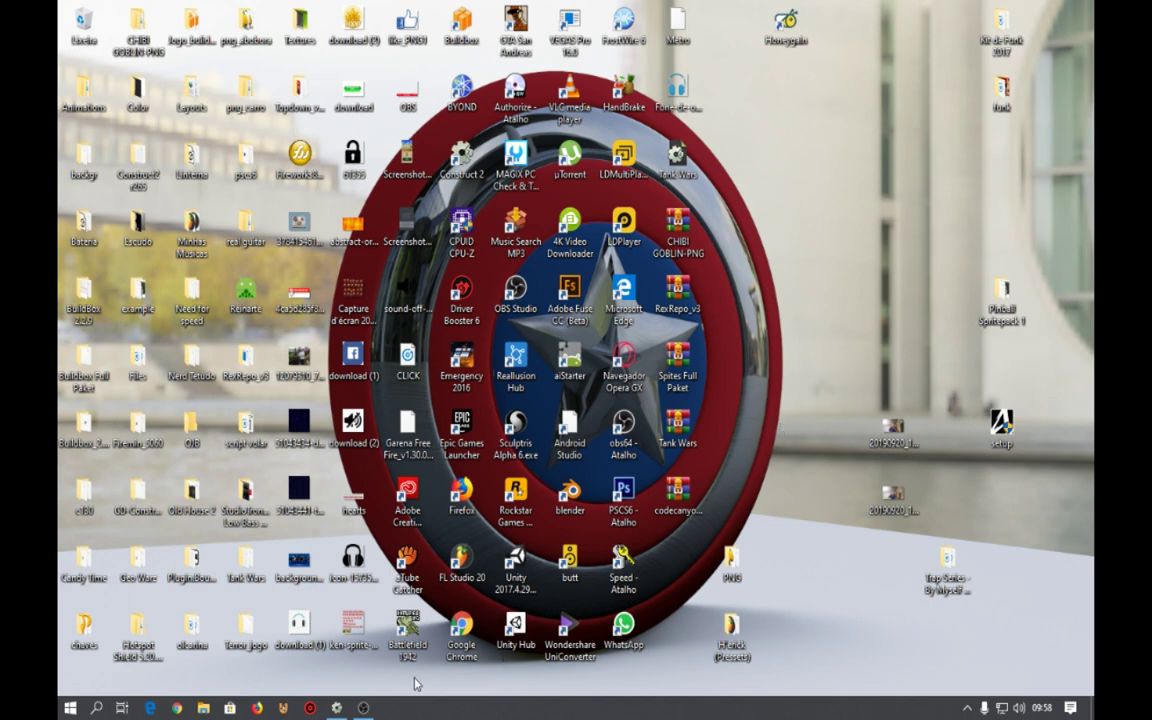
Switch to Construct 2 and look through the Plataform_redonda project's planet layouts and event sheets, from Menu and Netuno to Plutao.
{"action": "key", "text": "alt+Tab"}
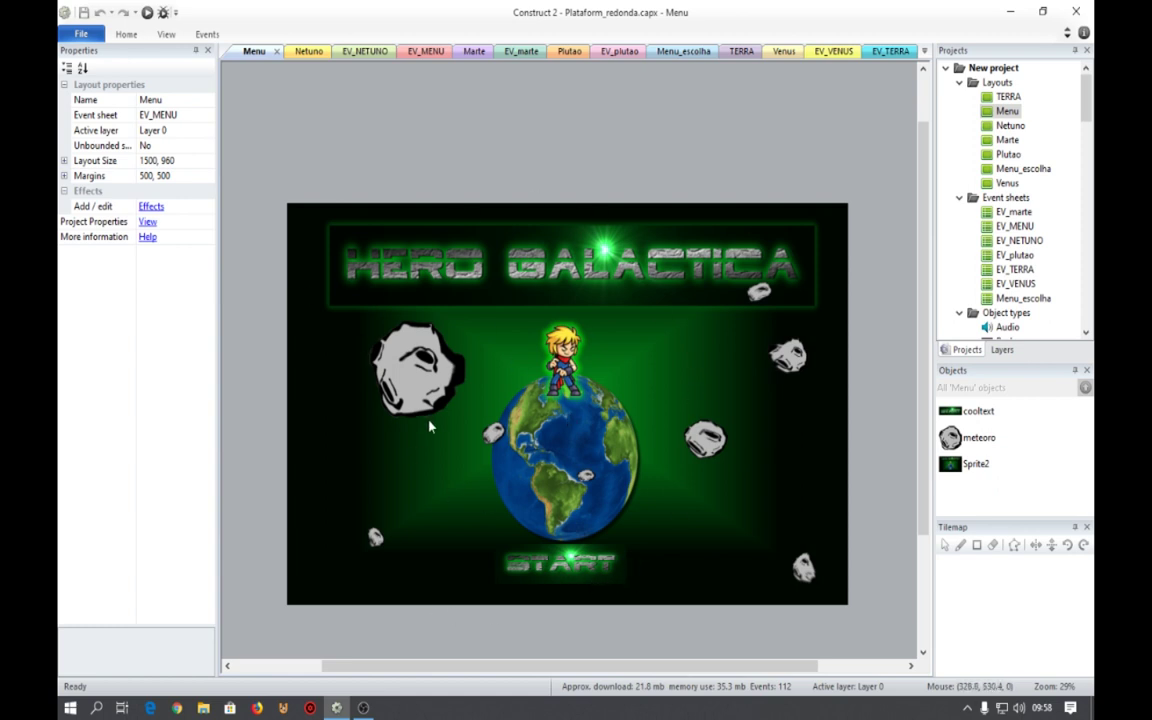
{"action": "left_click", "coordinate": [305, 51]}
{"action": "left_click", "coordinate": [365, 52]}
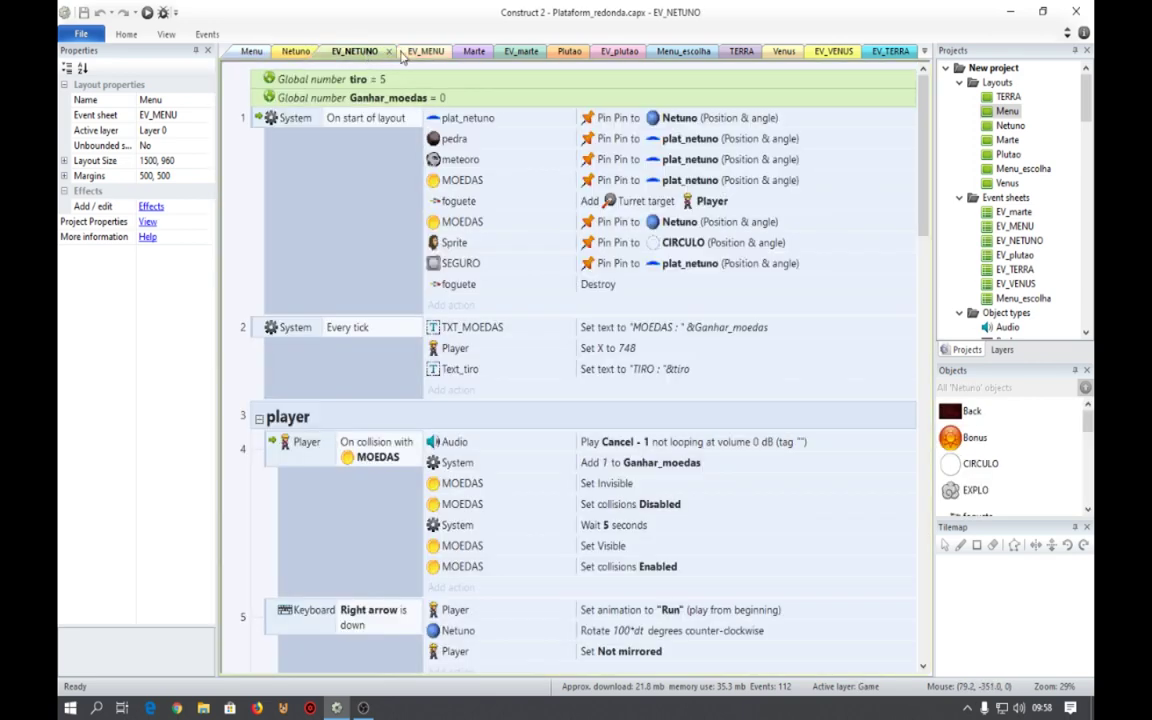
{"action": "left_click", "coordinate": [413, 51]}
{"action": "left_click", "coordinate": [464, 51]}
{"action": "left_click", "coordinate": [520, 51]}
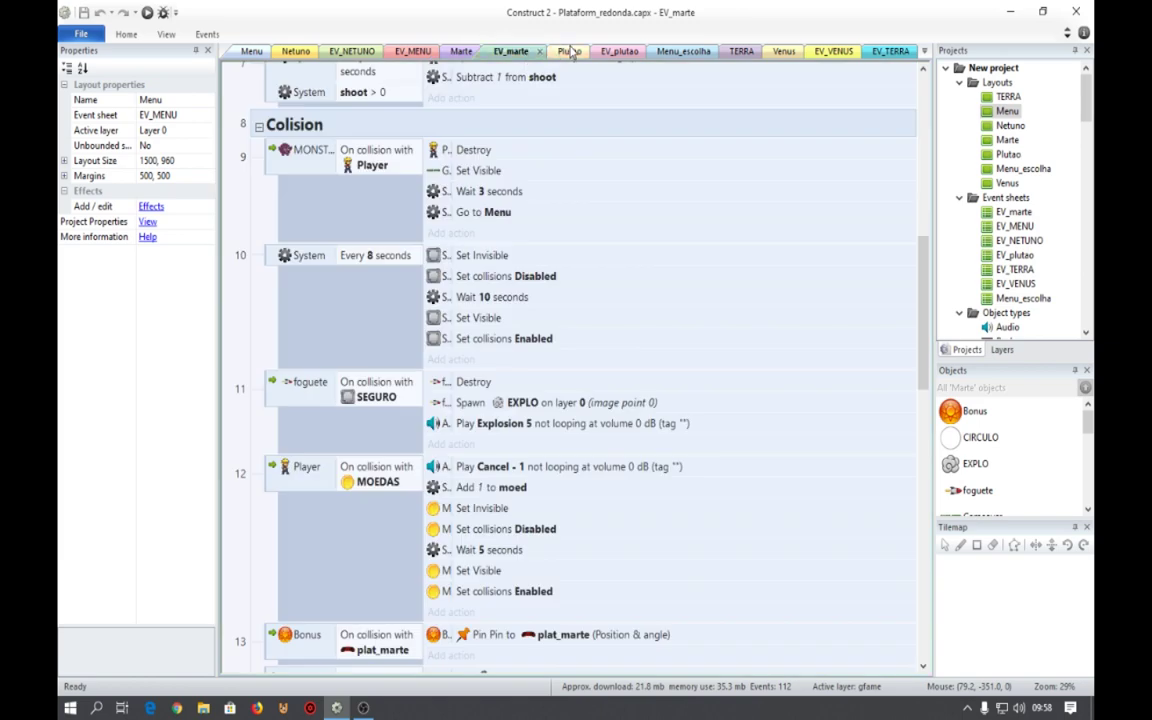
{"action": "left_click", "coordinate": [569, 51]}
{"action": "left_click", "coordinate": [251, 51]}
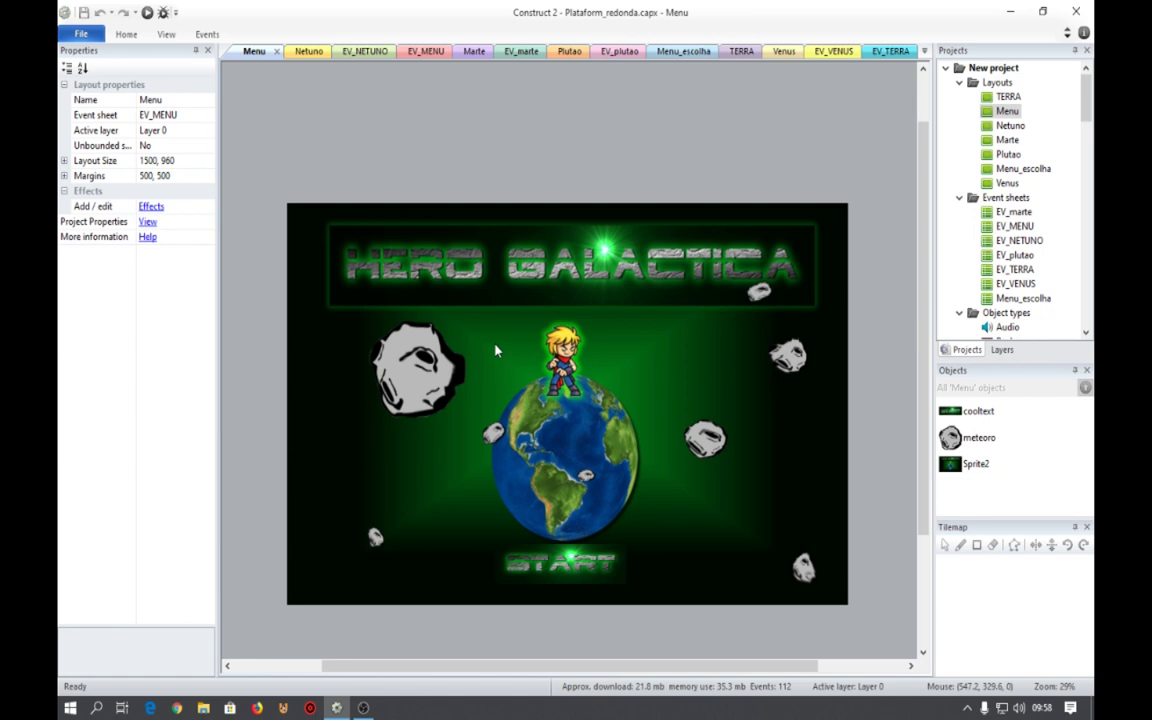
{"action": "left_click", "coordinate": [309, 51]}
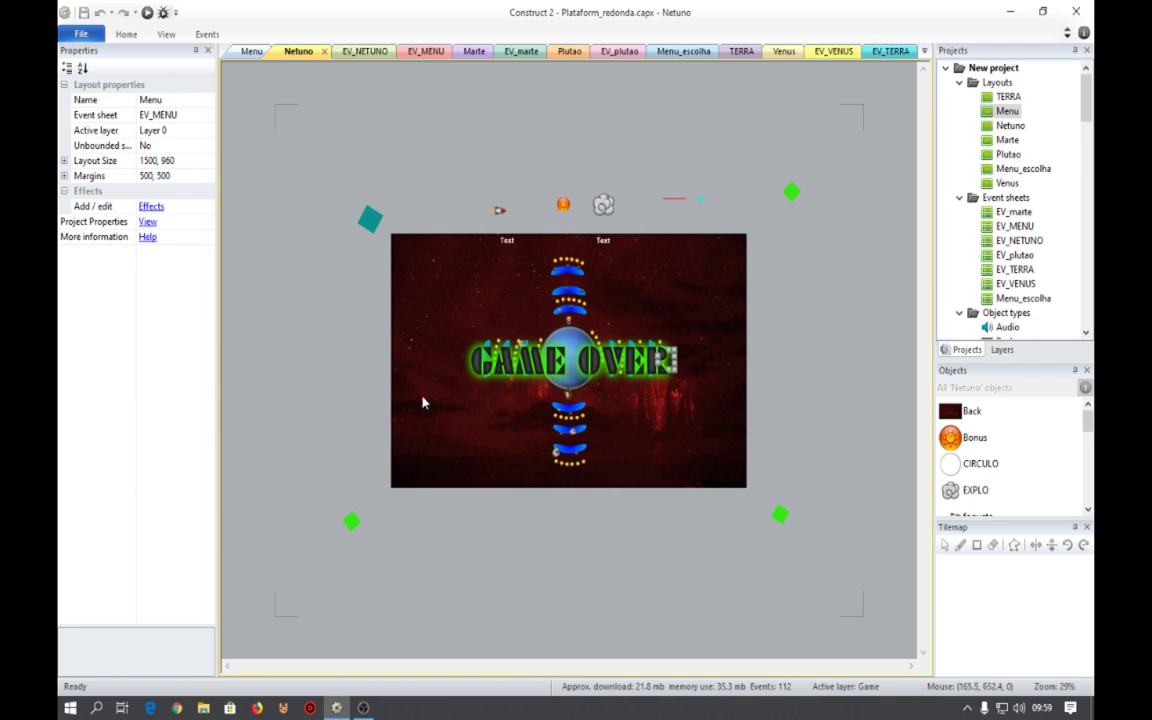
Run the project preview, start the game and enter the Plutão level.
{"action": "left_click", "coordinate": [147, 13]}
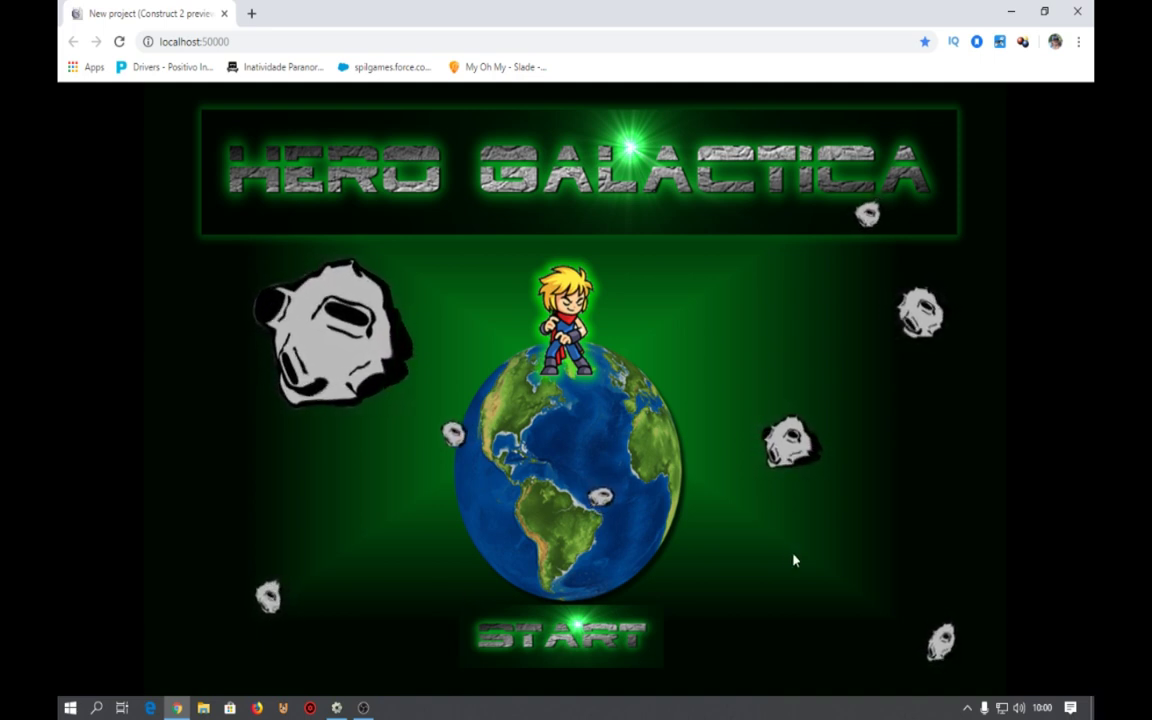
{"action": "left_click", "coordinate": [545, 640]}
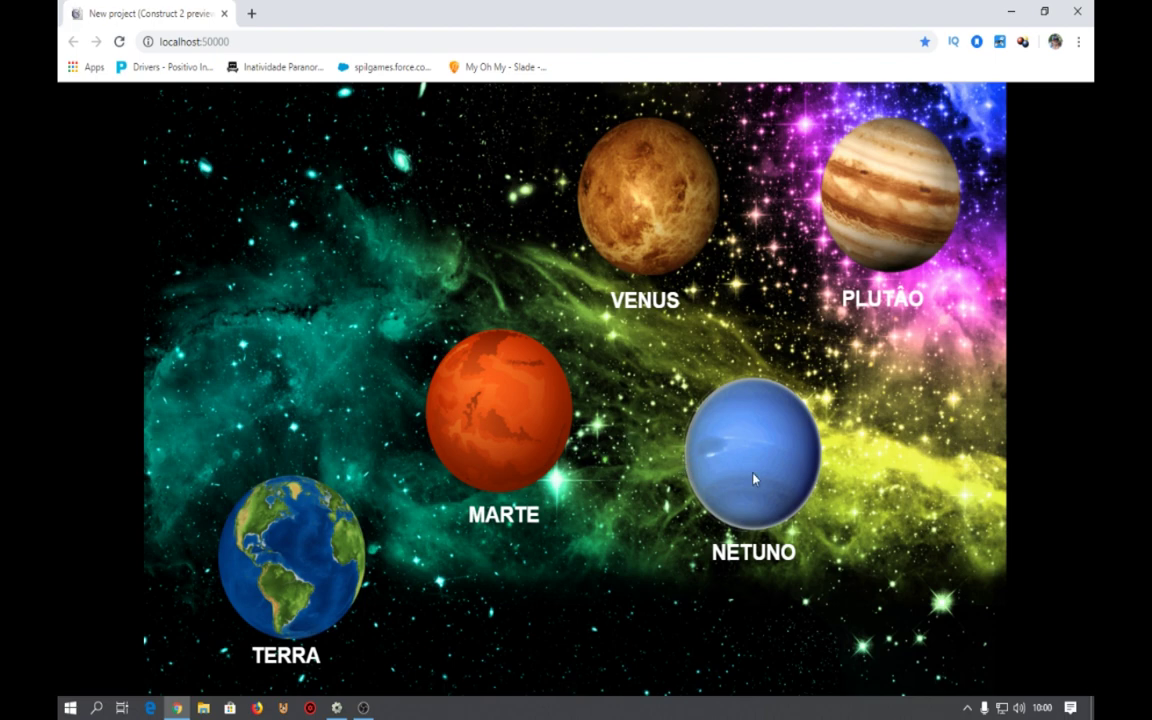
{"action": "left_click", "coordinate": [884, 237]}
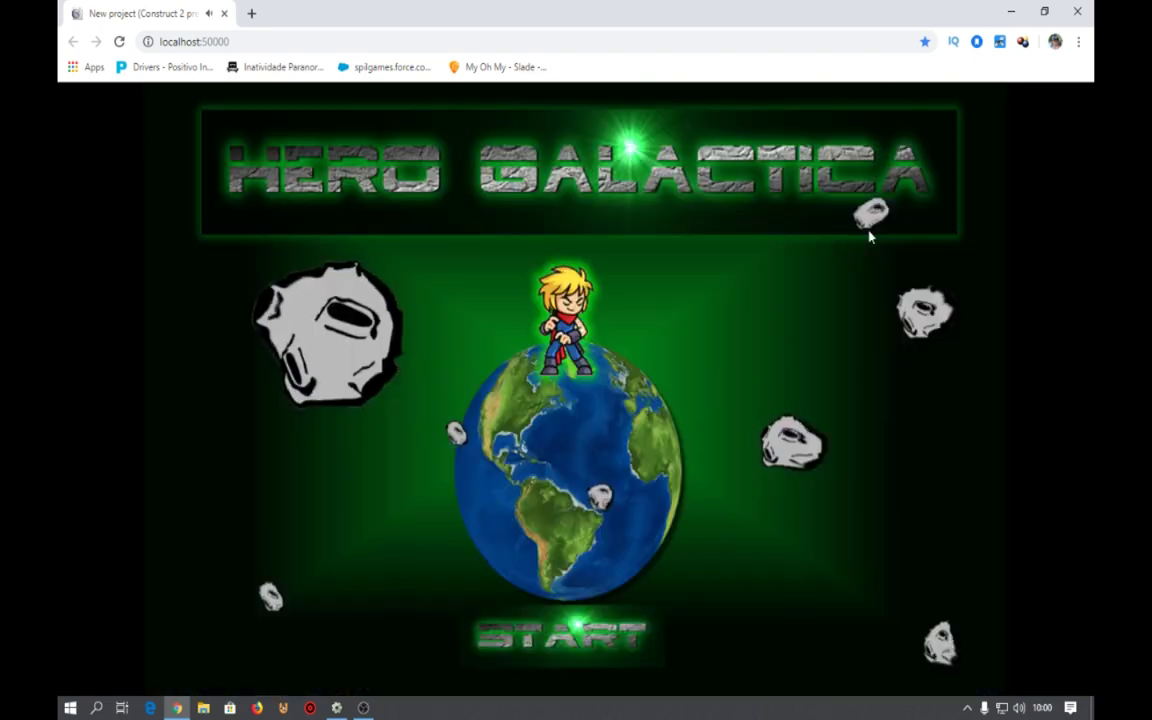
Restart the game, play the Venus level and fire shots while collecting coins.
{"action": "left_click", "coordinate": [601, 627]}
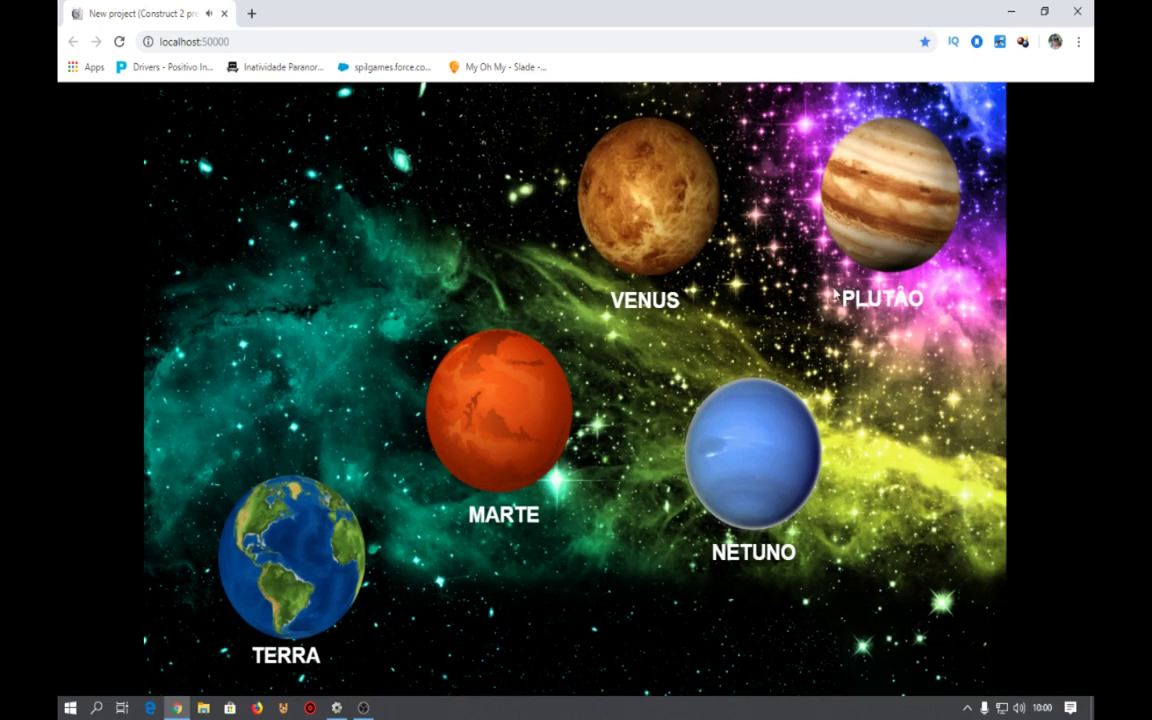
{"action": "left_click", "coordinate": [585, 212]}
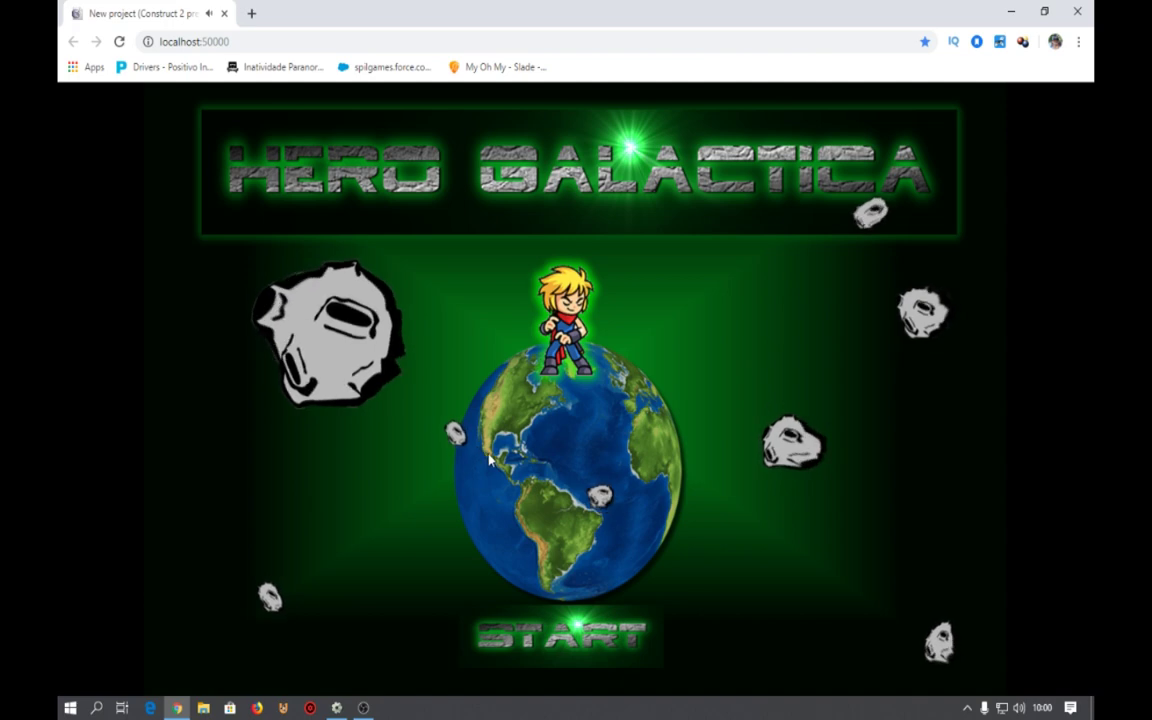
{"action": "left_click", "coordinate": [525, 640]}
{"action": "left_click", "coordinate": [590, 212]}
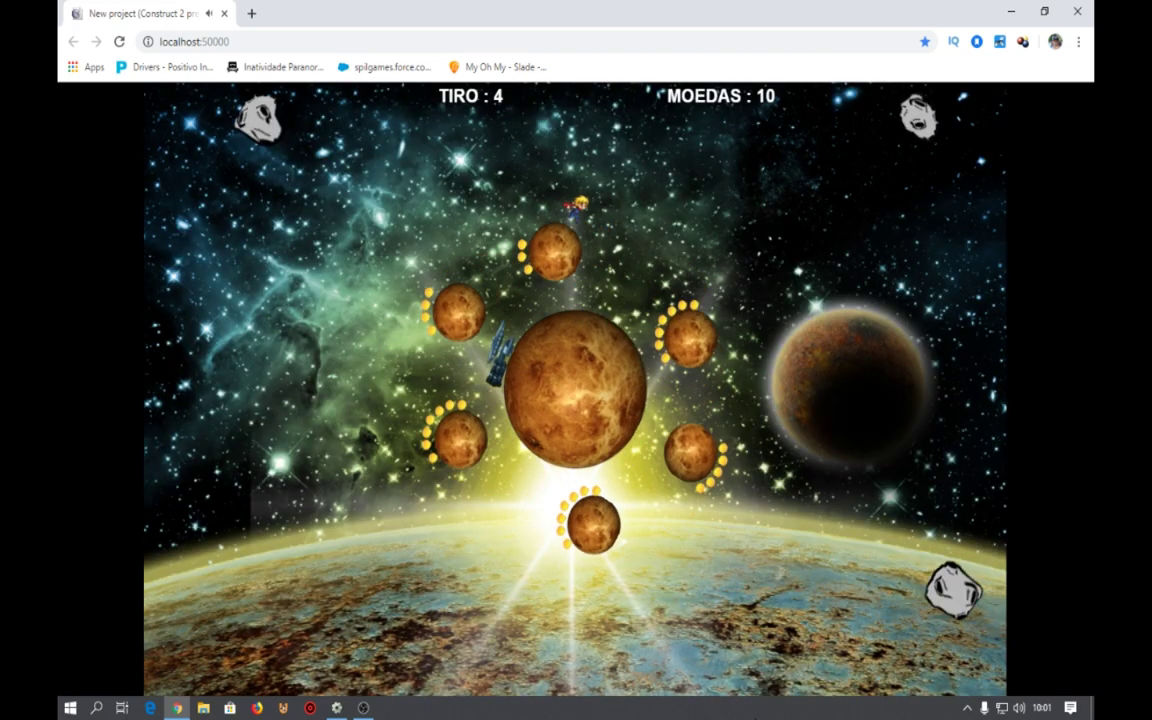
{"action": "key", "text": "space"}
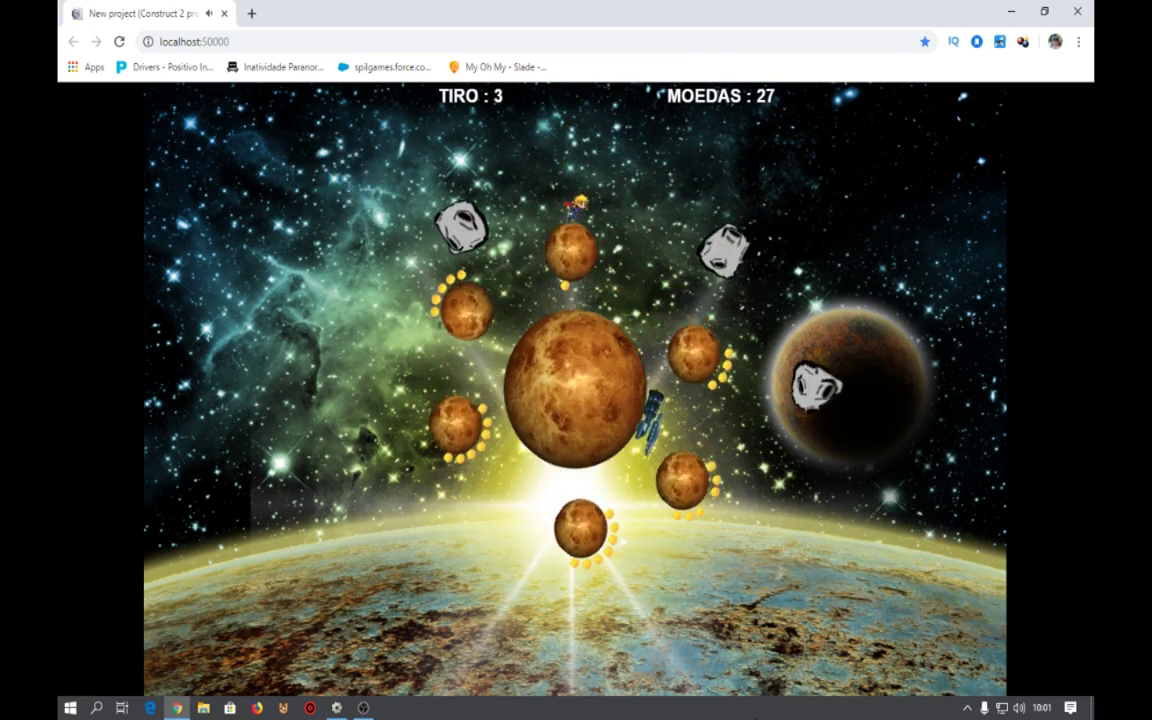
{"action": "key", "text": "space"}
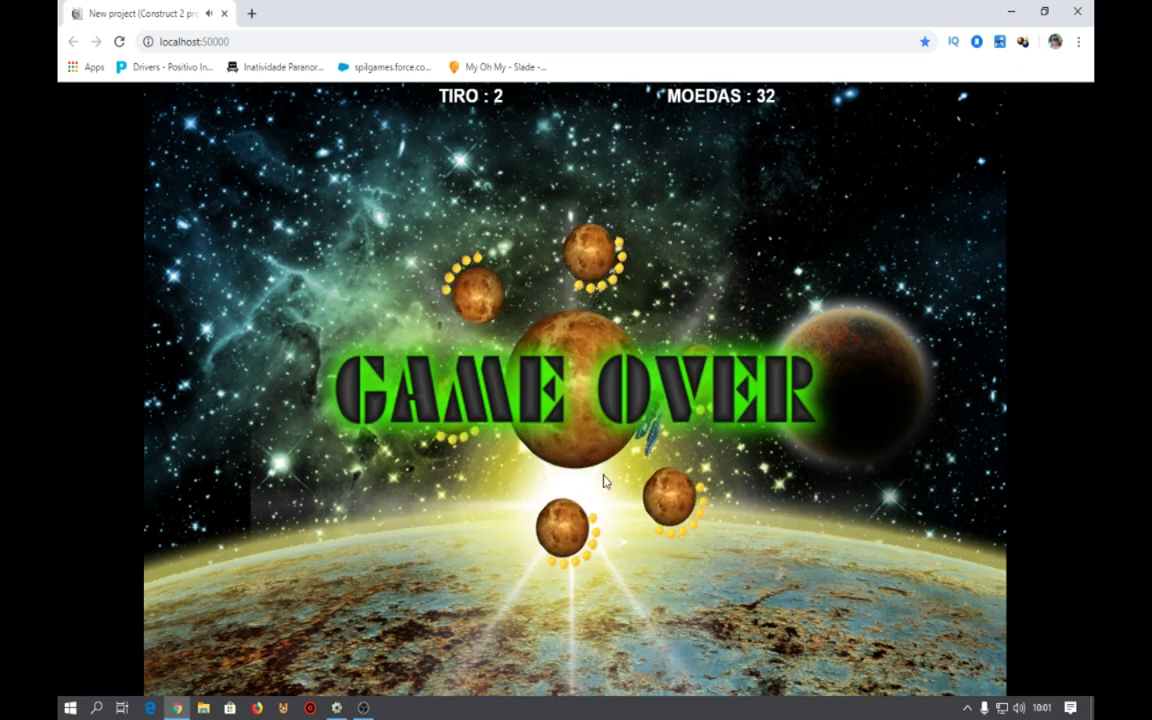
Return to the game's planet selection from the title screen and close the preview window.
{"action": "left_click", "coordinate": [648, 545]}
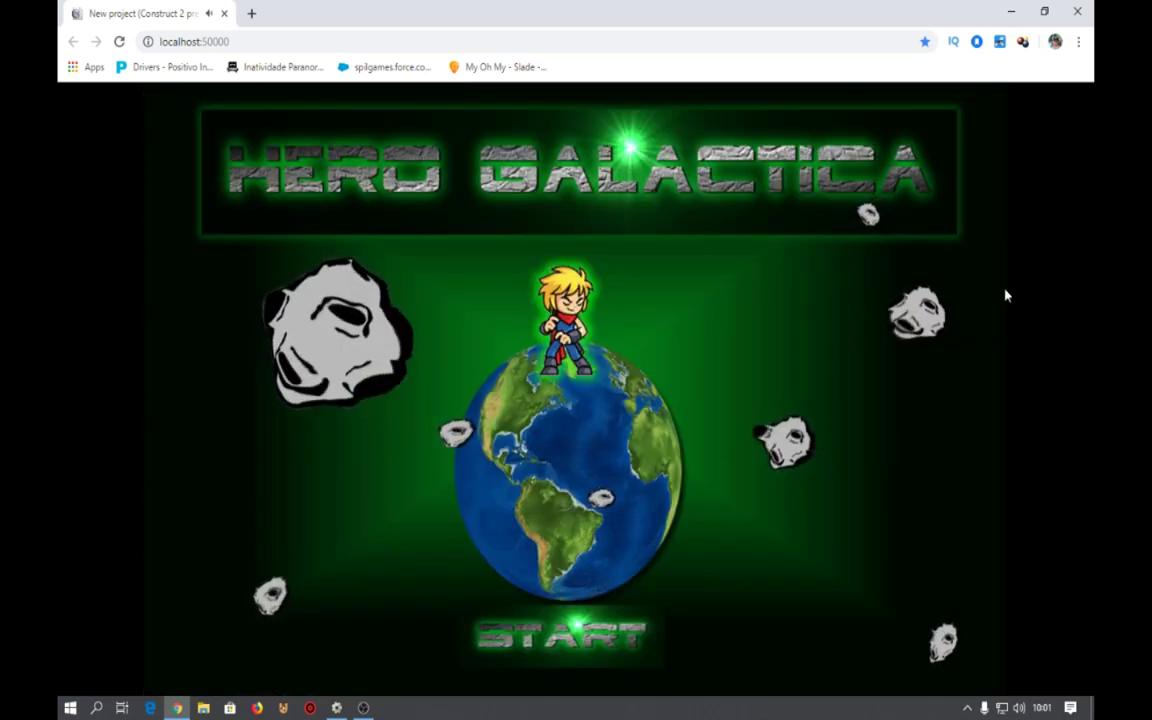
{"action": "left_click", "coordinate": [517, 644]}
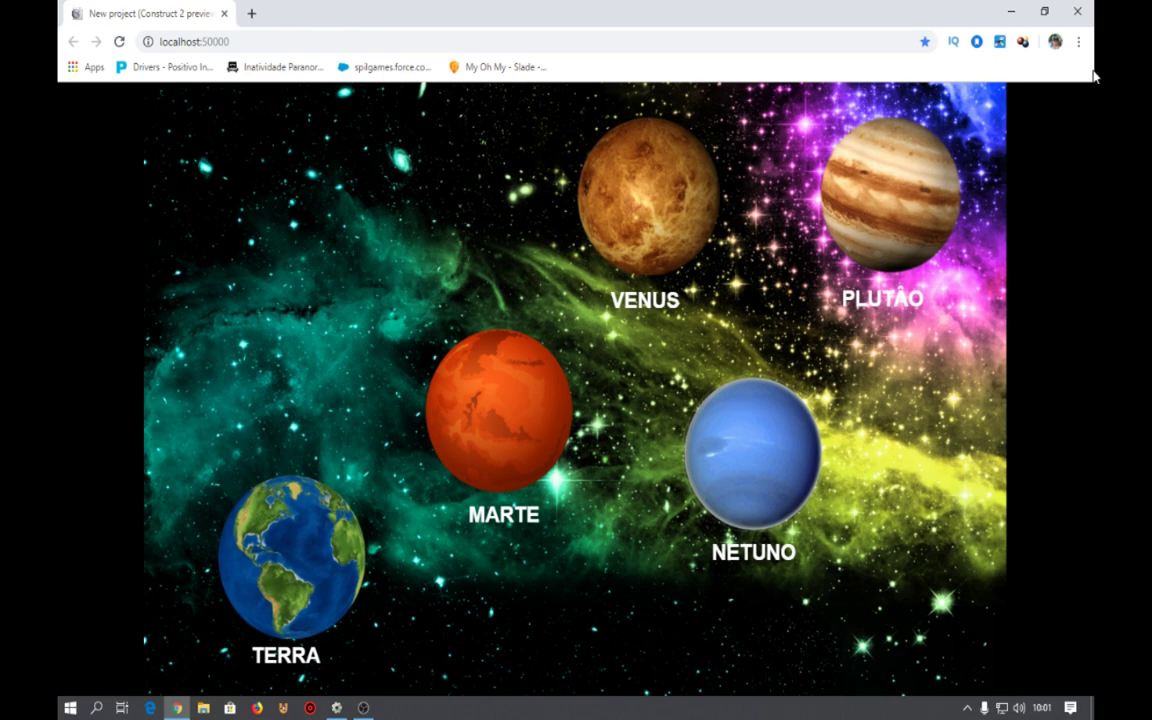
{"action": "left_click", "coordinate": [1079, 11]}
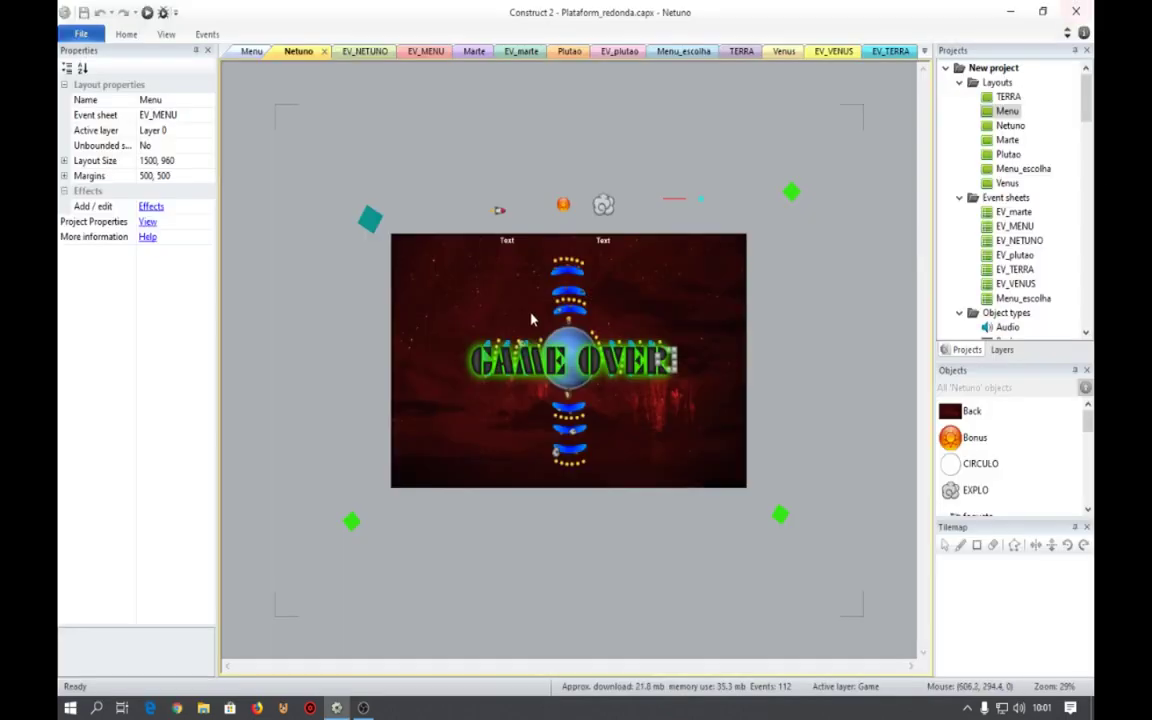
Create a new empty project with the default settings.
{"action": "left_click", "coordinate": [91, 35]}
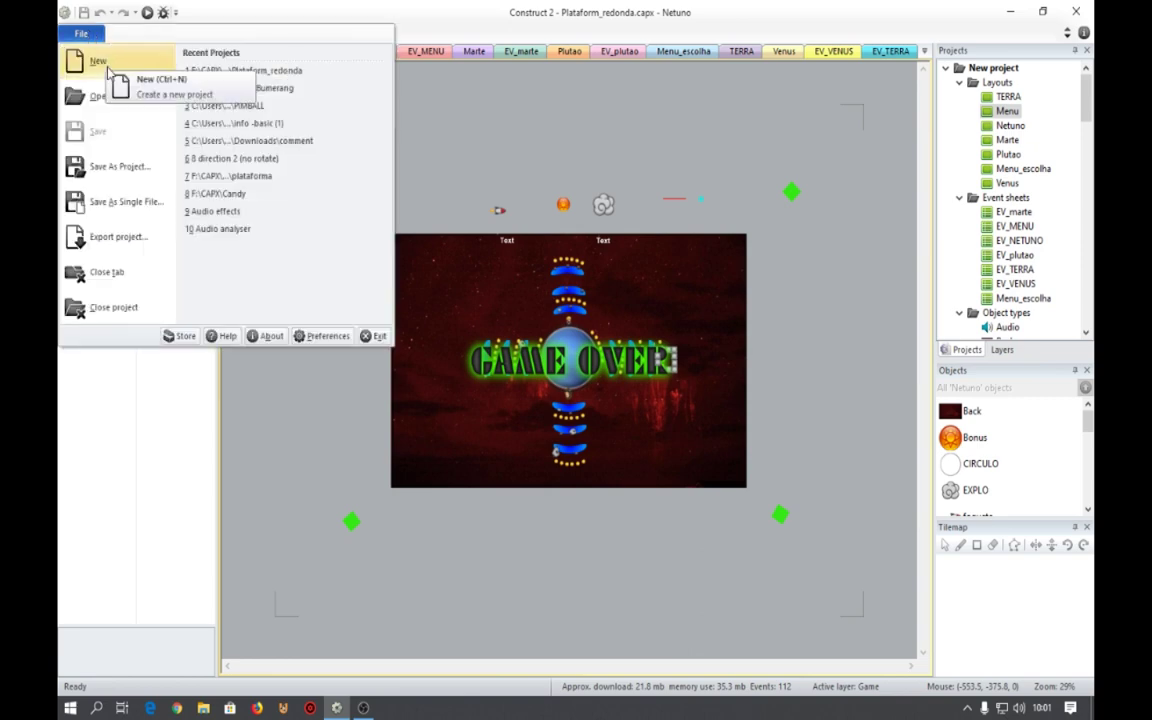
{"action": "left_click", "coordinate": [110, 72]}
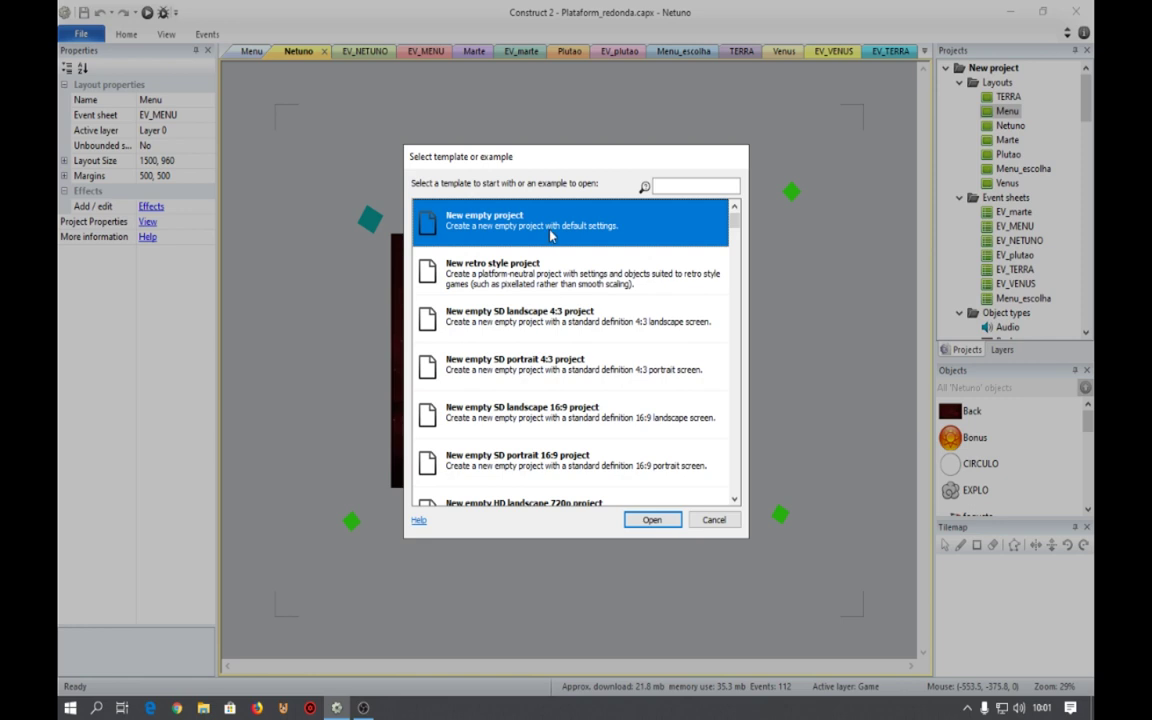
{"action": "double_click", "coordinate": [550, 235]}
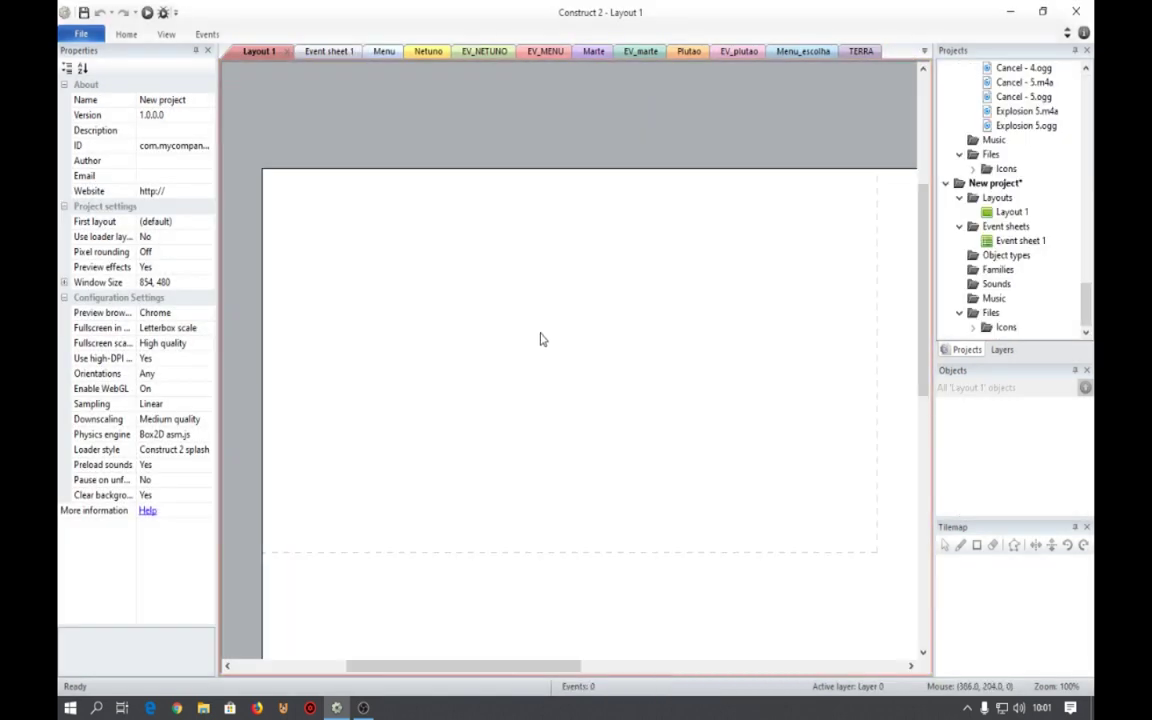
{"action": "left_click", "coordinate": [81, 34]}
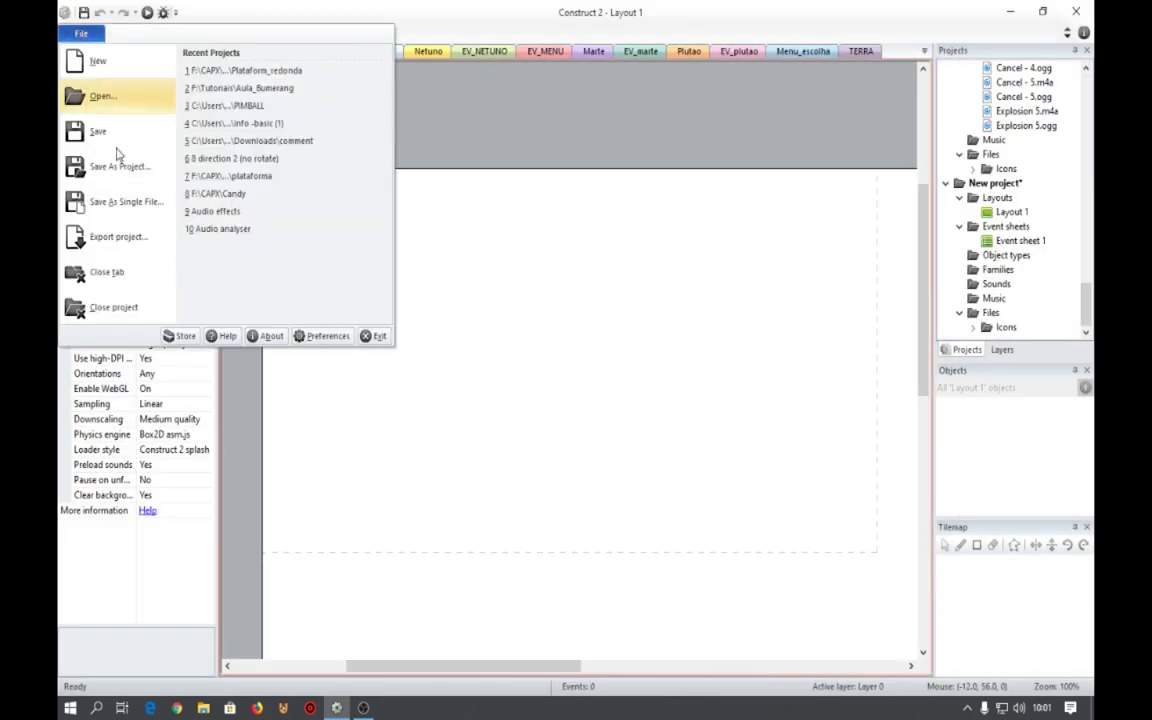
{"action": "left_click", "coordinate": [848, 103]}
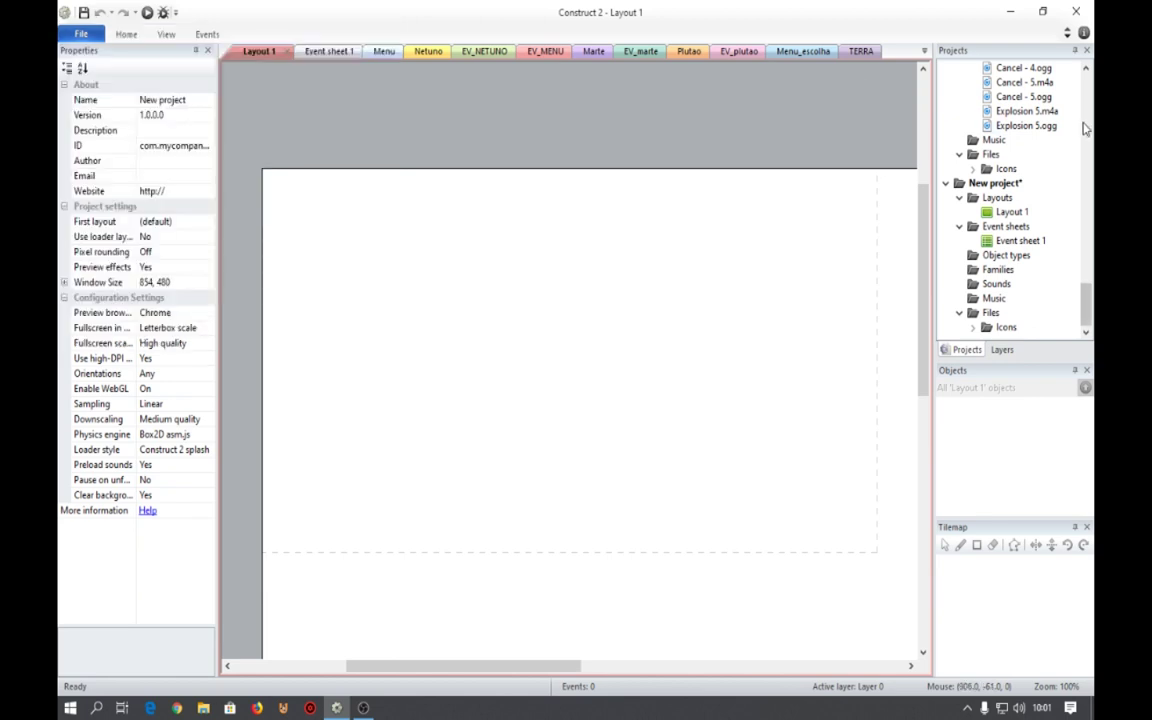
{"action": "scroll", "coordinate": [1058, 132], "scroll_direction": "up", "scroll_amount": 5}
{"action": "scroll", "coordinate": [1058, 132], "scroll_direction": "up", "scroll_amount": 15}
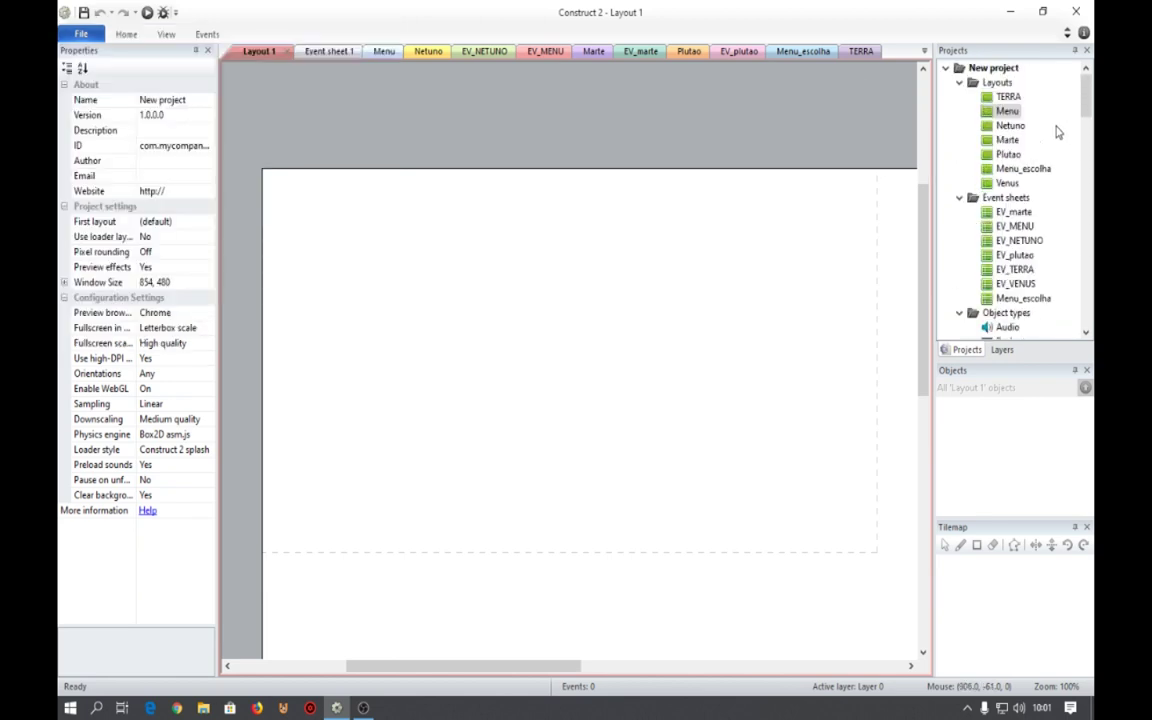
{"action": "right_click", "coordinate": [992, 88]}
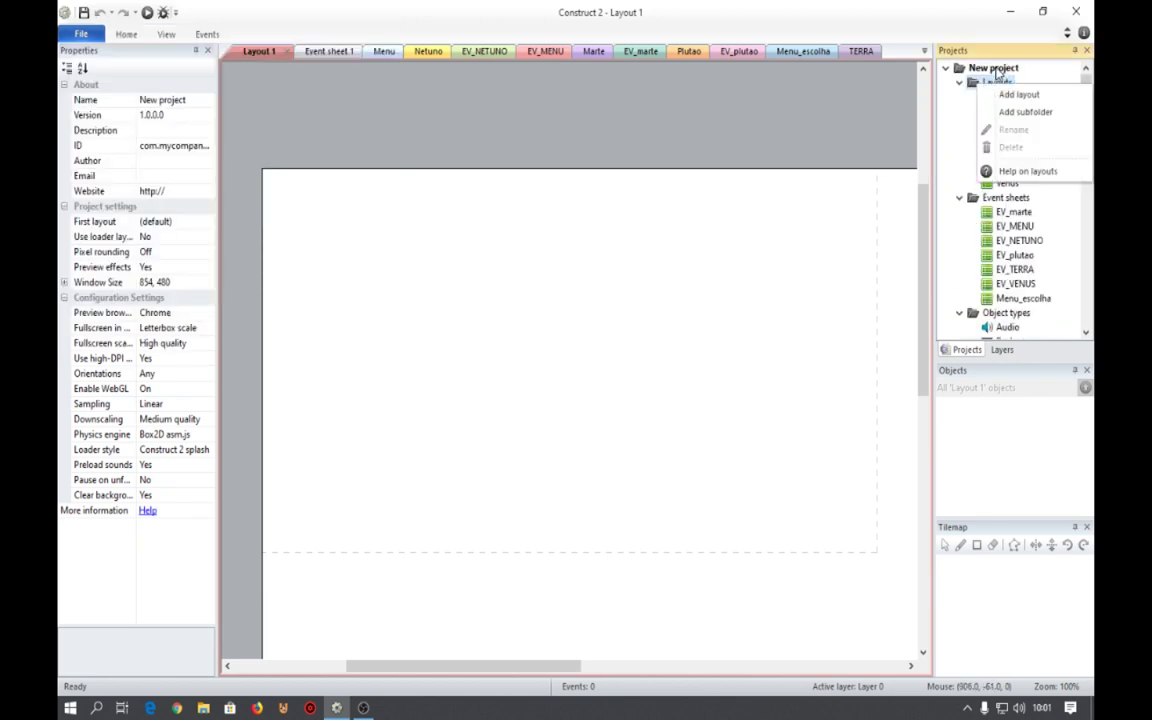
{"action": "right_click", "coordinate": [996, 72]}
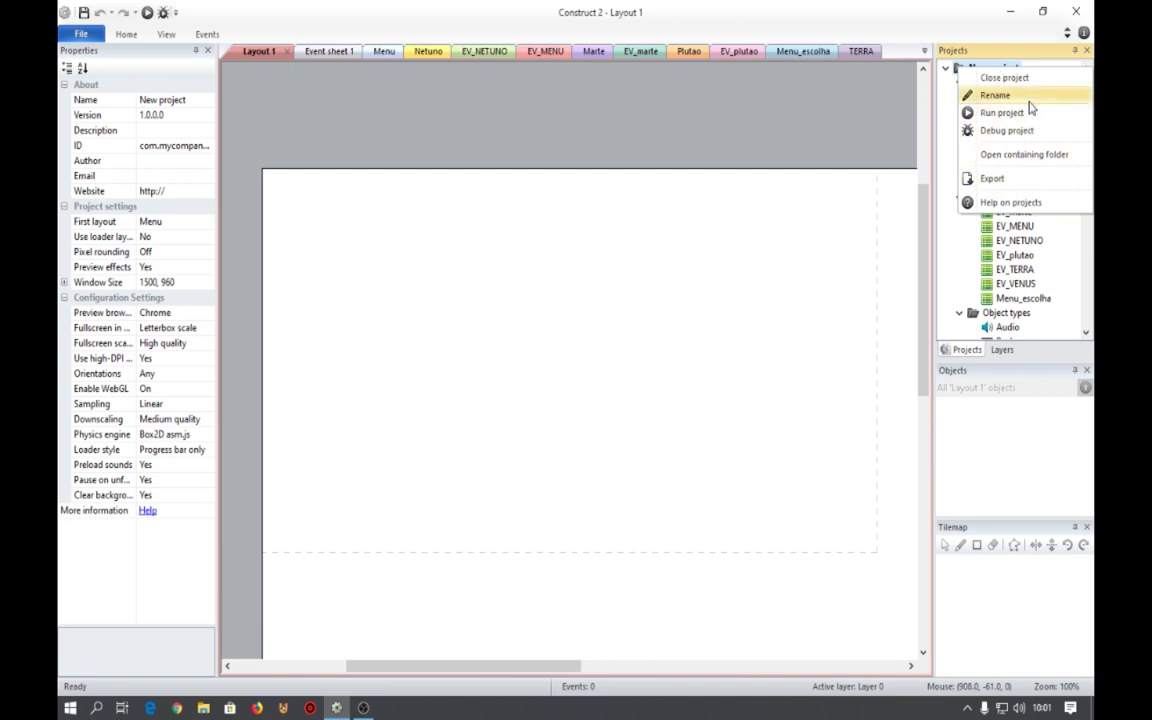
{"action": "left_click", "coordinate": [63, 38]}
{"action": "left_click", "coordinate": [659, 101]}
{"action": "left_click", "coordinate": [321, 51]}
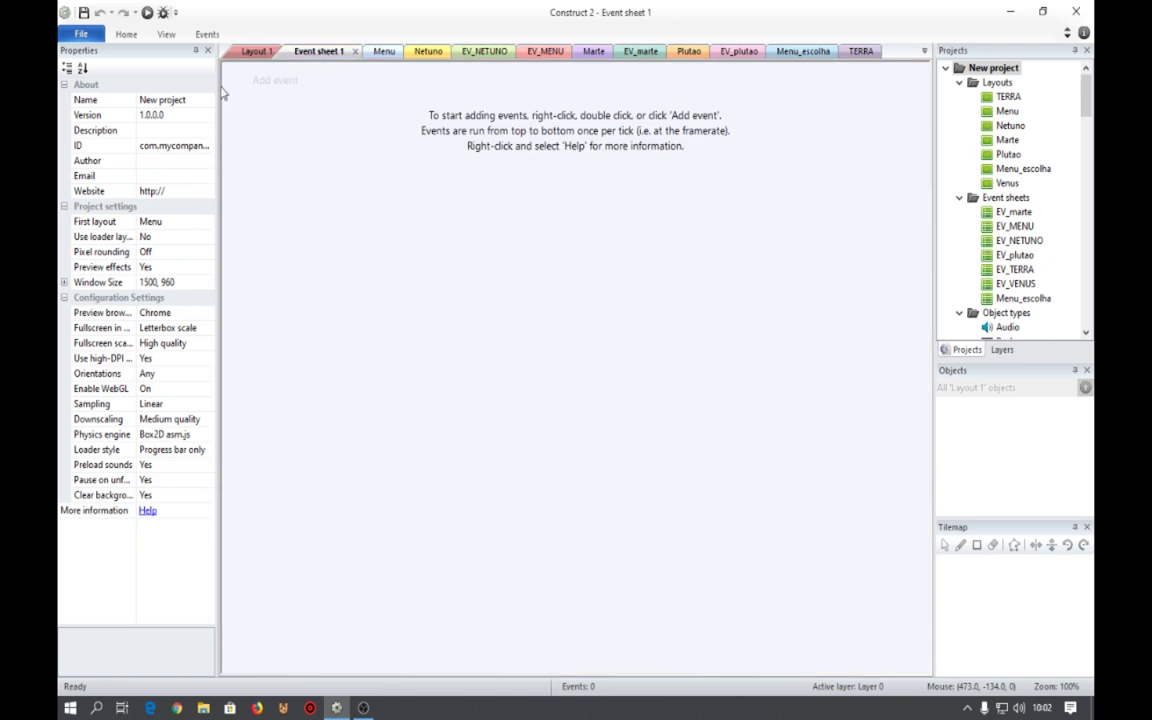
Bring up the Plataform_redonda project's Menu layout and close that project, keeping only the new empty one.
{"action": "left_click", "coordinate": [380, 51]}
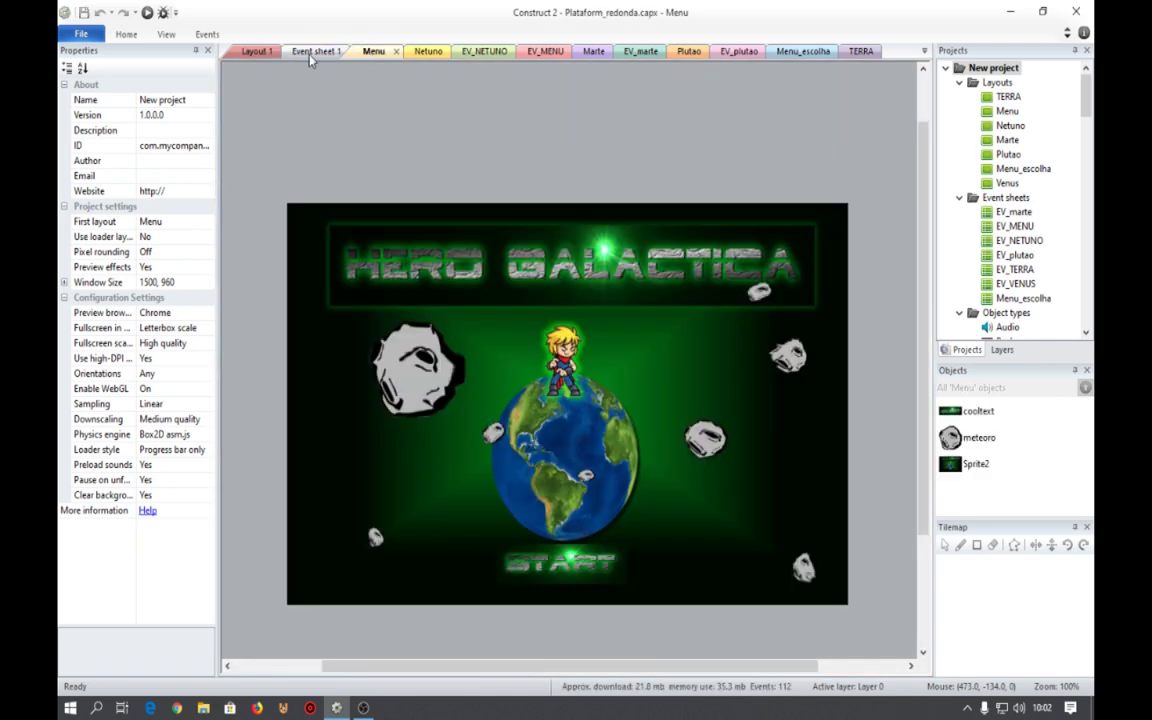
{"action": "left_click", "coordinate": [78, 36]}
{"action": "left_click", "coordinate": [128, 303]}
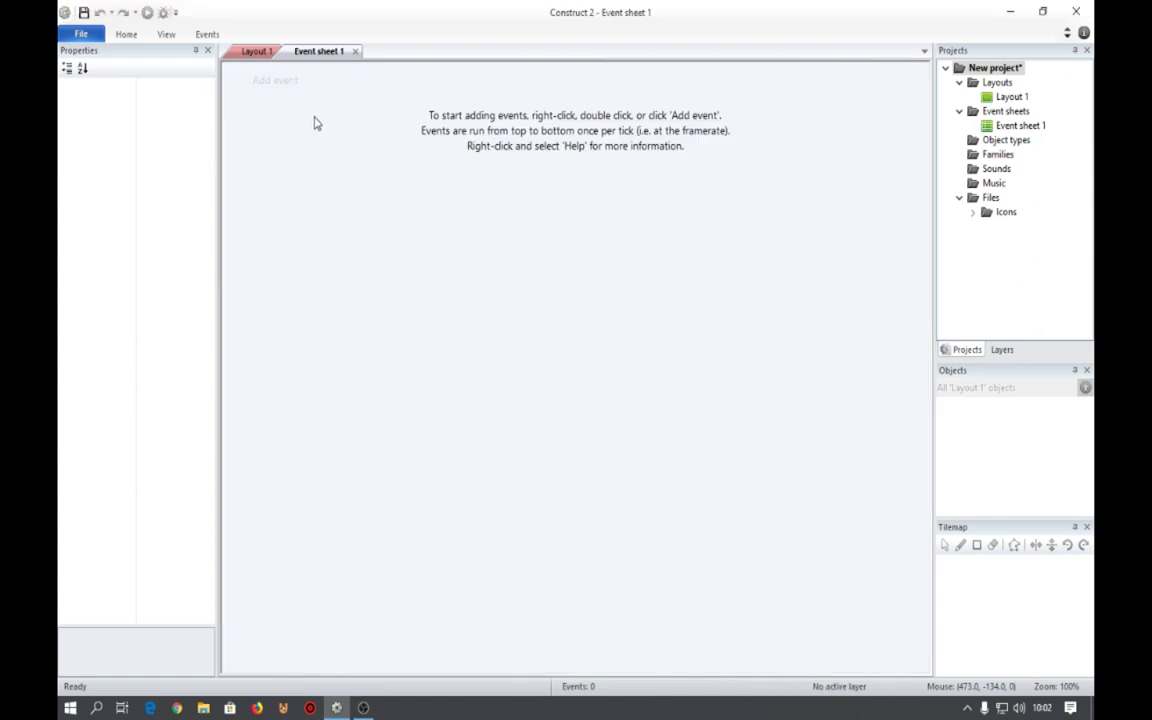
Set the layout size of Layout 1 to 1500, 900 pixels.
{"action": "left_click", "coordinate": [252, 51]}
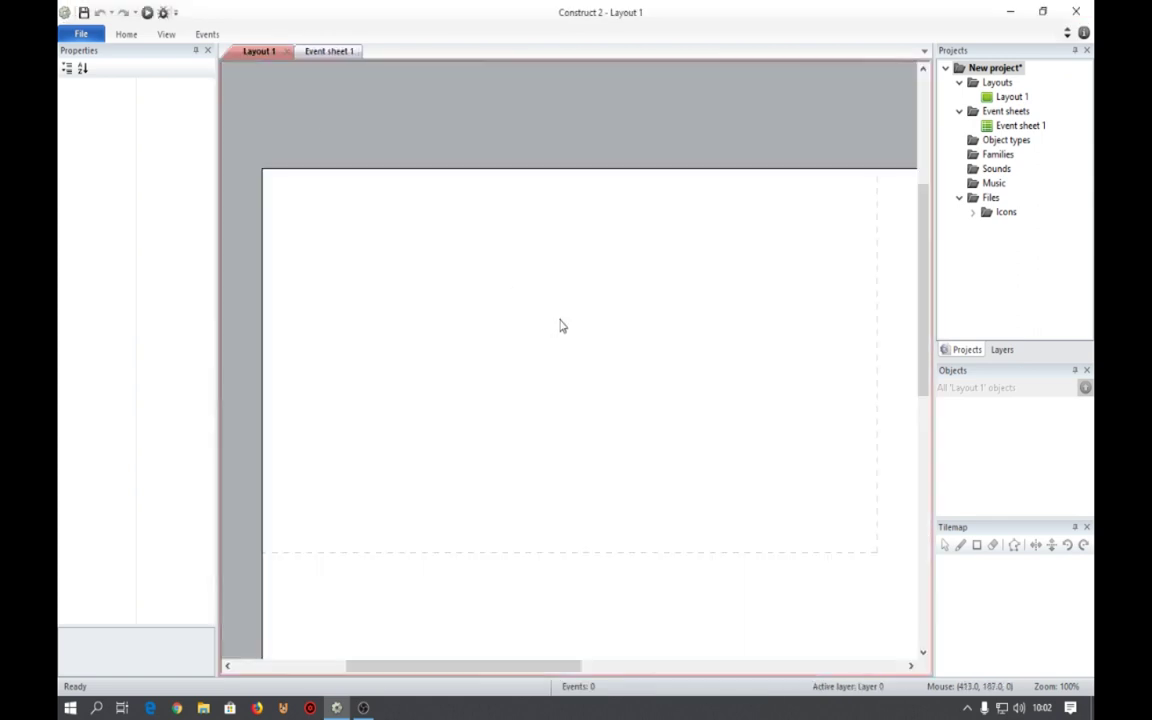
{"action": "scroll", "coordinate": [560, 326], "scroll_direction": "down", "scroll_amount": 5, "text": "ctrl"}
{"action": "scroll", "coordinate": [560, 327], "scroll_direction": "up", "scroll_amount": 3, "text": "ctrl"}
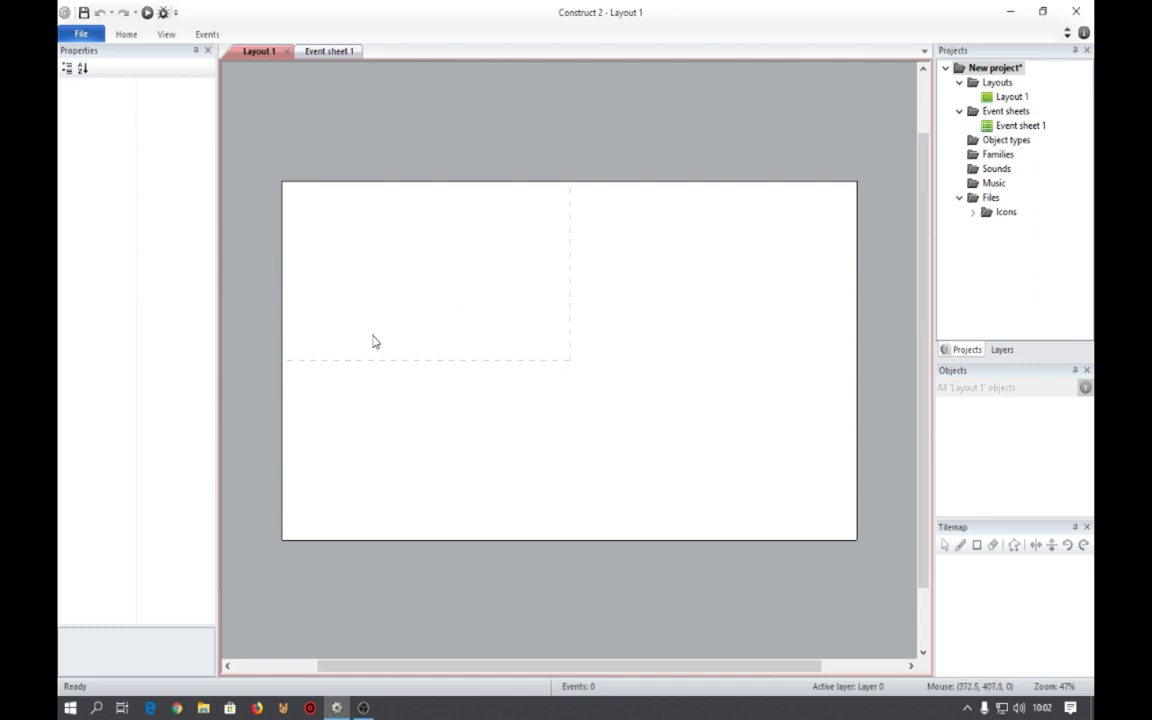
{"action": "left_click", "coordinate": [437, 415]}
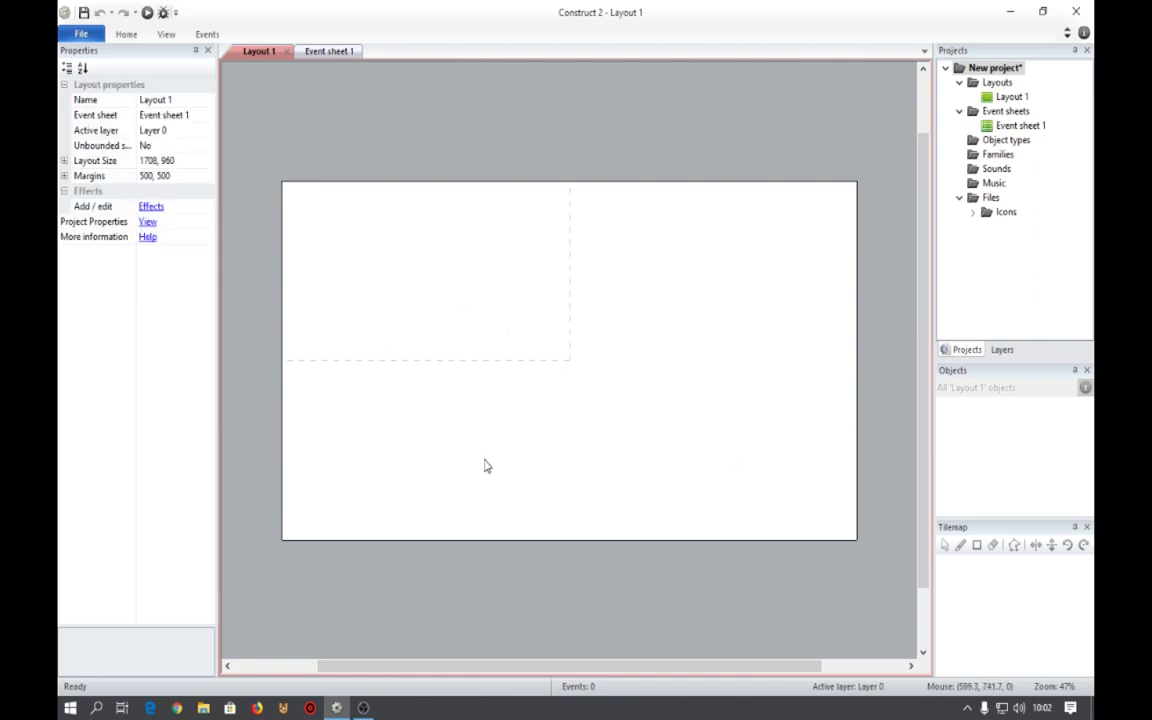
{"action": "left_click", "coordinate": [197, 161]}
{"action": "type", "text": "1500"}
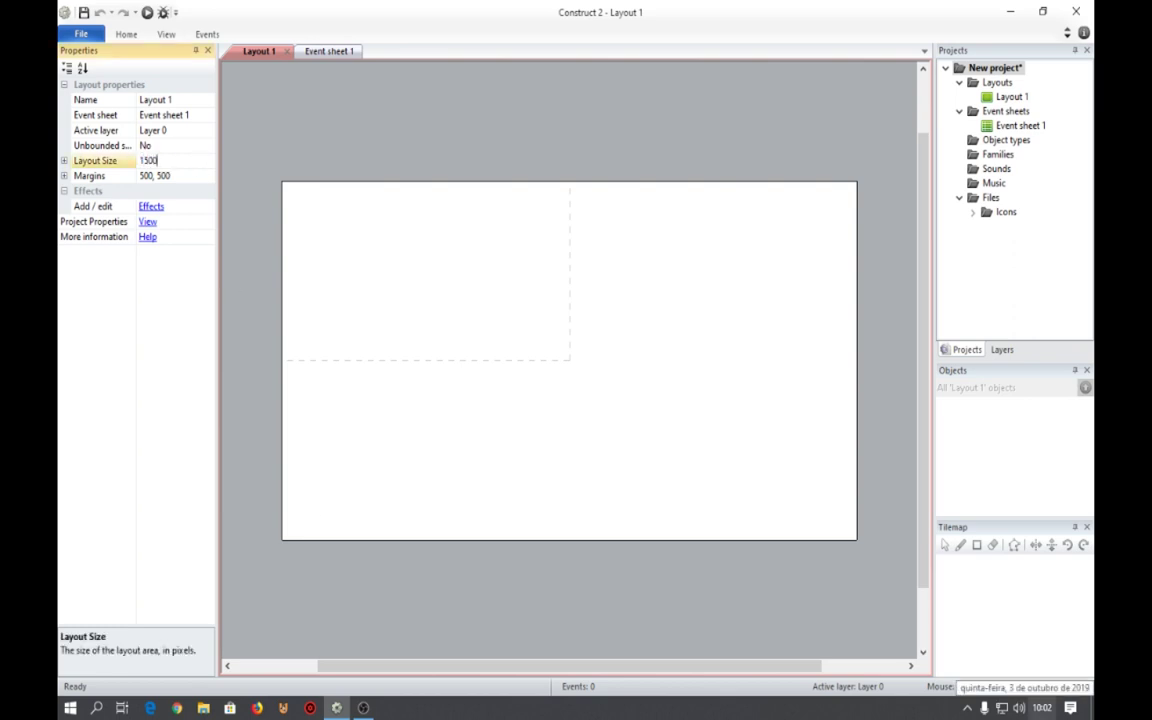
{"action": "key", "text": "Return"}
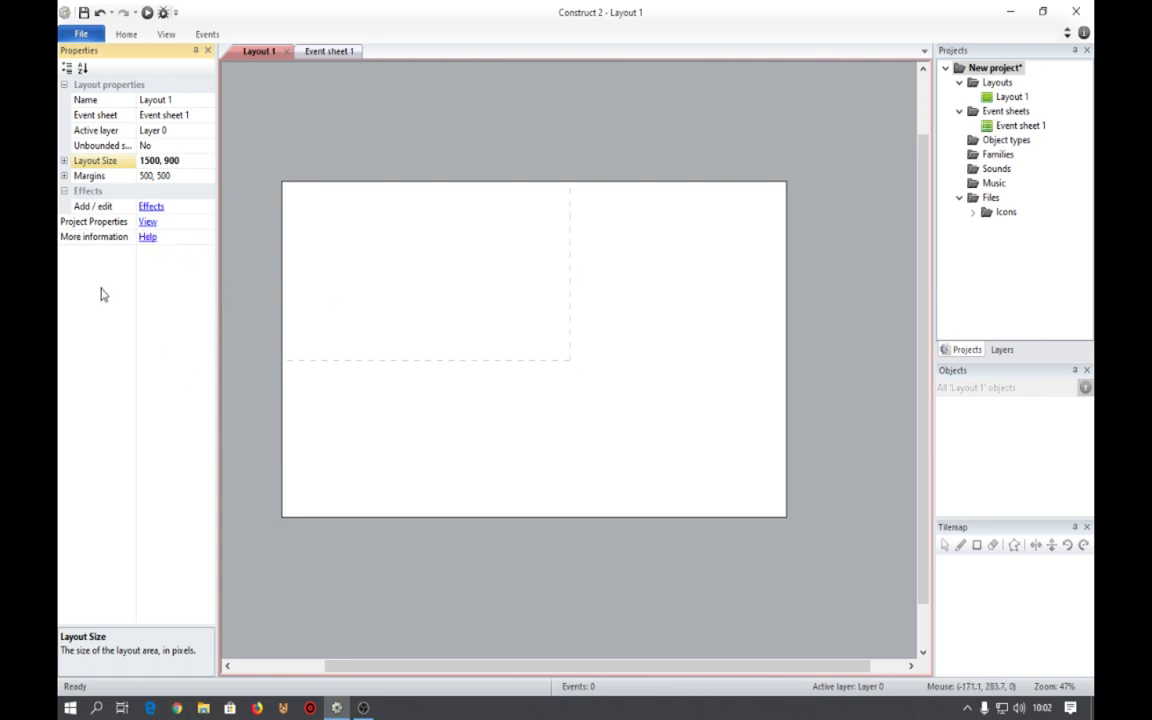
Copy the layout size of Layout 1 into the project's Window Size, making it 1500, 900.
{"action": "left_click", "coordinate": [148, 223]}
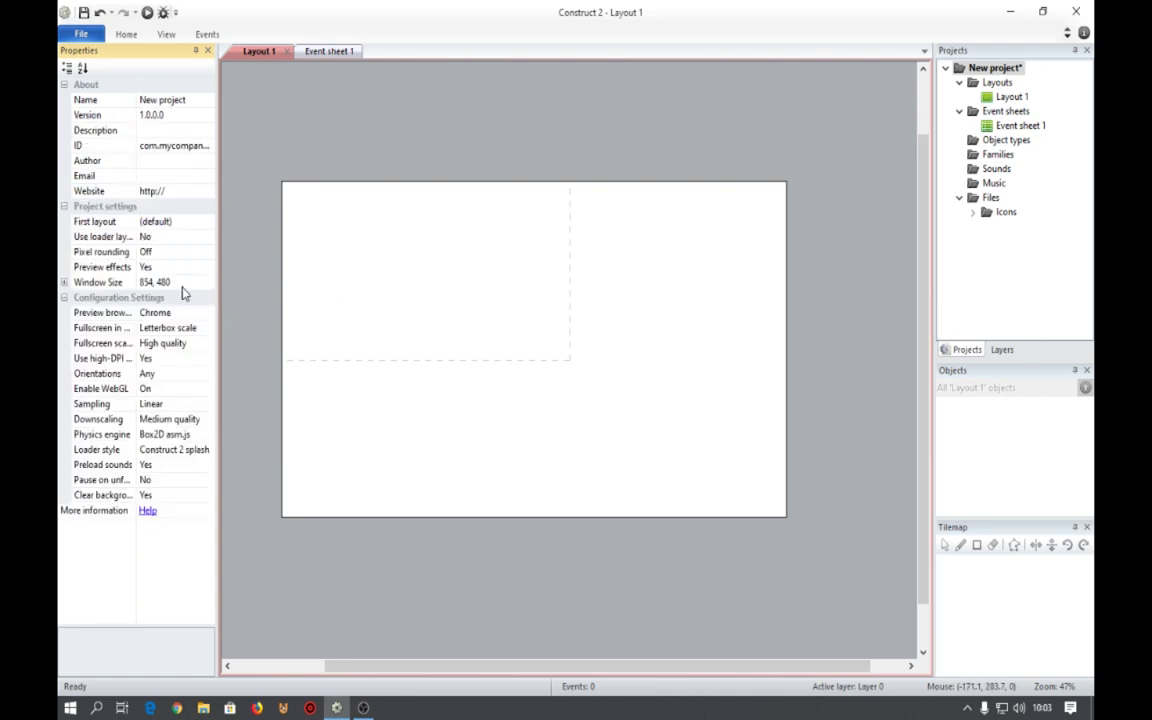
{"action": "left_click", "coordinate": [417, 371]}
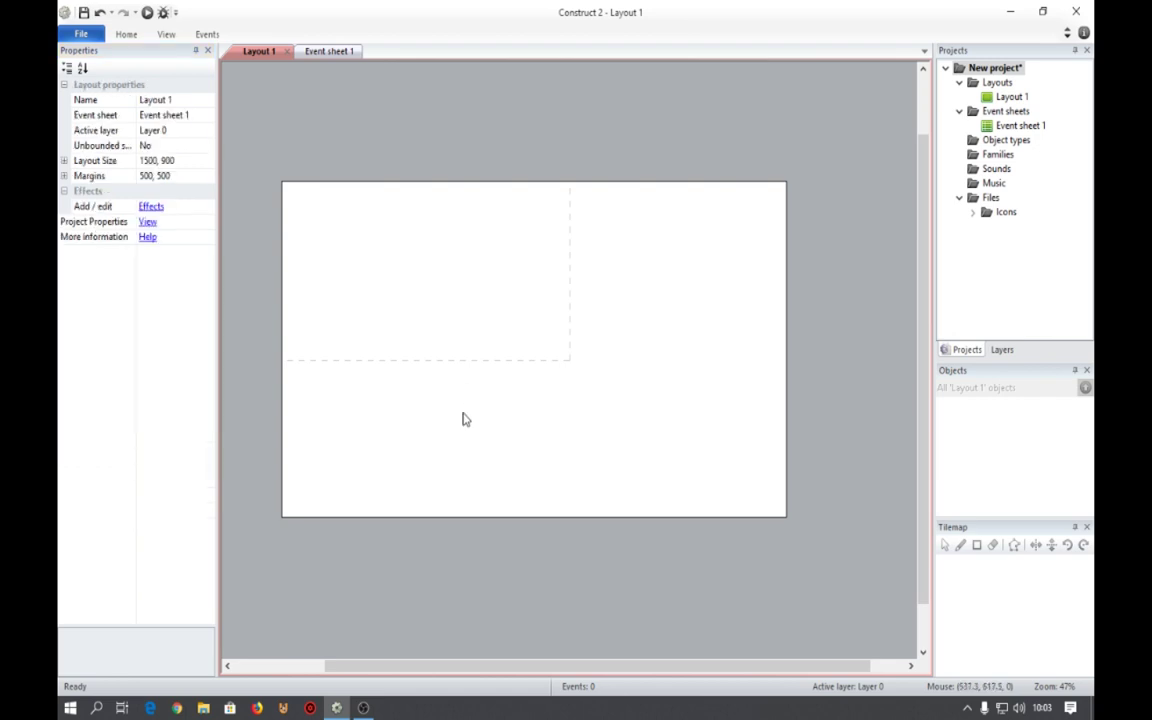
{"action": "left_click", "coordinate": [179, 160]}
{"action": "right_click", "coordinate": [180, 162]}
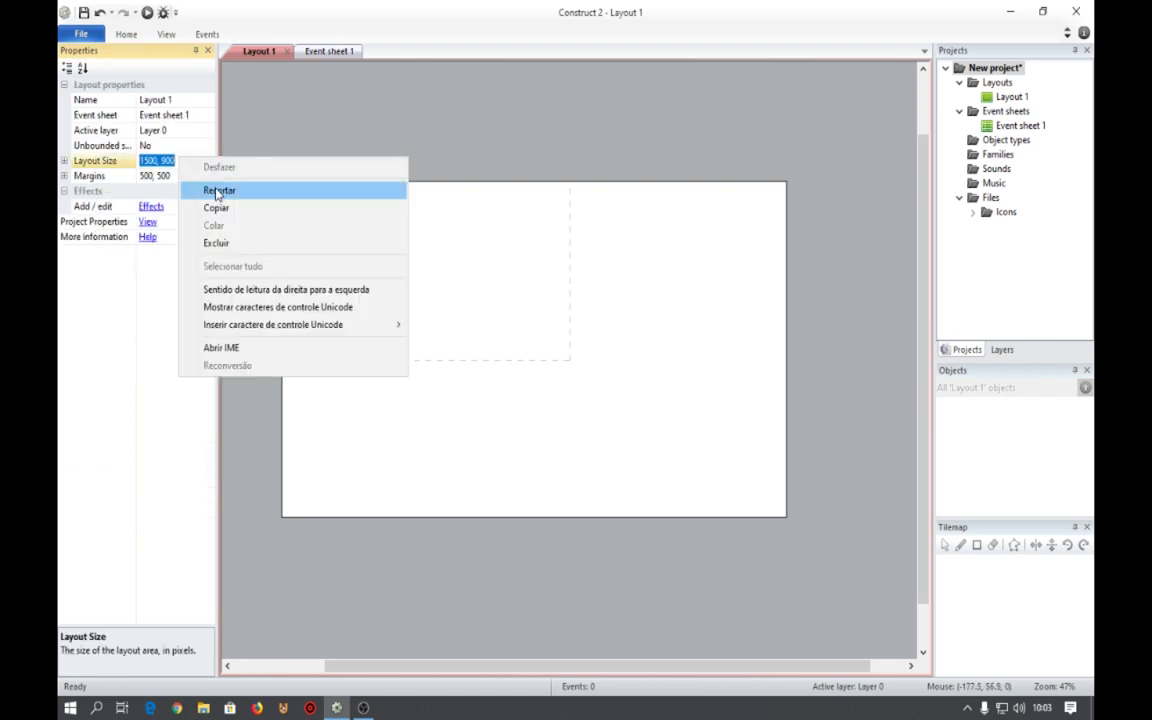
{"action": "left_click", "coordinate": [213, 208]}
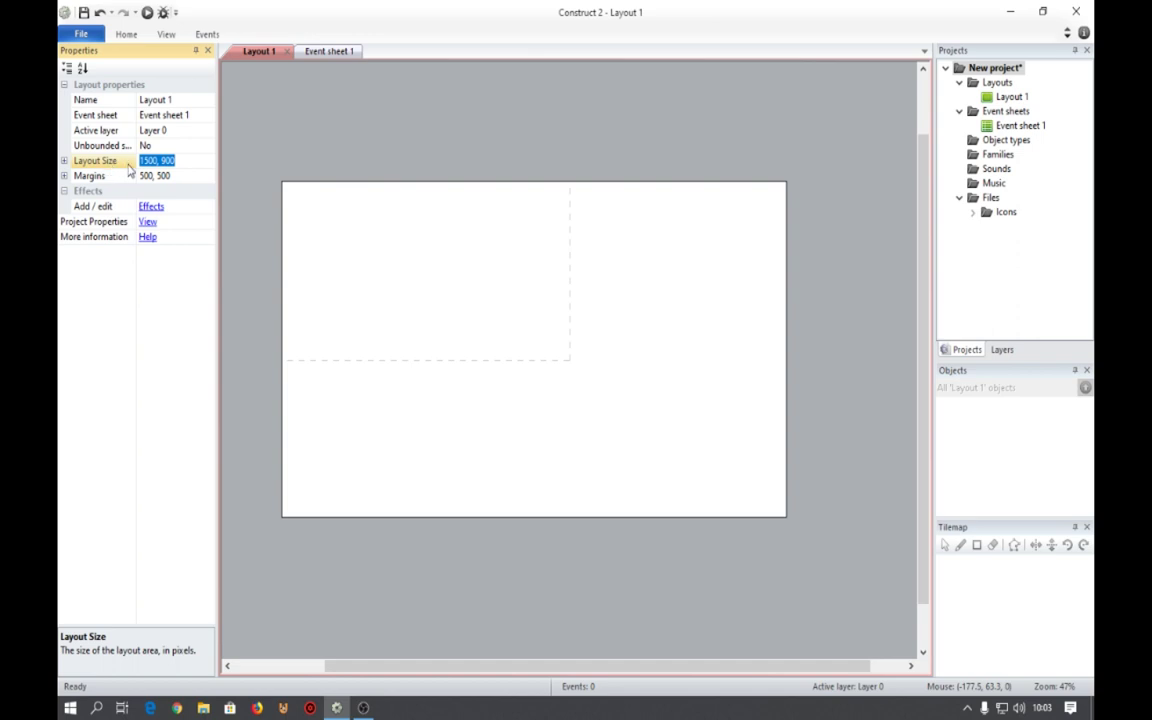
{"action": "left_click", "coordinate": [148, 222]}
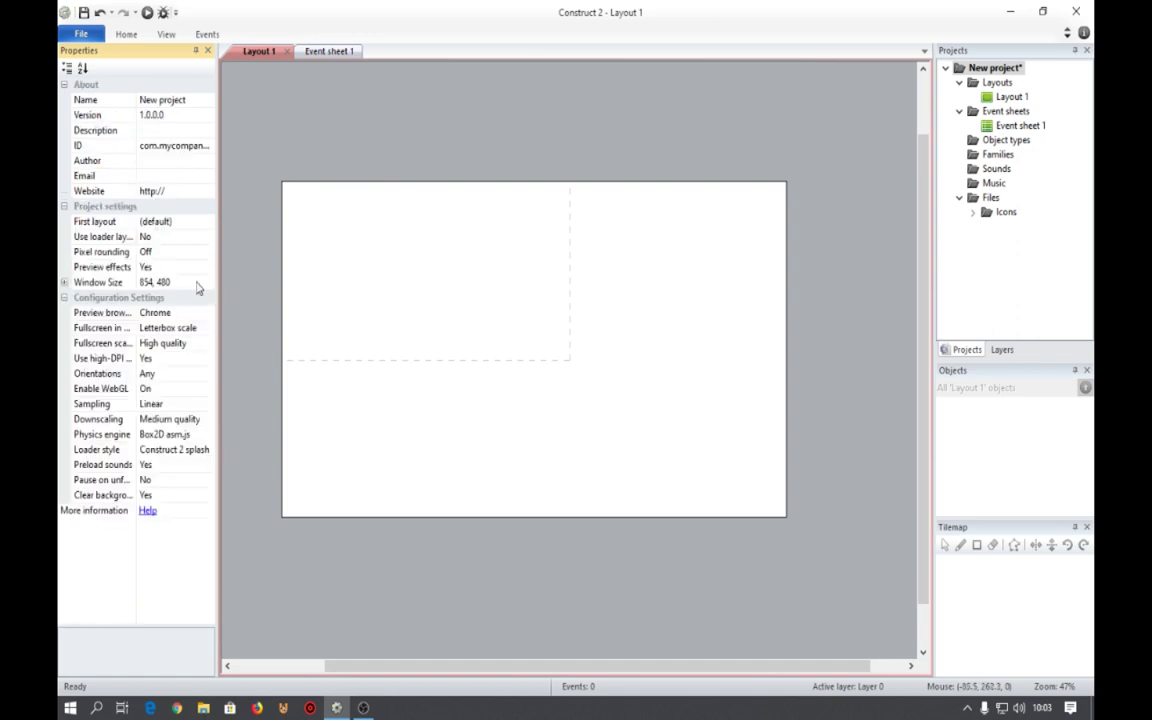
{"action": "left_click", "coordinate": [182, 286]}
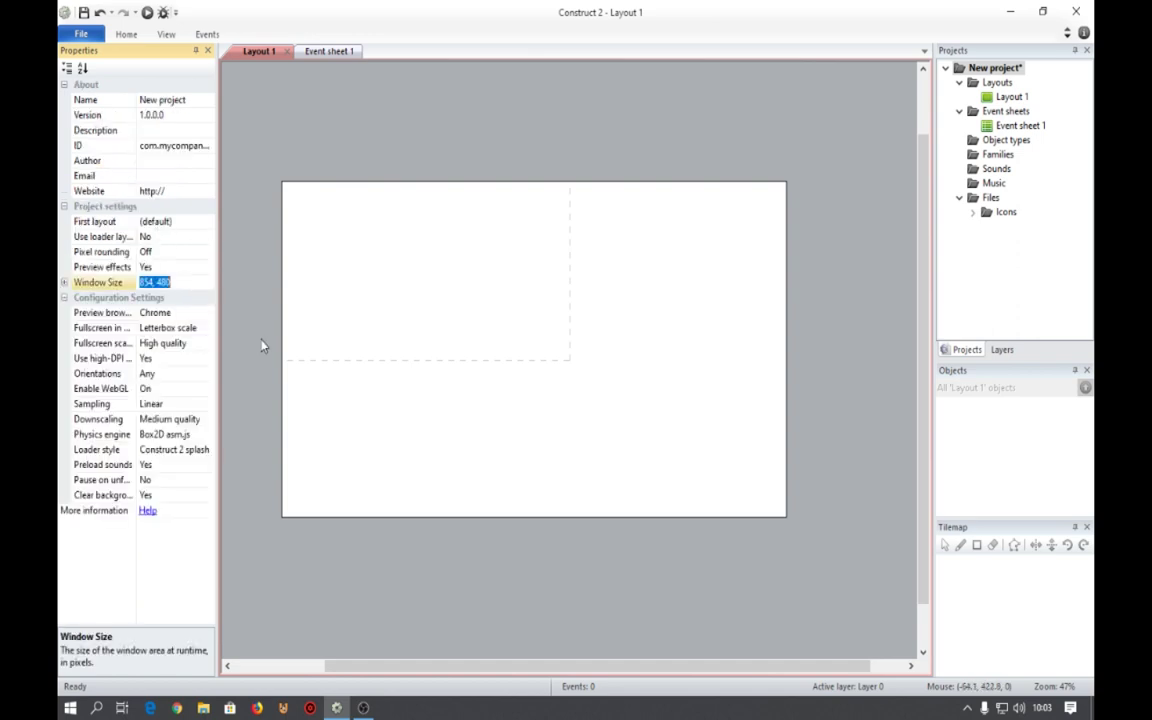
{"action": "key", "text": "ctrl+v"}
{"action": "key", "text": "Return"}
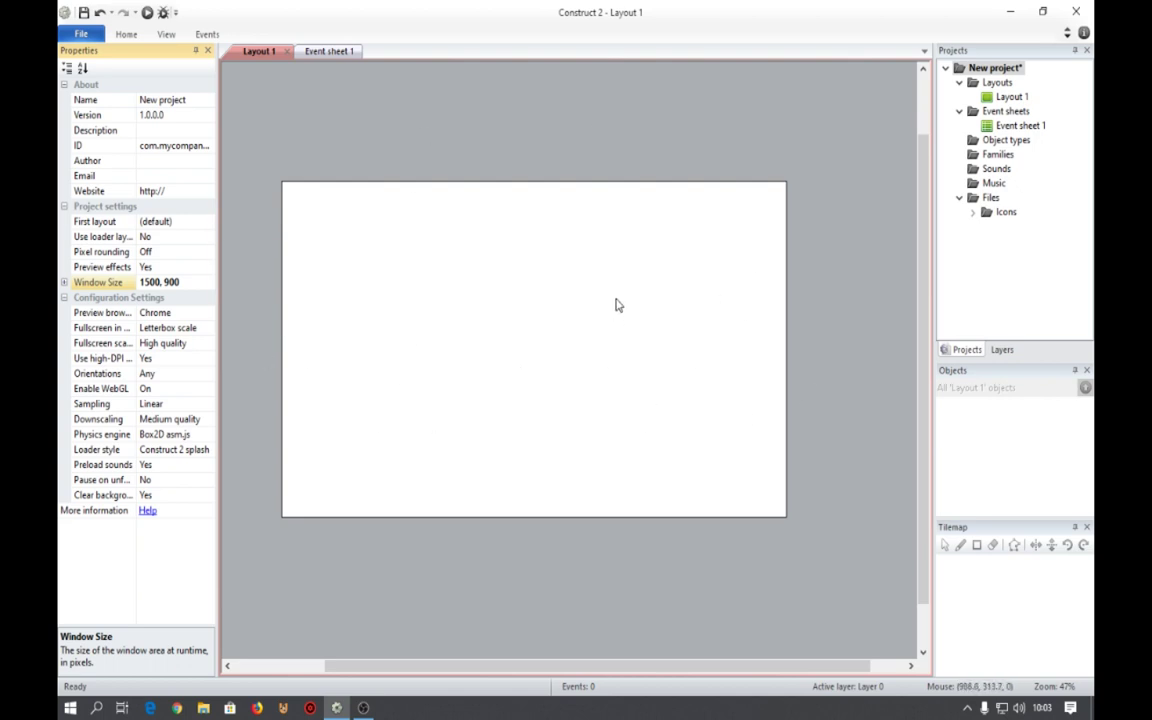
Rename Layer 0 as back.
{"action": "left_click", "coordinate": [1002, 349]}
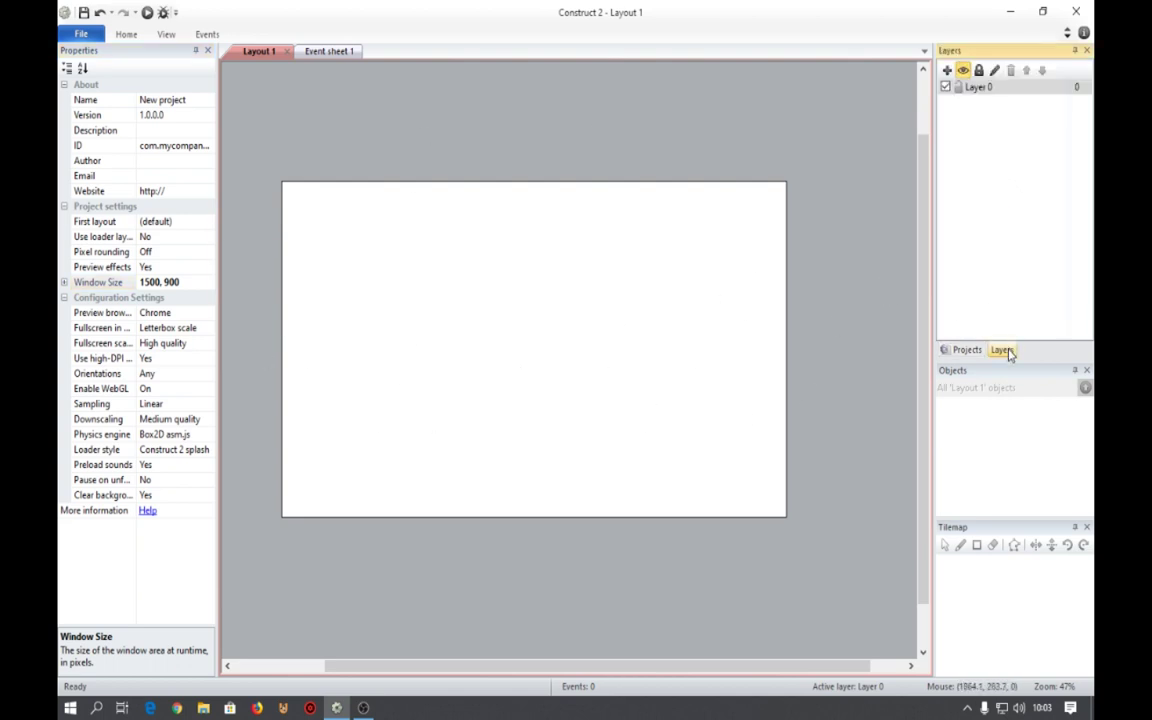
{"action": "left_click", "coordinate": [976, 95]}
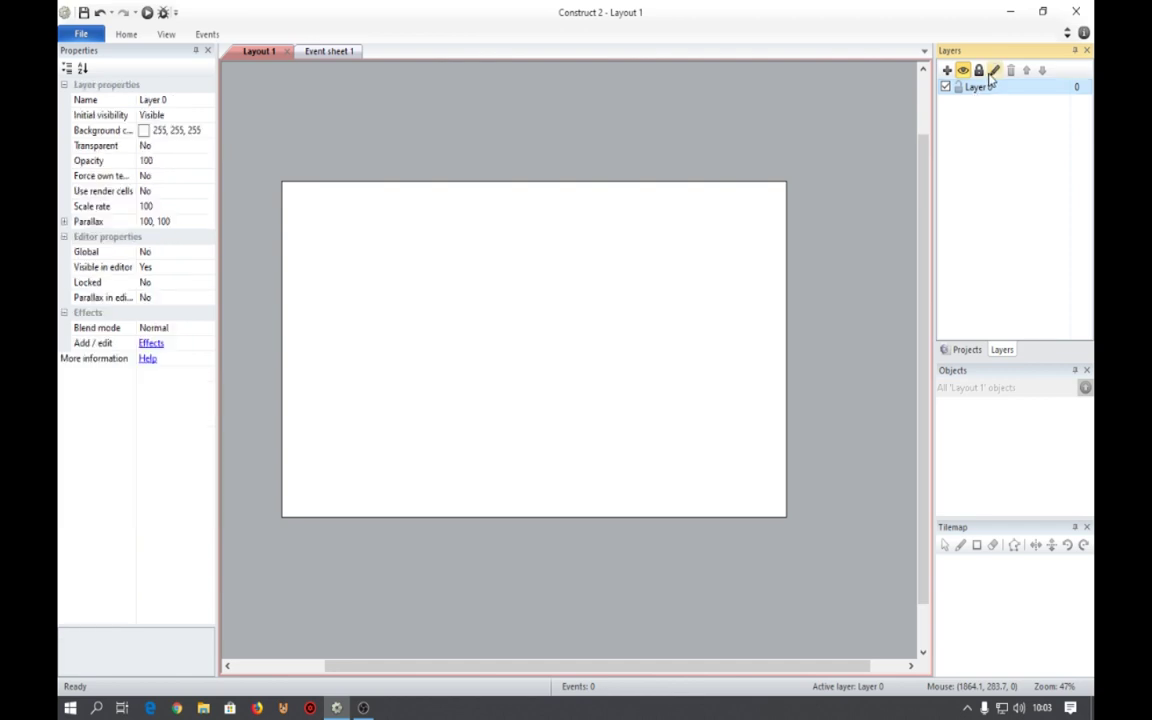
{"action": "left_click", "coordinate": [985, 87]}
{"action": "type", "text": "back"}
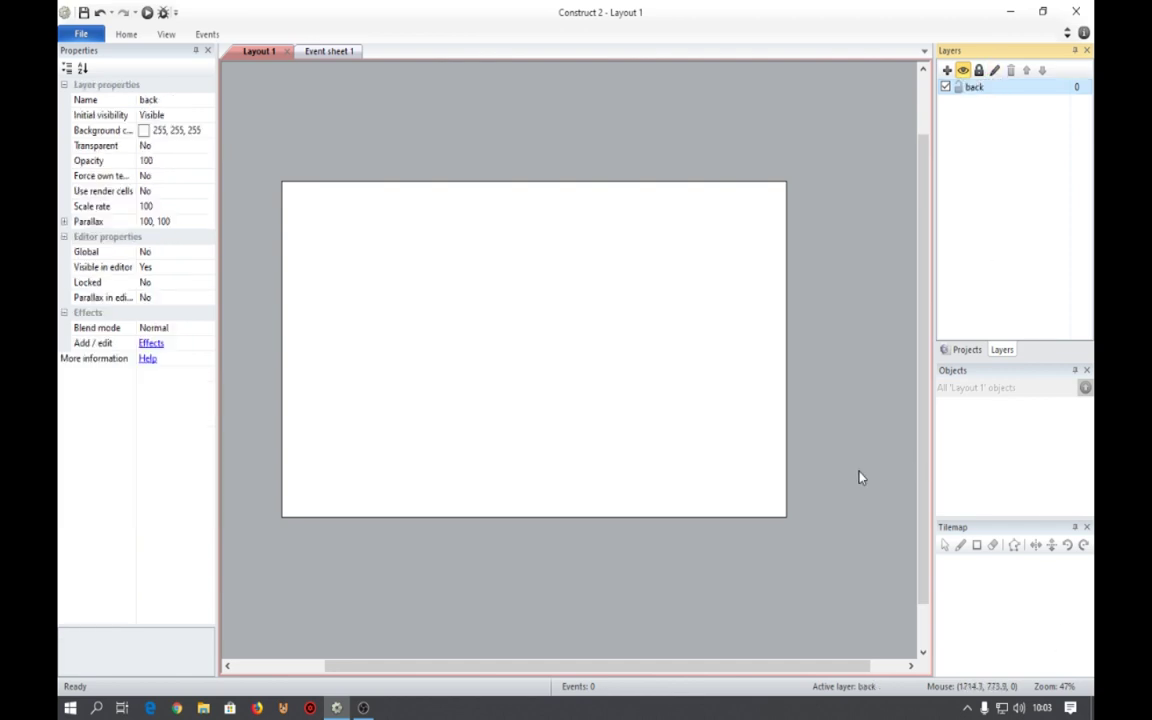
{"action": "key", "text": "Return"}
Insert a new Sprite object on the back layer near the middle of the layout, at about 738, 451.
{"action": "left_click", "coordinate": [493, 310]}
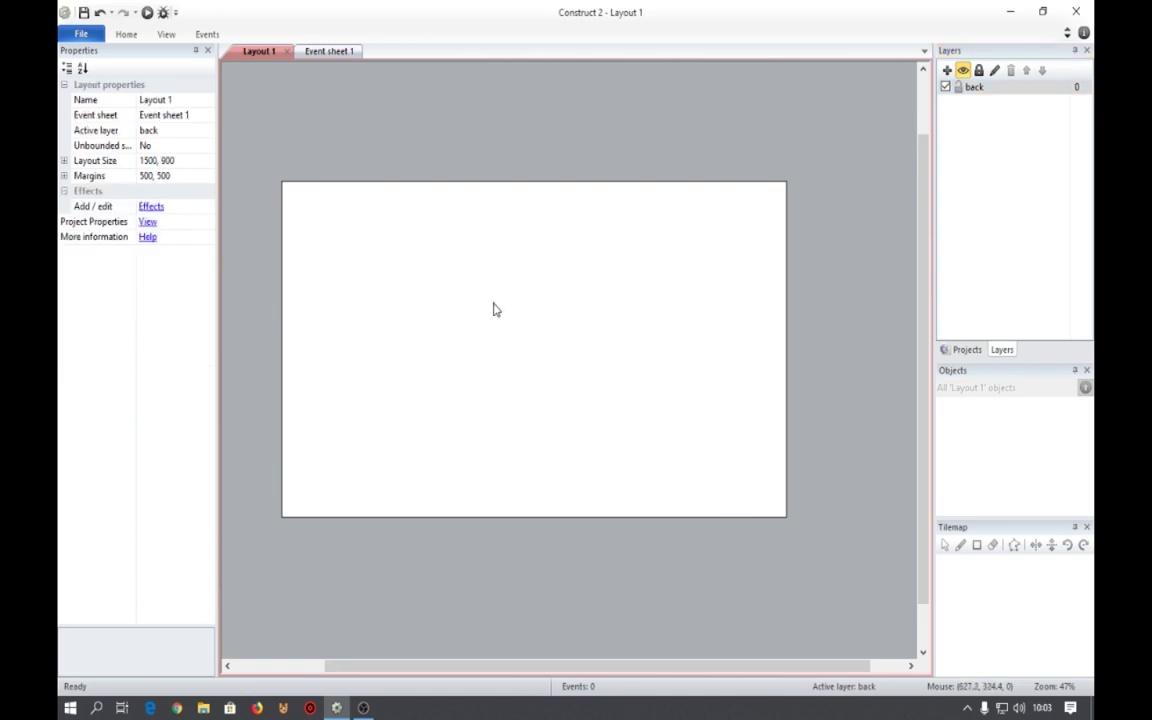
{"action": "double_click", "coordinate": [493, 310]}
{"action": "scroll", "coordinate": [560, 350], "scroll_direction": "down", "scroll_amount": 3}
{"action": "double_click", "coordinate": [666, 380]}
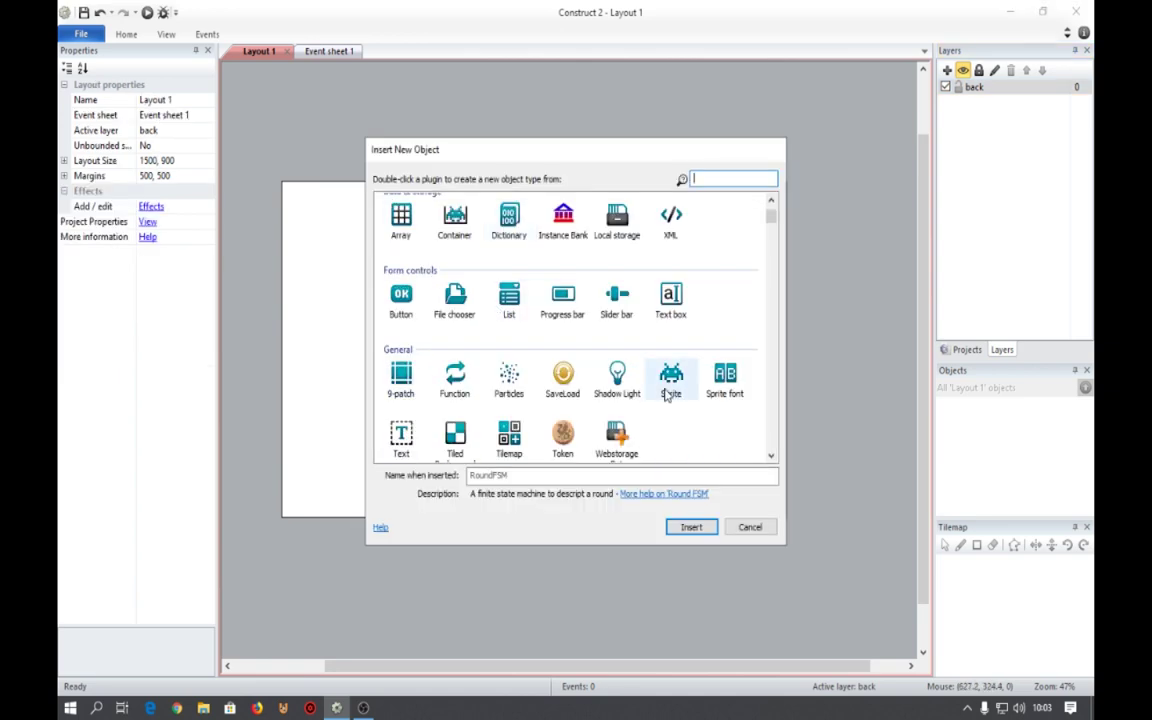
{"action": "left_click", "coordinate": [530, 347]}
Fill the new sprite's image with green (RGB 49, 222, 32) and close the image editor.
{"action": "left_click", "coordinate": [223, 241]}
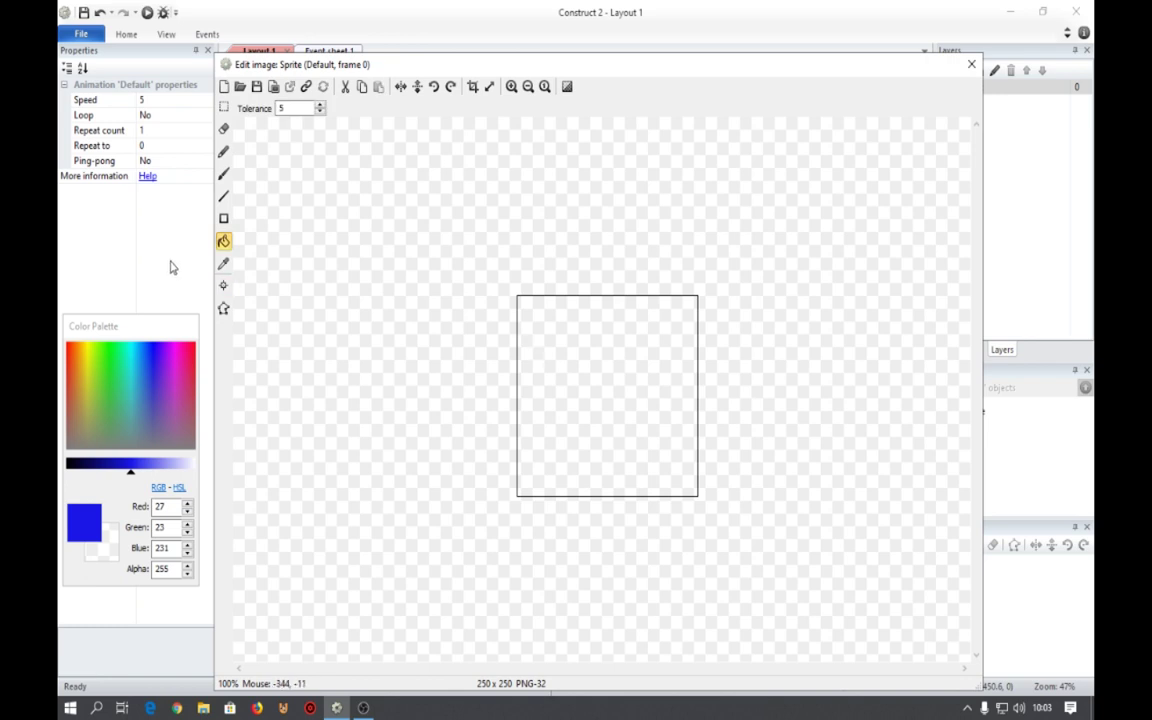
{"action": "left_click", "coordinate": [109, 375]}
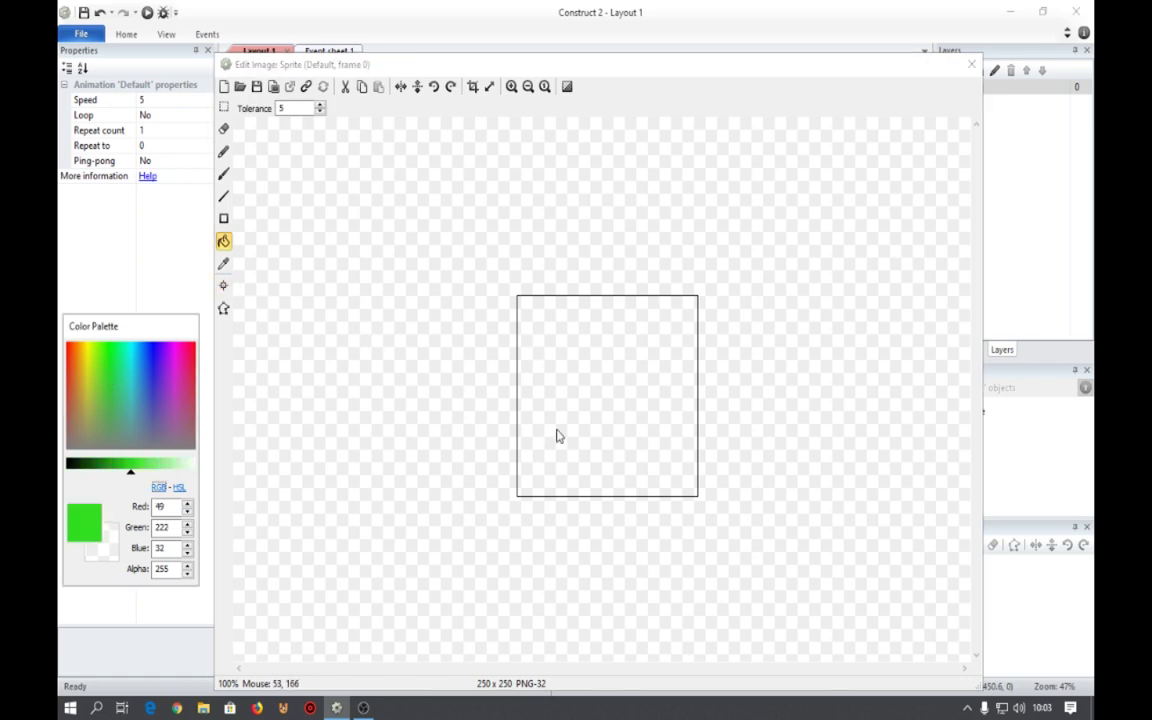
{"action": "left_click", "coordinate": [556, 435]}
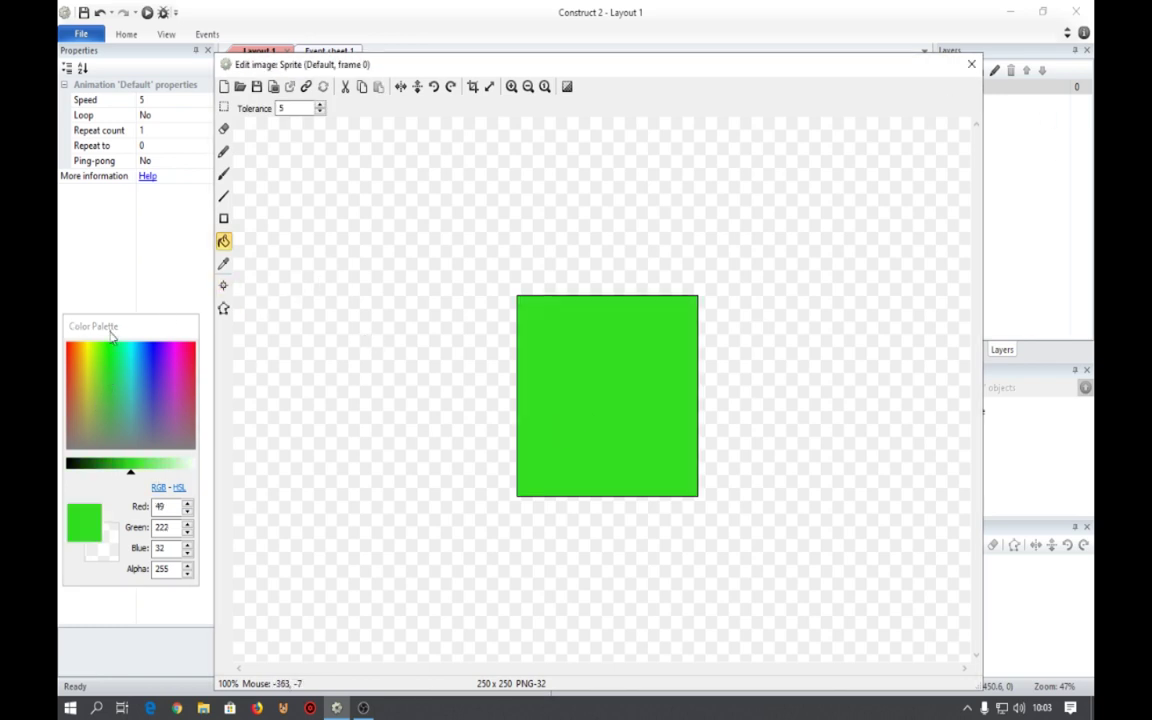
{"action": "left_click", "coordinate": [971, 64]}
Reopen the sprite's image and fill it with blue (RGB 10, 75, 244).
{"action": "double_click", "coordinate": [552, 333]}
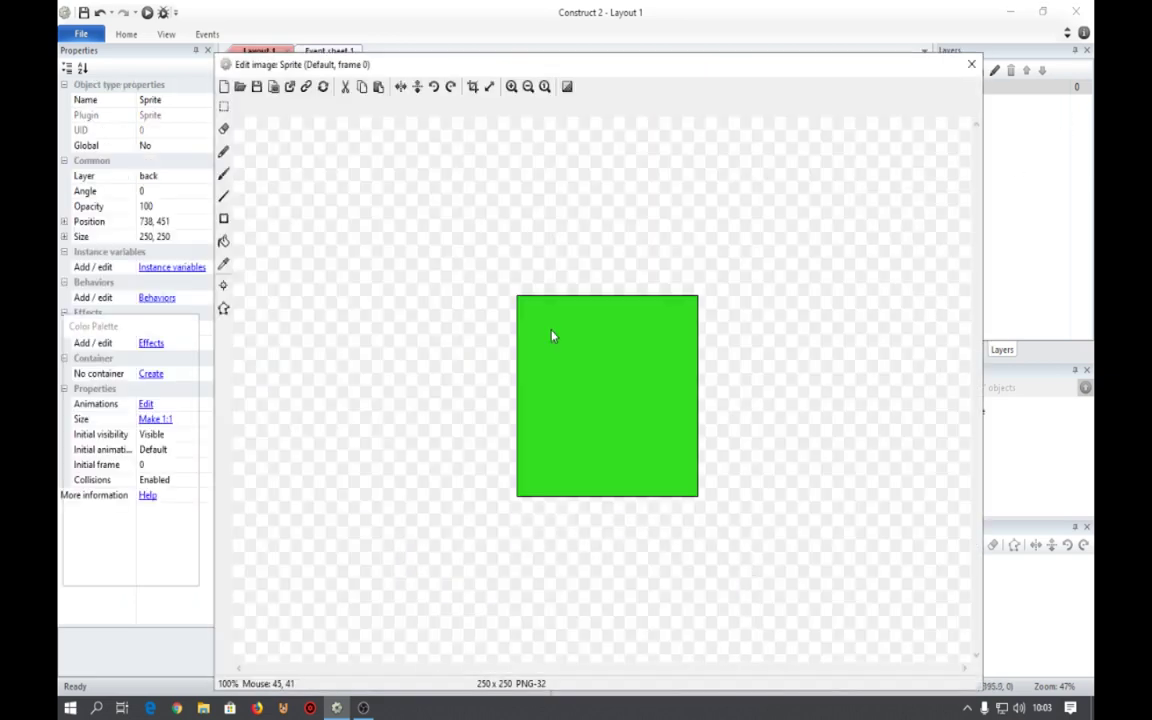
{"action": "left_click", "coordinate": [571, 360]}
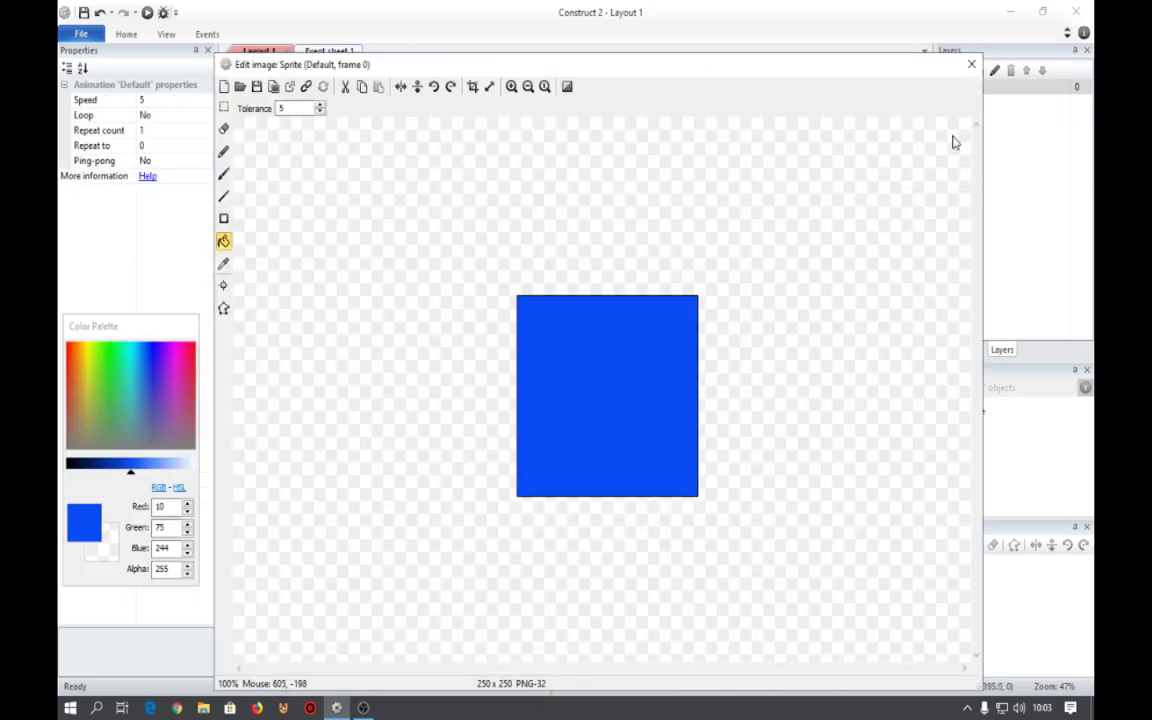
{"action": "left_click", "coordinate": [971, 64]}
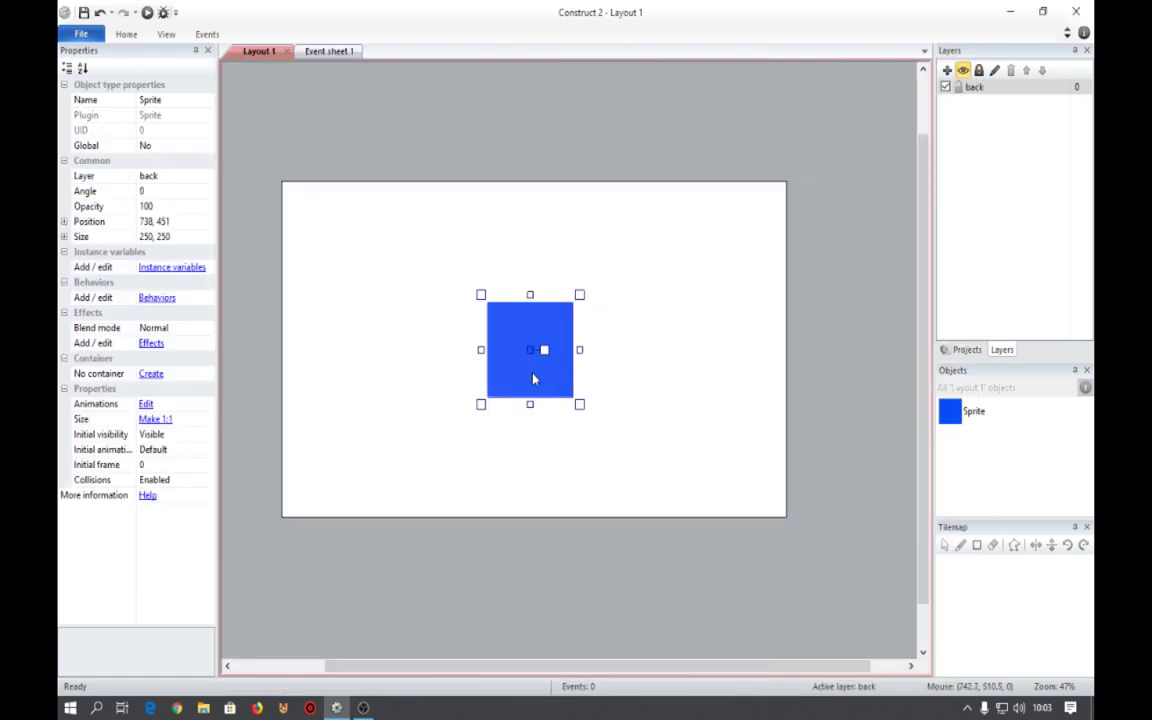
Enlarge the blue sprite to about 1519 by 916 so it covers the whole layout, and centre it at 750, 450.
{"action": "left_click_drag", "start_coordinate": [532, 378], "coordinate": [795, 530]}
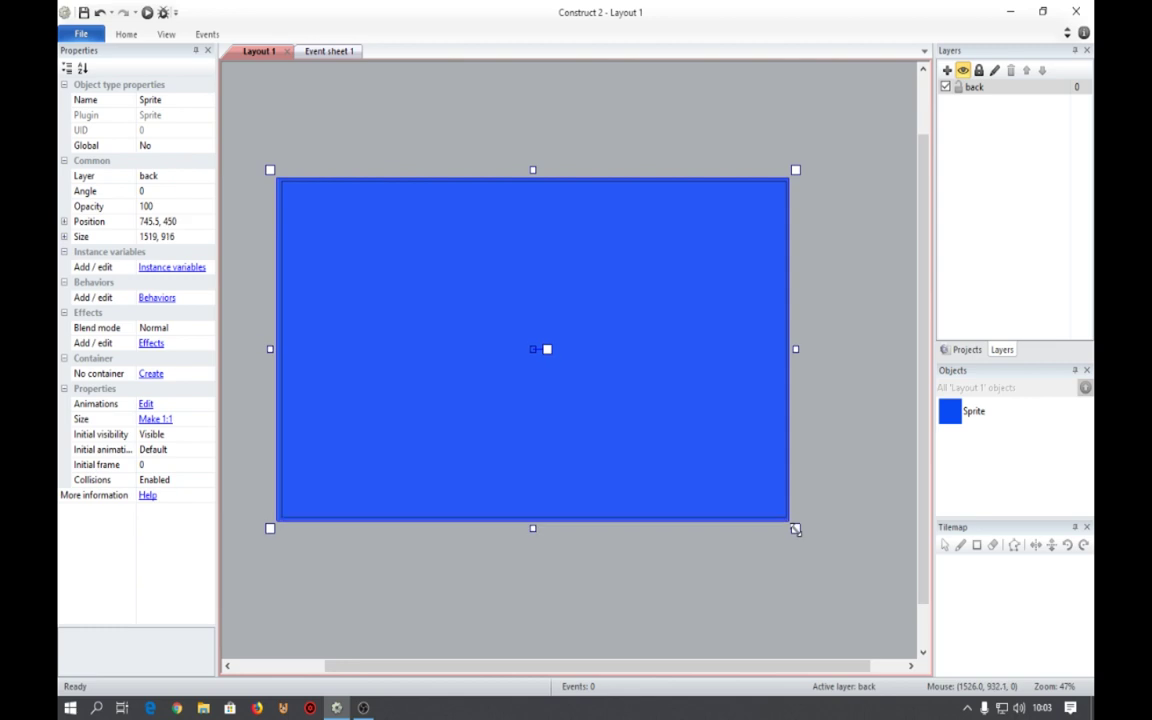
{"action": "left_click", "coordinate": [689, 592]}
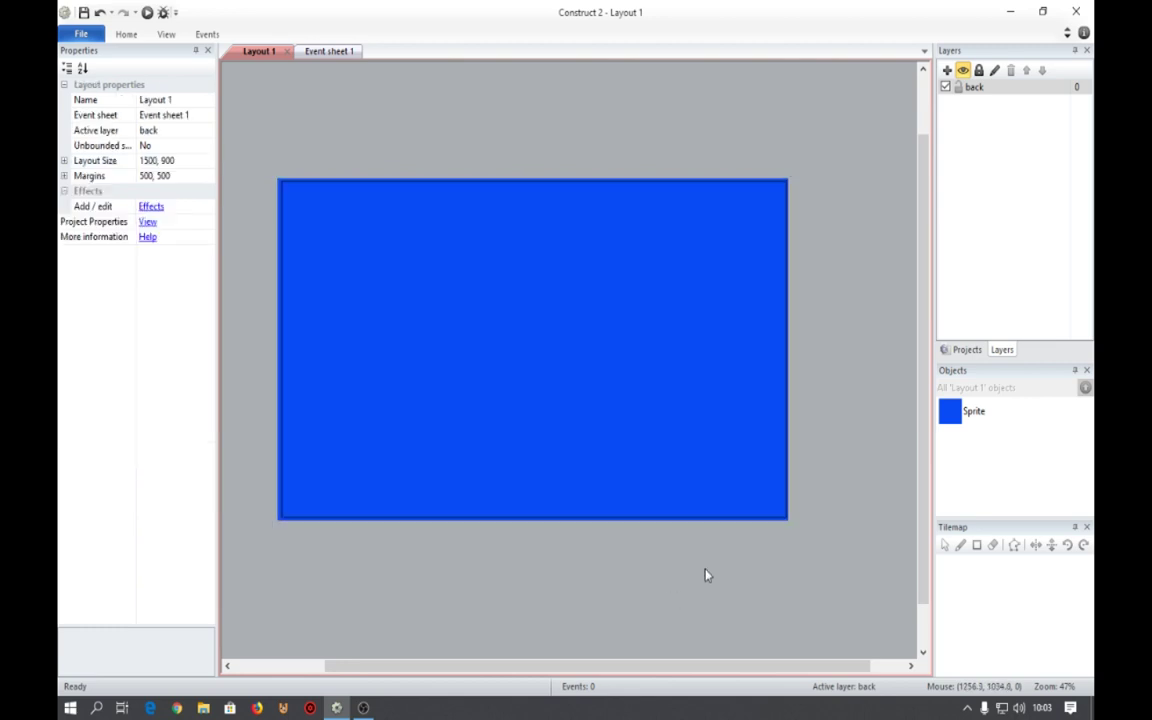
{"action": "left_click", "coordinate": [591, 378]}
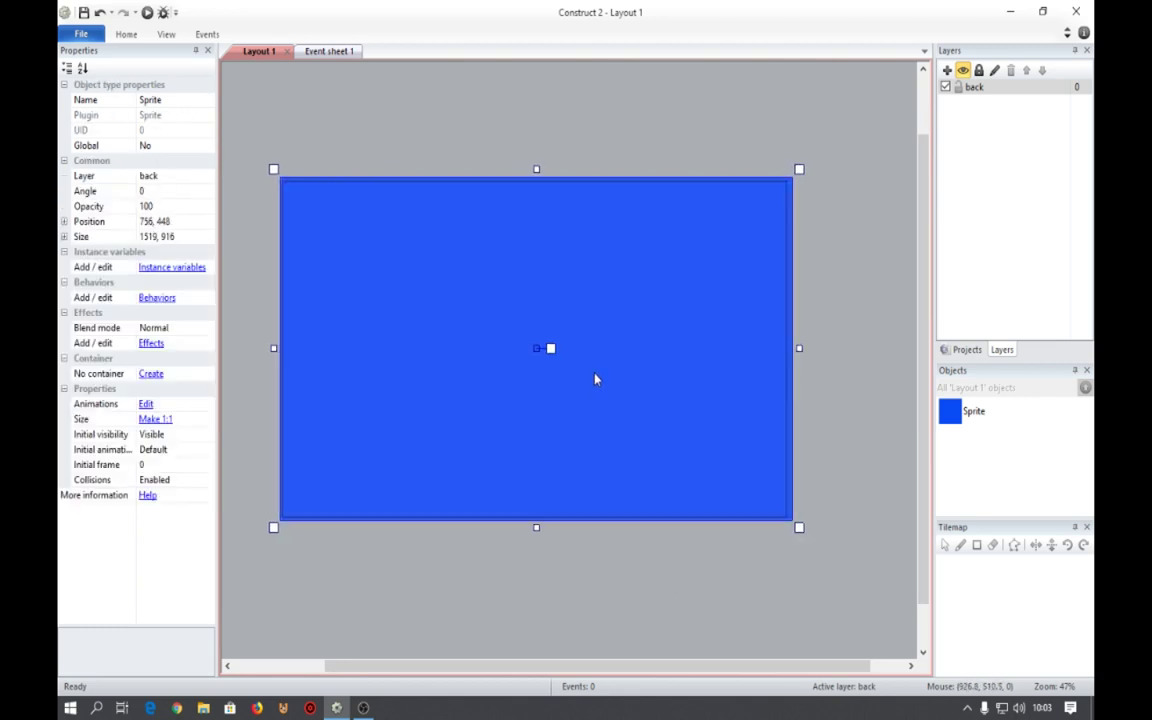
{"action": "left_click_drag", "start_coordinate": [590, 378], "coordinate": [593, 380]}
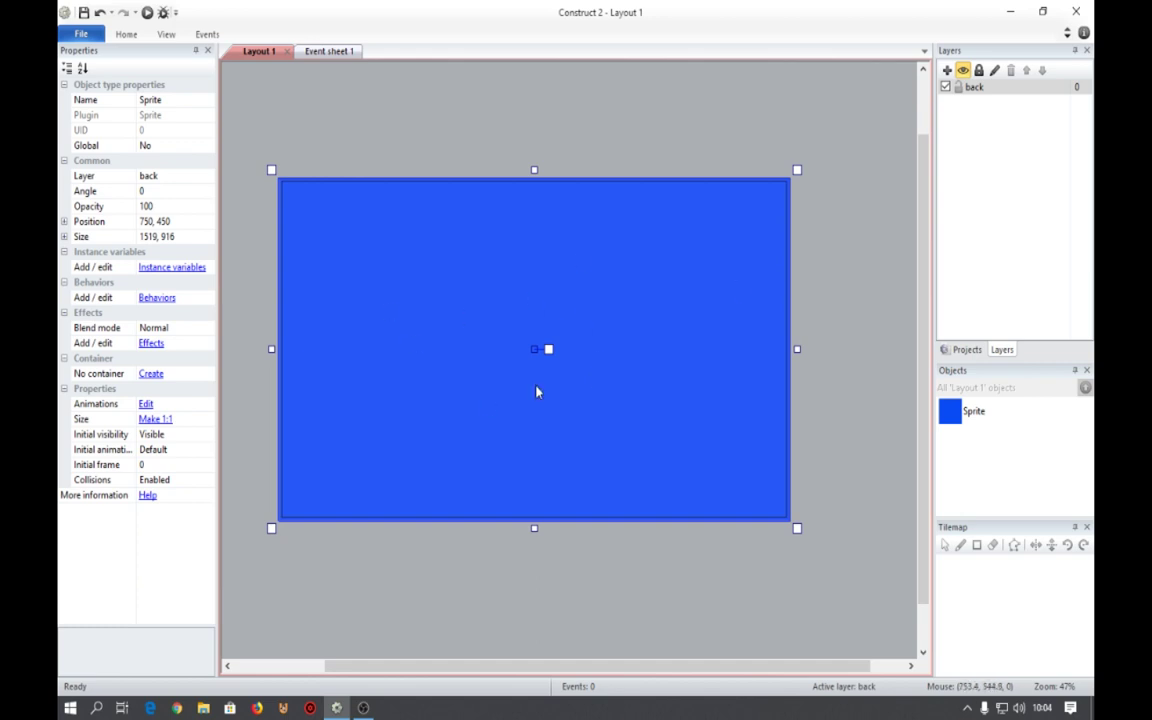
Lock the back layer and try to select the blue background sprite in the layout.
{"action": "left_click", "coordinate": [958, 88]}
{"action": "left_click", "coordinate": [540, 306]}
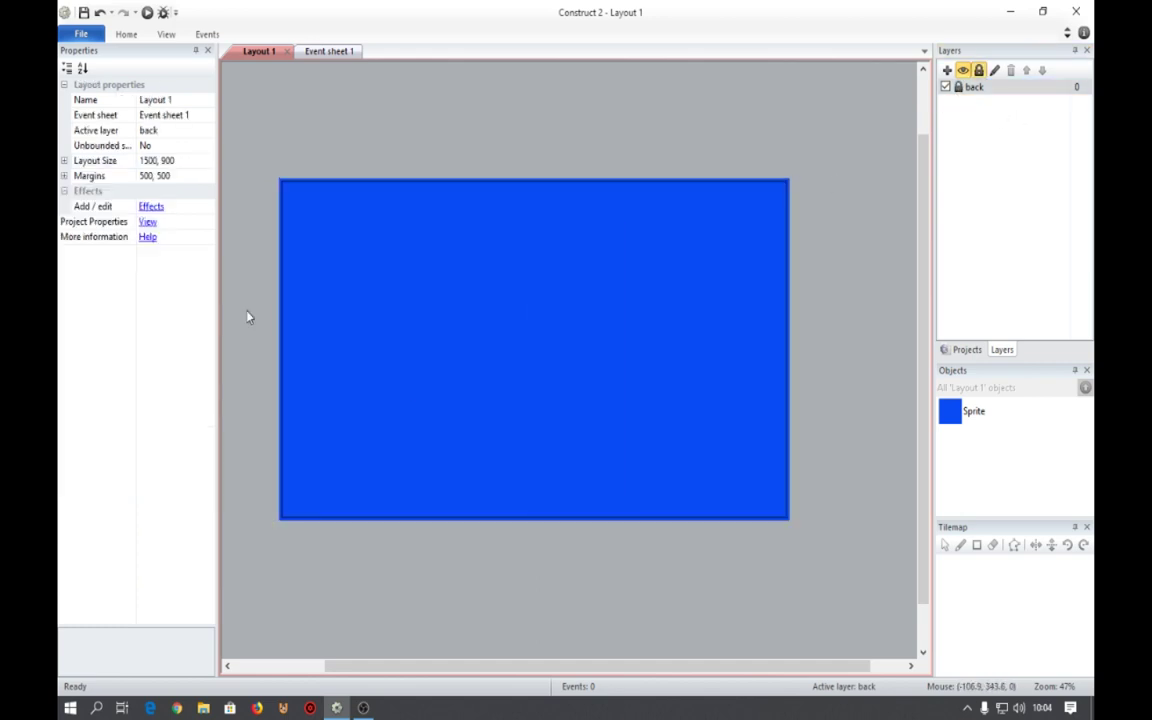
{"action": "left_click_drag", "start_coordinate": [251, 309], "coordinate": [696, 384]}
Add a new layer above the back layer and name it jogo.
{"action": "left_click", "coordinate": [947, 71]}
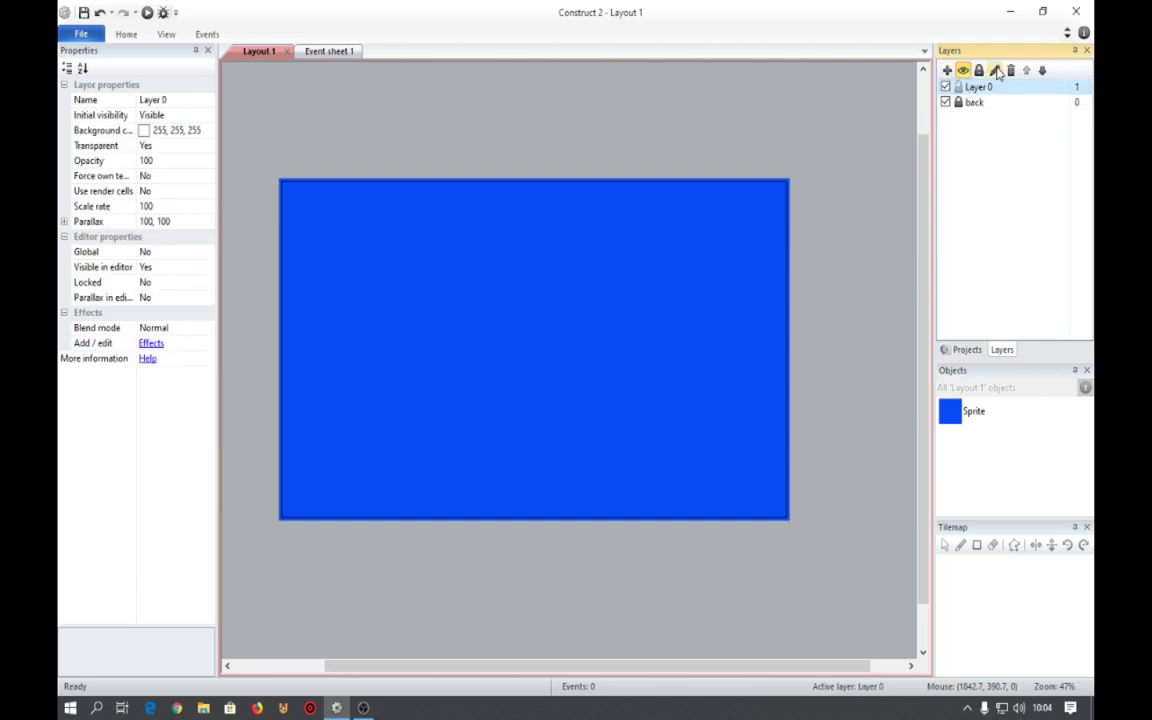
{"action": "left_click", "coordinate": [995, 71]}
{"action": "type", "text": "jogo"}
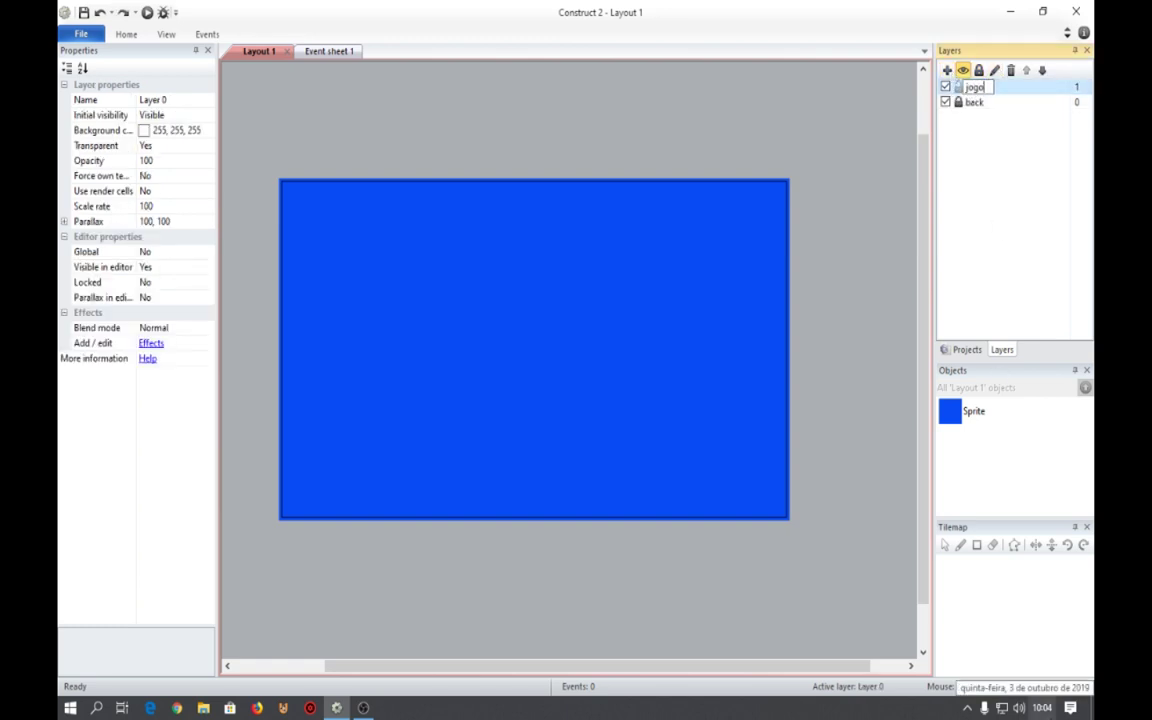
{"action": "key", "text": "Return"}
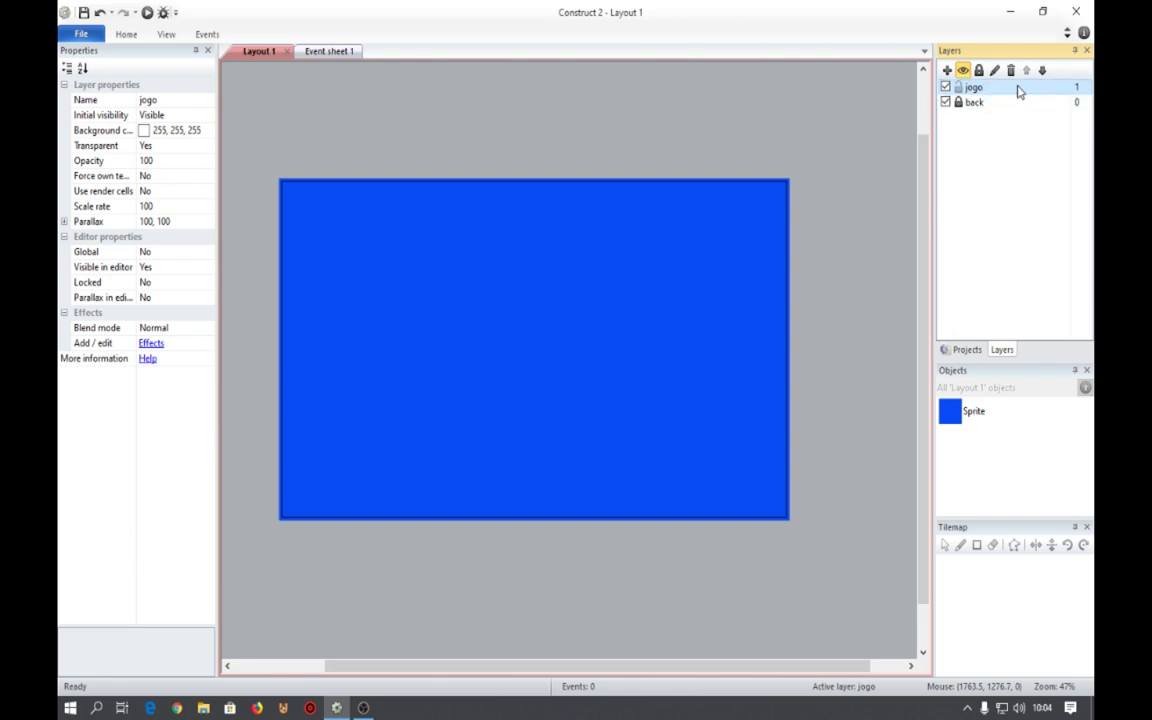
Insert a second Sprite object on the jogo layer near the middle of the layout.
{"action": "double_click", "coordinate": [556, 100]}
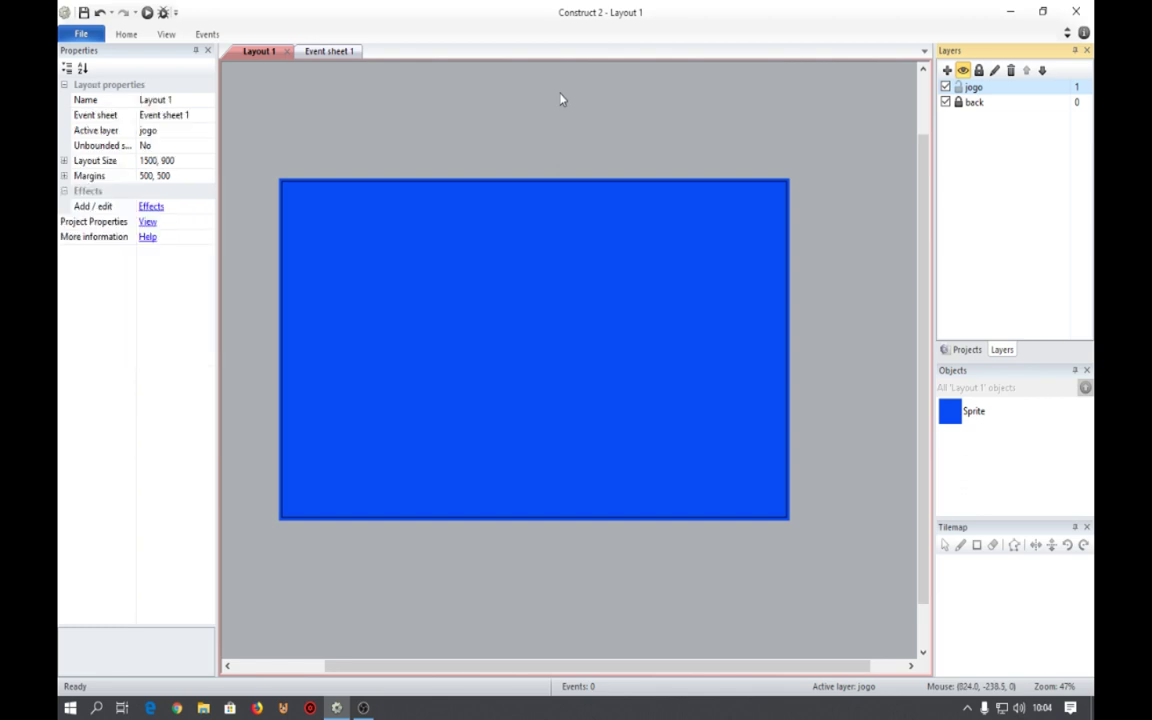
{"action": "scroll", "coordinate": [680, 290], "scroll_direction": "down", "scroll_amount": 3}
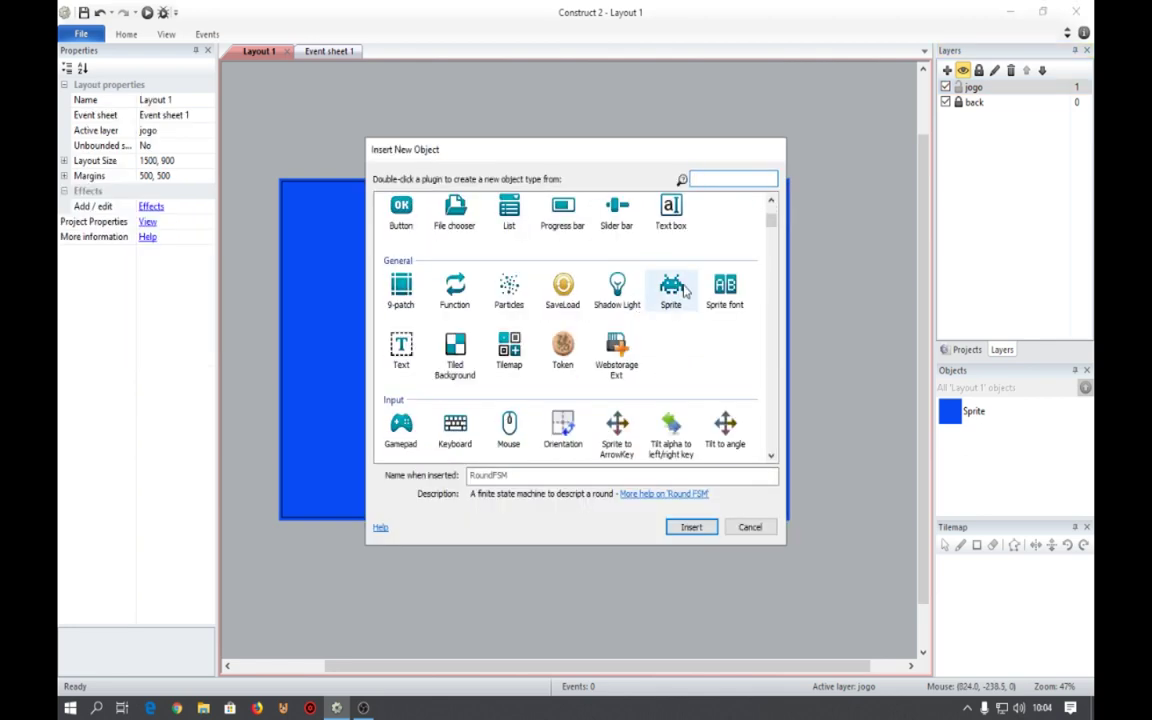
{"action": "double_click", "coordinate": [671, 290]}
{"action": "left_click", "coordinate": [530, 335]}
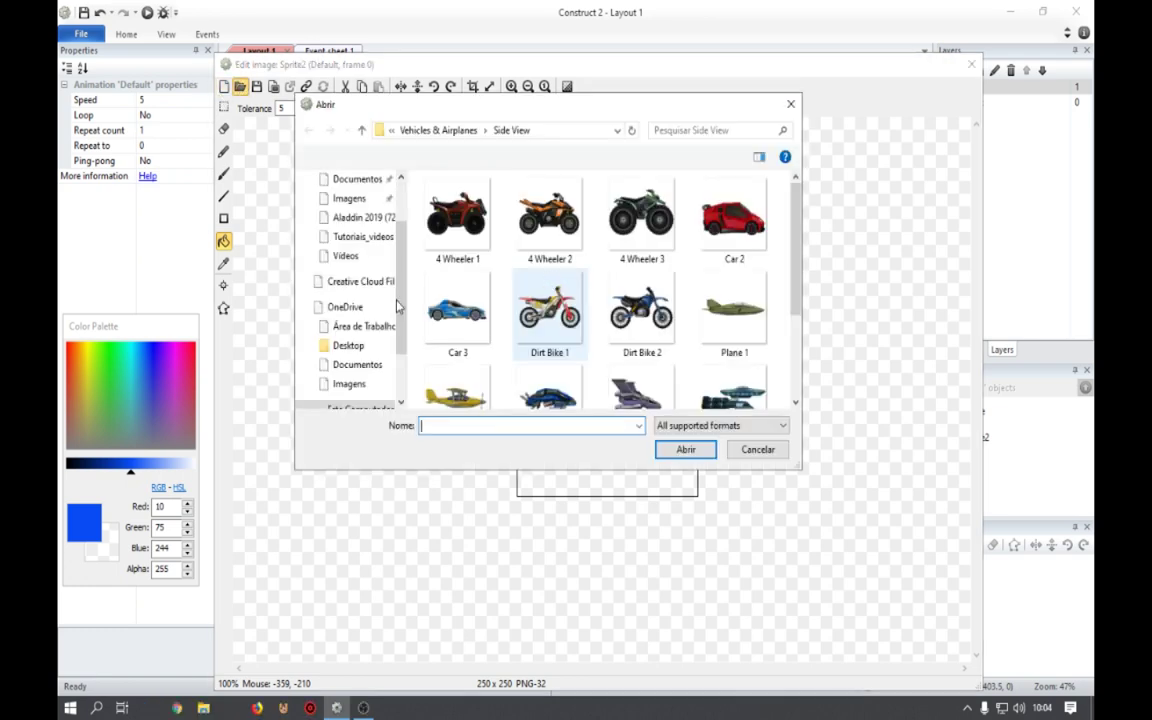
Load the neptune-153571_960_720 picture from the Imagens folder as the second sprite's image.
{"action": "scroll", "coordinate": [380, 270], "scroll_direction": "down", "scroll_amount": 3}
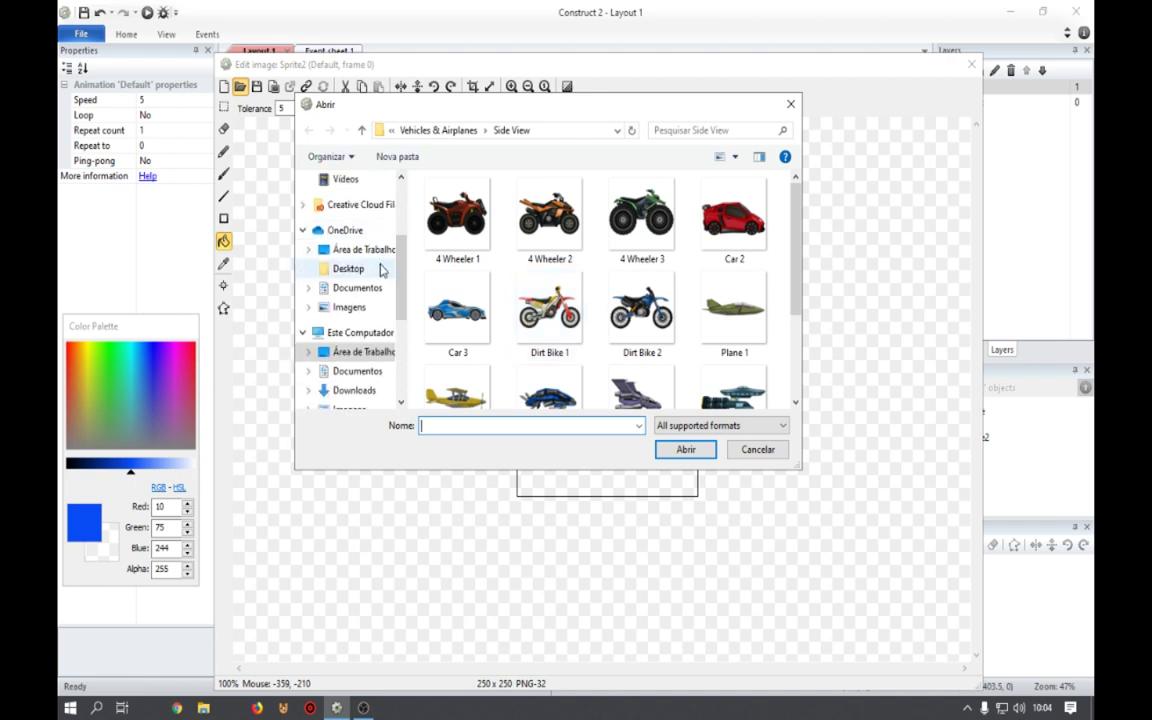
{"action": "left_click", "coordinate": [352, 340]}
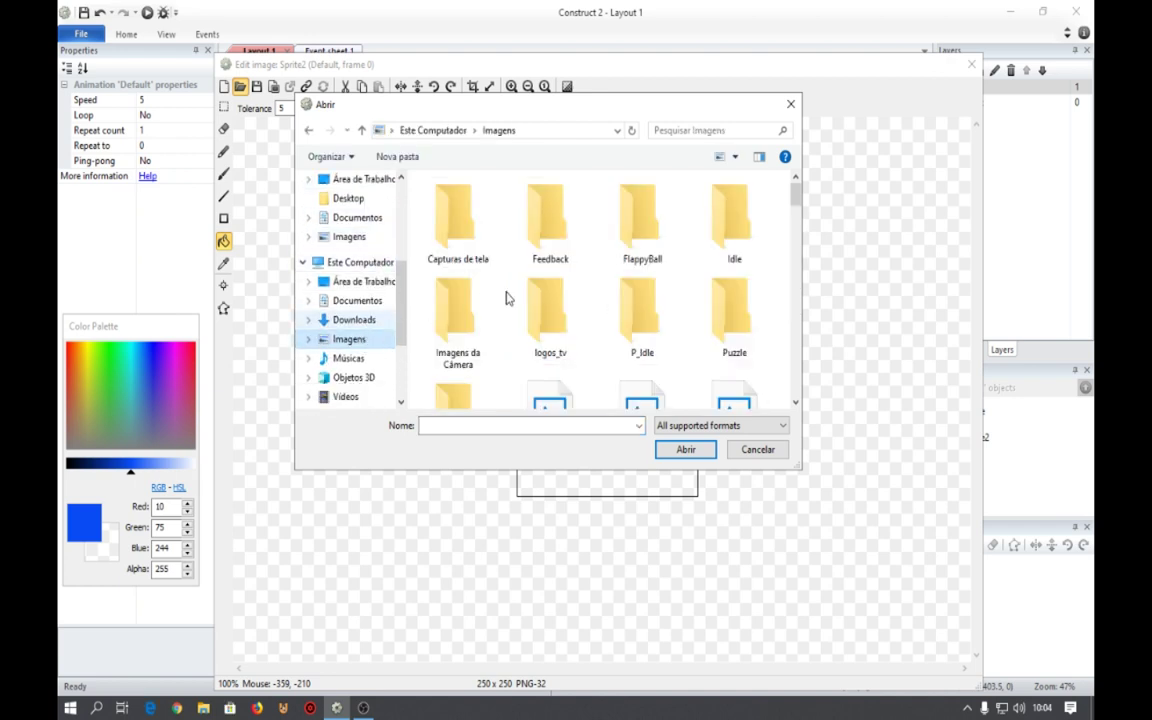
{"action": "scroll", "coordinate": [507, 298], "scroll_direction": "down", "scroll_amount": 1}
{"action": "scroll", "coordinate": [507, 298], "scroll_direction": "down", "scroll_amount": 1}
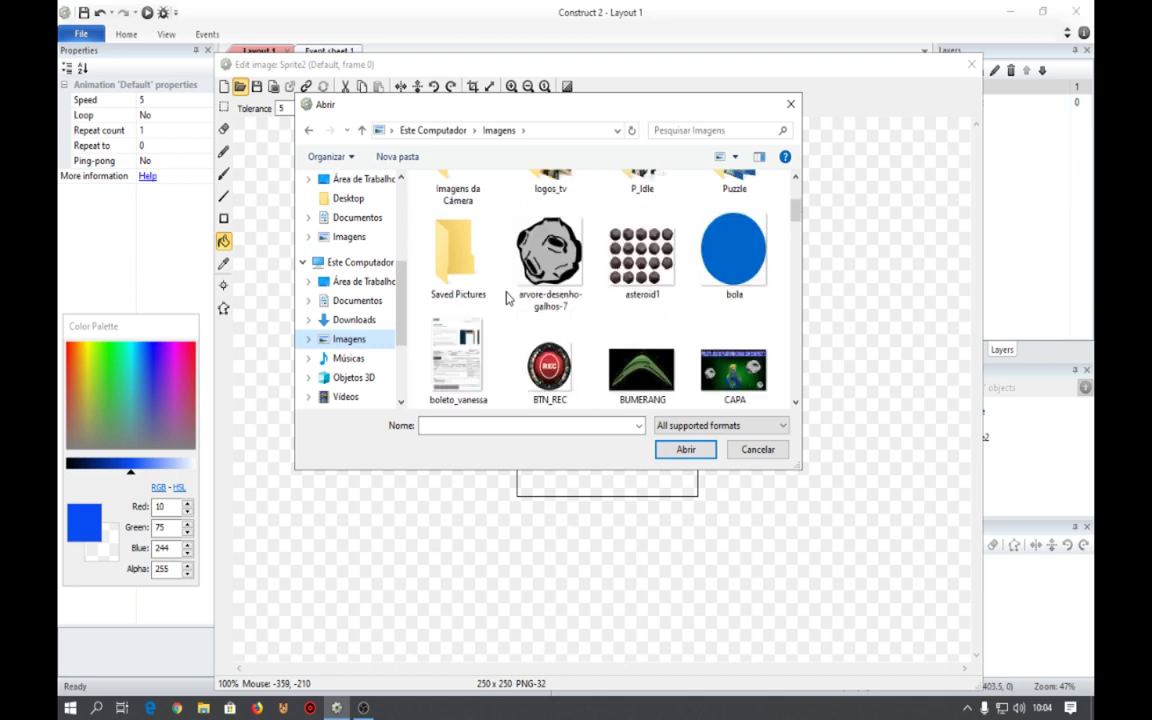
{"action": "scroll", "coordinate": [507, 298], "scroll_direction": "down", "scroll_amount": 6}
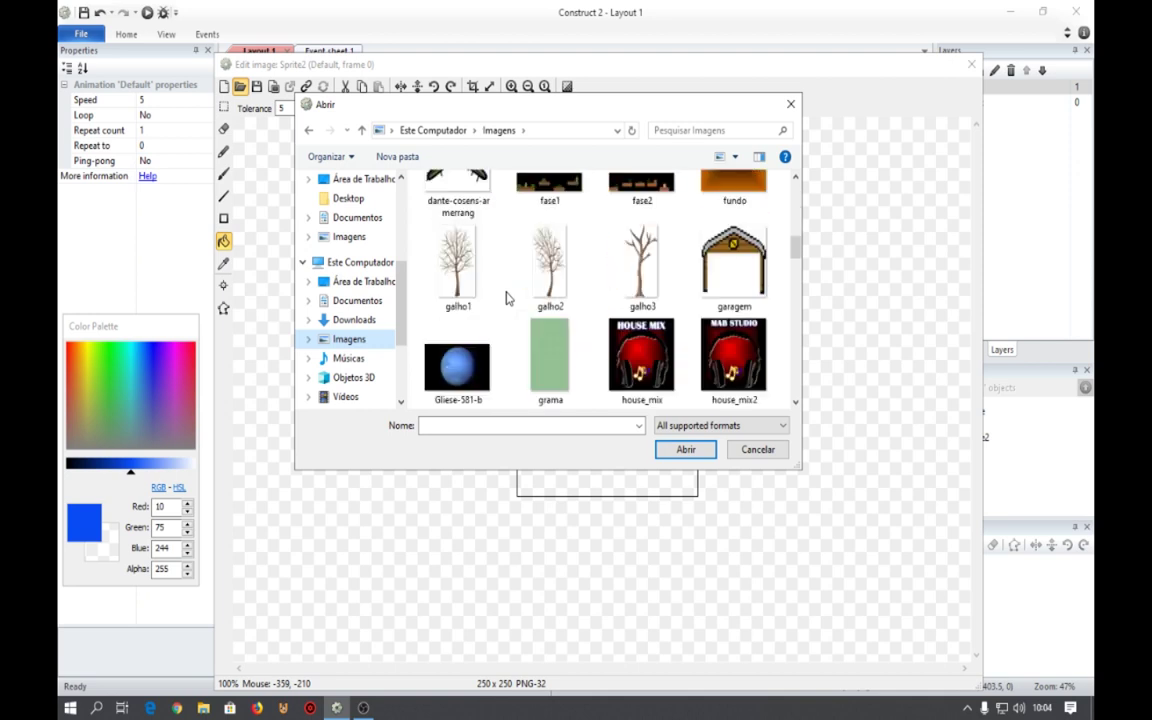
{"action": "scroll", "coordinate": [507, 298], "scroll_direction": "down", "scroll_amount": 1}
{"action": "scroll", "coordinate": [507, 298], "scroll_direction": "down", "scroll_amount": 1}
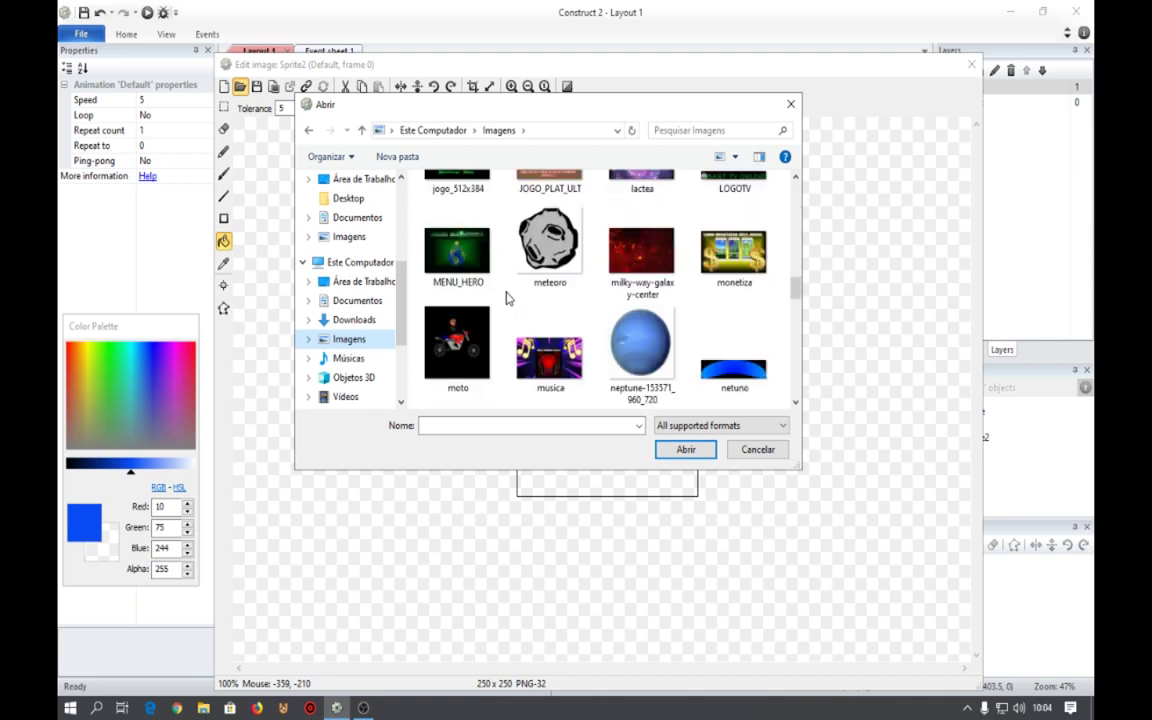
{"action": "double_click", "coordinate": [633, 363]}
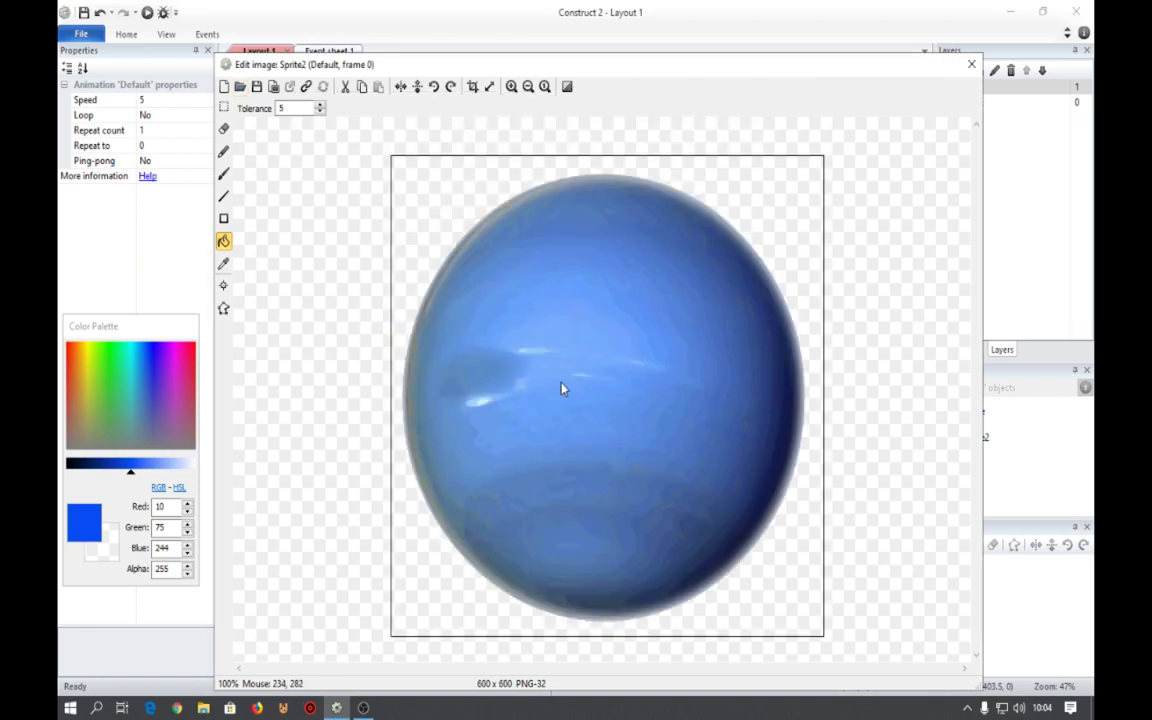
Crop the transparent margins off the planet sprite's image and return to the layout.
{"action": "left_click", "coordinate": [489, 86]}
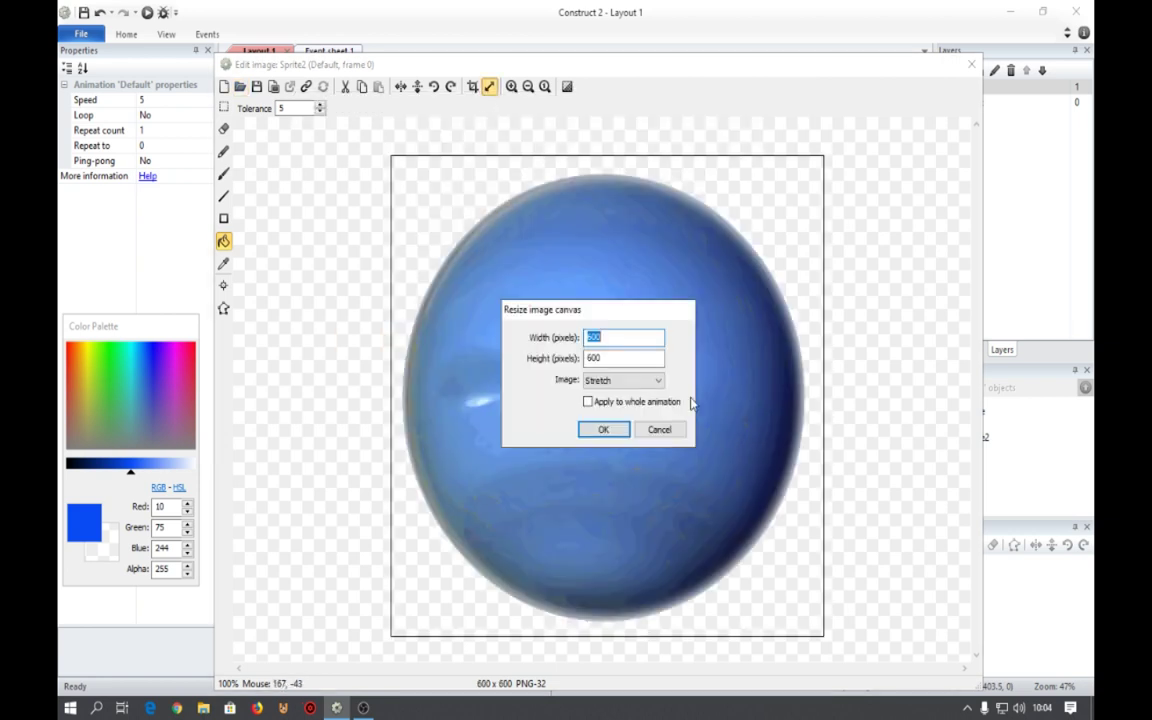
{"action": "left_click", "coordinate": [658, 428]}
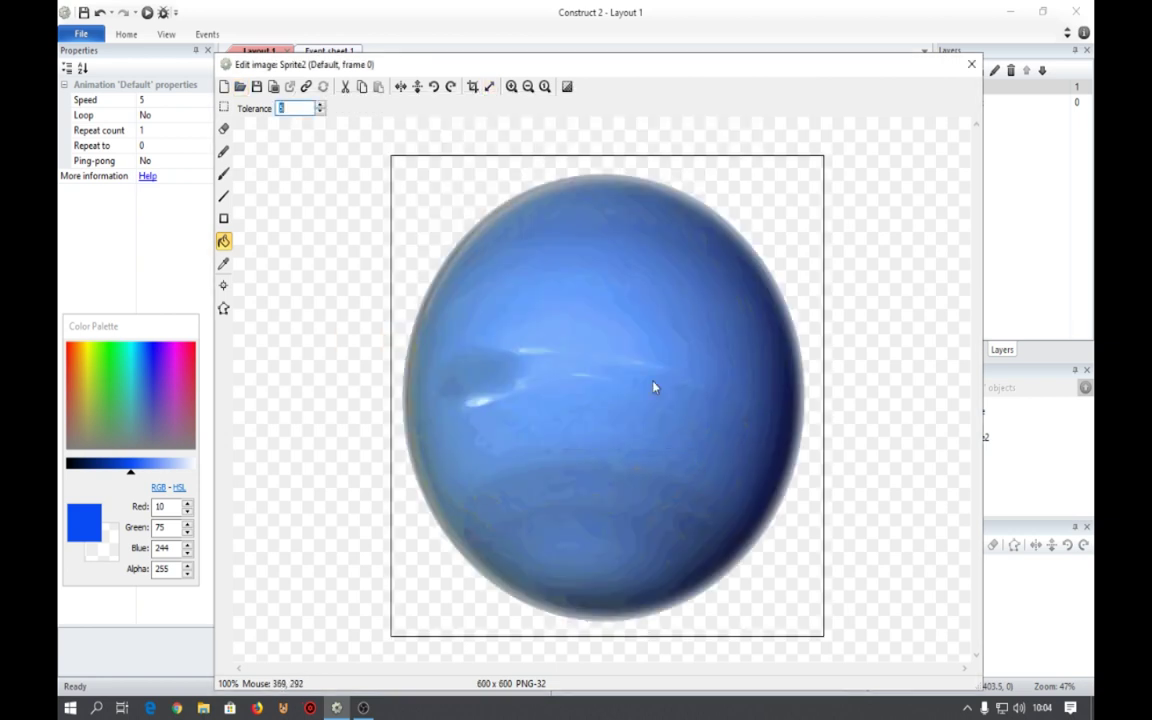
{"action": "left_click", "coordinate": [474, 87]}
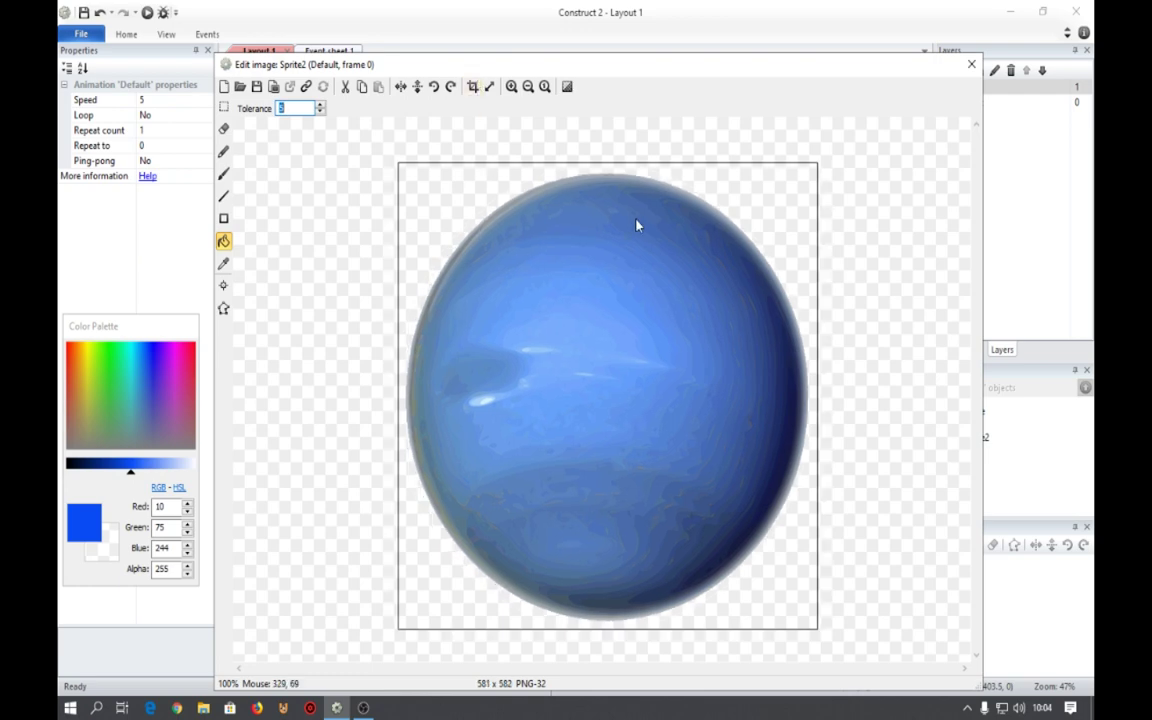
{"action": "left_click", "coordinate": [971, 67]}
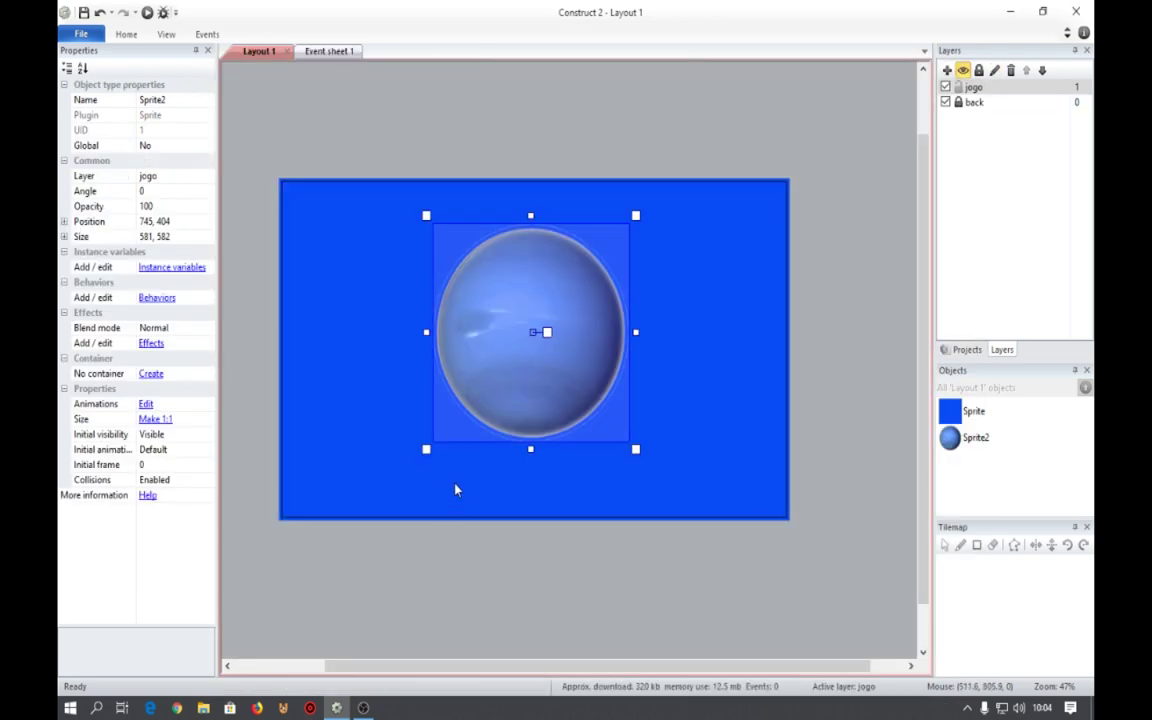
{"action": "double_click", "coordinate": [512, 393]}
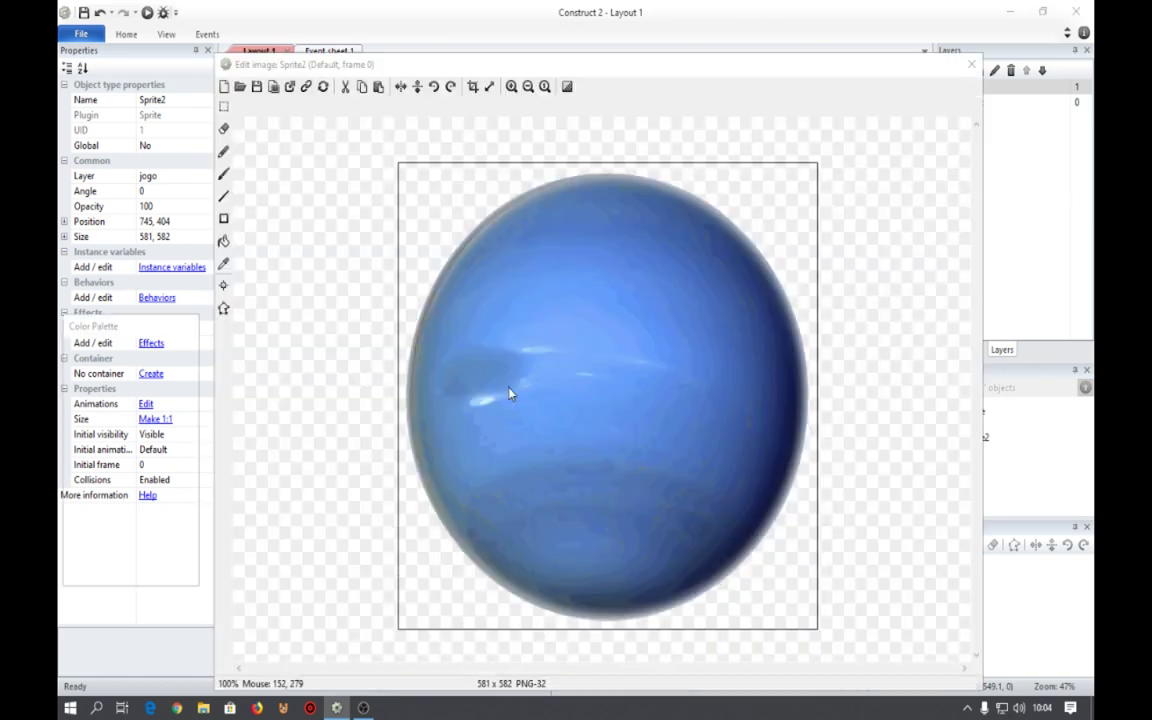
{"action": "left_click", "coordinate": [971, 64]}
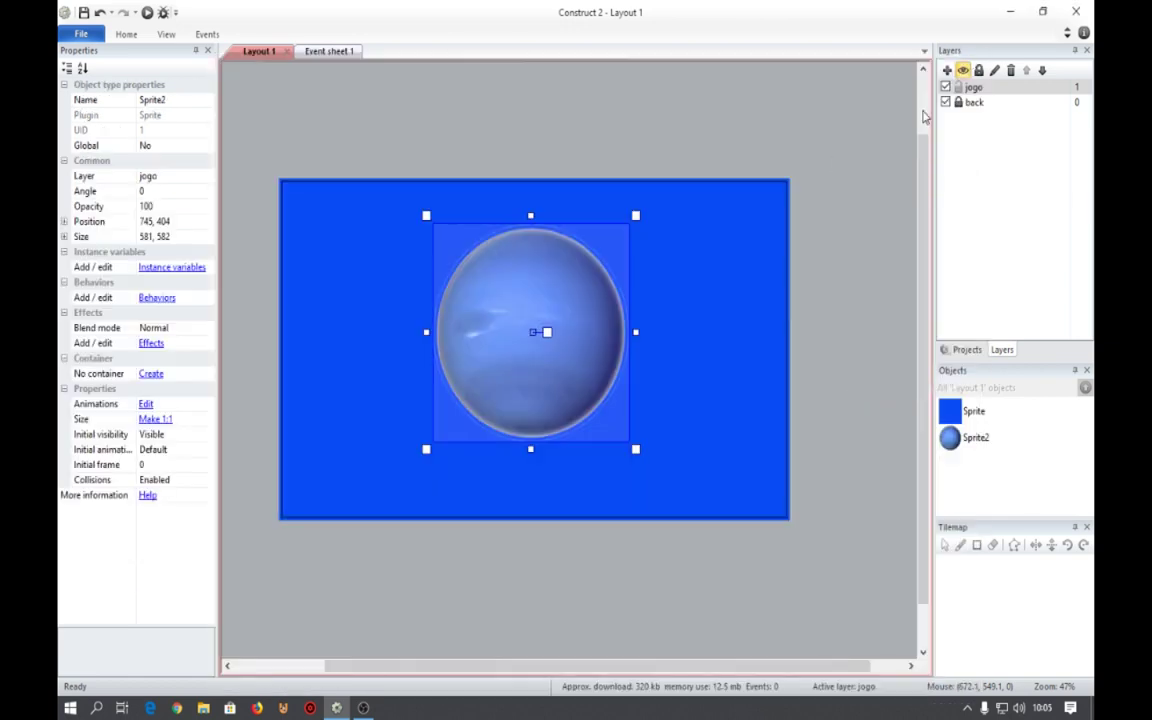
Unlock the back layer and fill the background sprite's image with yellow, RGB 232, 237, 17.
{"action": "left_click", "coordinate": [698, 292]}
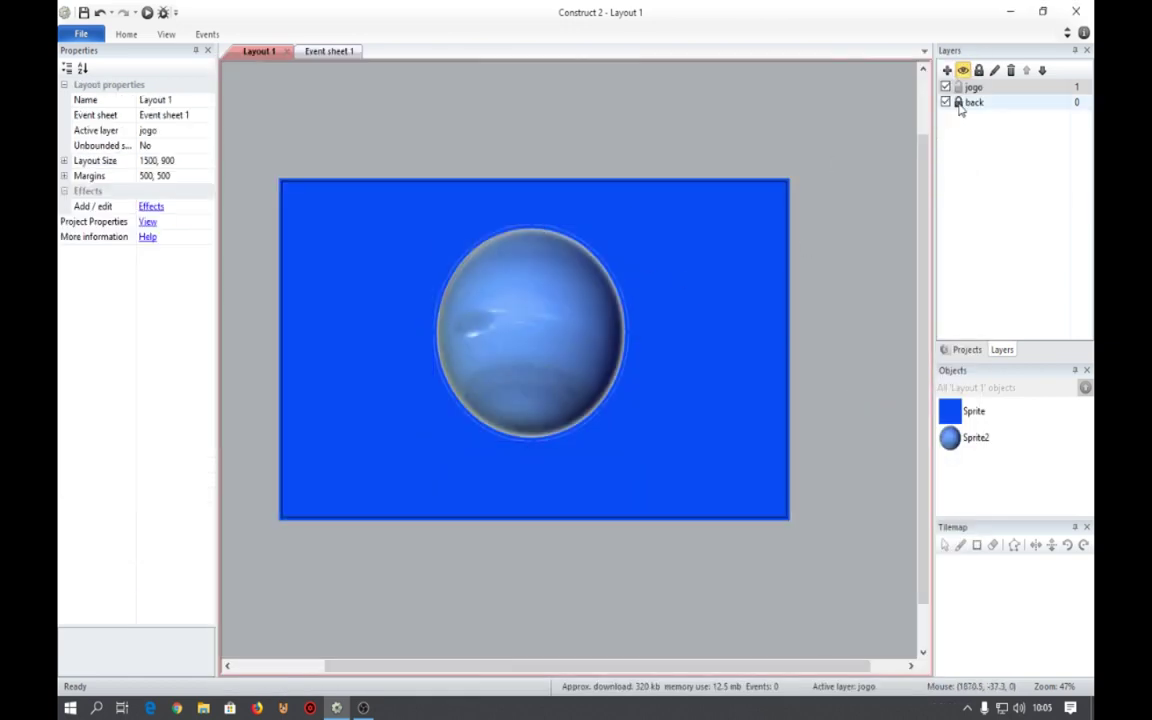
{"action": "double_click", "coordinate": [754, 284]}
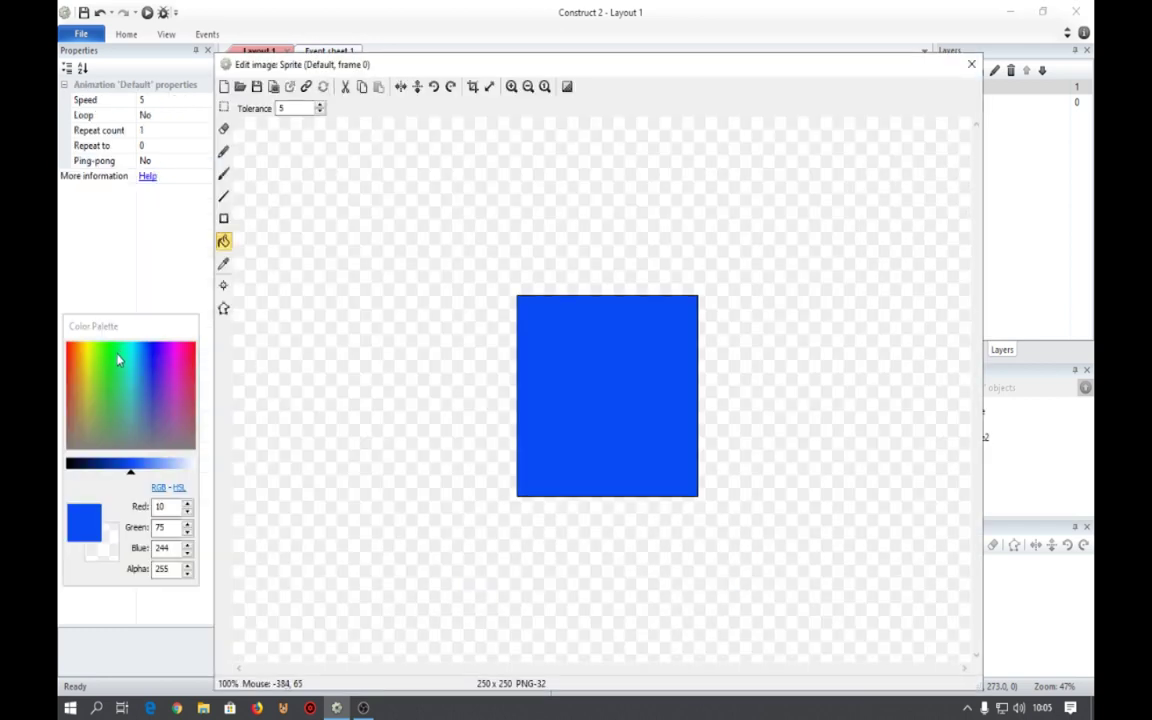
{"action": "left_click", "coordinate": [92, 361]}
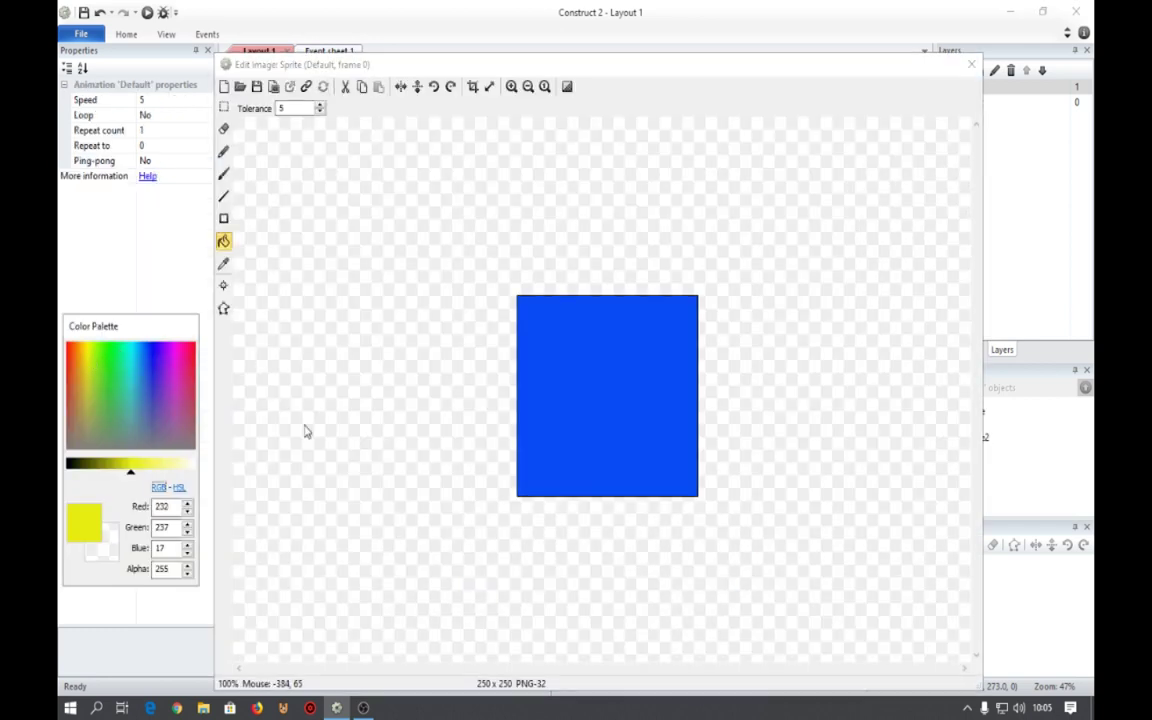
{"action": "left_click", "coordinate": [661, 424]}
{"action": "left_click", "coordinate": [971, 64]}
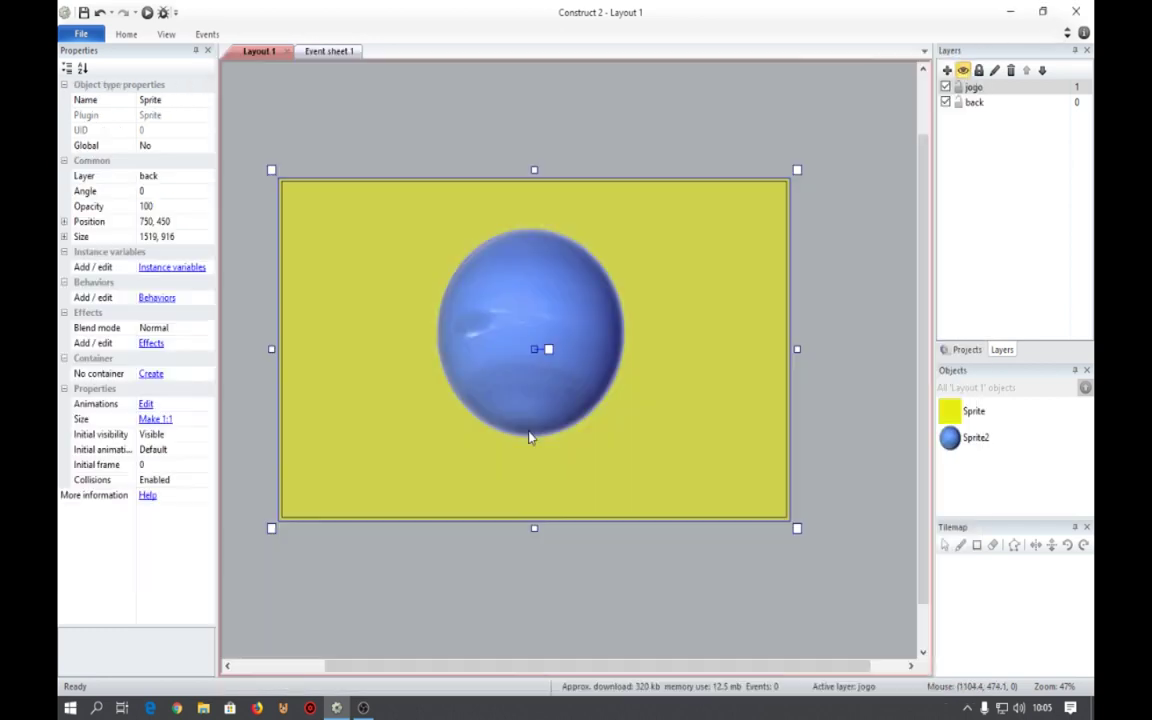
Lock the back layer again and move the planet sprite to about 769, 434 in the layout.
{"action": "left_click", "coordinate": [508, 405]}
{"action": "left_click_drag", "start_coordinate": [508, 405], "coordinate": [512, 406]}
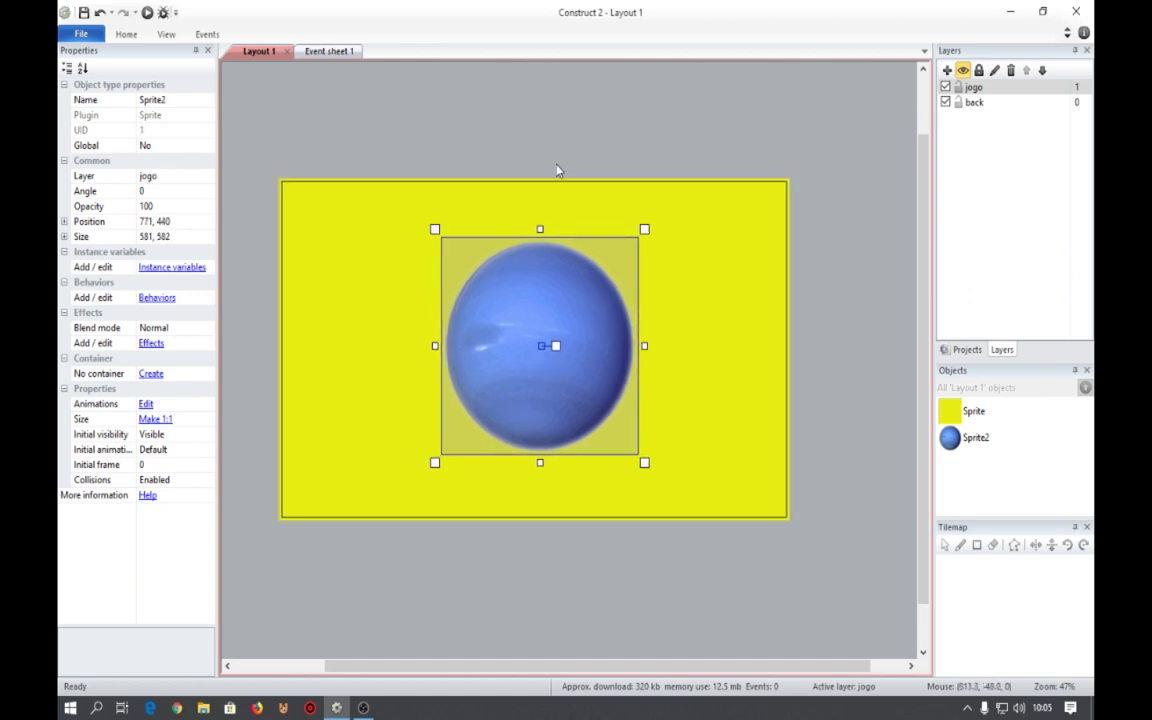
{"action": "left_click", "coordinate": [958, 102]}
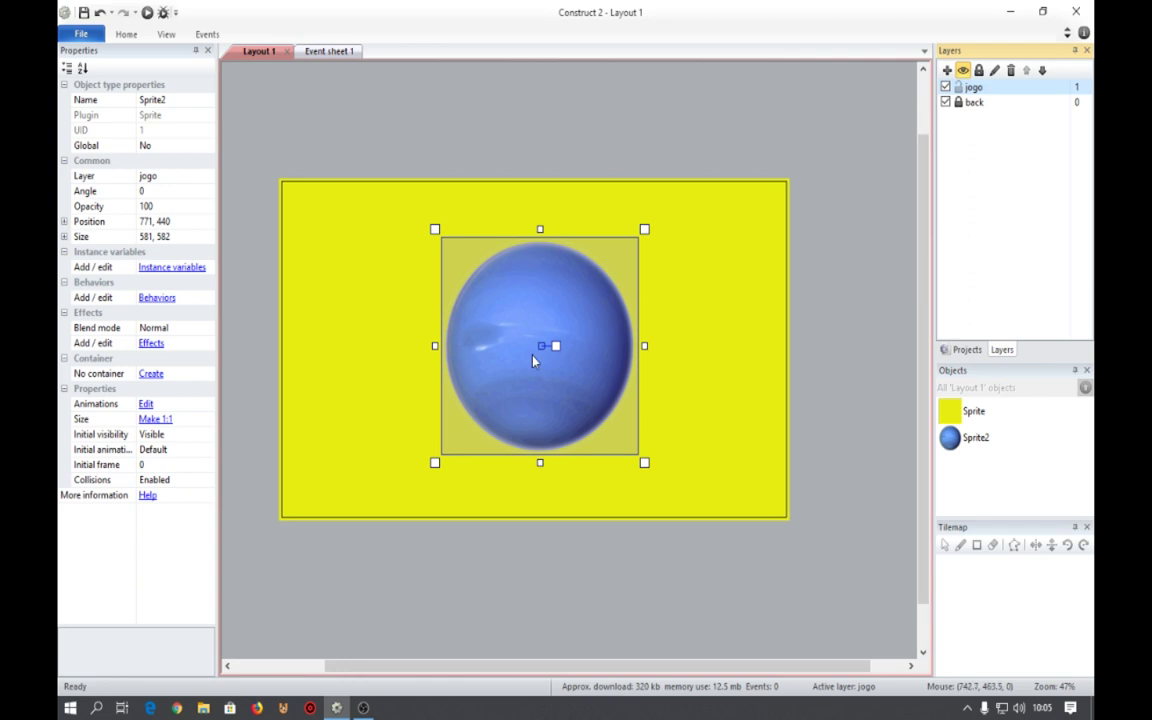
{"action": "mouse_move", "coordinate": [533, 360]}
{"action": "left_mouse_down"}
{"action": "mouse_move", "coordinate": [533, 325]}
{"action": "mouse_move", "coordinate": [516, 385]}
{"action": "mouse_move", "coordinate": [537, 342]}
{"action": "mouse_move", "coordinate": [540, 359]}
{"action": "left_mouse_up"}
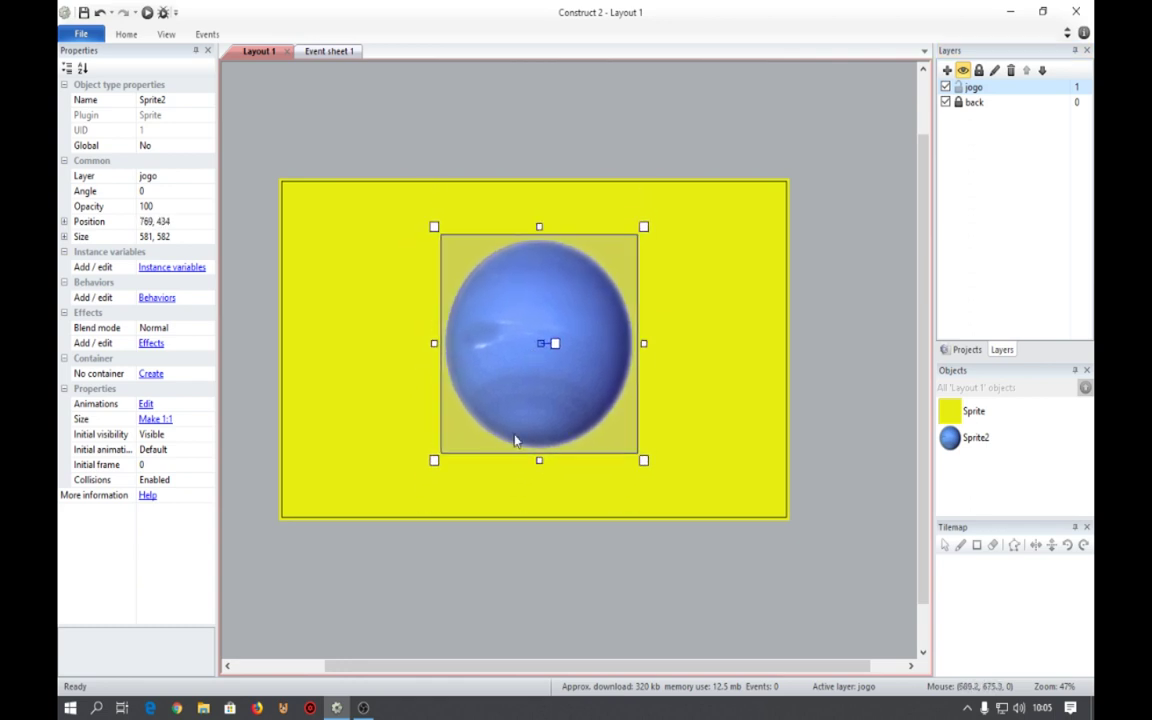
Shrink the planet sprite to about 249 by 249 and place it near the middle of the layout.
{"action": "left_click", "coordinate": [646, 89]}
{"action": "left_click", "coordinate": [481, 300]}
{"action": "left_click_drag", "start_coordinate": [432, 226], "coordinate": [537, 357]}
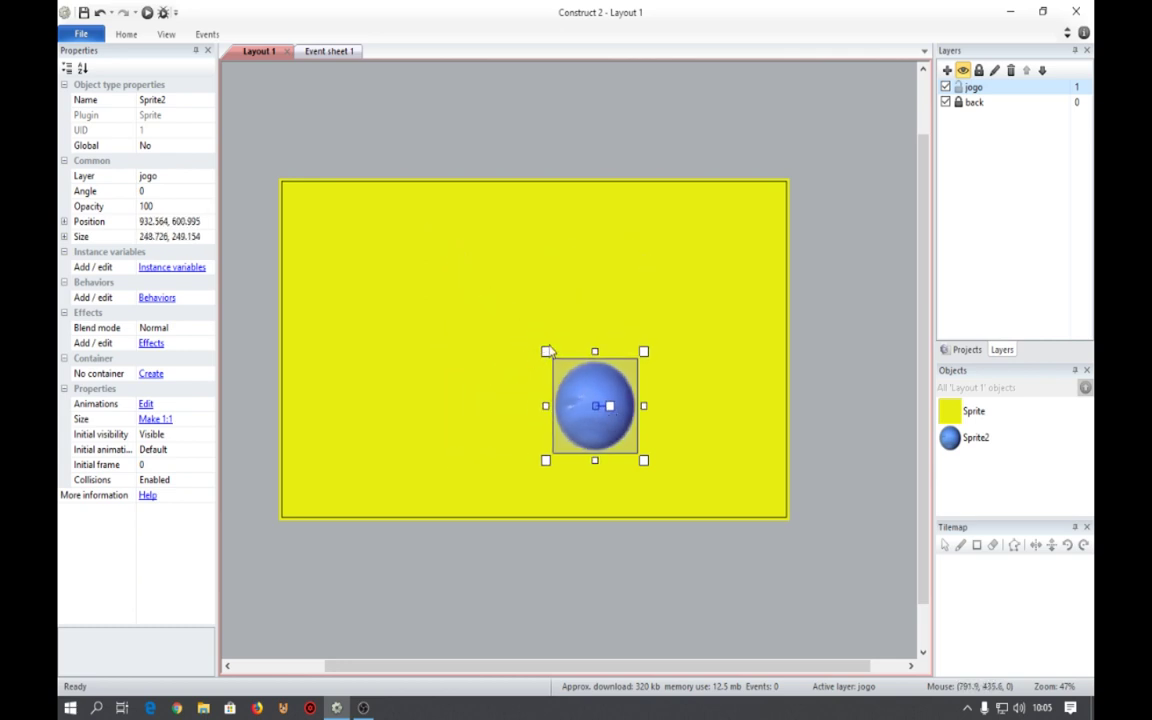
{"action": "left_click_drag", "start_coordinate": [593, 436], "coordinate": [522, 370]}
{"action": "left_click", "coordinate": [567, 153]}
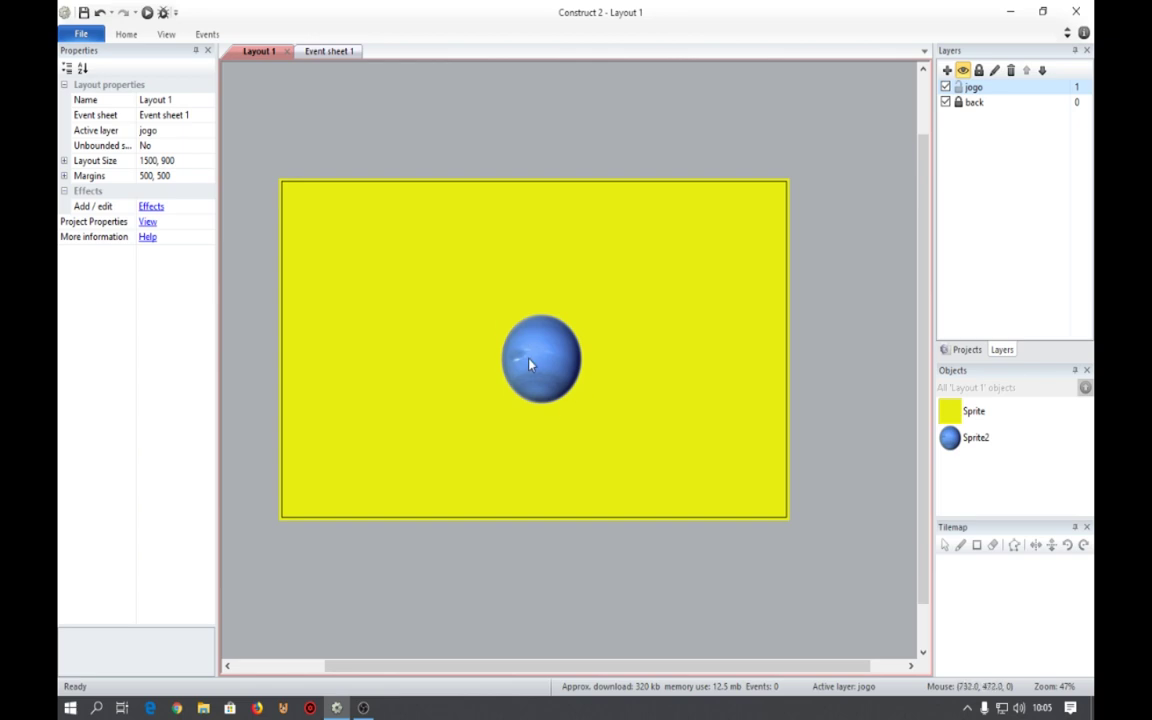
Insert a third Sprite object on the jogo layer, centered just above the layout's upper edge.
{"action": "double_click", "coordinate": [618, 152]}
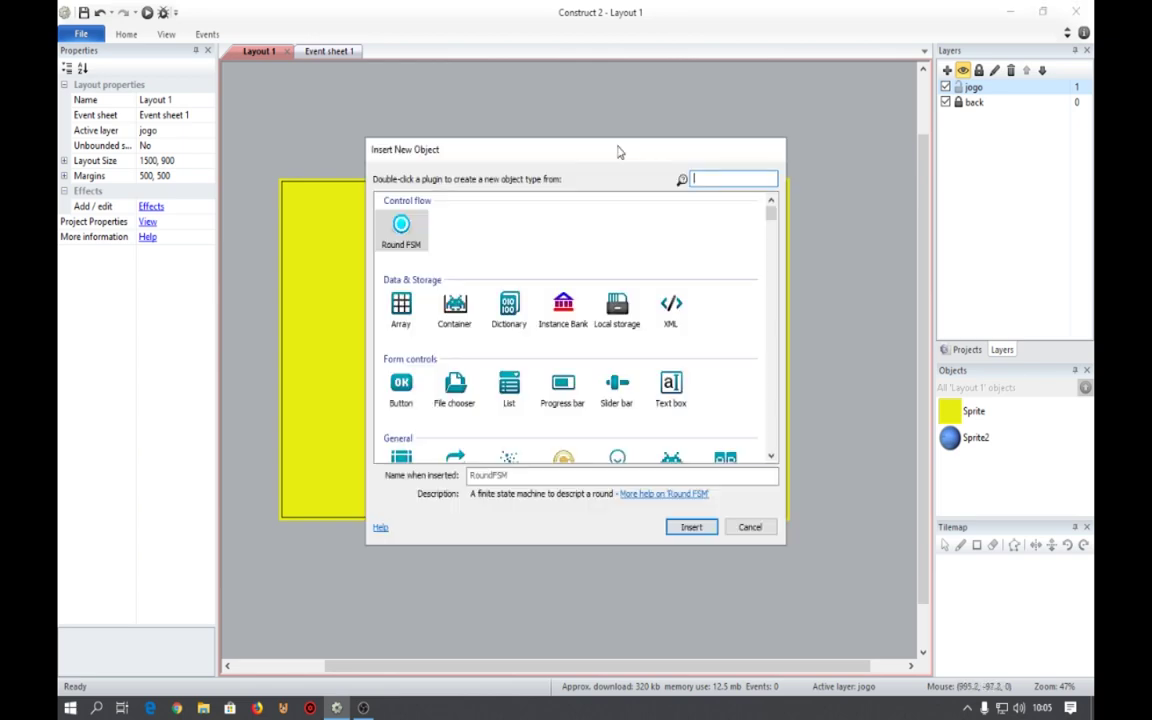
{"action": "scroll", "coordinate": [635, 290], "scroll_direction": "down", "scroll_amount": 3}
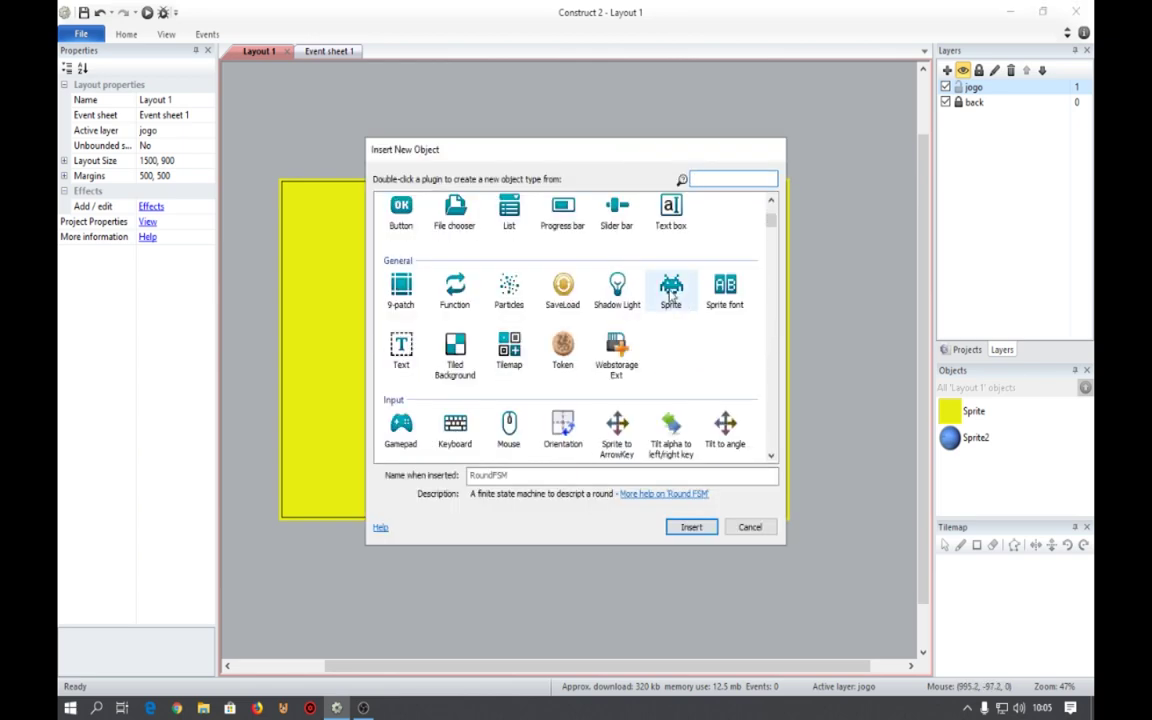
{"action": "double_click", "coordinate": [671, 289]}
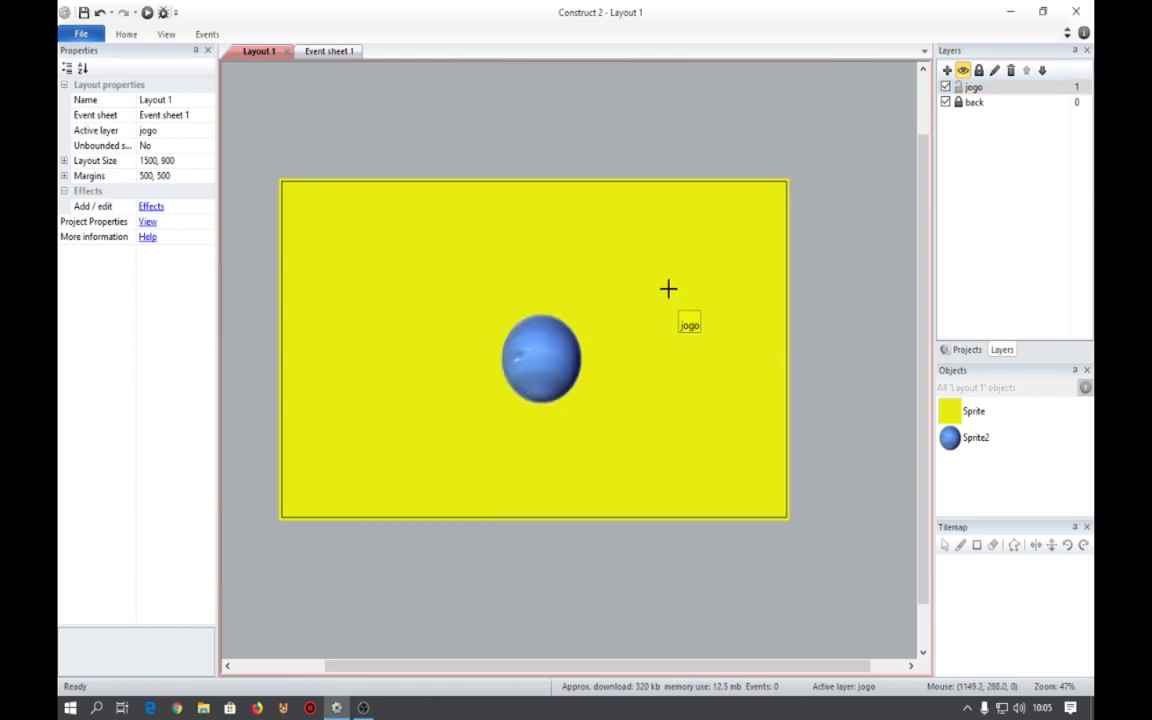
{"action": "left_click", "coordinate": [531, 158]}
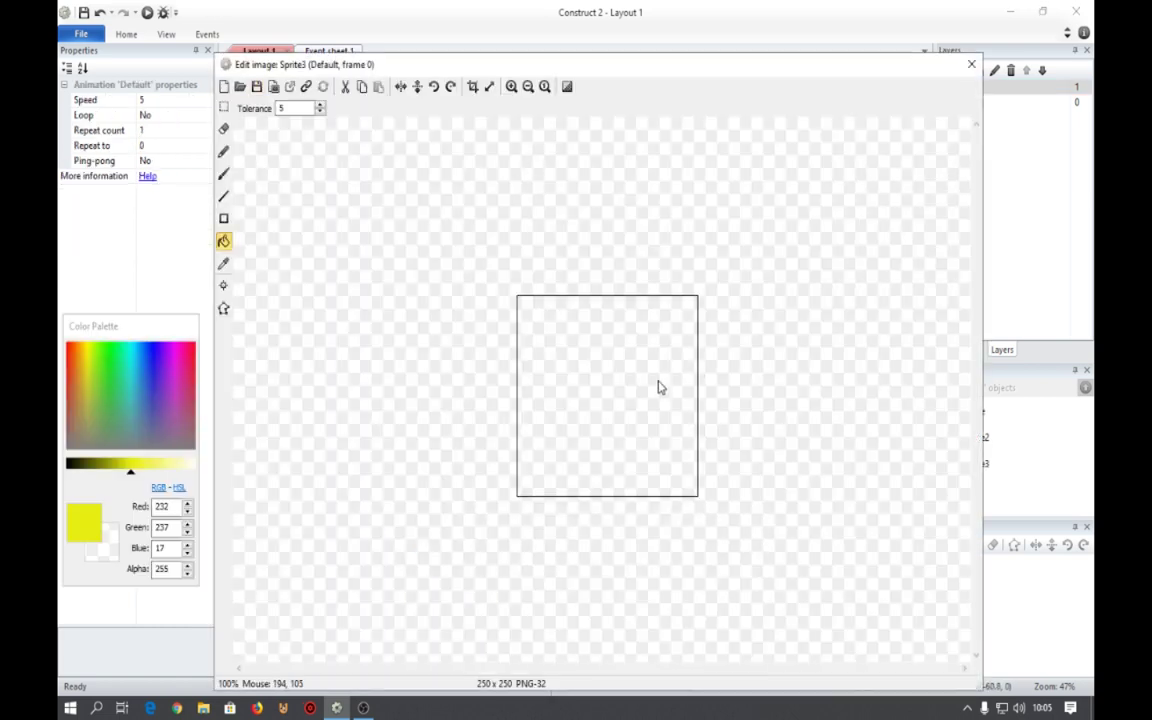
Uncover the third sprite's animation frames by moving and shortening the image editor, and start importing frames from files.
{"action": "left_click_drag", "start_coordinate": [887, 69], "coordinate": [887, 32]}
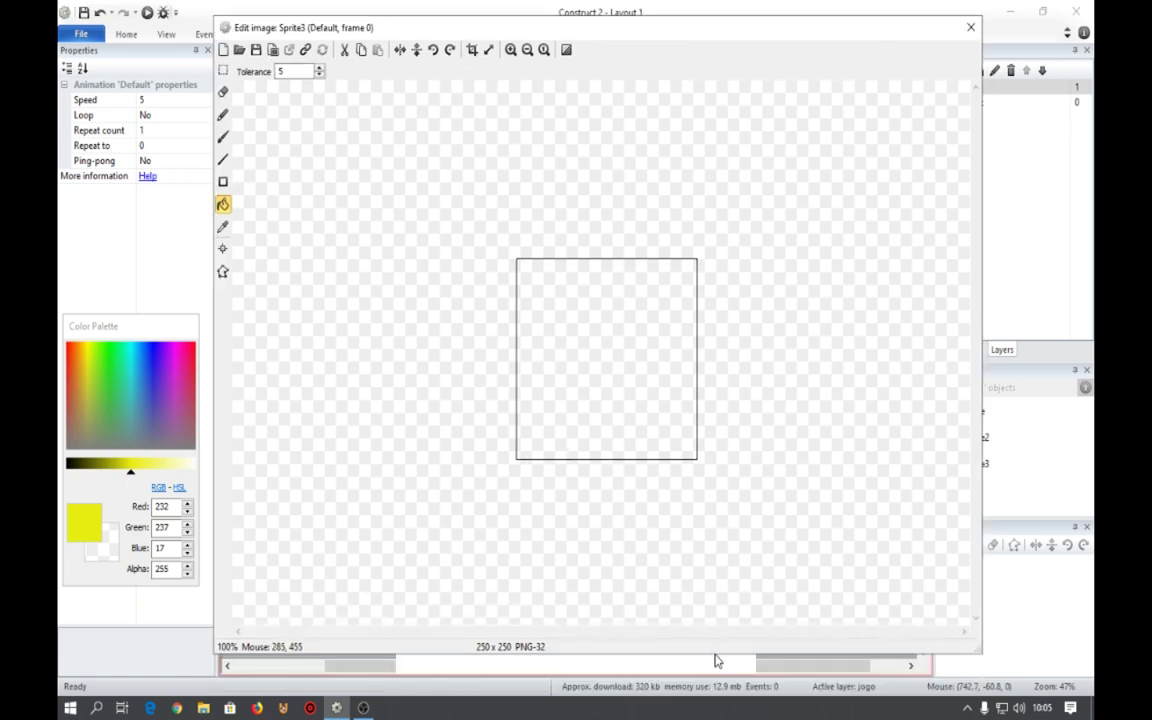
{"action": "left_click_drag", "start_coordinate": [715, 655], "coordinate": [715, 442]}
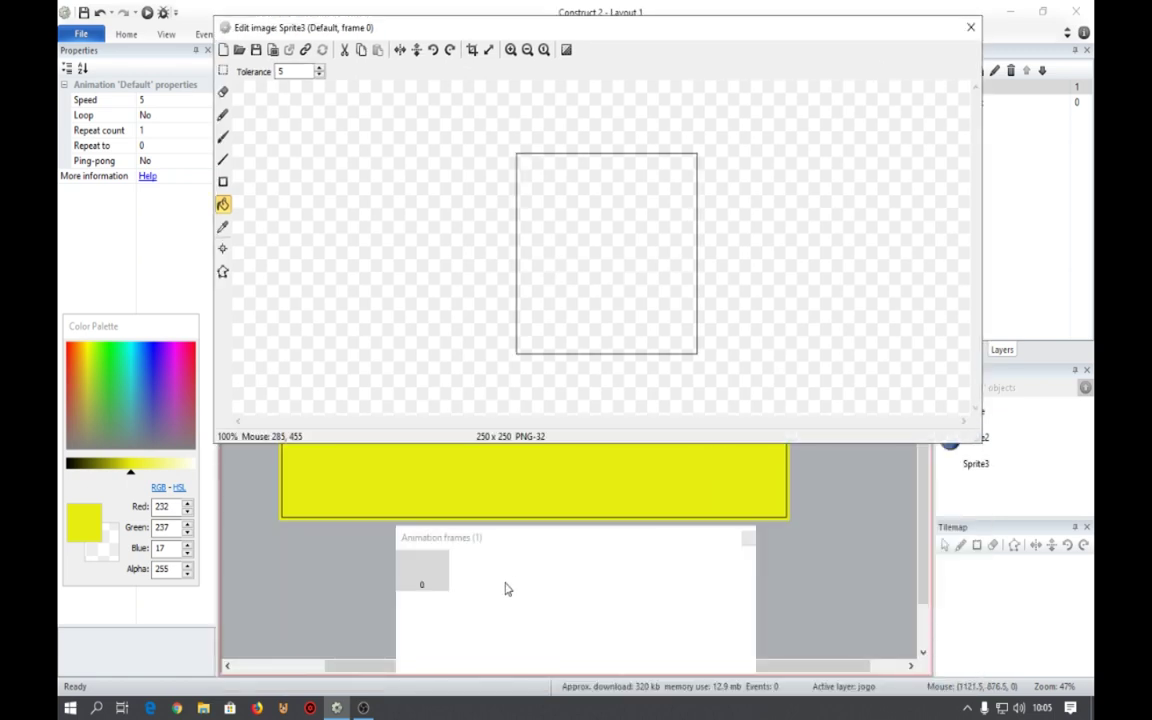
{"action": "right_click", "coordinate": [505, 589]}
{"action": "mouse_move", "coordinate": [566, 530]}
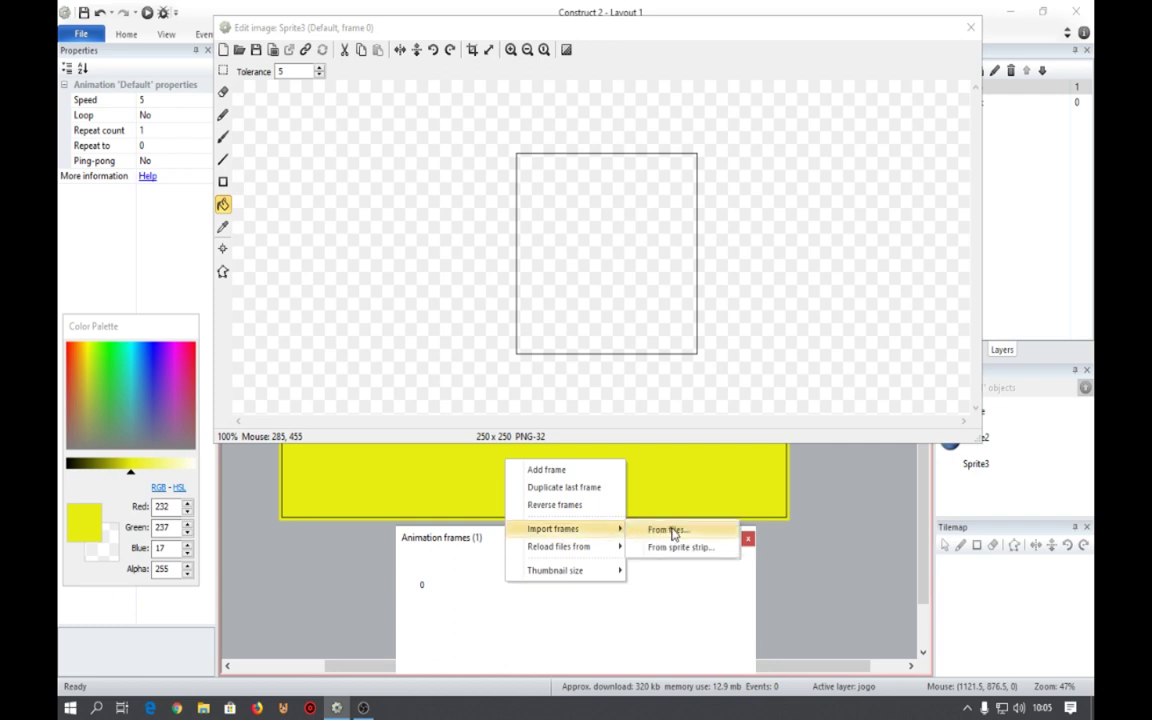
{"action": "left_click", "coordinate": [545, 612]}
{"action": "right_click", "coordinate": [546, 612]}
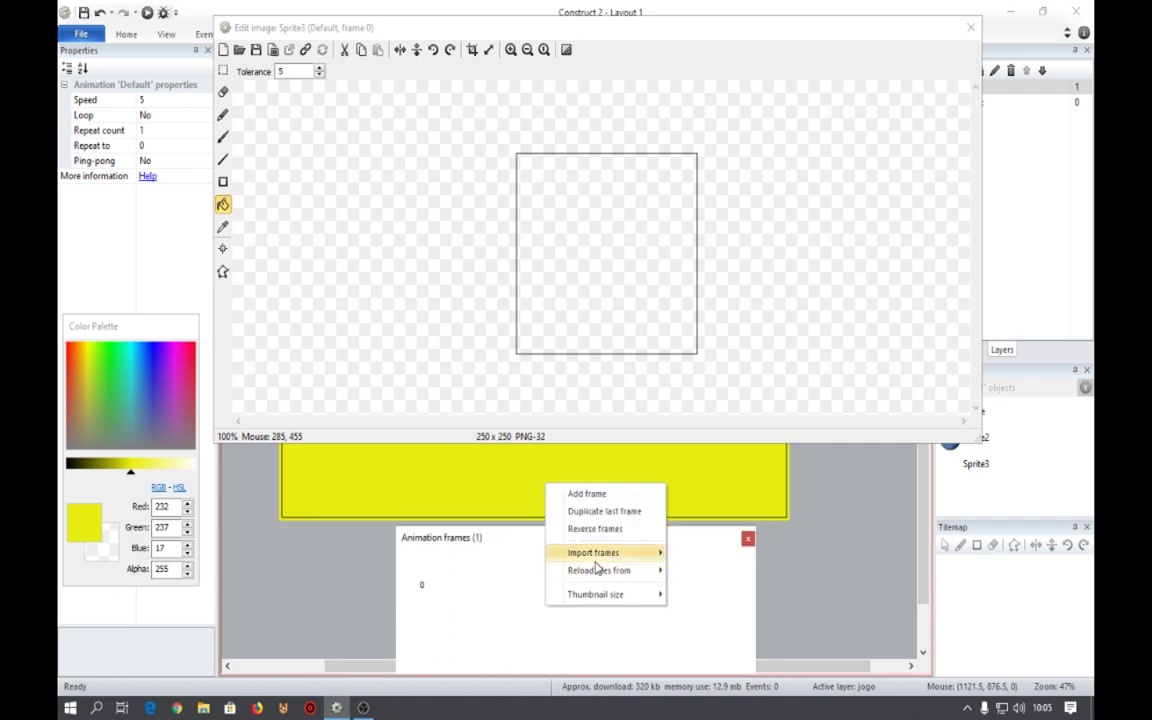
{"action": "mouse_move", "coordinate": [598, 553]}
{"action": "left_click", "coordinate": [712, 547]}
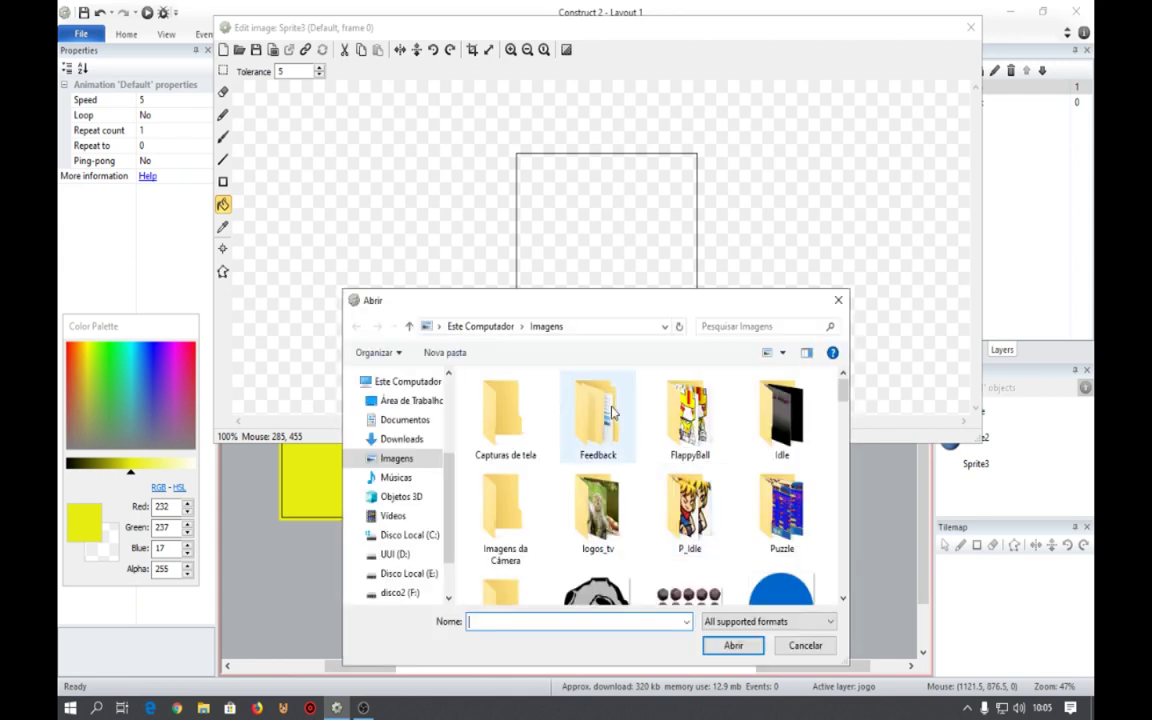
Look through the Imagens folder for the character's animation frames.
{"action": "scroll", "coordinate": [630, 497], "scroll_direction": "down", "scroll_amount": 1}
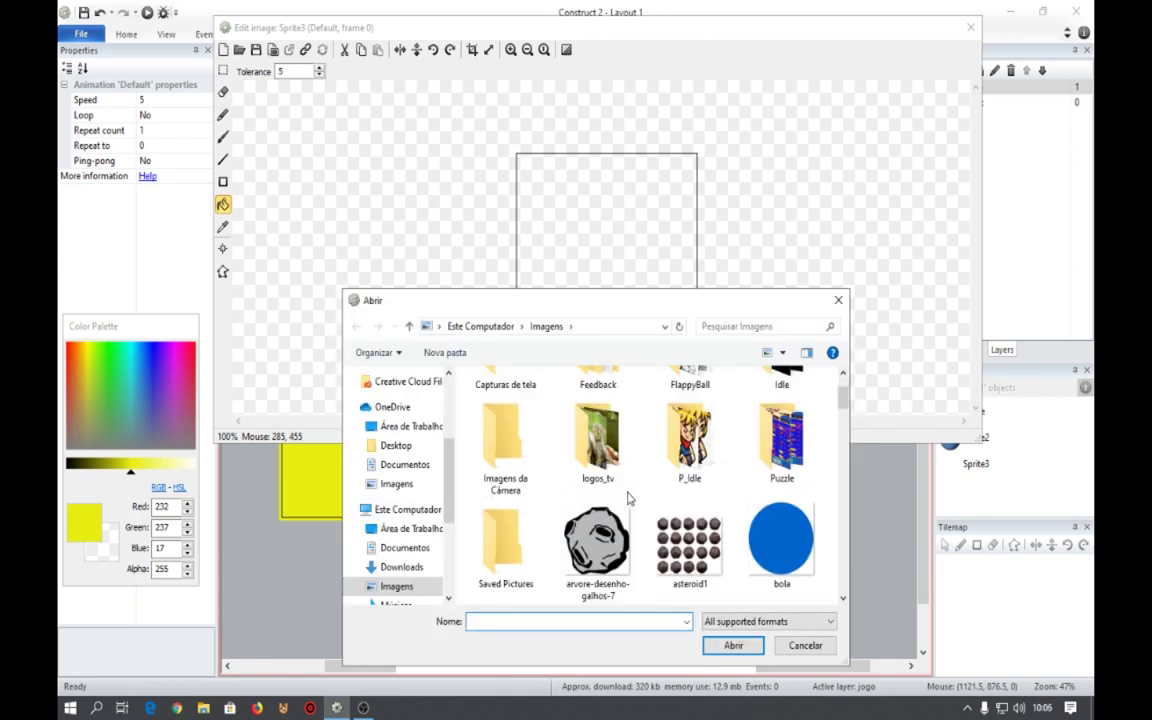
{"action": "scroll", "coordinate": [630, 497], "scroll_direction": "down", "scroll_amount": 1}
{"action": "scroll", "coordinate": [630, 497], "scroll_direction": "down", "scroll_amount": 5}
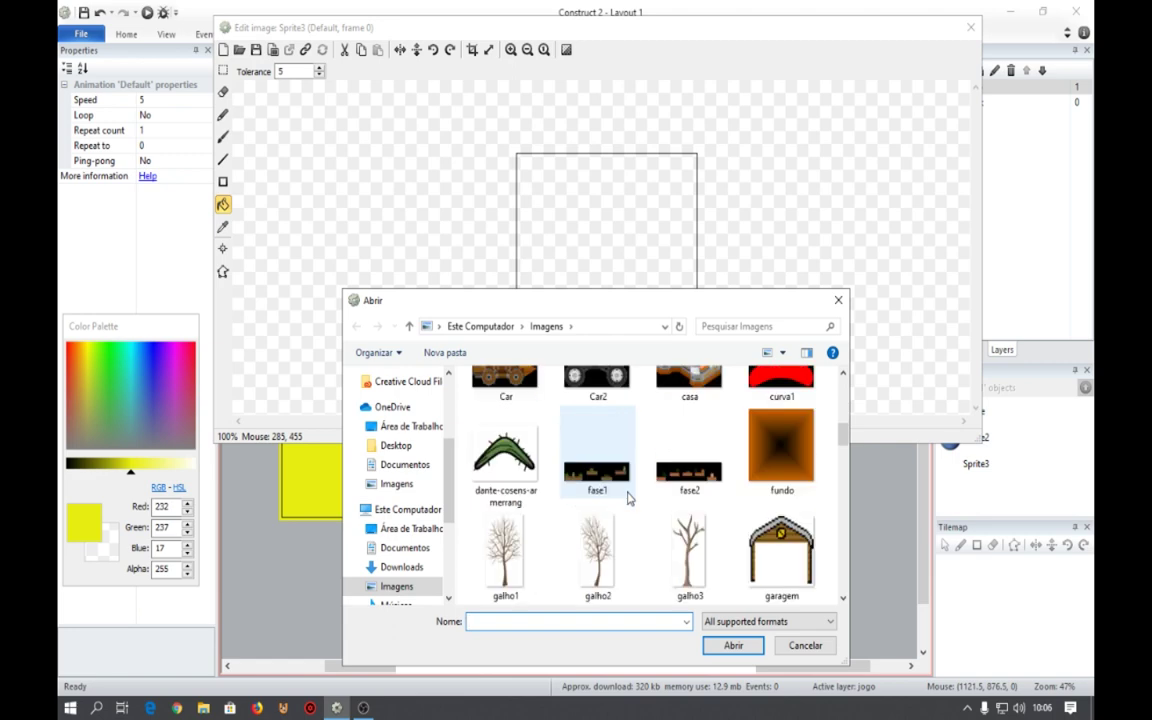
{"action": "scroll", "coordinate": [630, 497], "scroll_direction": "down", "scroll_amount": 6}
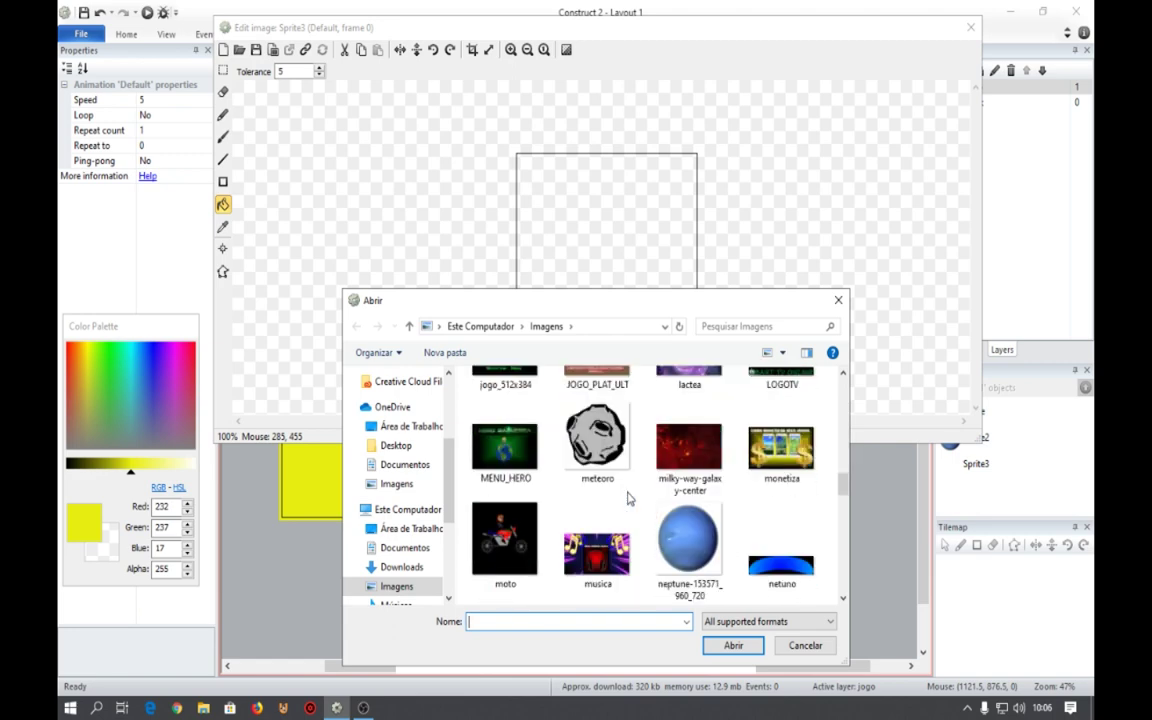
{"action": "scroll", "coordinate": [630, 497], "scroll_direction": "down", "scroll_amount": 1}
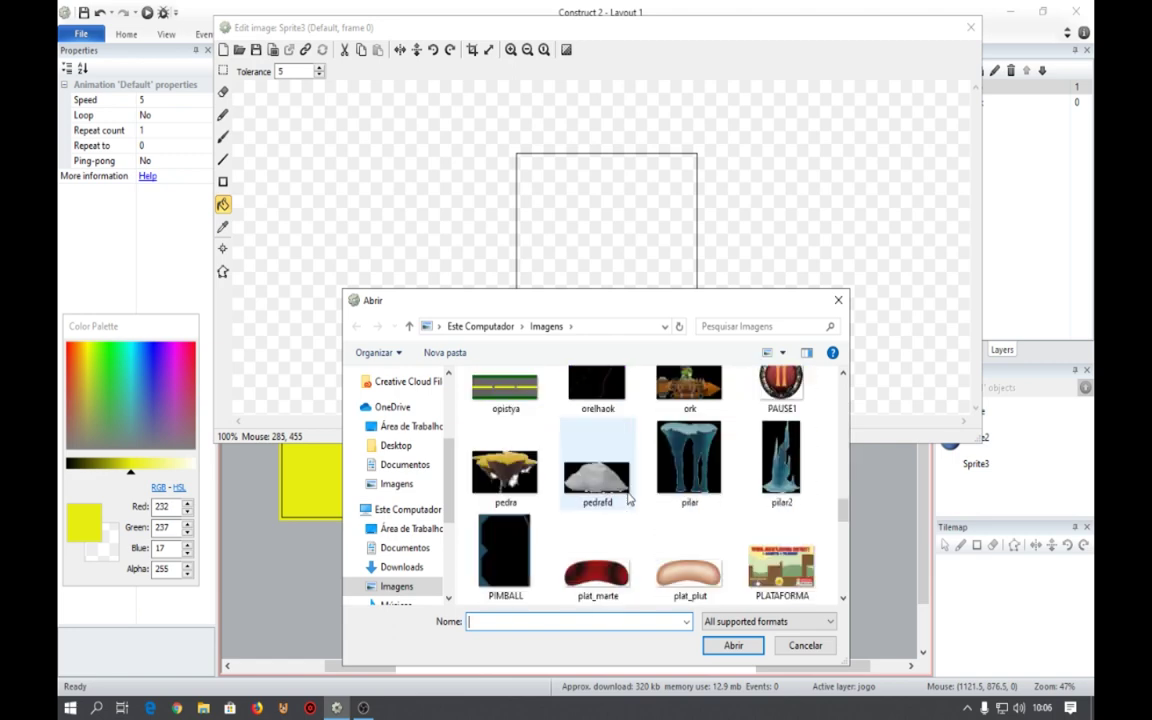
{"action": "scroll", "coordinate": [630, 497], "scroll_direction": "down", "scroll_amount": 5}
{"action": "scroll", "coordinate": [630, 497], "scroll_direction": "down", "scroll_amount": 5}
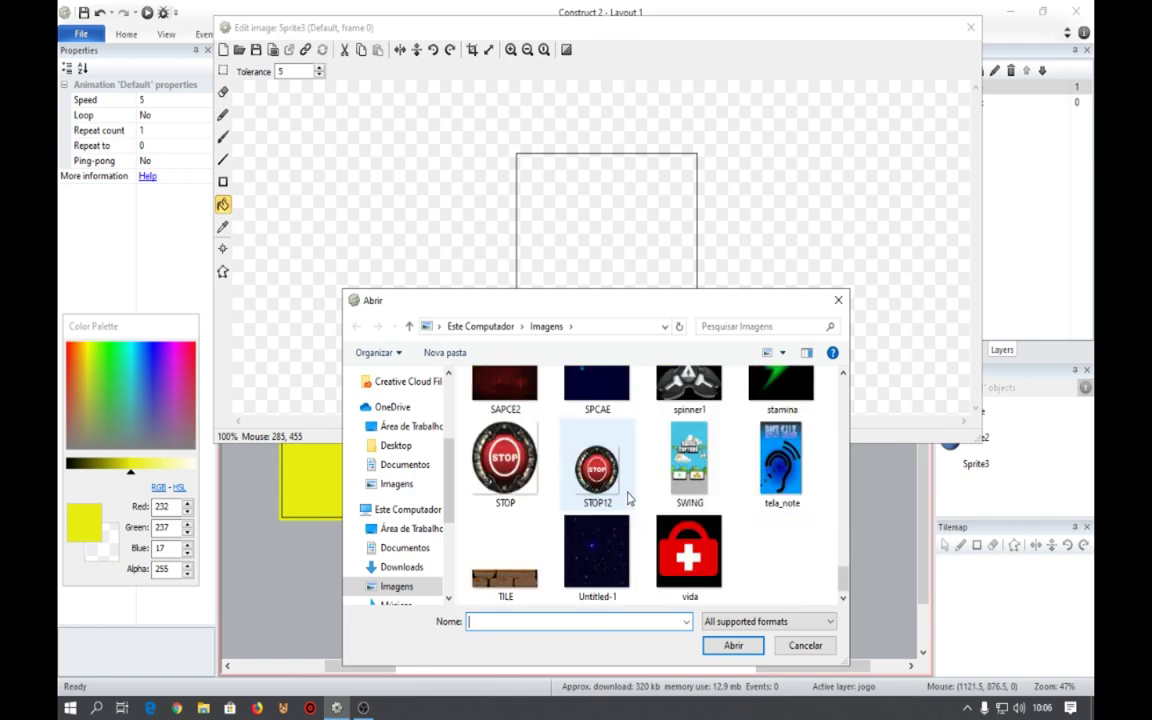
{"action": "scroll", "coordinate": [630, 497], "scroll_direction": "up", "scroll_amount": 12}
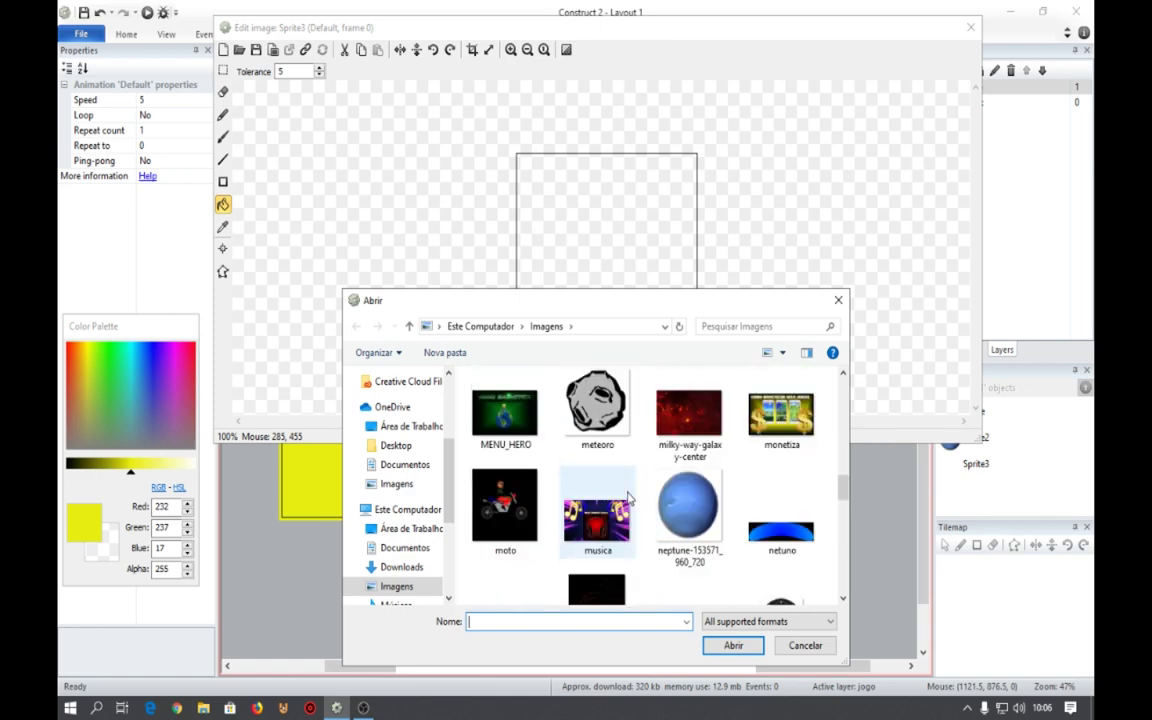
{"action": "scroll", "coordinate": [630, 497], "scroll_direction": "up", "scroll_amount": 12}
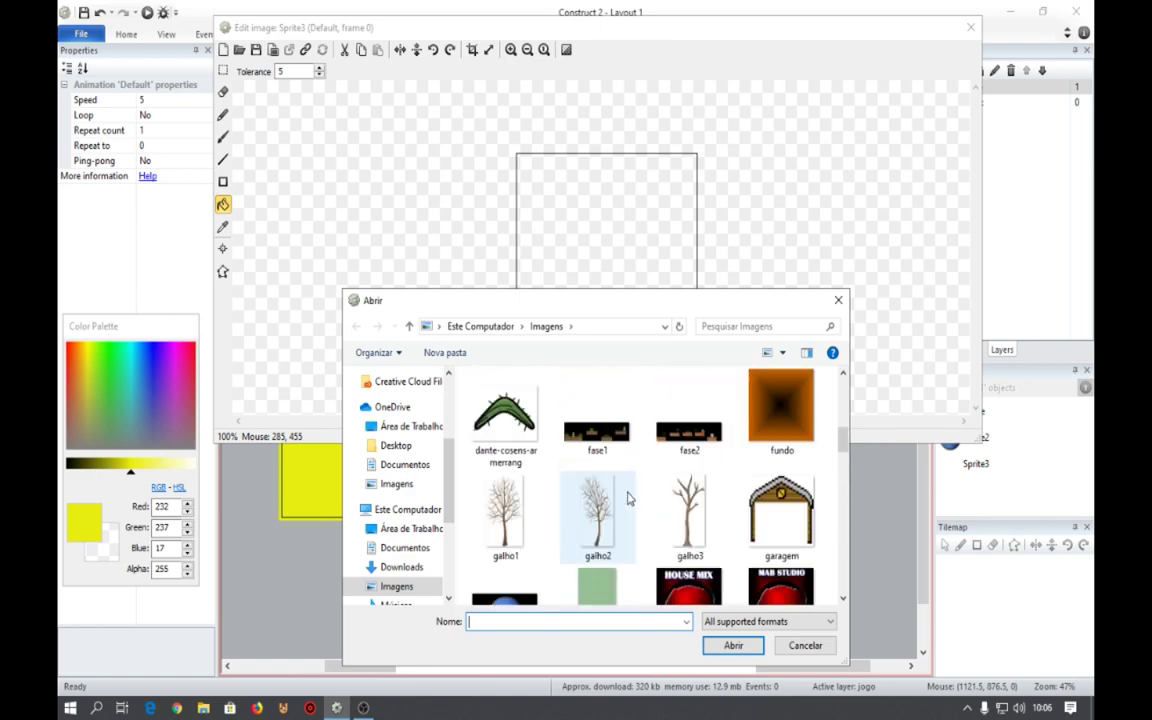
{"action": "scroll", "coordinate": [630, 497], "scroll_direction": "up", "scroll_amount": 3}
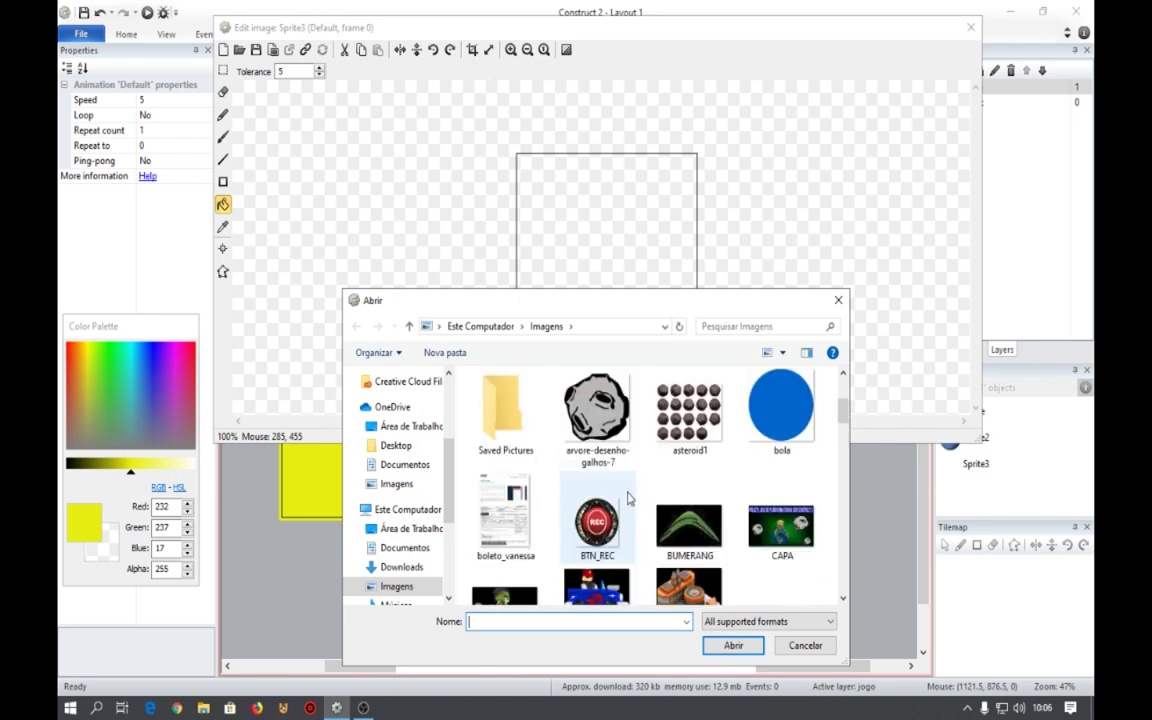
{"action": "scroll", "coordinate": [630, 497], "scroll_direction": "up", "scroll_amount": 3}
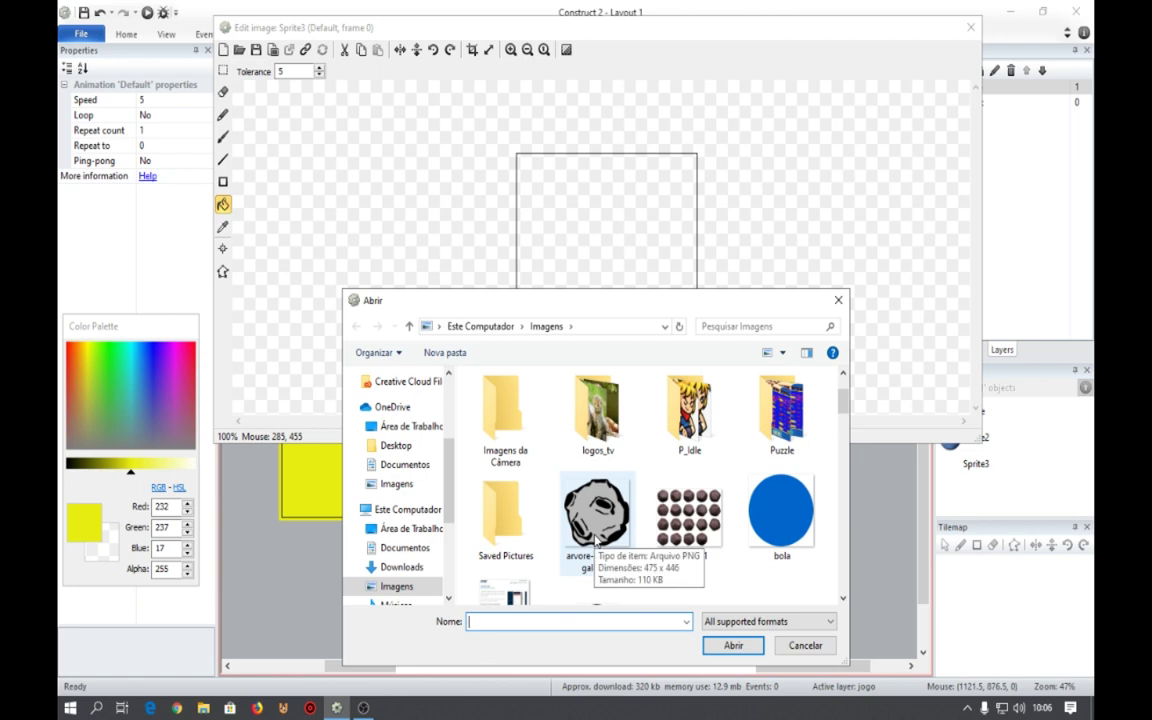
{"action": "scroll", "coordinate": [596, 538], "scroll_direction": "up", "scroll_amount": 3}
{"action": "scroll", "coordinate": [597, 540], "scroll_direction": "up", "scroll_amount": 1}
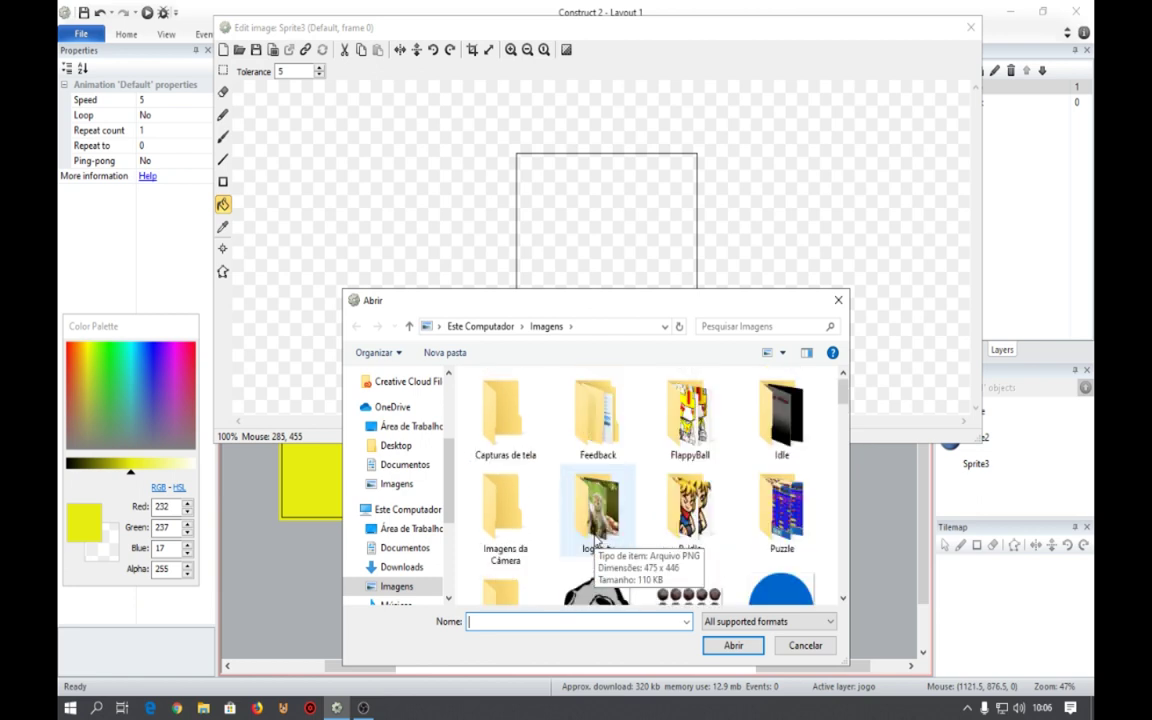
{"action": "scroll", "coordinate": [596, 540], "scroll_direction": "down", "scroll_amount": 2}
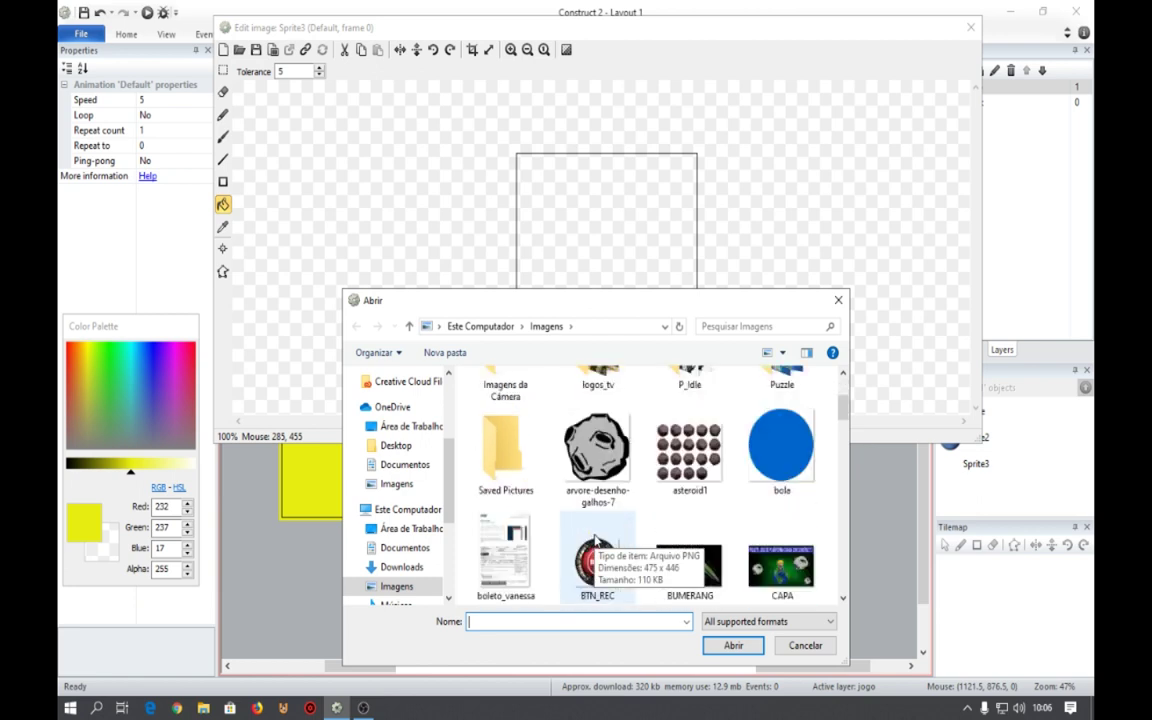
{"action": "scroll", "coordinate": [596, 540], "scroll_direction": "up", "scroll_amount": 1}
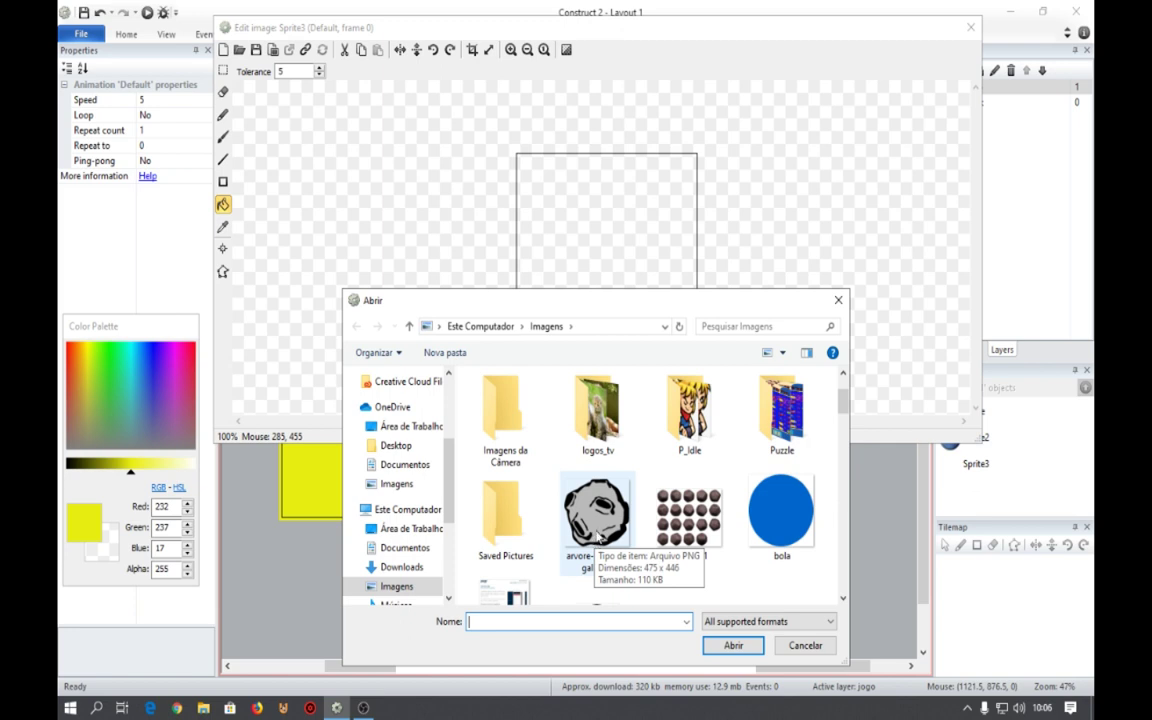
Import run1 to run4 from the RUN folder inside P_Idle as animation frames of the third sprite.
{"action": "double_click", "coordinate": [690, 410]}
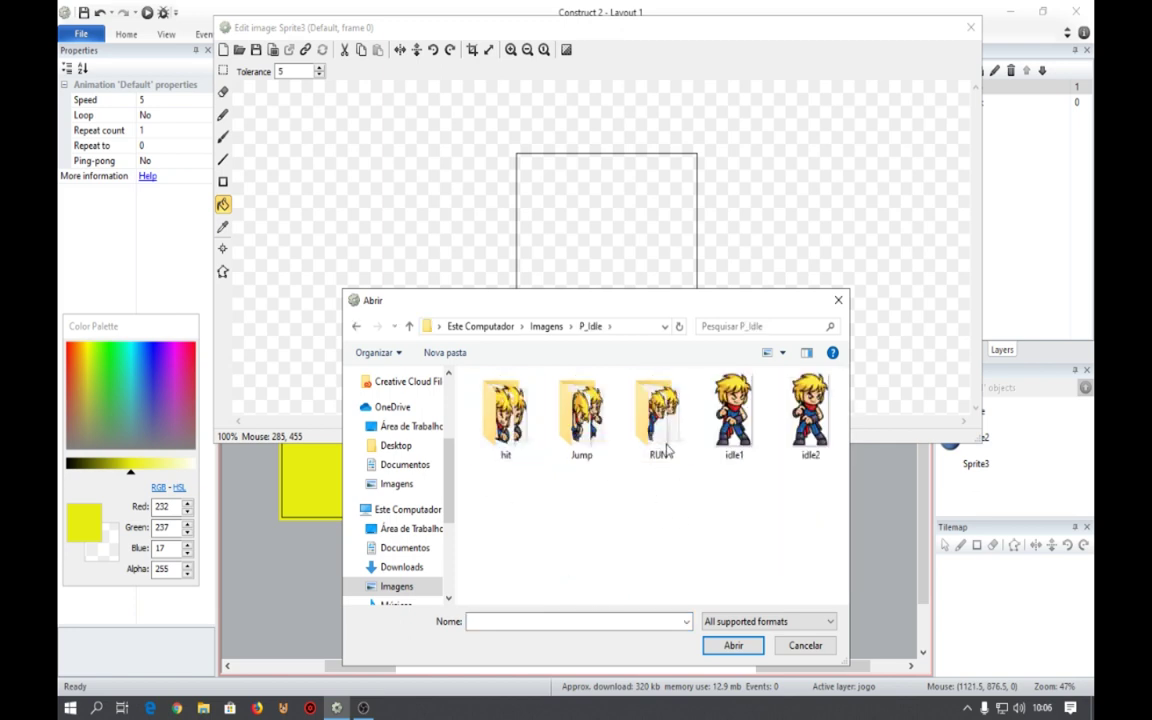
{"action": "left_click", "coordinate": [665, 450]}
{"action": "double_click", "coordinate": [655, 429]}
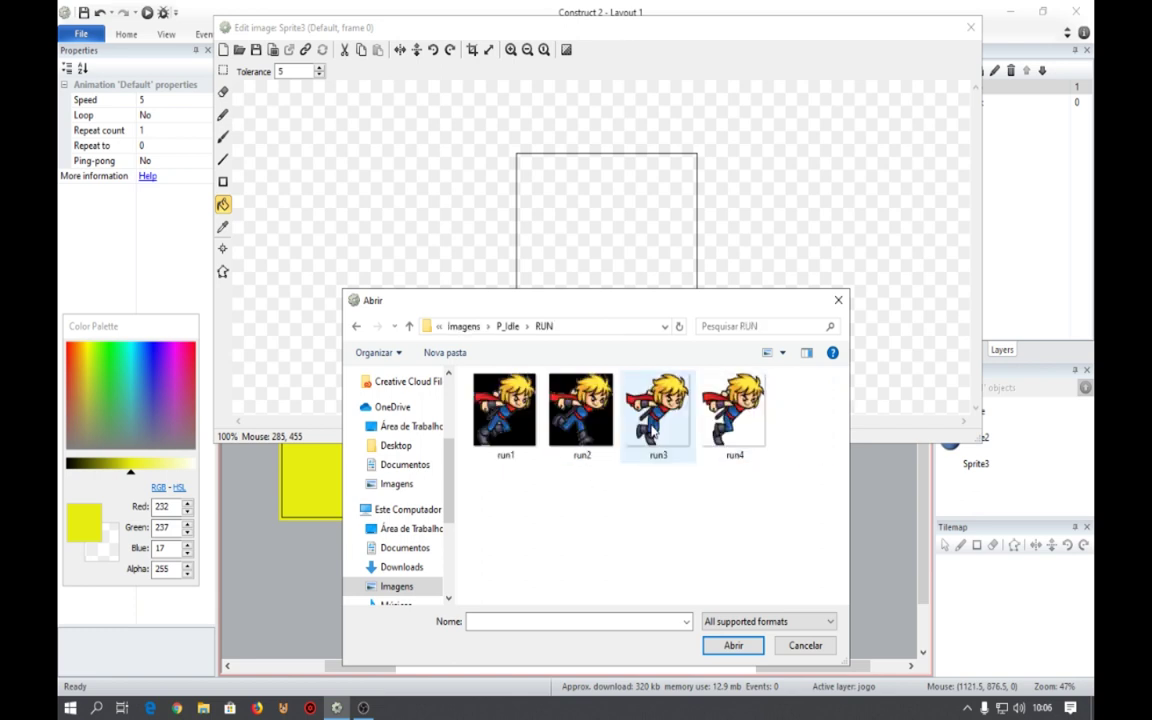
{"action": "left_click_drag", "start_coordinate": [734, 450], "coordinate": [430, 345]}
{"action": "left_click", "coordinate": [733, 645]}
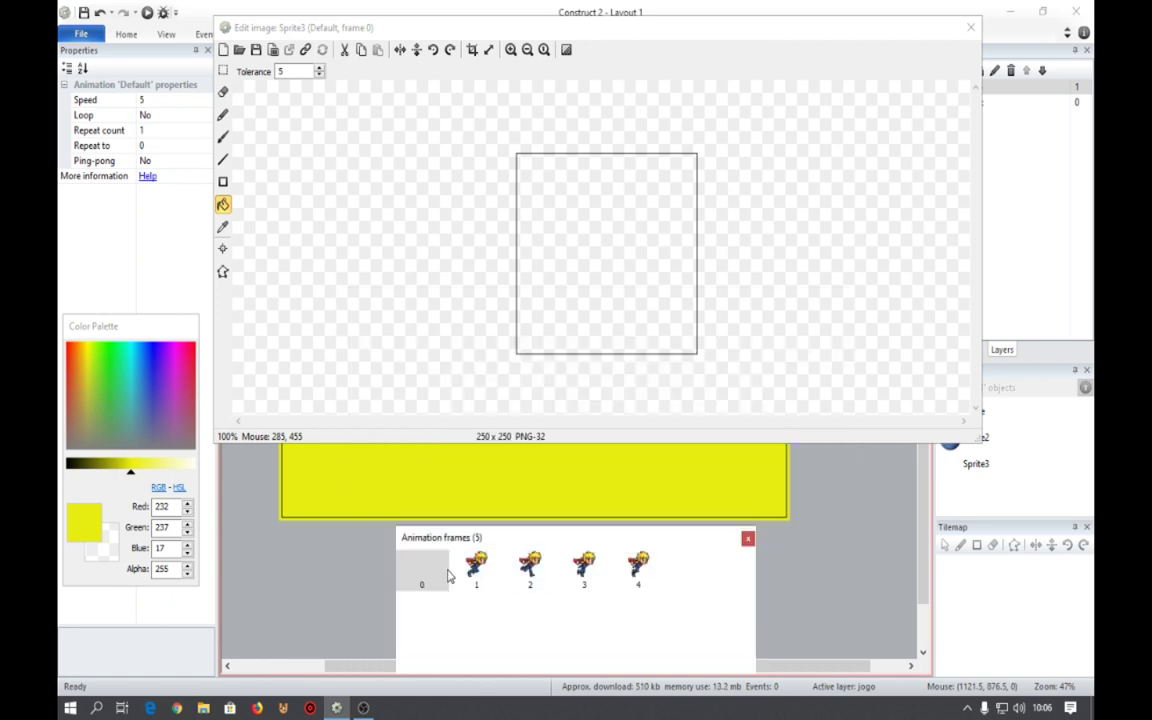
Delete the blank frame 0 from the third sprite's animation and close the image editor after checking the run frames.
{"action": "right_click", "coordinate": [417, 575]}
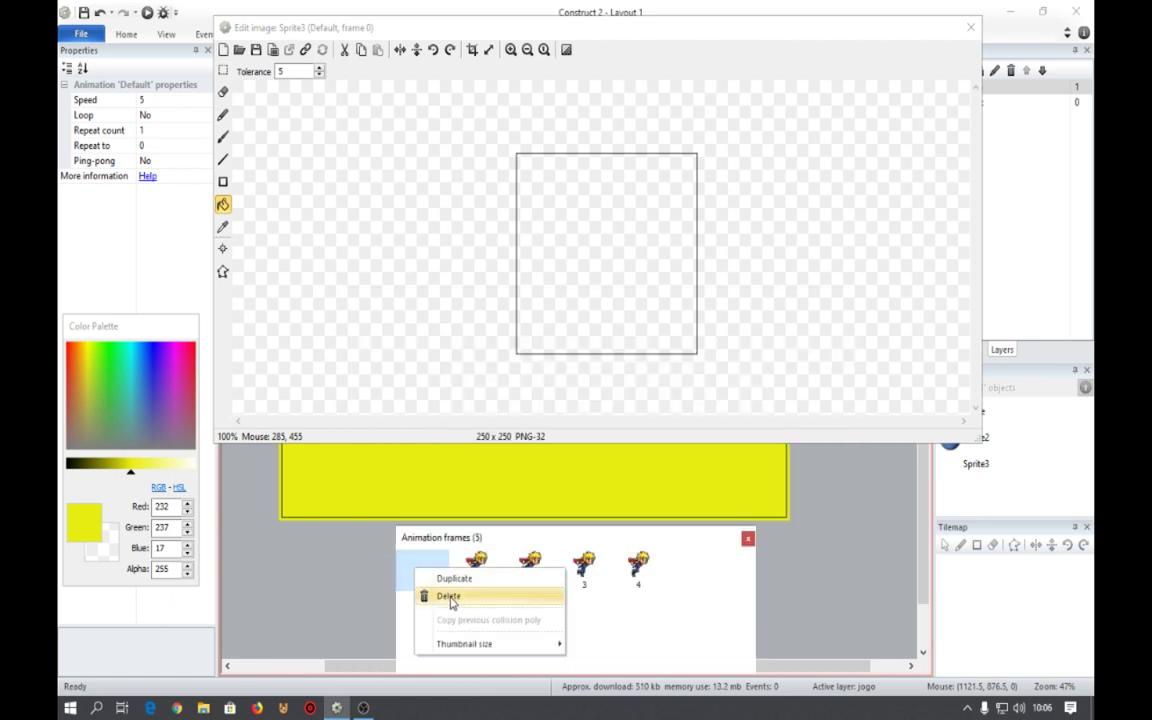
{"action": "left_click", "coordinate": [449, 594]}
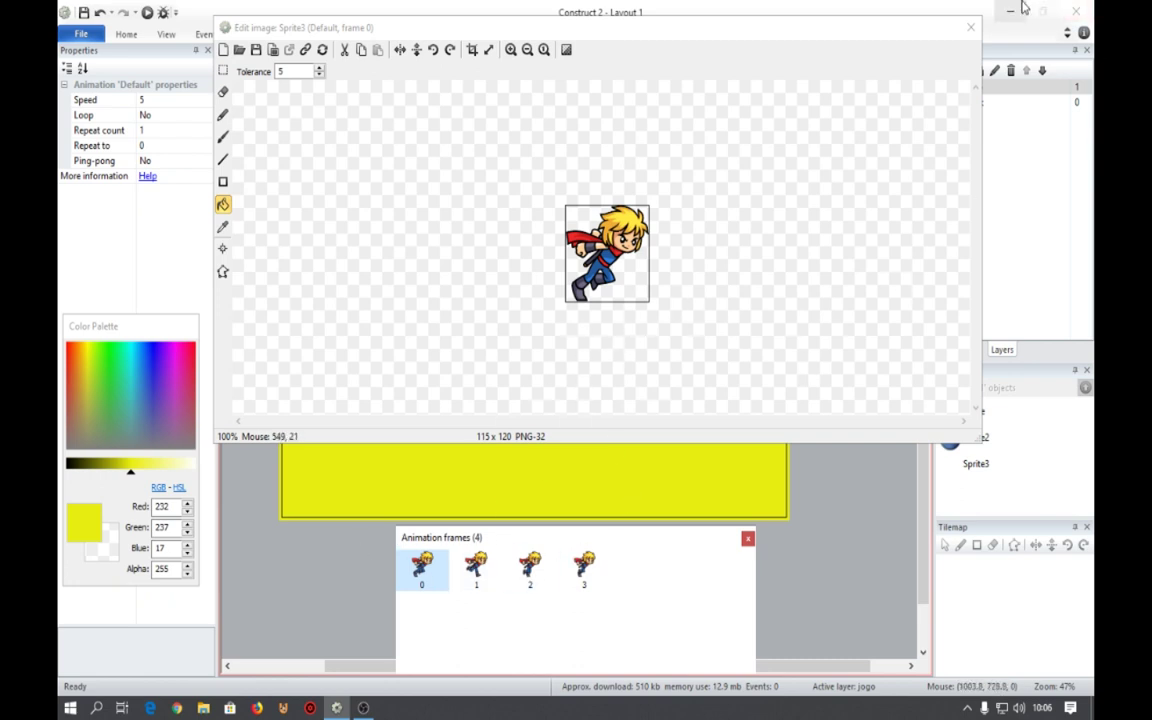
{"action": "left_click", "coordinate": [476, 567]}
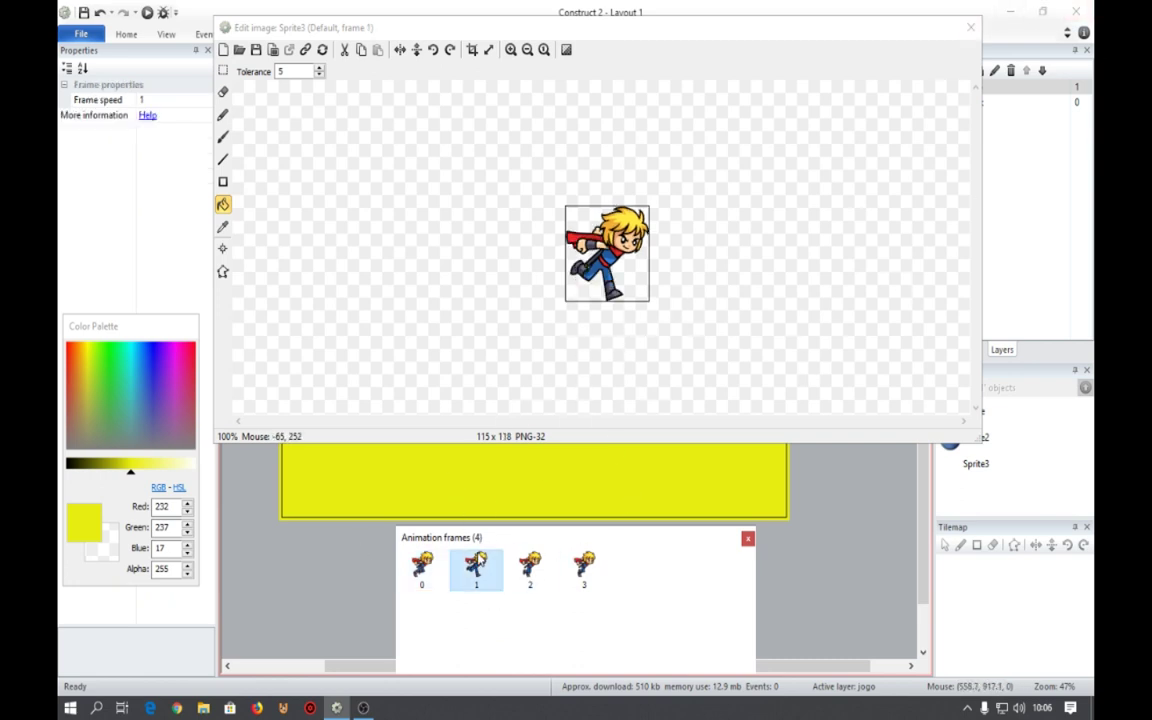
{"action": "left_click", "coordinate": [530, 567]}
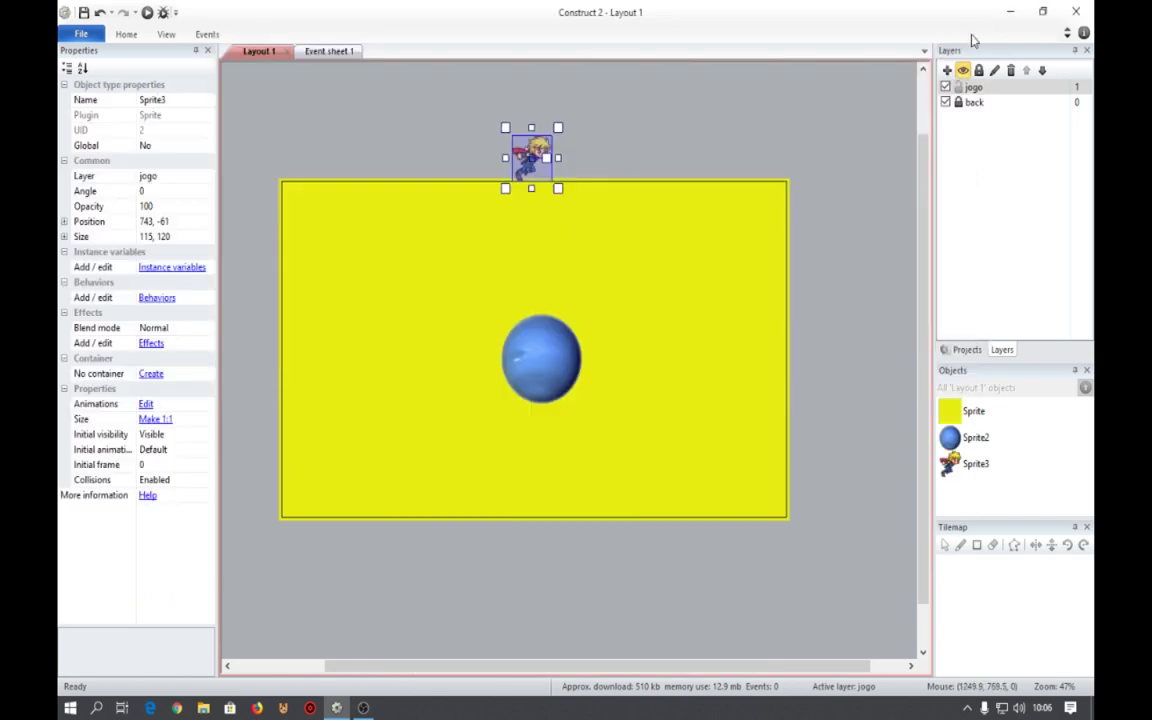
{"action": "left_click", "coordinate": [970, 27]}
Stand the character sprite on top of the planet and shrink it to about 50 by 52.
{"action": "left_click_drag", "start_coordinate": [535, 164], "coordinate": [554, 303]}
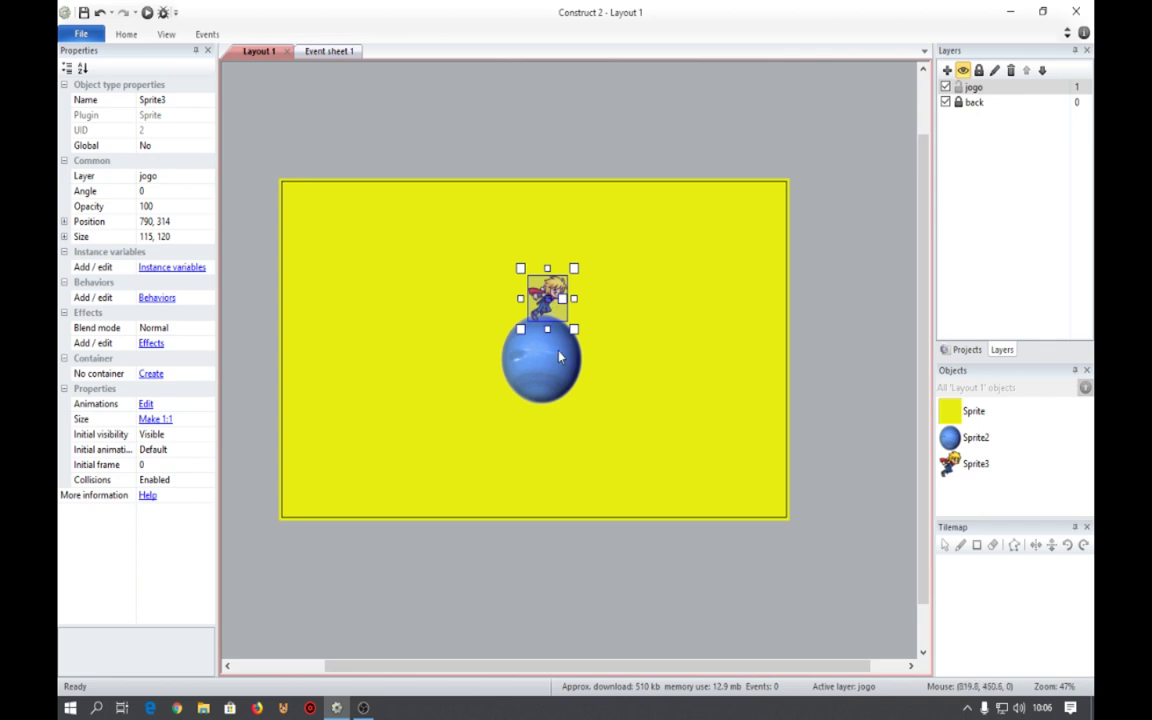
{"action": "scroll", "coordinate": [559, 357], "scroll_direction": "up", "scroll_amount": 5, "text": "ctrl"}
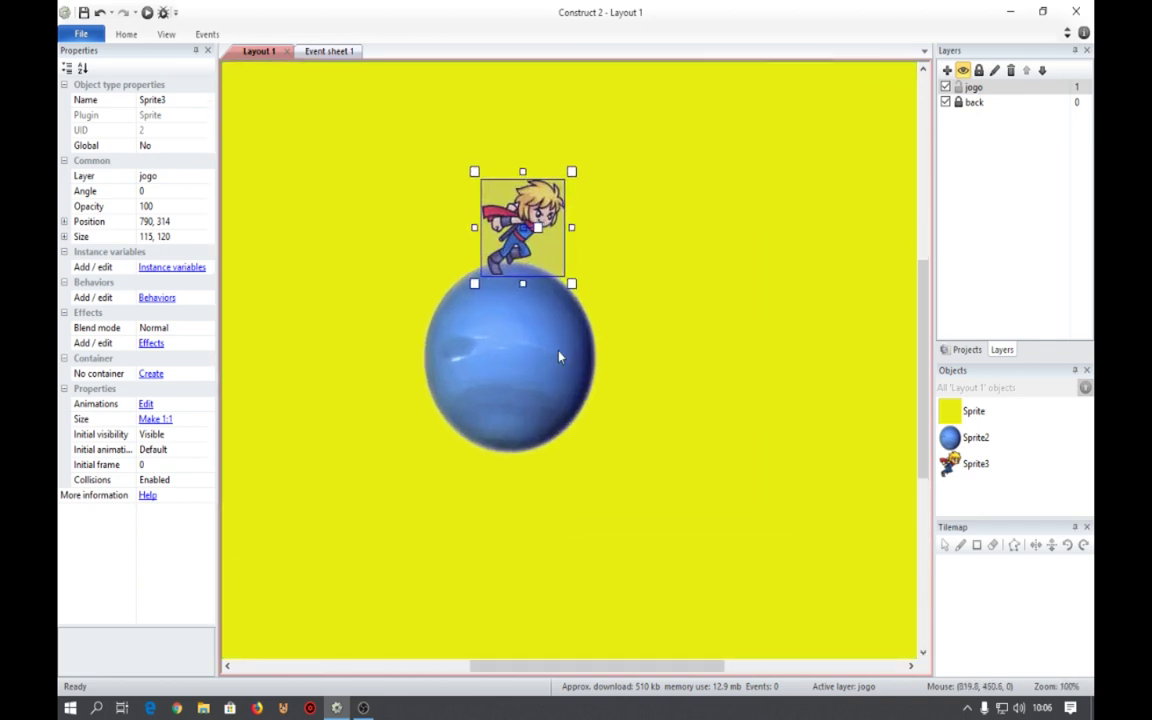
{"action": "scroll", "coordinate": [559, 357], "scroll_direction": "up", "scroll_amount": 3}
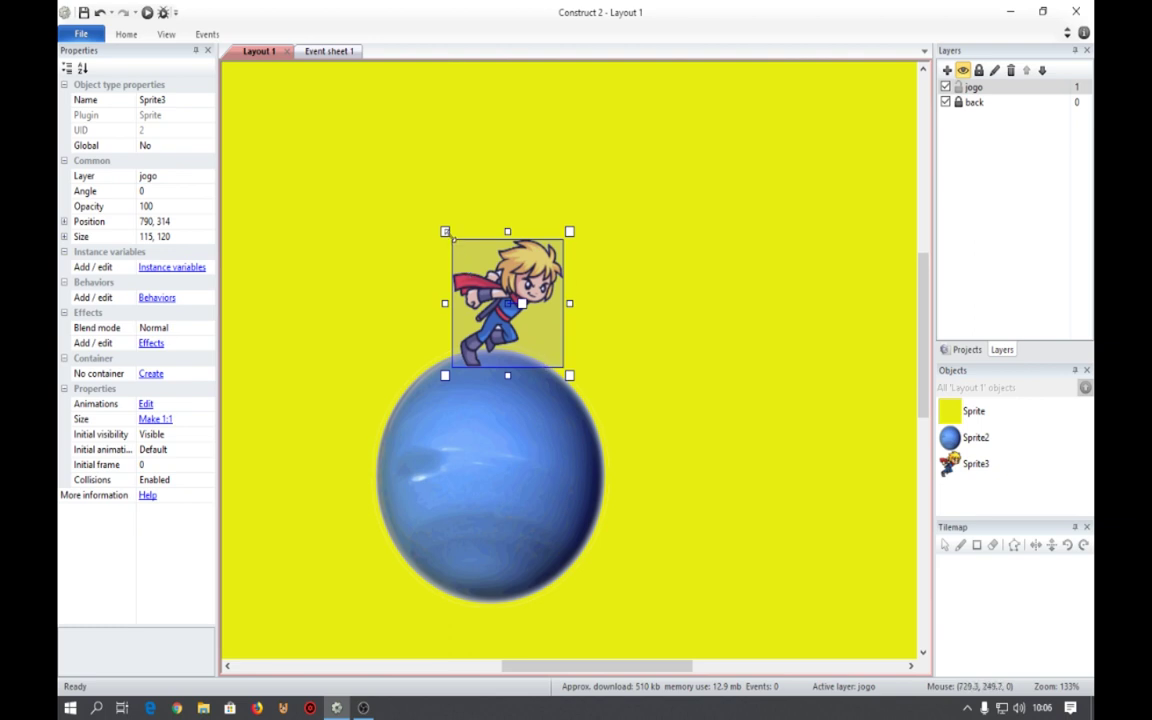
{"action": "left_click_drag", "start_coordinate": [446, 233], "coordinate": [487, 334]}
{"action": "scroll", "coordinate": [513, 393], "scroll_direction": "down", "scroll_amount": 5, "text": "ctrl"}
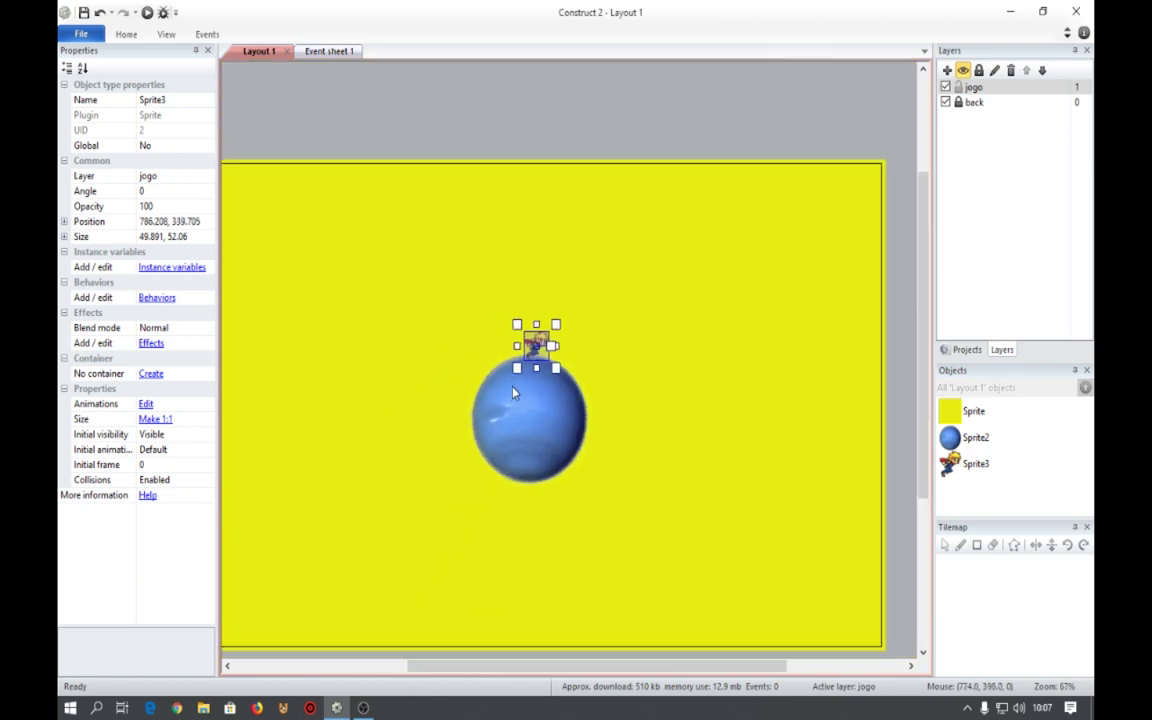
{"action": "scroll", "coordinate": [513, 393], "scroll_direction": "down", "scroll_amount": 2, "text": "ctrl"}
{"action": "left_click", "coordinate": [597, 200]}
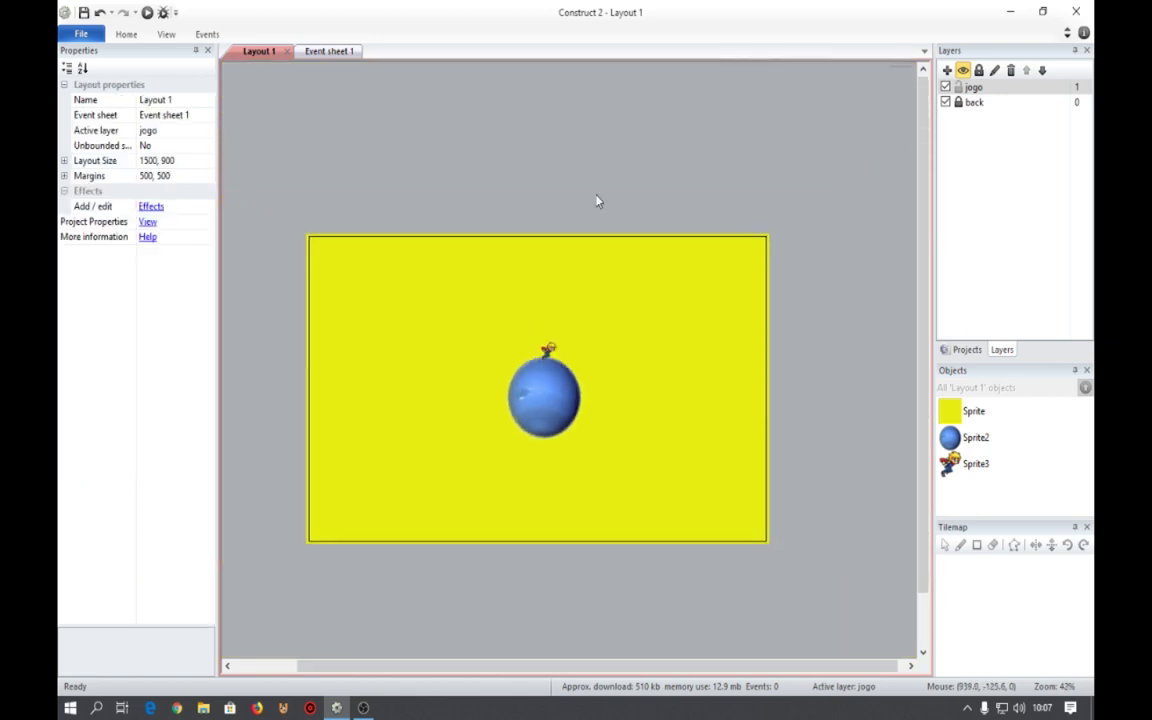
Rename the planet sprite as venus.
{"action": "left_click", "coordinate": [561, 398]}
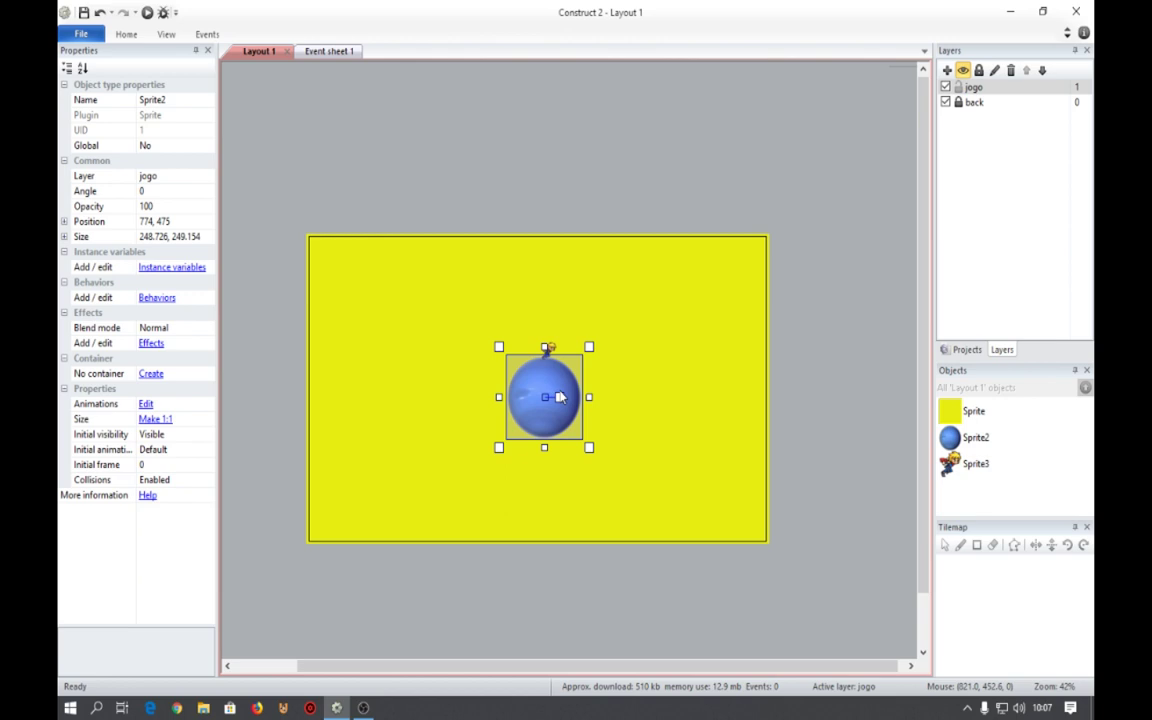
{"action": "left_click", "coordinate": [173, 101]}
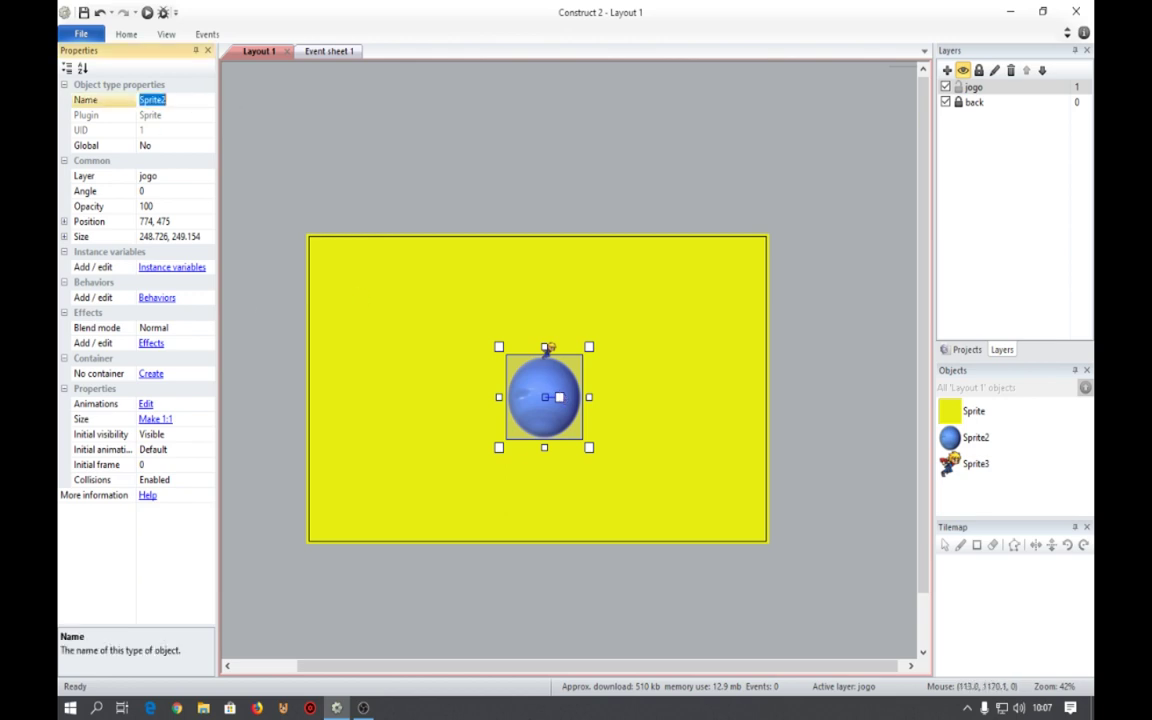
{"action": "type", "text": "mu"}
{"action": "key", "text": "Return"}
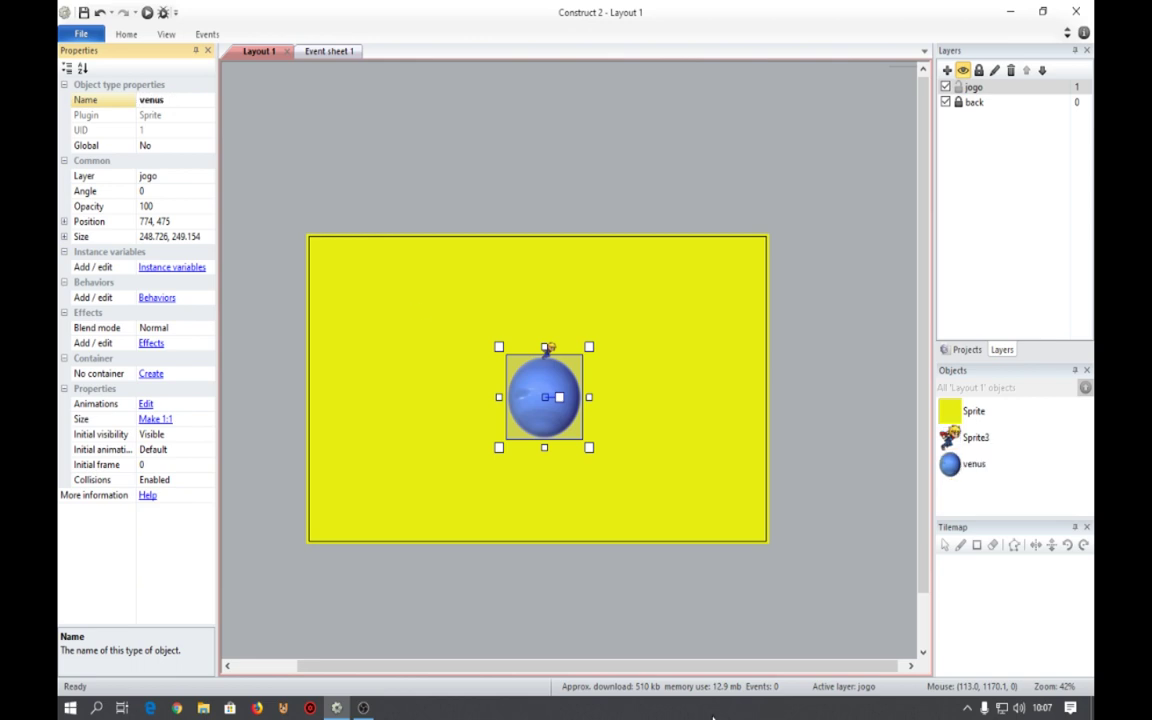
{"action": "left_click", "coordinate": [607, 136]}
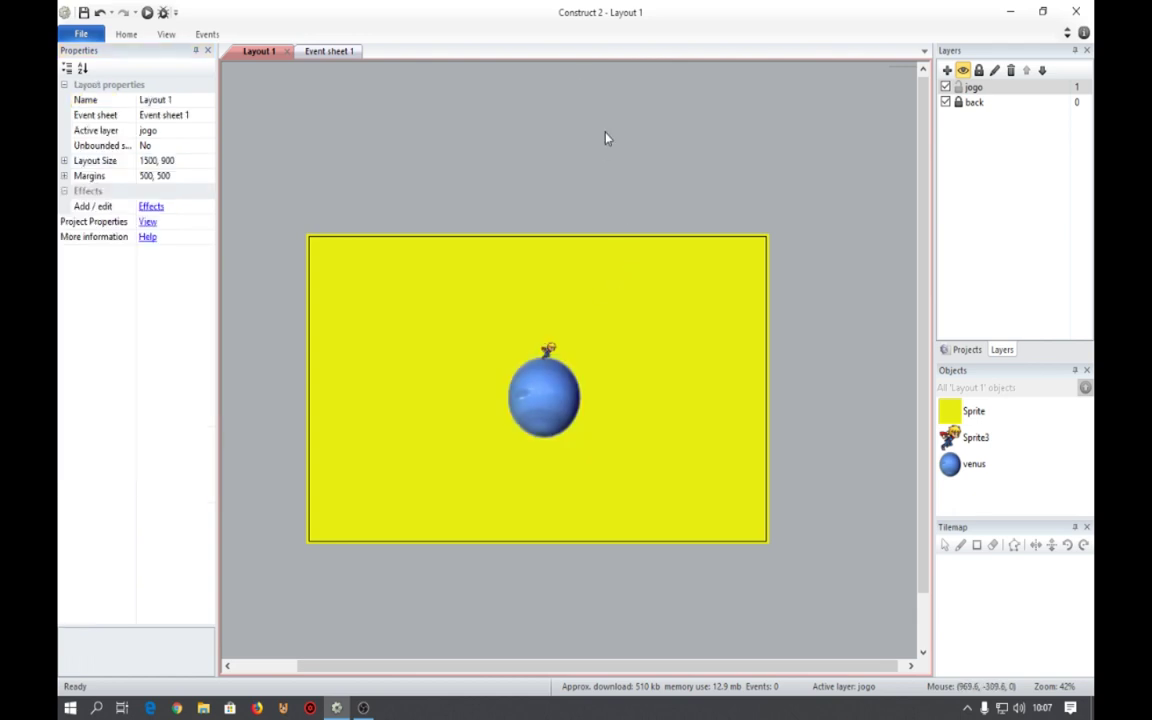
Show the planet's collision polygon in the image editor and apply Guess polygon shape to it.
{"action": "double_click", "coordinate": [545, 378]}
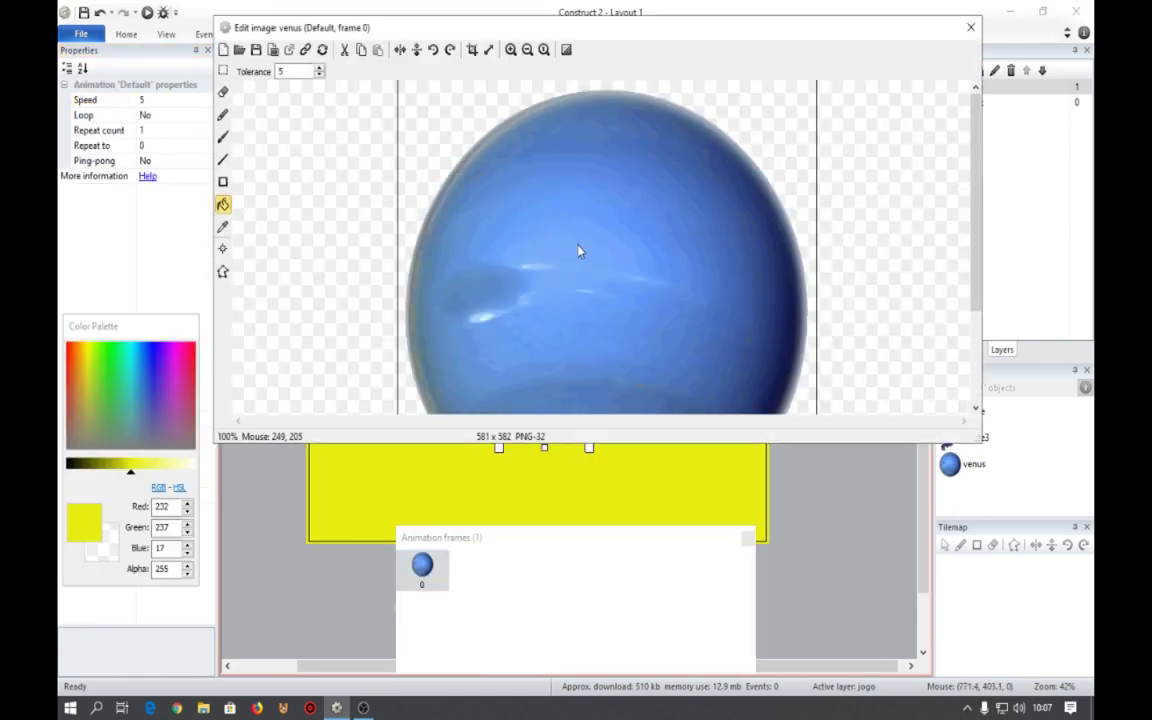
{"action": "left_click", "coordinate": [222, 274]}
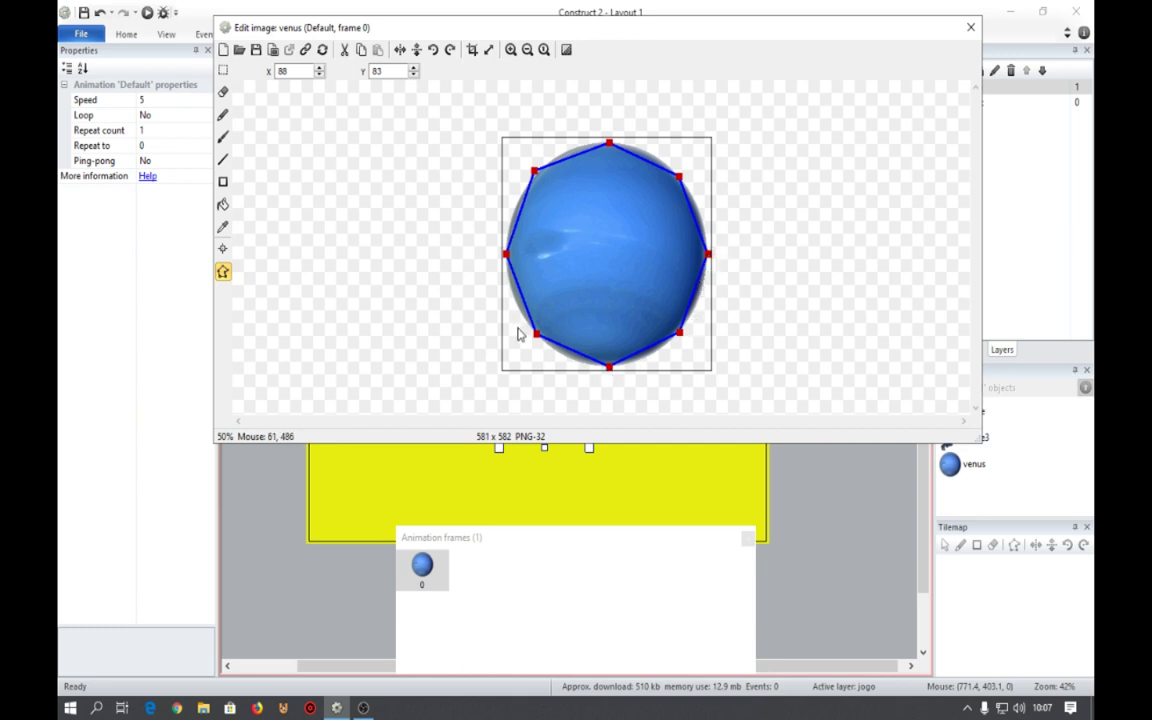
{"action": "right_click", "coordinate": [604, 255]}
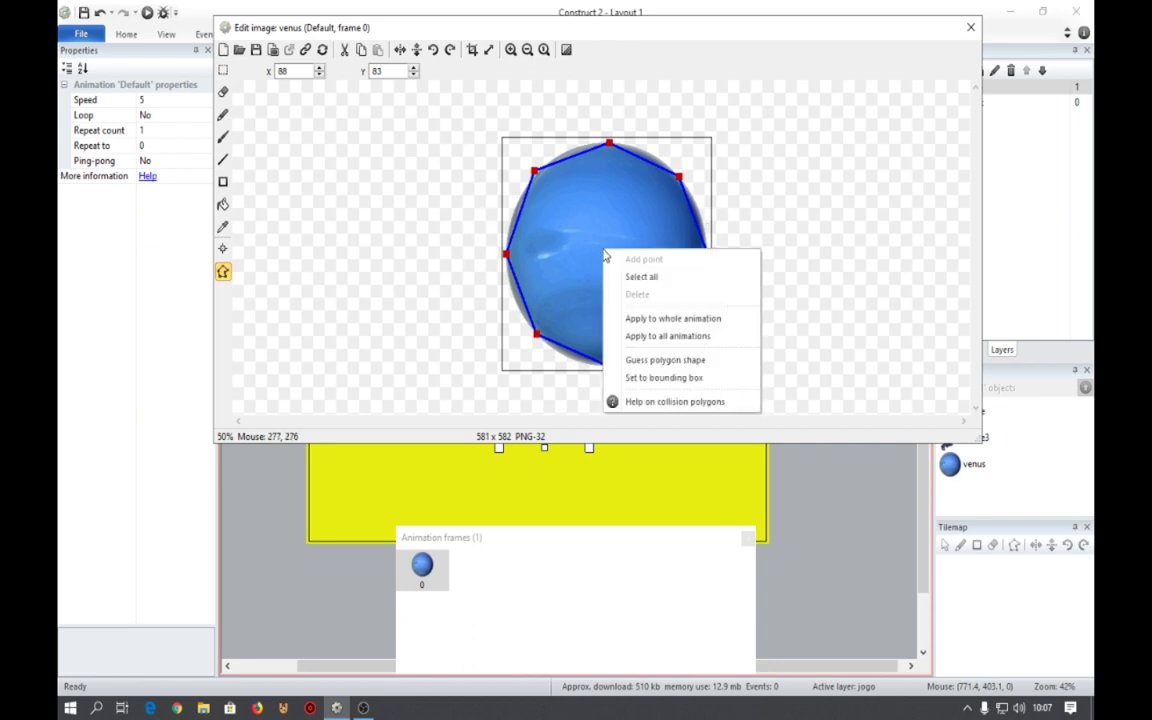
{"action": "left_click", "coordinate": [652, 361]}
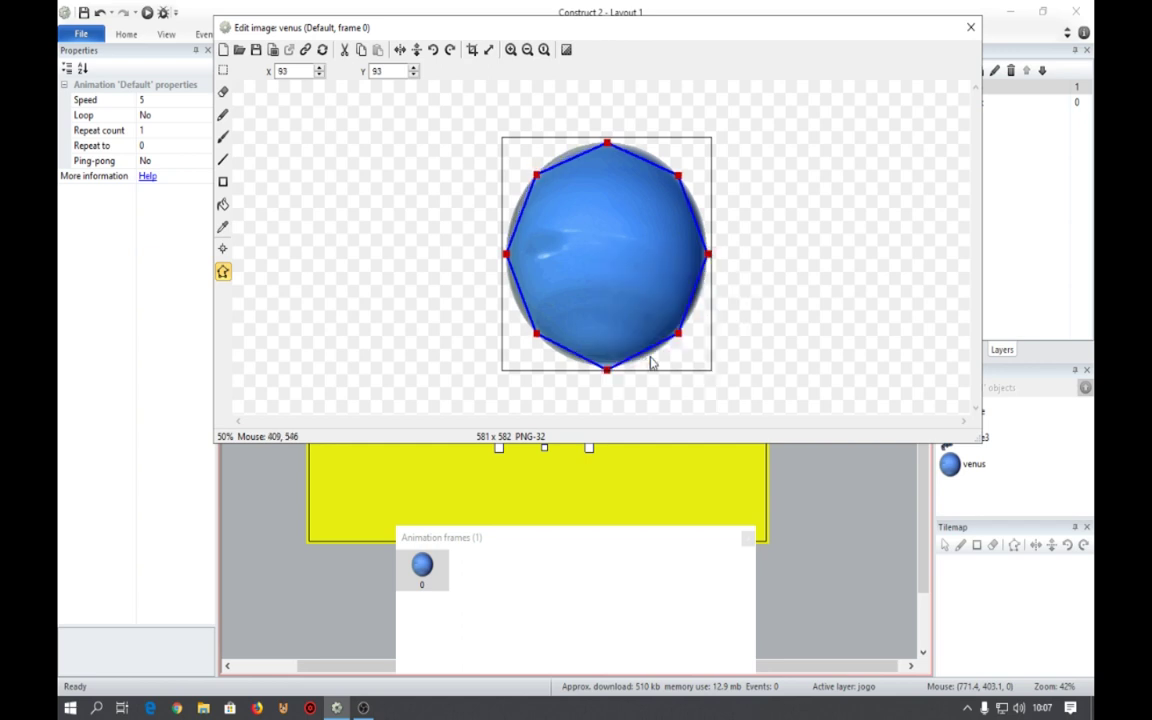
Add a point to the planet's collision polygon from its rightmost vertex at 569, 291.
{"action": "left_click", "coordinate": [708, 258]}
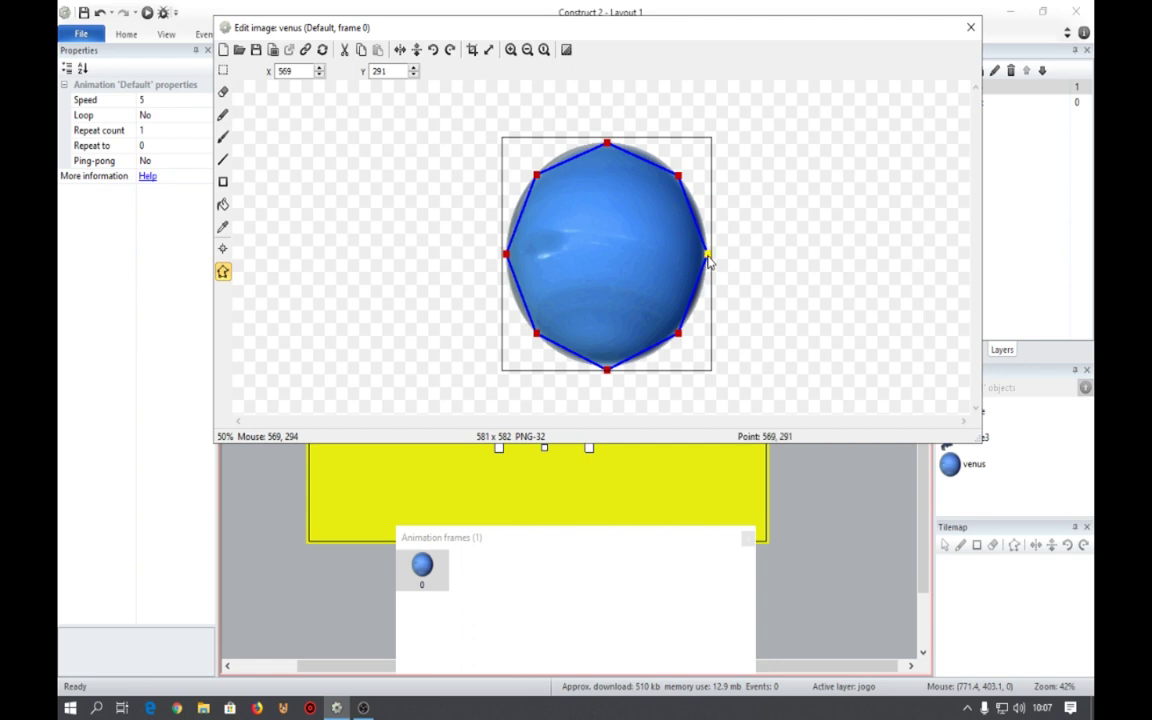
{"action": "right_click", "coordinate": [708, 259]}
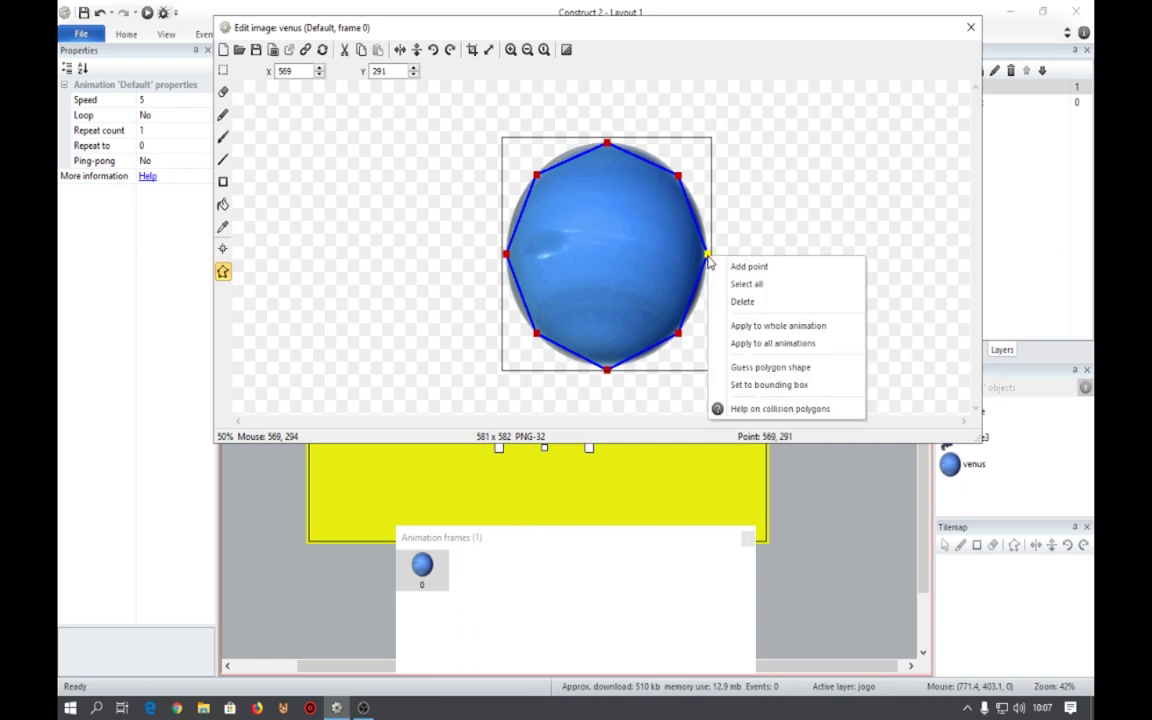
{"action": "left_click", "coordinate": [748, 267]}
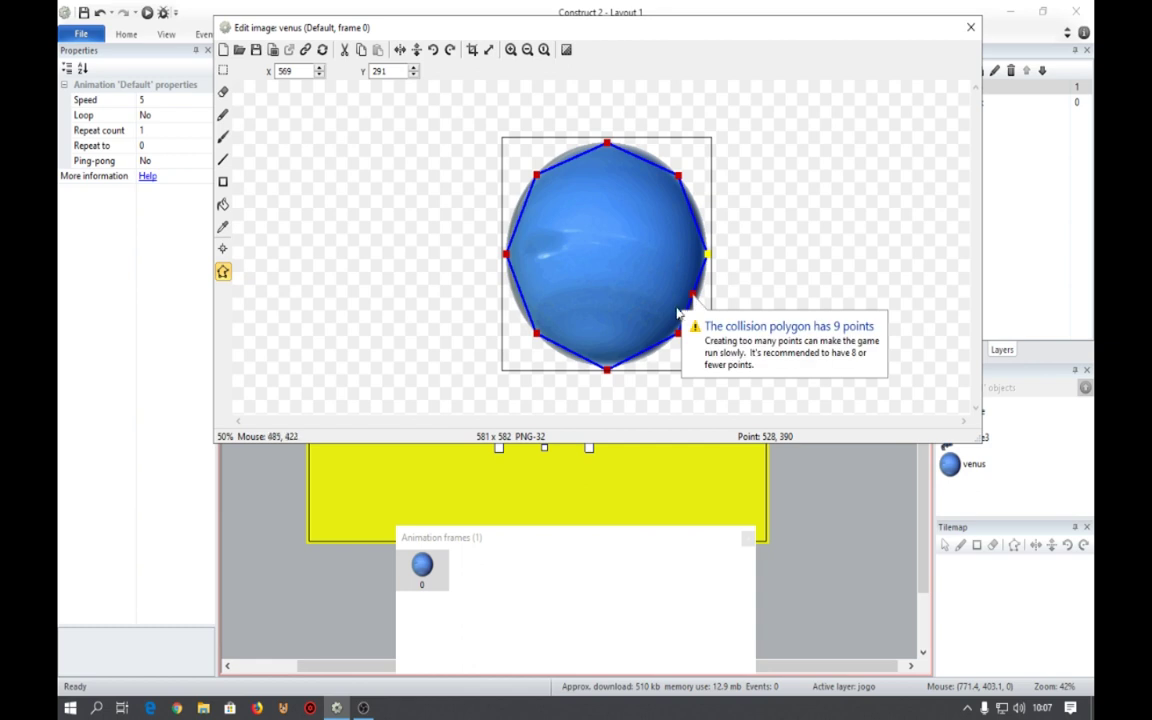
Move the planet polygon's new lower-right point to 546.5, 406 and add another point at 397, 547 on the planet's edge.
{"action": "left_click_drag", "start_coordinate": [694, 298], "coordinate": [698, 302]}
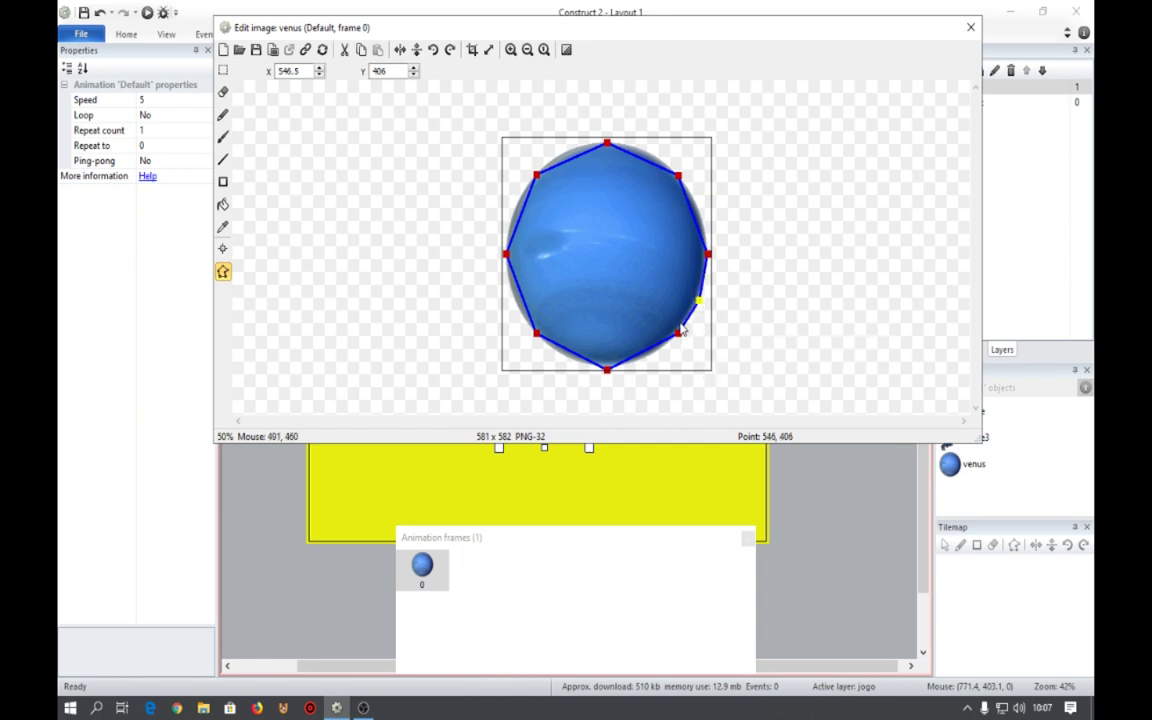
{"action": "right_click", "coordinate": [678, 337]}
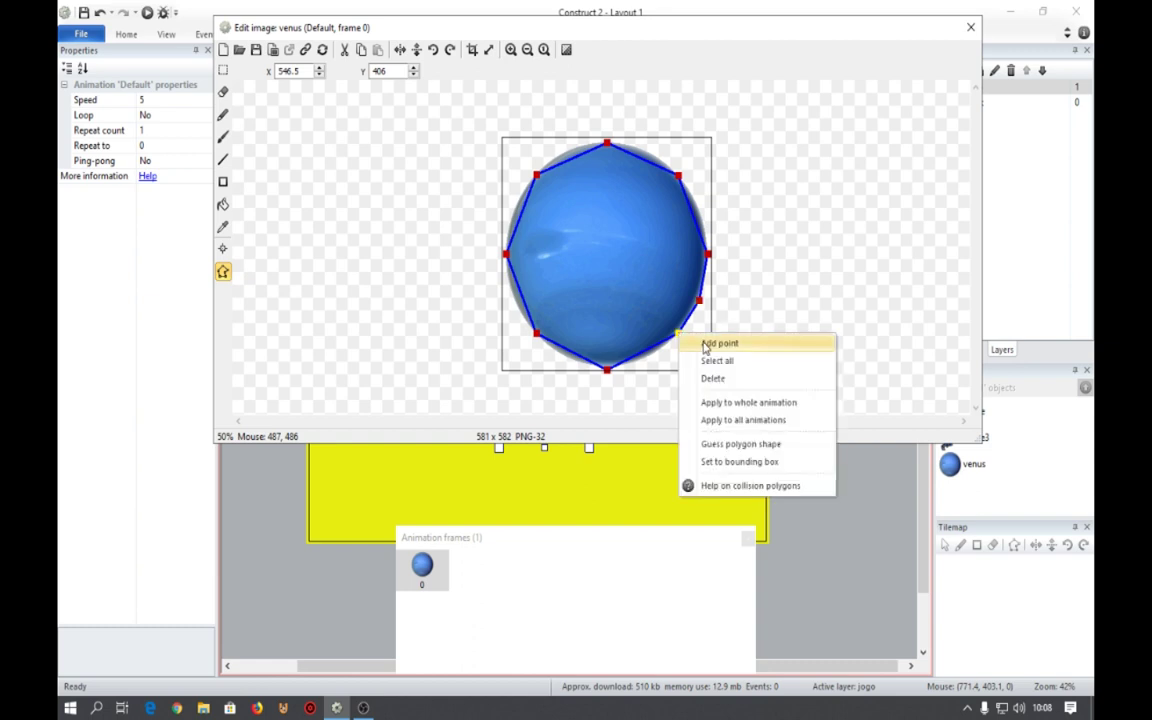
{"action": "left_click", "coordinate": [684, 342]}
{"action": "left_click_drag", "start_coordinate": [643, 353], "coordinate": [645, 358]}
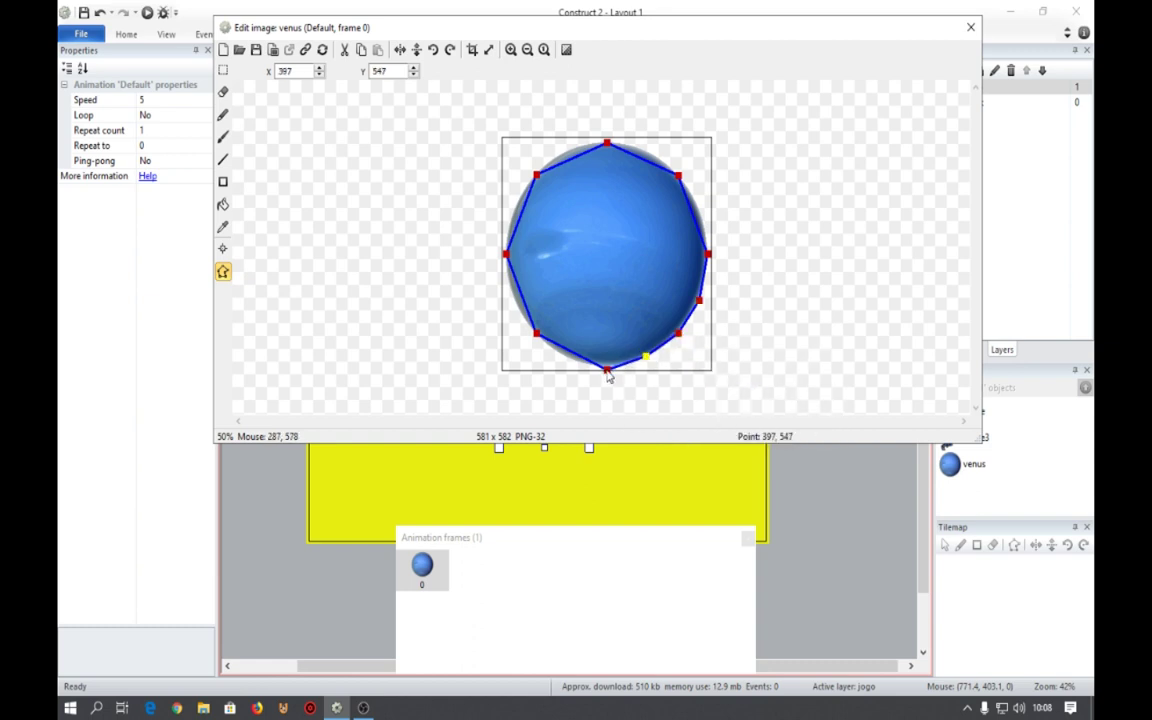
Add two points to the planet's collision polygon along its lower-left edge, at 181.5, 565 and 25.5, 402.
{"action": "right_click", "coordinate": [549, 333]}
{"action": "left_click", "coordinate": [565, 341]}
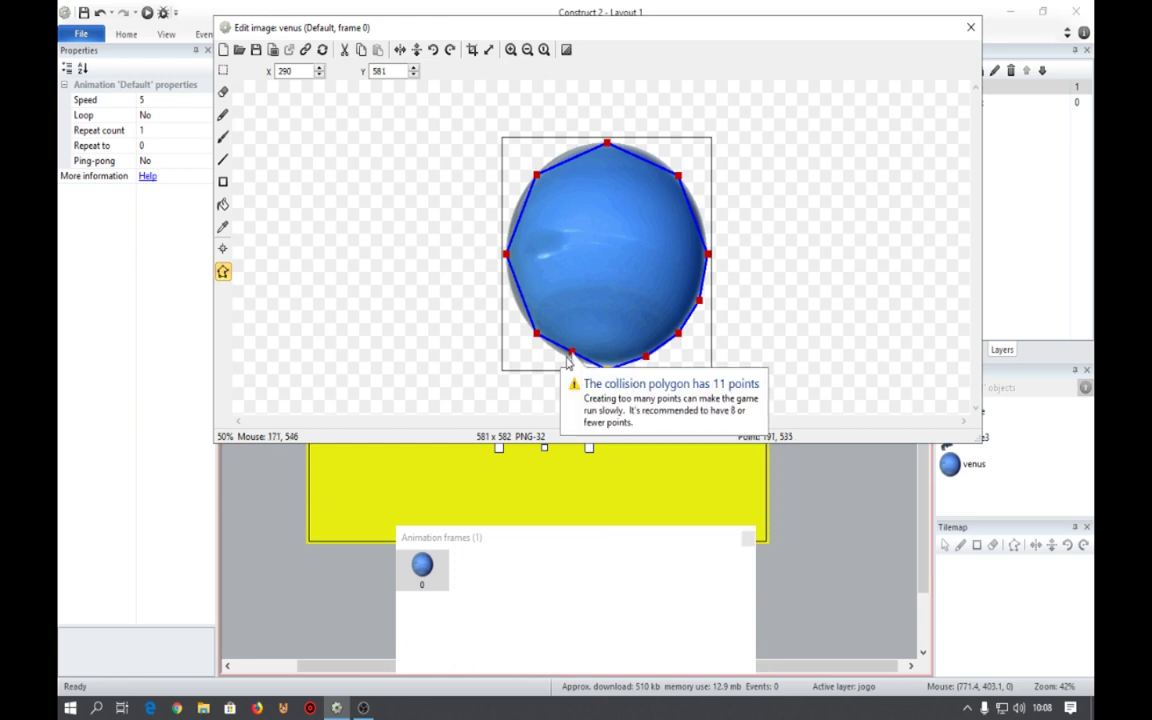
{"action": "left_click_drag", "start_coordinate": [571, 352], "coordinate": [569, 367]}
{"action": "right_click", "coordinate": [536, 333]}
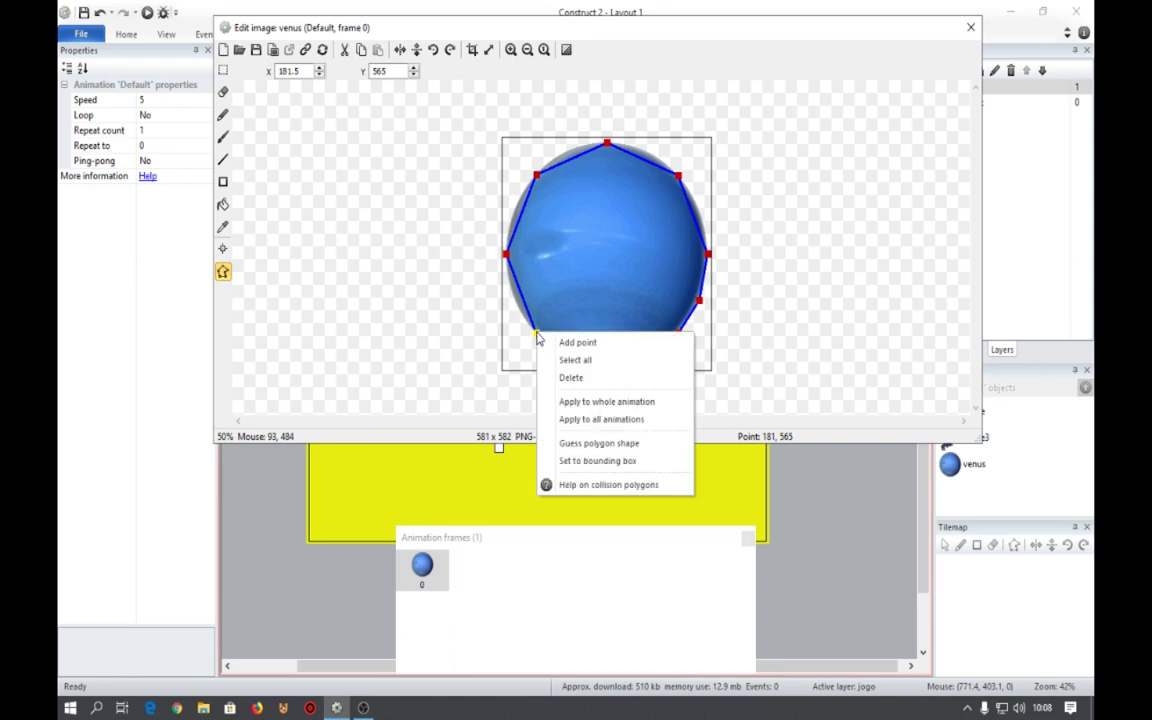
{"action": "left_click", "coordinate": [568, 344]}
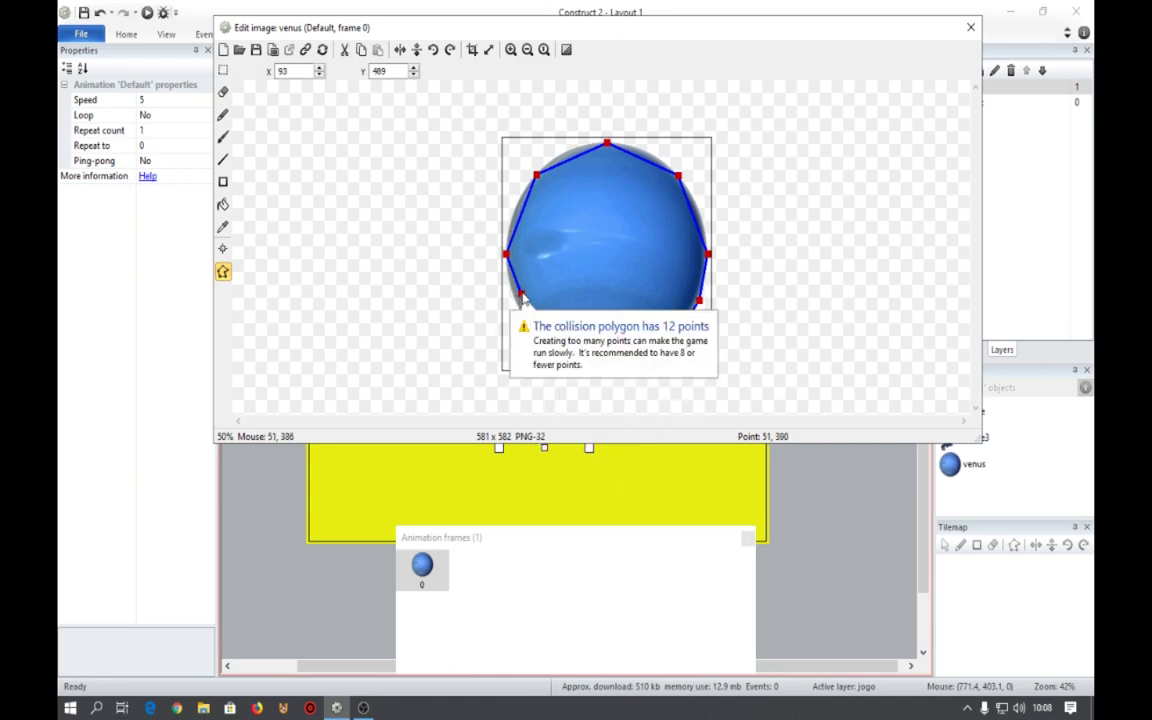
{"action": "left_click_drag", "start_coordinate": [521, 297], "coordinate": [512, 303]}
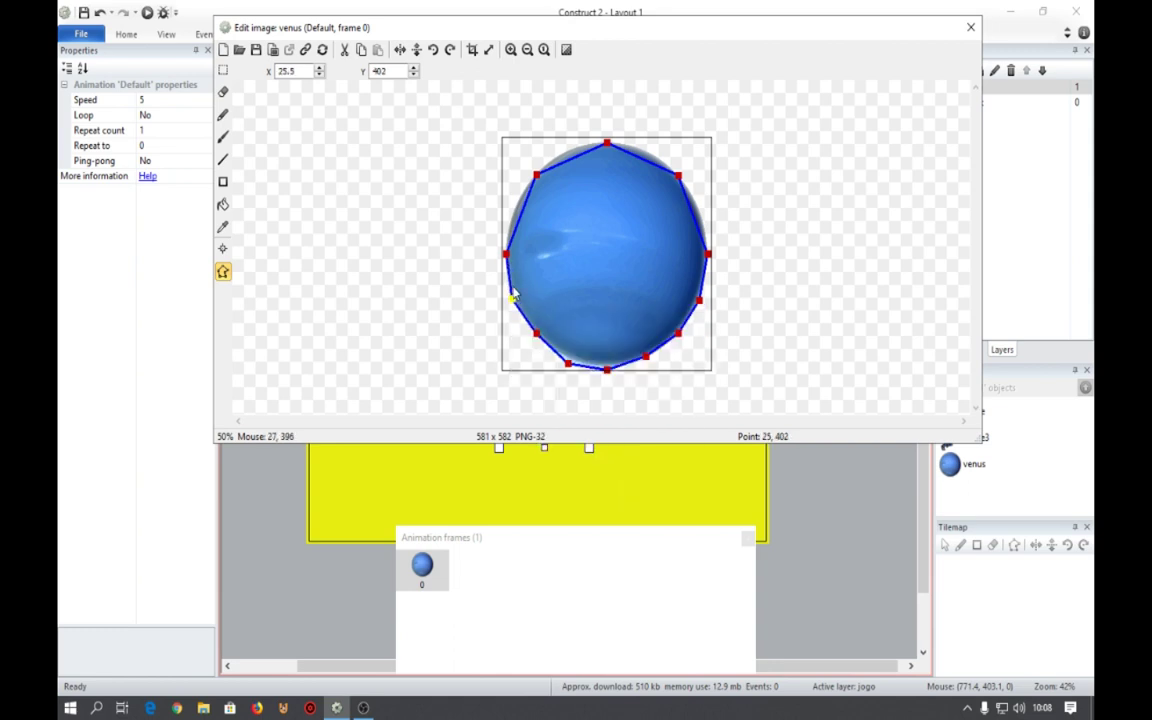
Add two points to the planet's collision polygon along its upper-left edge, at 27.5, 186 and 183.5, 29.
{"action": "right_click", "coordinate": [507, 257]}
{"action": "left_click", "coordinate": [548, 262]}
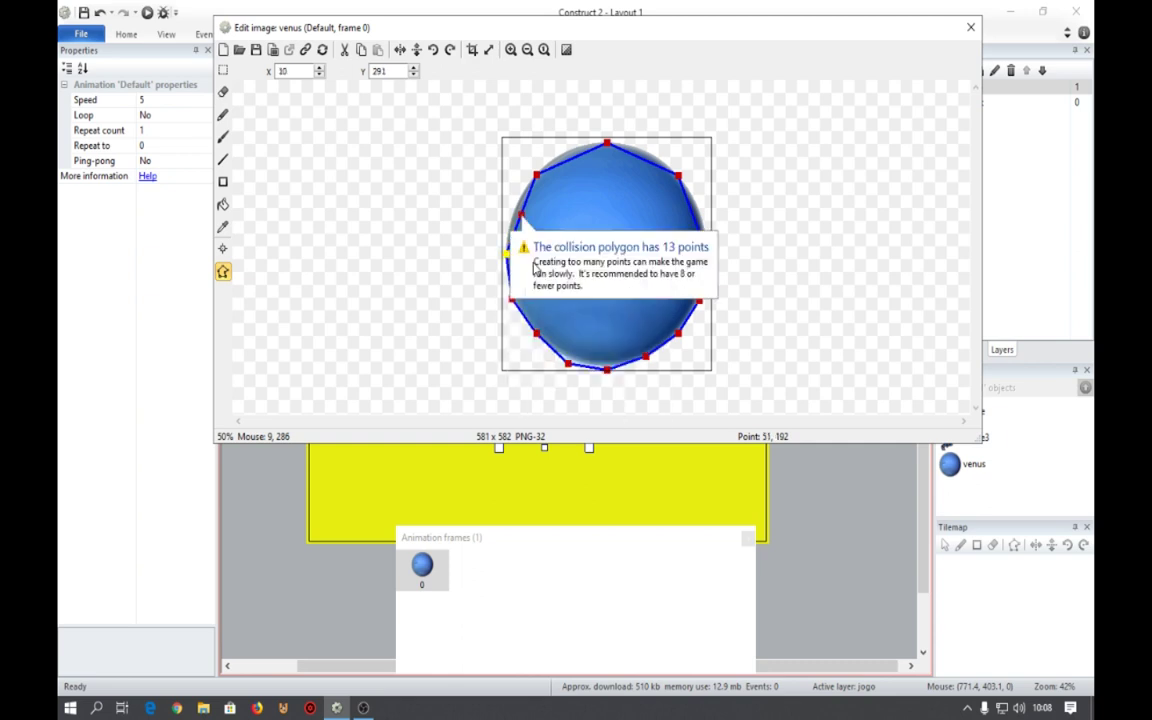
{"action": "left_click_drag", "start_coordinate": [520, 215], "coordinate": [520, 207]}
{"action": "right_click", "coordinate": [538, 178]}
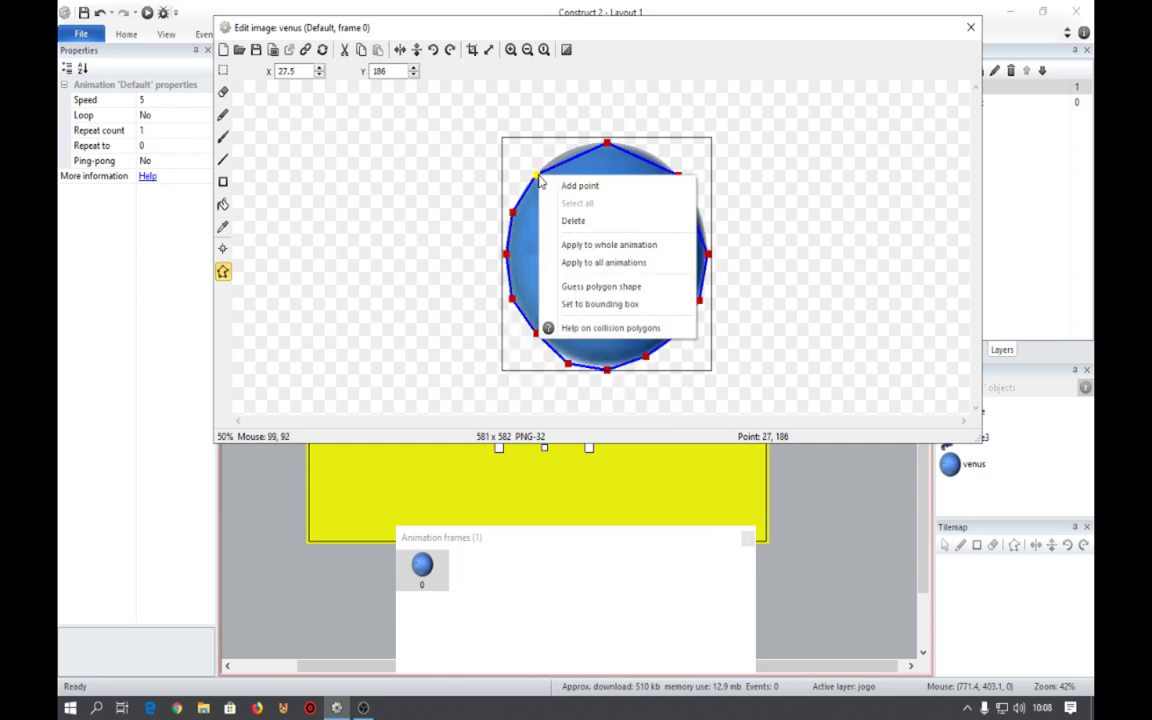
{"action": "left_click", "coordinate": [562, 187]}
{"action": "left_click_drag", "start_coordinate": [571, 160], "coordinate": [567, 147]}
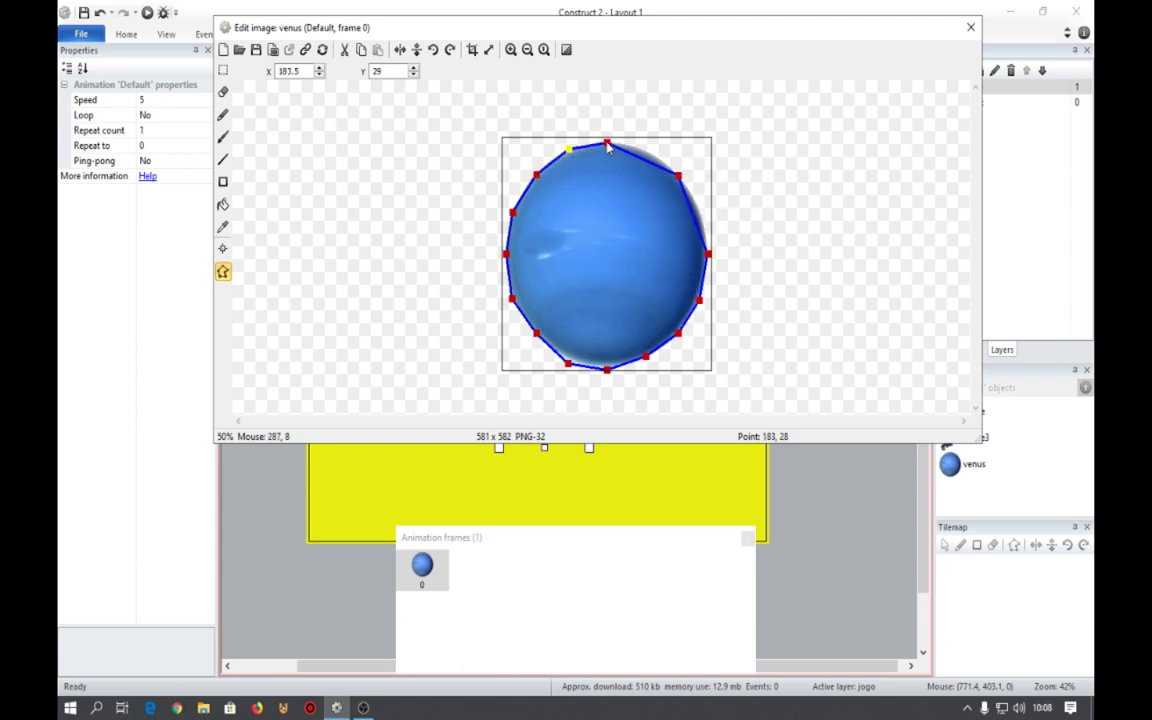
Add two points to the planet's collision polygon along its upper-right edge, at 400.5, 29.5 and 548, 178.5.
{"action": "right_click", "coordinate": [607, 146]}
{"action": "left_click", "coordinate": [645, 153]}
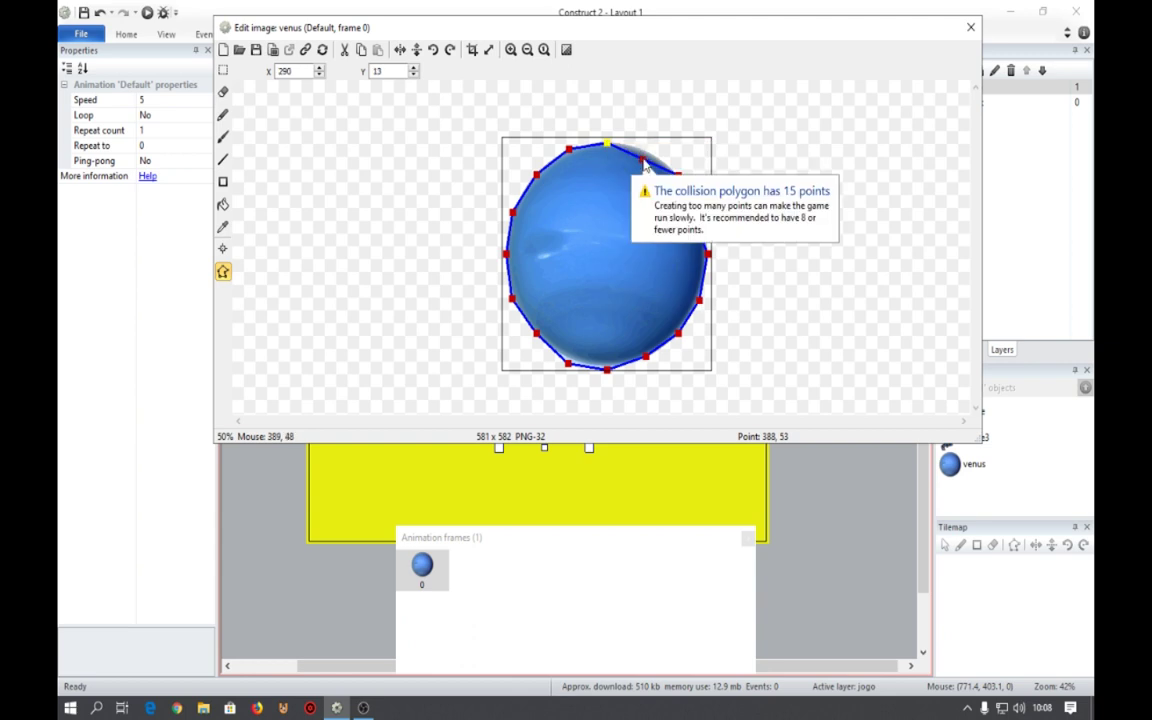
{"action": "left_click_drag", "start_coordinate": [643, 159], "coordinate": [647, 152]}
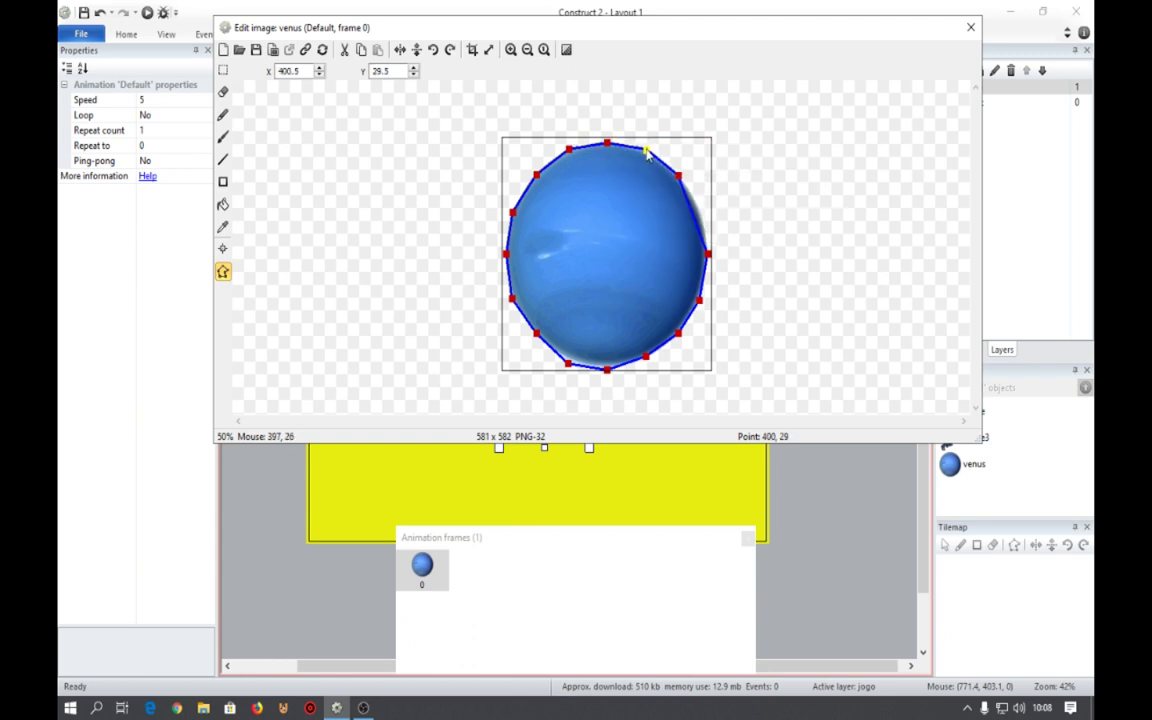
{"action": "right_click", "coordinate": [681, 177]}
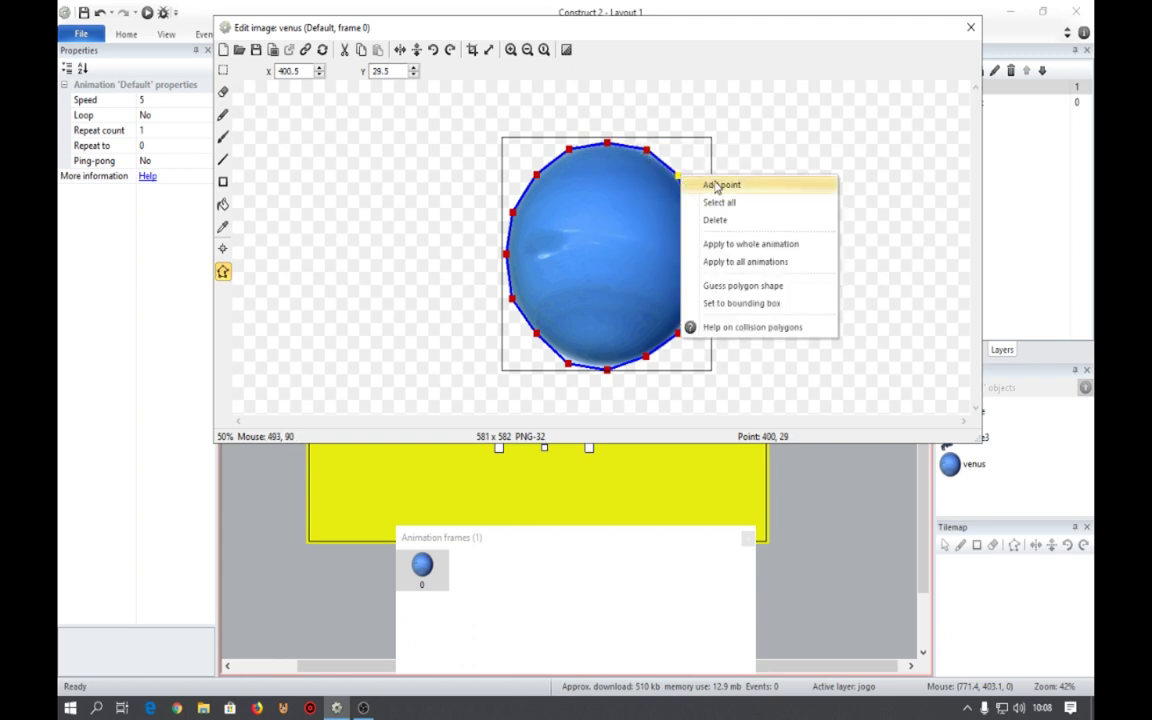
{"action": "left_click", "coordinate": [712, 183]}
{"action": "left_click_drag", "start_coordinate": [691, 219], "coordinate": [698, 216]}
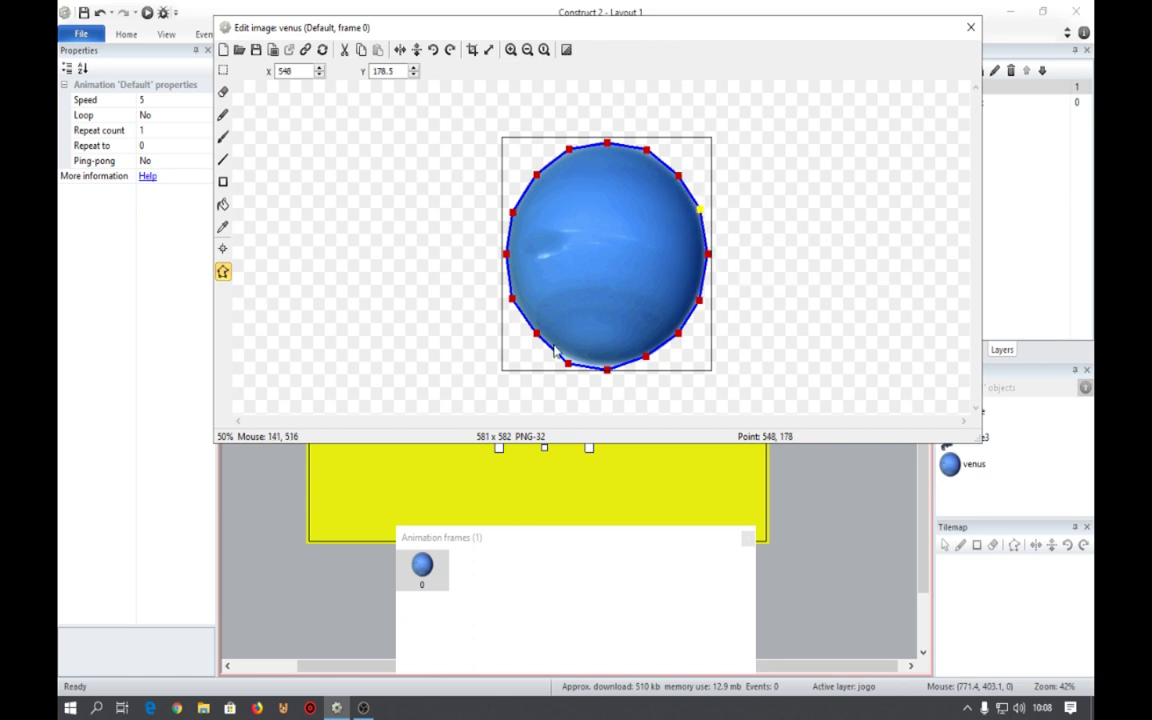
Nudge the planet polygon's bottom points inward, with the lowest one at 290, 575, and close the image editor.
{"action": "left_click_drag", "start_coordinate": [567, 363], "coordinate": [609, 368]}
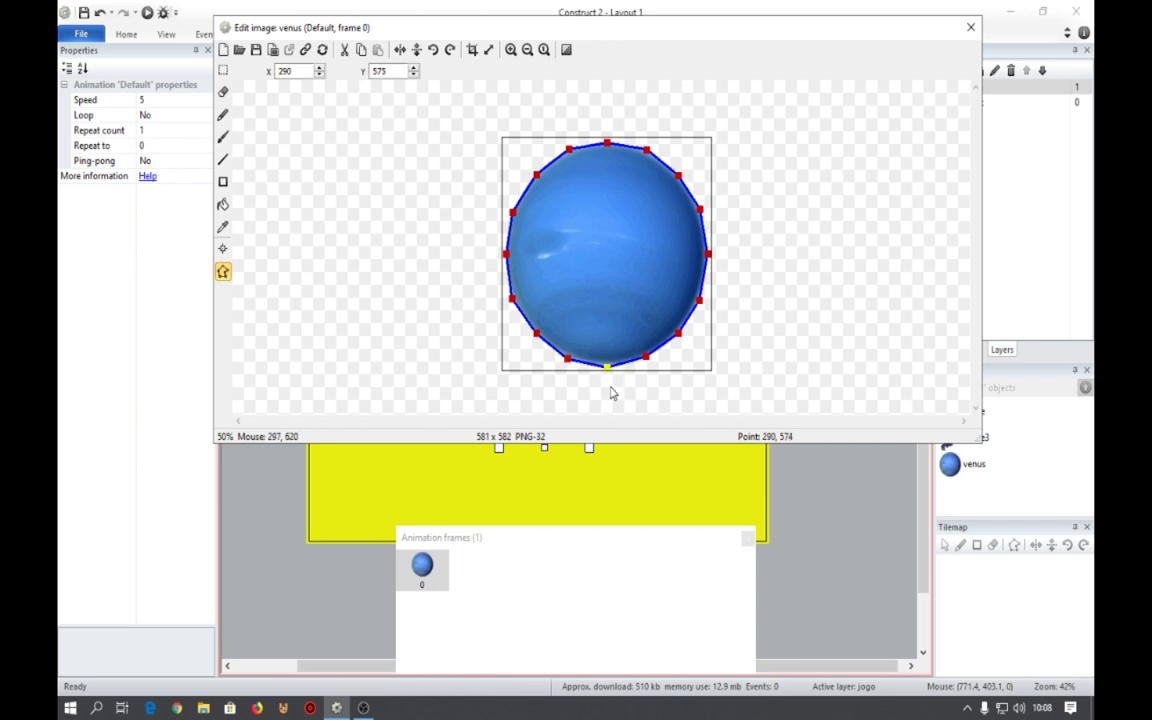
{"action": "left_click", "coordinate": [970, 28]}
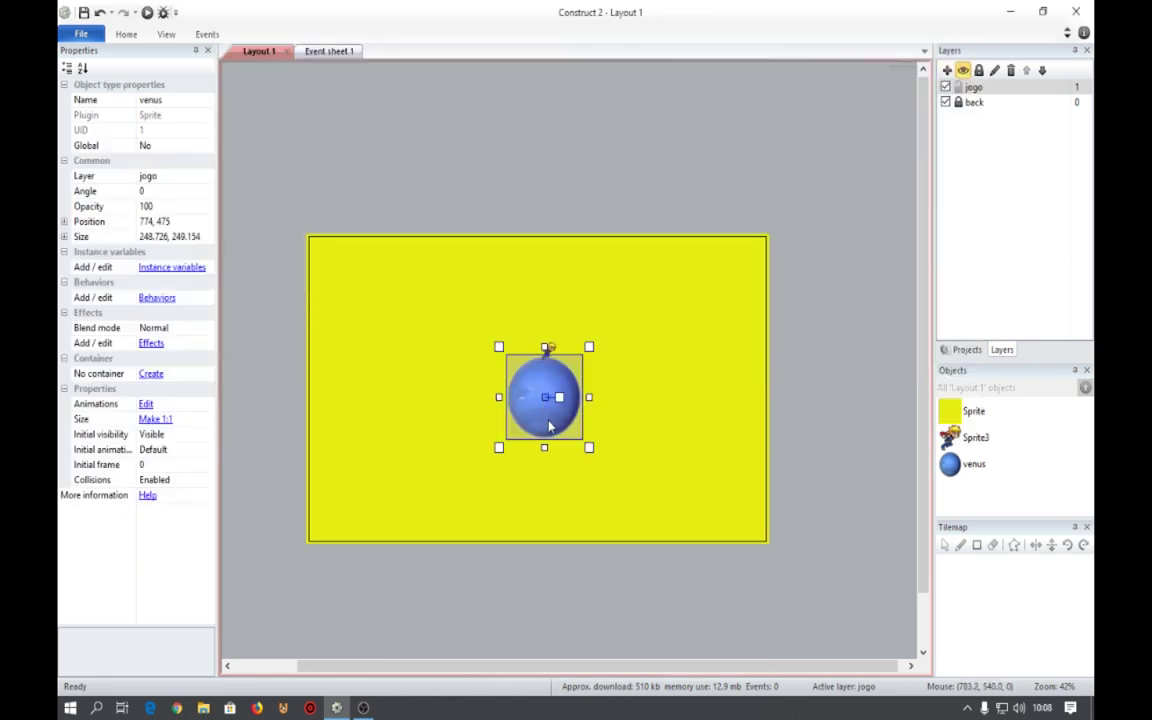
{"action": "left_click", "coordinate": [553, 350]}
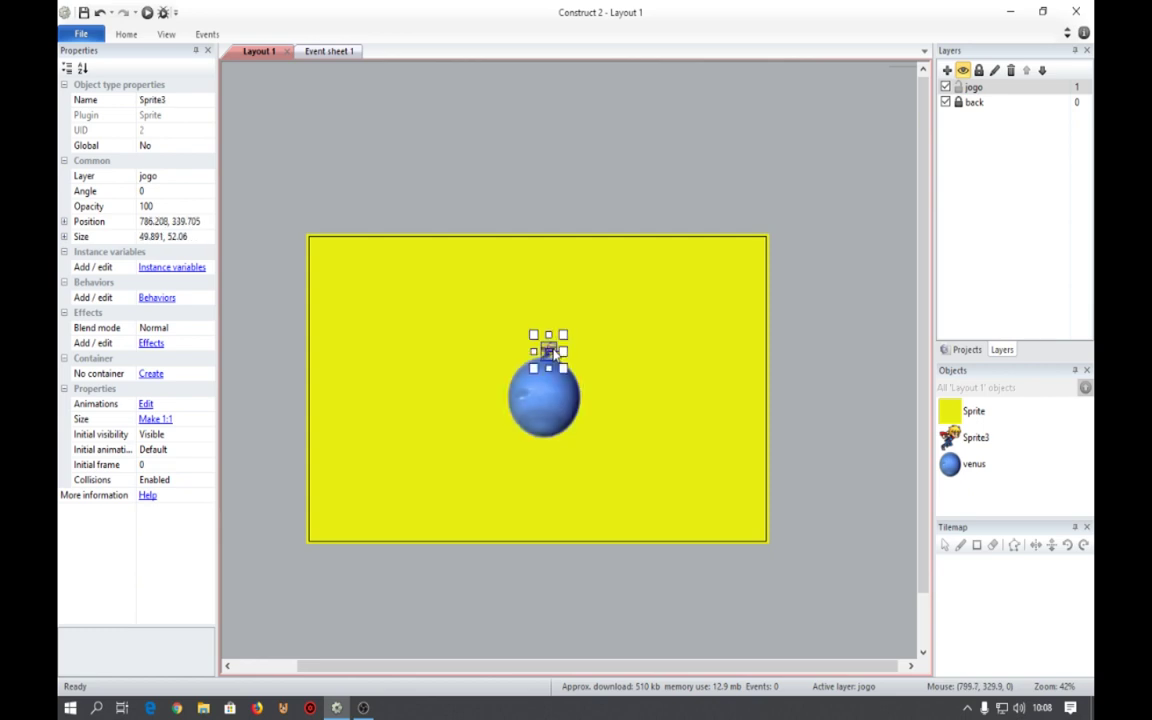
Insert a Keyboard object into the project.
{"action": "double_click", "coordinate": [585, 172]}
{"action": "scroll", "coordinate": [417, 410], "scroll_direction": "down", "scroll_amount": 5}
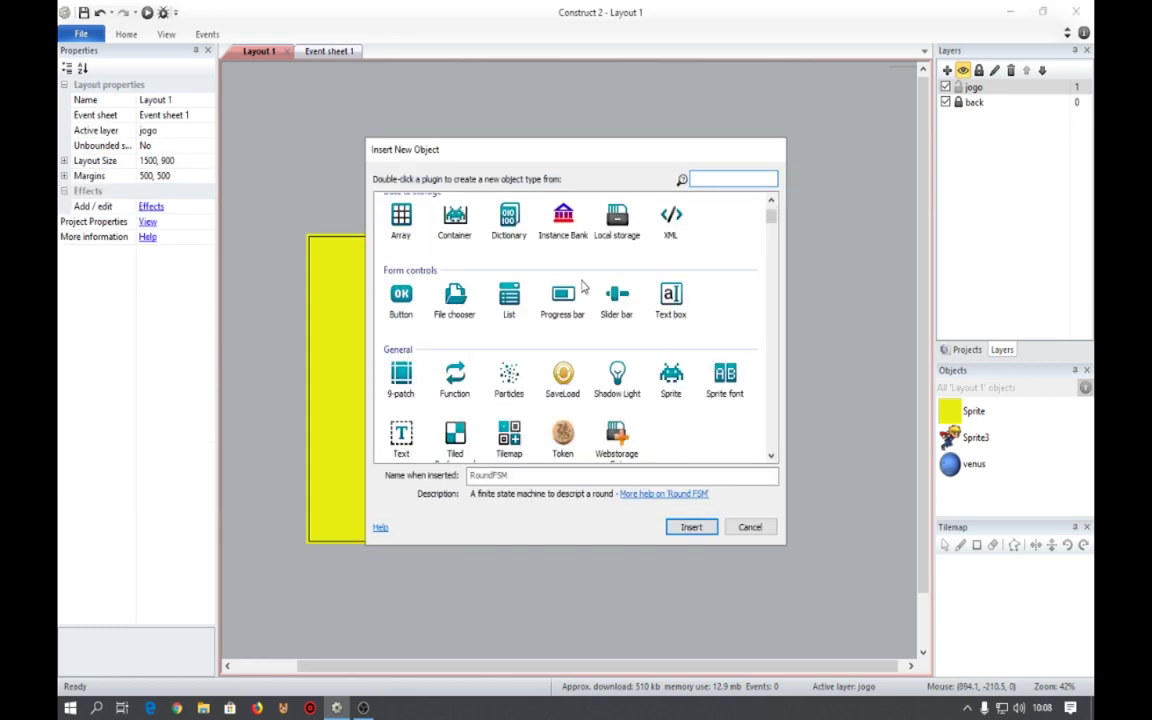
{"action": "left_click", "coordinate": [467, 428]}
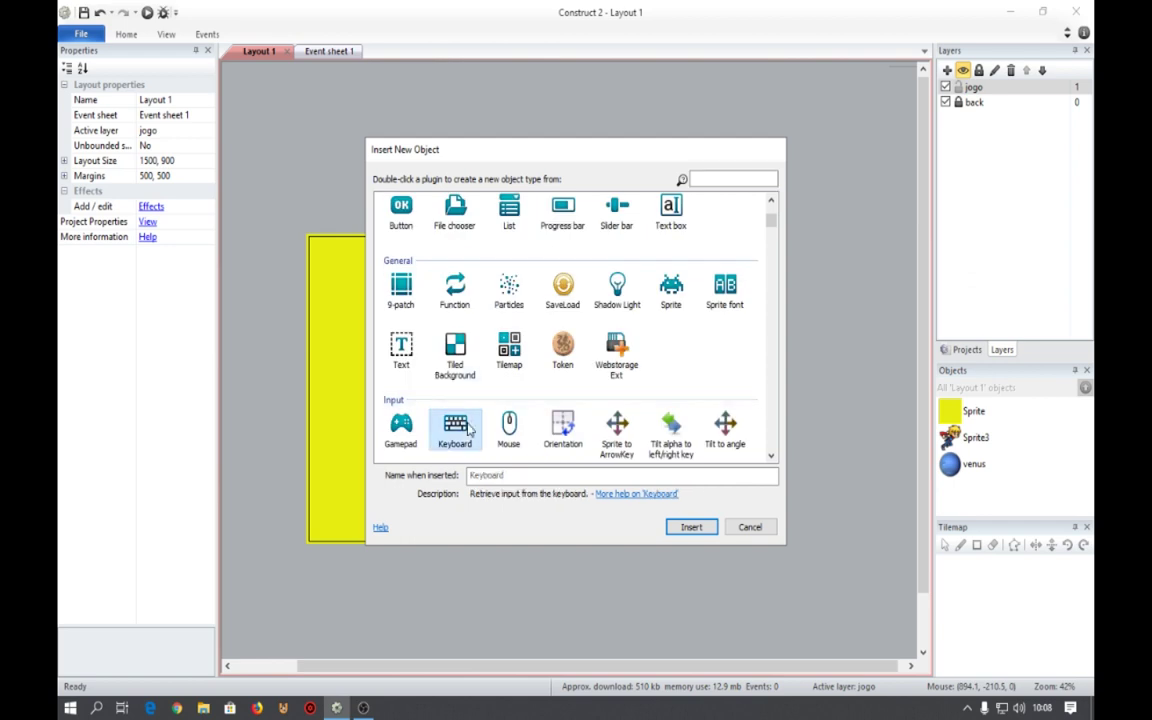
{"action": "double_click", "coordinate": [467, 428]}
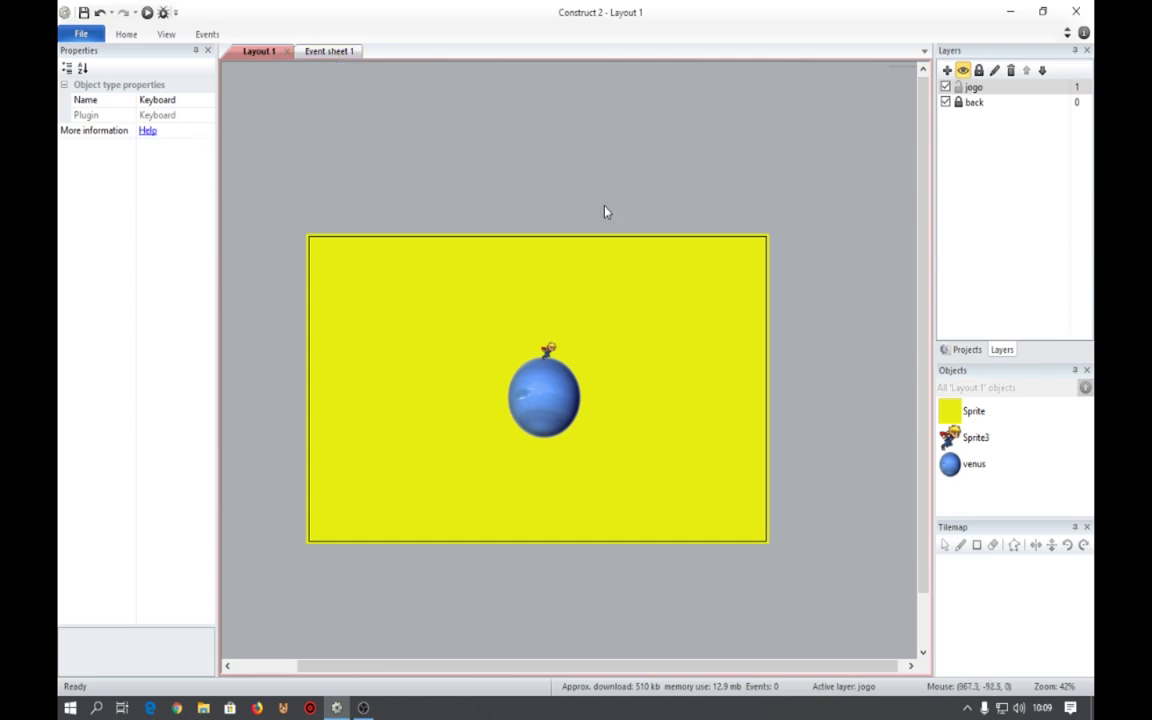
{"action": "left_click", "coordinate": [522, 152]}
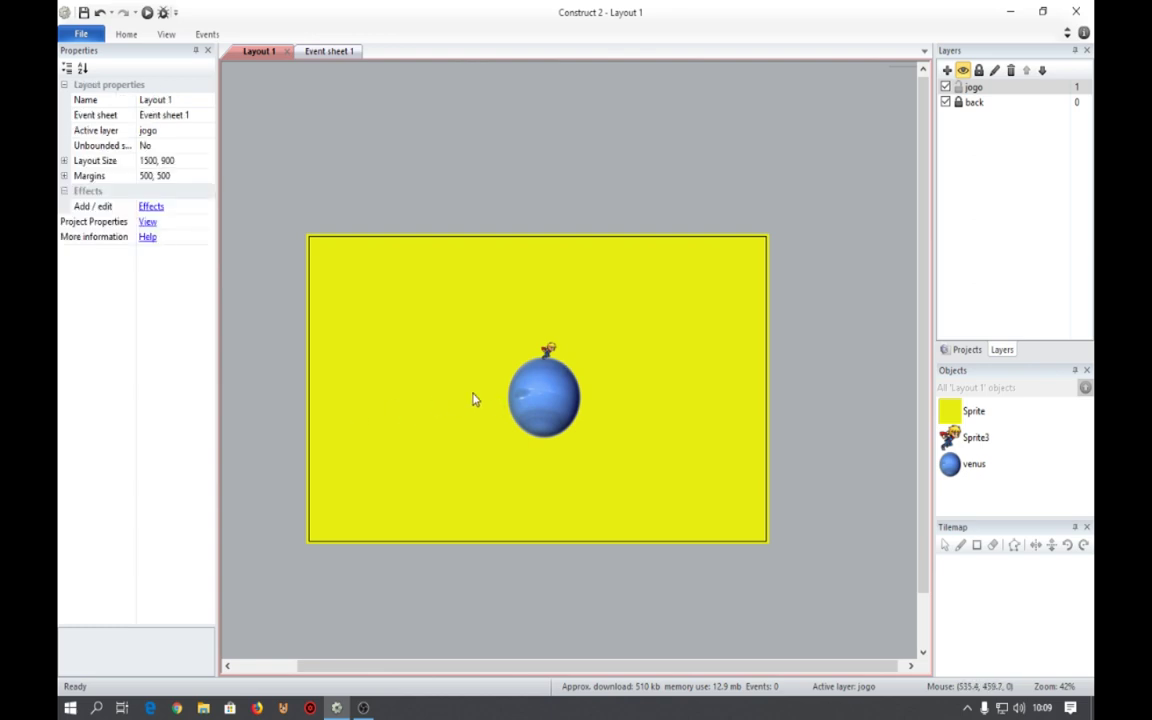
Insert a new Sprite object on the jogo layer, placed above the yellow background.
{"action": "double_click", "coordinate": [620, 197]}
{"action": "scroll", "coordinate": [620, 290], "scroll_direction": "down", "scroll_amount": 5}
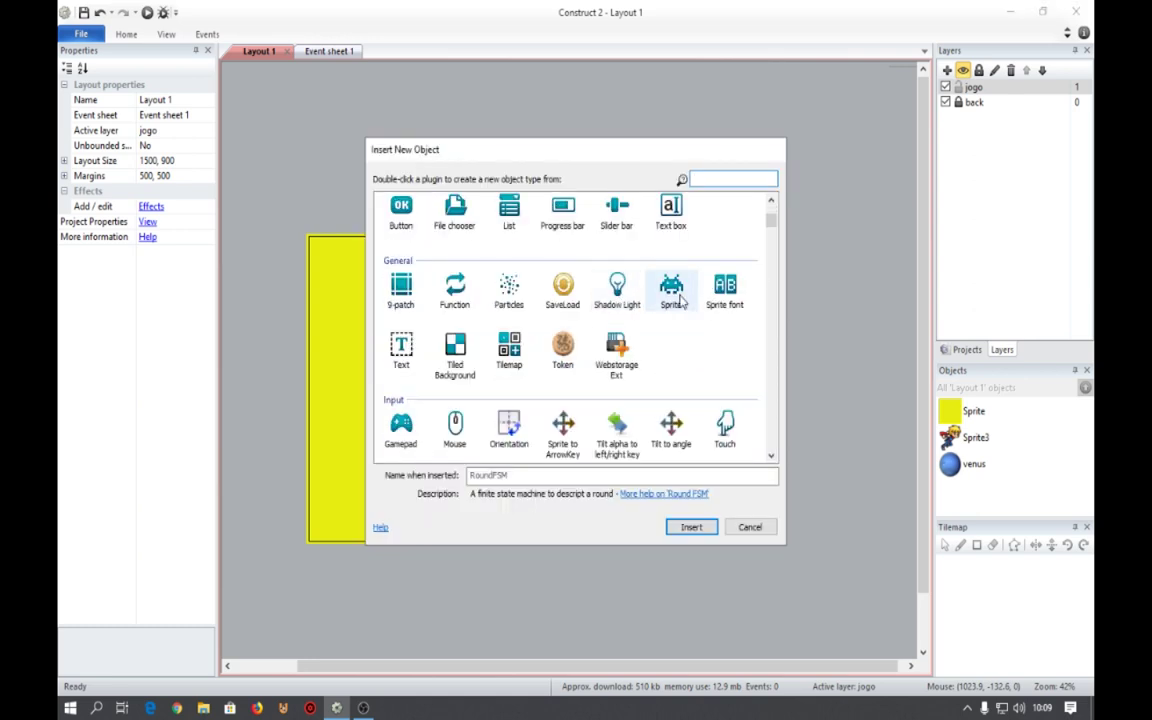
{"action": "double_click", "coordinate": [679, 296]}
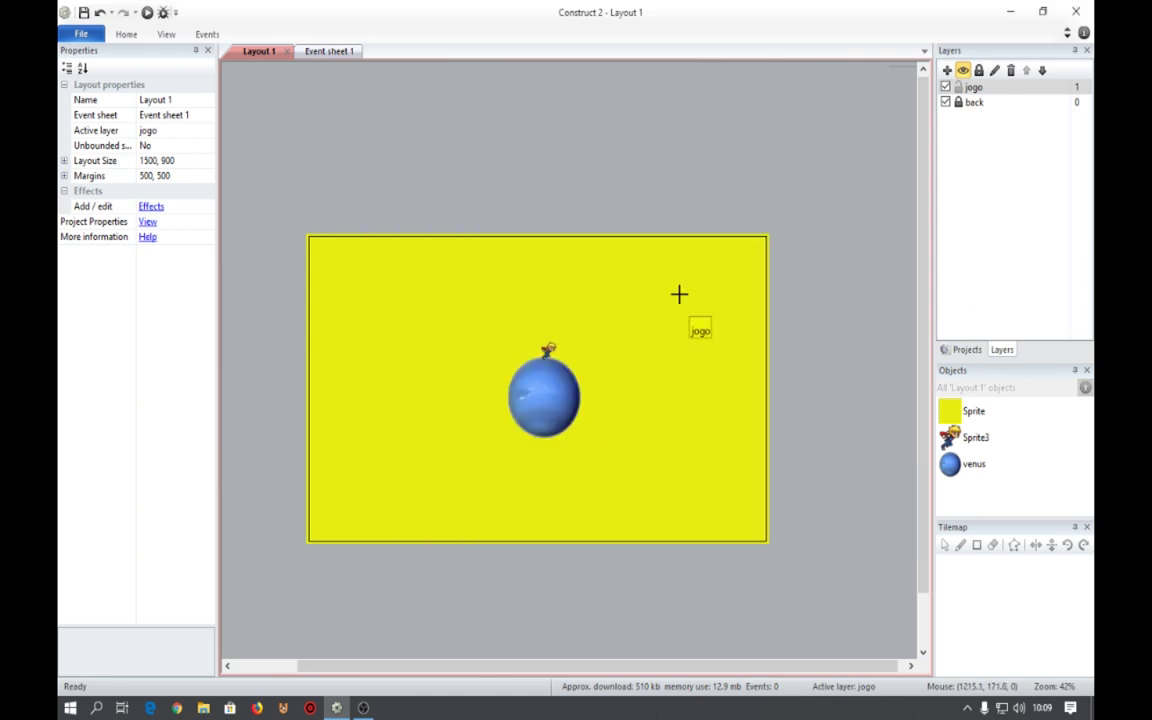
{"action": "left_click", "coordinate": [530, 190]}
Load the netuno image from the Imagens folder into the new sprite.
{"action": "left_click", "coordinate": [239, 49]}
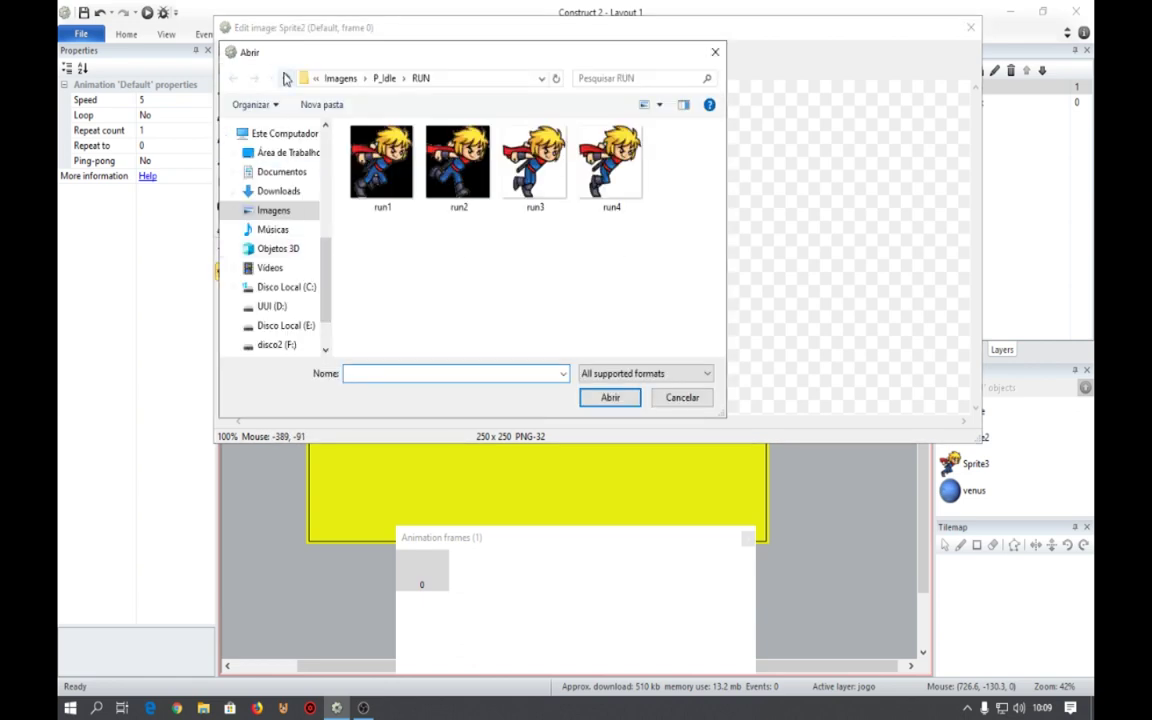
{"action": "left_click", "coordinate": [280, 213]}
{"action": "scroll", "coordinate": [604, 244], "scroll_direction": "down", "scroll_amount": 10}
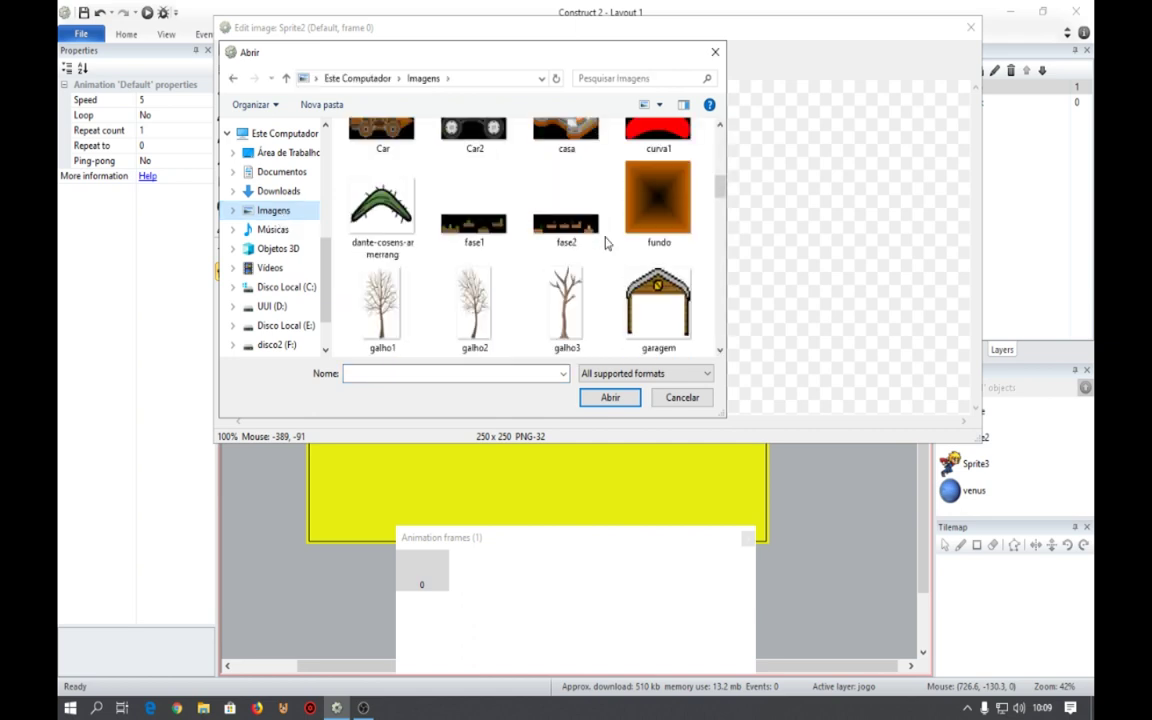
{"action": "scroll", "coordinate": [606, 242], "scroll_direction": "down", "scroll_amount": 5}
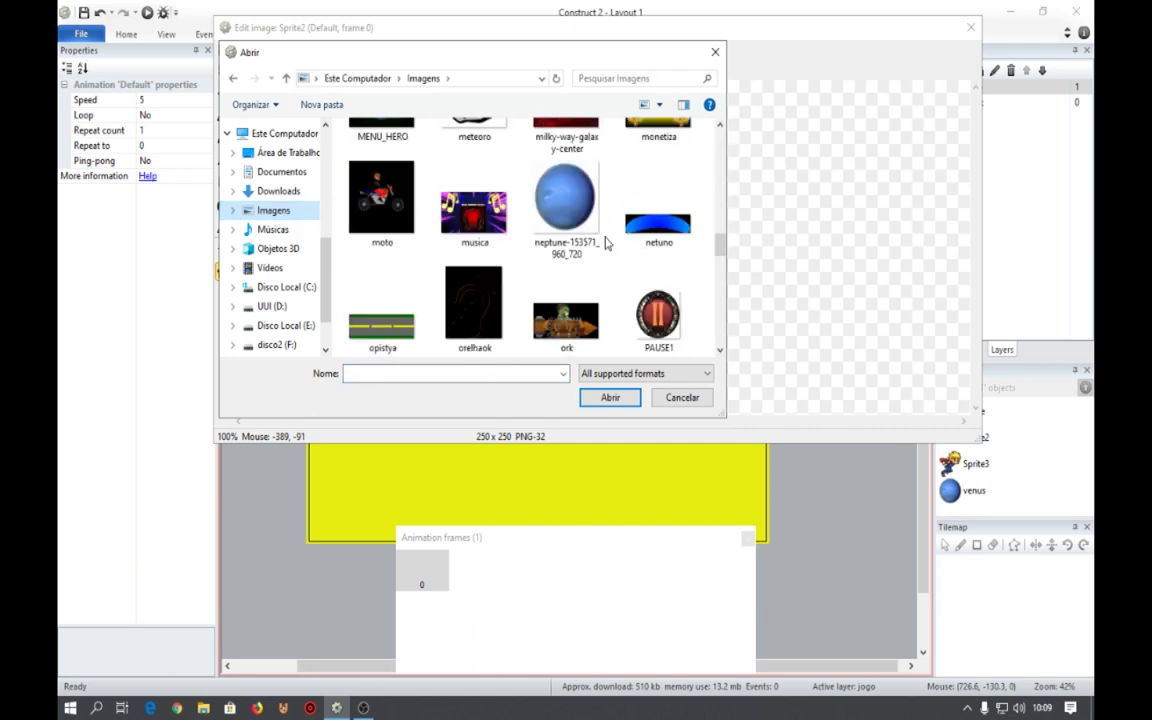
{"action": "double_click", "coordinate": [656, 230]}
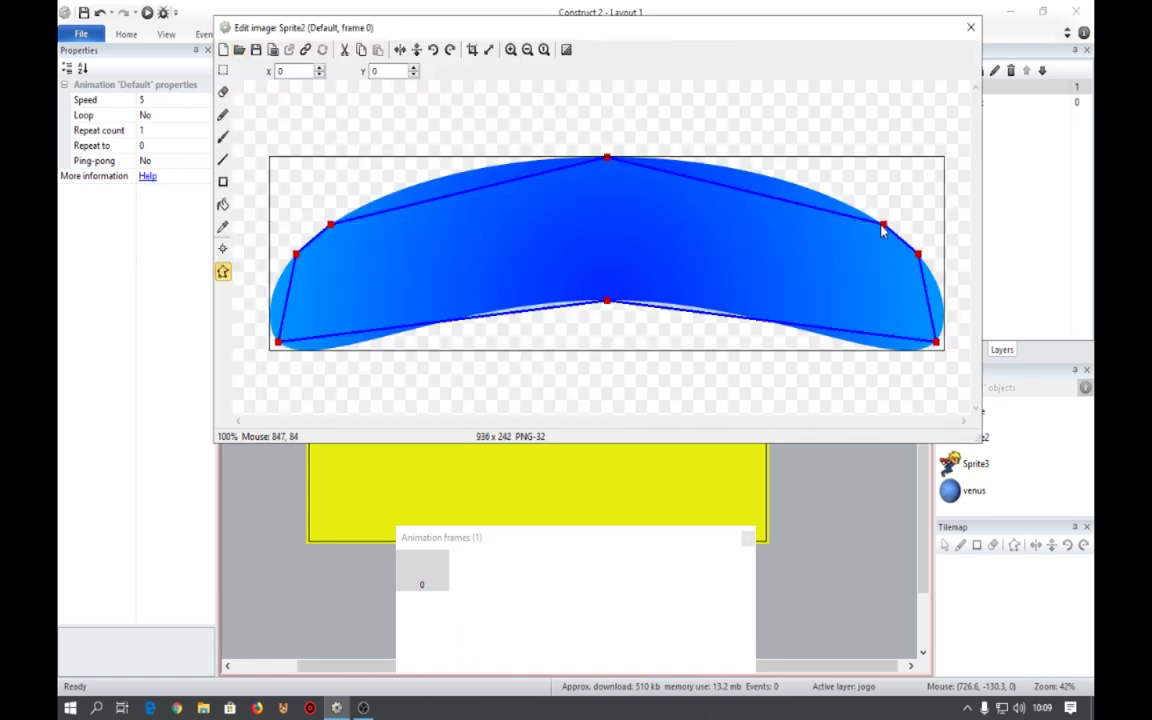
Move the arch's two upper-right collision points onto its curved edge and its inner upper-left point to 184, 46.
{"action": "left_click_drag", "start_coordinate": [883, 226], "coordinate": [794, 183]}
{"action": "left_click_drag", "start_coordinate": [917, 258], "coordinate": [917, 255]}
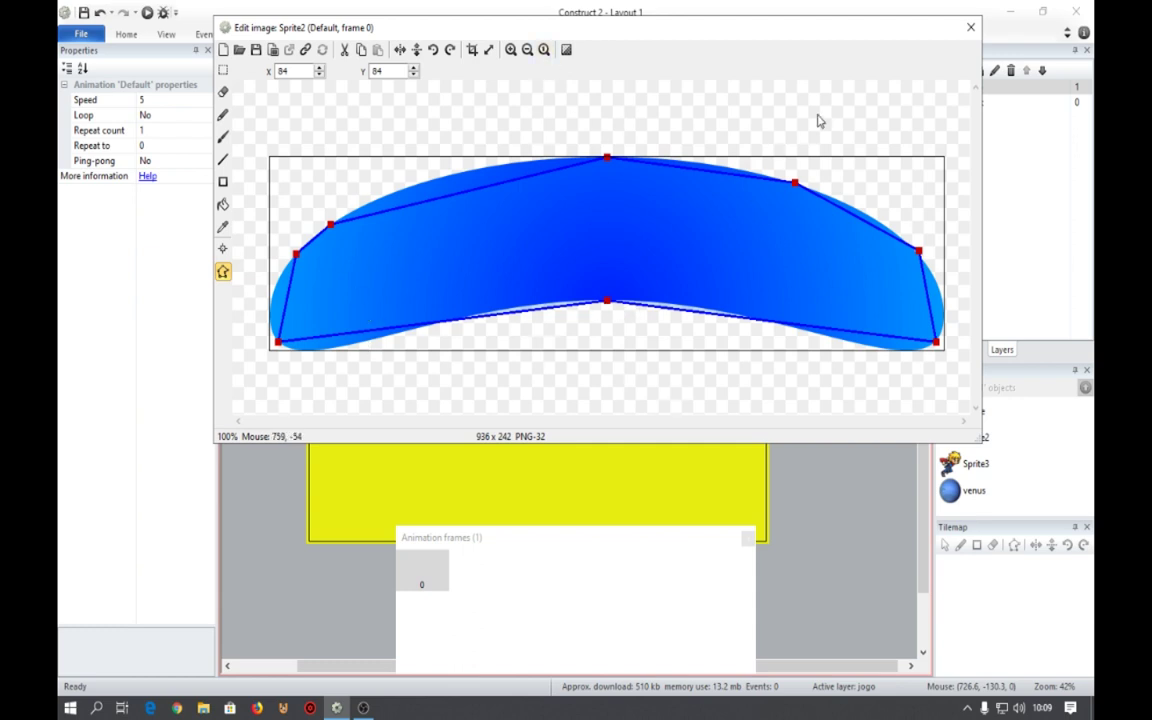
{"action": "left_click_drag", "start_coordinate": [333, 230], "coordinate": [403, 199]}
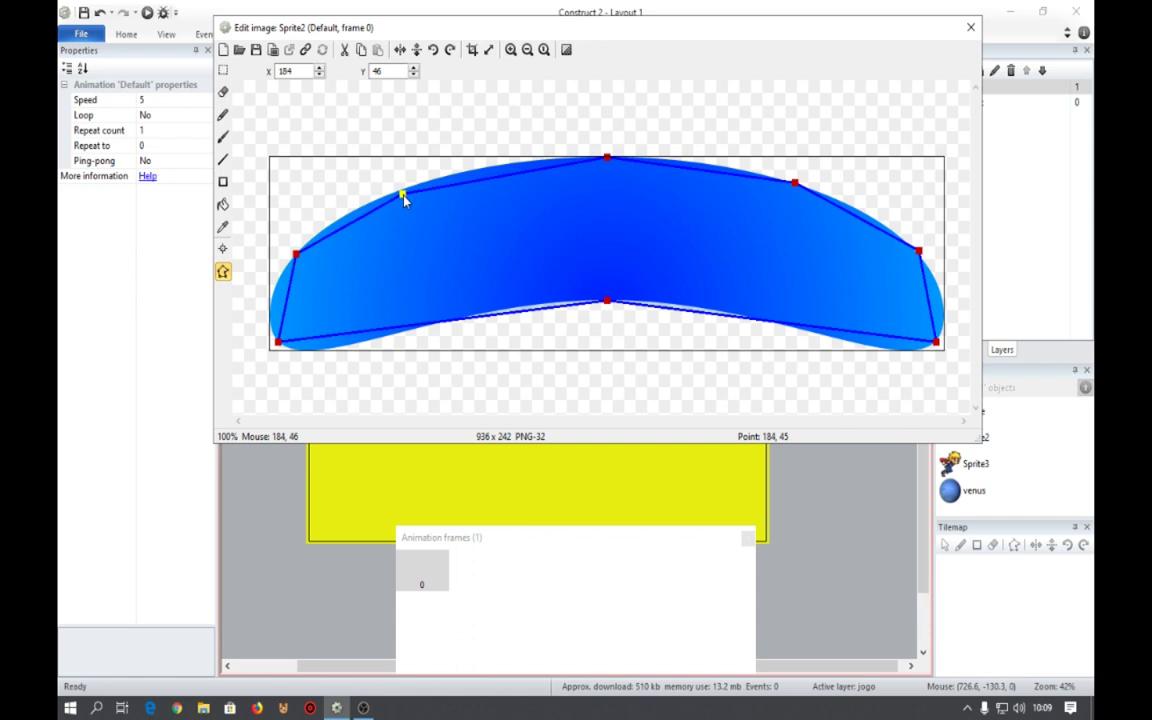
Add a collision point at 316, 10 on the arch's upper-left edge and raise the neighbouring point to 184, 41.
{"action": "right_click", "coordinate": [403, 199]}
{"action": "left_click", "coordinate": [457, 206]}
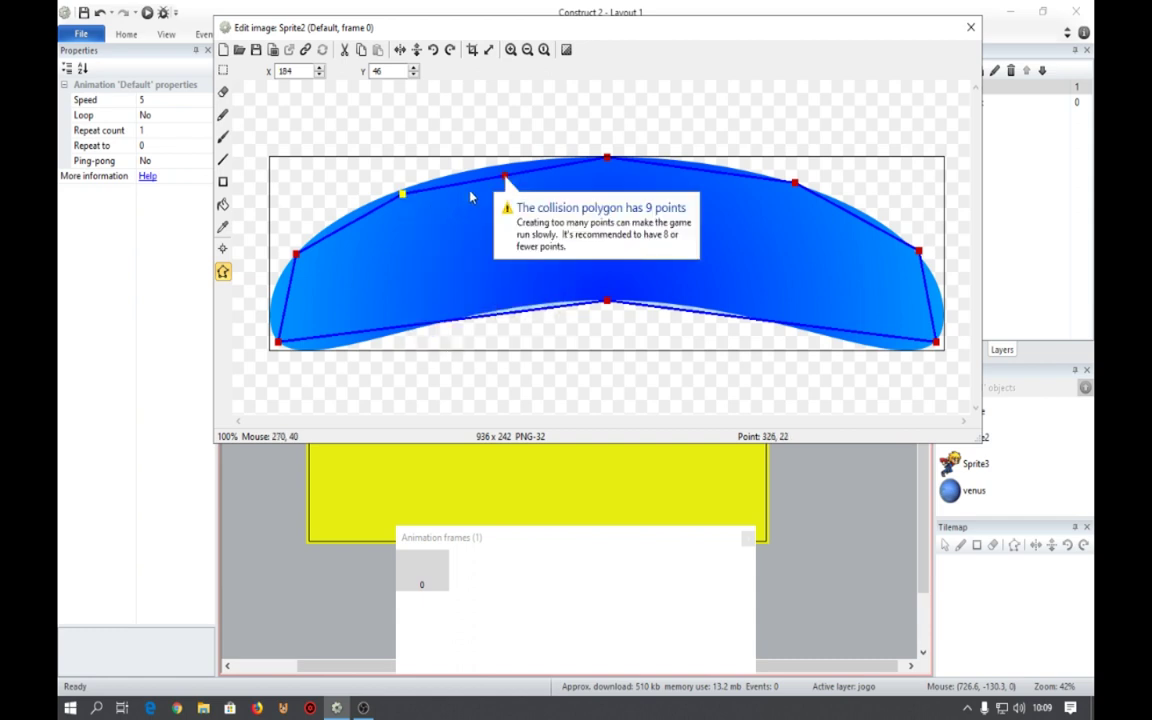
{"action": "left_click_drag", "start_coordinate": [506, 178], "coordinate": [500, 168]}
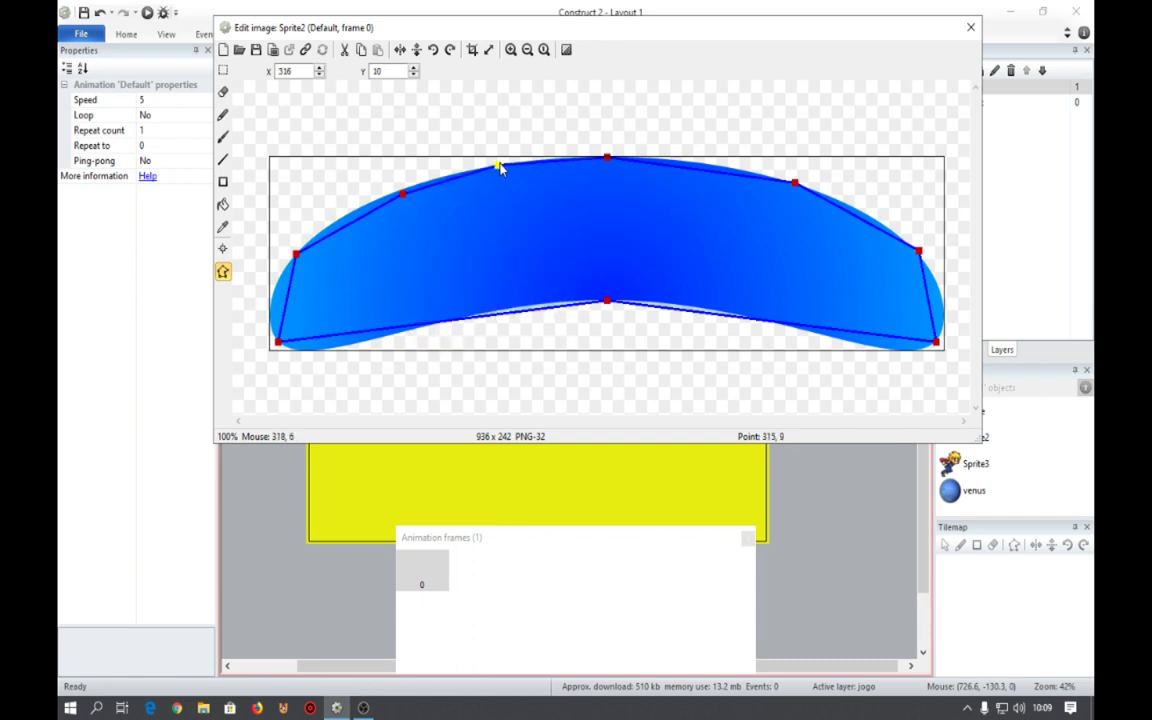
{"action": "double_click", "coordinate": [403, 196]}
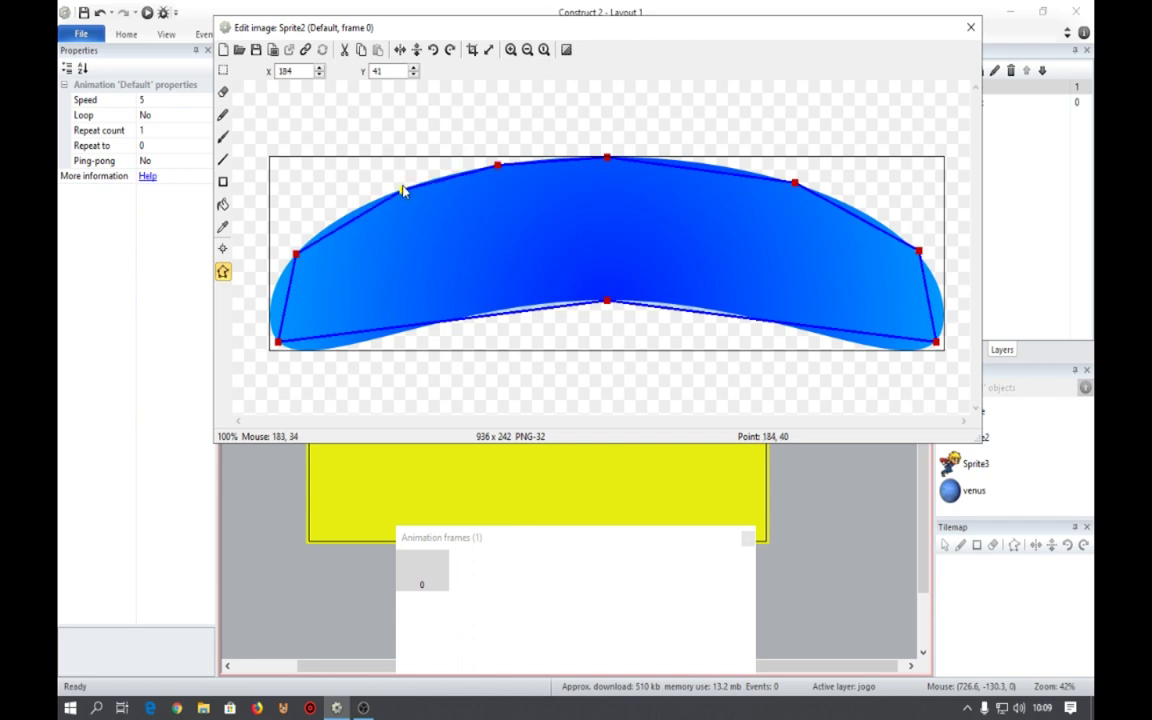
Add a collision point at 94, 76 on the arch's upper-left edge.
{"action": "right_click", "coordinate": [296, 257]}
{"action": "left_click", "coordinate": [323, 265]}
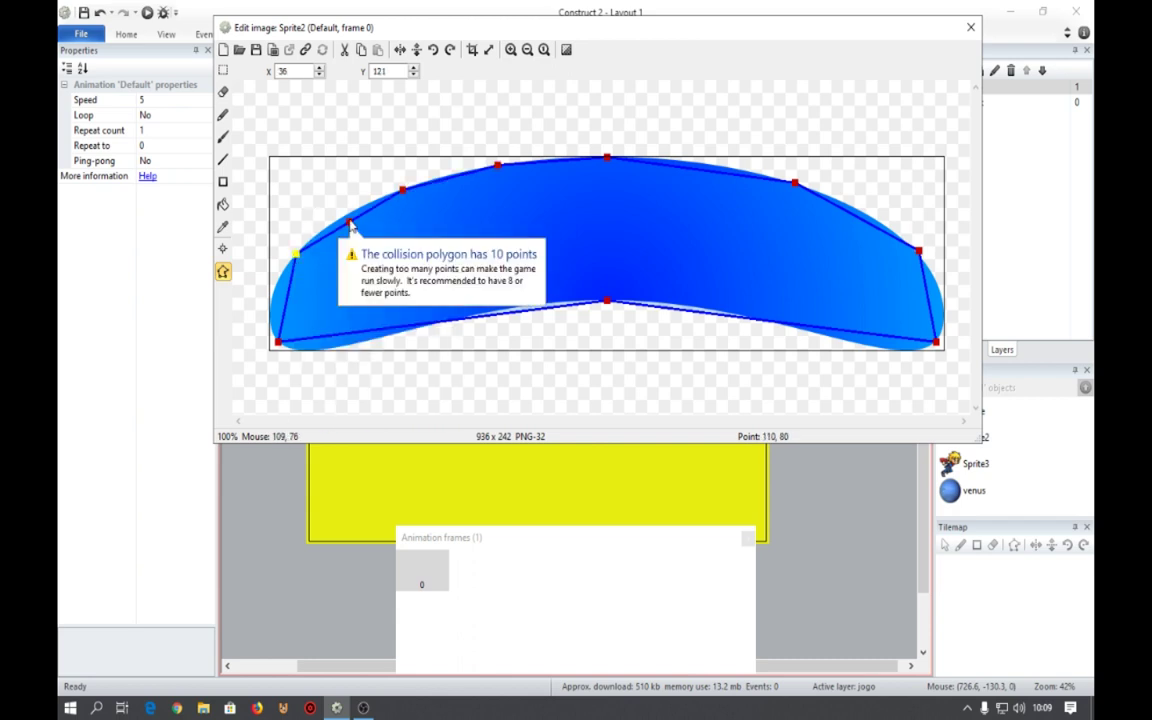
{"action": "left_click_drag", "start_coordinate": [349, 221], "coordinate": [338, 218]}
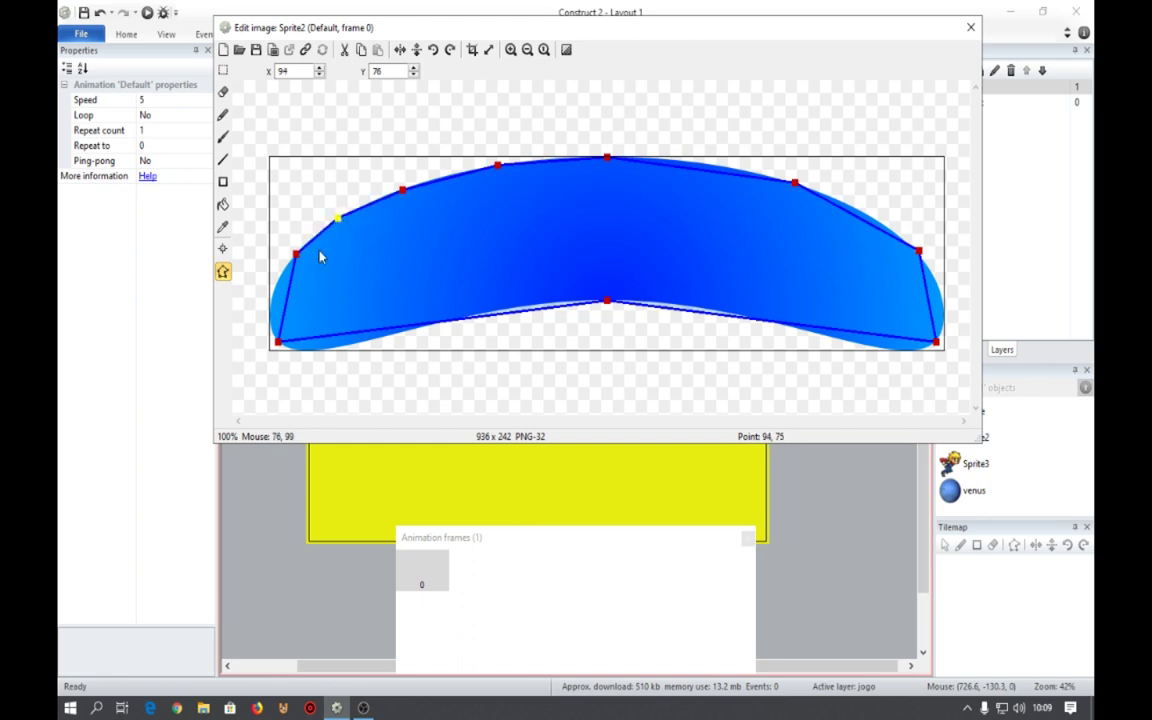
Add a collision point at 0, 180 on the arch's lower-left edge.
{"action": "left_click", "coordinate": [278, 342]}
{"action": "right_click", "coordinate": [279, 342]}
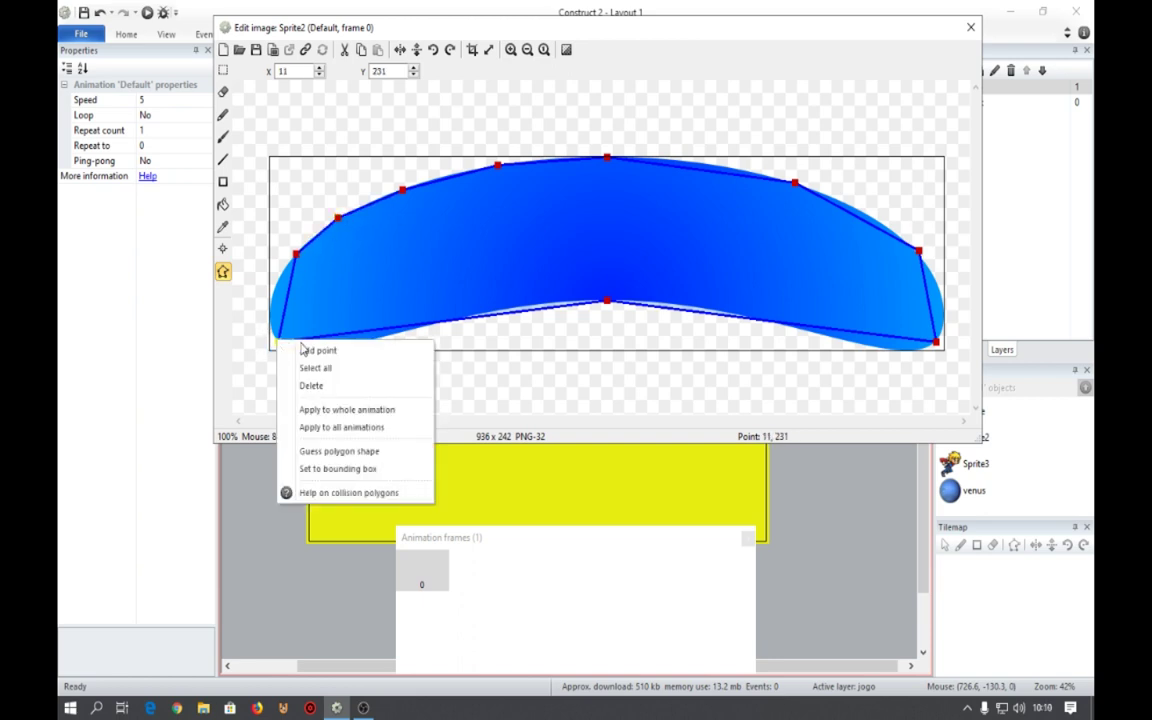
{"action": "left_click", "coordinate": [318, 350]}
{"action": "left_click_drag", "start_coordinate": [288, 302], "coordinate": [270, 304]}
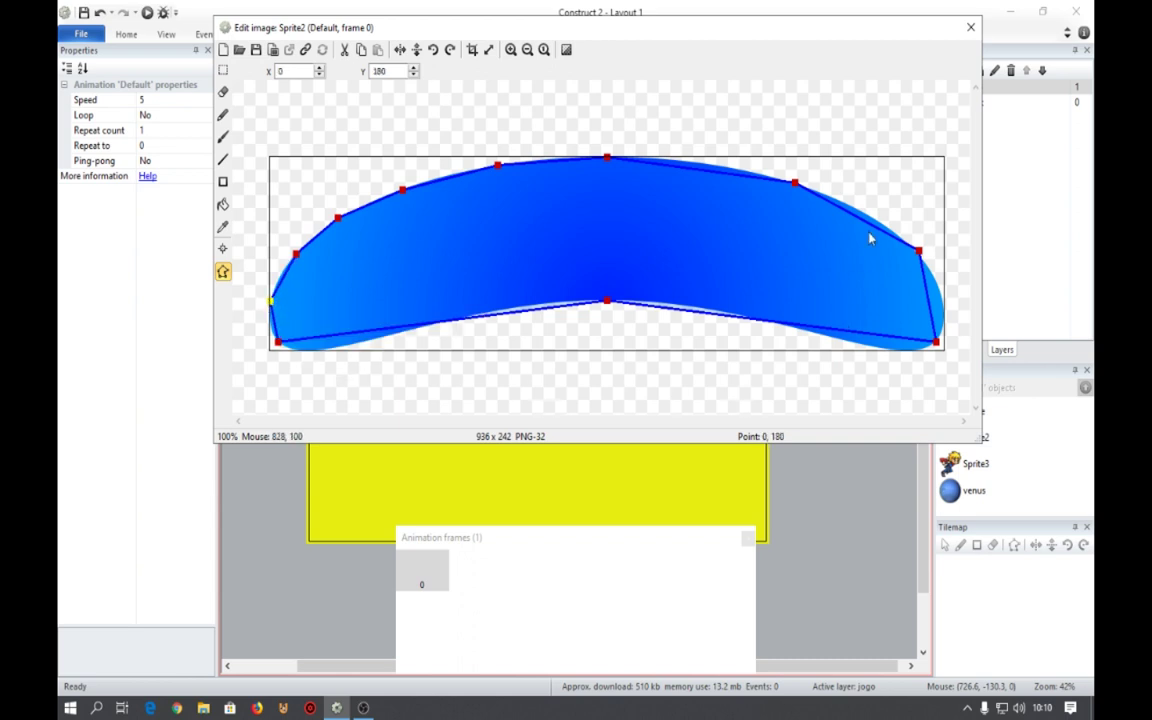
Add a collision point at 820, 68.5 on the arch's upper-right edge.
{"action": "right_click", "coordinate": [796, 184]}
{"action": "left_click", "coordinate": [834, 195]}
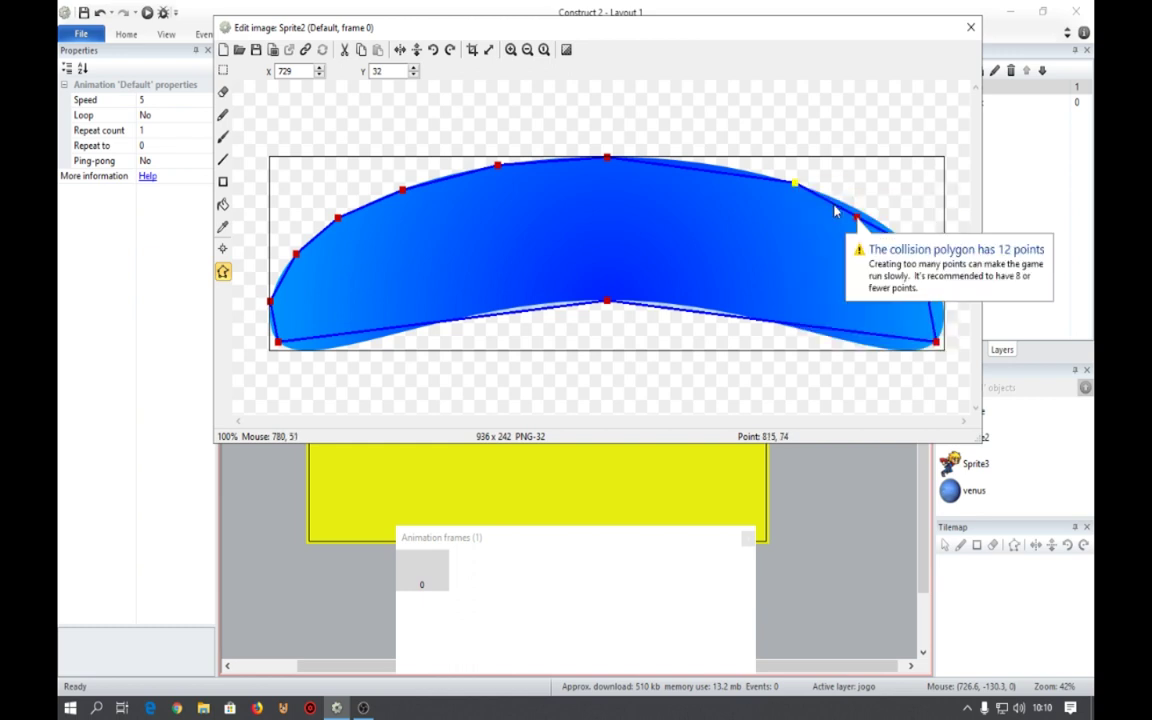
{"action": "left_click", "coordinate": [860, 216]}
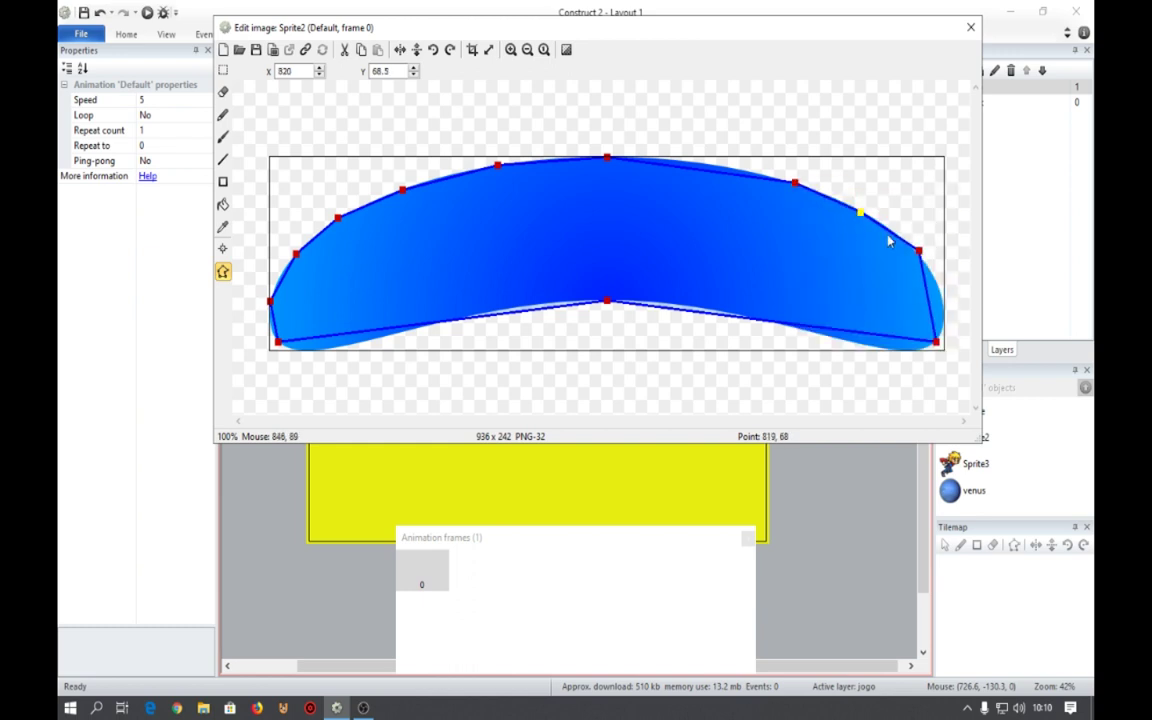
Add a collision point at 936, 186 on the arch's right edge and lower the bottom-left point to 10, 237.
{"action": "right_click", "coordinate": [919, 251]}
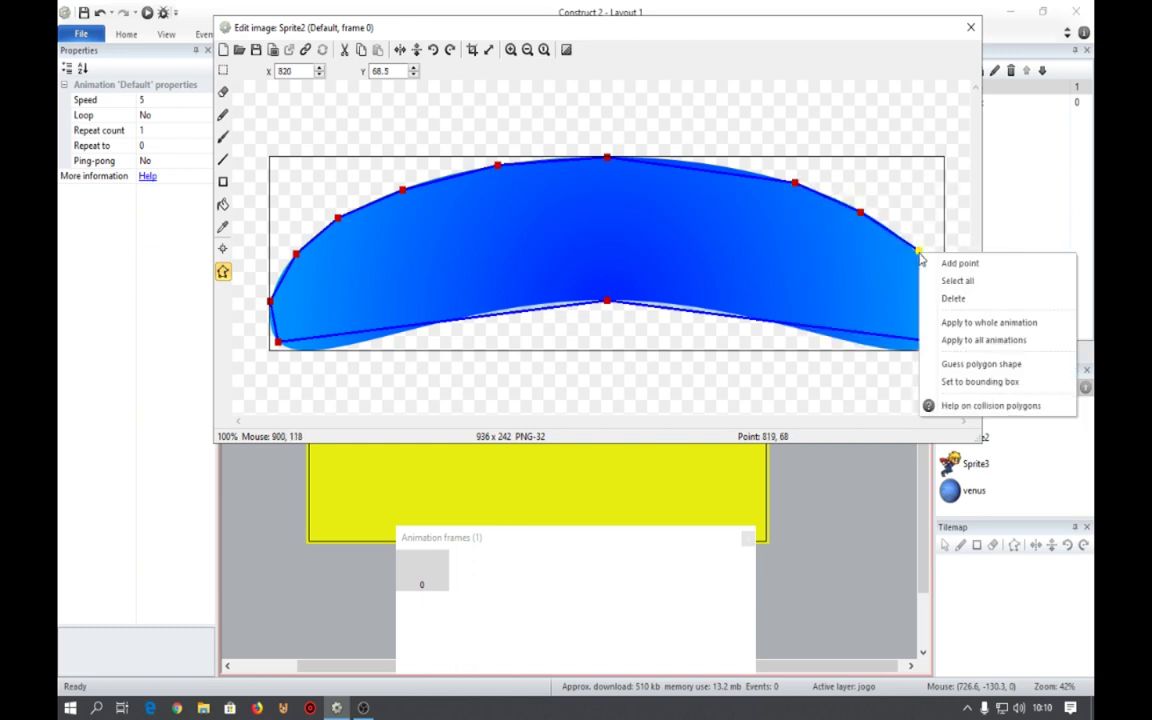
{"action": "left_click", "coordinate": [956, 260]}
{"action": "left_click_drag", "start_coordinate": [926, 298], "coordinate": [951, 312]}
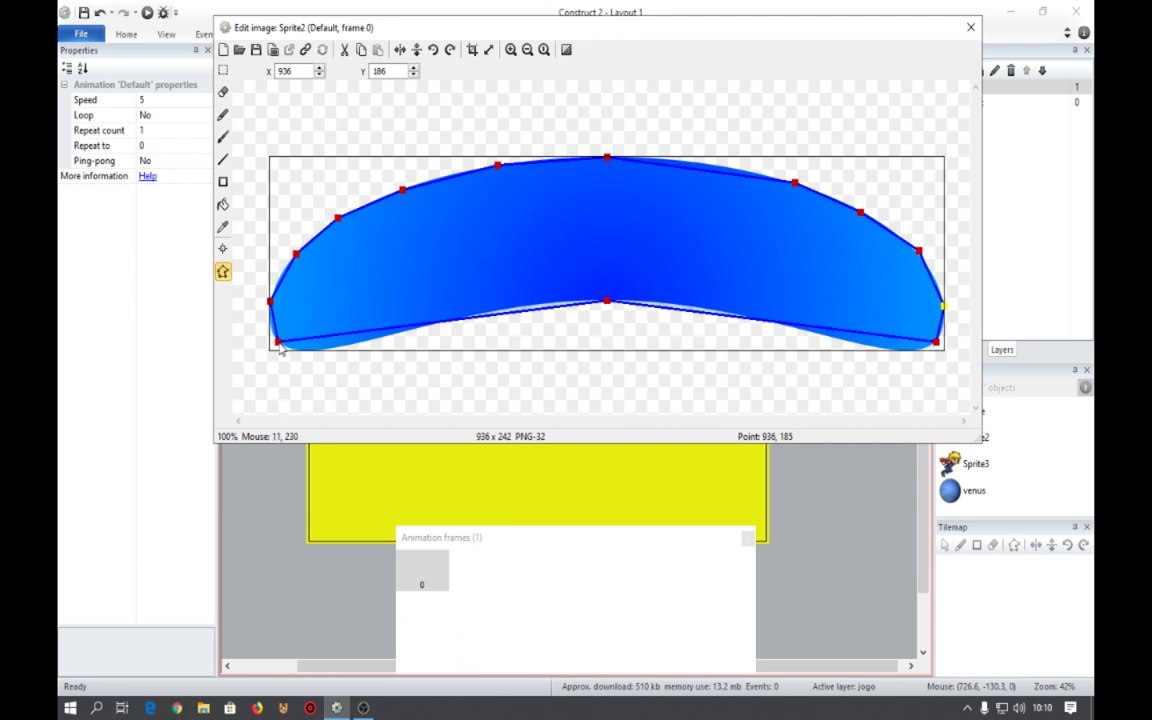
{"action": "left_click_drag", "start_coordinate": [281, 347], "coordinate": [281, 352]}
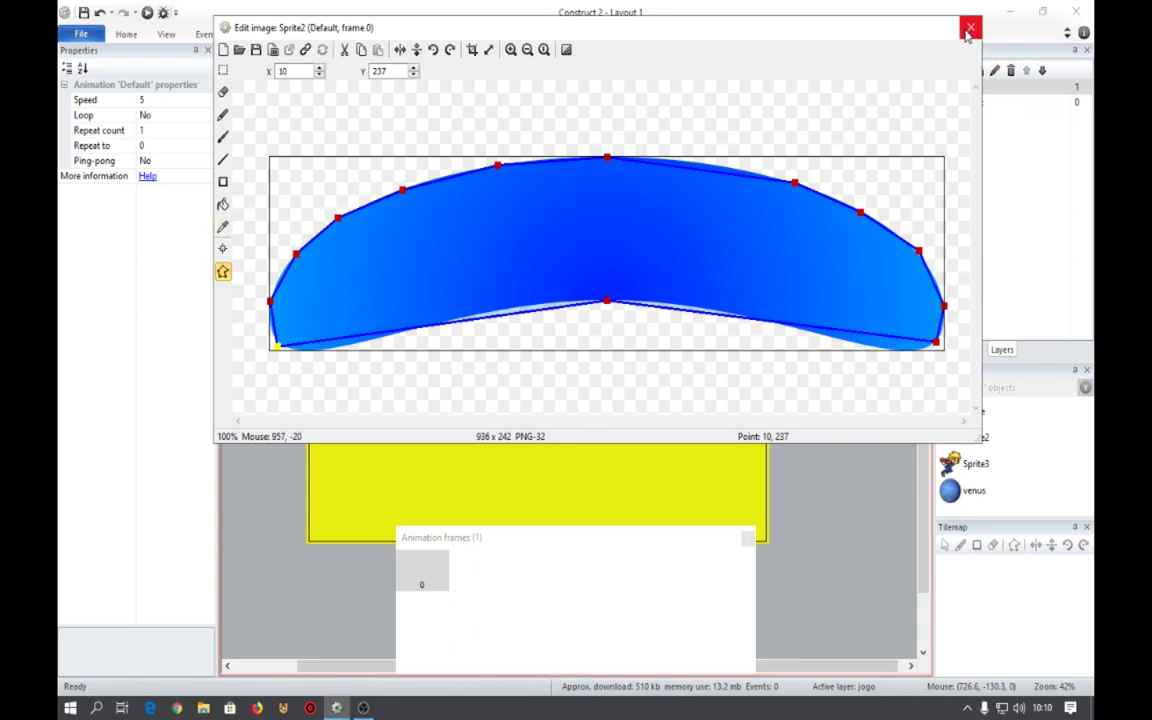
Add a collision point at 598.5, 7 on the arch's upper edge, right of its apex, and close the image editor.
{"action": "right_click", "coordinate": [607, 159]}
{"action": "left_click", "coordinate": [648, 166]}
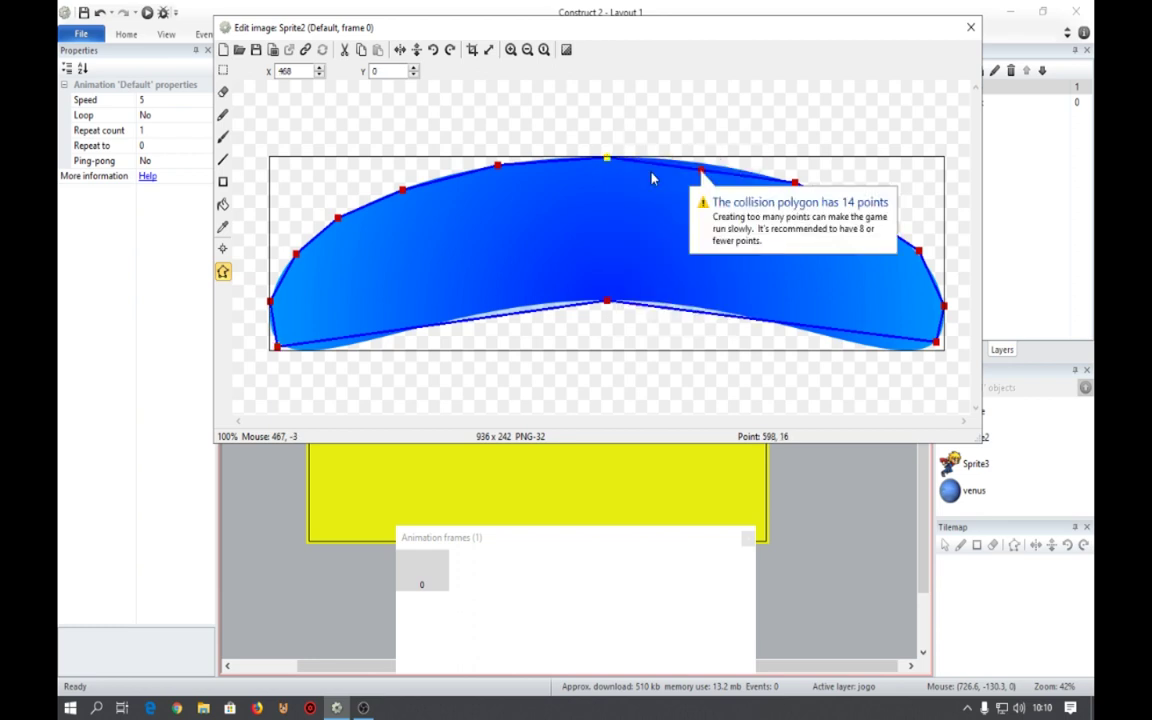
{"action": "left_click_drag", "start_coordinate": [703, 172], "coordinate": [702, 164]}
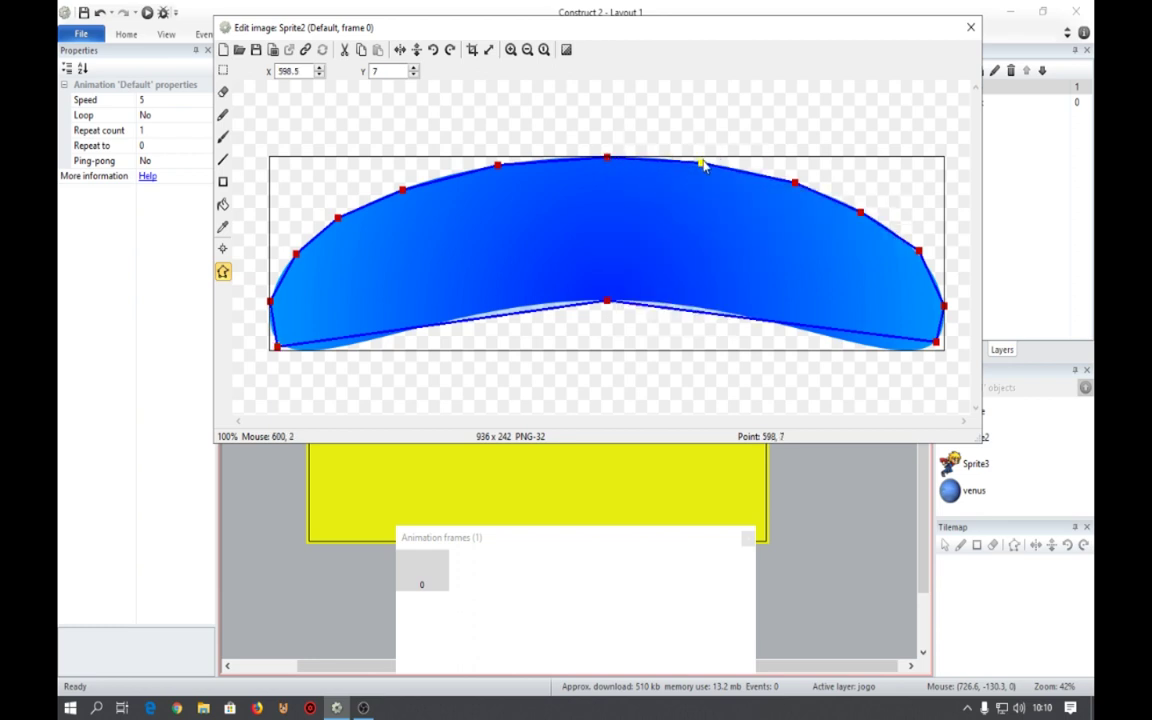
{"action": "left_click", "coordinate": [974, 28]}
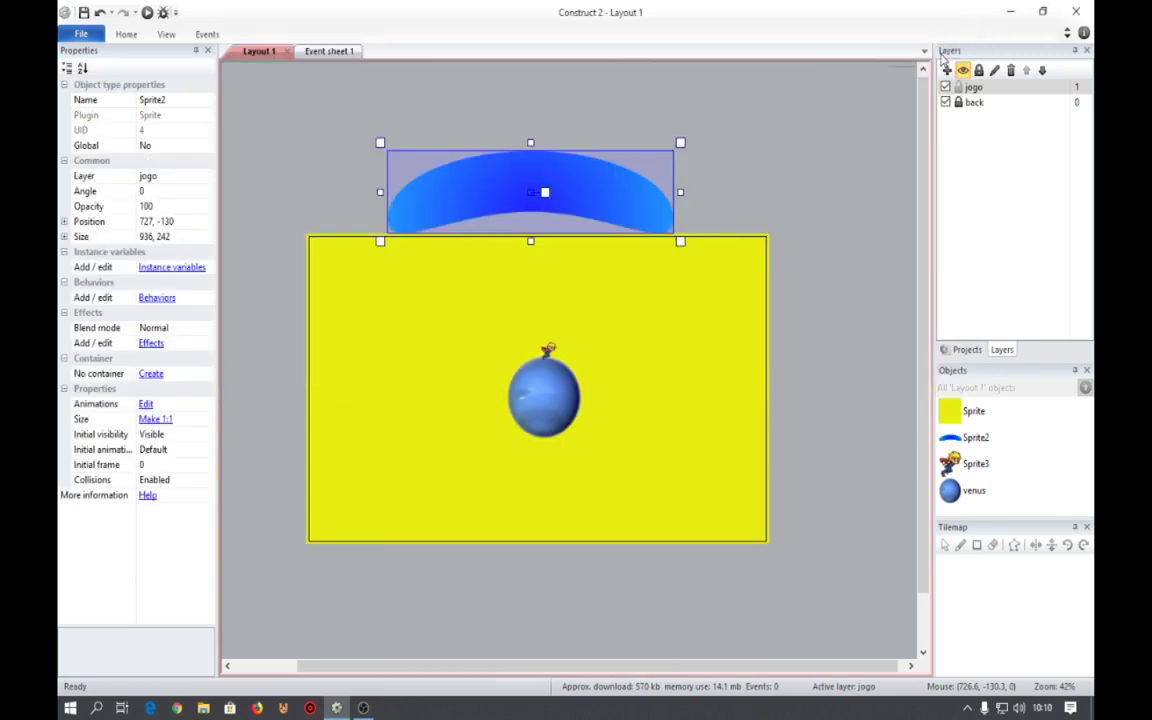
Scale the arch proportionally to about 221 by 57 and place it just above the character at about 783, 281.
{"action": "left_click_drag", "start_coordinate": [619, 208], "coordinate": [631, 290]}
{"action": "left_click_drag", "start_coordinate": [394, 246], "coordinate": [537, 329], "text": "shift"}
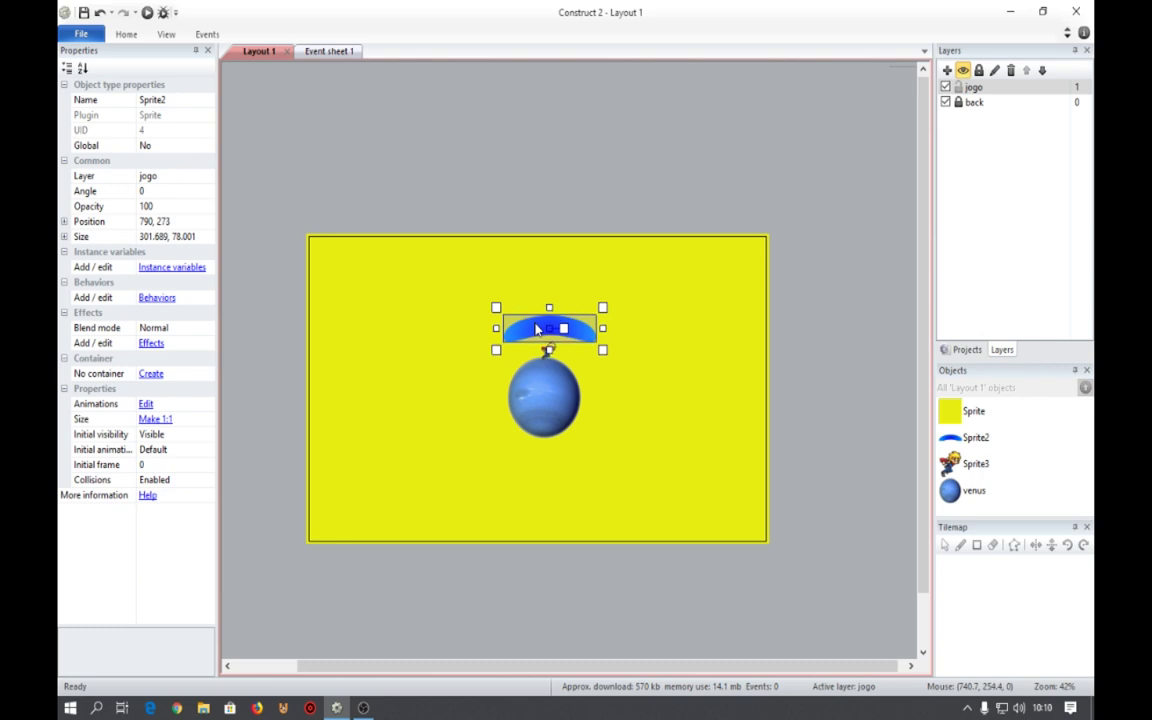
{"action": "left_click_drag", "start_coordinate": [496, 307], "coordinate": [553, 330], "text": "shift"}
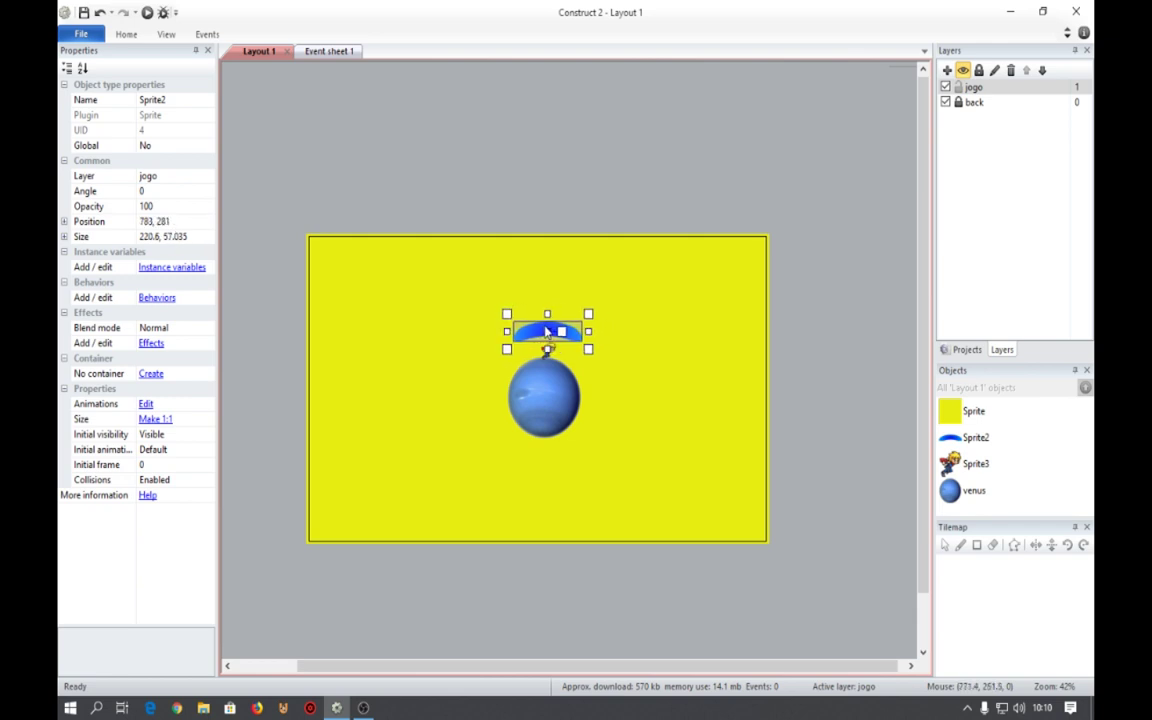
Place three copies of the arch below, right and left of the planet, rotated to 180, 90 and 270 degrees respectively.
{"action": "left_click_drag", "start_coordinate": [546, 332], "coordinate": [541, 462]}
{"action": "left_click", "coordinate": [545, 328]}
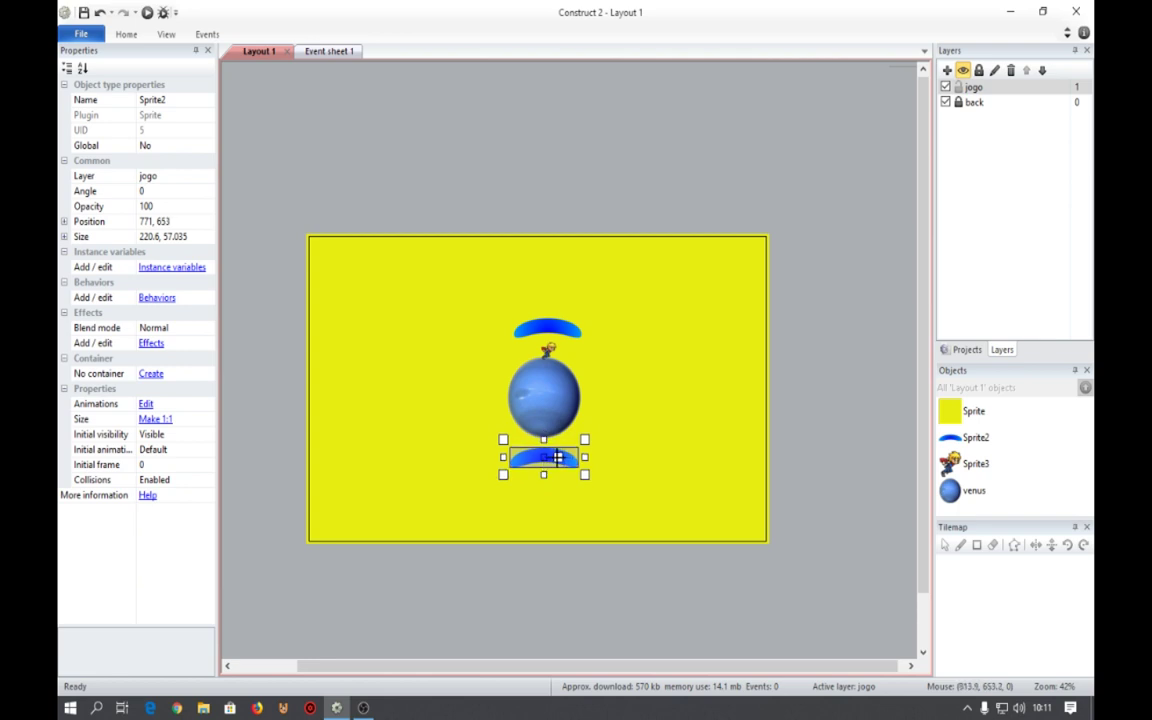
{"action": "left_click_drag", "start_coordinate": [557, 458], "coordinate": [630, 442]}
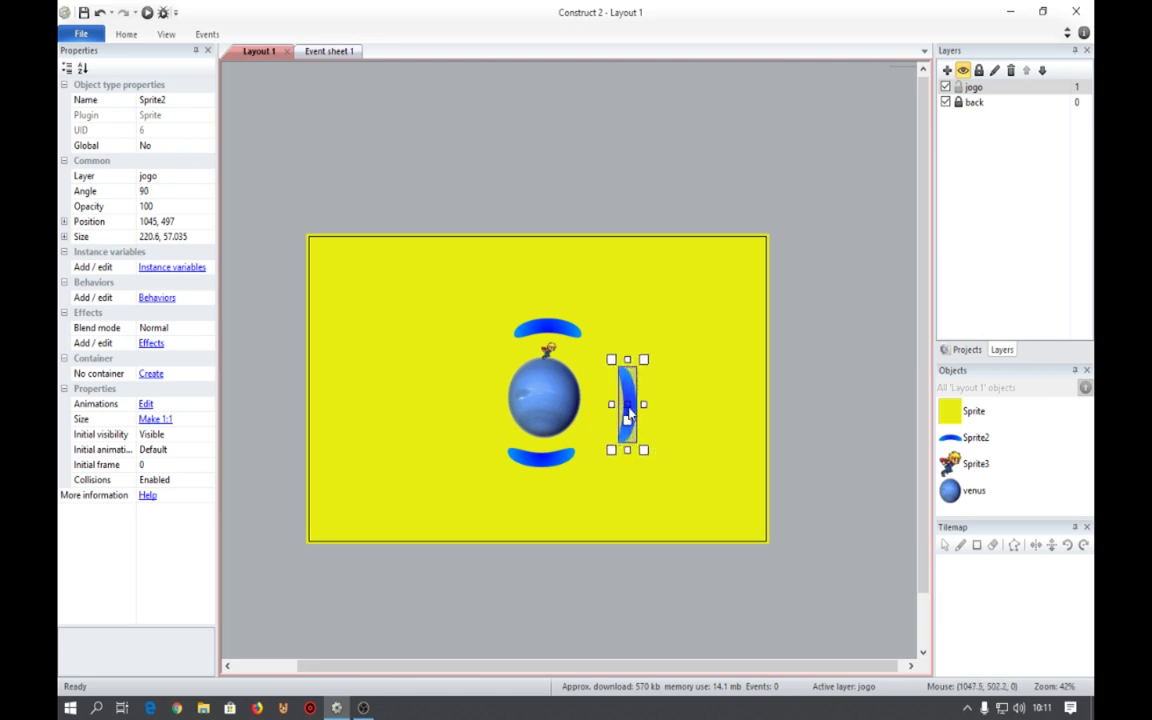
{"action": "left_click_drag", "start_coordinate": [627, 414], "coordinate": [468, 345], "text": "ctrl"}
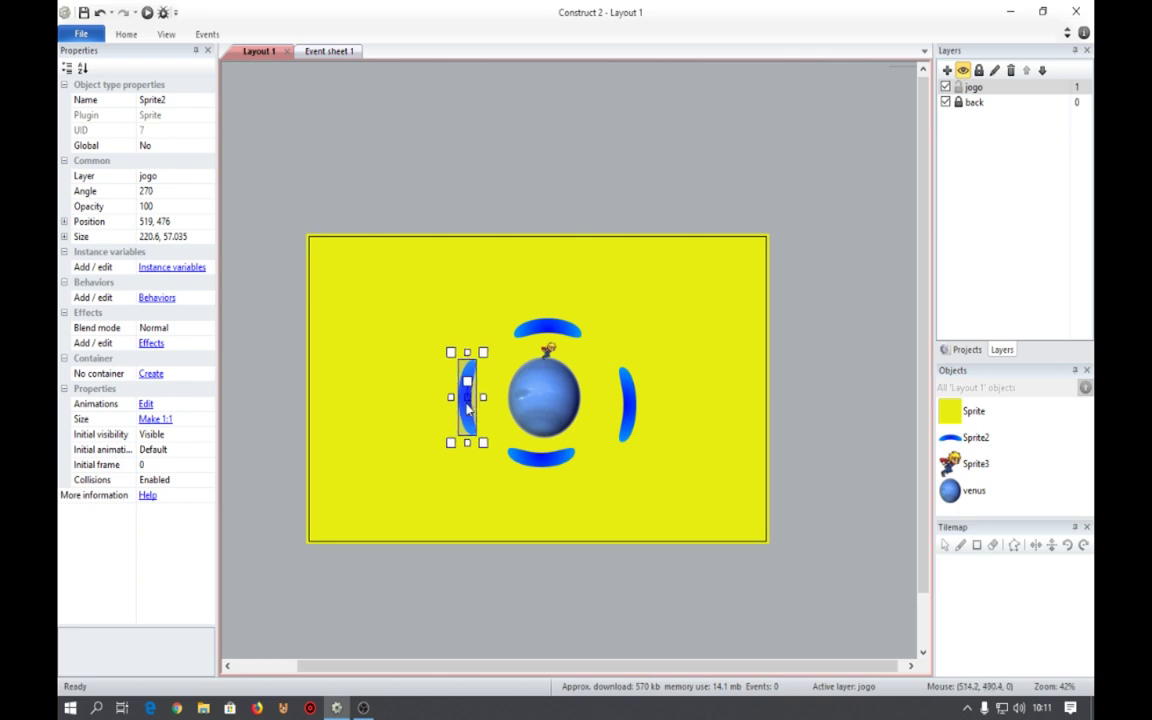
Move the left and right arches inward, closer to the planet.
{"action": "left_click_drag", "start_coordinate": [468, 408], "coordinate": [486, 403]}
{"action": "left_click_drag", "start_coordinate": [629, 405], "coordinate": [607, 405]}
{"action": "left_click", "coordinate": [807, 417]}
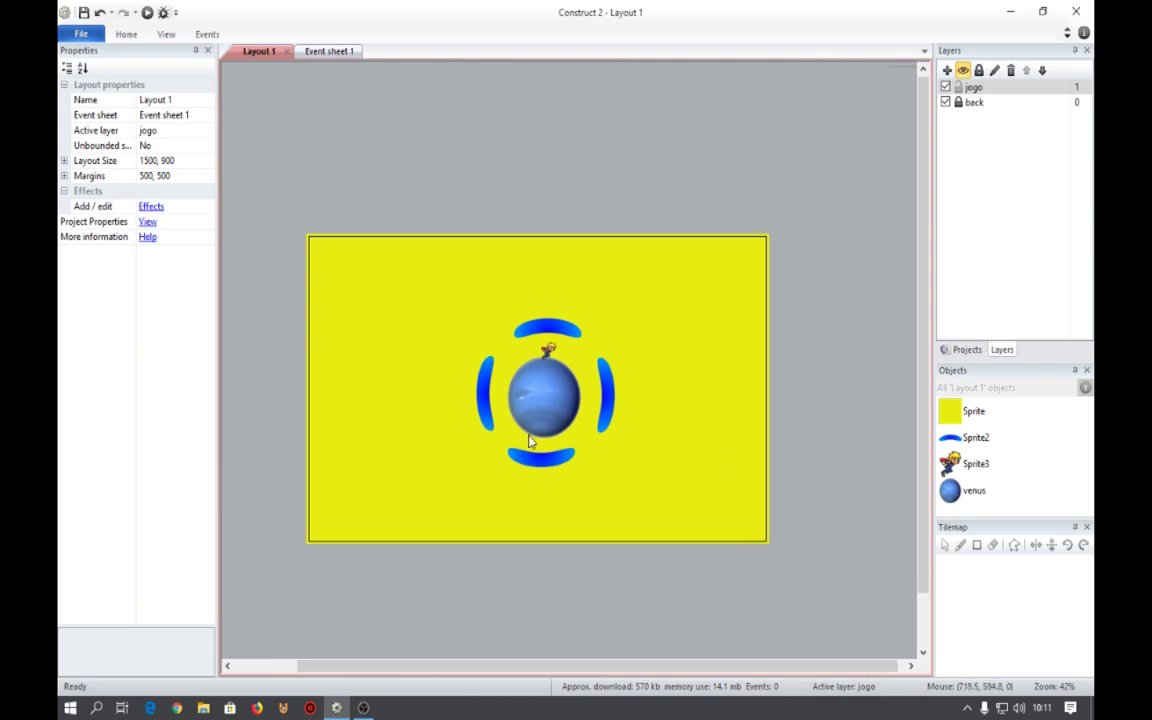
Shift the planet slightly to 782, 470 to centre it between the four arches.
{"action": "scroll", "coordinate": [530, 438], "scroll_direction": "up", "scroll_amount": 3, "text": "ctrl"}
{"action": "scroll", "coordinate": [530, 440], "scroll_direction": "up", "scroll_amount": 1, "text": "ctrl"}
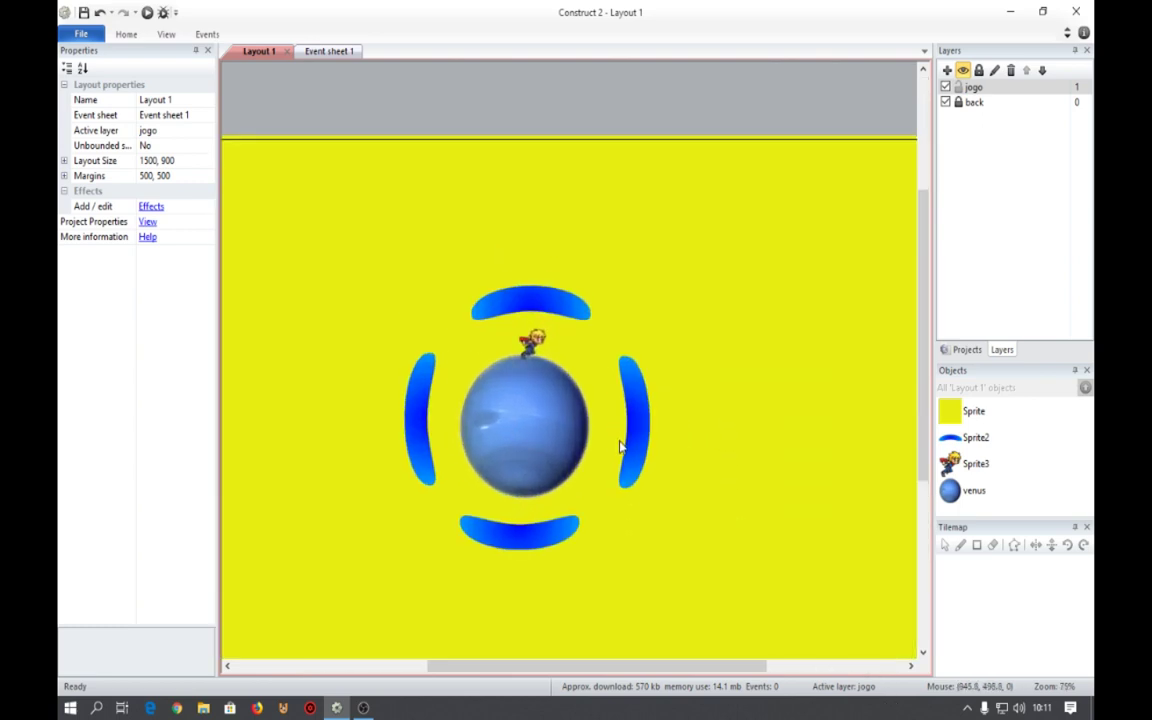
{"action": "left_click", "coordinate": [520, 443]}
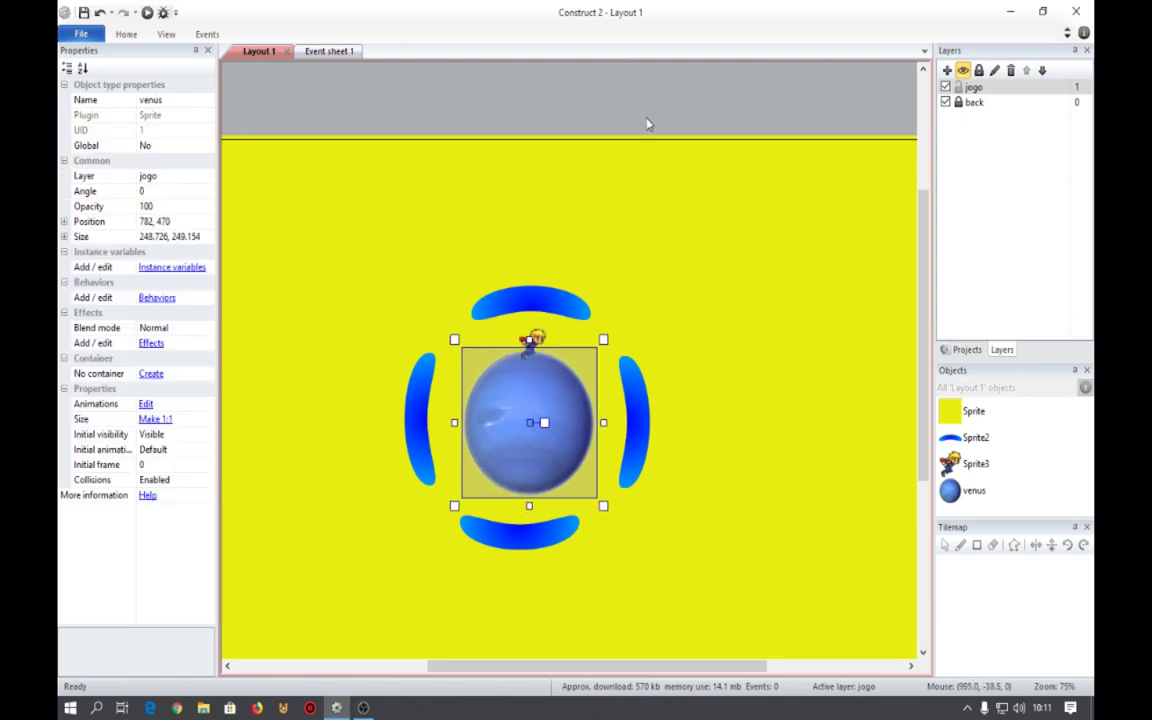
{"action": "left_click", "coordinate": [560, 352]}
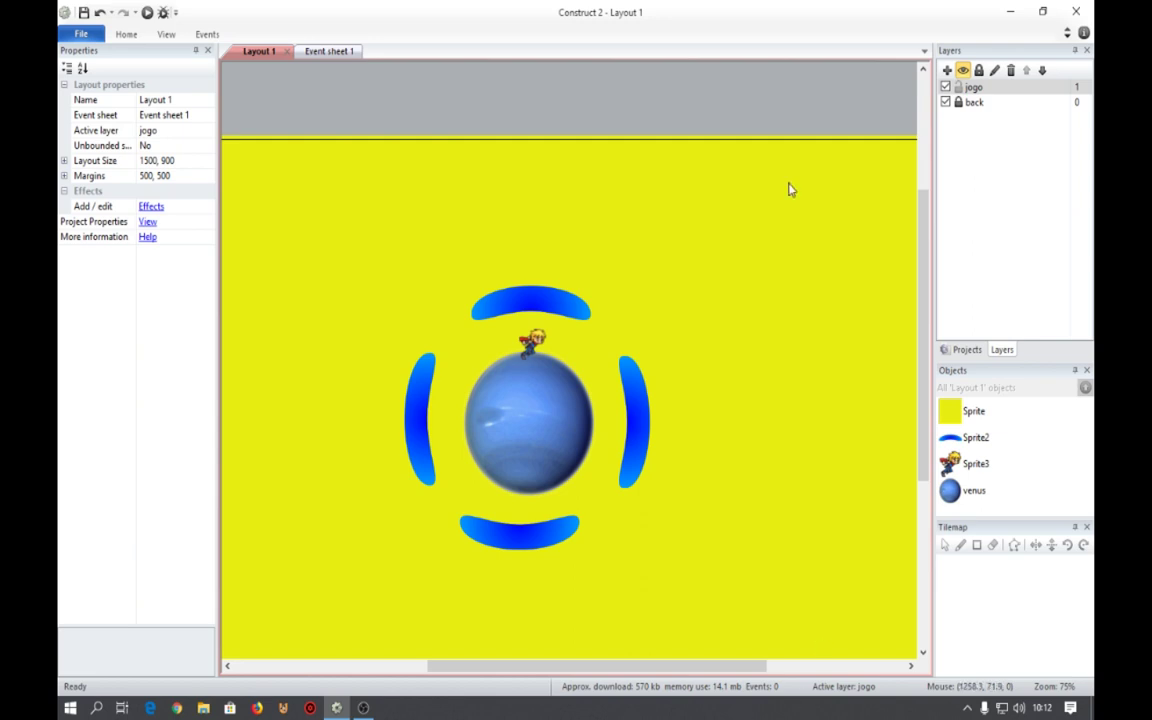
Copy the four arches outward to about 785, 184; 762, 733; 1059, 462 and 498, 464, forming a second ring of platforms.
{"action": "scroll", "coordinate": [553, 231], "scroll_direction": "down", "scroll_amount": 4, "text": "ctrl"}
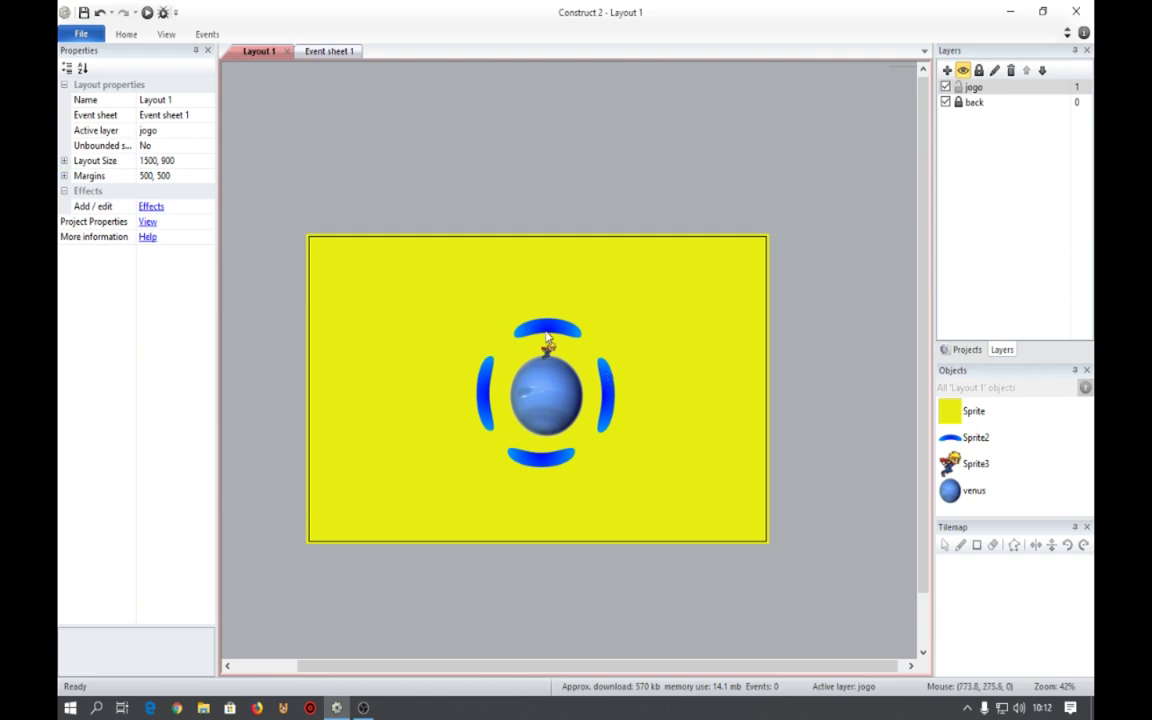
{"action": "left_click_drag", "start_coordinate": [548, 340], "coordinate": [548, 300], "text": "ctrl"}
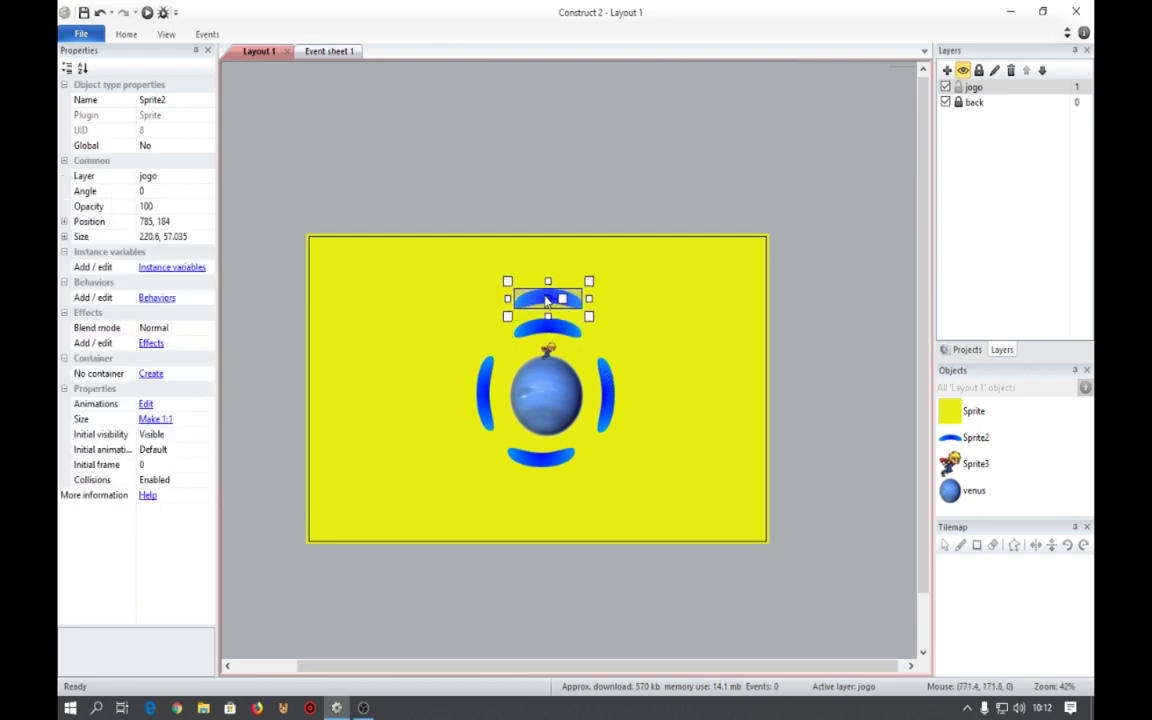
{"action": "left_click", "coordinate": [542, 469]}
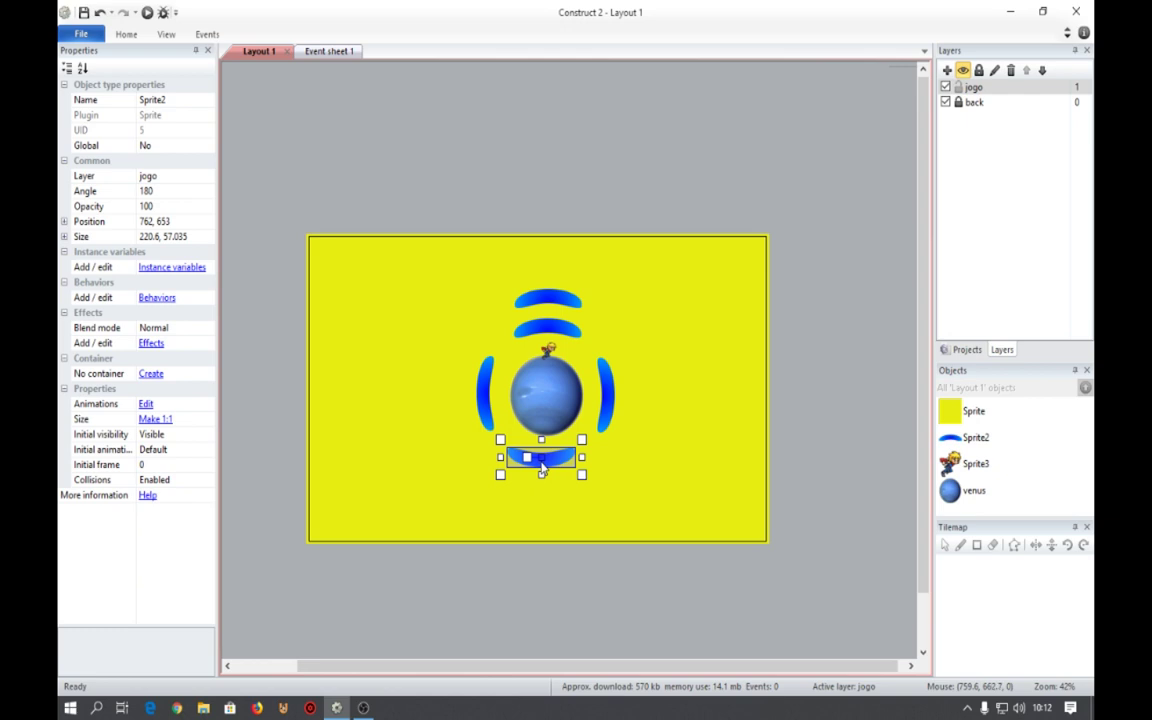
{"action": "left_click_drag", "start_coordinate": [542, 469], "coordinate": [542, 496], "text": "ctrl"}
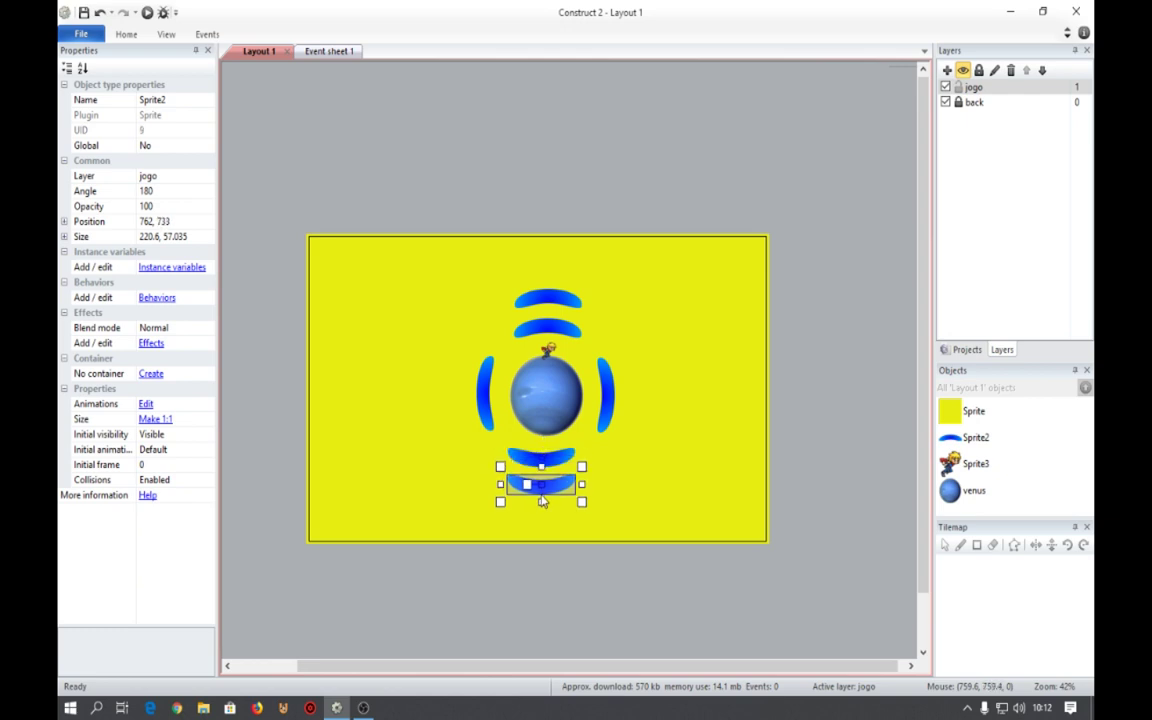
{"action": "left_click", "coordinate": [604, 411]}
{"action": "left_click_drag", "start_coordinate": [606, 411], "coordinate": [636, 410], "text": "ctrl"}
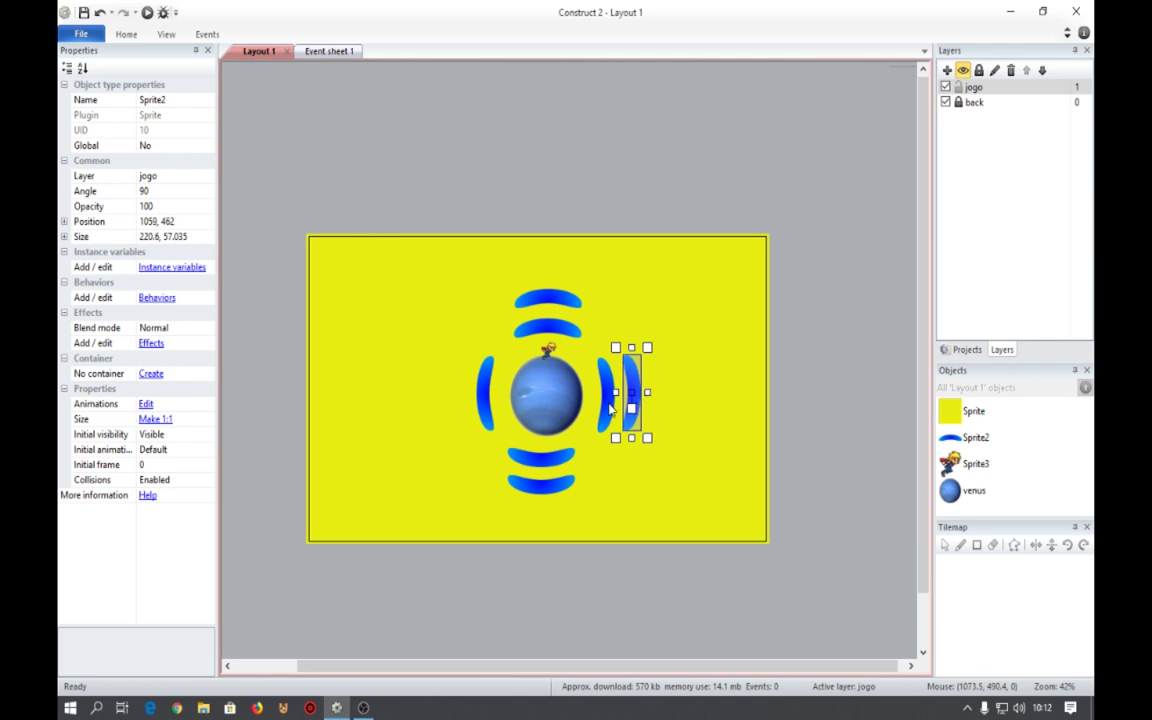
{"action": "left_click_drag", "start_coordinate": [478, 404], "coordinate": [452, 404], "text": "ctrl"}
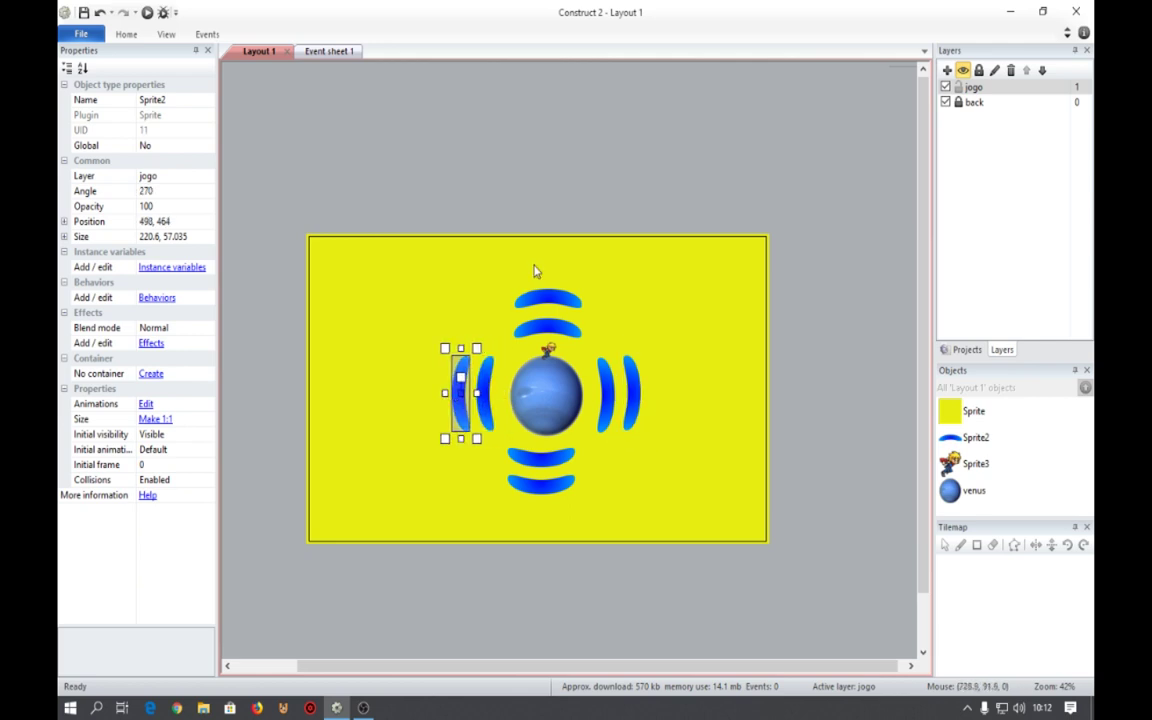
{"action": "left_click", "coordinate": [578, 189]}
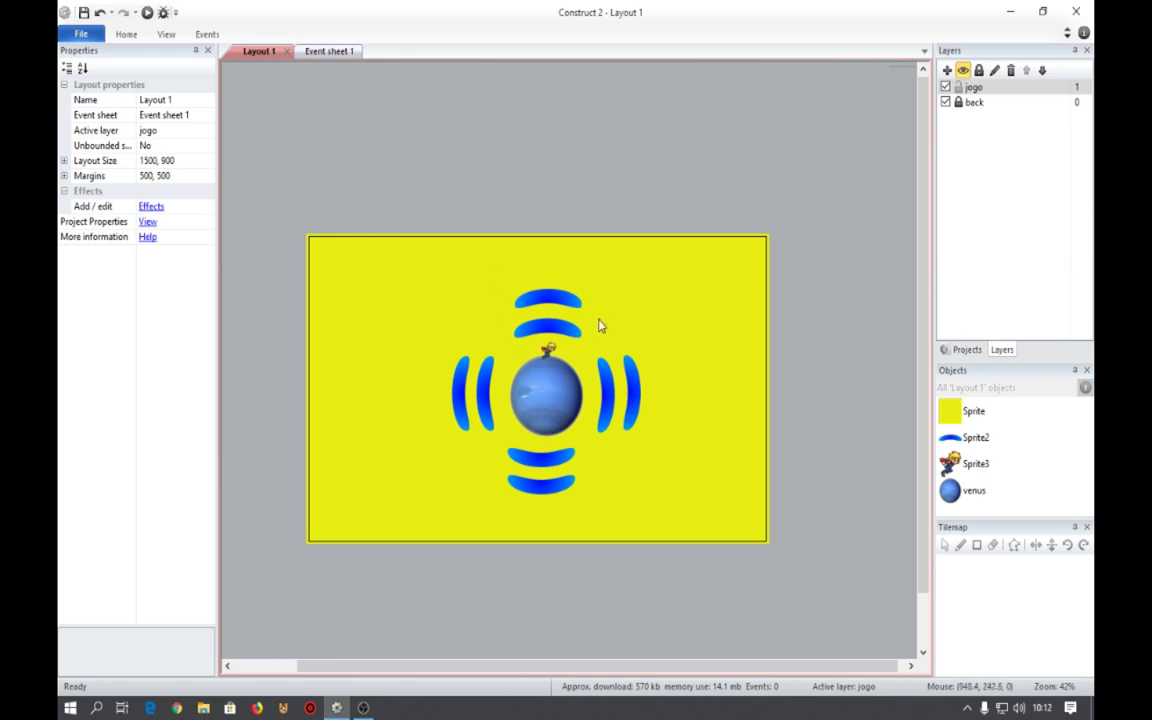
Rename the planet sprite as netuno.
{"action": "scroll", "coordinate": [591, 342], "scroll_direction": "up", "scroll_amount": 4, "text": "ctrl"}
{"action": "scroll", "coordinate": [591, 346], "scroll_direction": "down", "scroll_amount": 2, "text": "ctrl"}
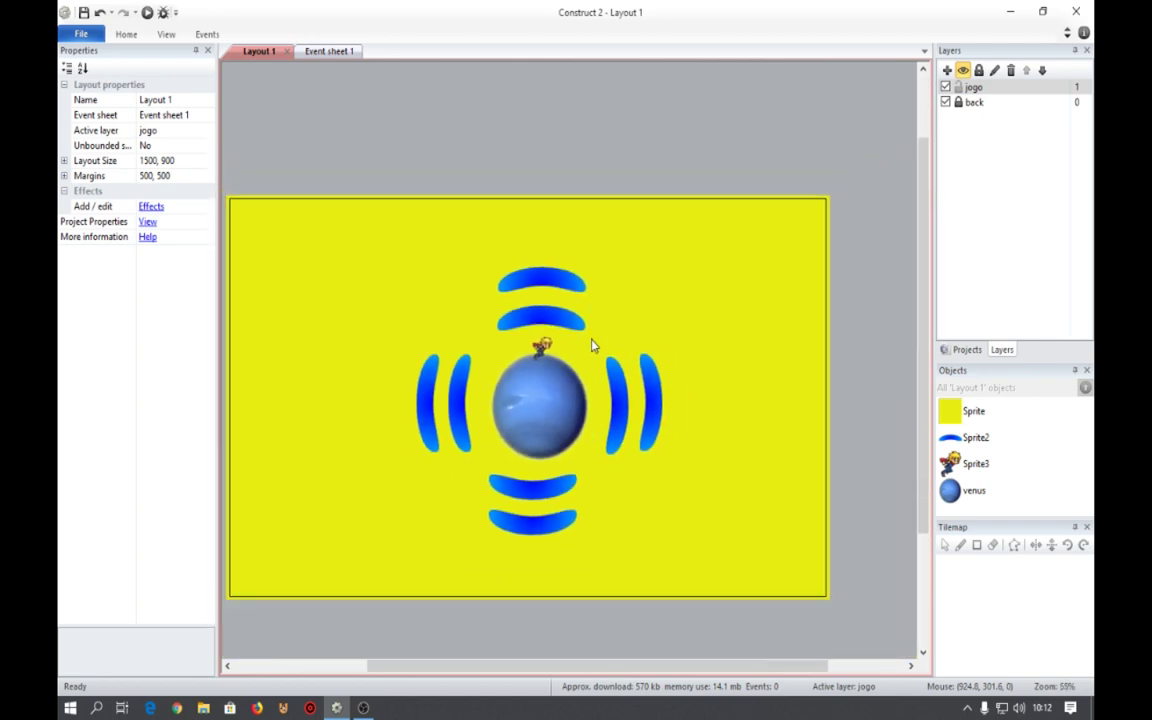
{"action": "scroll", "coordinate": [591, 346], "scroll_direction": "down", "scroll_amount": 1, "text": "ctrl"}
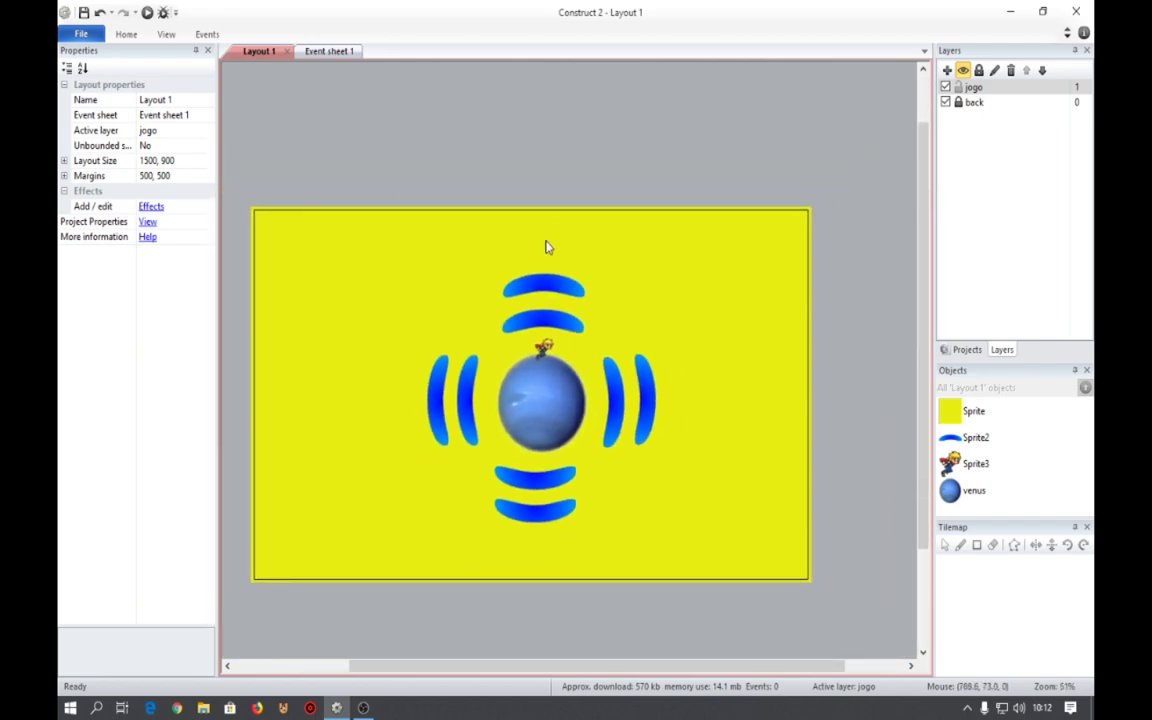
{"action": "left_click", "coordinate": [547, 403]}
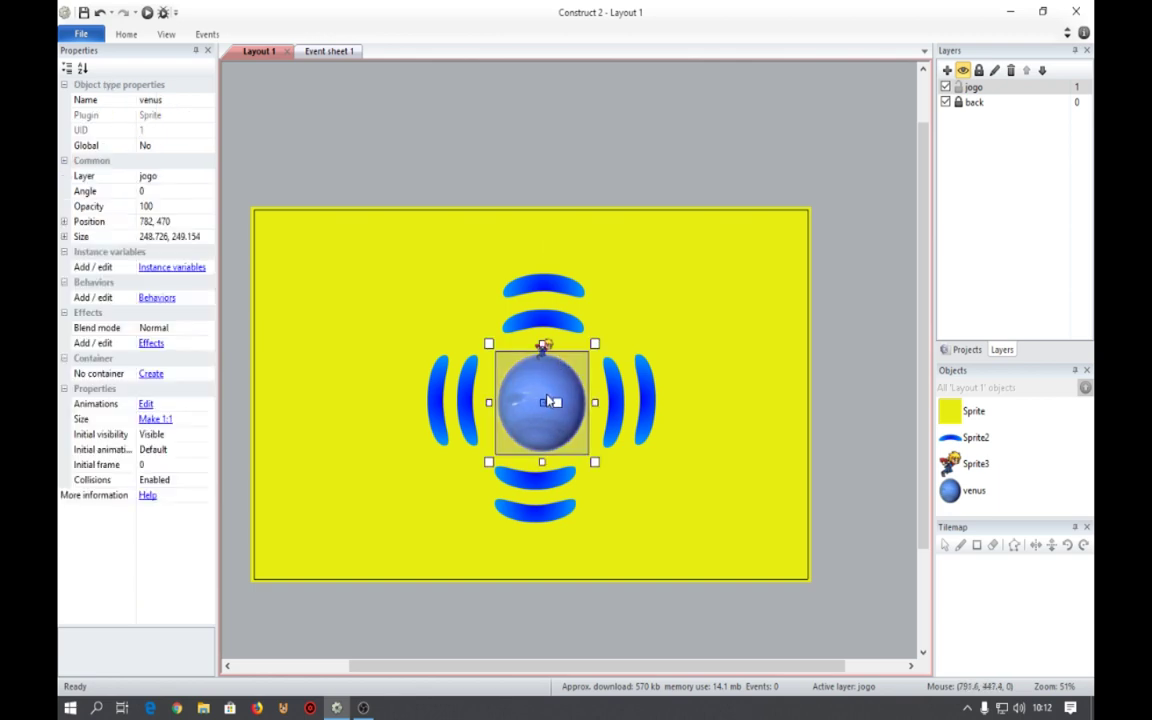
{"action": "left_click", "coordinate": [185, 100]}
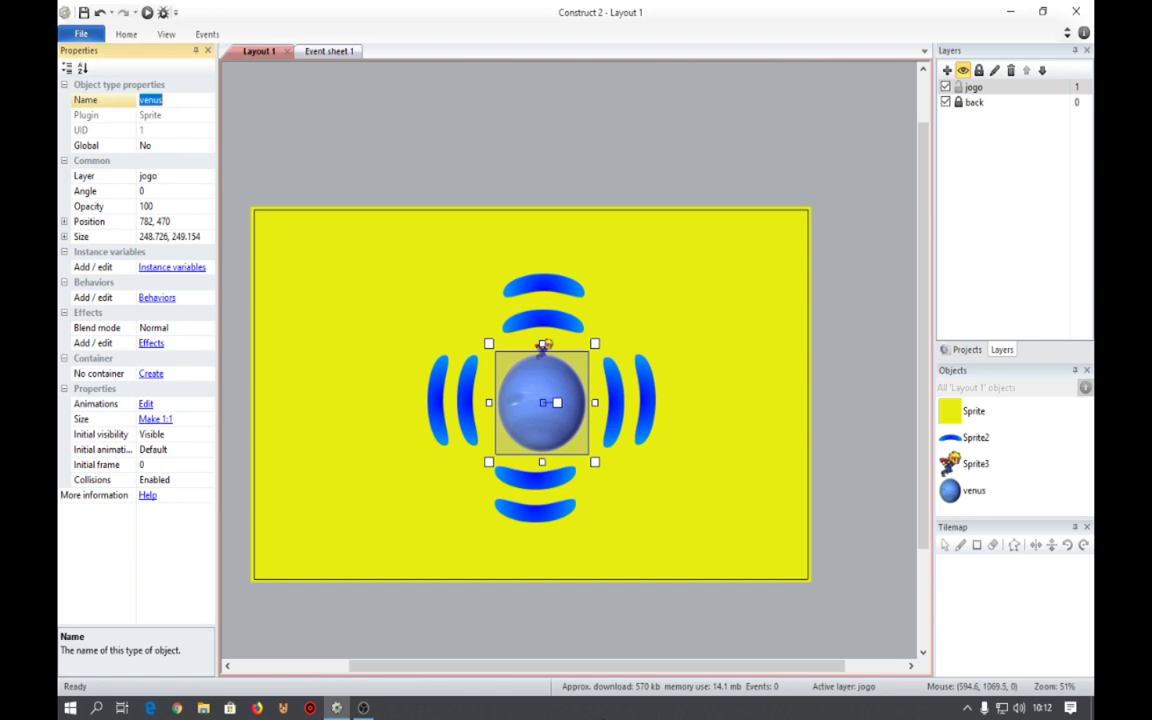
{"action": "type", "text": "netuno"}
{"action": "key", "text": "Return"}
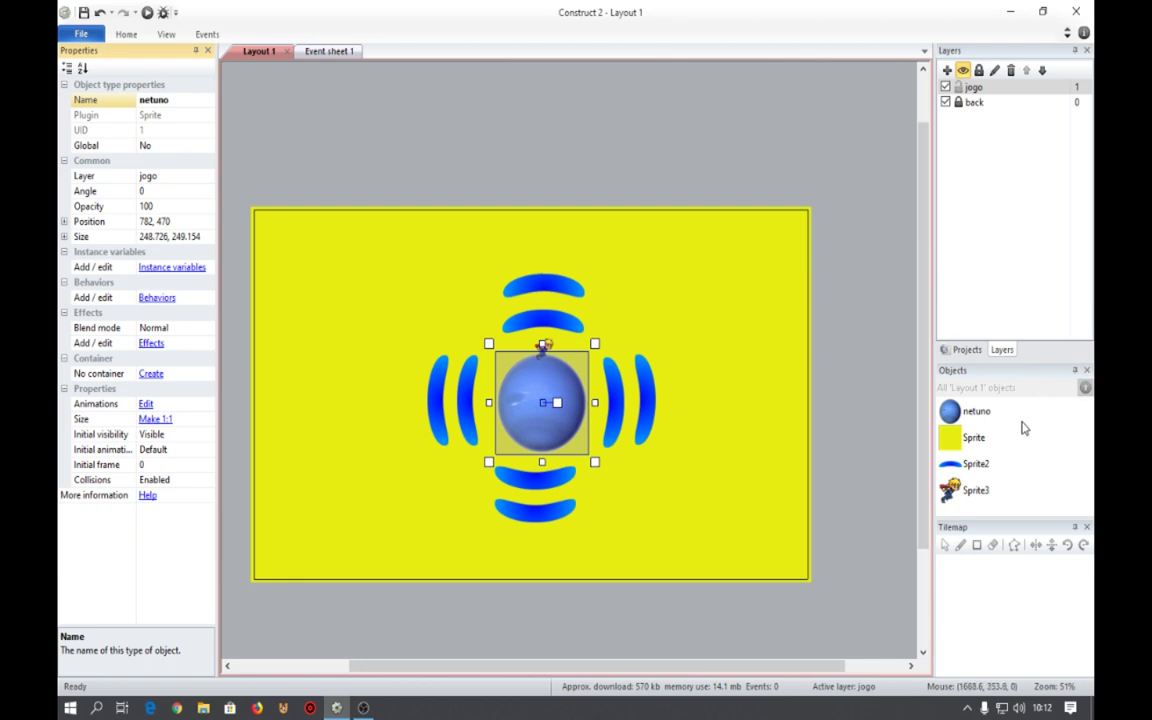
Rename the arch sprite as plat_netuno.
{"action": "left_click", "coordinate": [977, 466]}
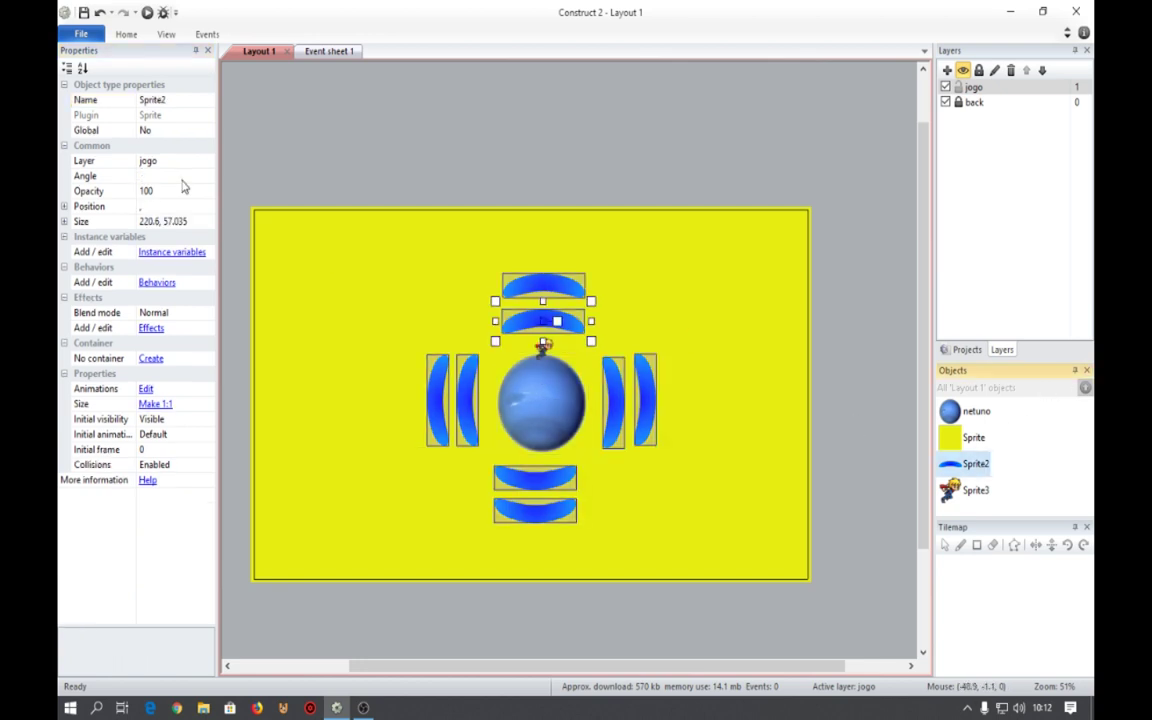
{"action": "left_click", "coordinate": [155, 99]}
{"action": "mouse_move", "coordinate": [363, 707]}
{"action": "type", "text": "plat_netuno"}
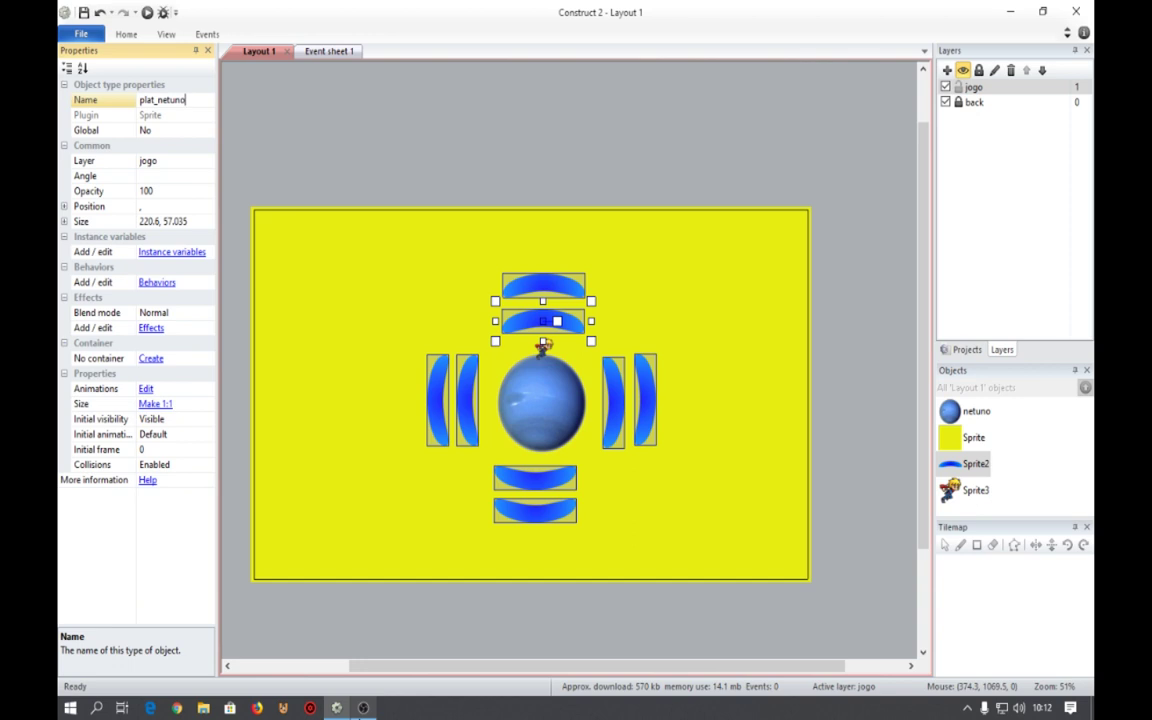
{"action": "key", "text": "Return"}
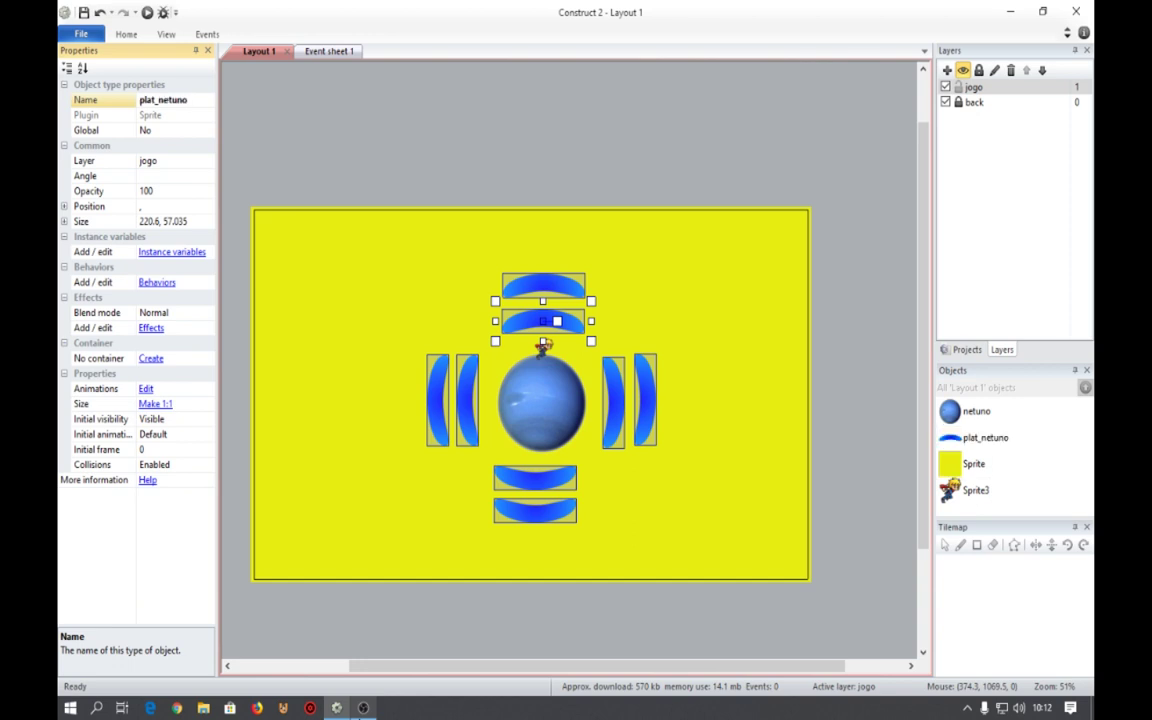
{"action": "left_click", "coordinate": [500, 168]}
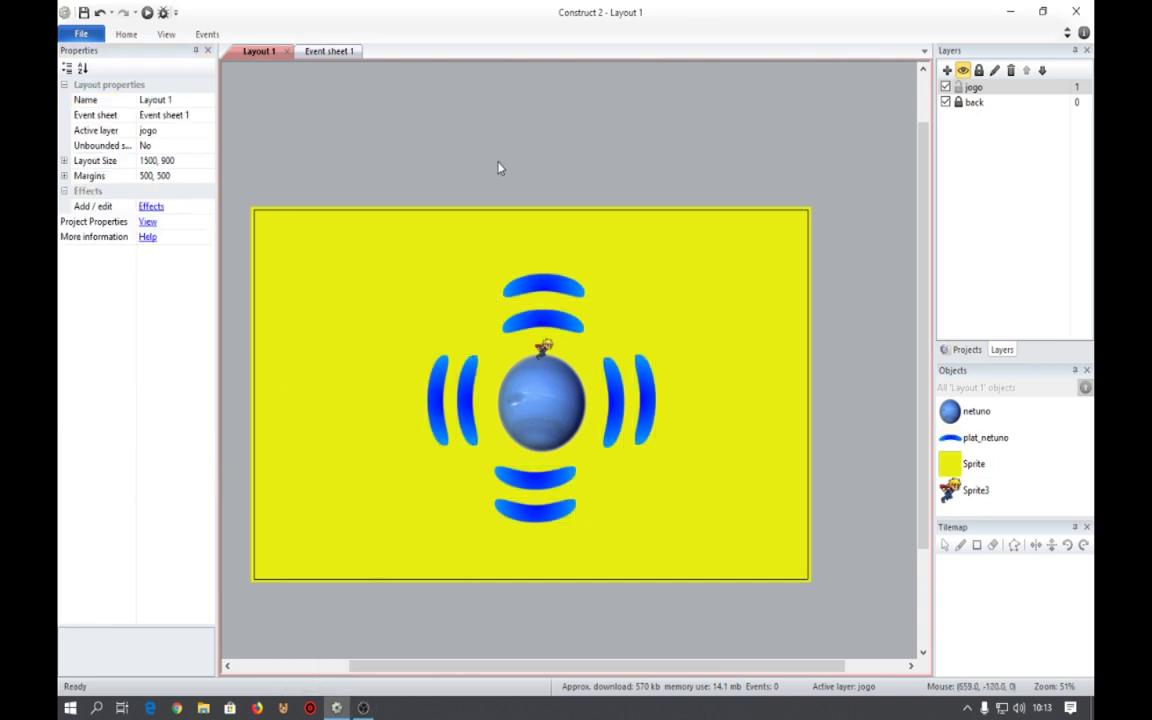
Add the Solid behavior to the netuno planet sprite.
{"action": "left_click", "coordinate": [551, 414]}
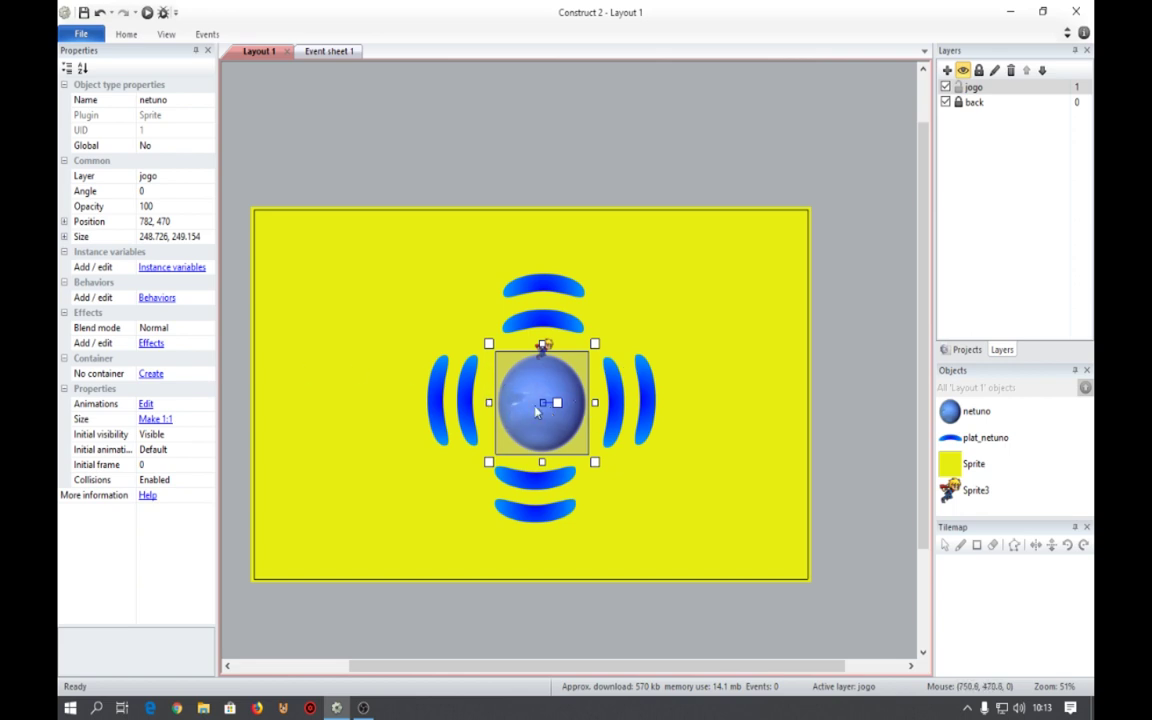
{"action": "left_click", "coordinate": [157, 297]}
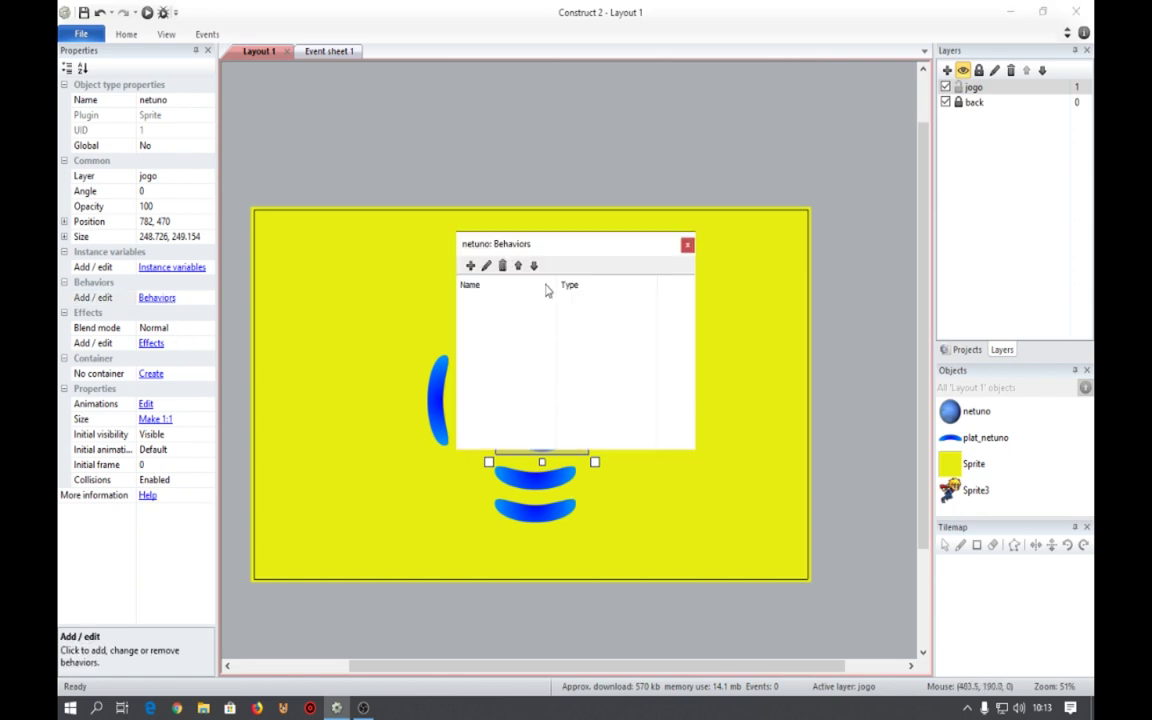
{"action": "left_click", "coordinate": [470, 266]}
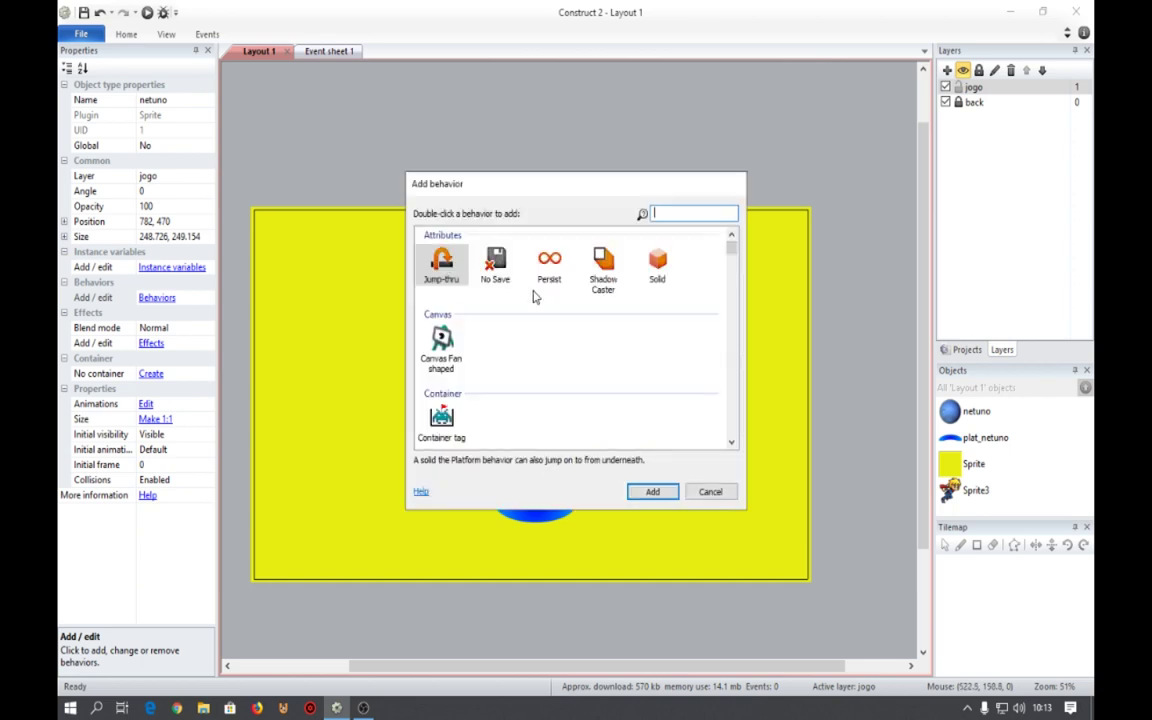
{"action": "double_click", "coordinate": [661, 265]}
{"action": "left_click", "coordinate": [687, 245]}
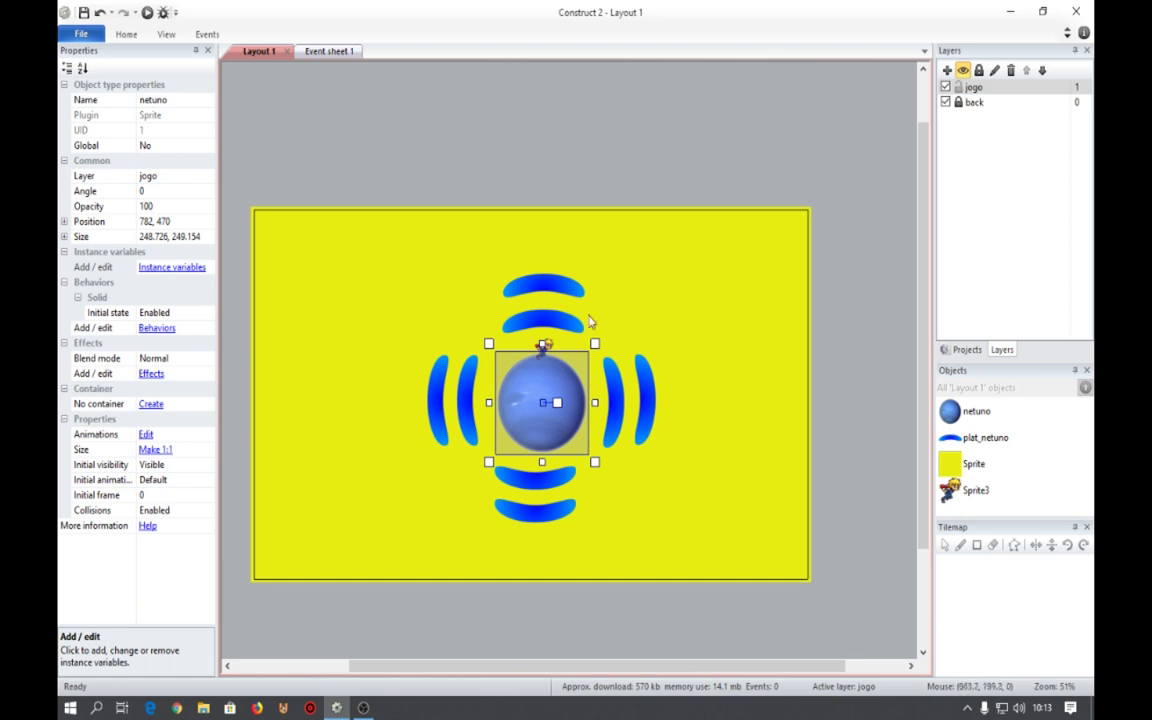
{"action": "left_click", "coordinate": [599, 147]}
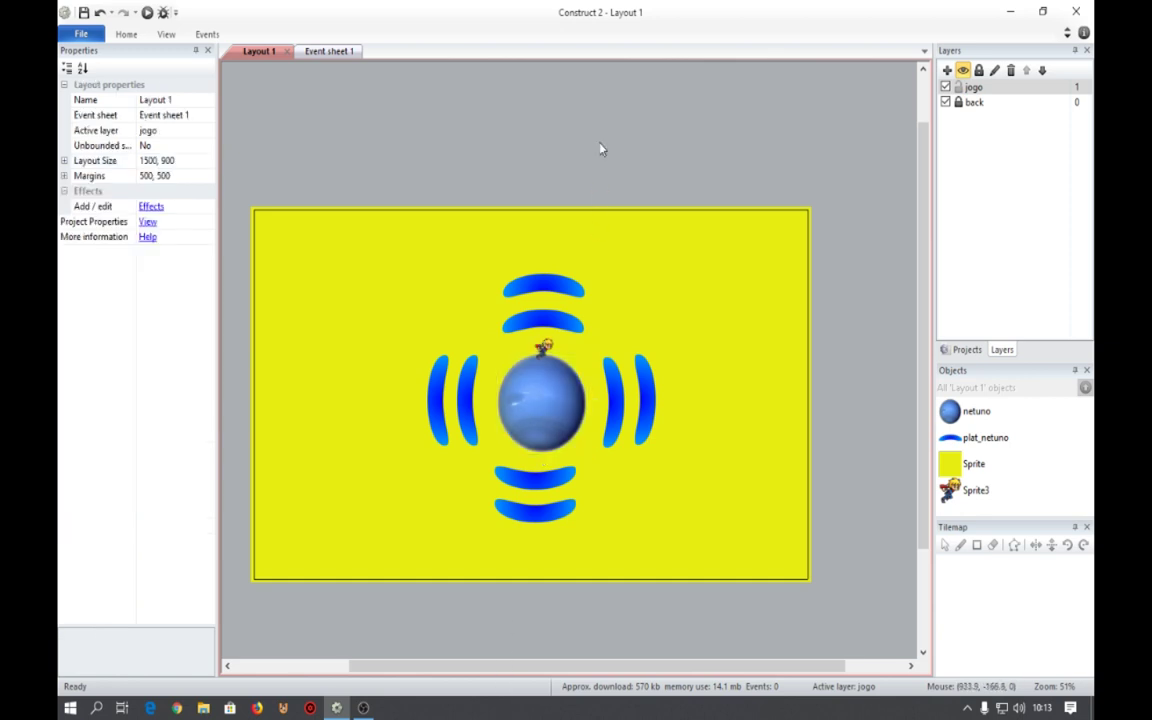
Add the Jump-thru behavior to the plat_netuno object type so that it applies to all the arch platforms.
{"action": "left_click", "coordinate": [990, 438]}
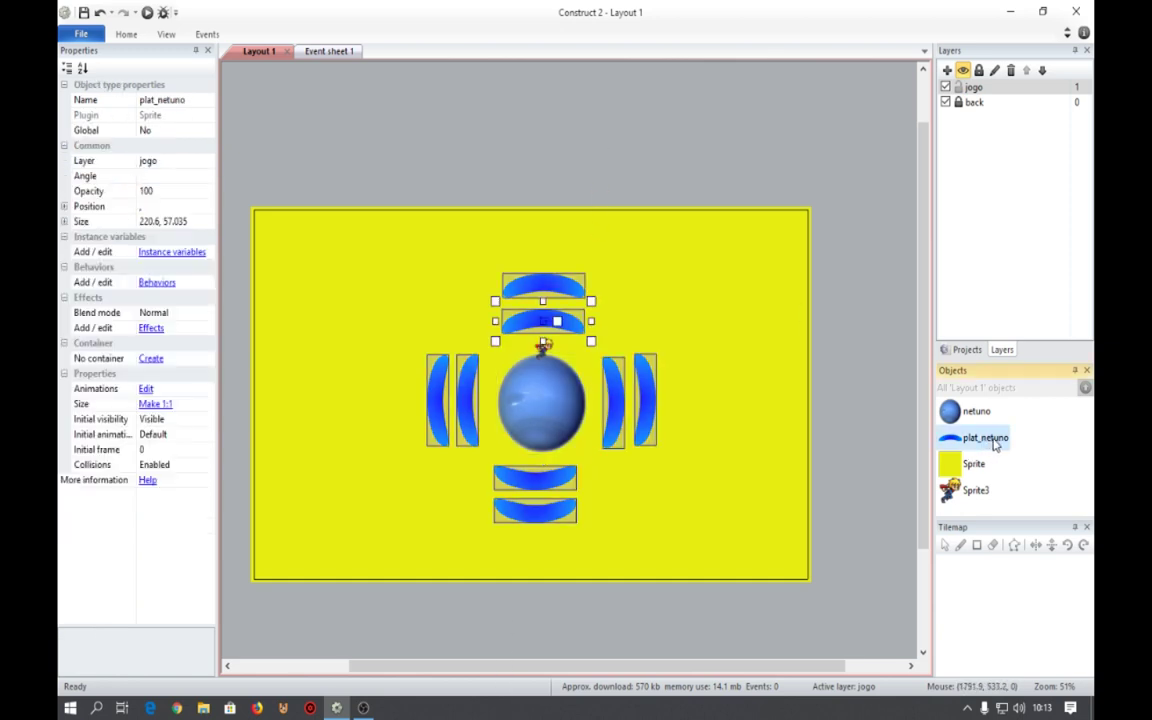
{"action": "left_click", "coordinate": [966, 350]}
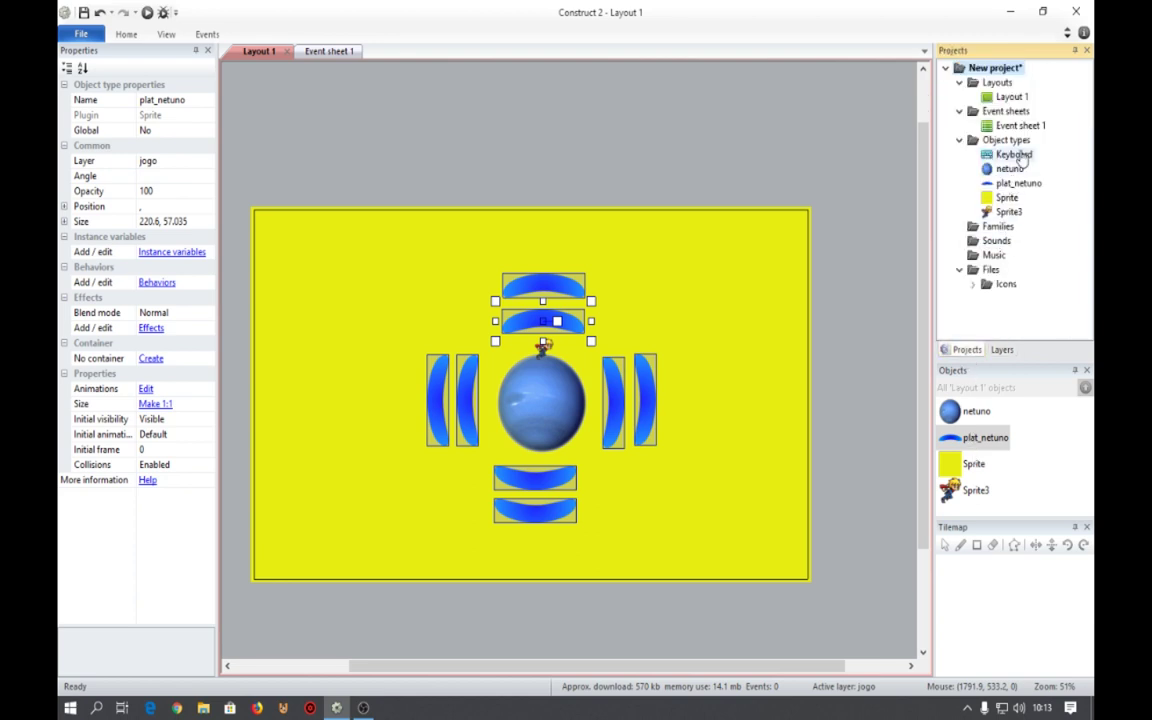
{"action": "left_click", "coordinate": [1011, 185]}
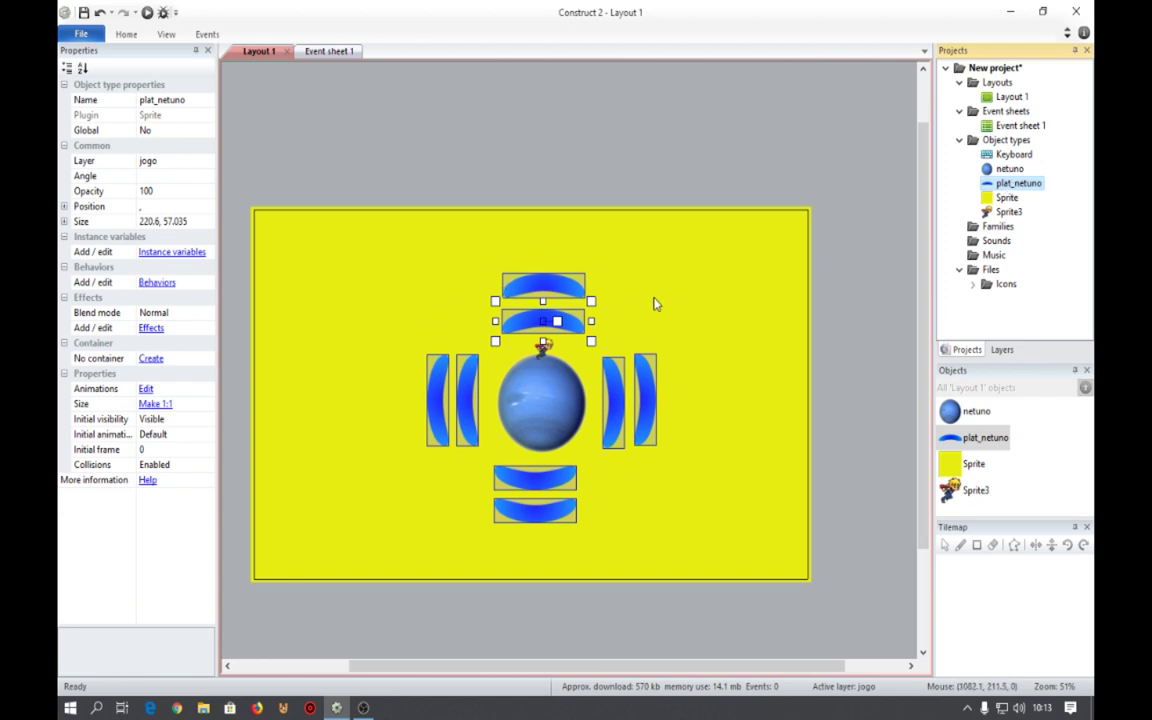
{"action": "left_click", "coordinate": [168, 285]}
{"action": "left_click", "coordinate": [466, 266]}
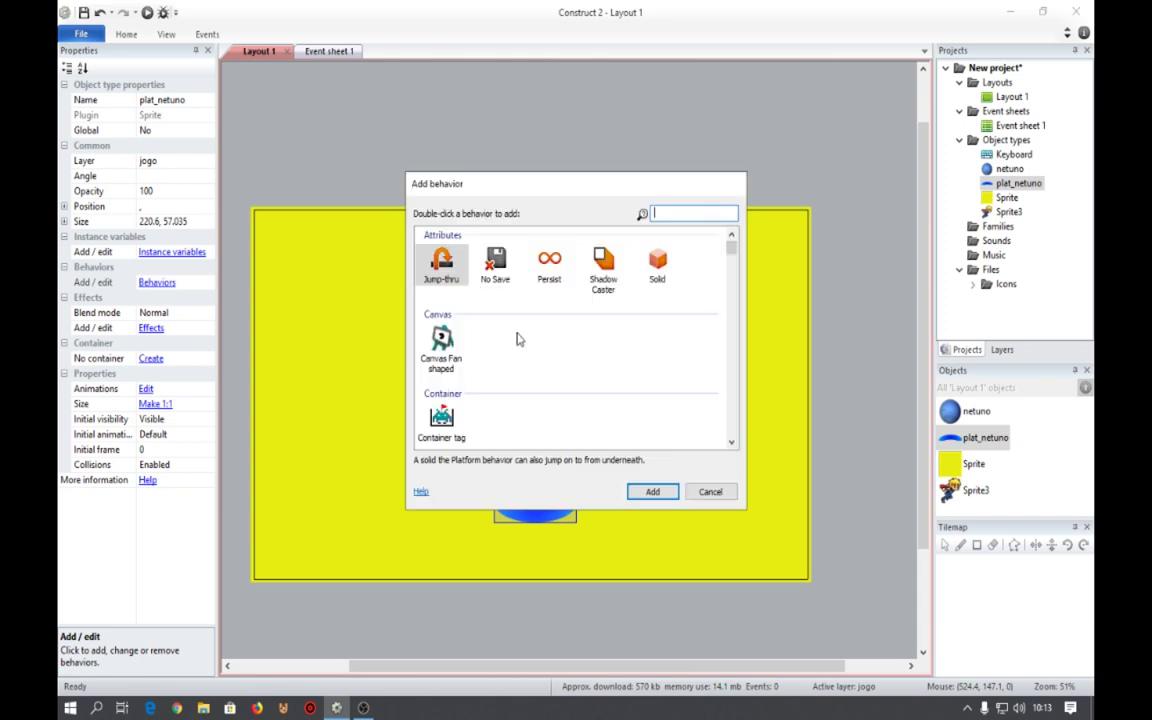
{"action": "double_click", "coordinate": [453, 260]}
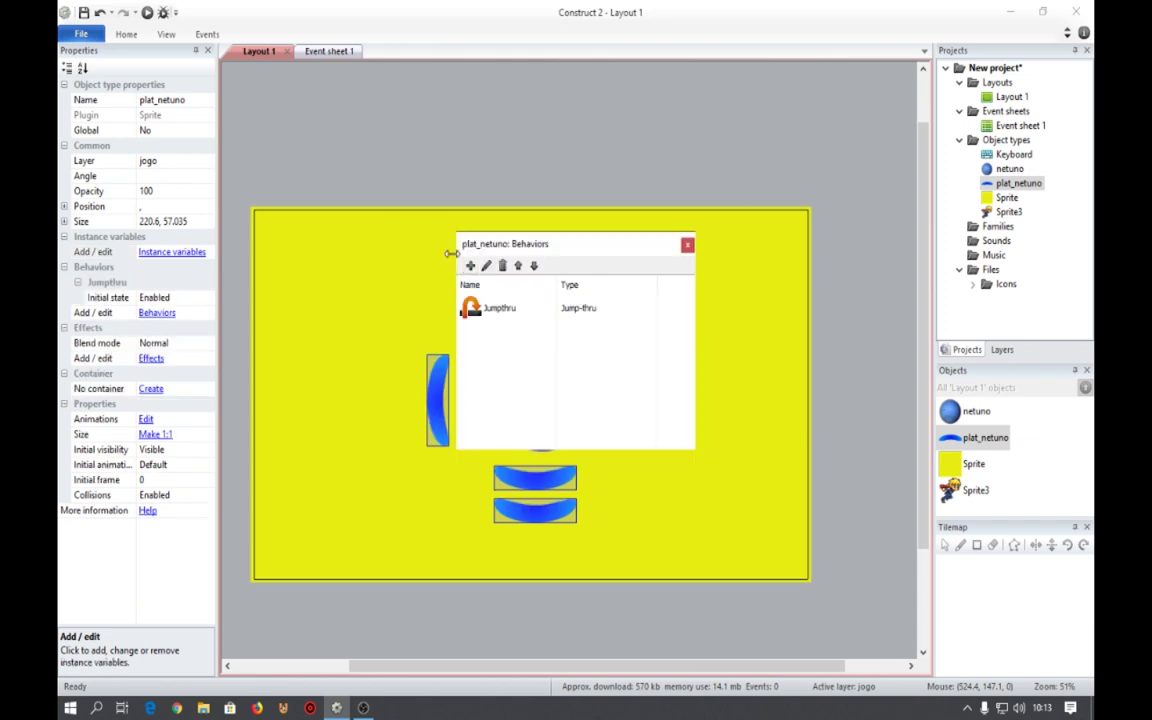
Add the Pin behavior to plat_netuno as well and finish editing its behaviors.
{"action": "left_click", "coordinate": [470, 265]}
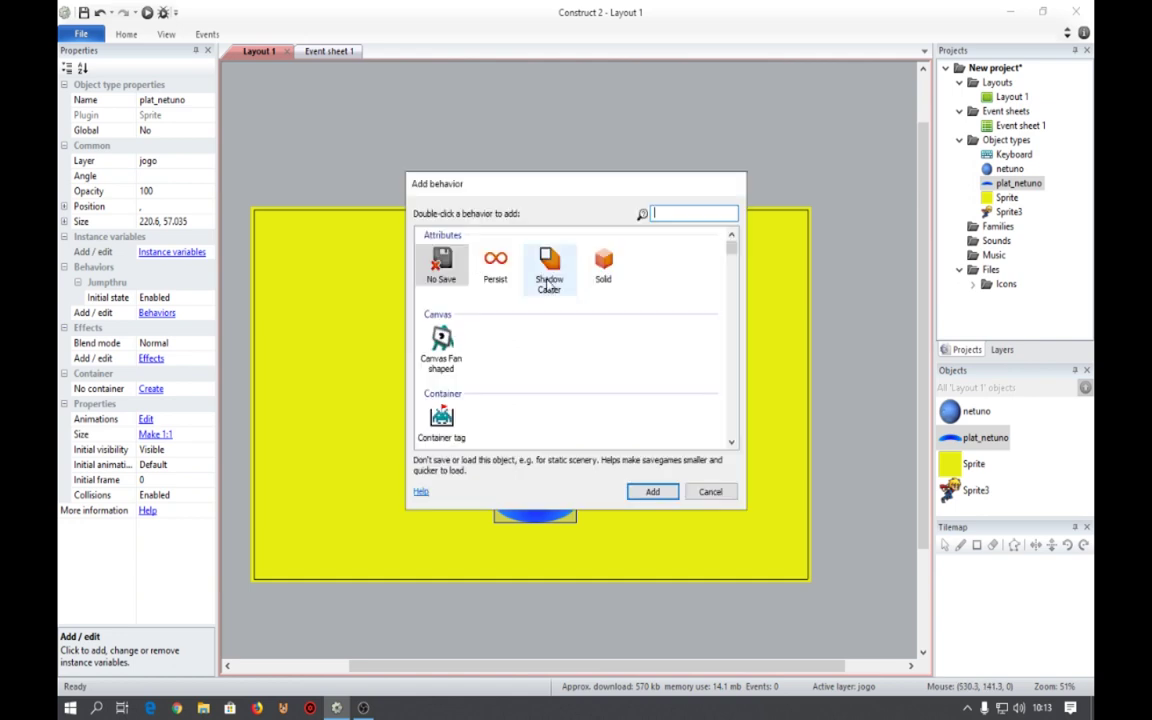
{"action": "scroll", "coordinate": [547, 283], "scroll_direction": "down", "scroll_amount": 5}
{"action": "left_click", "coordinate": [662, 298]}
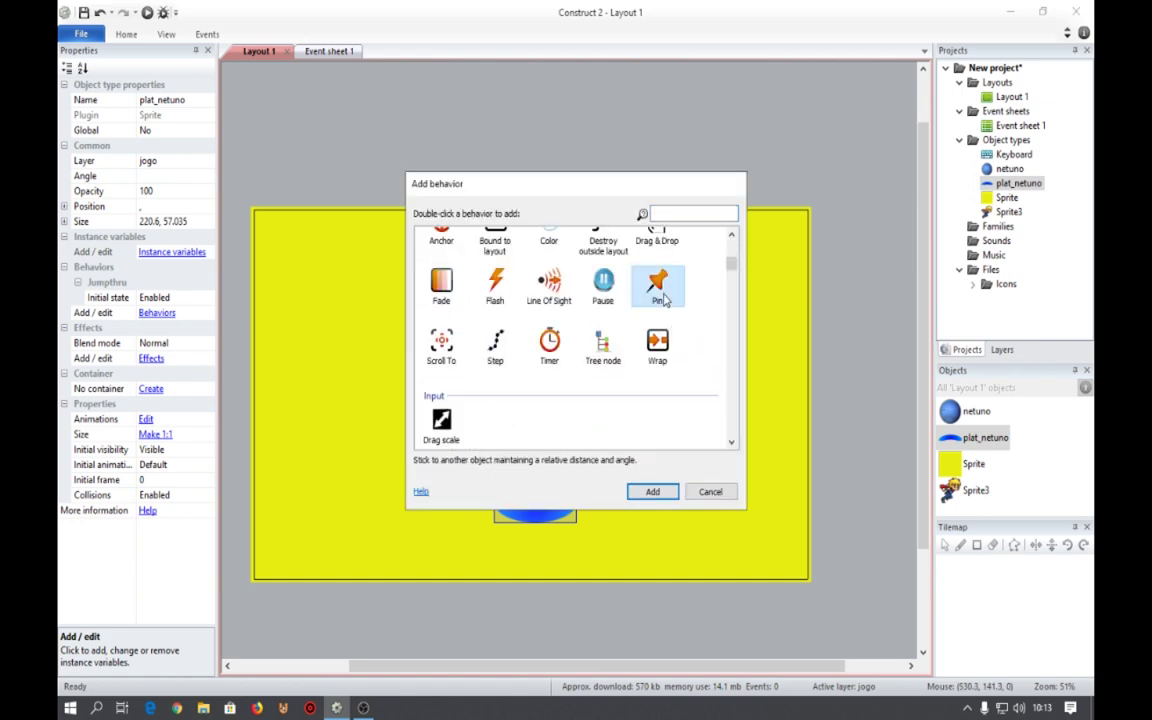
{"action": "double_click", "coordinate": [662, 298]}
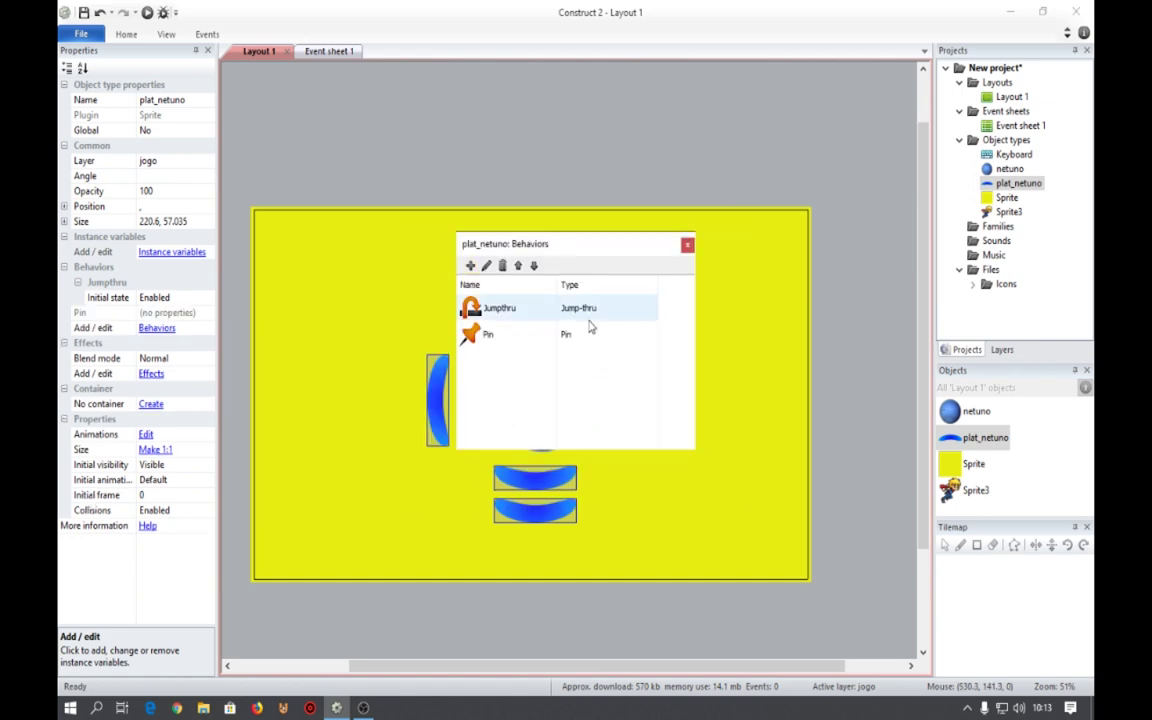
{"action": "left_click", "coordinate": [686, 246]}
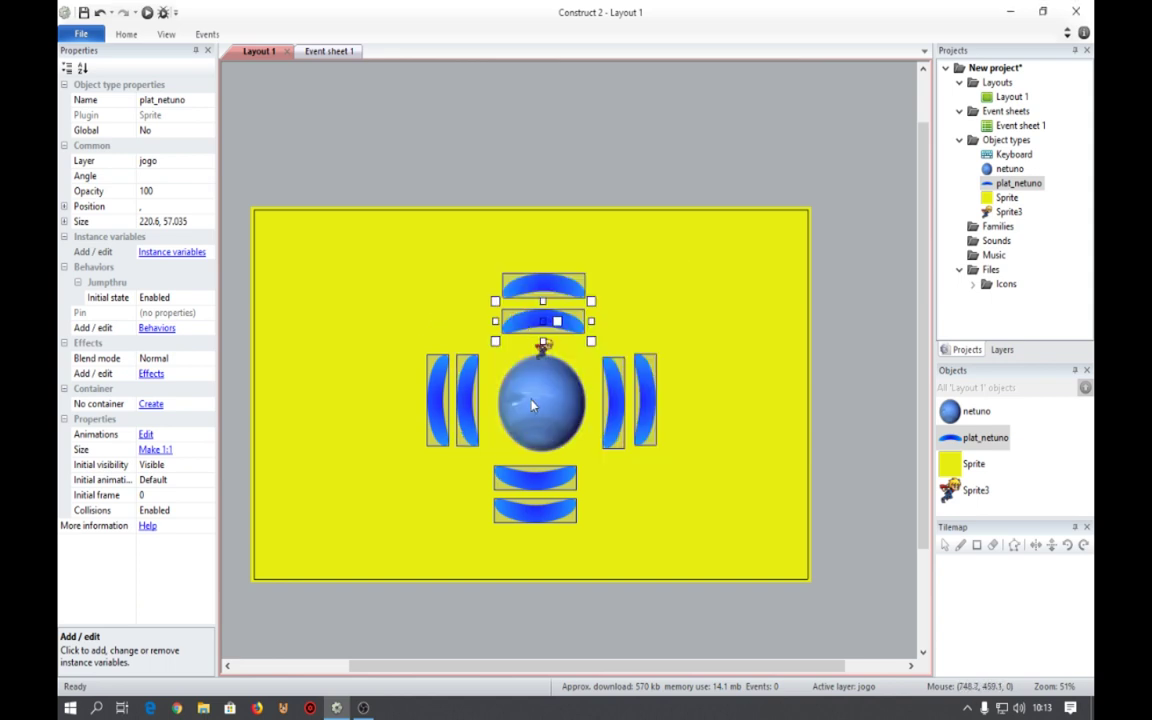
{"action": "left_click", "coordinate": [574, 163]}
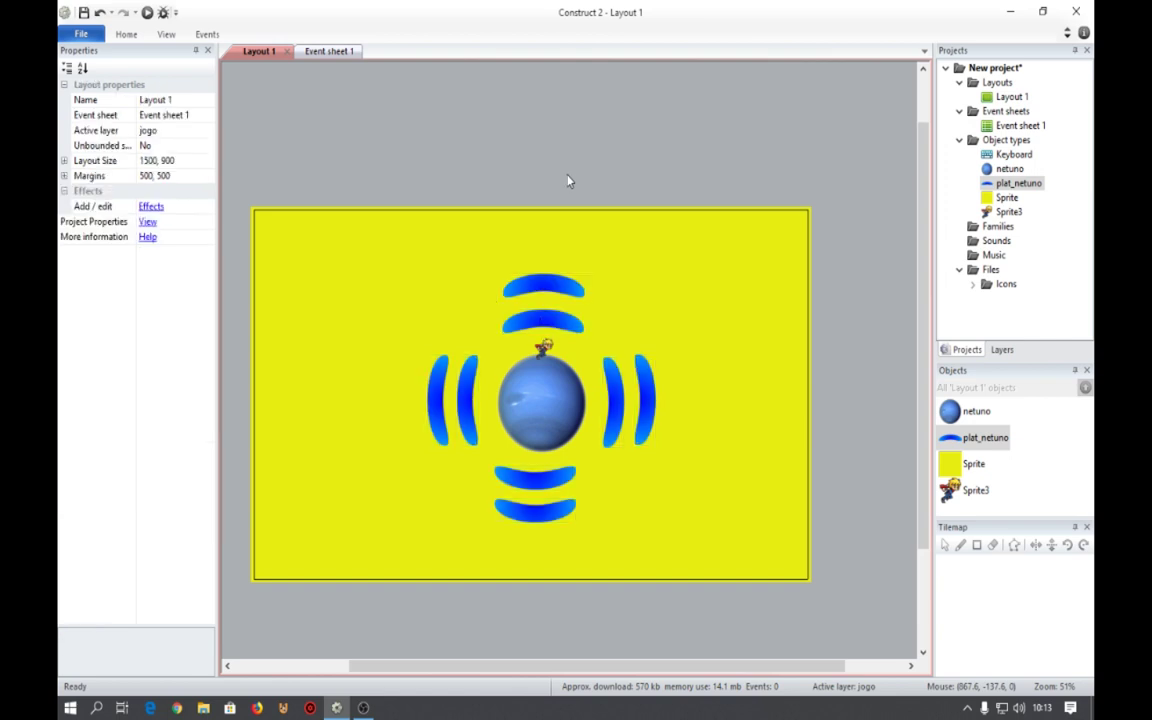
Add the Platform behavior to the character sprite standing on the planet.
{"action": "left_click", "coordinate": [544, 350]}
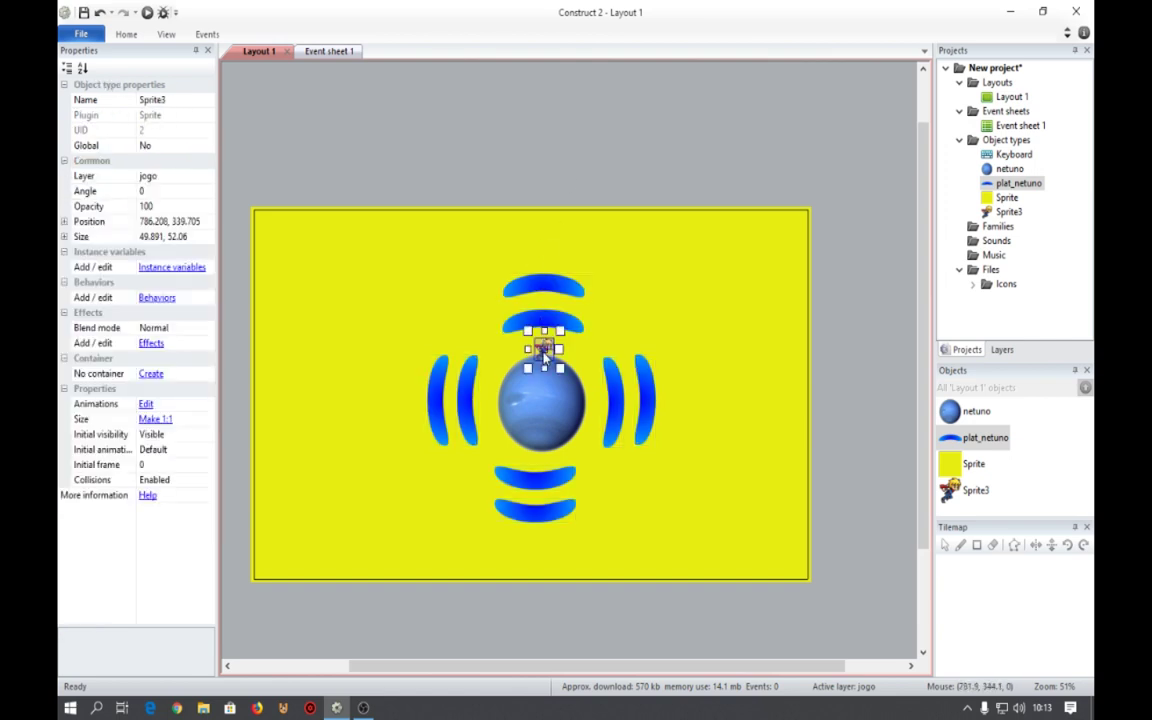
{"action": "left_click", "coordinate": [172, 298]}
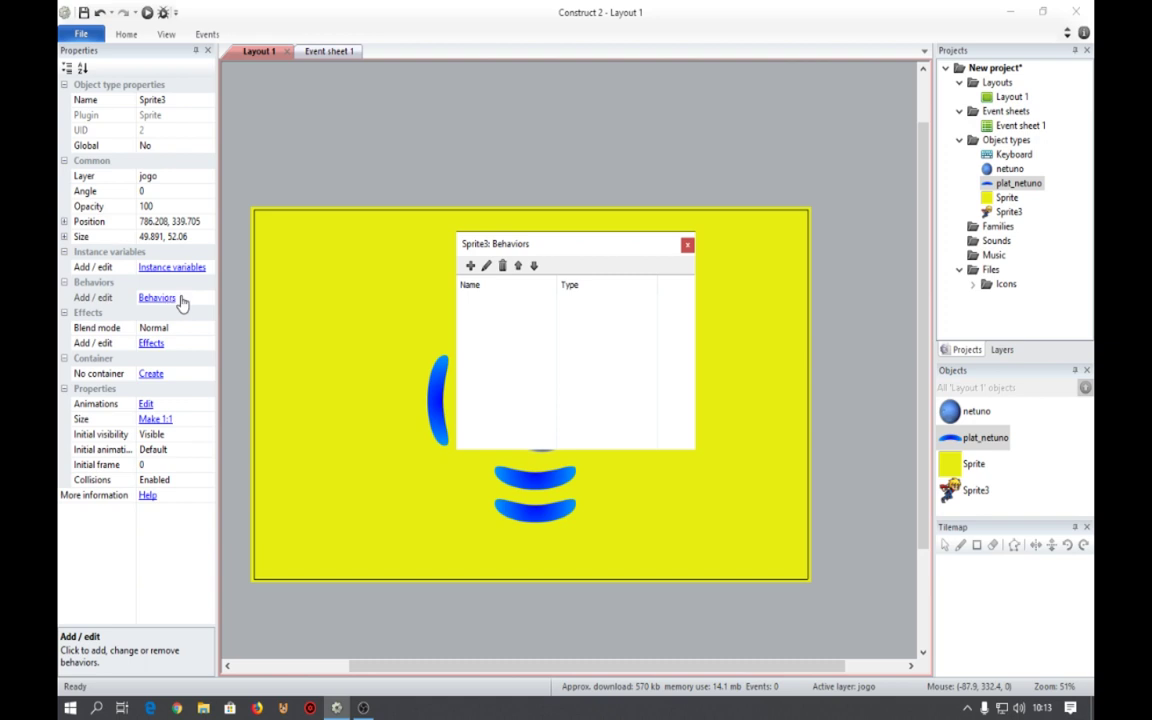
{"action": "left_click", "coordinate": [470, 265]}
{"action": "scroll", "coordinate": [542, 374], "scroll_direction": "down", "scroll_amount": 2}
{"action": "scroll", "coordinate": [542, 374], "scroll_direction": "down", "scroll_amount": 1}
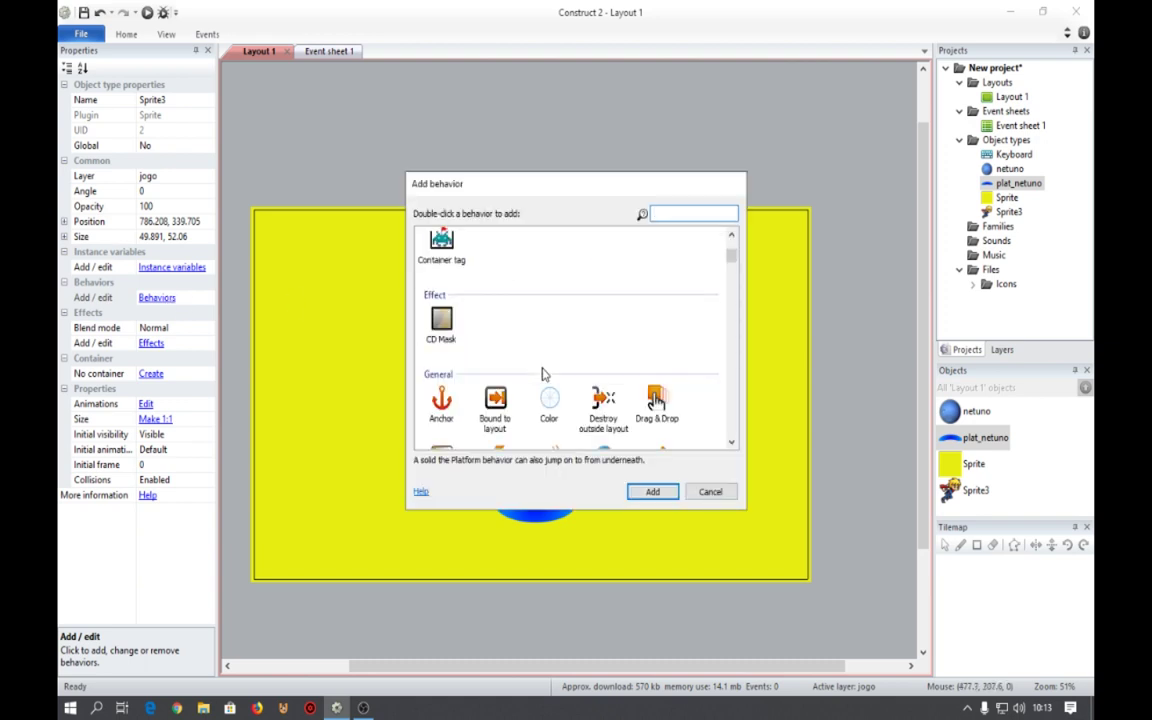
{"action": "scroll", "coordinate": [542, 374], "scroll_direction": "down", "scroll_amount": 2}
{"action": "scroll", "coordinate": [542, 374], "scroll_direction": "down", "scroll_amount": 5}
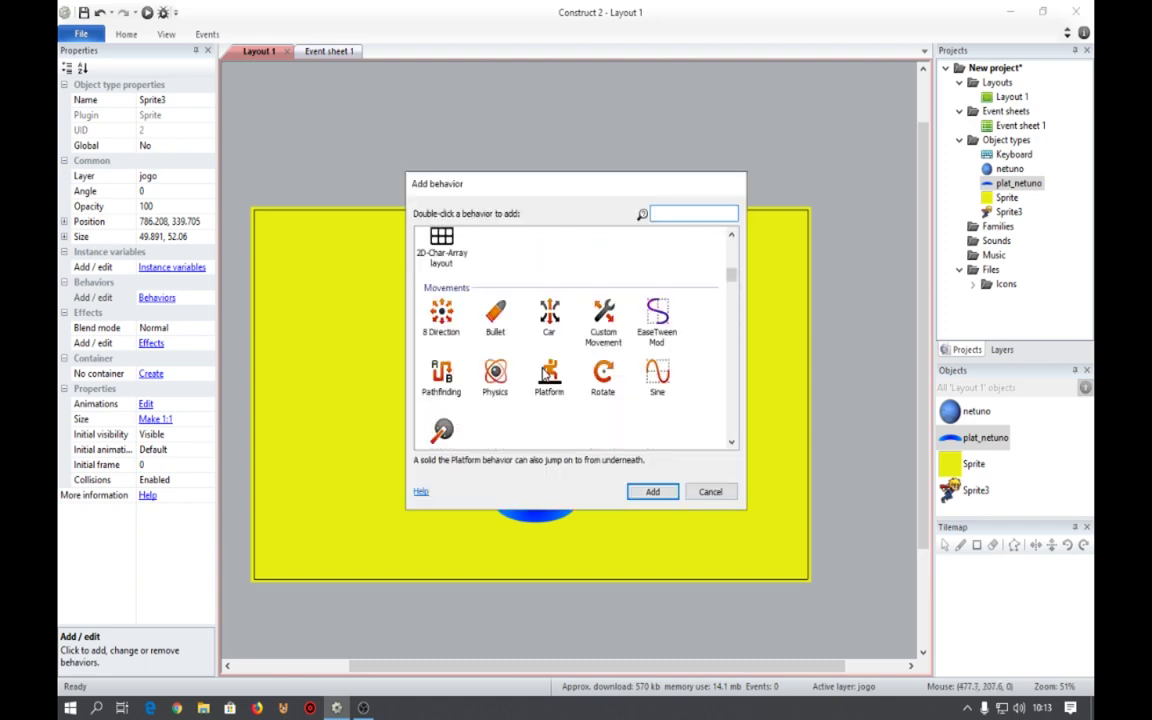
{"action": "double_click", "coordinate": [548, 376]}
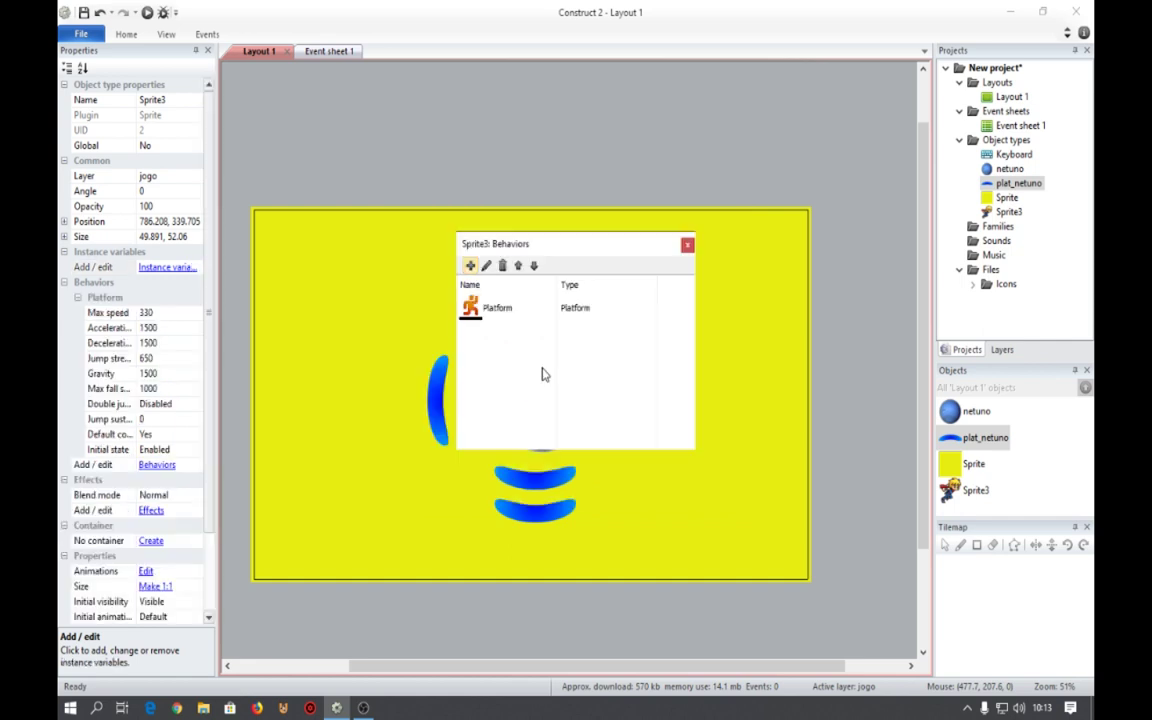
{"action": "left_click", "coordinate": [686, 247]}
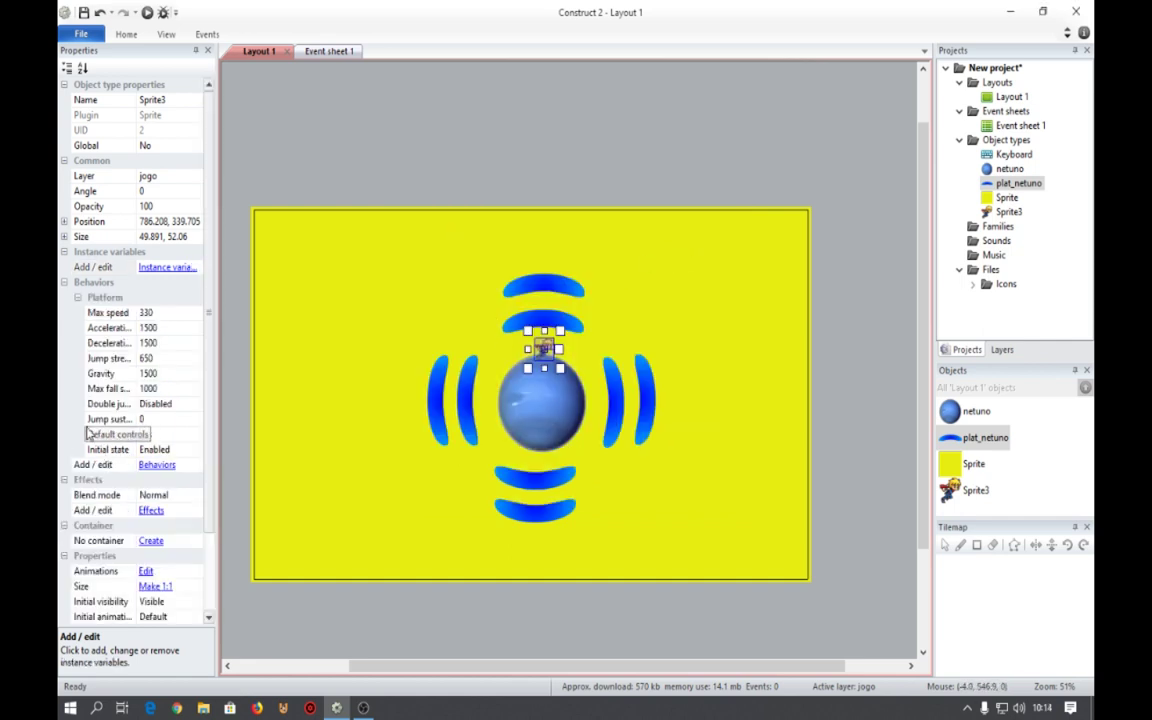
Set the character's Platform default controls to No.
{"action": "left_click", "coordinate": [195, 435]}
{"action": "left_click", "coordinate": [190, 452]}
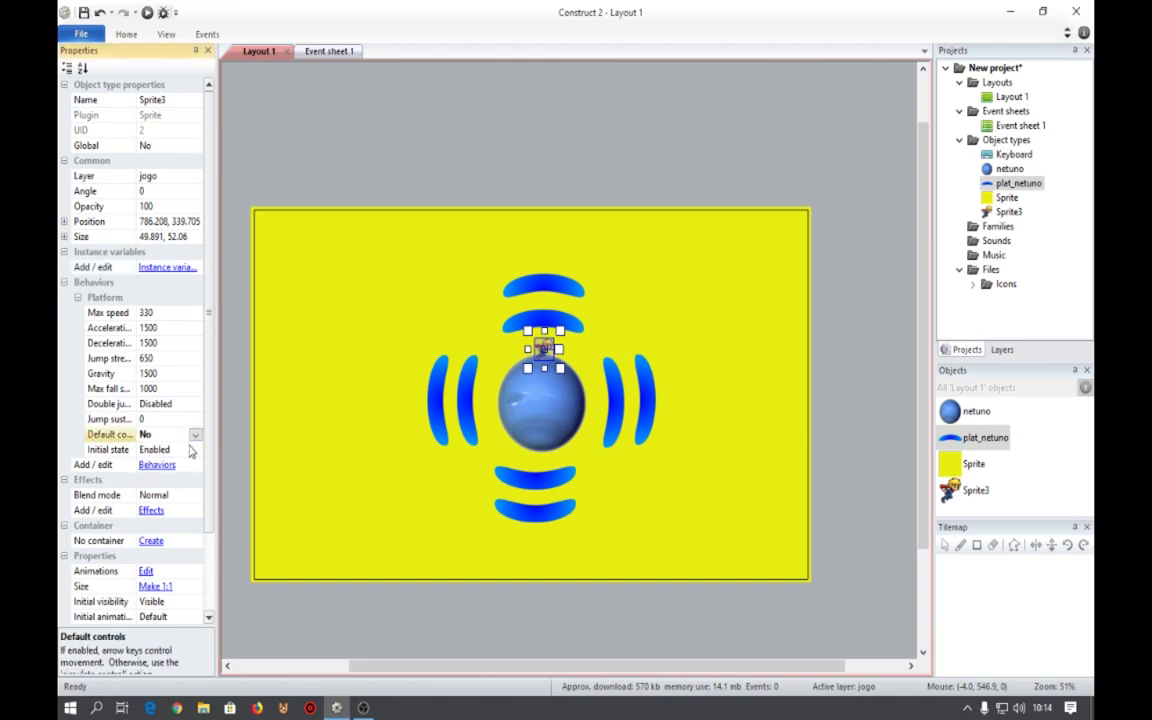
{"action": "left_click", "coordinate": [428, 176]}
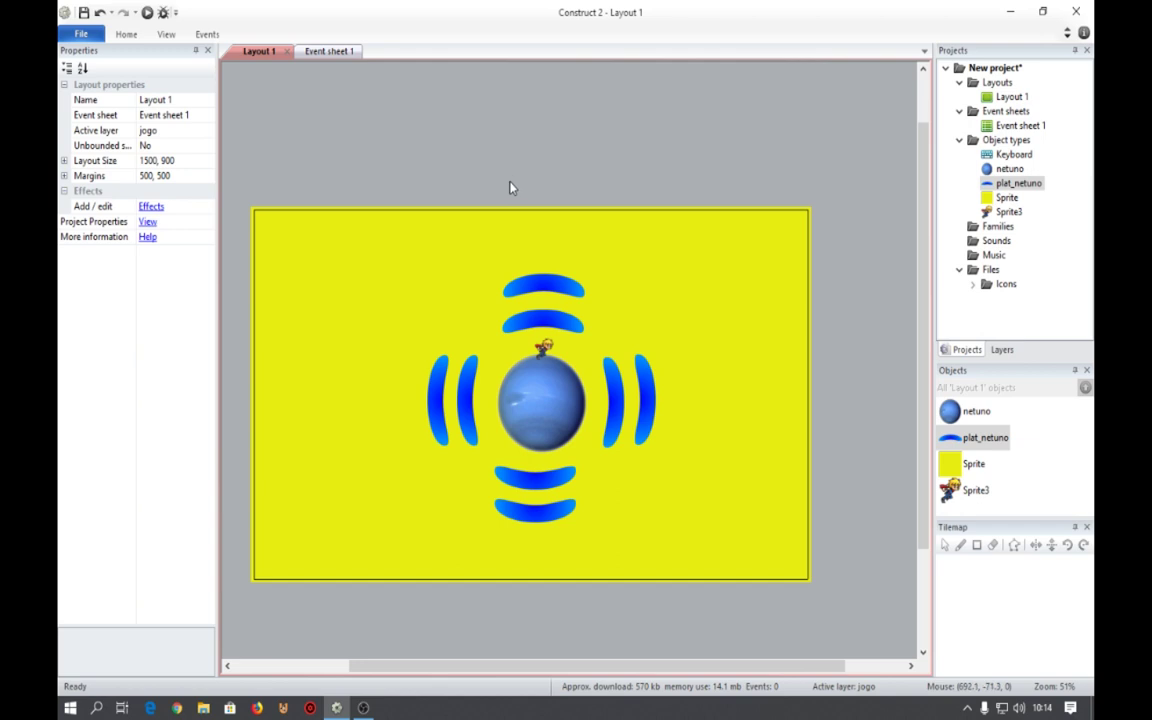
Create a System "On start of layout" event in Event sheet 1.
{"action": "left_click", "coordinate": [349, 52]}
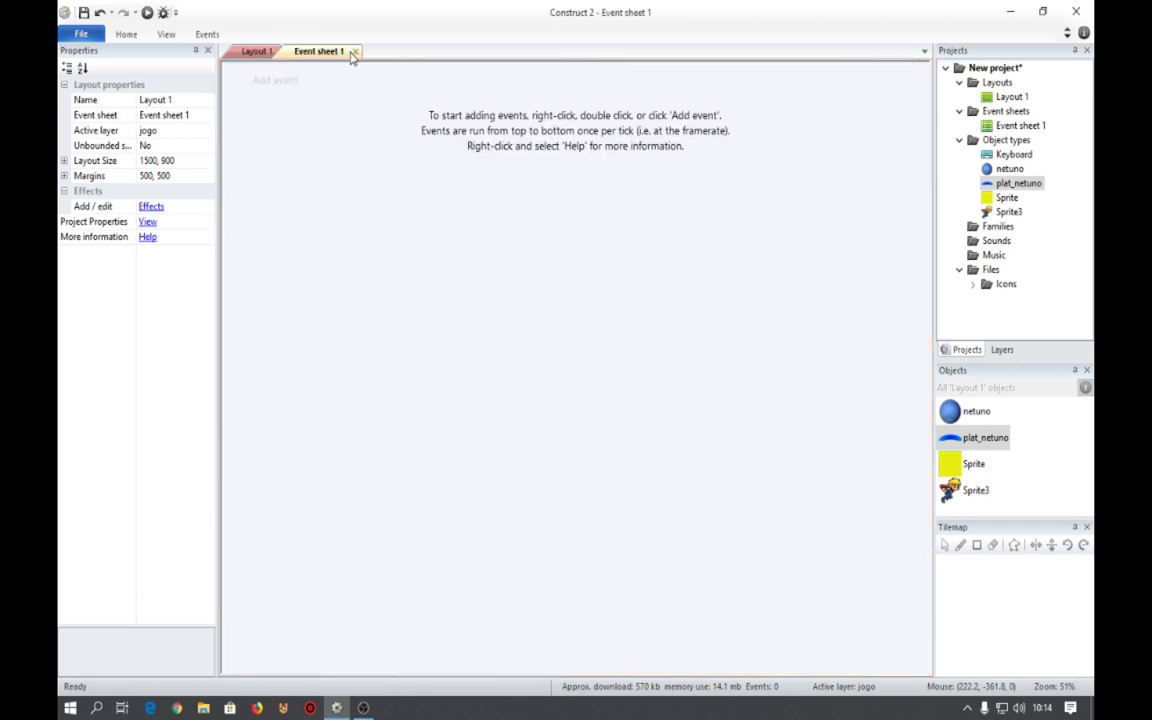
{"action": "left_click", "coordinate": [295, 89]}
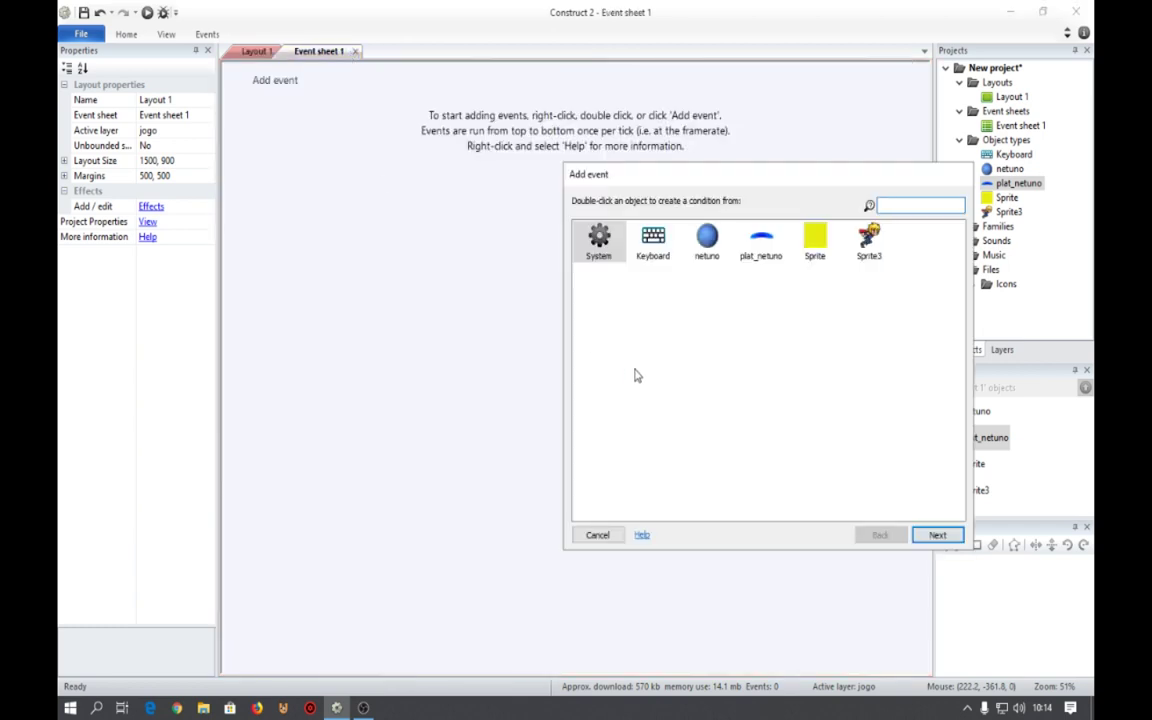
{"action": "double_click", "coordinate": [599, 250]}
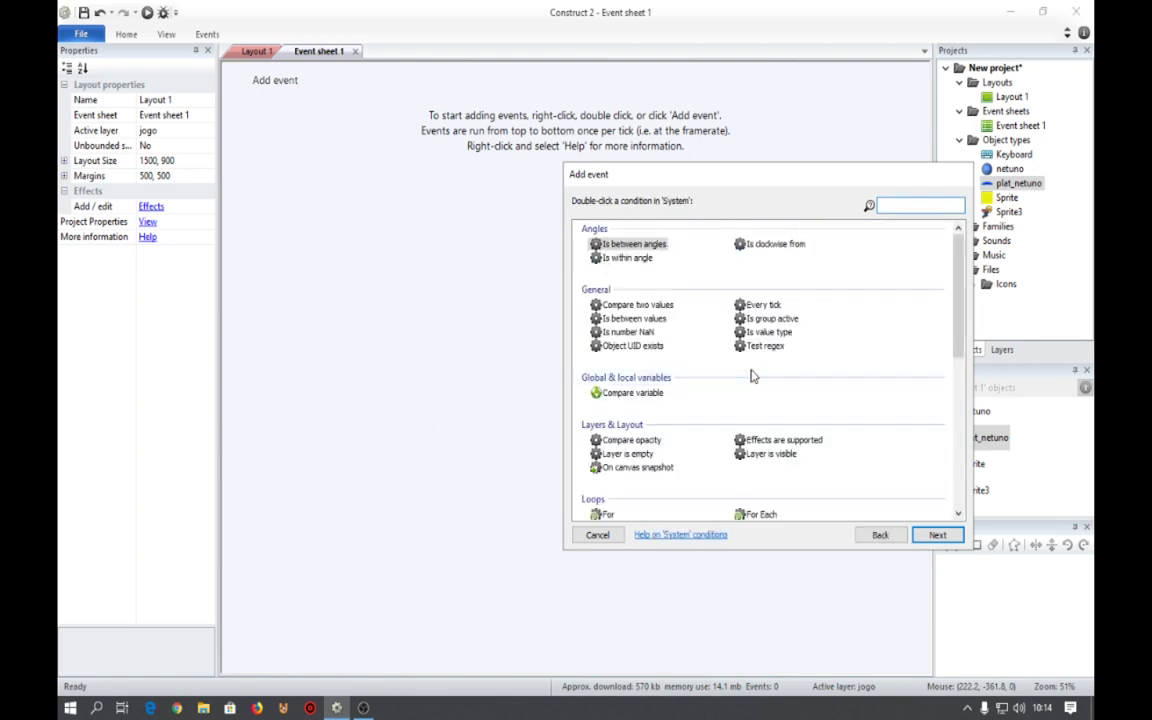
{"action": "scroll", "coordinate": [740, 376], "scroll_direction": "down", "scroll_amount": 3}
{"action": "scroll", "coordinate": [736, 376], "scroll_direction": "down", "scroll_amount": 4}
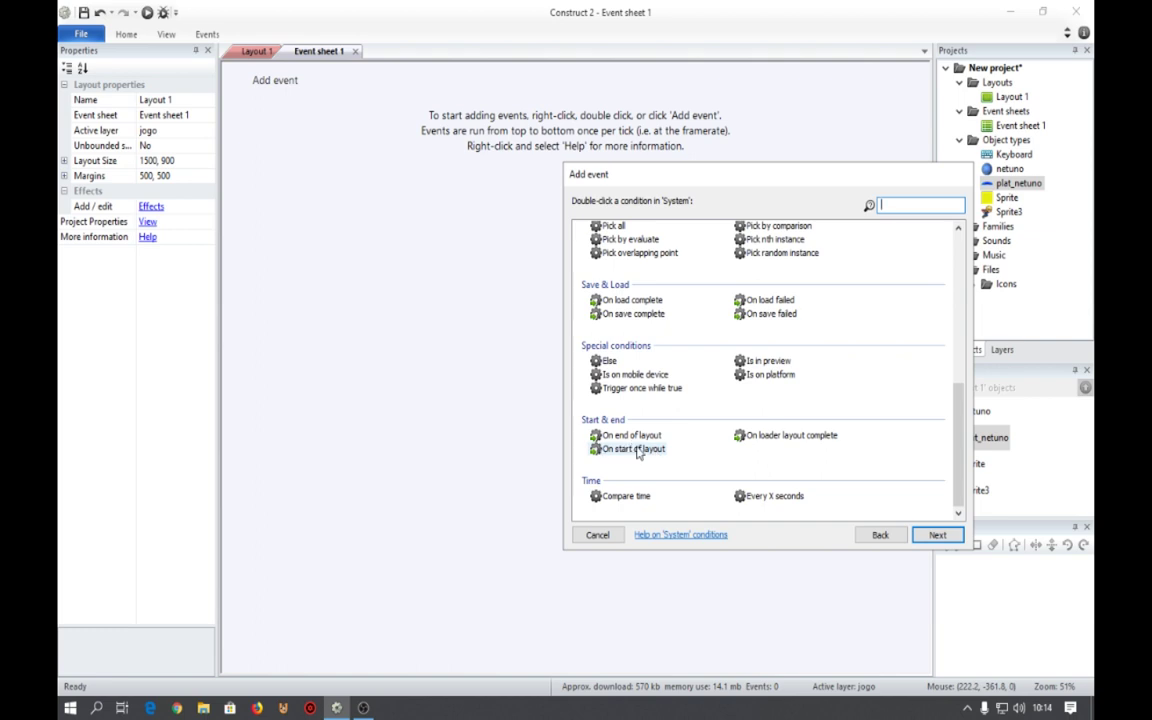
{"action": "double_click", "coordinate": [637, 450]}
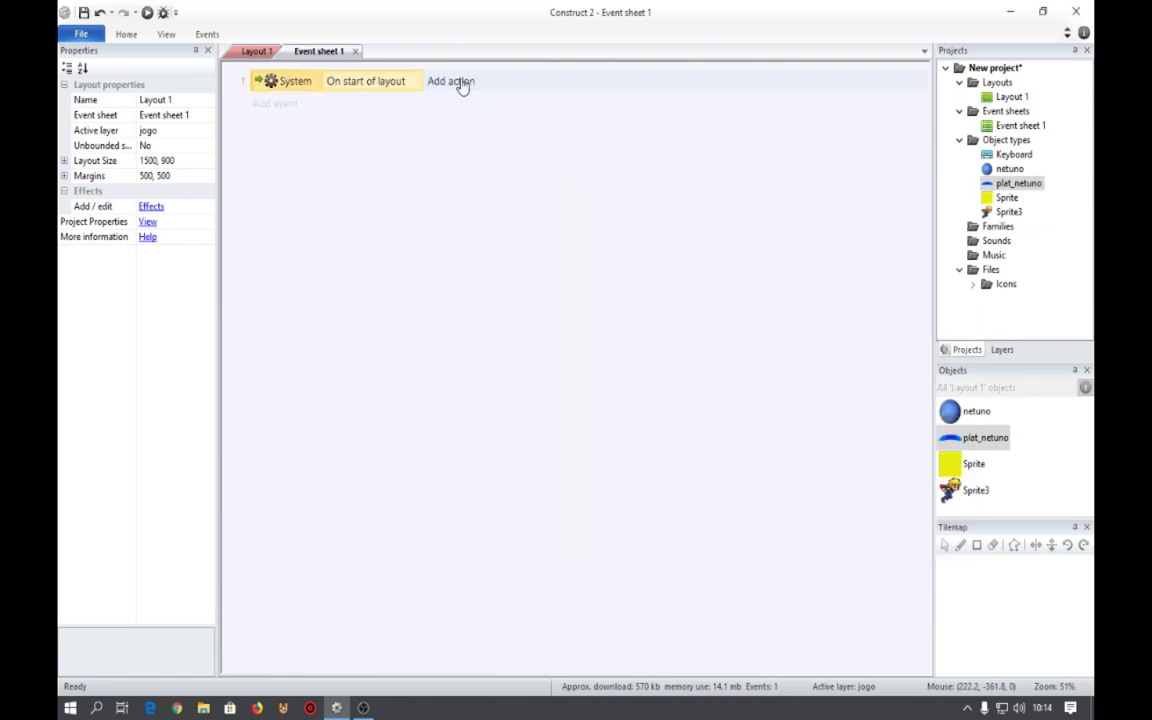
Add an action to the start-of-layout event that pins plat_netuno to netuno in Position & angle mode.
{"action": "left_click", "coordinate": [462, 83]}
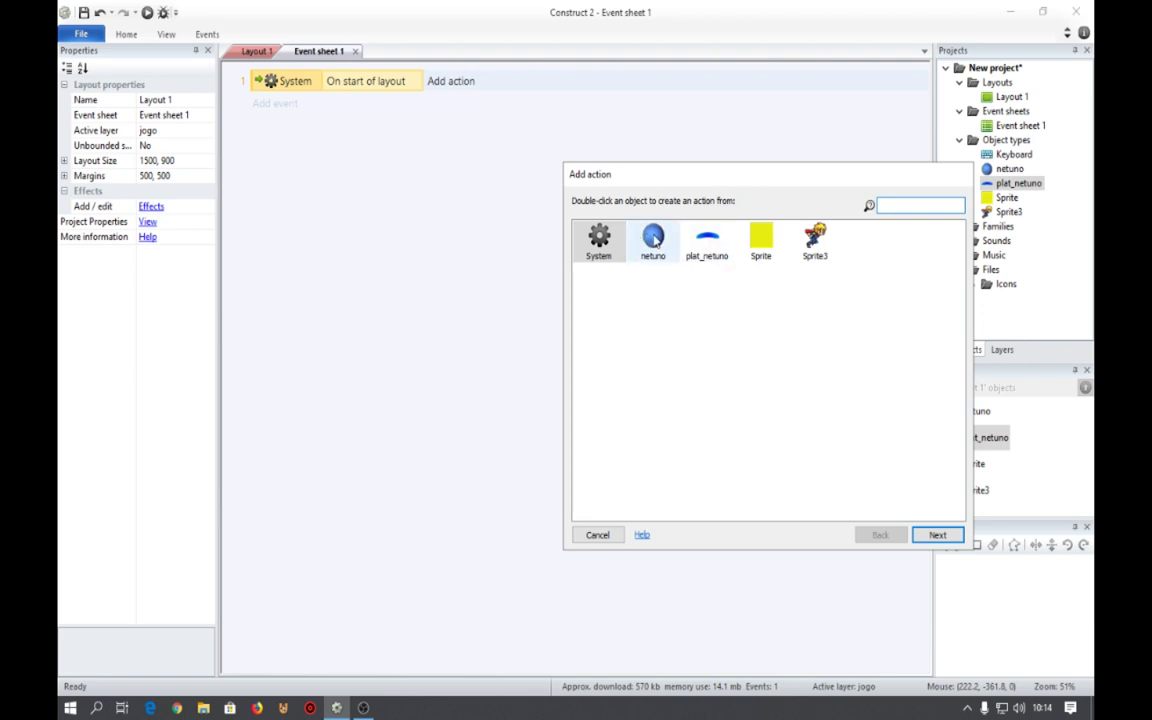
{"action": "double_click", "coordinate": [707, 249]}
{"action": "scroll", "coordinate": [712, 296], "scroll_direction": "down", "scroll_amount": 4}
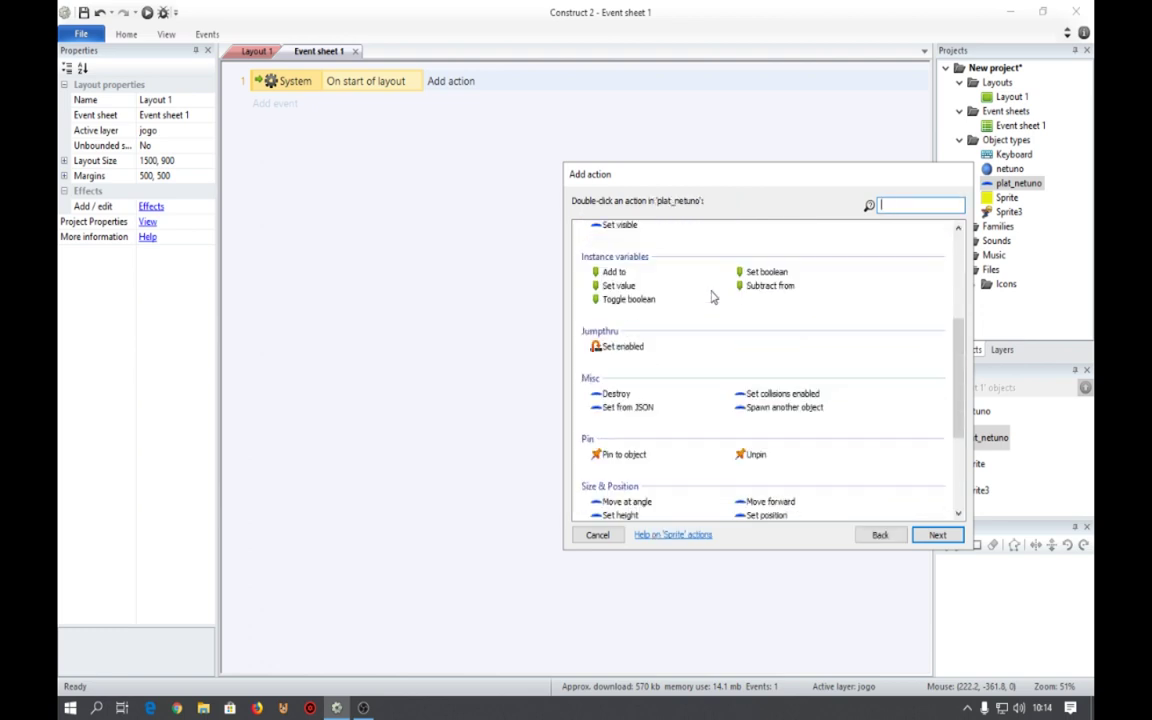
{"action": "double_click", "coordinate": [622, 455]}
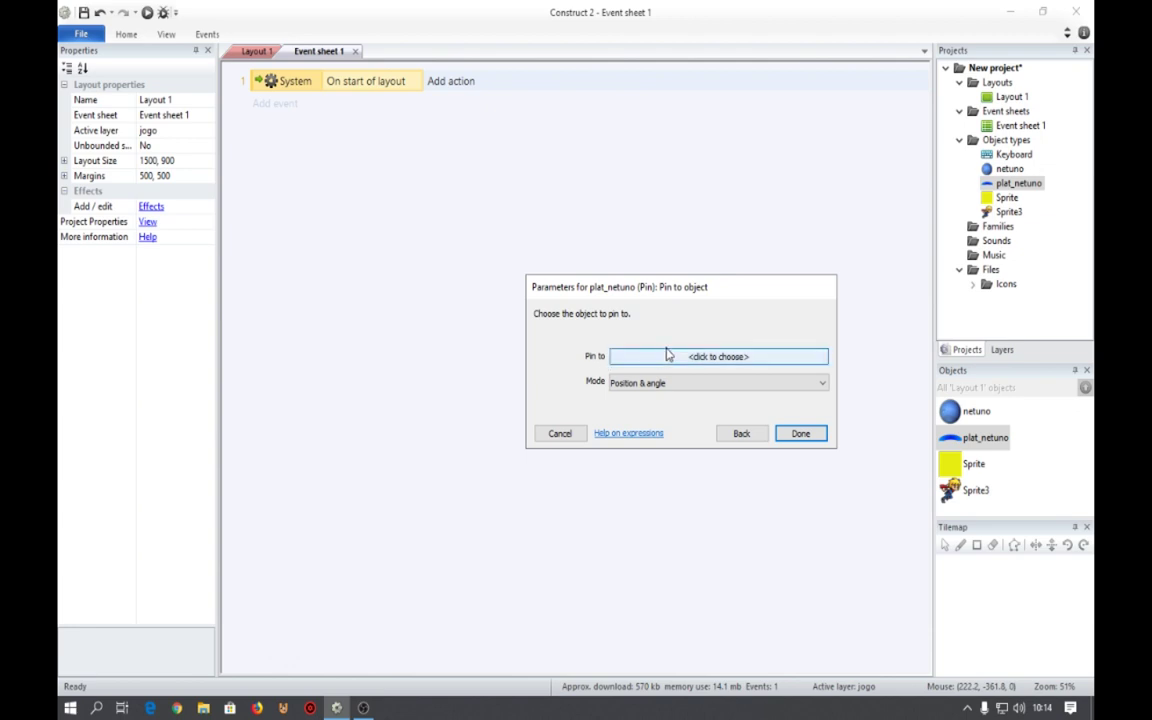
{"action": "left_click", "coordinate": [730, 357]}
{"action": "double_click", "coordinate": [406, 240]}
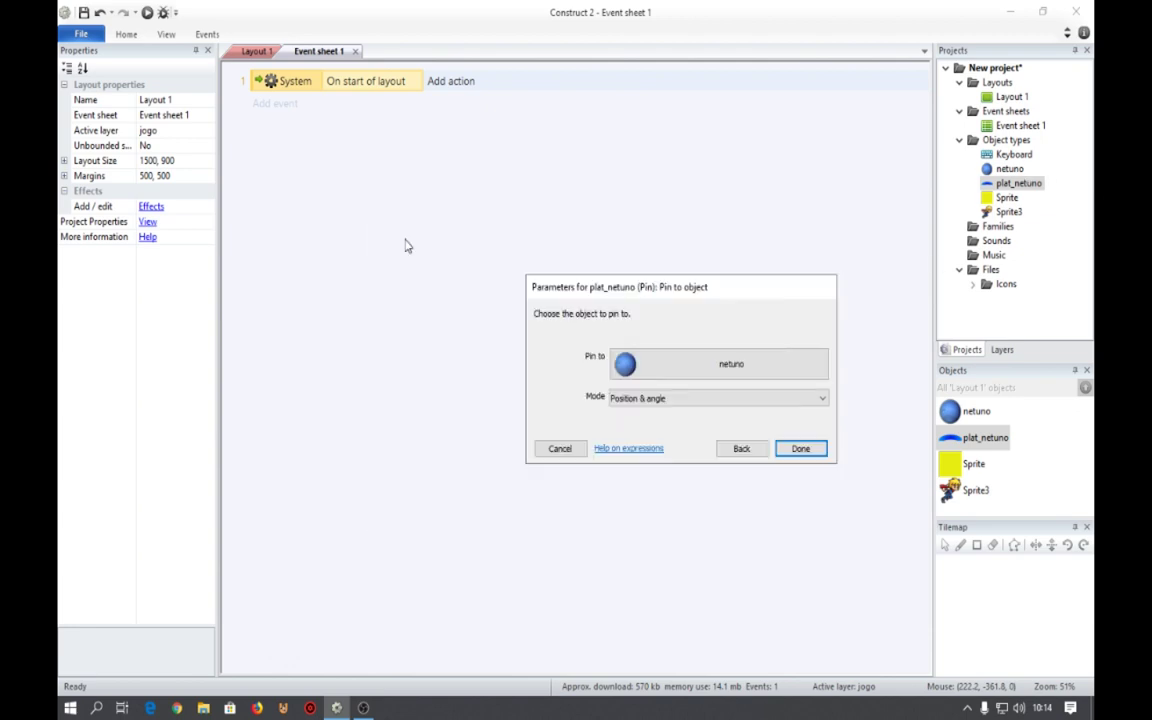
{"action": "left_click", "coordinate": [799, 450]}
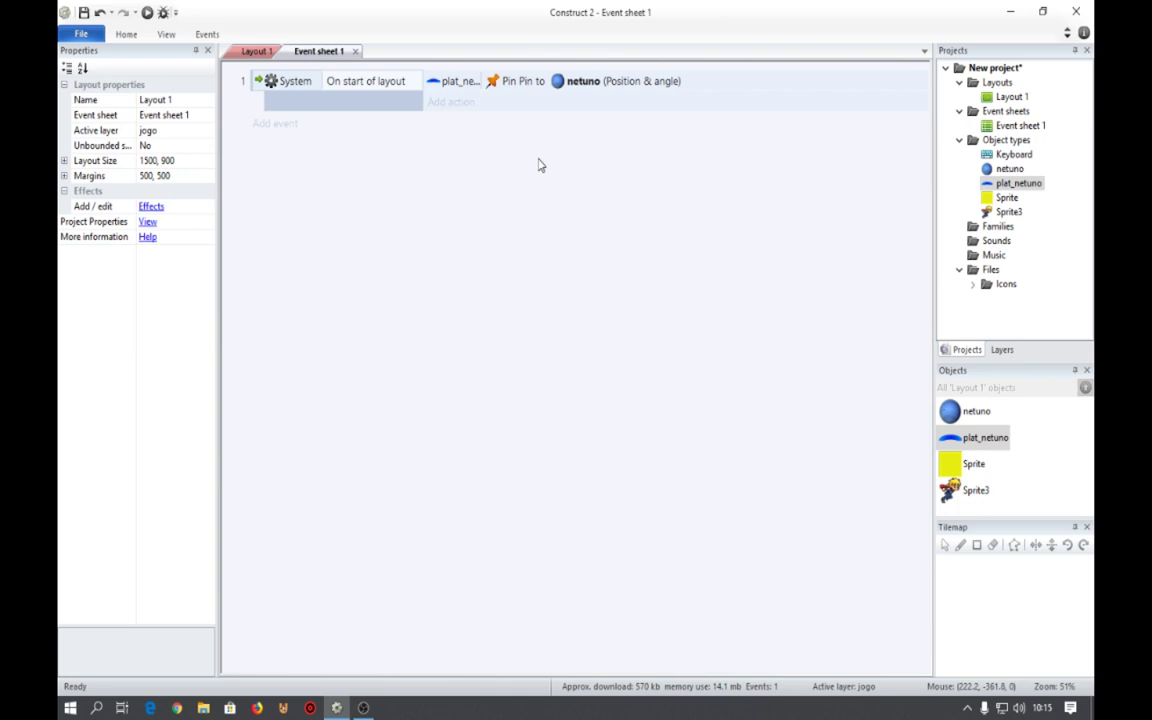
Add a Keyboard "Key is down" event for the Right arrow to Event sheet 1.
{"action": "left_click", "coordinate": [278, 131]}
{"action": "double_click", "coordinate": [599, 255]}
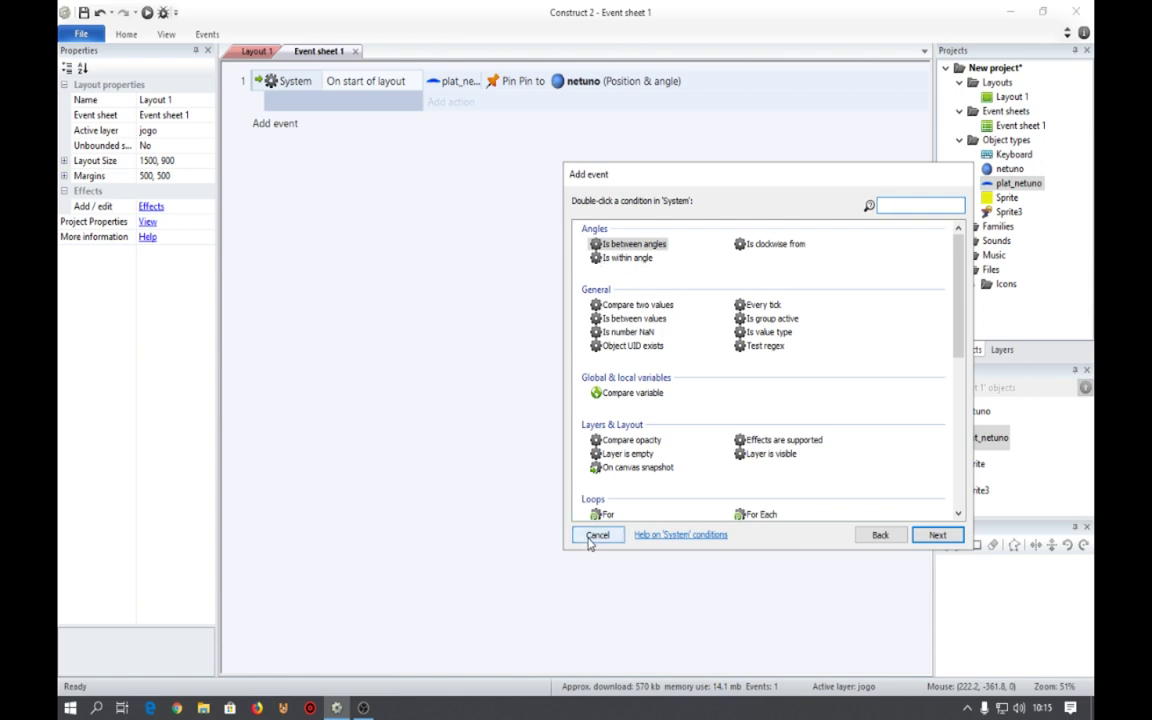
{"action": "left_click", "coordinate": [885, 540]}
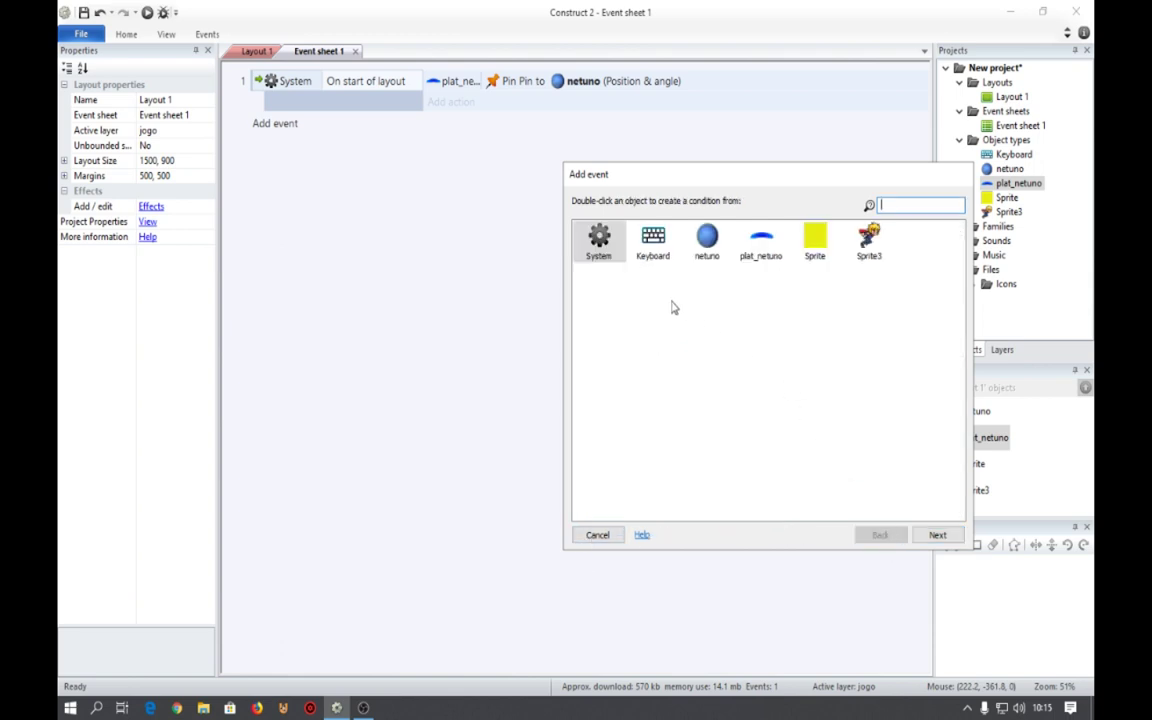
{"action": "double_click", "coordinate": [661, 257]}
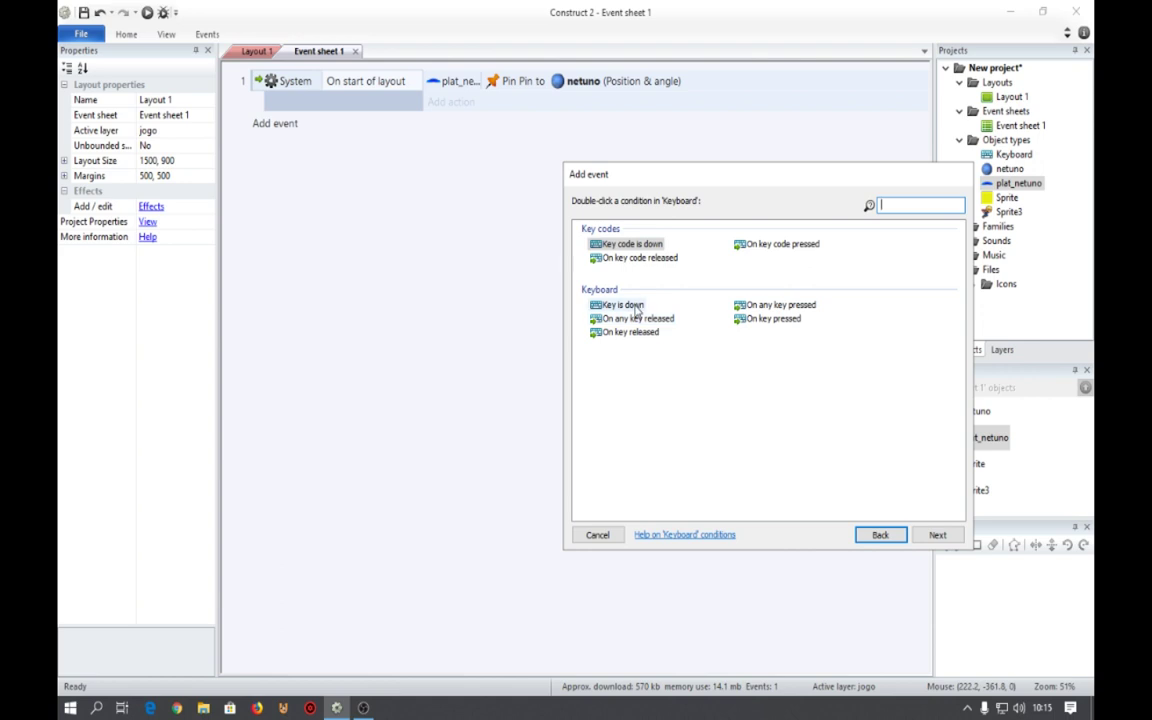
{"action": "left_click", "coordinate": [630, 305]}
{"action": "double_click", "coordinate": [636, 308]}
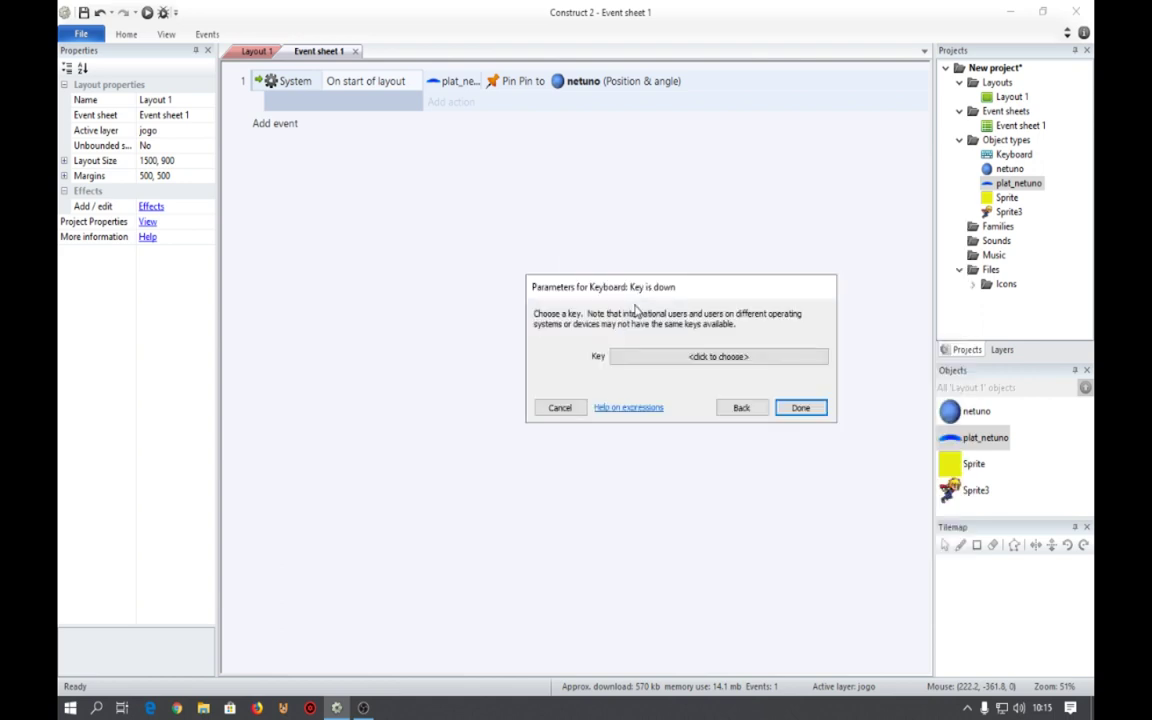
{"action": "left_click", "coordinate": [695, 358]}
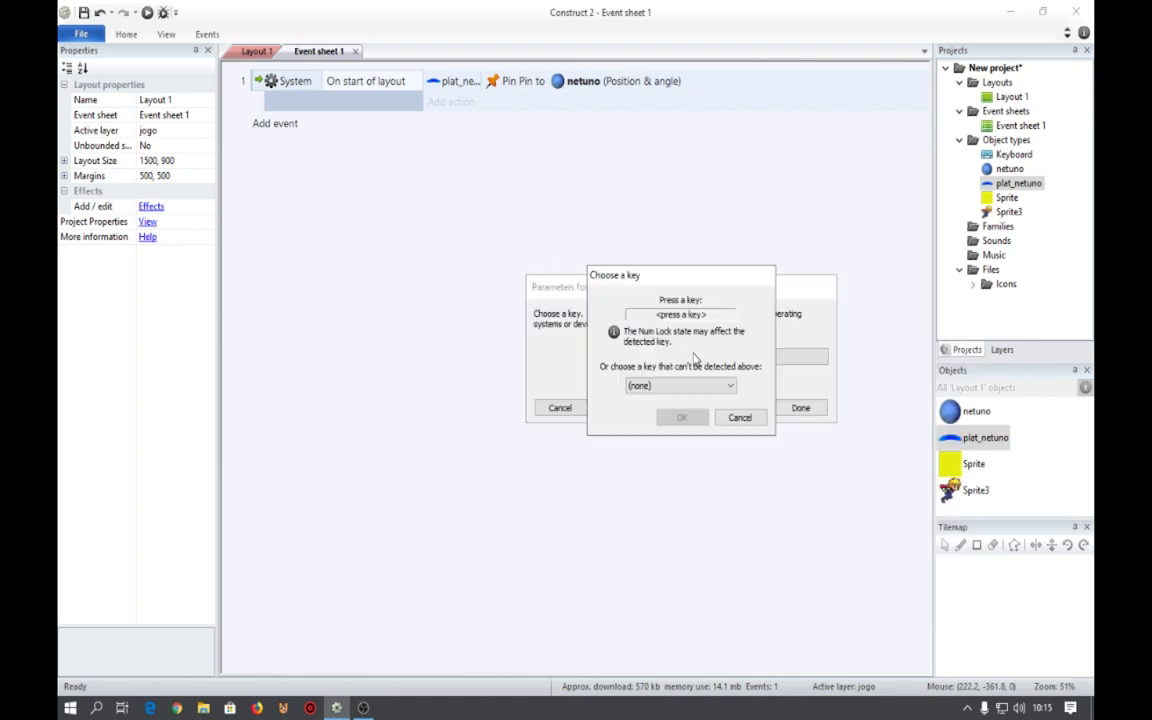
{"action": "key", "text": "Right"}
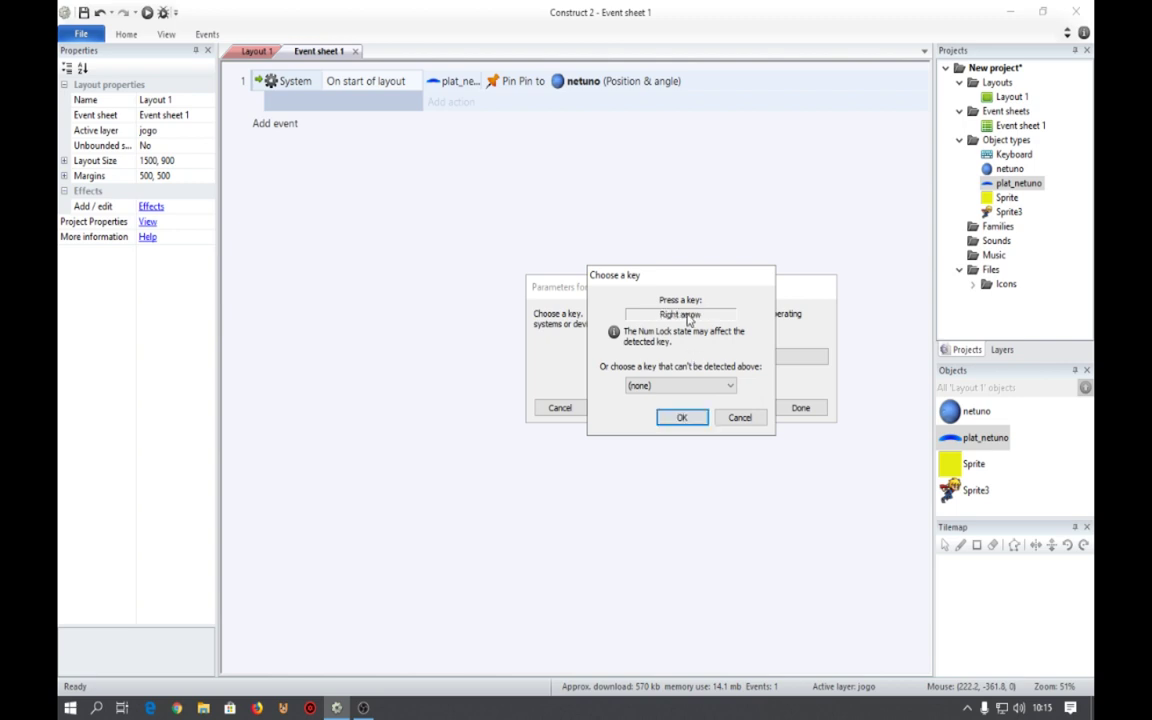
{"action": "left_click", "coordinate": [683, 420]}
{"action": "left_click", "coordinate": [803, 407]}
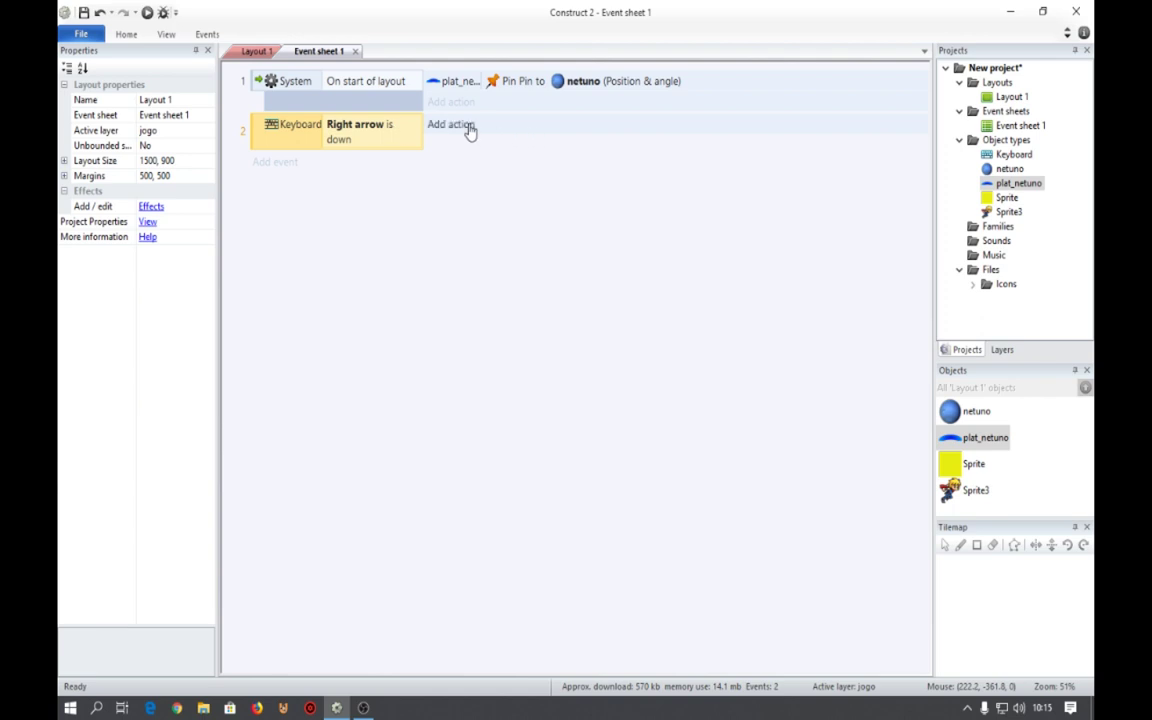
Rename the character sprite's Default animation to "run" and close the image editor.
{"action": "left_click", "coordinate": [256, 51]}
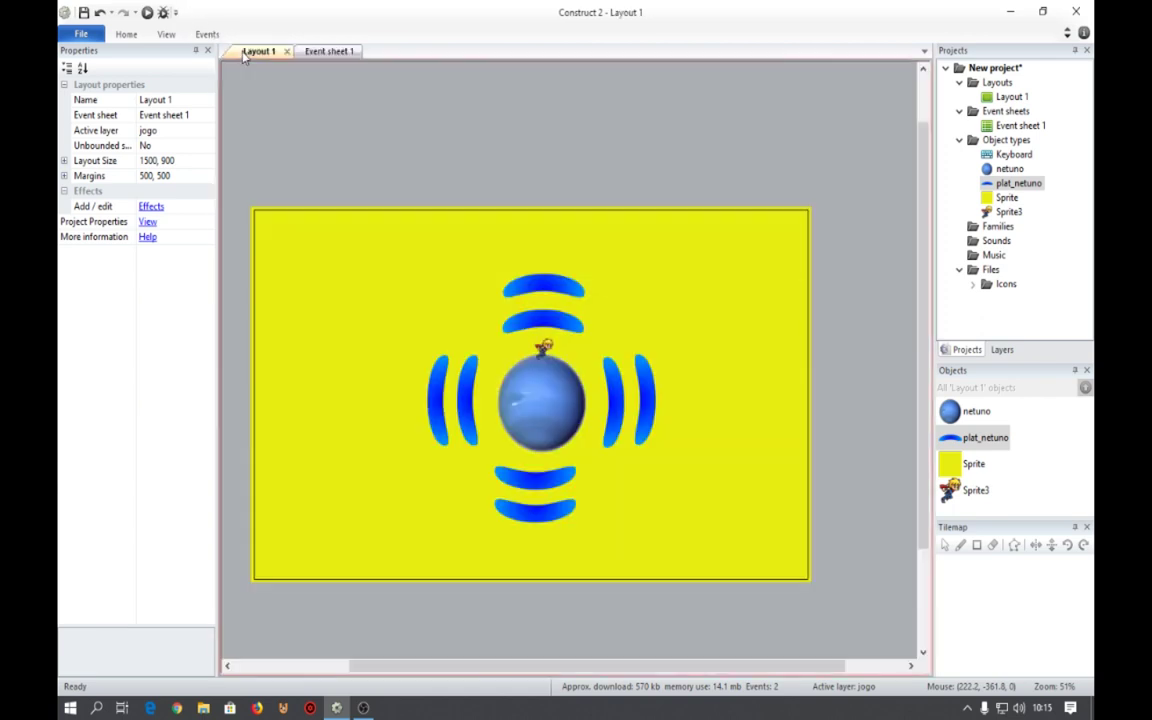
{"action": "left_click", "coordinate": [545, 347]}
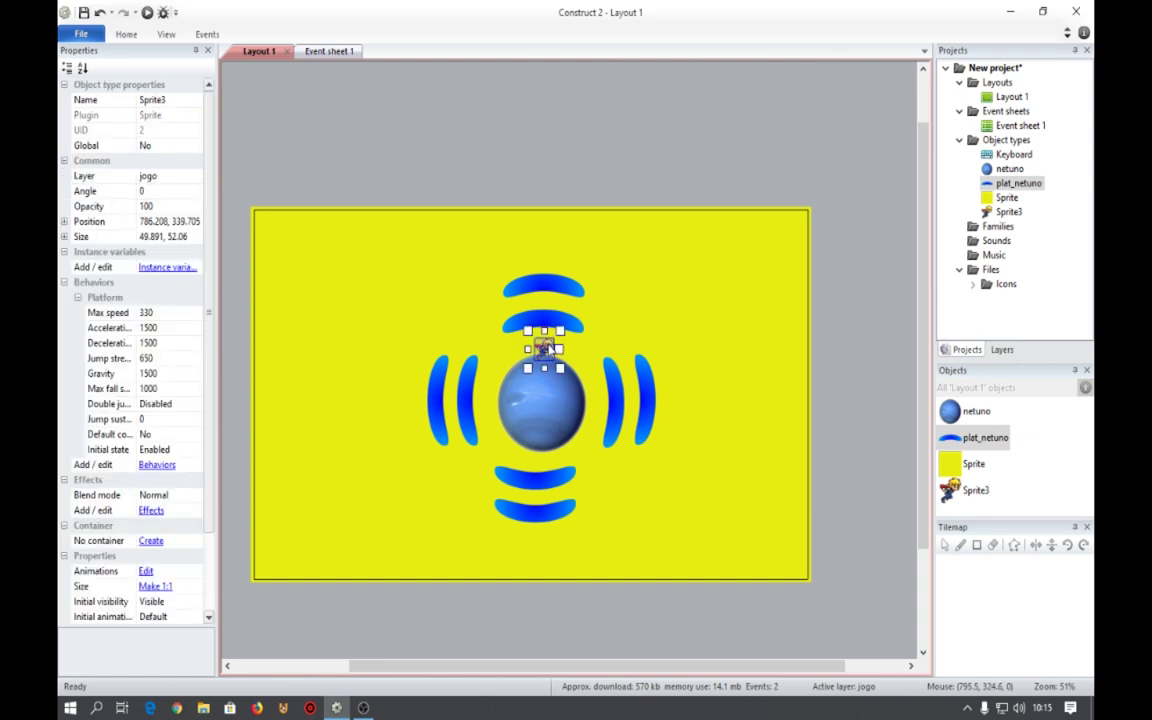
{"action": "double_click", "coordinate": [547, 347]}
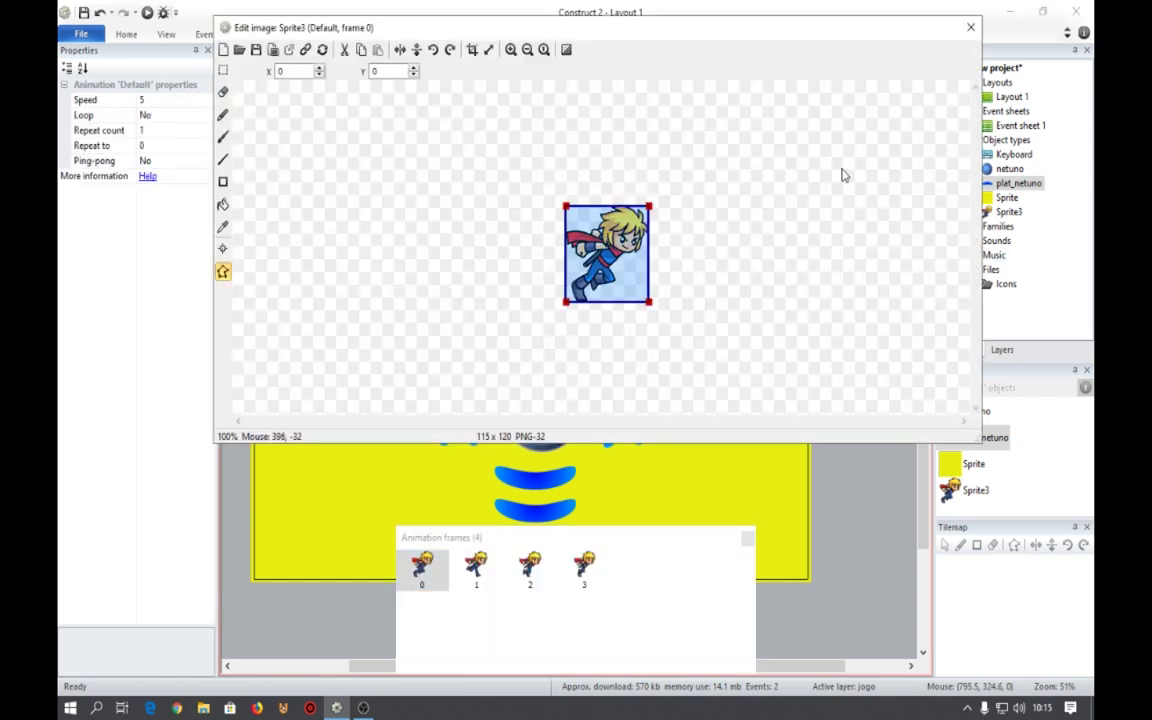
{"action": "left_click_drag", "start_coordinate": [700, 20], "coordinate": [507, 56]}
{"action": "left_click", "coordinate": [889, 199]}
{"action": "left_click", "coordinate": [897, 197]}
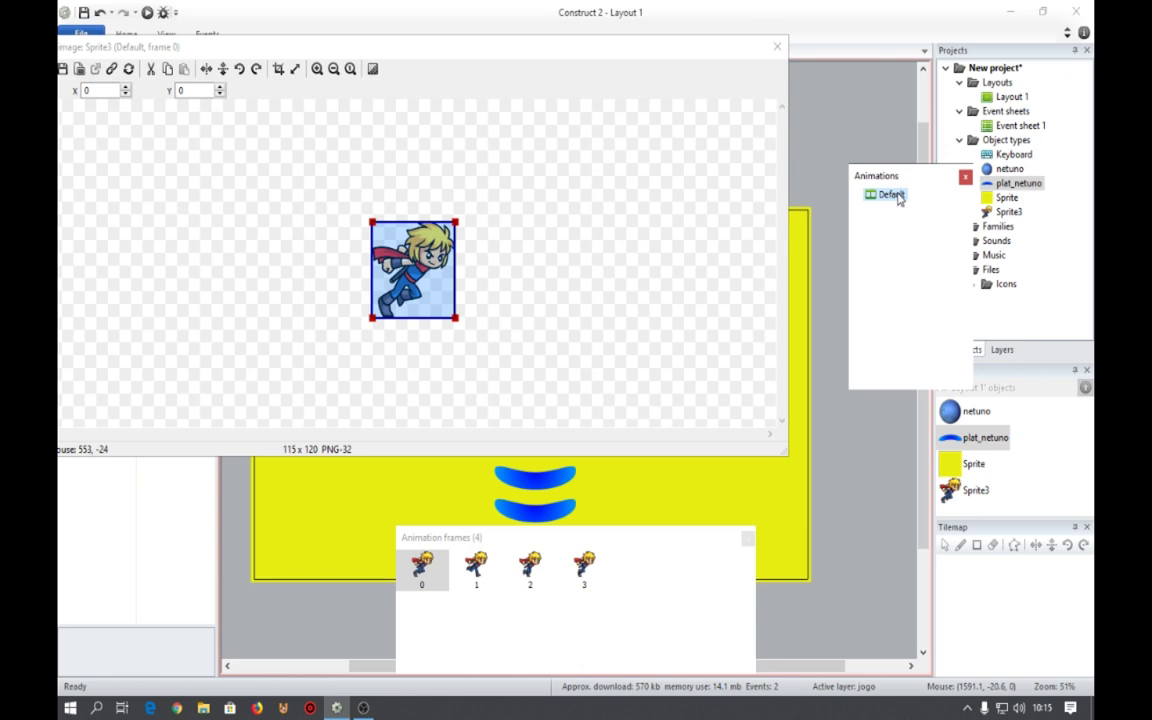
{"action": "right_click", "coordinate": [898, 198]}
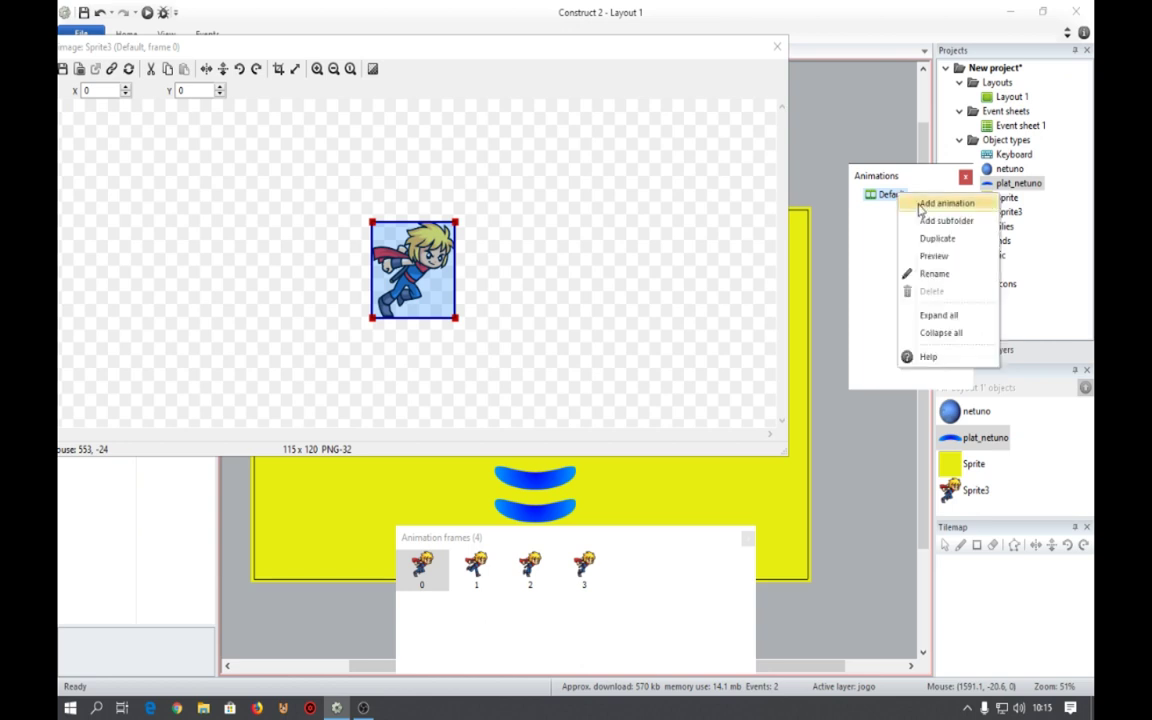
{"action": "left_click", "coordinate": [934, 273]}
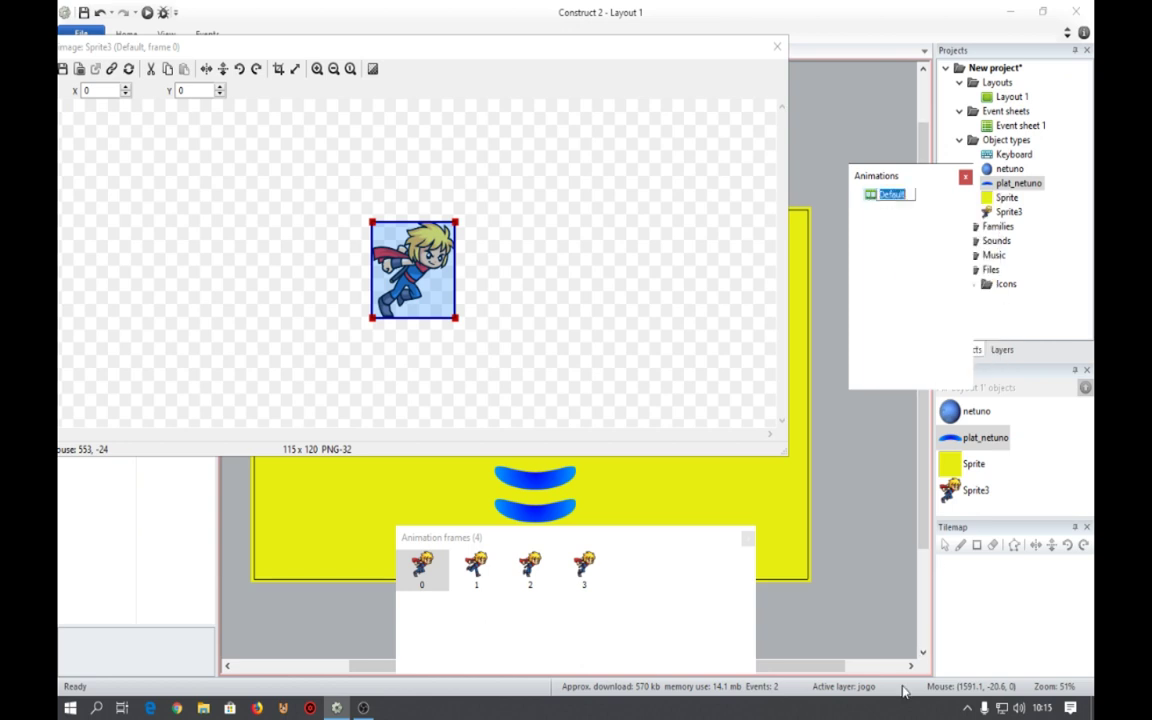
{"action": "type", "text": "ru"}
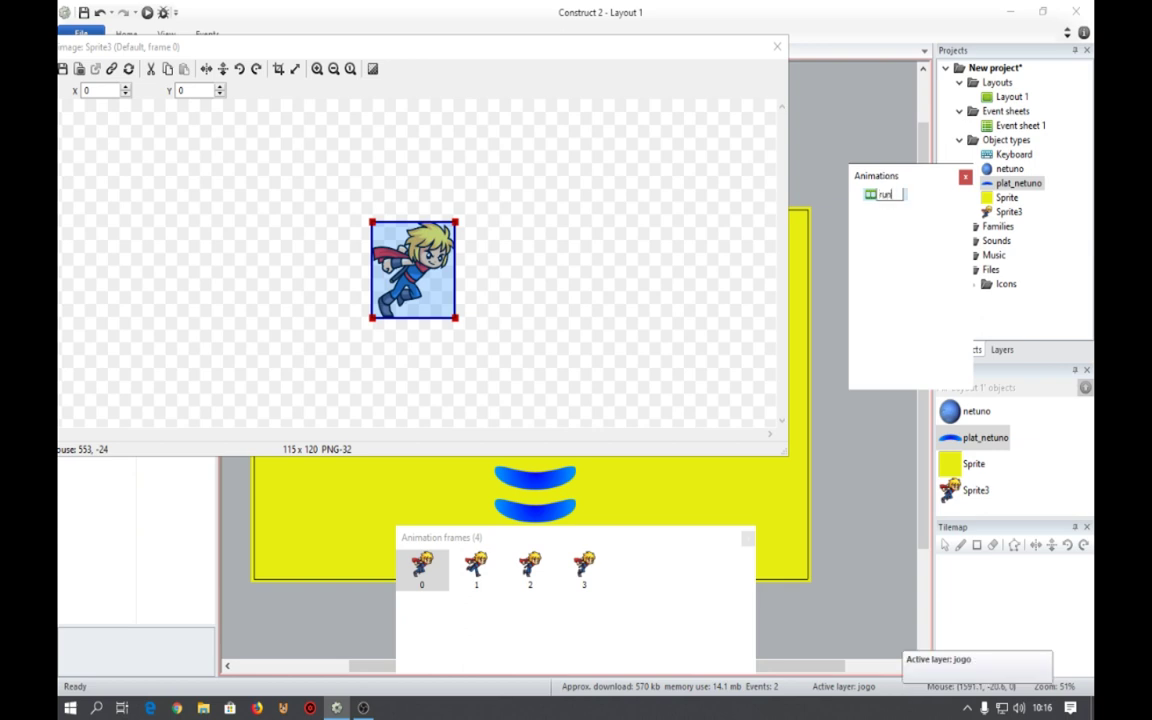
{"action": "type", "text": "n"}
{"action": "key", "text": "Return"}
{"action": "left_click", "coordinate": [777, 46]}
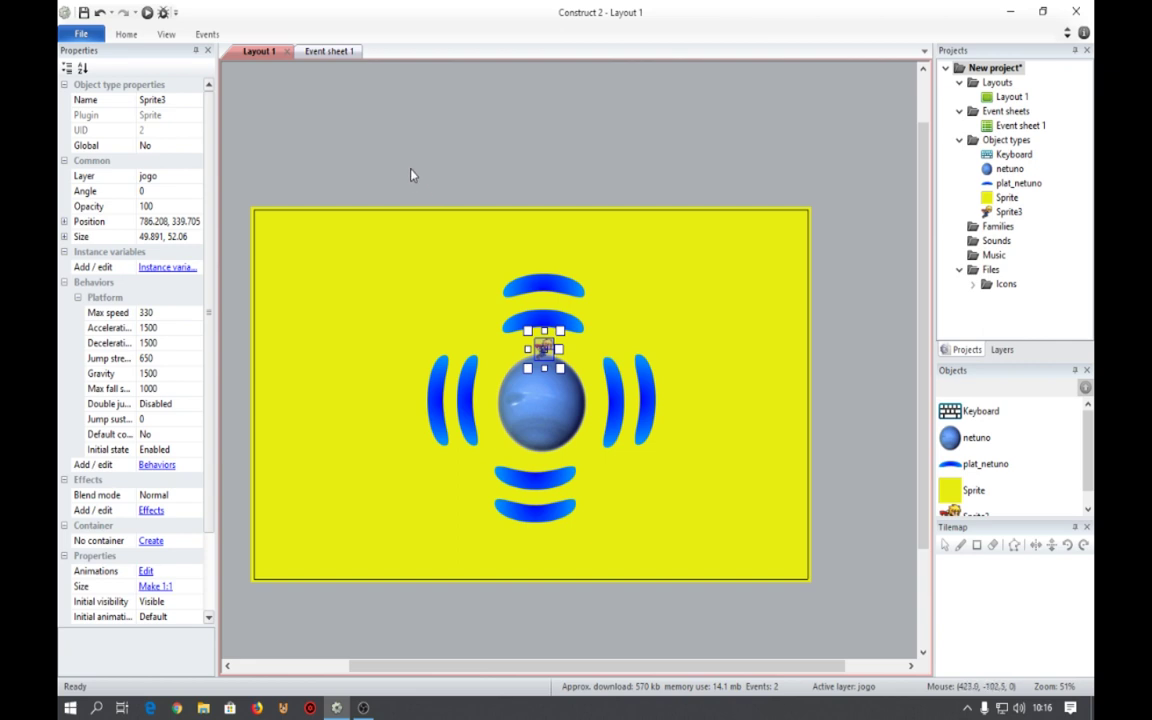
Add an action to the Right arrow event that rotates netuno counter-clockwise by 100 degrees.
{"action": "scroll", "coordinate": [418, 209], "scroll_direction": "up", "scroll_amount": 4, "text": "ctrl"}
{"action": "scroll", "coordinate": [418, 209], "scroll_direction": "down", "scroll_amount": 3, "text": "ctrl"}
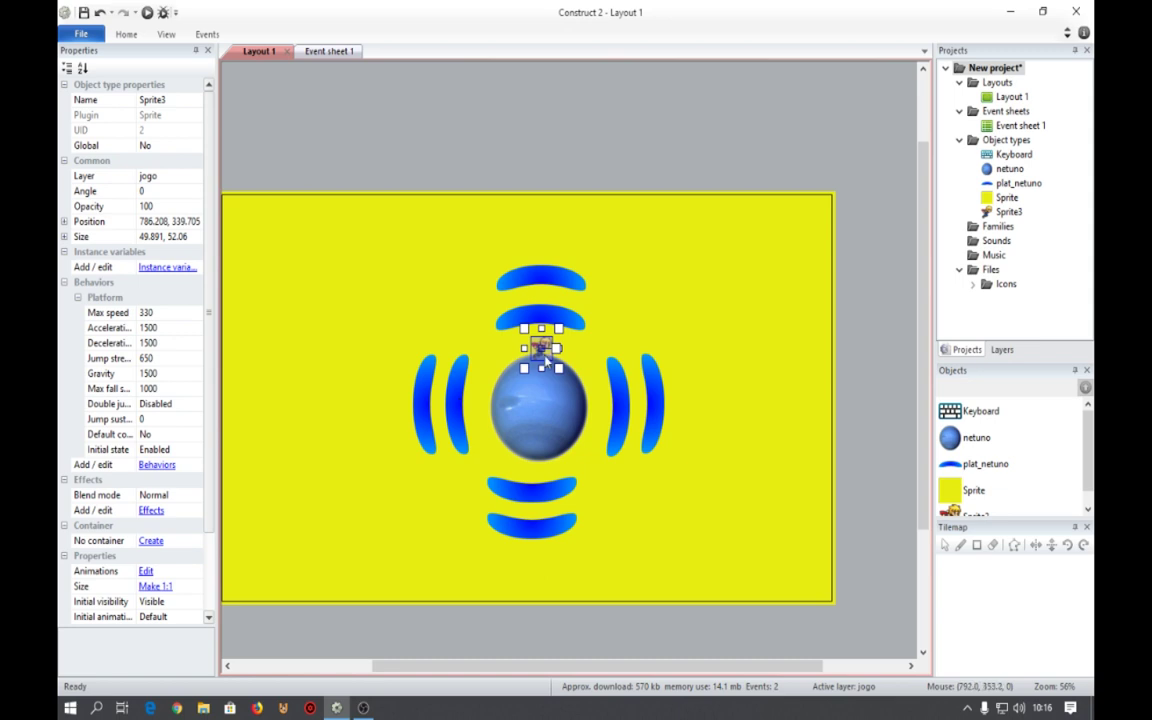
{"action": "left_click", "coordinate": [305, 51]}
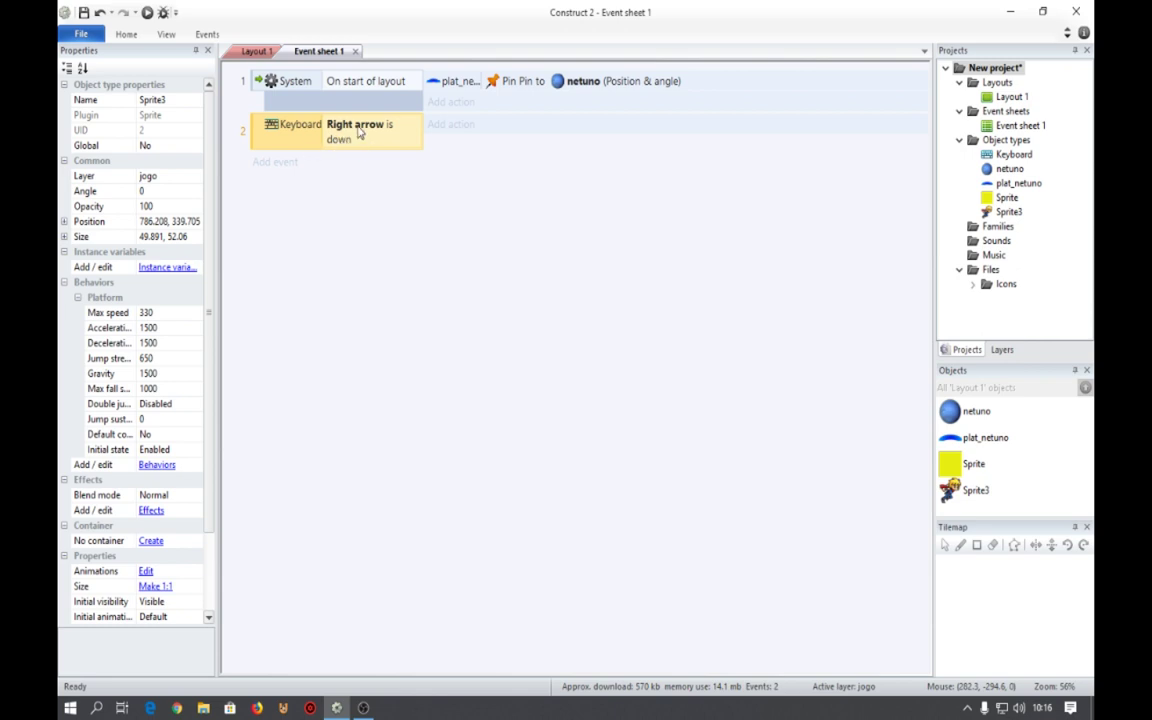
{"action": "left_click", "coordinate": [458, 126]}
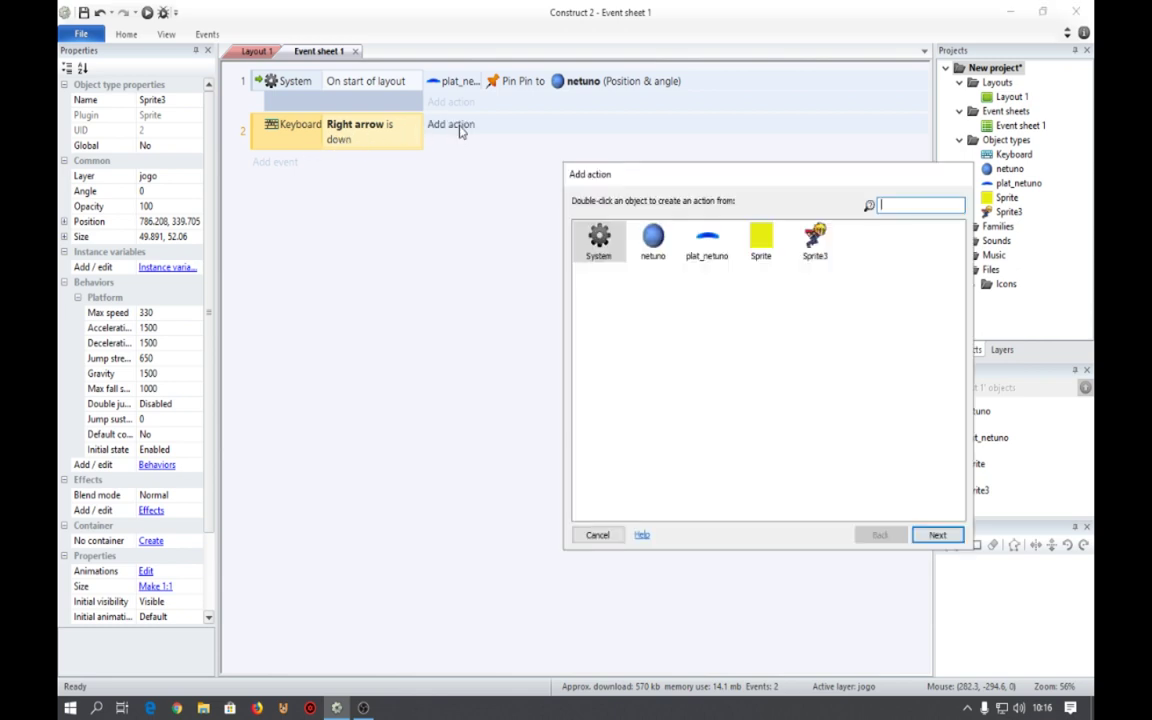
{"action": "left_click", "coordinate": [656, 241]}
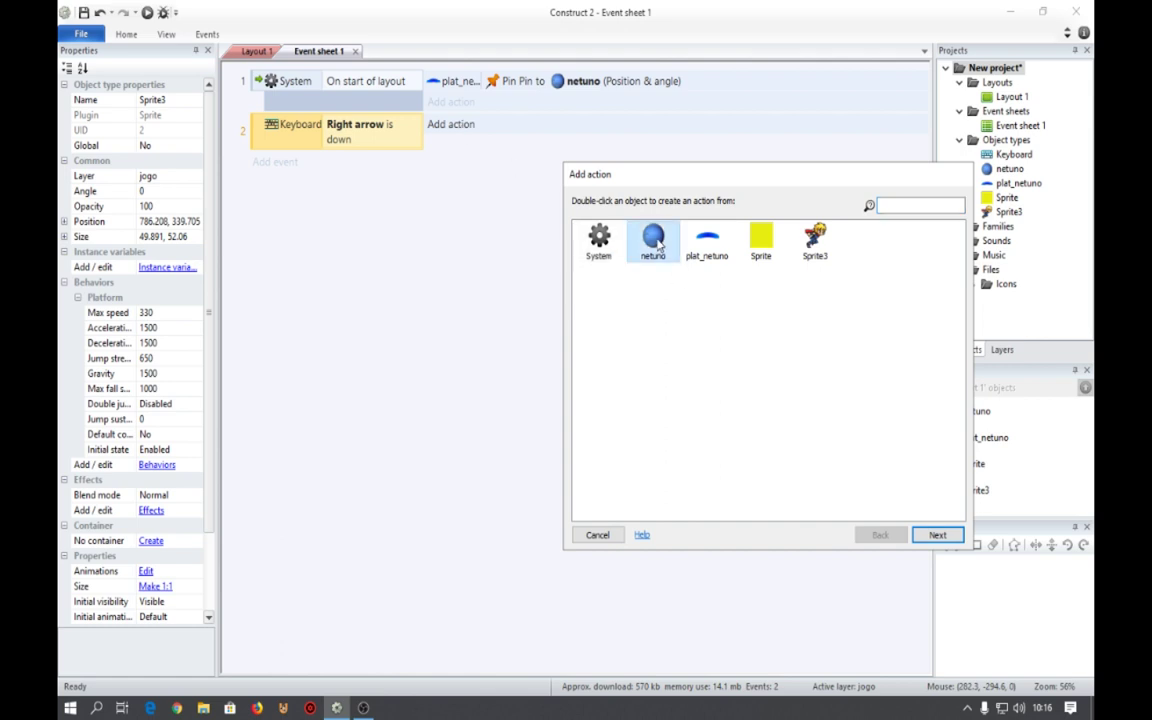
{"action": "double_click", "coordinate": [656, 241]}
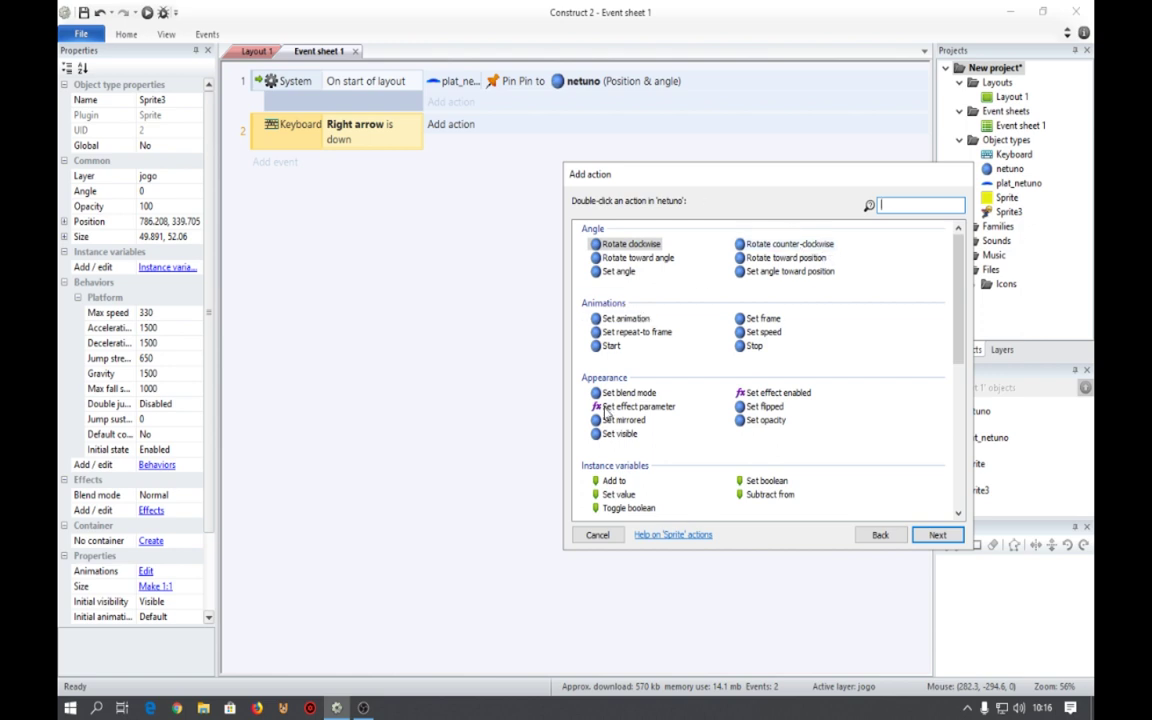
{"action": "left_click", "coordinate": [784, 246]}
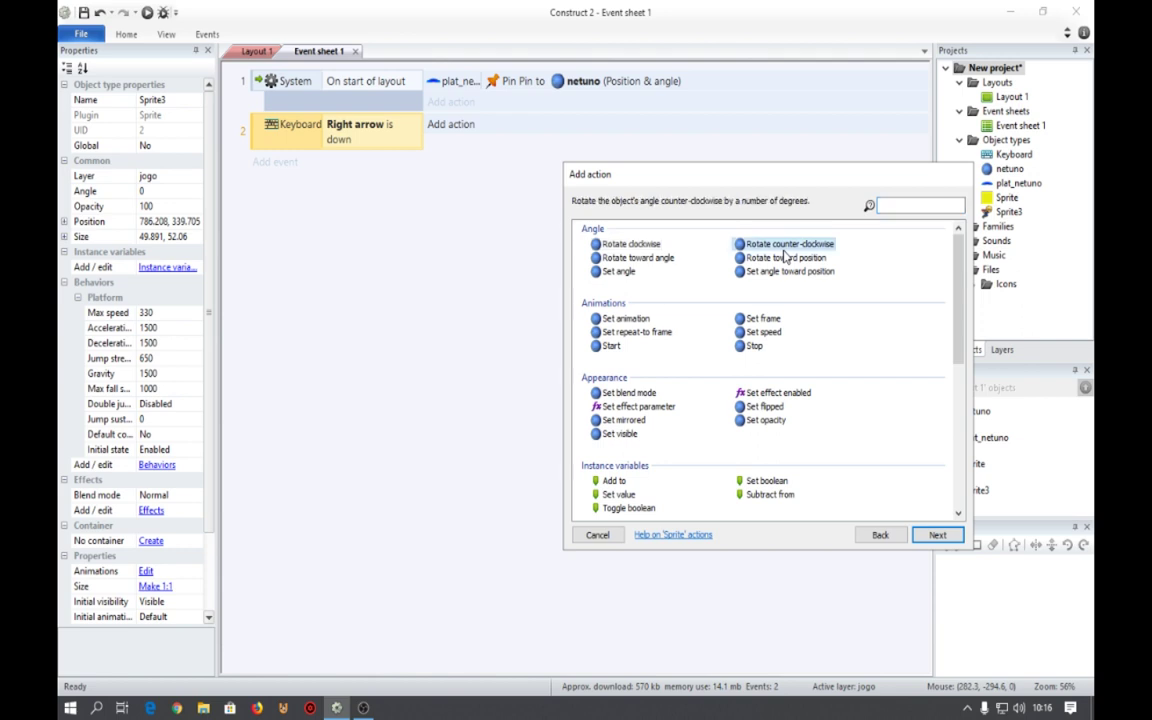
{"action": "double_click", "coordinate": [785, 250]}
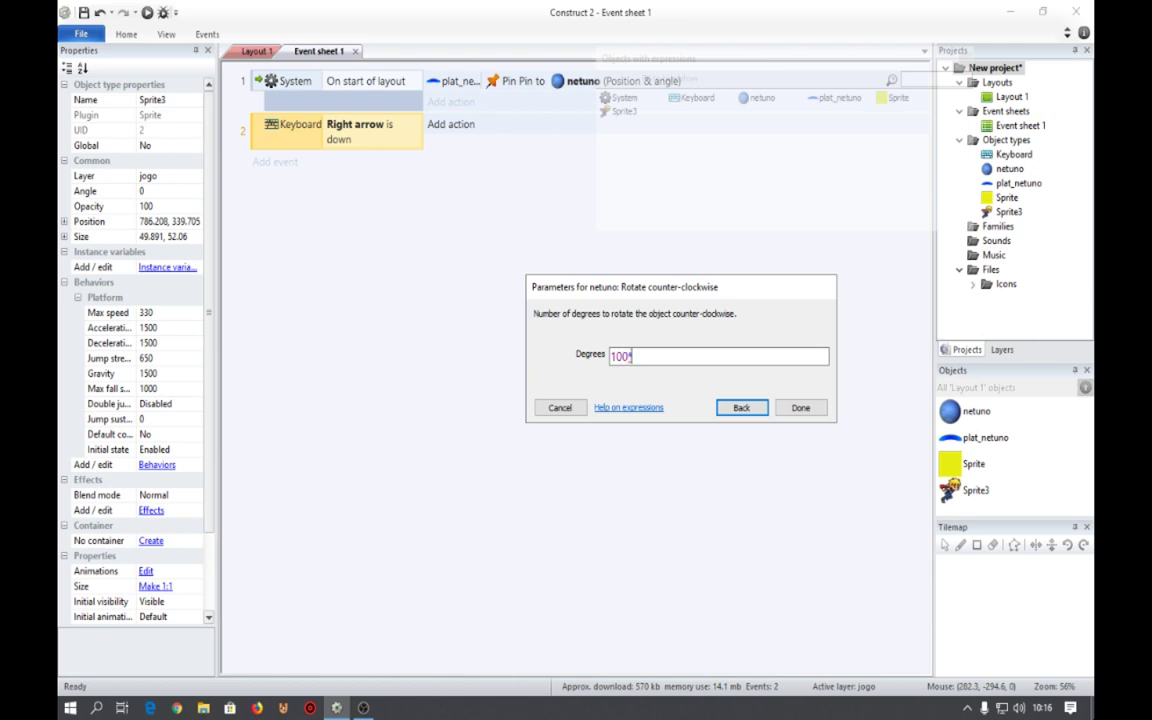
{"action": "type", "text": "100*dt"}
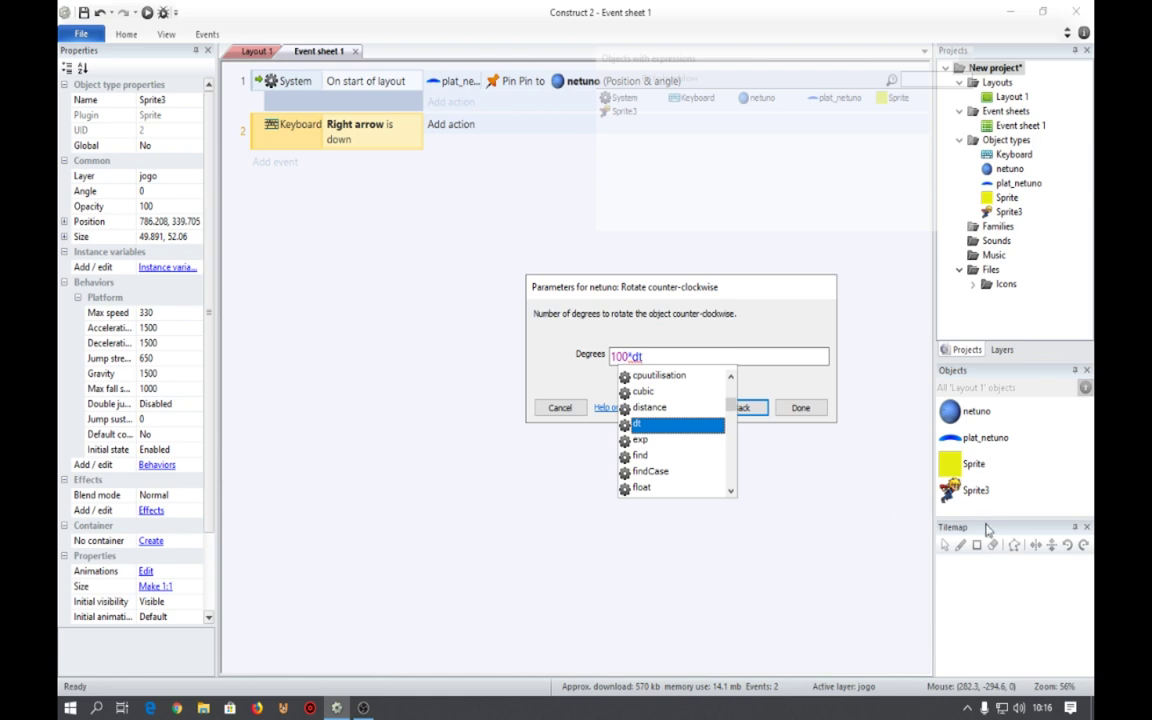
{"action": "double_click", "coordinate": [695, 356]}
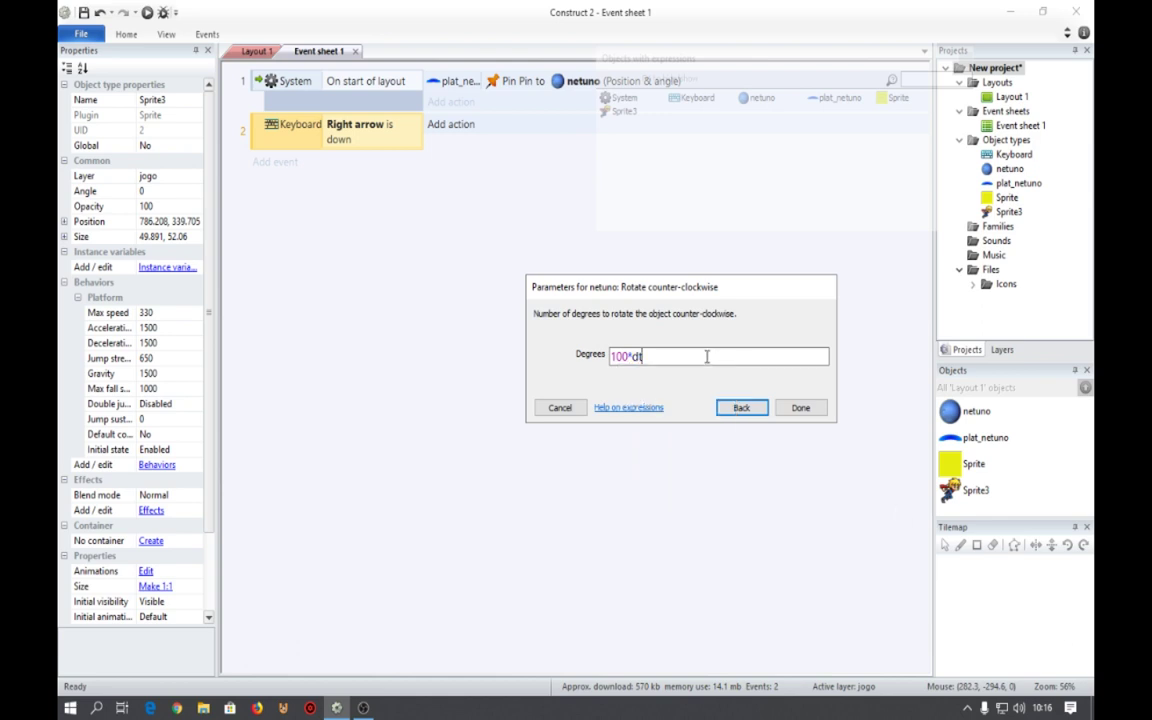
{"action": "key", "text": "BackSpace"}
{"action": "left_click", "coordinate": [801, 407]}
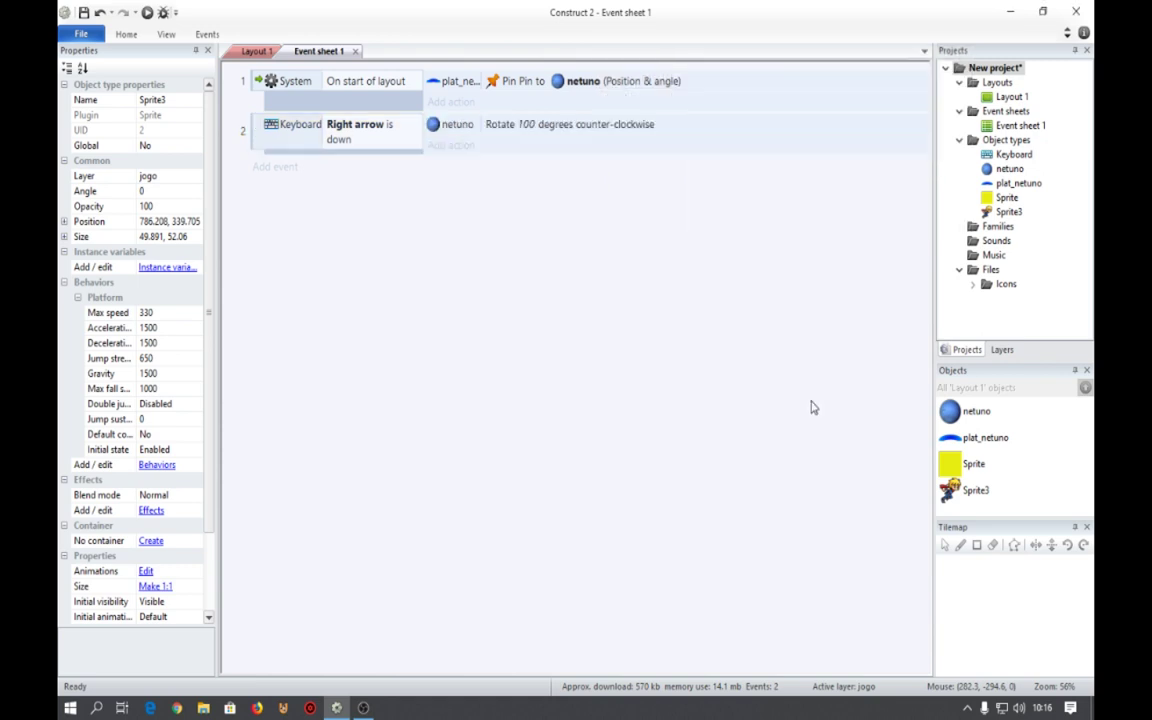
Preview Layout 1 in the browser to test the planet's rotation, and close the preview.
{"action": "left_click", "coordinate": [257, 46]}
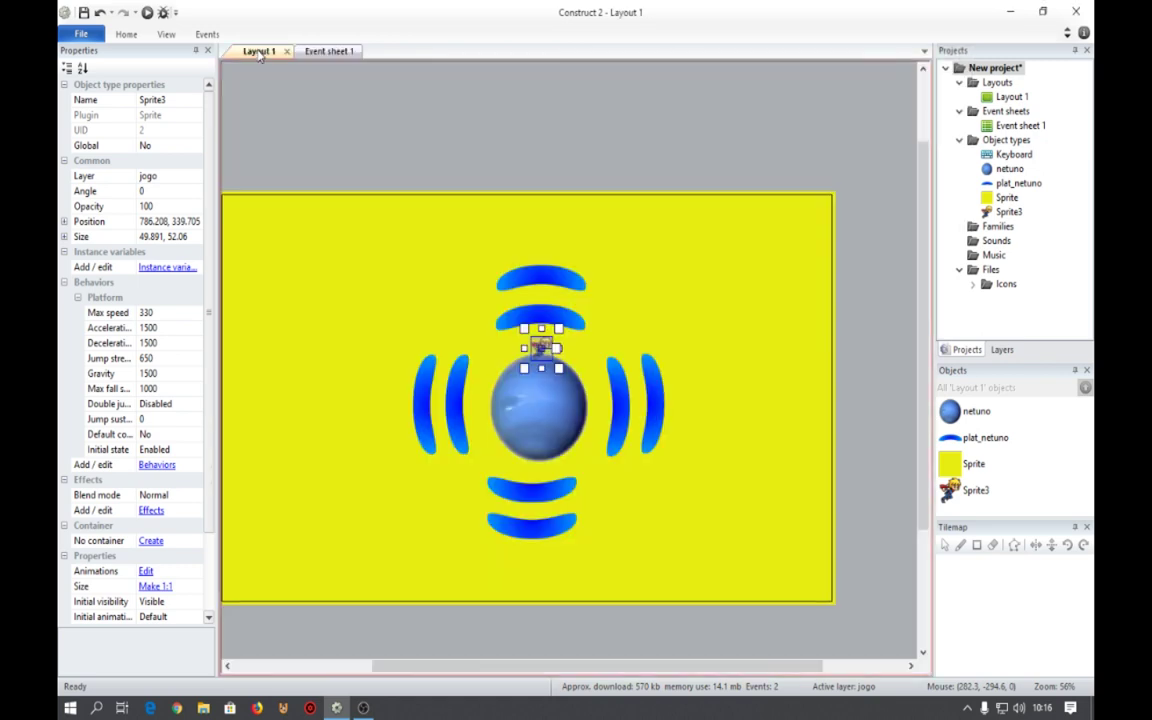
{"action": "left_click", "coordinate": [146, 13]}
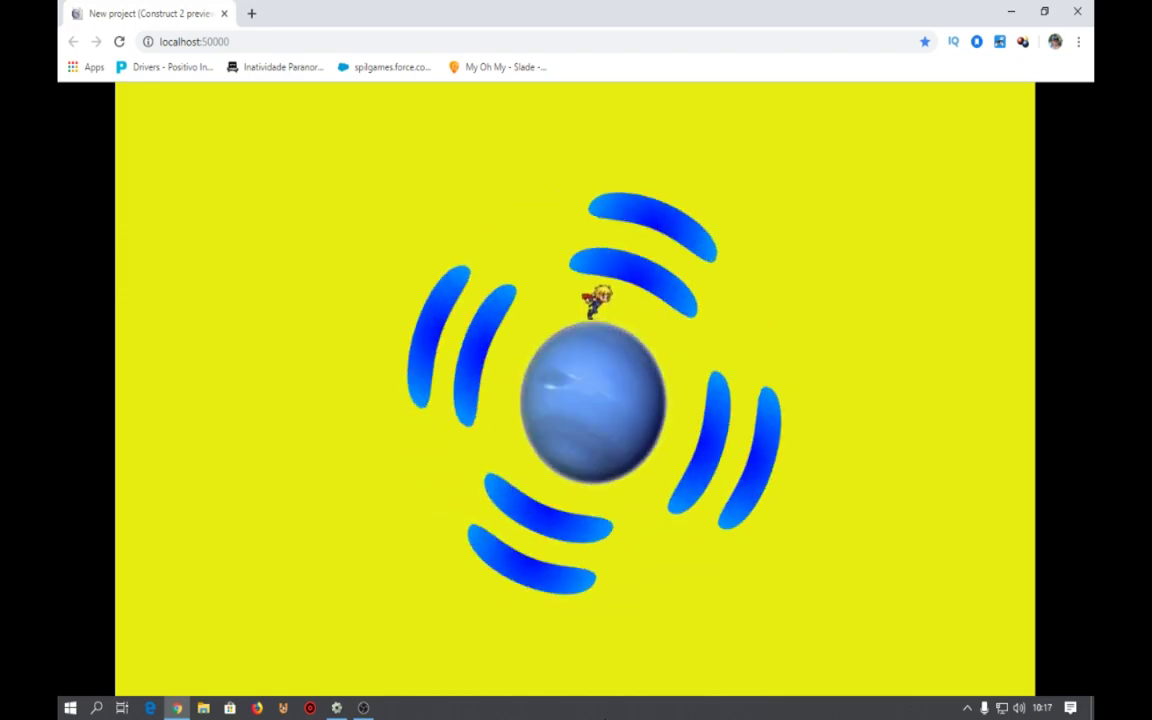
{"action": "left_click", "coordinate": [1077, 11]}
Set the degrees of netuno's counter-clockwise rotation action to 100*dt.
{"action": "left_click", "coordinate": [329, 51]}
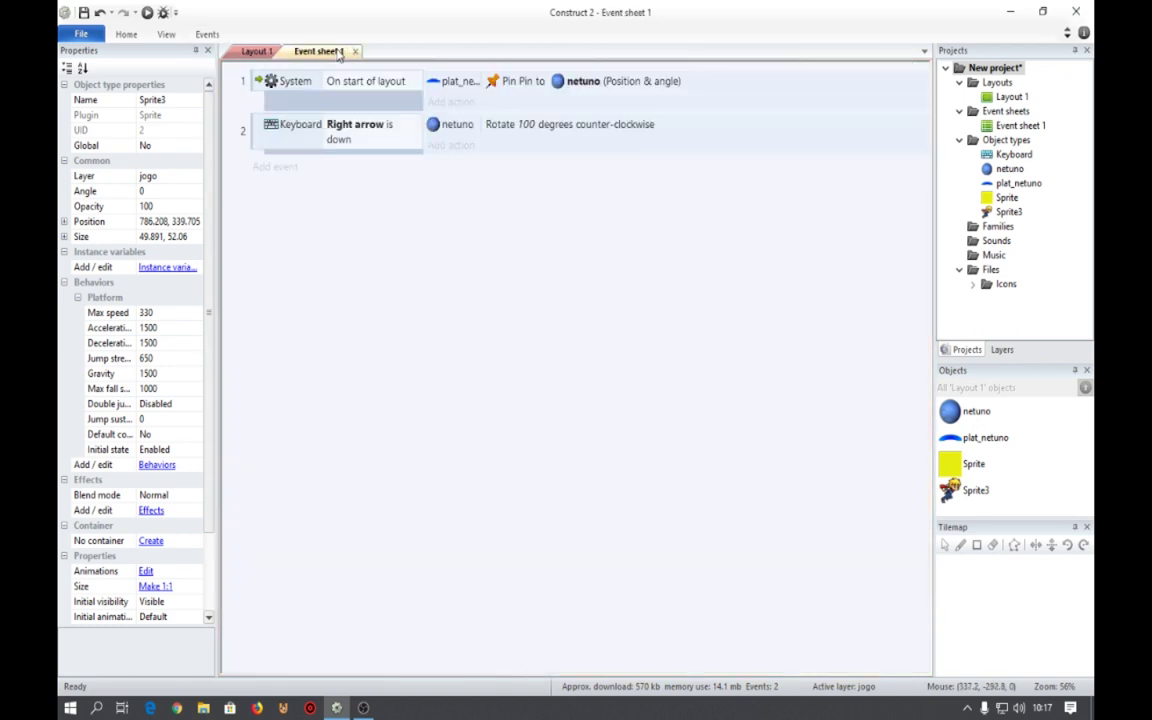
{"action": "double_click", "coordinate": [549, 124]}
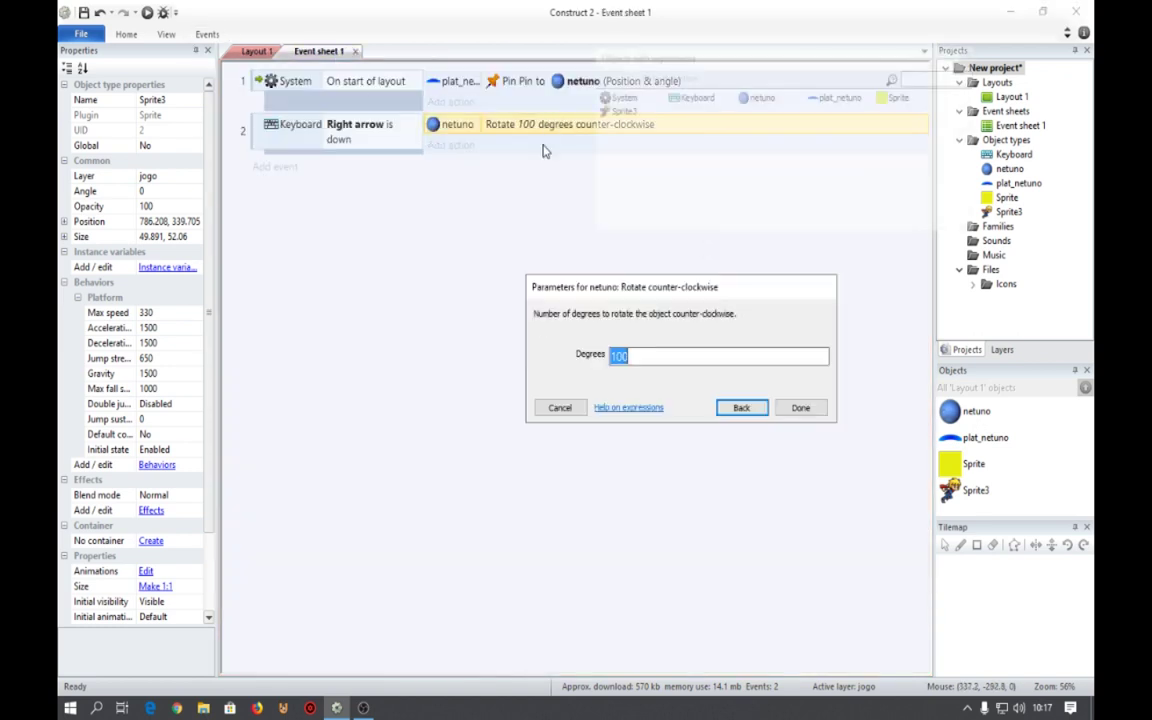
{"action": "left_click", "coordinate": [693, 349]}
{"action": "type", "text": "*dt"}
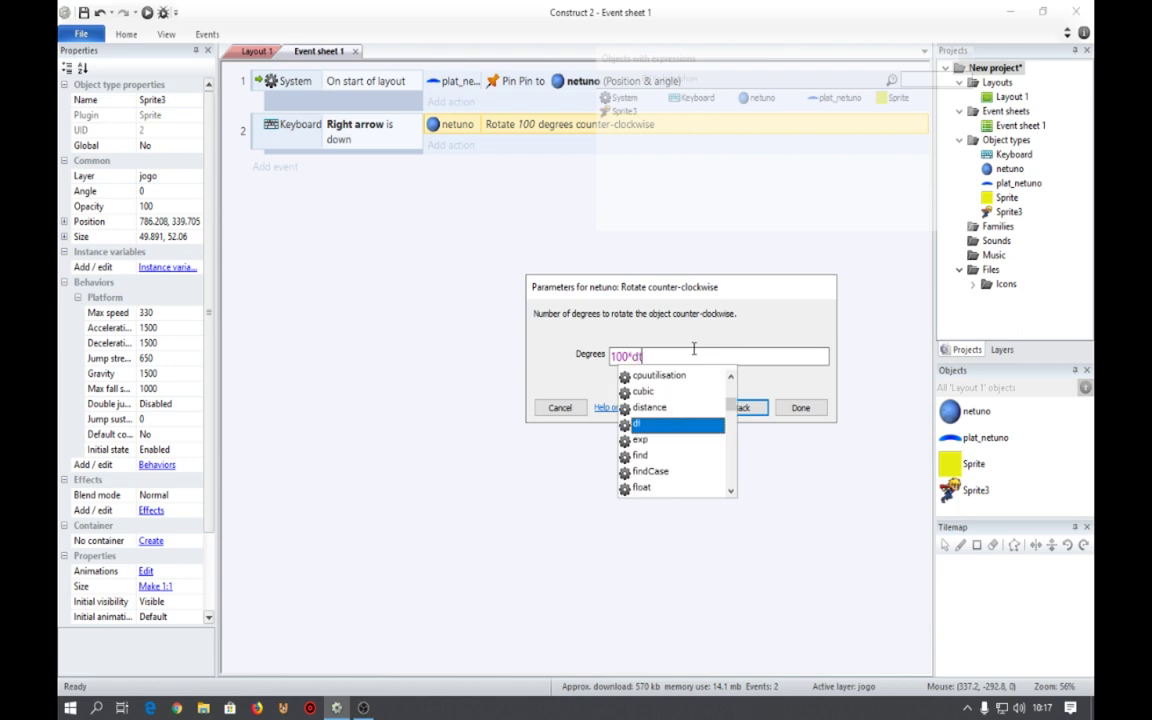
{"action": "left_click", "coordinate": [597, 394]}
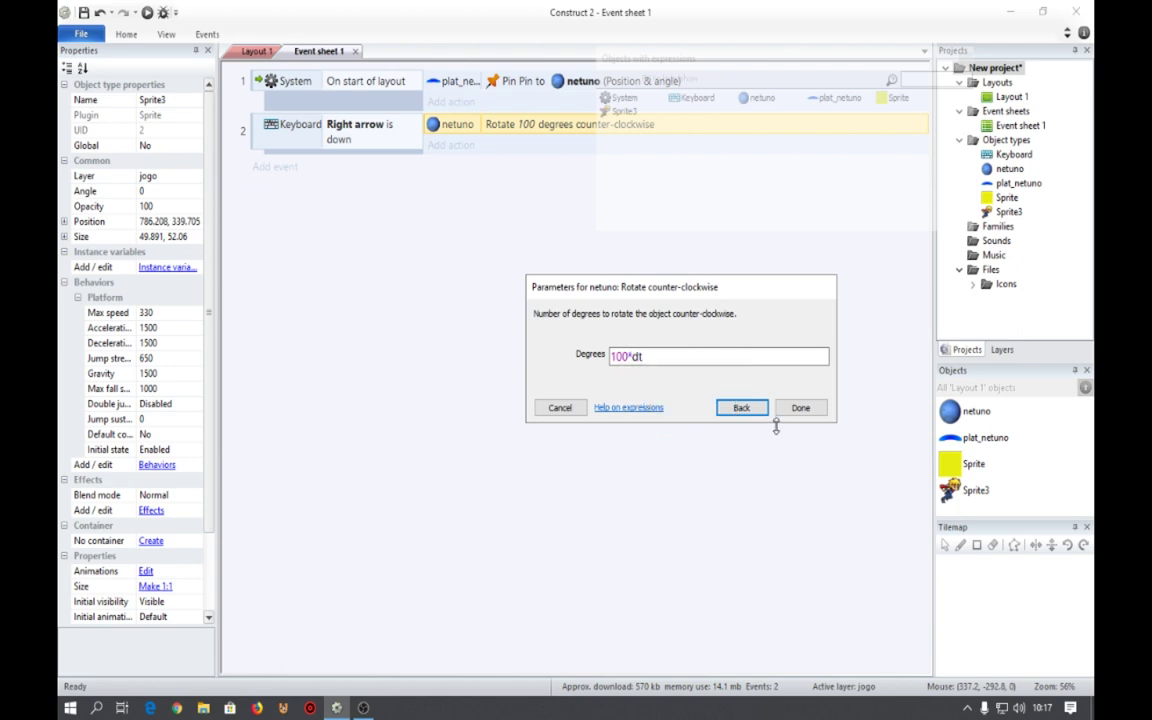
{"action": "left_click", "coordinate": [799, 410]}
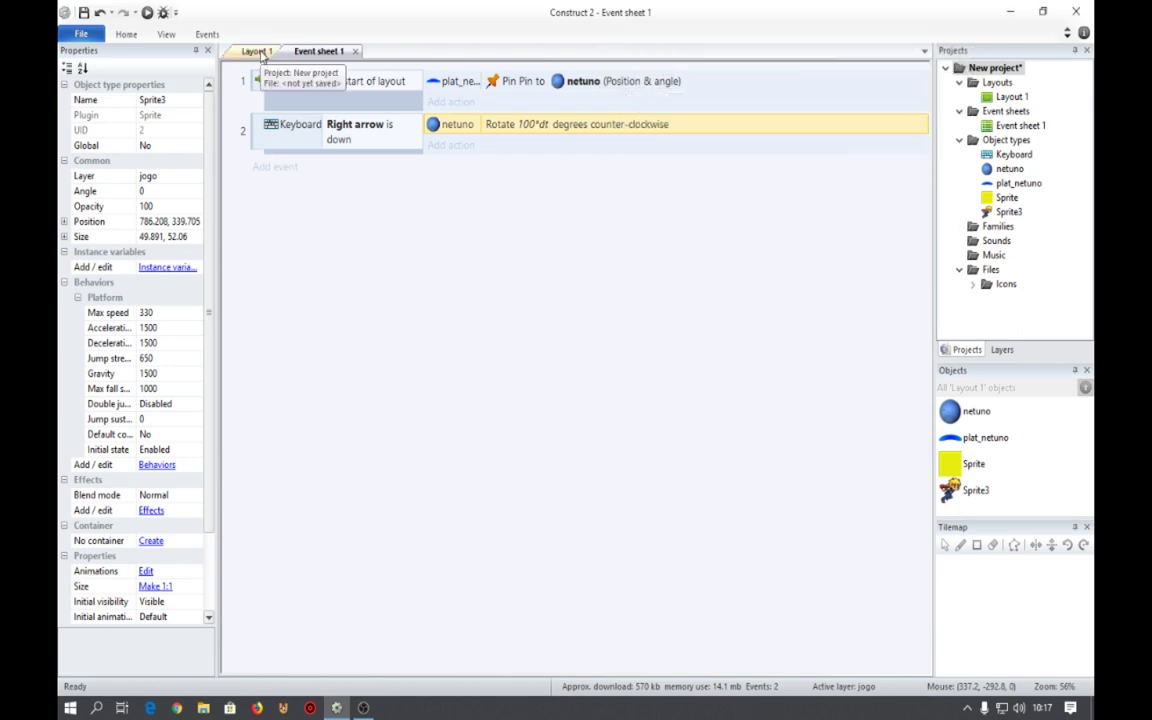
Run the Layout 1 preview again to test the frame-rate-independent rotation of netuno and its platforms.
{"action": "left_click", "coordinate": [257, 51]}
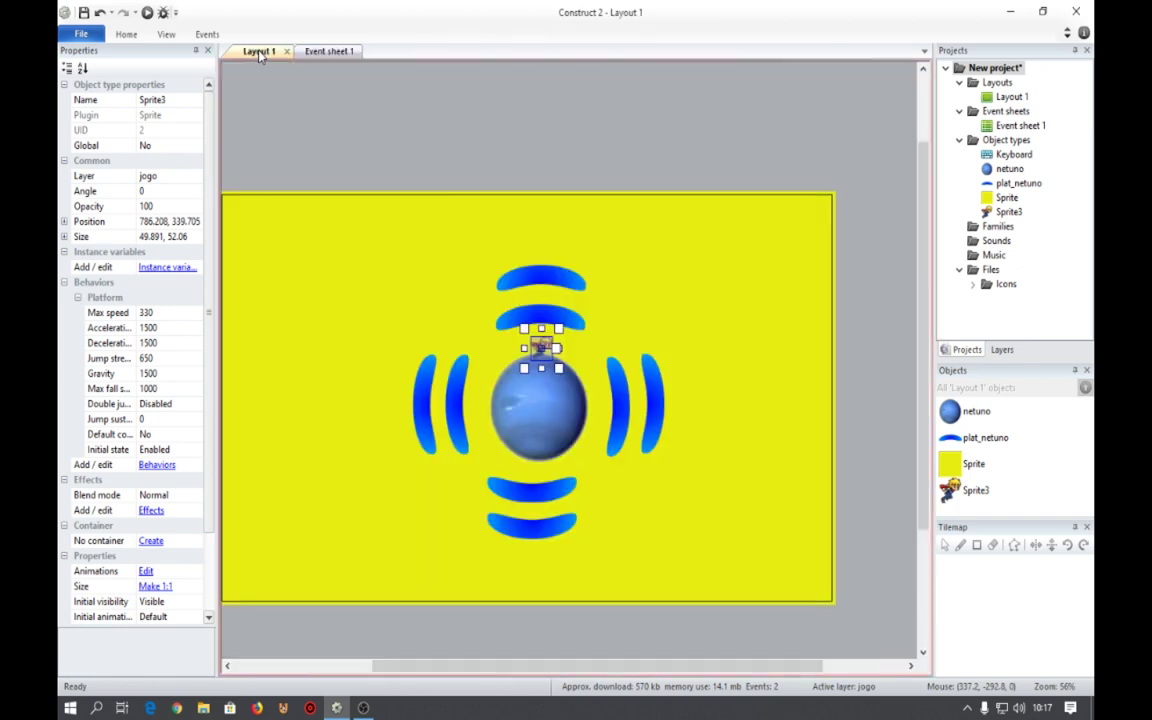
{"action": "left_click", "coordinate": [147, 13]}
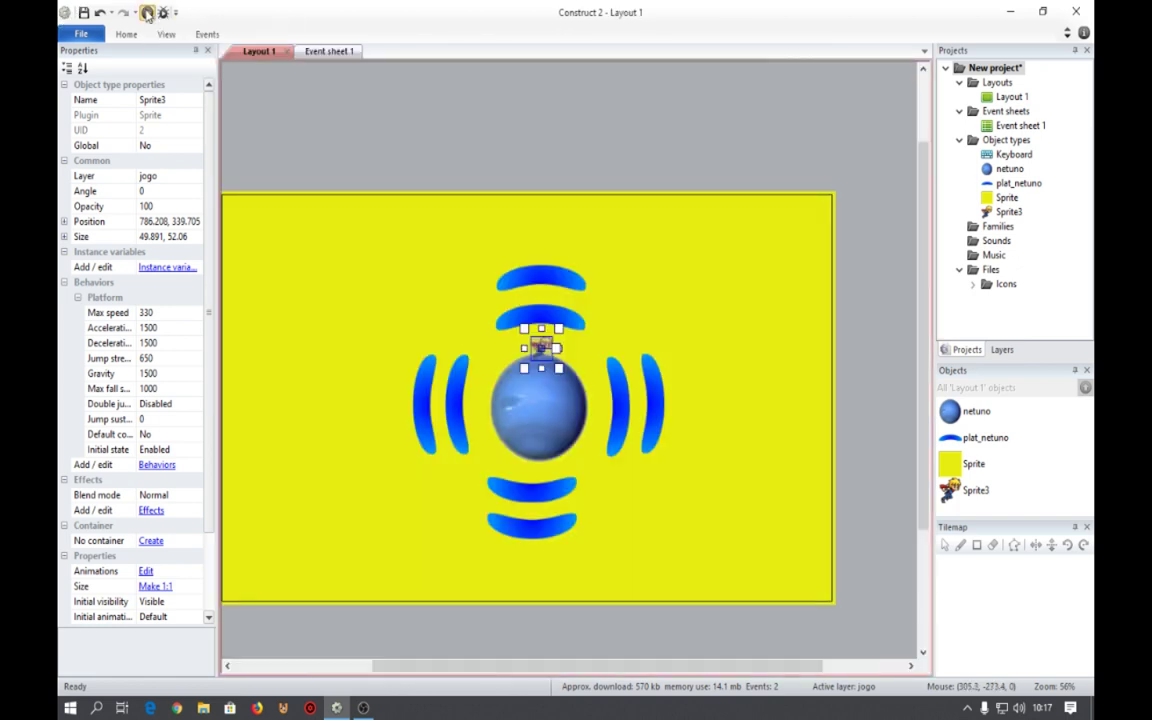
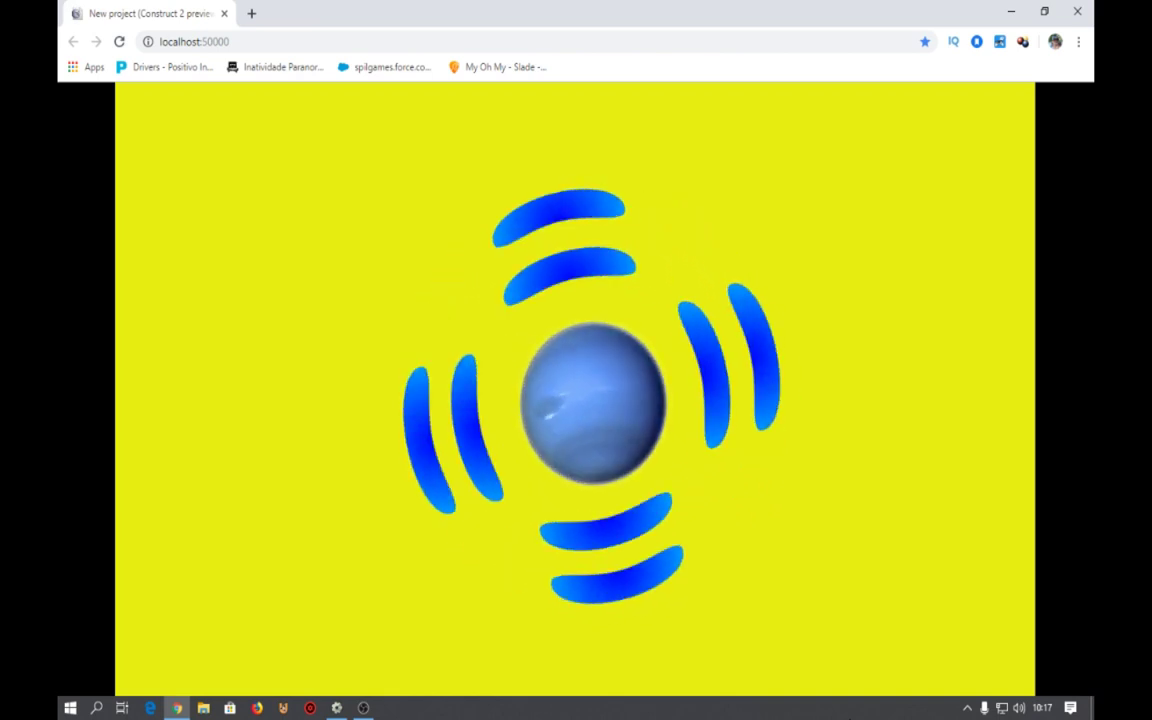
Close the browser preview and return to editing Layout 1 with nothing selected.
{"action": "left_click", "coordinate": [1077, 11]}
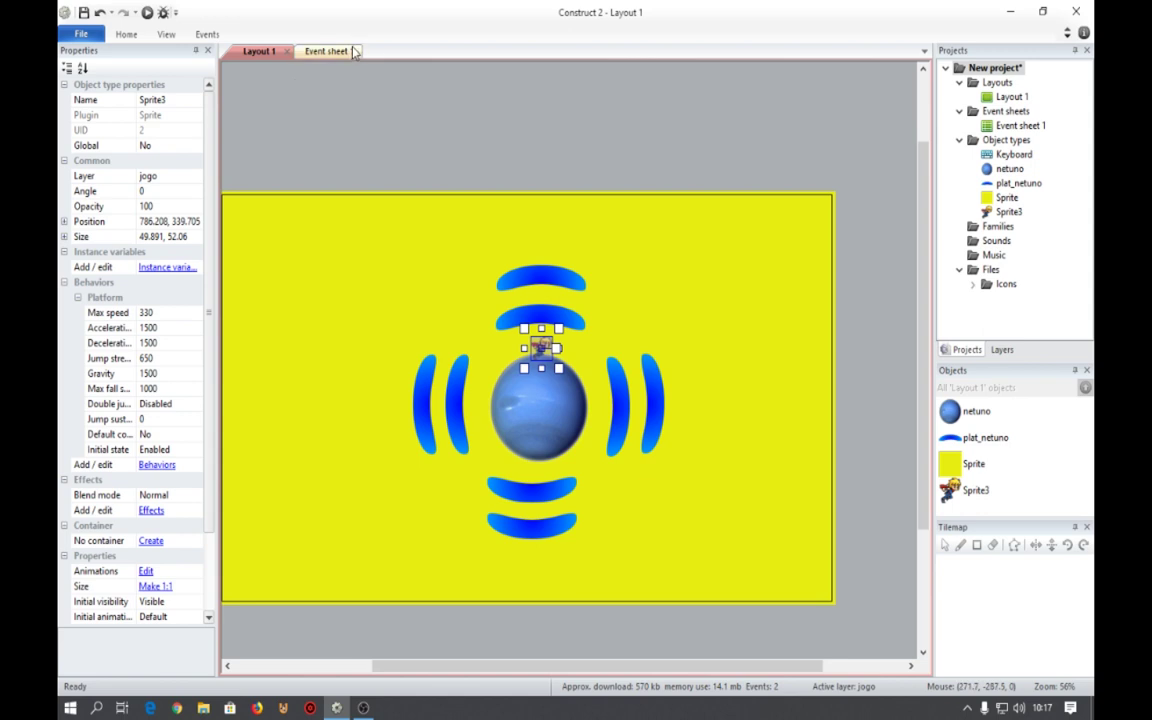
{"action": "left_click", "coordinate": [460, 178]}
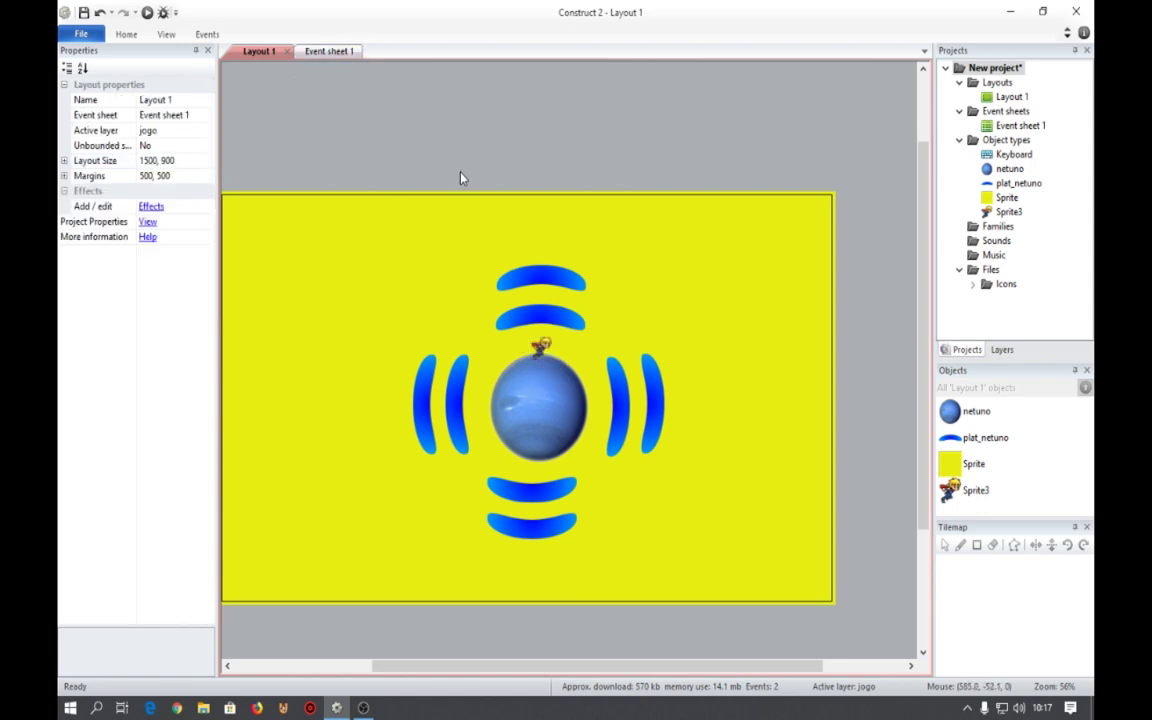
Rename the character sprite Sprite3 on top of the planet as player.
{"action": "left_click", "coordinate": [542, 347]}
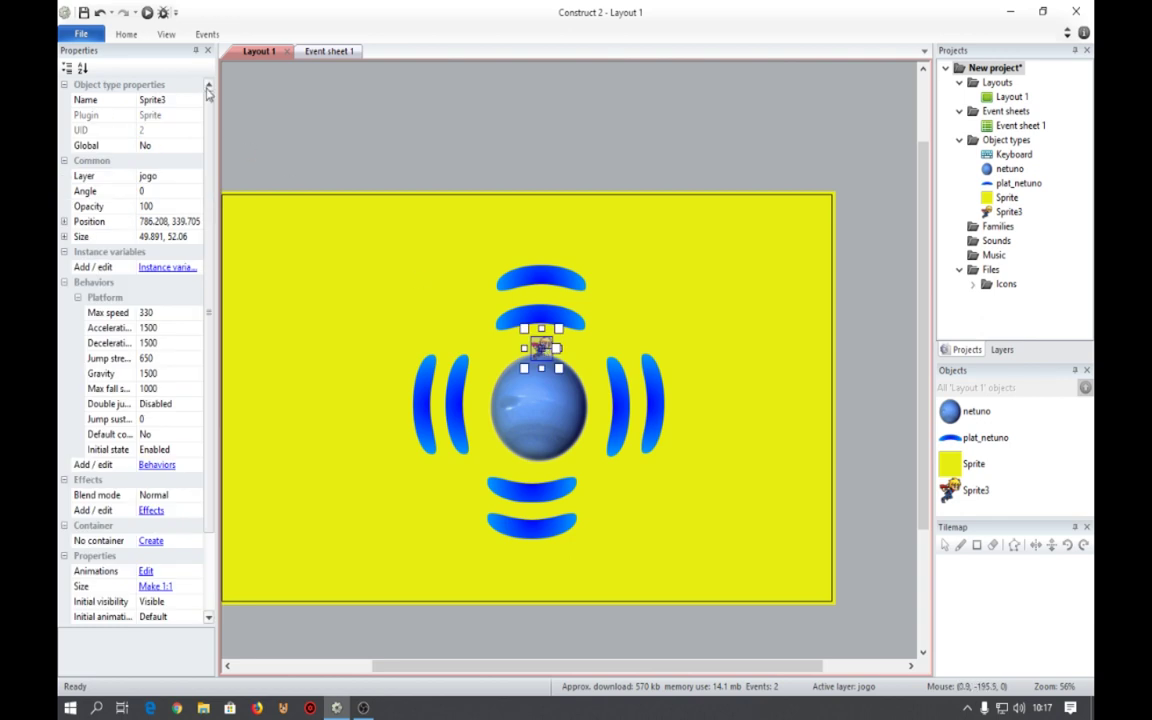
{"action": "left_click", "coordinate": [160, 100]}
{"action": "type", "text": "pl"}
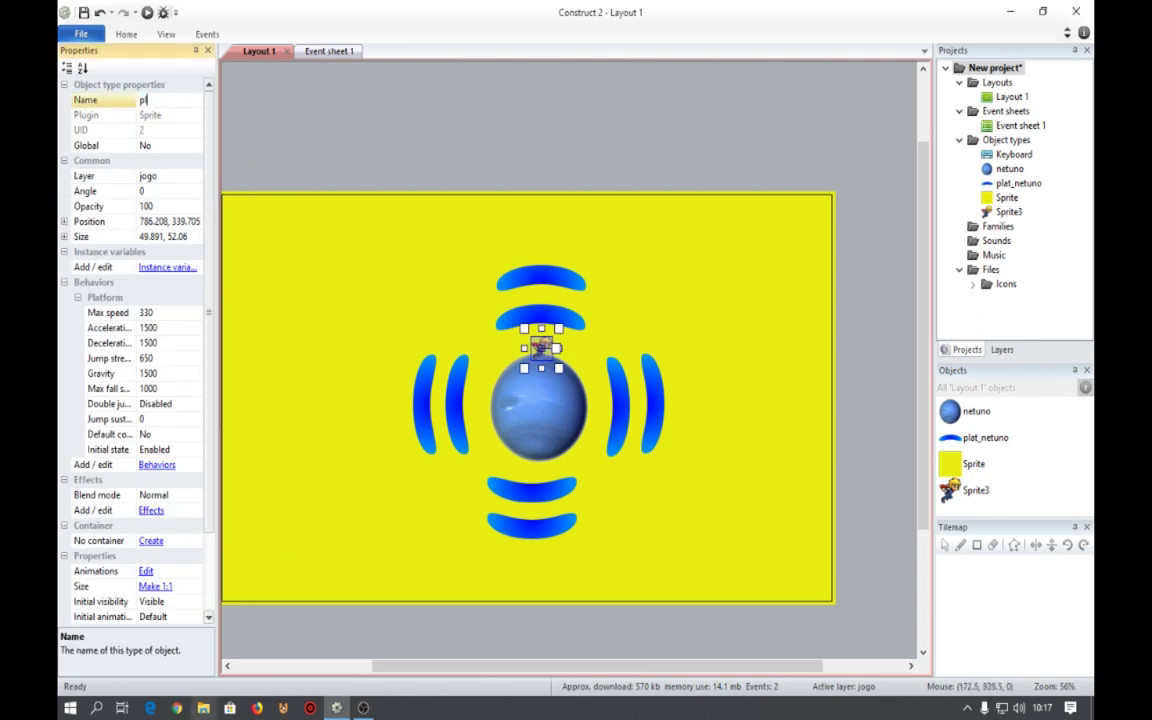
{"action": "type", "text": "ayer"}
{"action": "key", "text": "Return"}
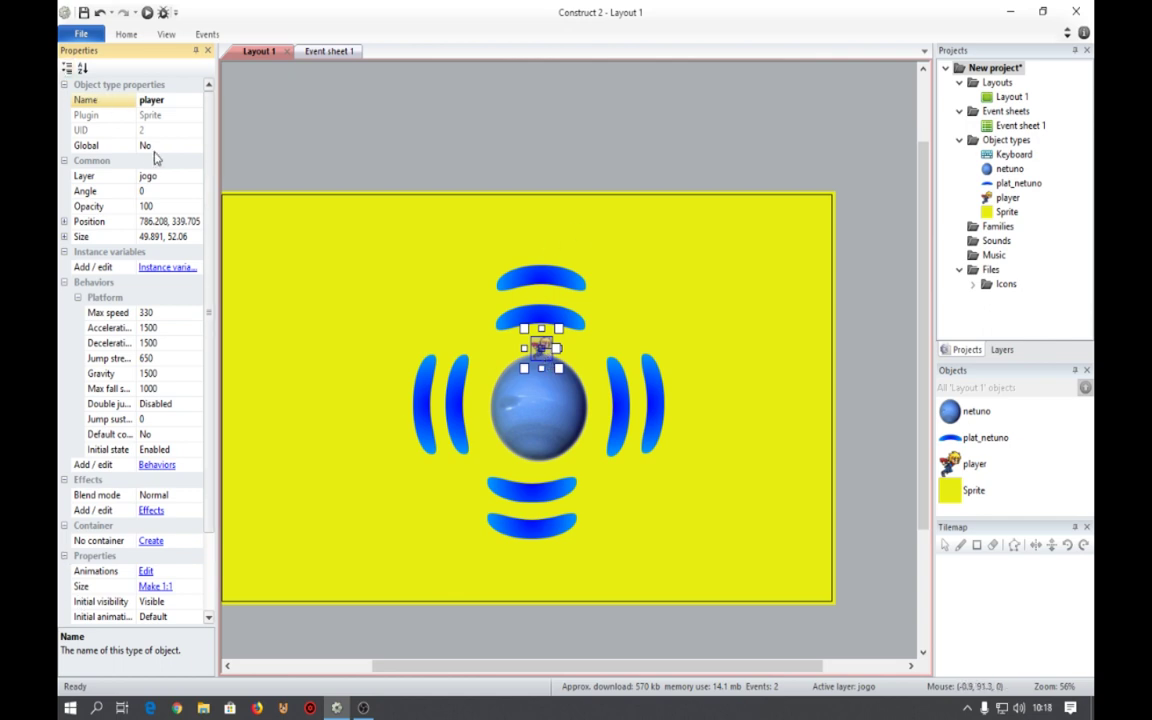
Try to replace the character's position with 786, and undo the last change.
{"action": "left_click", "coordinate": [190, 221]}
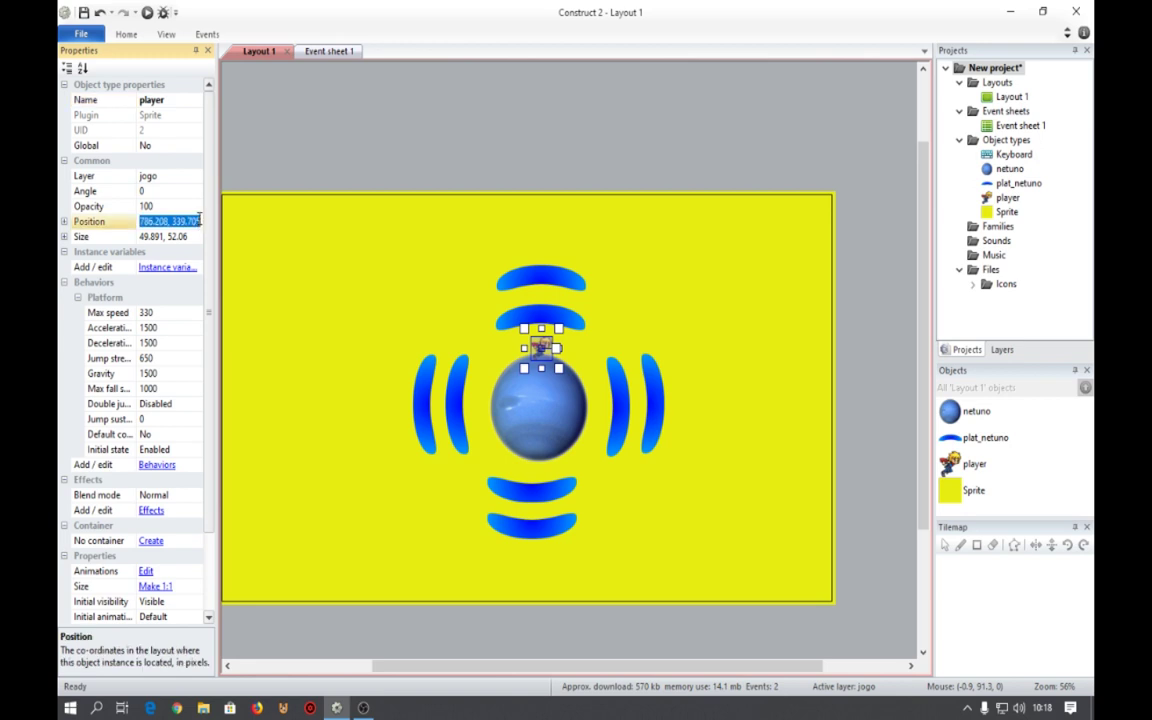
{"action": "mouse_move", "coordinate": [363, 707]}
{"action": "type", "text": "786"}
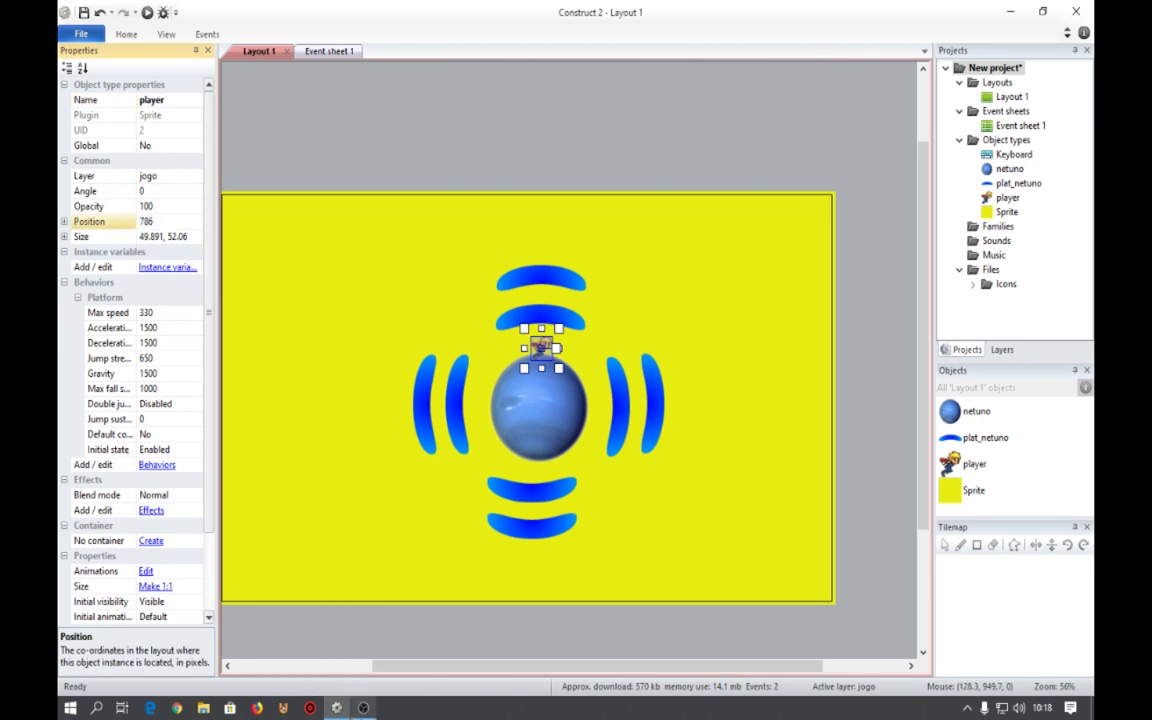
{"action": "key", "text": "ctrl+z"}
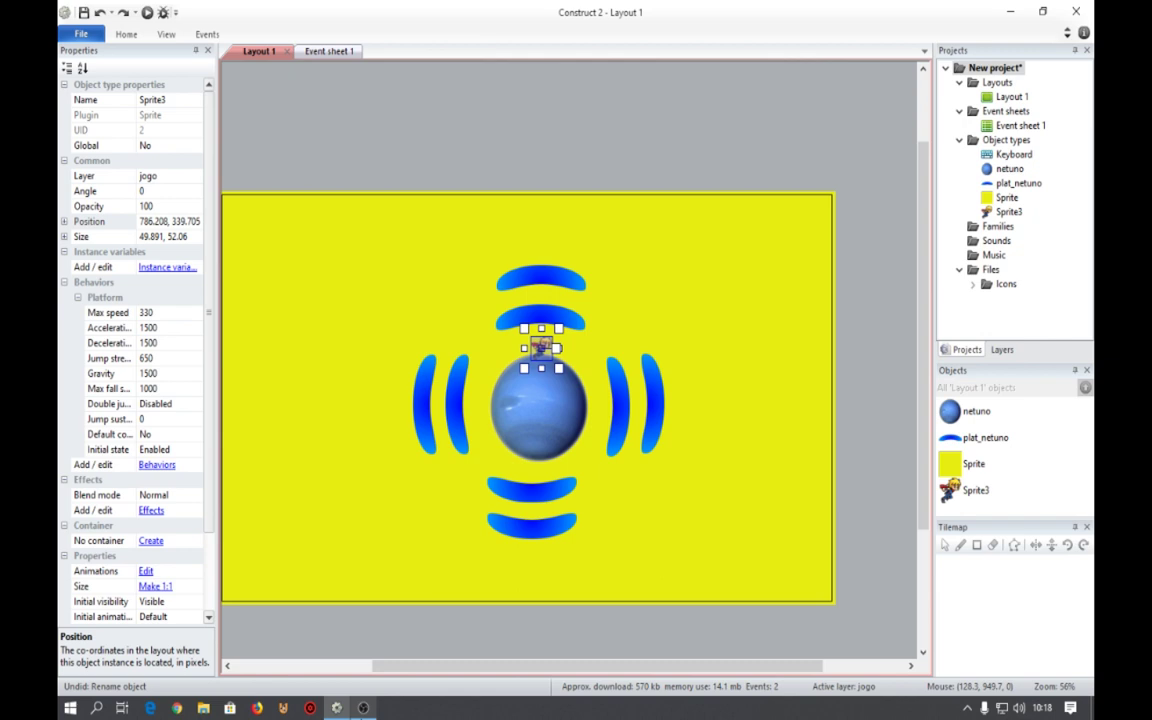
Set the character sprite's position to the whole values 786, 339 and expand its X and Y coordinates.
{"action": "left_click", "coordinate": [200, 221]}
{"action": "left_click", "coordinate": [203, 221]}
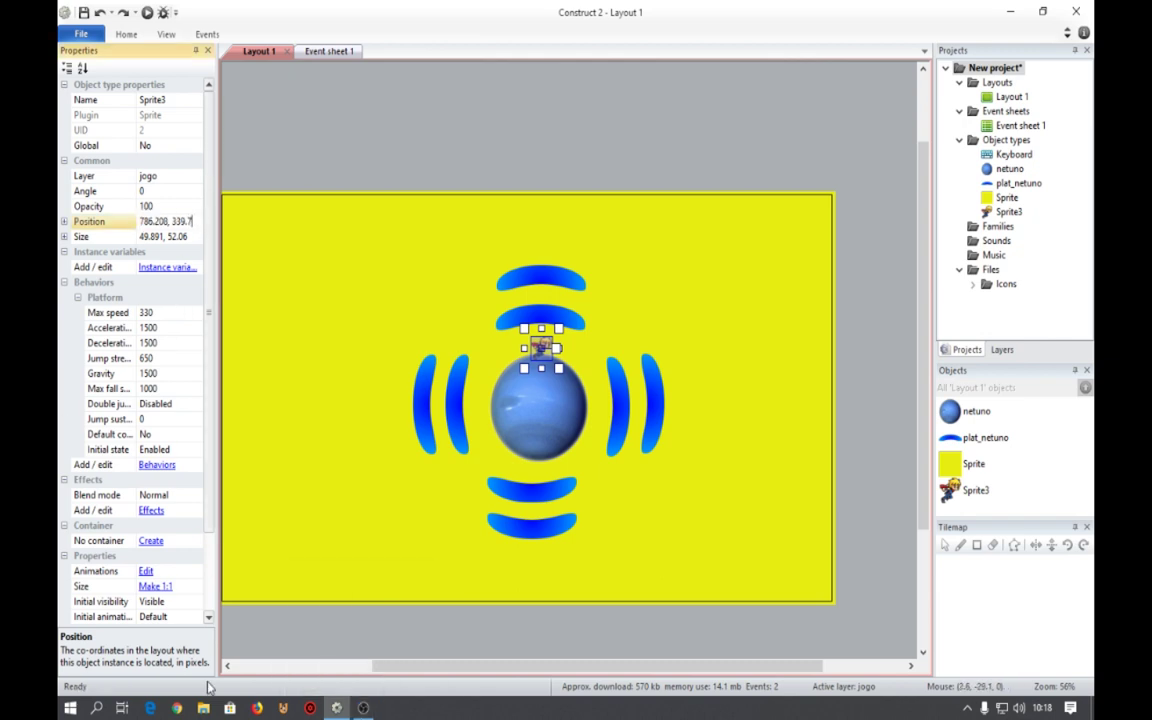
{"action": "key", "text": "Return"}
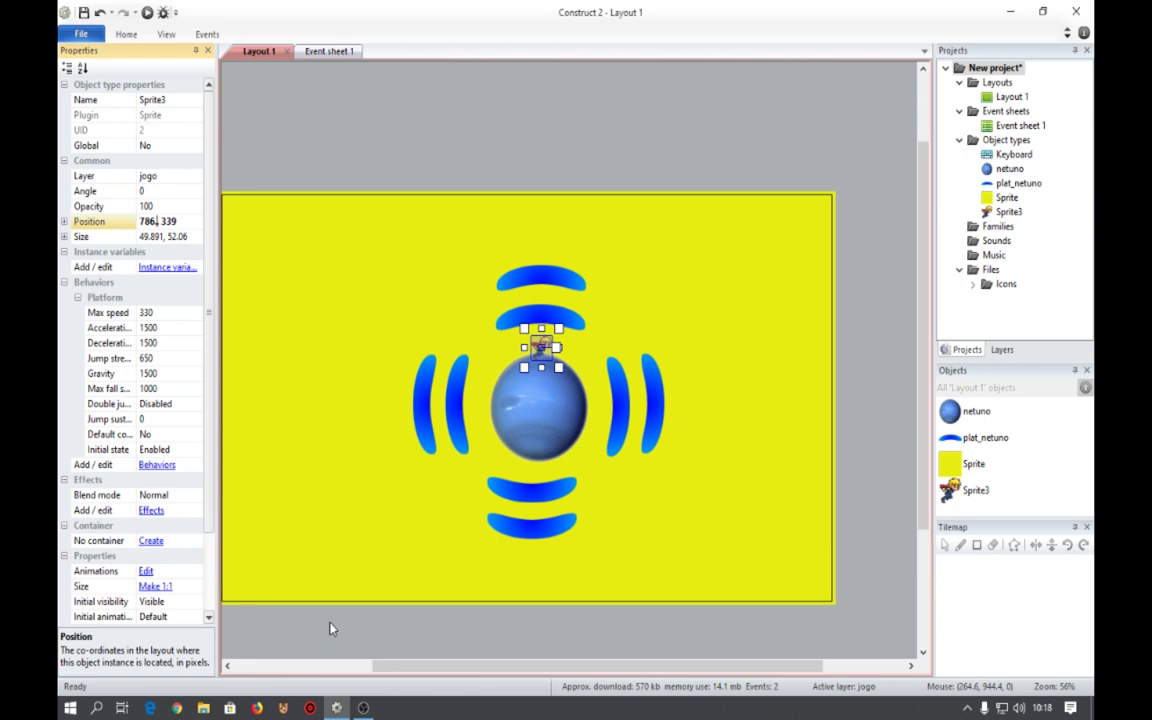
{"action": "key", "text": "BackSpace"}
{"action": "key", "text": "BackSpace"}
{"action": "key", "text": "BackSpace"}
{"action": "key", "text": "BackSpace"}
{"action": "left_click", "coordinate": [421, 190]}
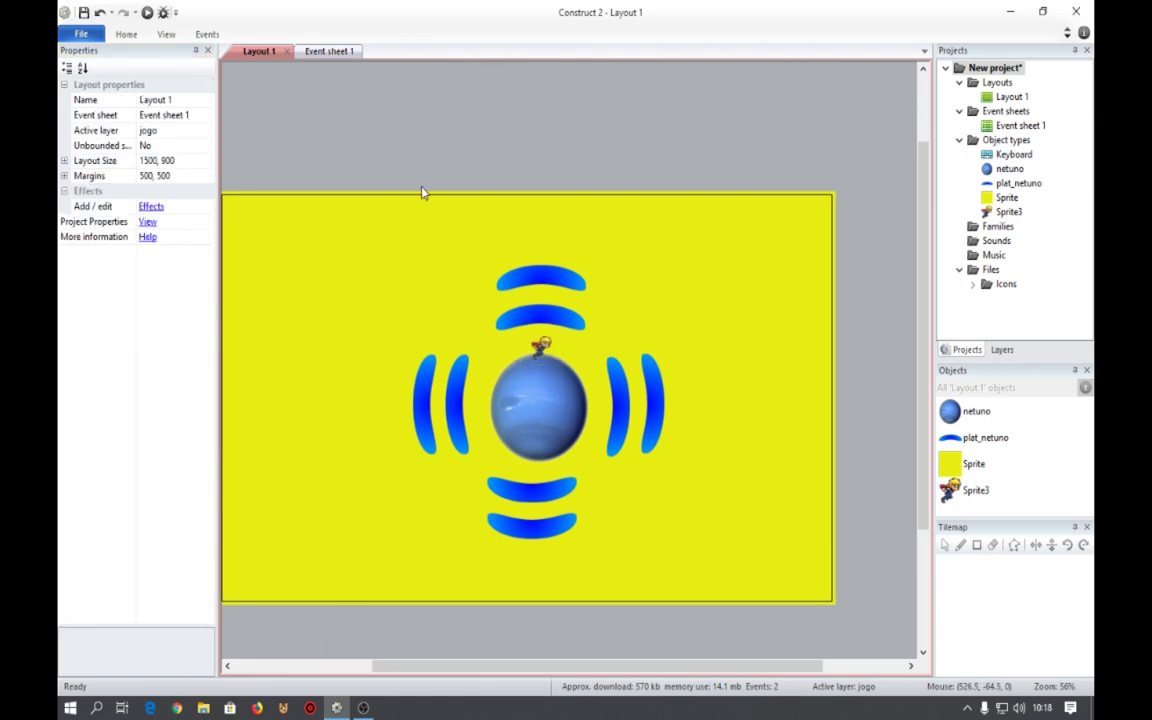
{"action": "left_click", "coordinate": [539, 355]}
{"action": "left_click", "coordinate": [64, 221]}
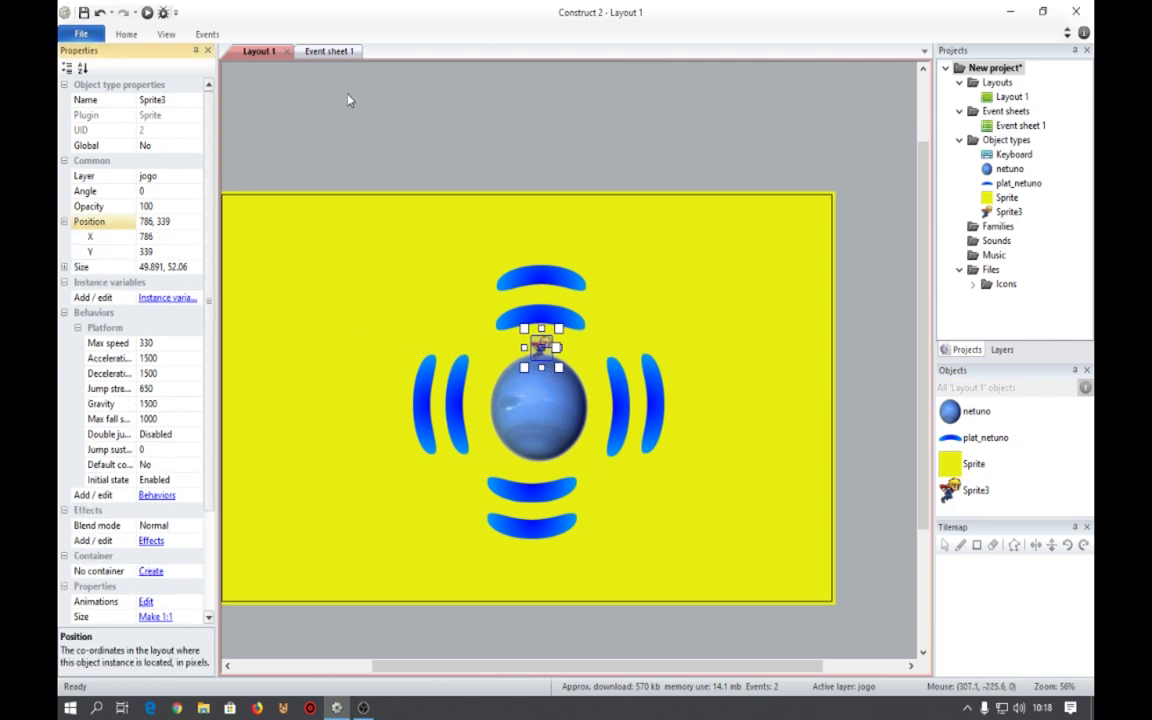
Add a System Every tick event to Event sheet 1.
{"action": "left_click", "coordinate": [329, 53]}
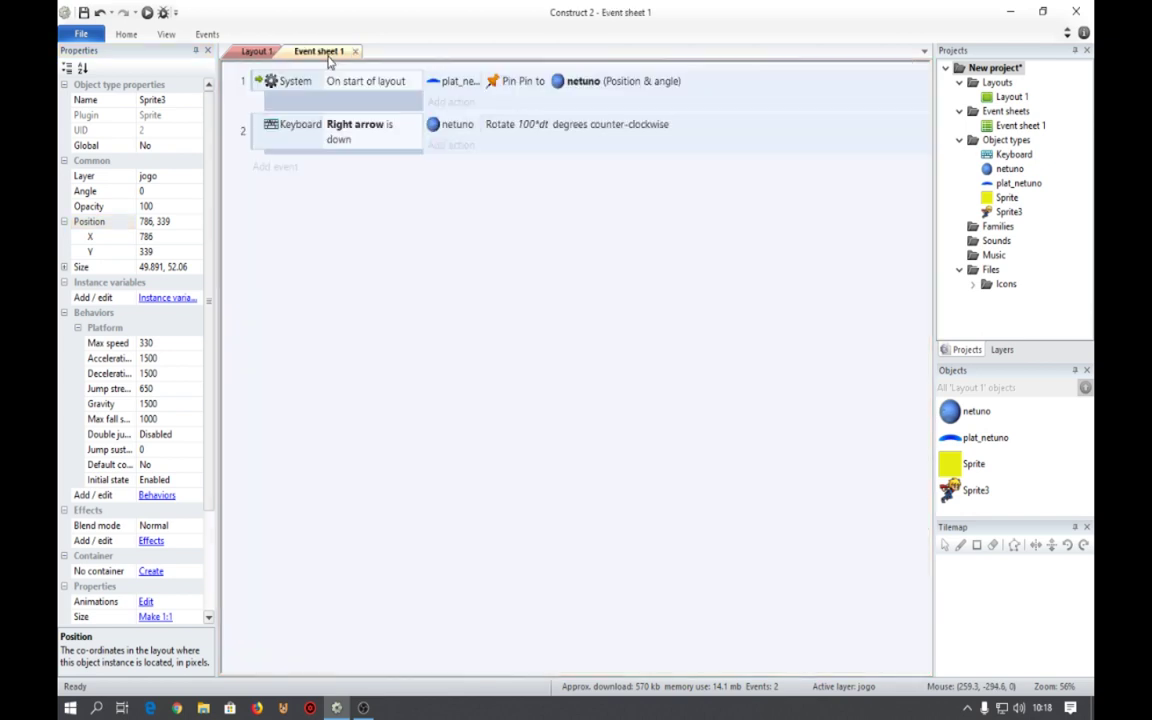
{"action": "left_click", "coordinate": [268, 168]}
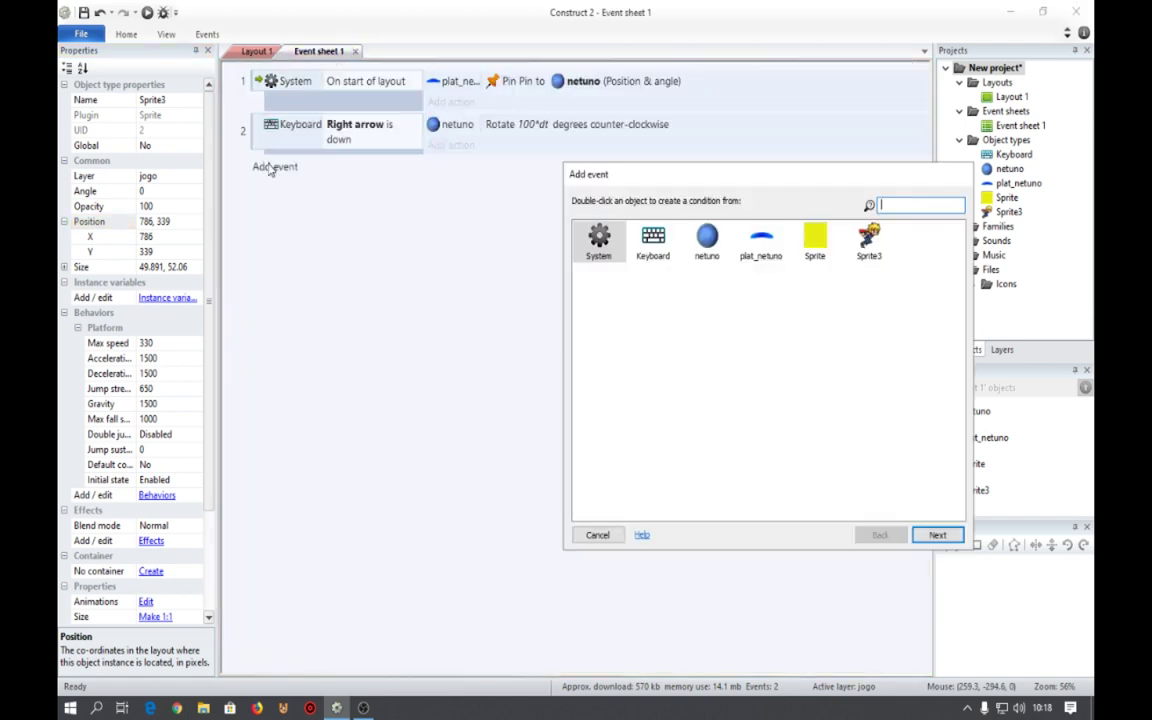
{"action": "double_click", "coordinate": [658, 242]}
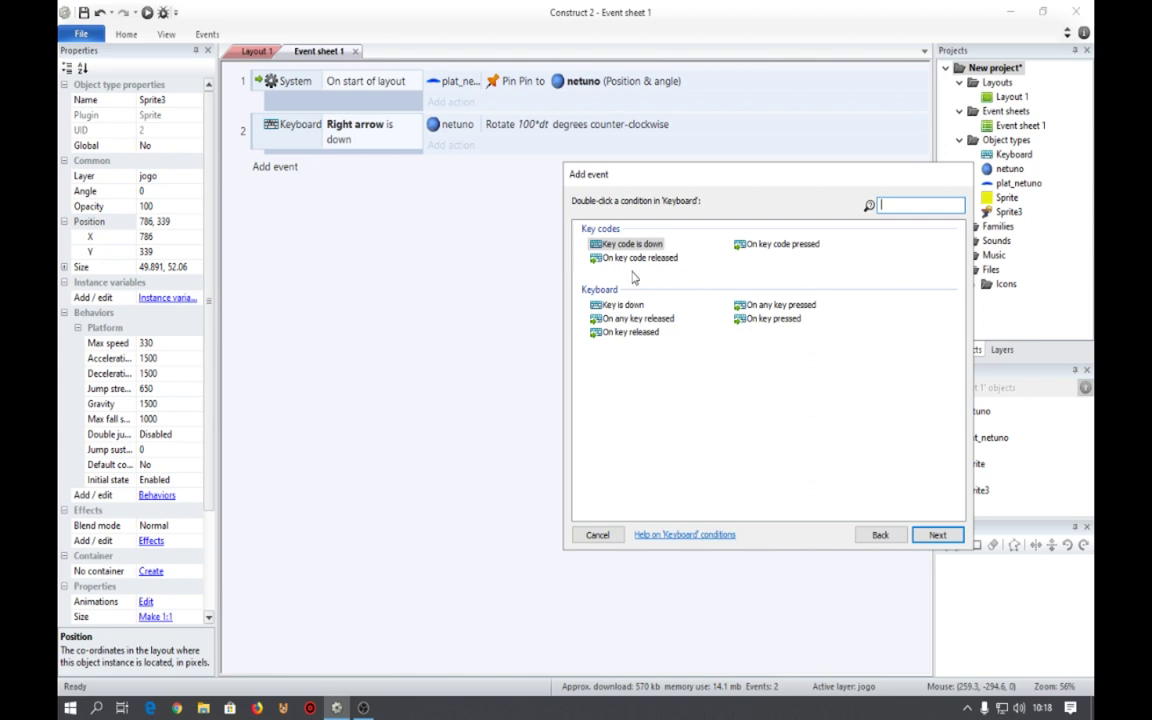
{"action": "left_click", "coordinate": [879, 535]}
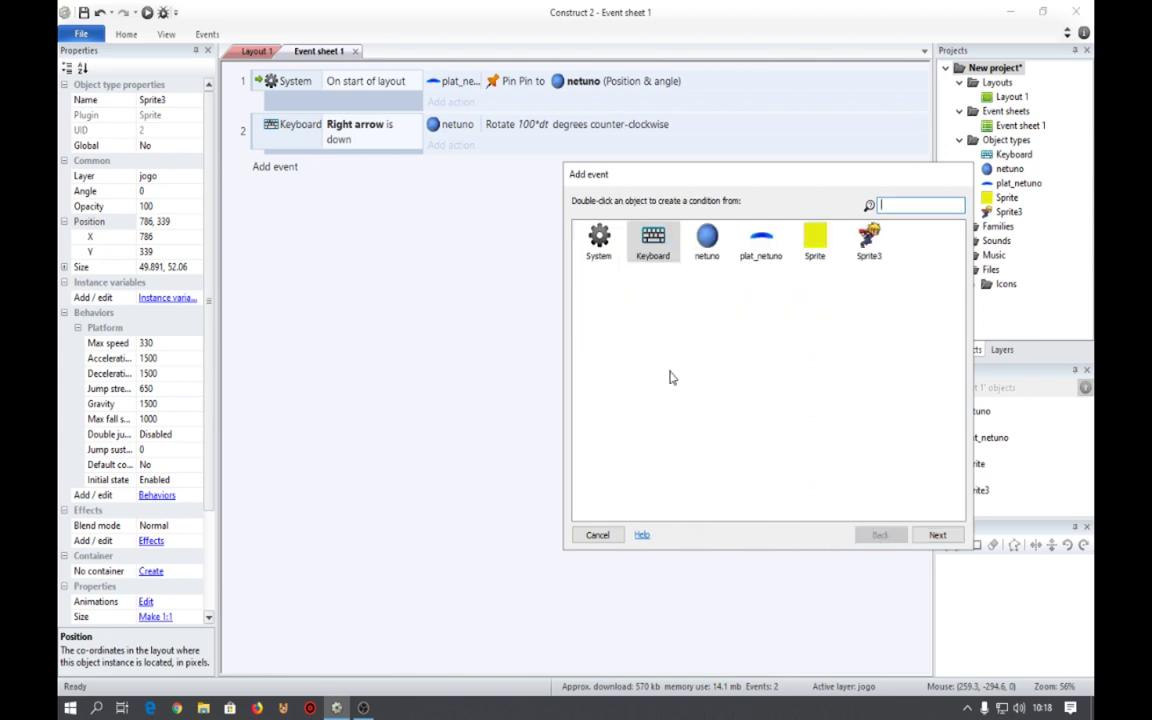
{"action": "double_click", "coordinate": [599, 242]}
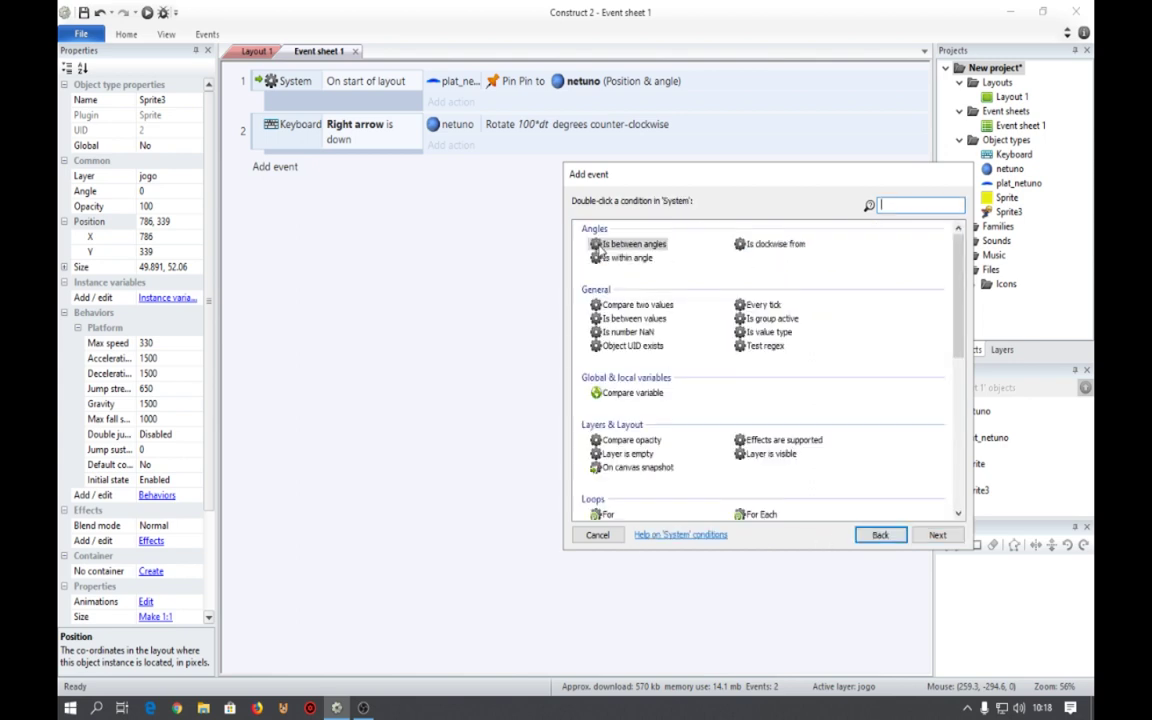
{"action": "double_click", "coordinate": [761, 305]}
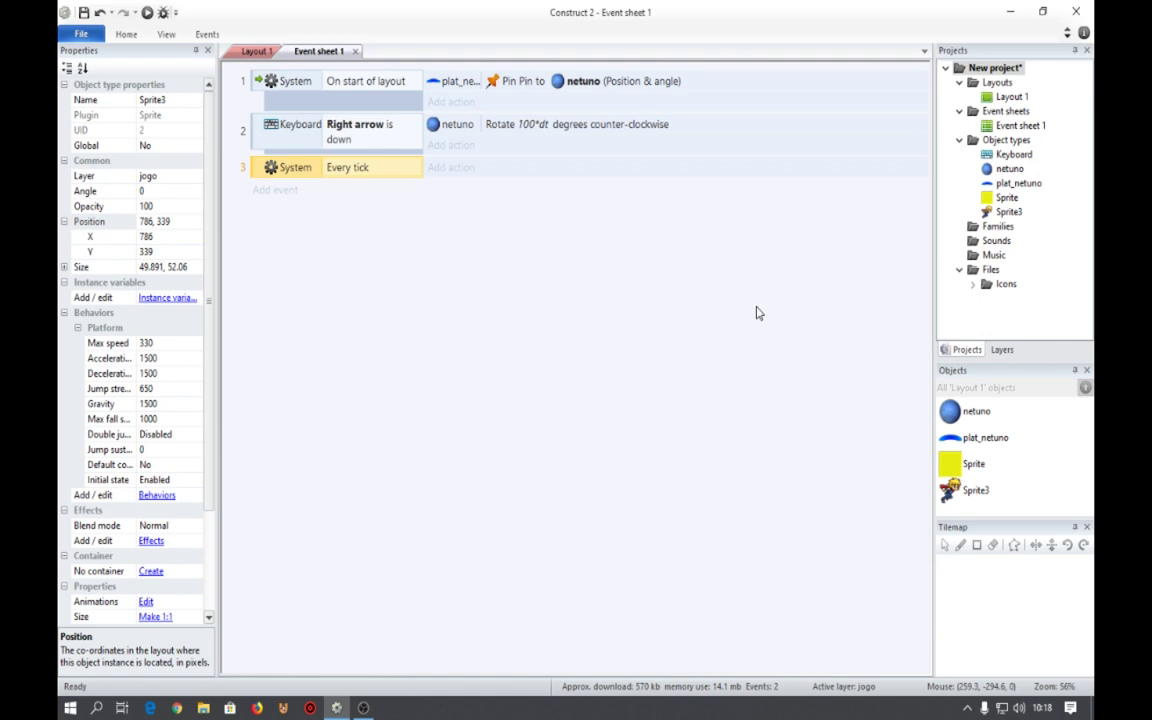
{"action": "left_click", "coordinate": [450, 168]}
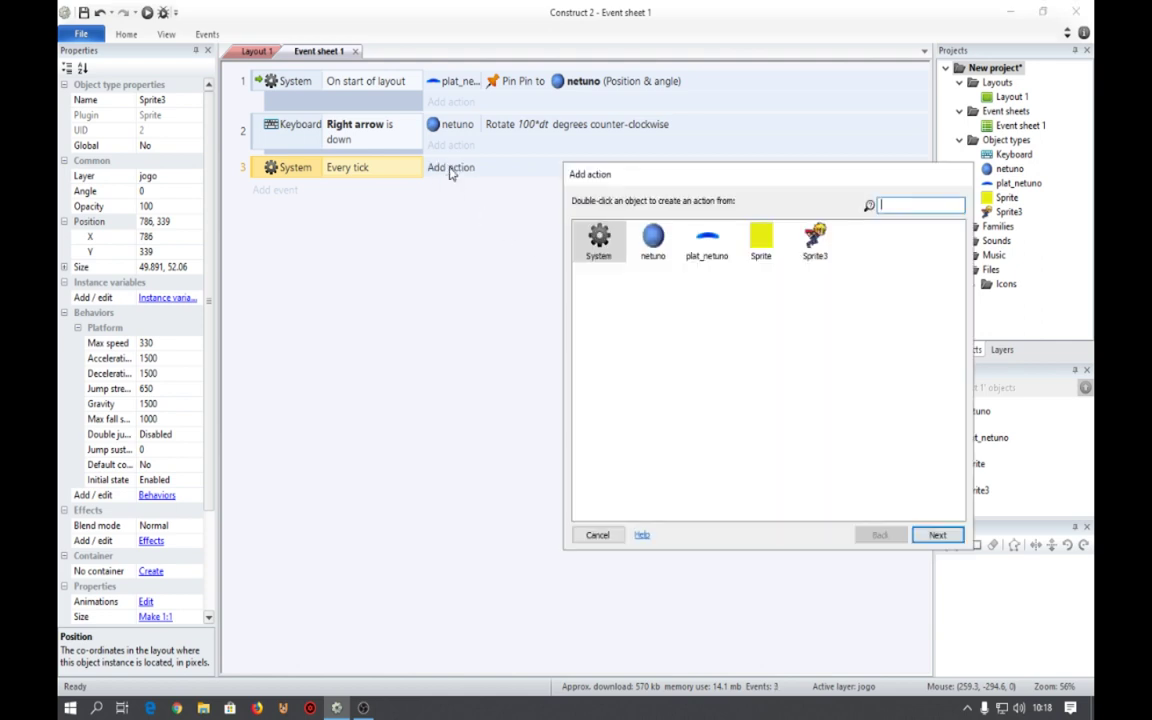
{"action": "left_click", "coordinate": [815, 250]}
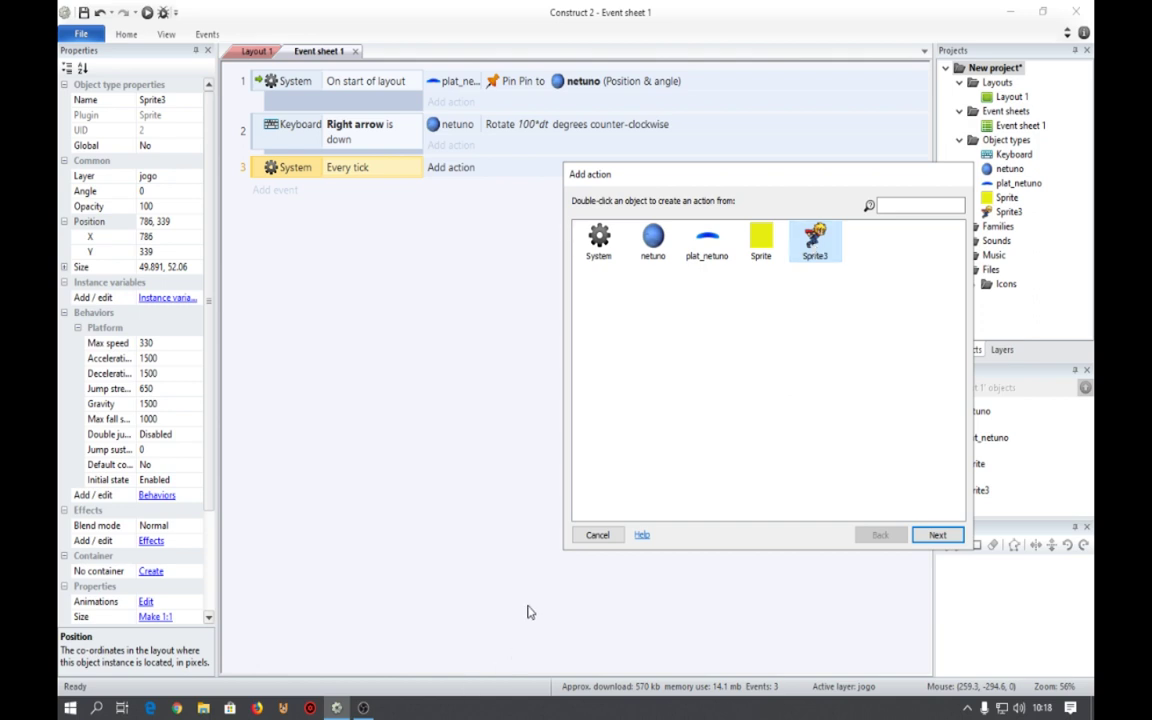
{"action": "left_click", "coordinate": [597, 535]}
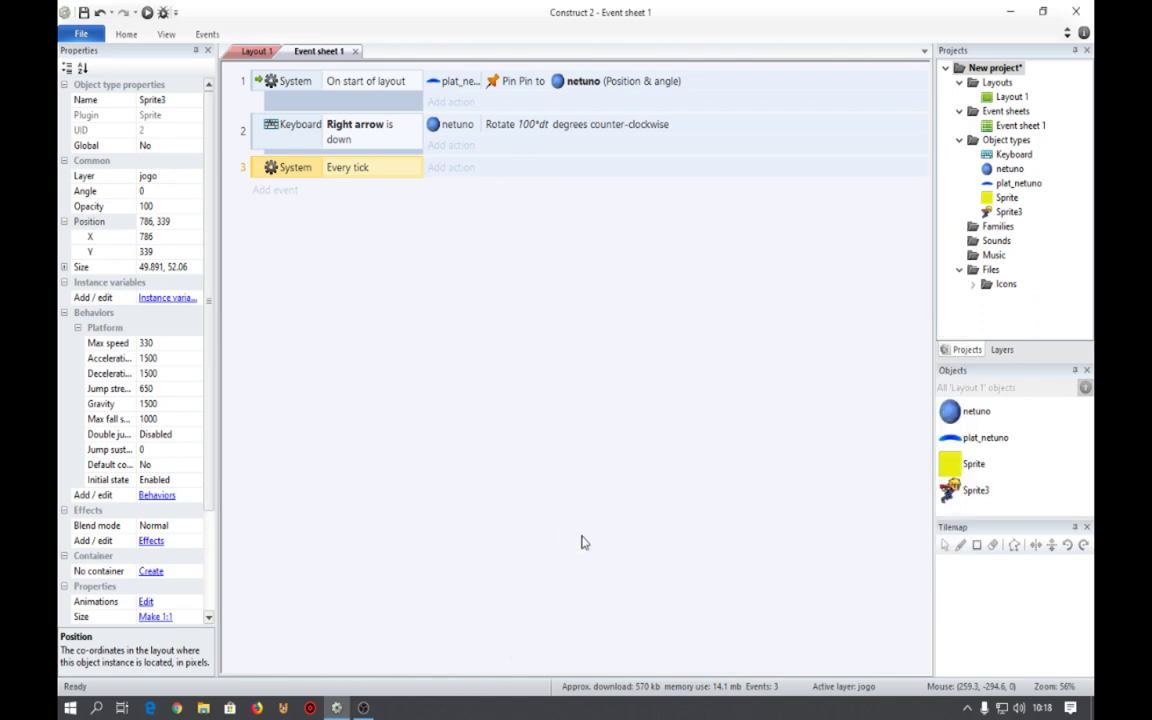
Rename the Sprite3 object in Layout 1 as player.
{"action": "left_click", "coordinate": [255, 51]}
{"action": "left_click", "coordinate": [120, 101]}
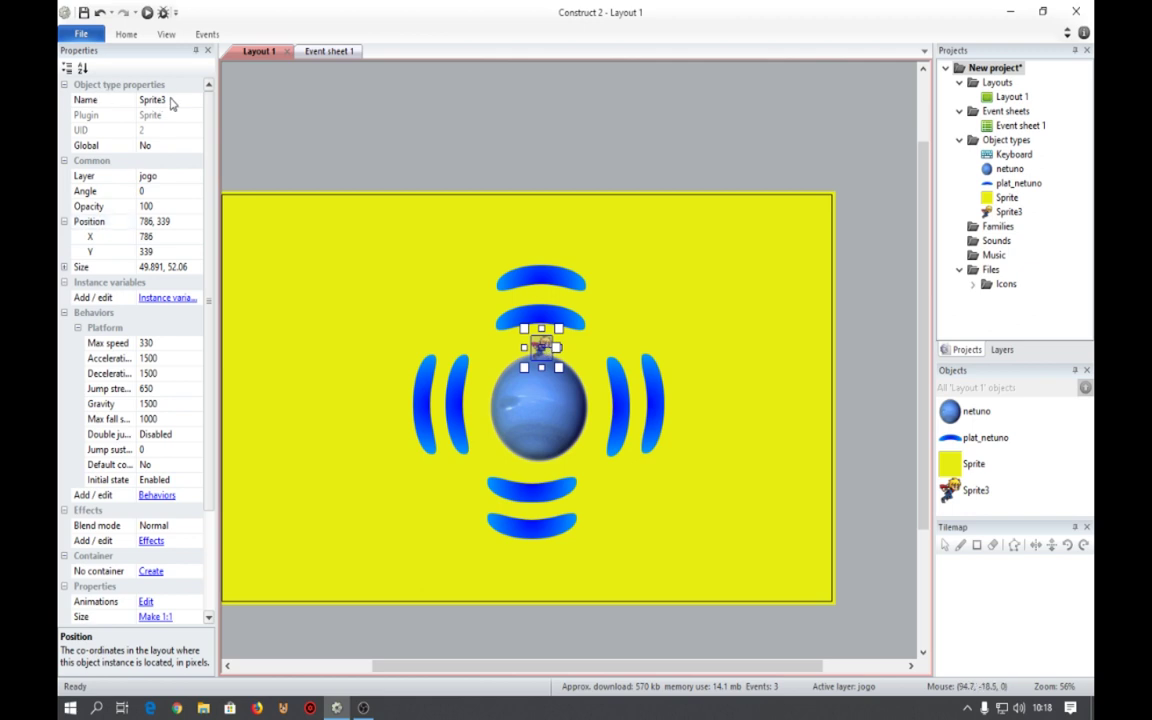
{"action": "type", "text": "play"}
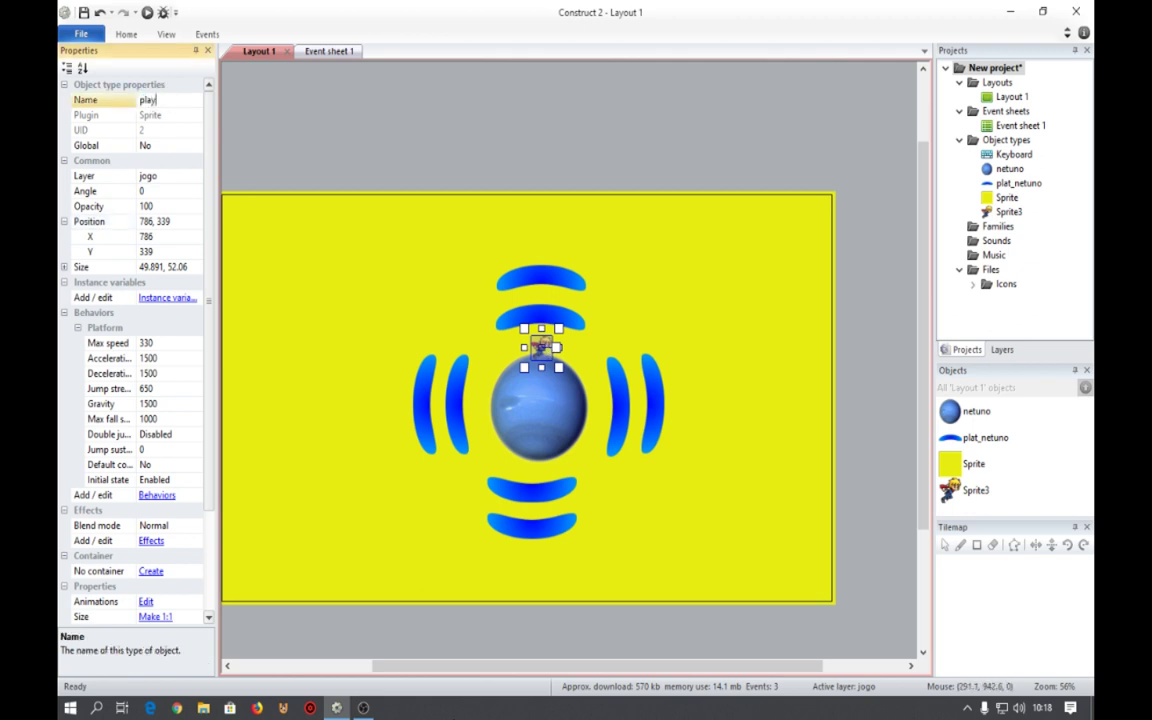
{"action": "type", "text": "er"}
{"action": "key", "text": "Return"}
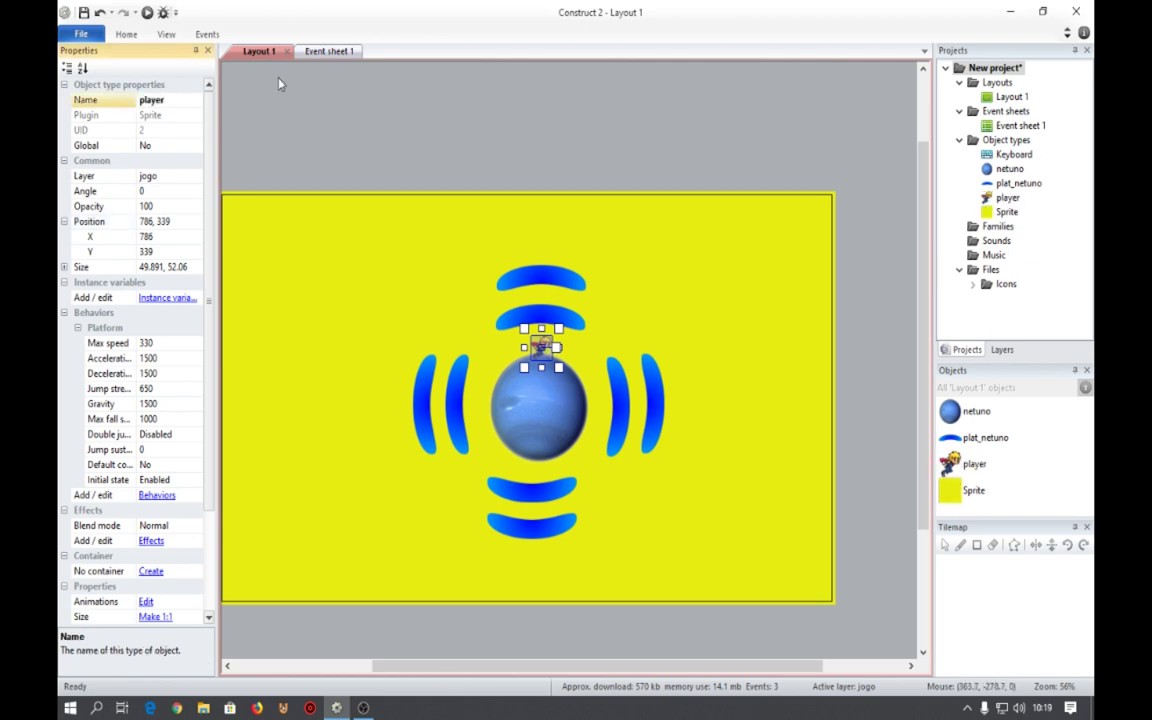
Add an action to the Every tick event in Event sheet 1 that sets player's X to 786.
{"action": "left_click", "coordinate": [329, 51]}
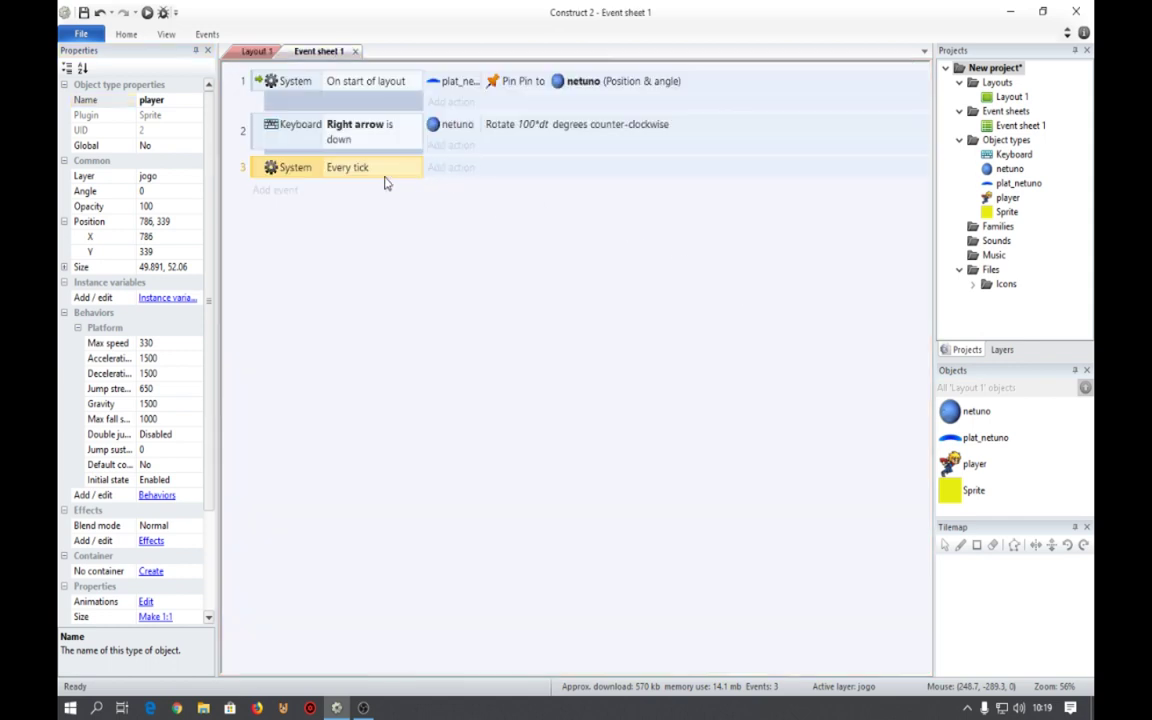
{"action": "left_click", "coordinate": [451, 170]}
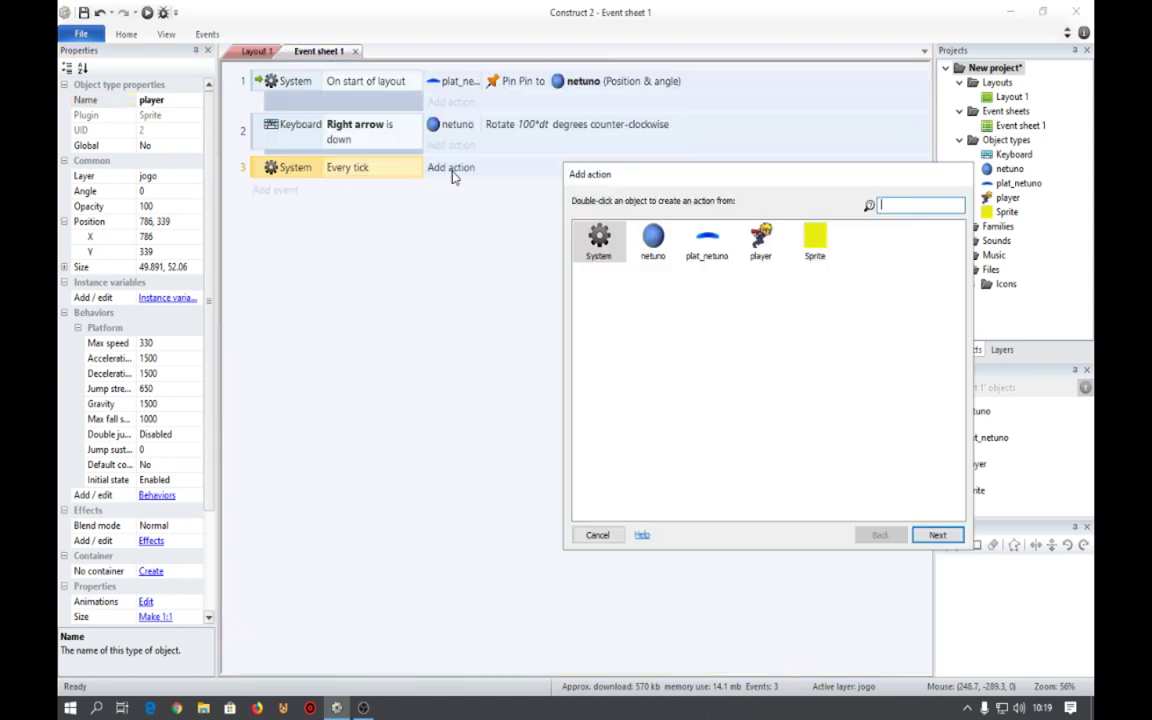
{"action": "double_click", "coordinate": [761, 238]}
{"action": "scroll", "coordinate": [749, 338], "scroll_direction": "down", "scroll_amount": 8}
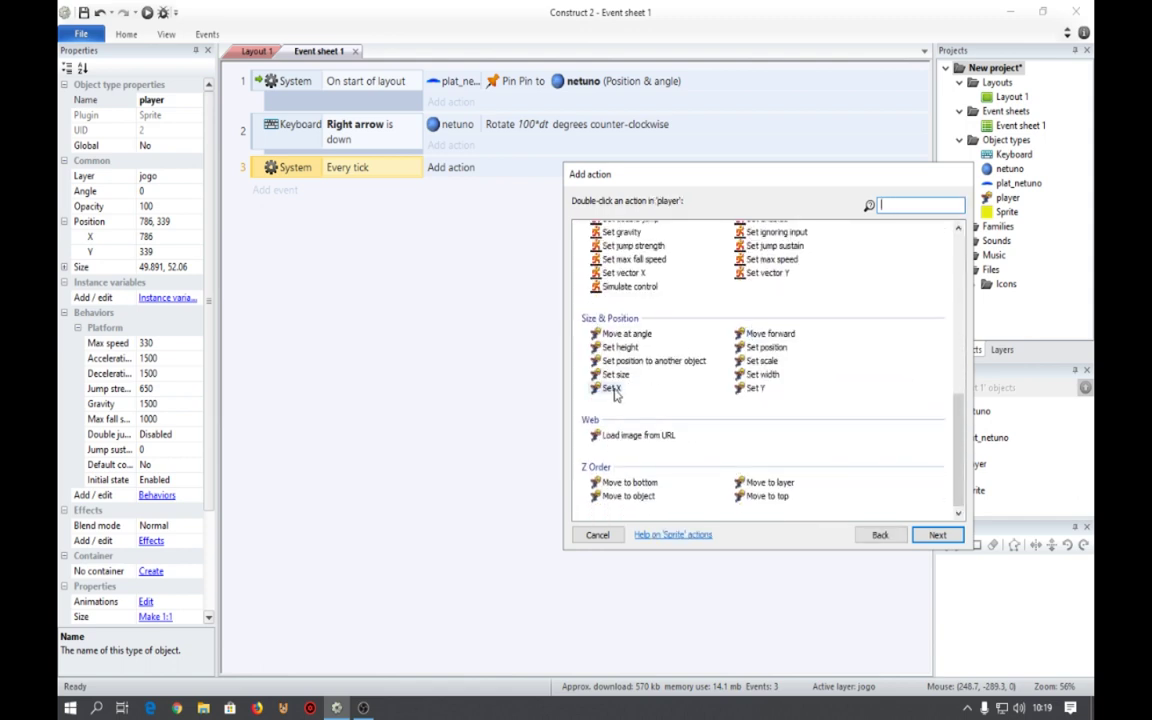
{"action": "left_click", "coordinate": [614, 389]}
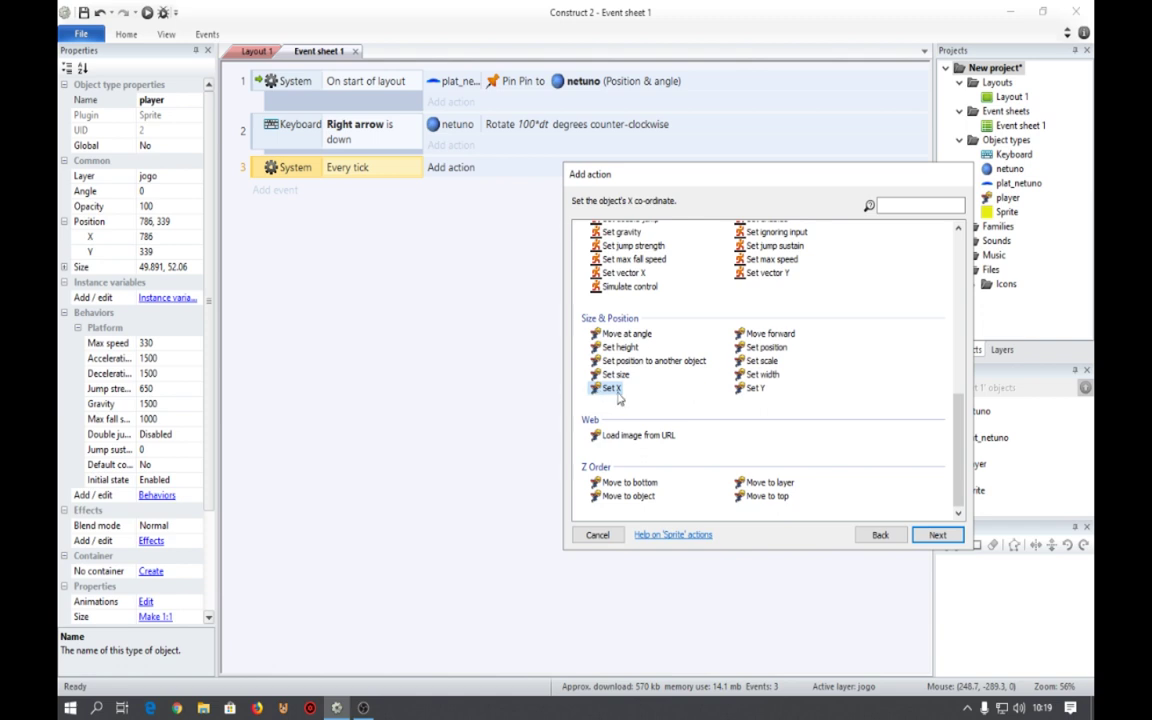
{"action": "double_click", "coordinate": [606, 390]}
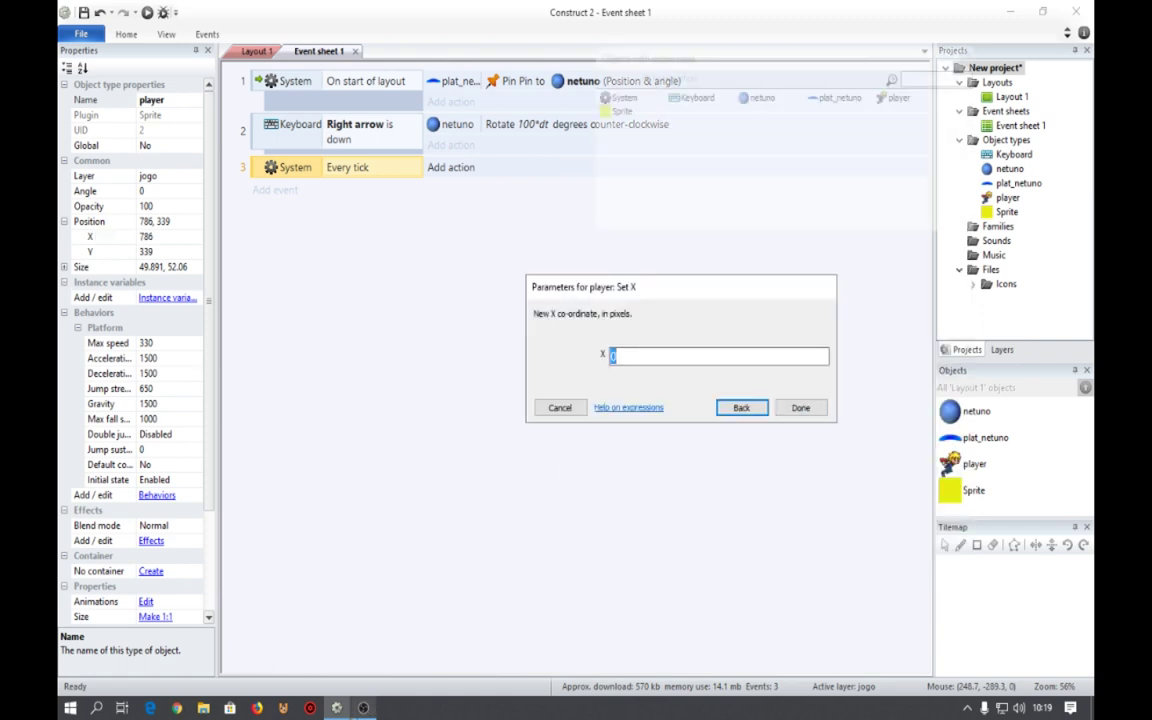
{"action": "type", "text": "786"}
{"action": "key", "text": "Return"}
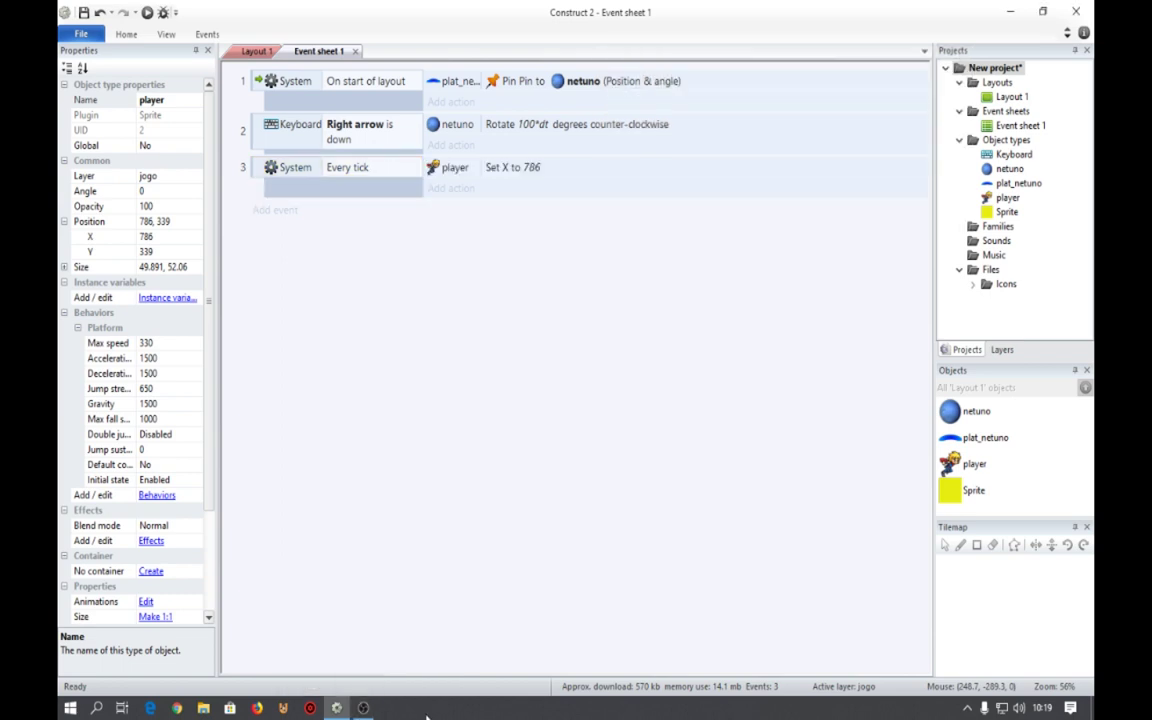
Preview the game in the browser to test the fixed-X player on the rotating planet, and close the preview.
{"action": "left_click", "coordinate": [146, 12]}
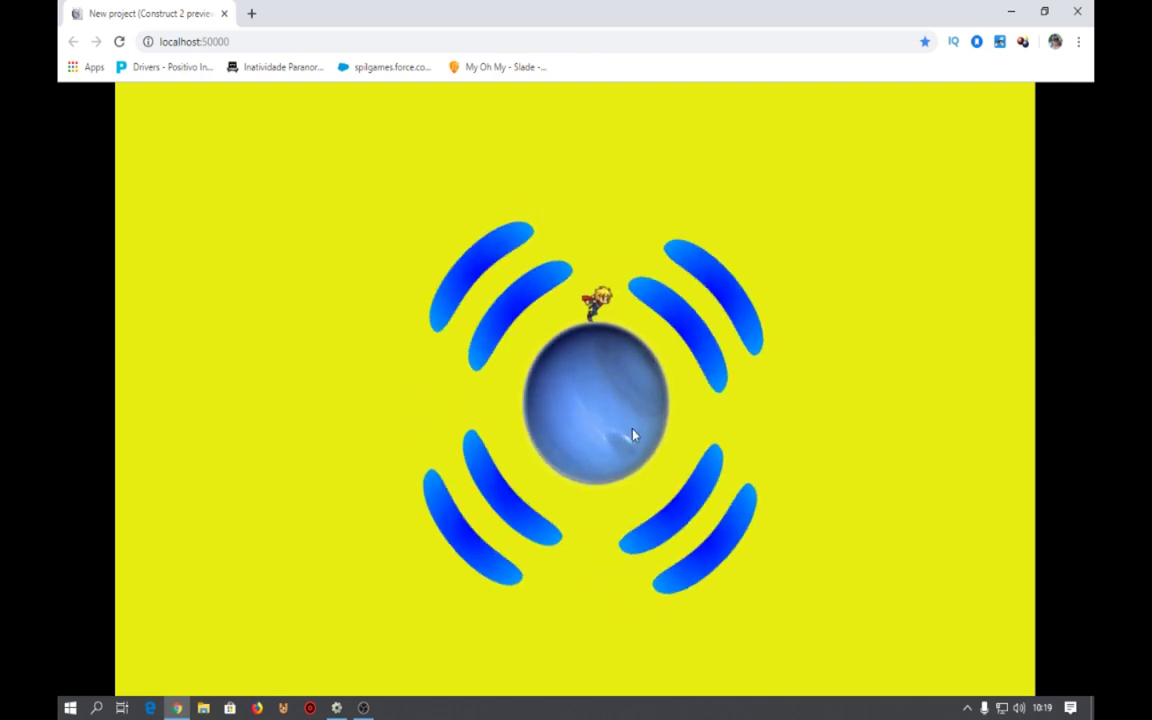
{"action": "left_click", "coordinate": [1077, 11]}
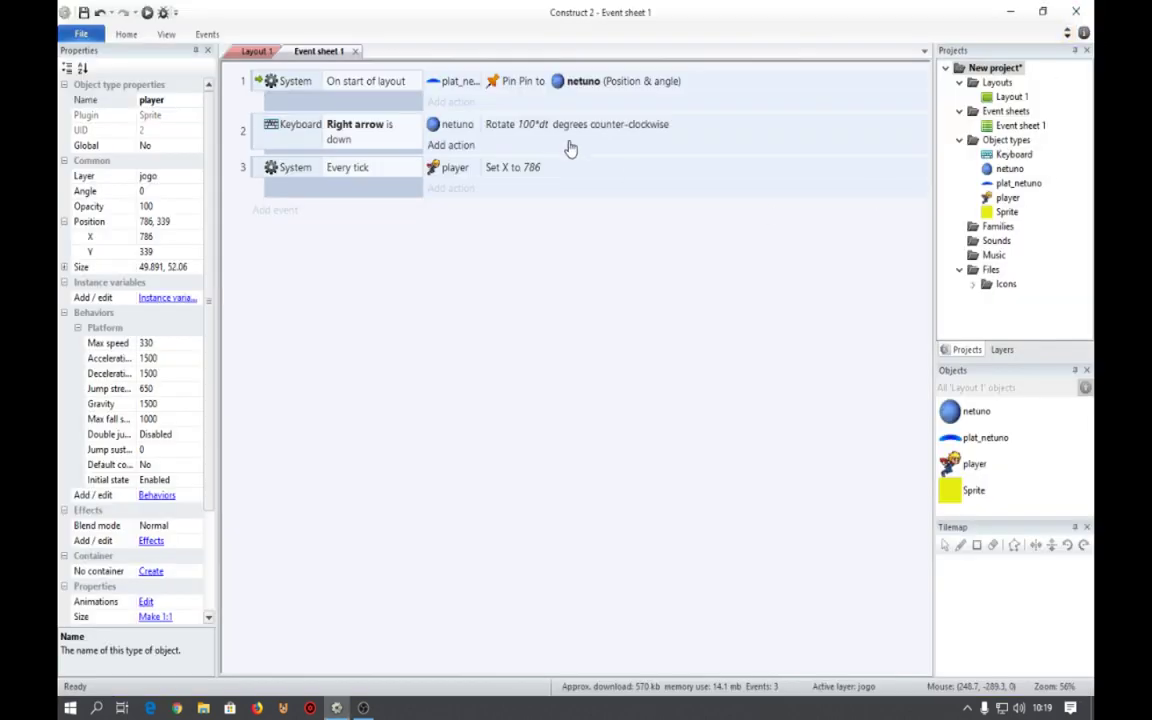
Duplicate the Right arrow is down event in Event sheet 1 and set the copy's condition key to Left arrow.
{"action": "left_click", "coordinate": [258, 137]}
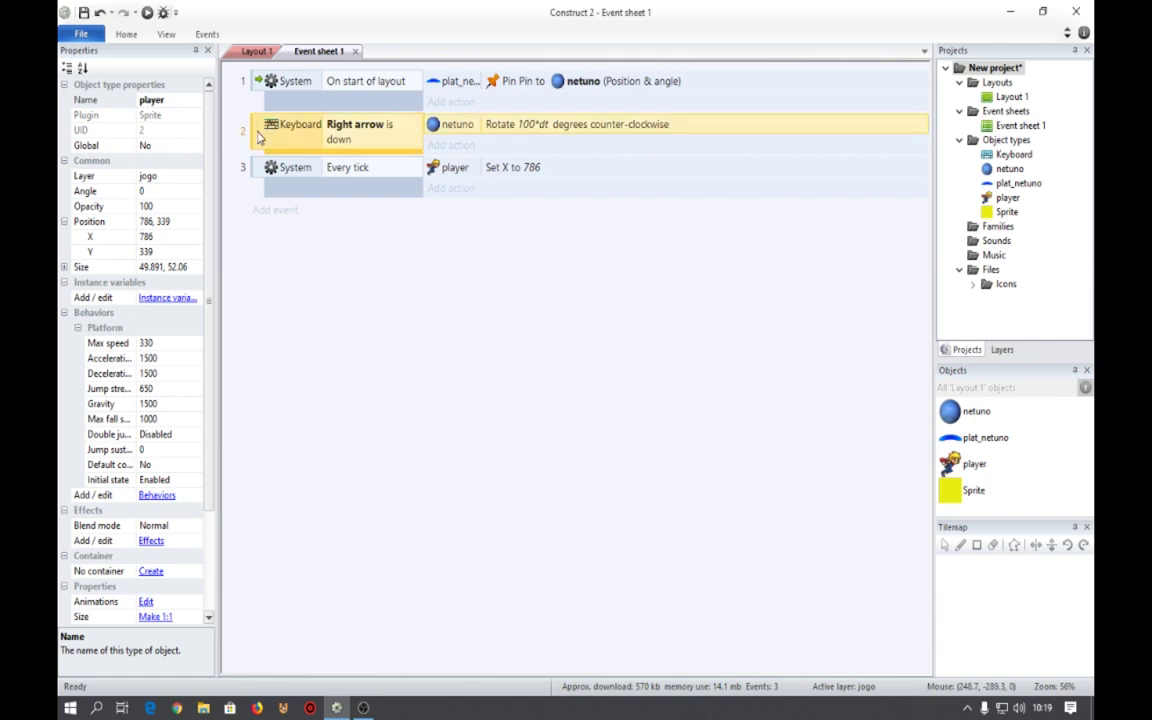
{"action": "key", "text": "ctrl+c"}
{"action": "key", "text": "ctrl+v"}
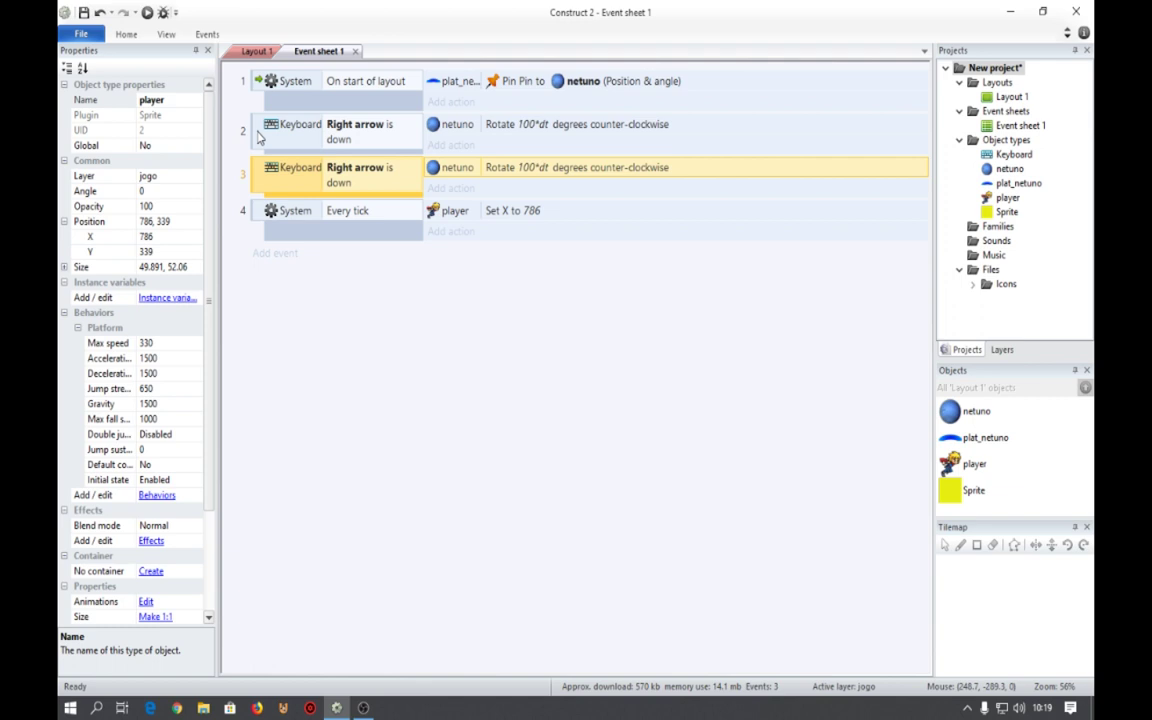
{"action": "left_click", "coordinate": [346, 176]}
{"action": "double_click", "coordinate": [346, 176]}
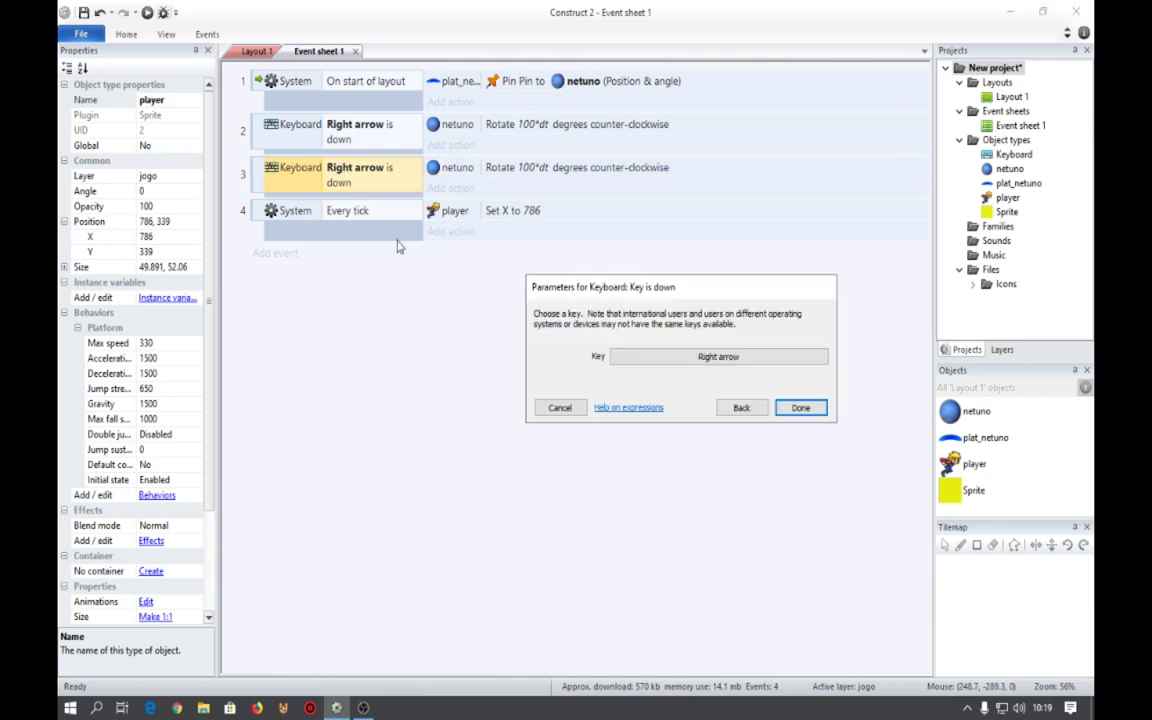
{"action": "left_click", "coordinate": [690, 357]}
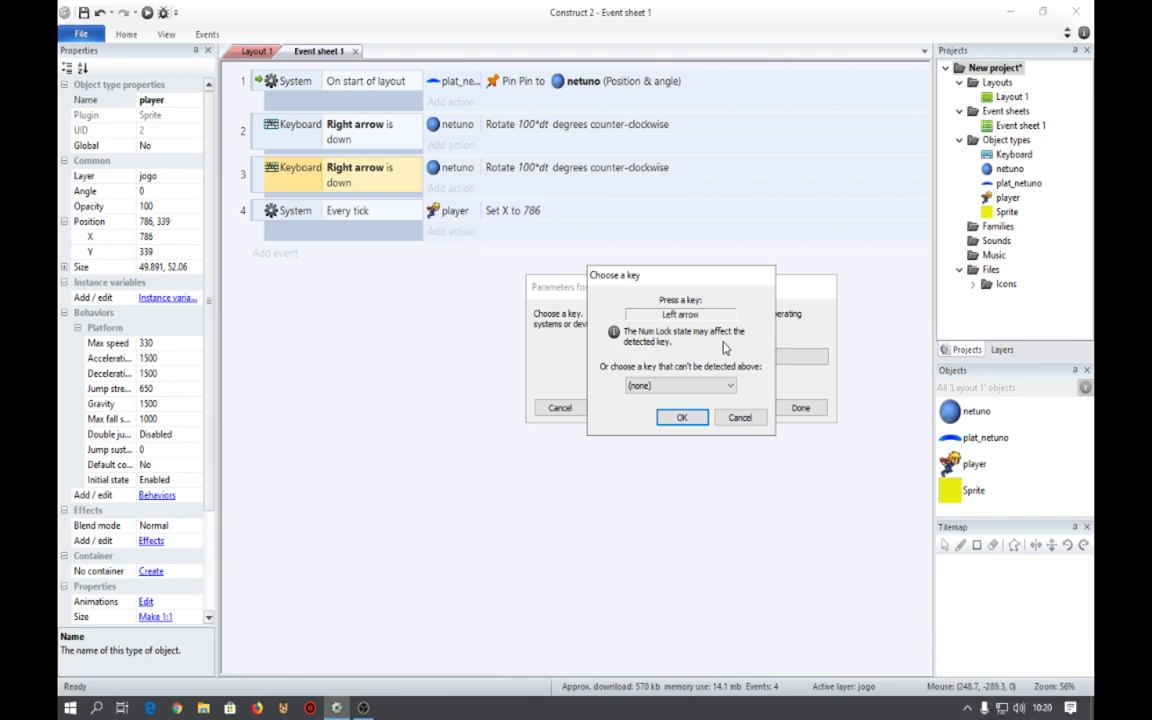
{"action": "left_click", "coordinate": [686, 419]}
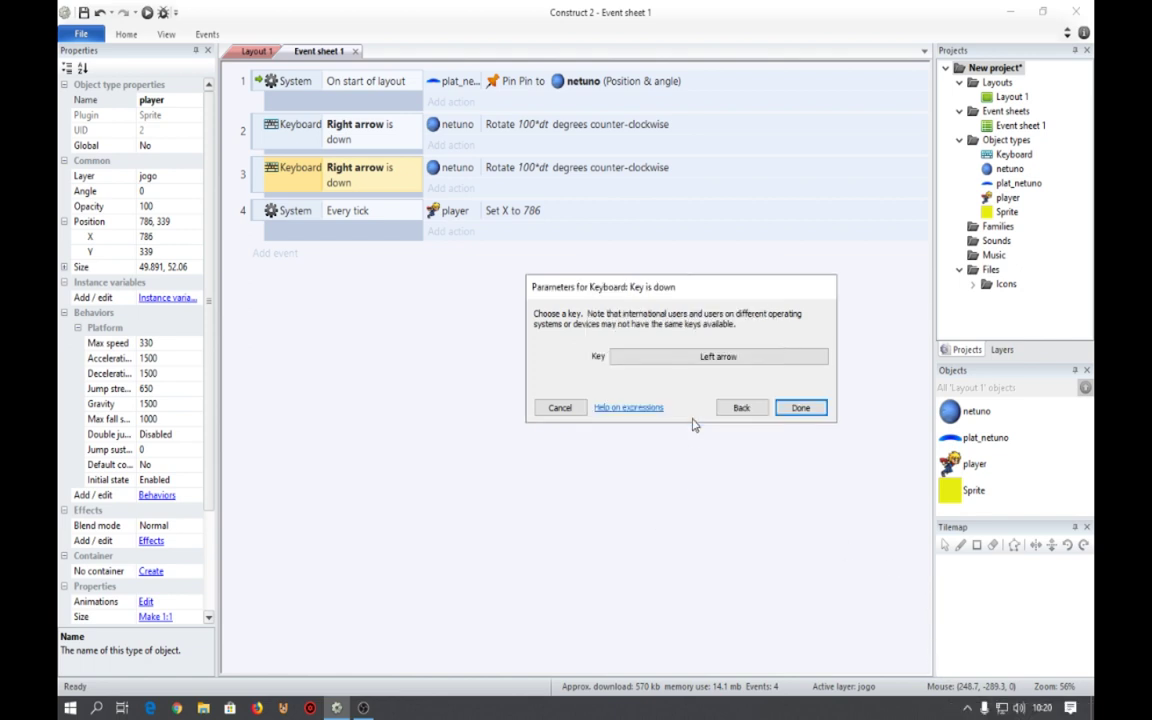
{"action": "left_click", "coordinate": [800, 407]}
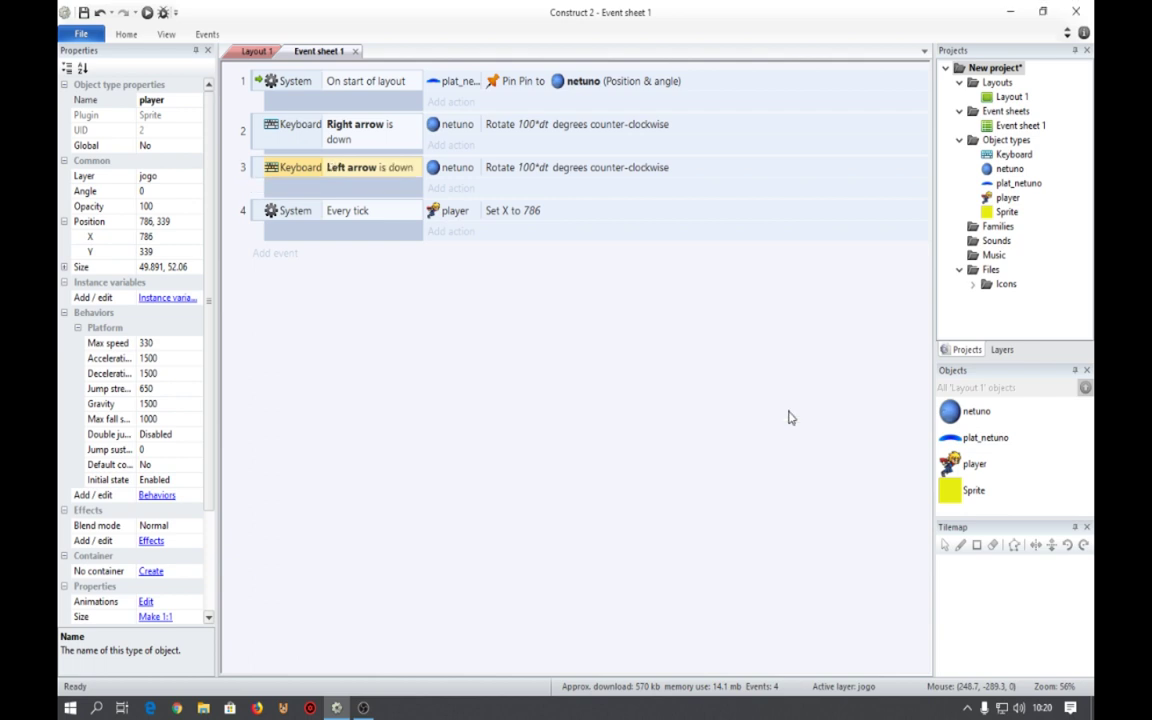
Change the Left arrow event's netuno action to Rotate clockwise by 100*dt degrees, and test it in a browser preview.
{"action": "double_click", "coordinate": [522, 167]}
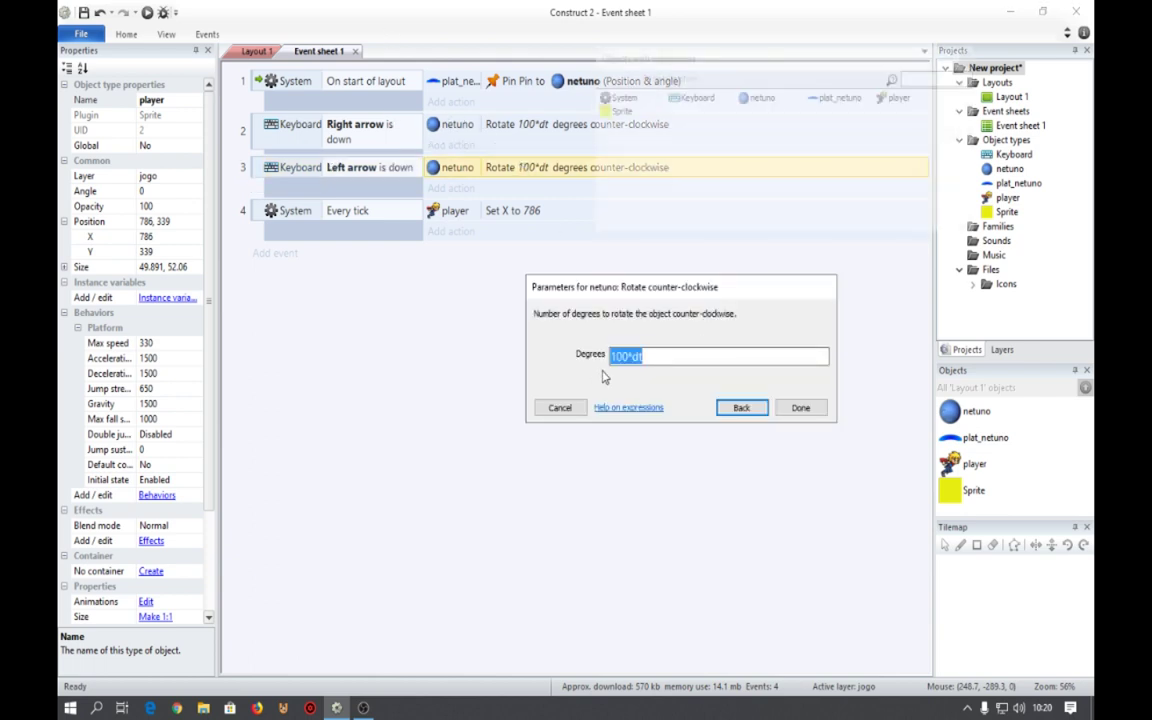
{"action": "left_click", "coordinate": [738, 408]}
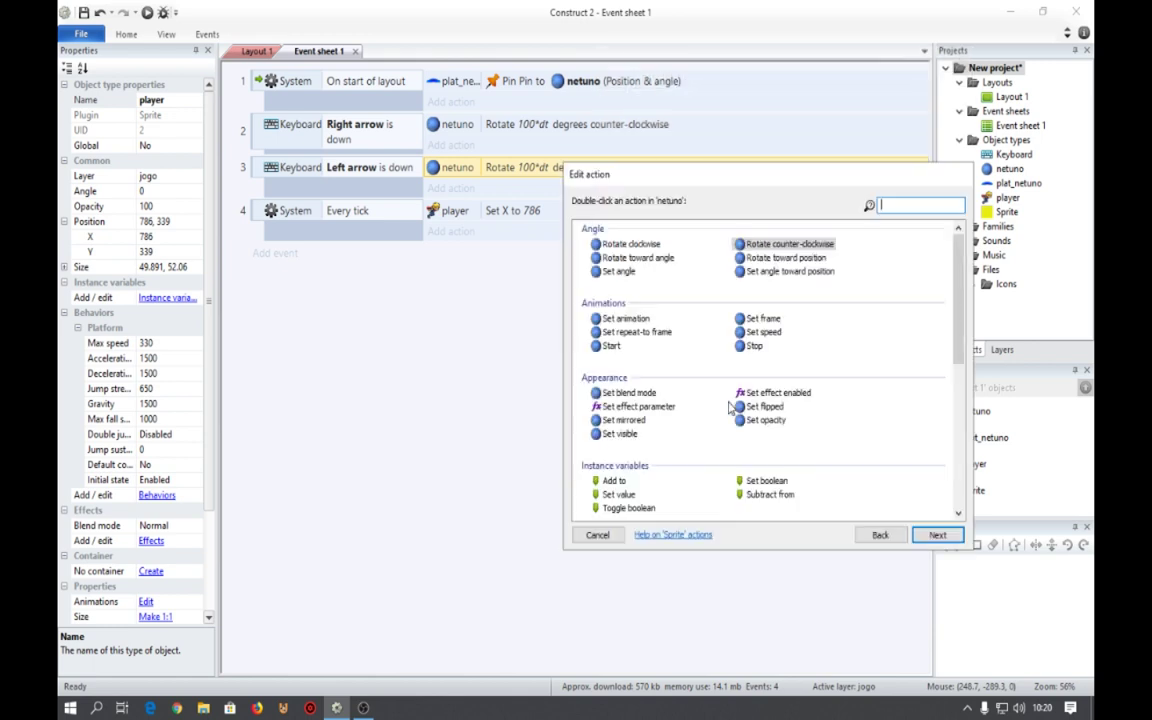
{"action": "left_click", "coordinate": [631, 246]}
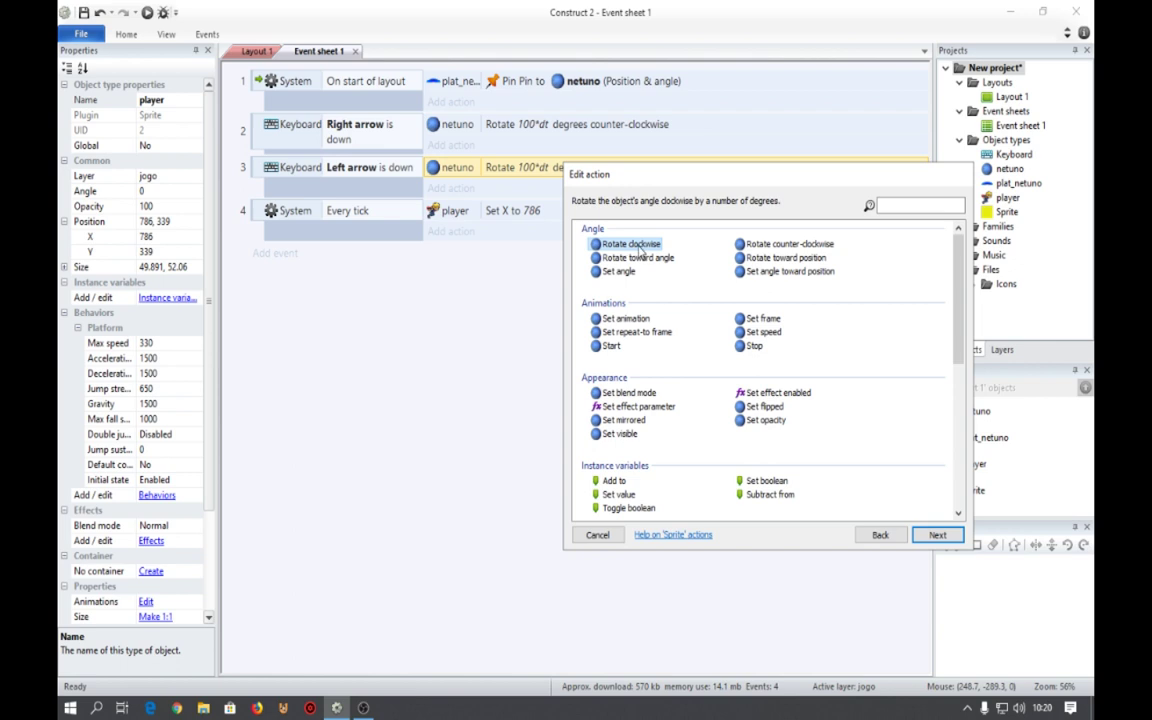
{"action": "double_click", "coordinate": [631, 245]}
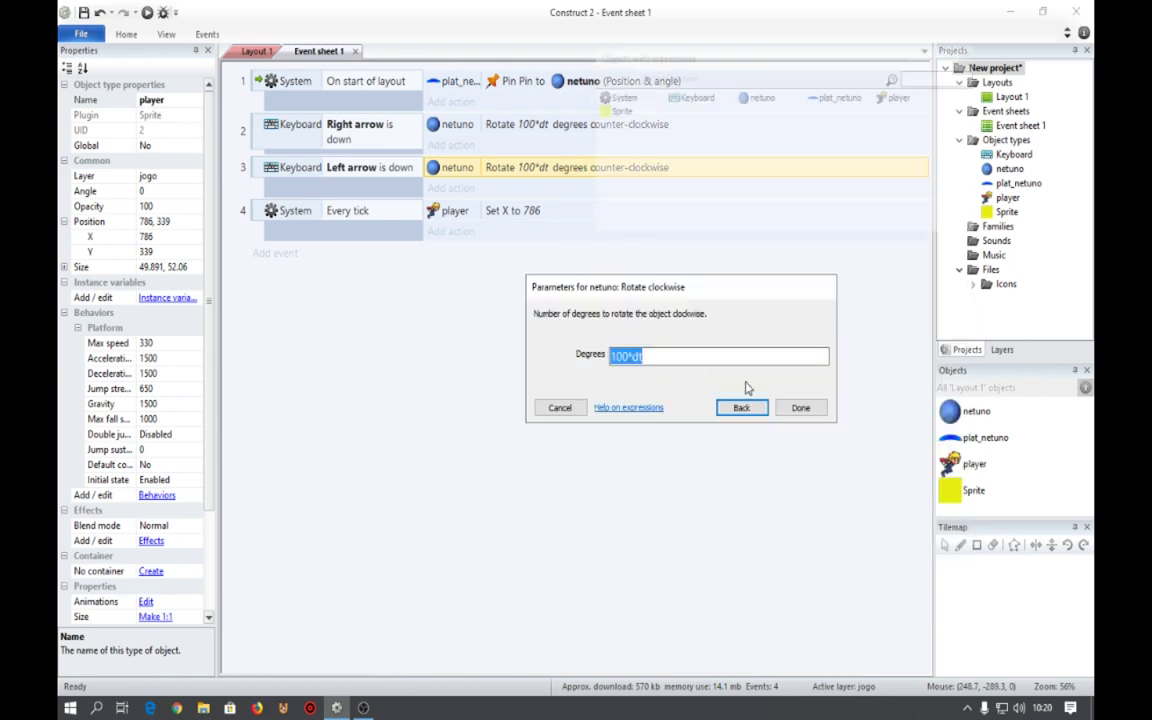
{"action": "left_click", "coordinate": [803, 408]}
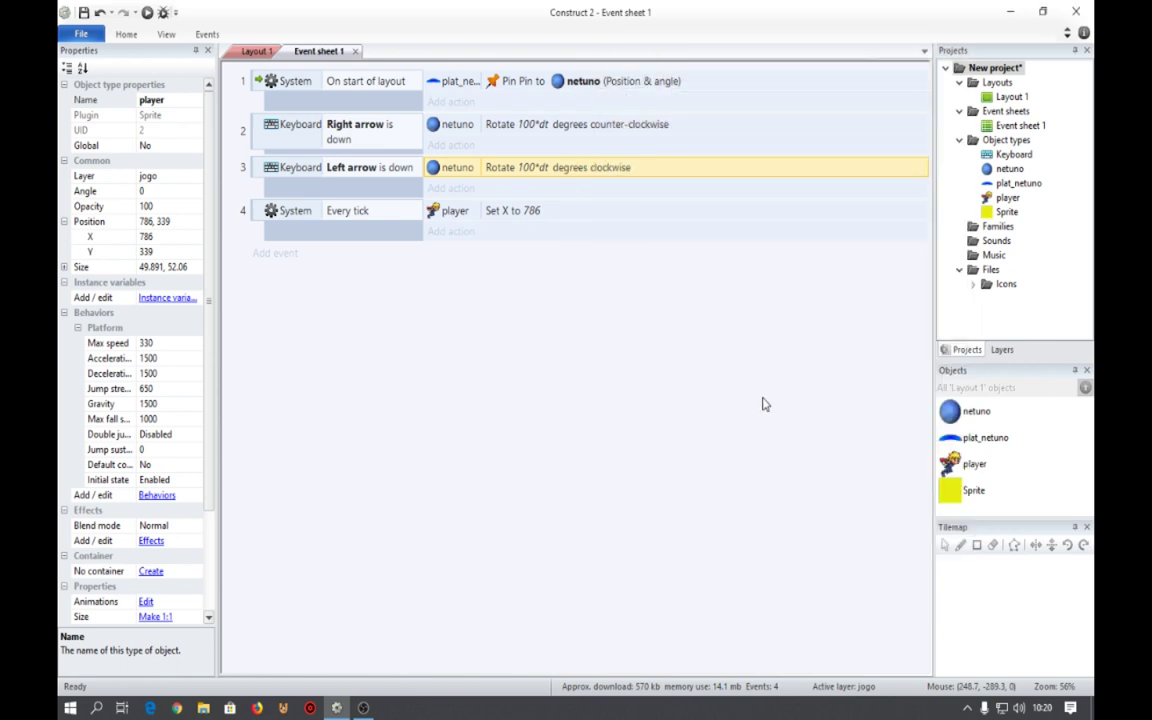
{"action": "left_click", "coordinate": [147, 12]}
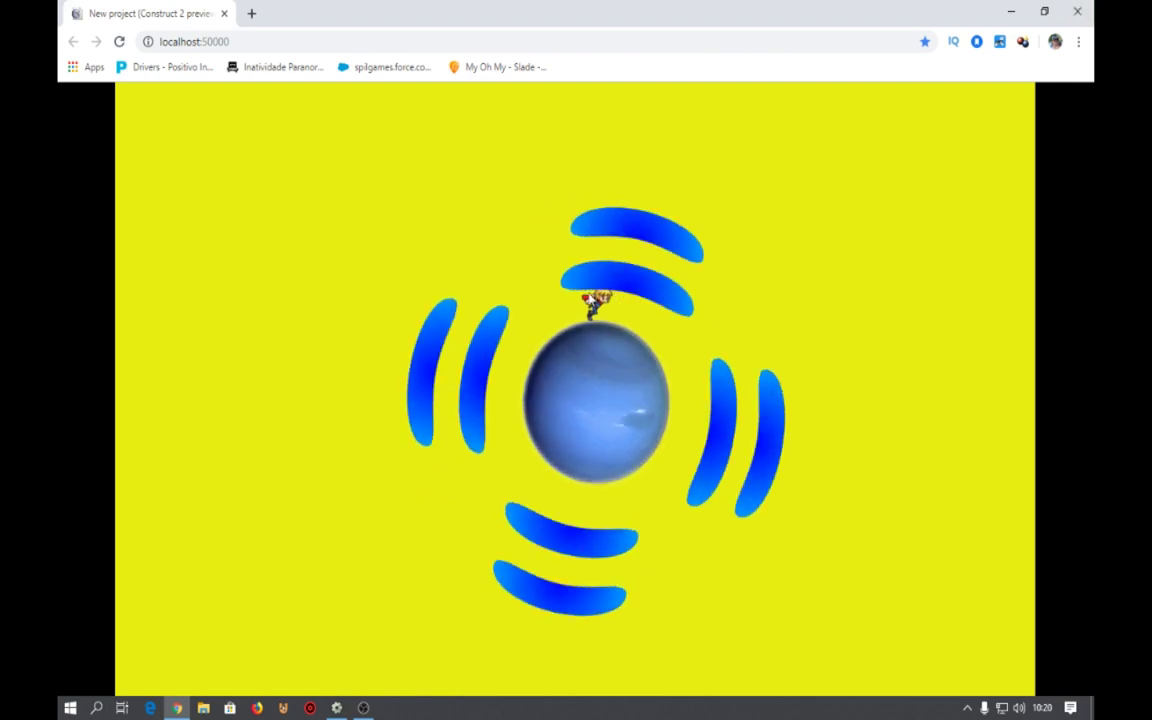
{"action": "left_click", "coordinate": [1077, 8]}
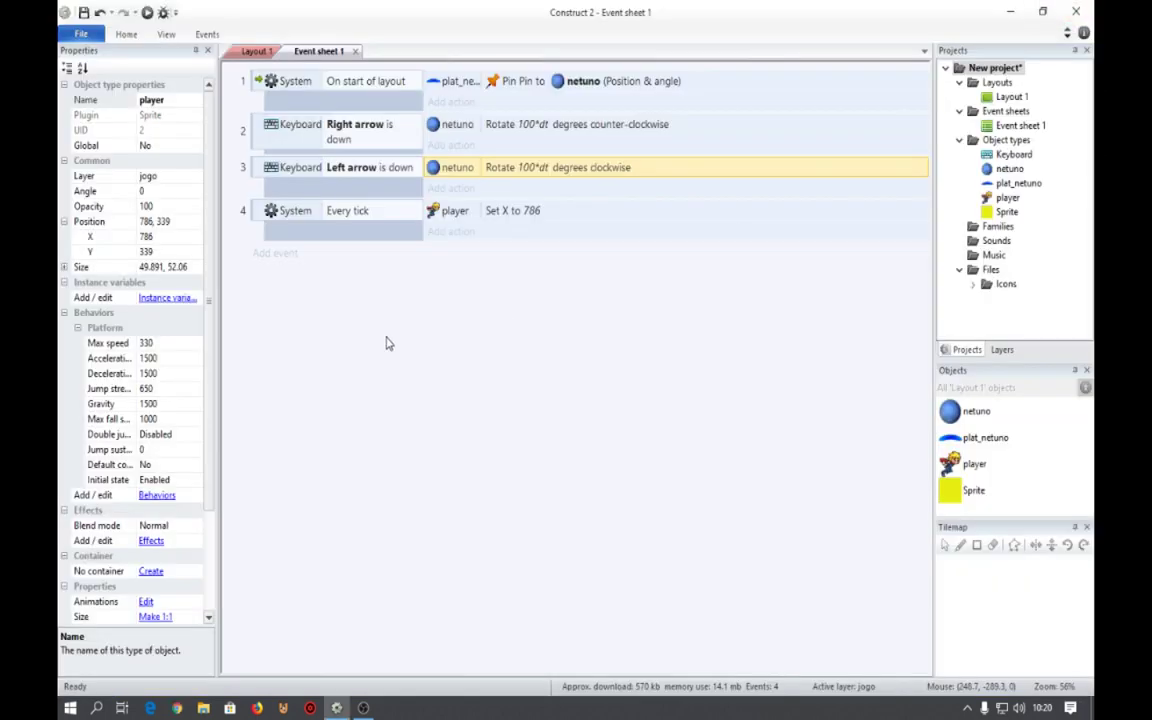
Move the plat_netuno pairs below, right and left of netuno in Layout 1 slightly farther from the planet.
{"action": "left_click", "coordinate": [245, 52]}
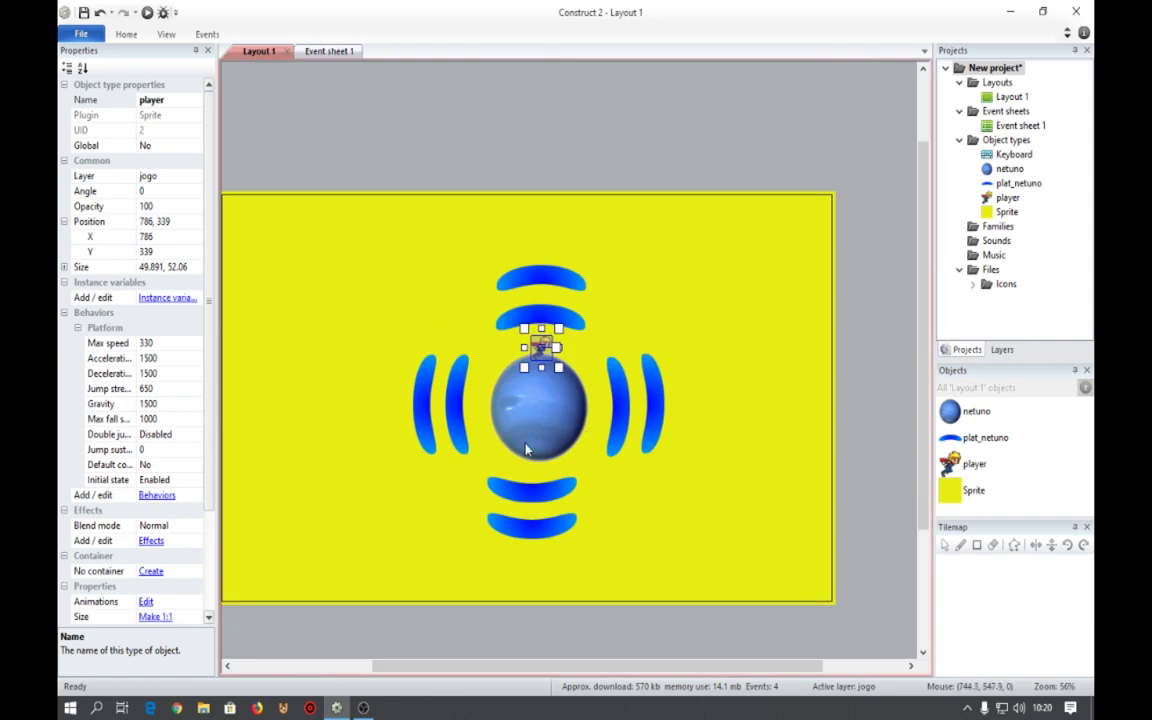
{"action": "left_click_drag", "start_coordinate": [470, 470], "coordinate": [612, 553]}
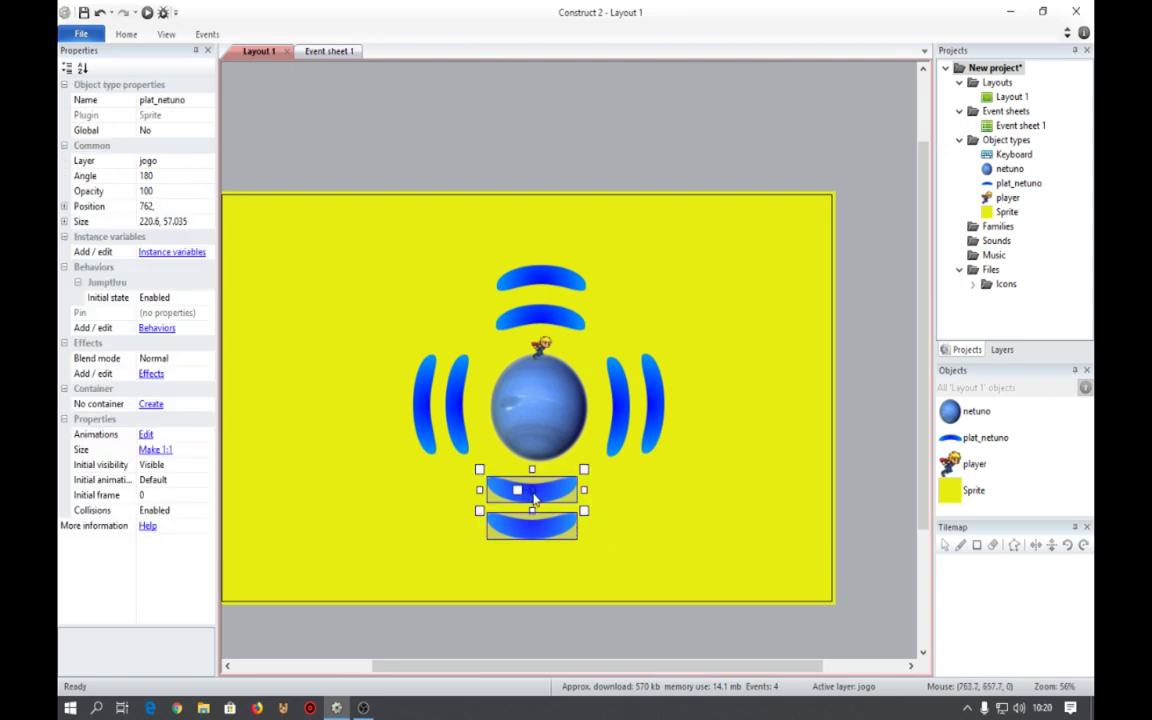
{"action": "left_click_drag", "start_coordinate": [535, 503], "coordinate": [537, 511]}
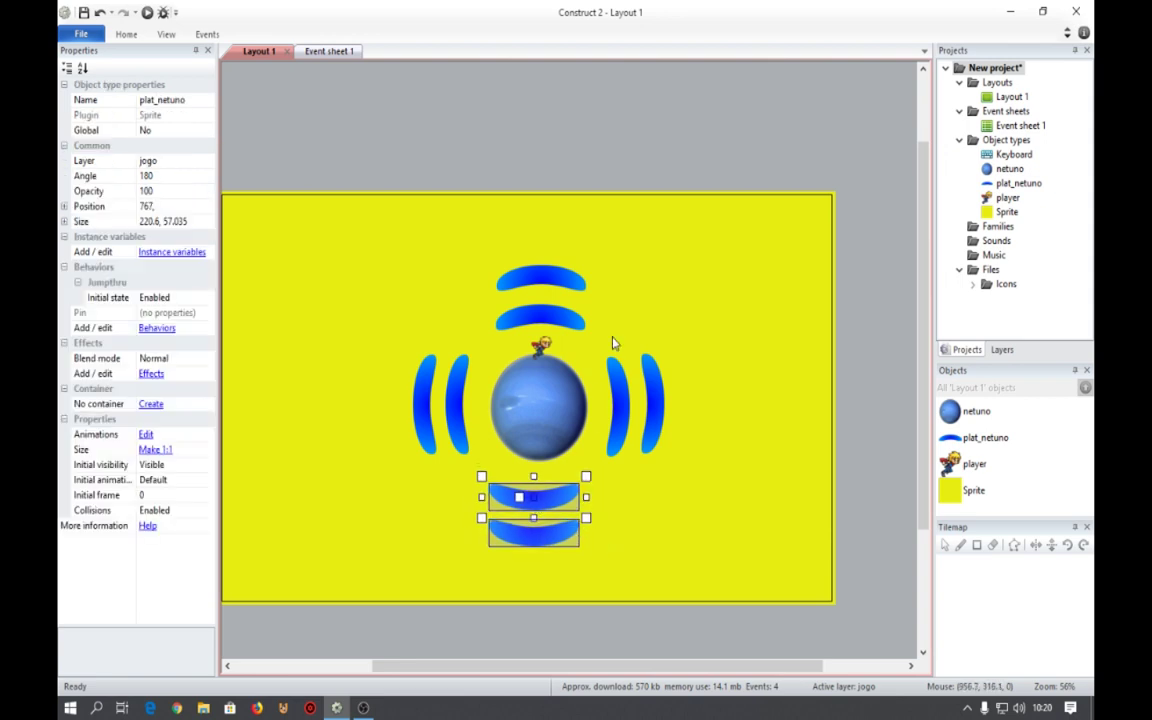
{"action": "left_click_drag", "start_coordinate": [603, 341], "coordinate": [663, 428]}
{"action": "left_click_drag", "start_coordinate": [390, 345], "coordinate": [449, 421]}
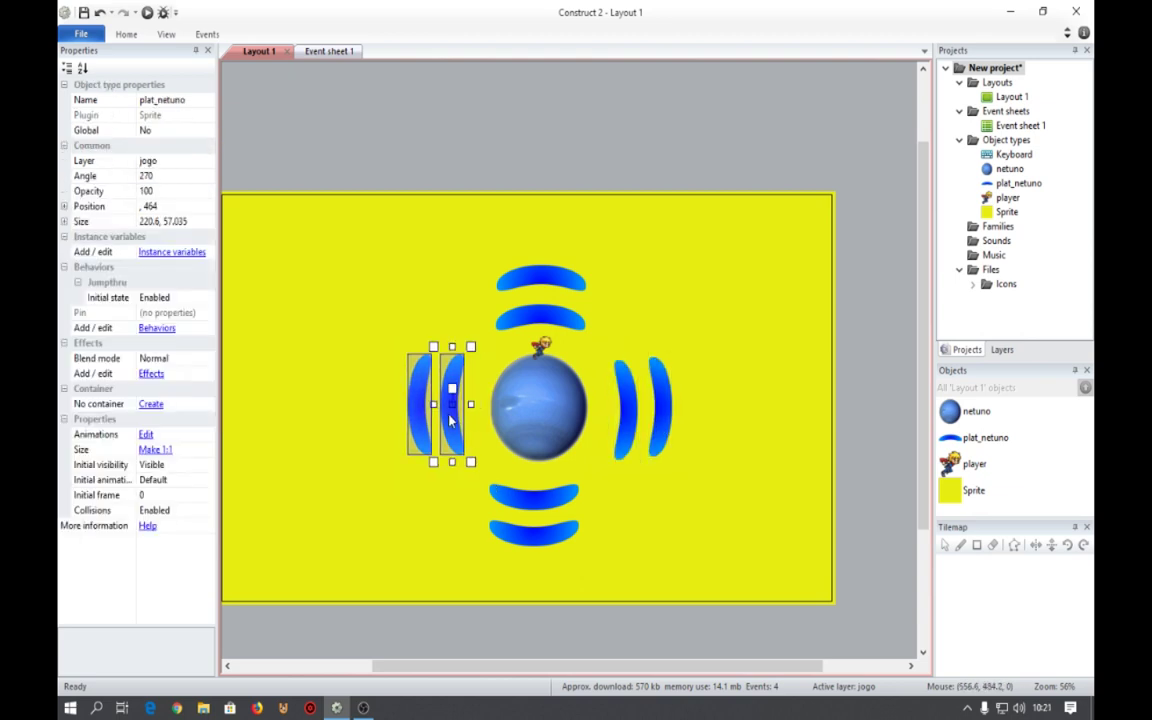
{"action": "left_click", "coordinate": [702, 180]}
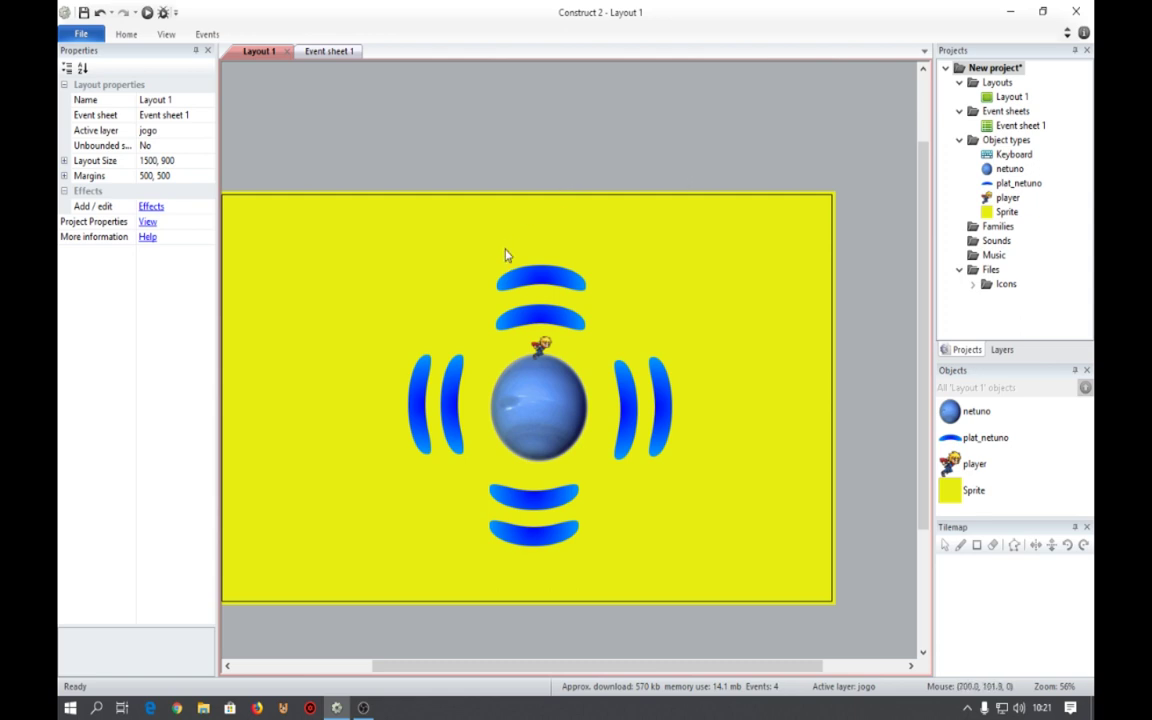
Add a Keyboard Key is down event for the Ctrl key to Event sheet 1.
{"action": "left_click", "coordinate": [329, 51]}
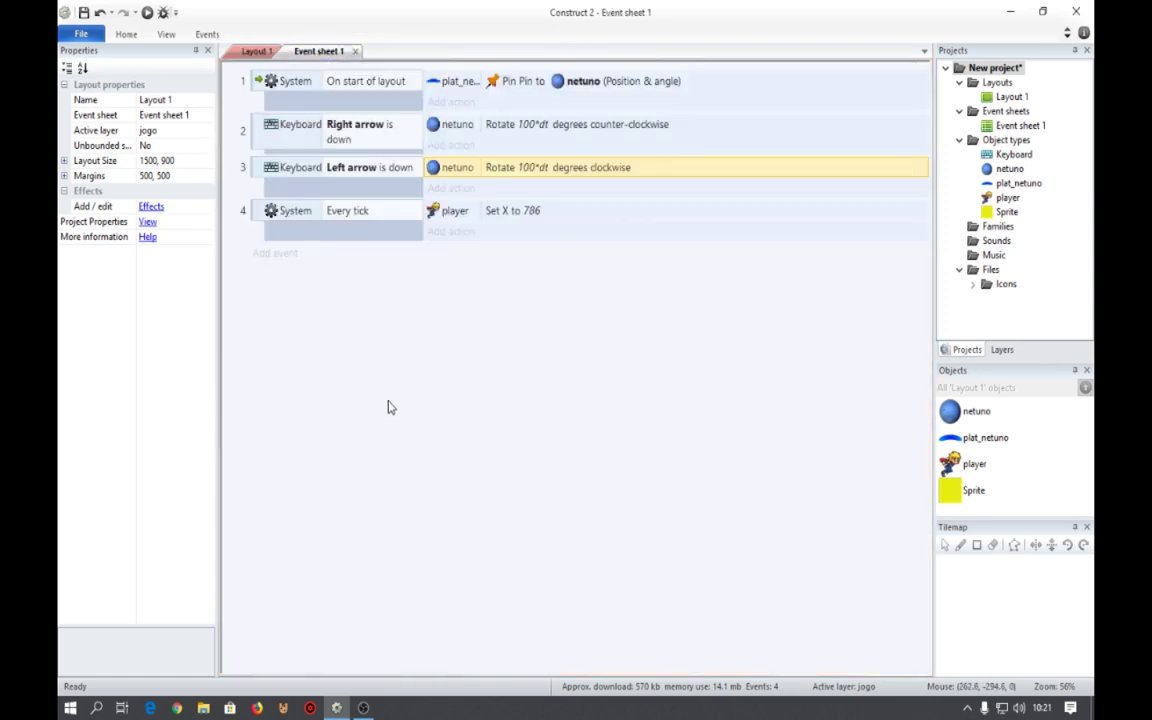
{"action": "left_click", "coordinate": [272, 255]}
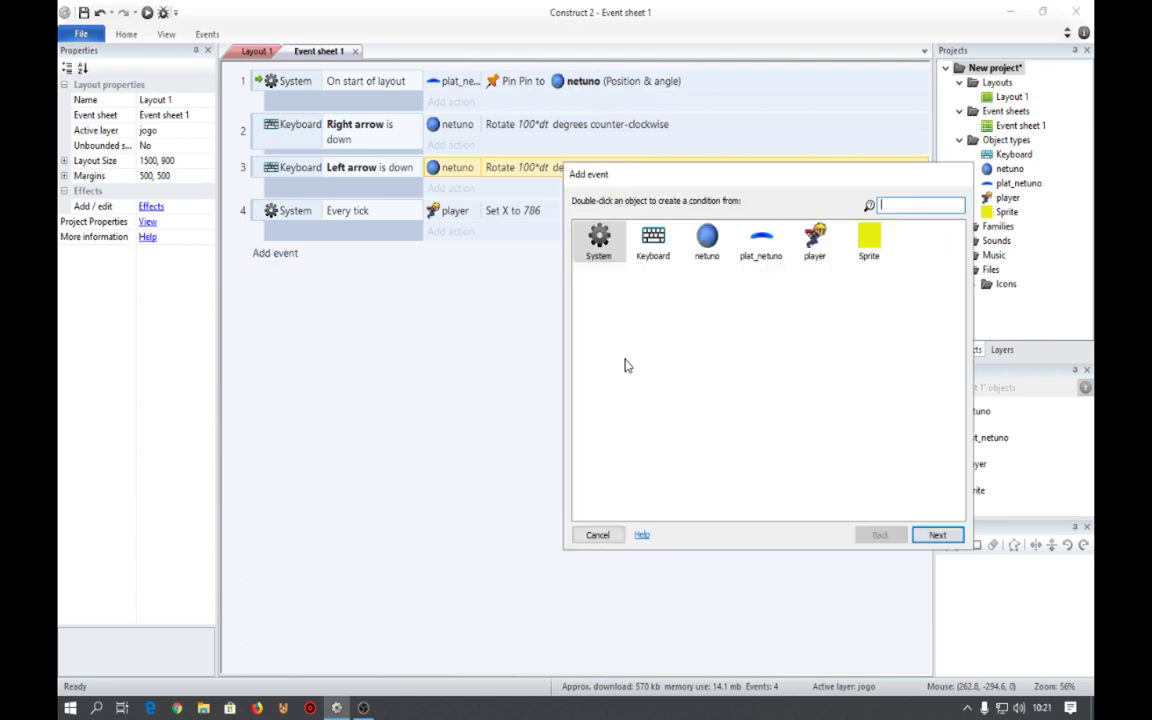
{"action": "double_click", "coordinate": [653, 244]}
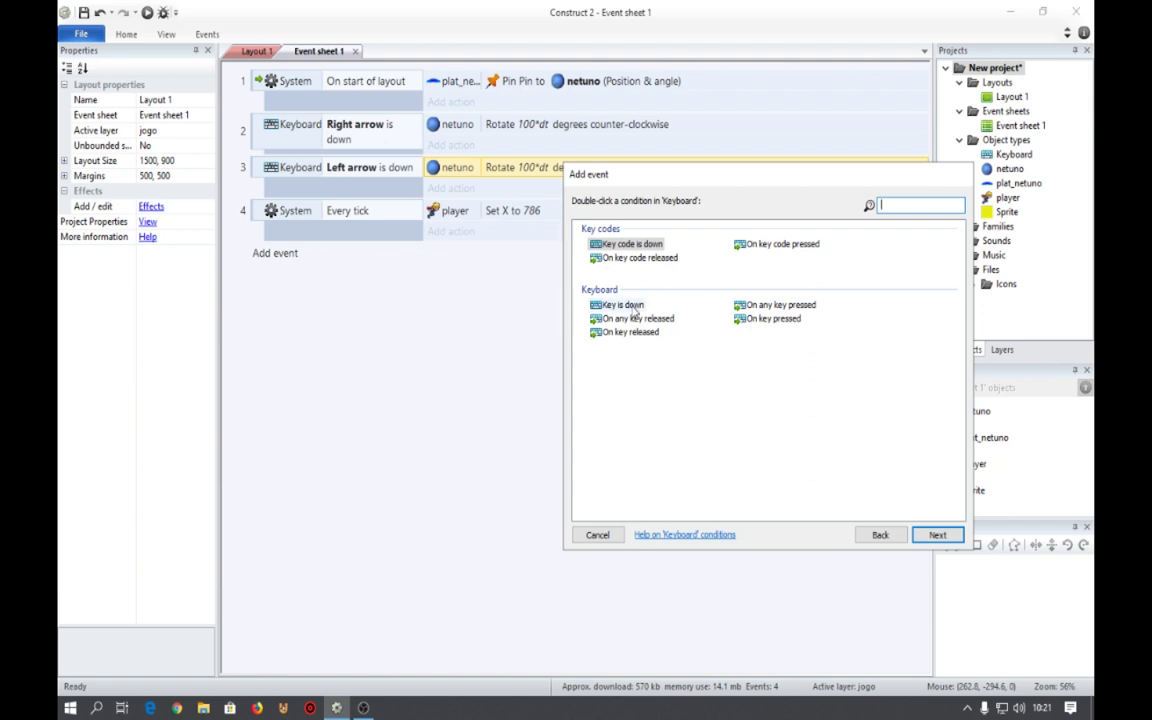
{"action": "double_click", "coordinate": [600, 304]}
{"action": "left_click", "coordinate": [680, 356]}
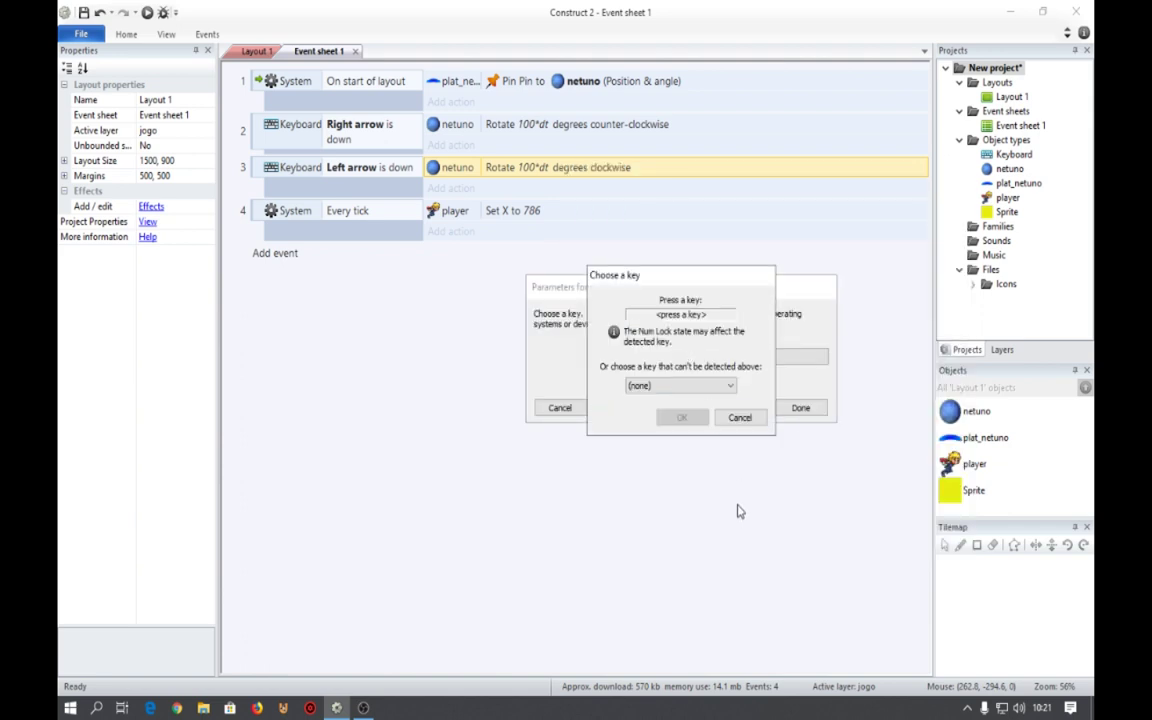
{"action": "key", "text": "ctrl"}
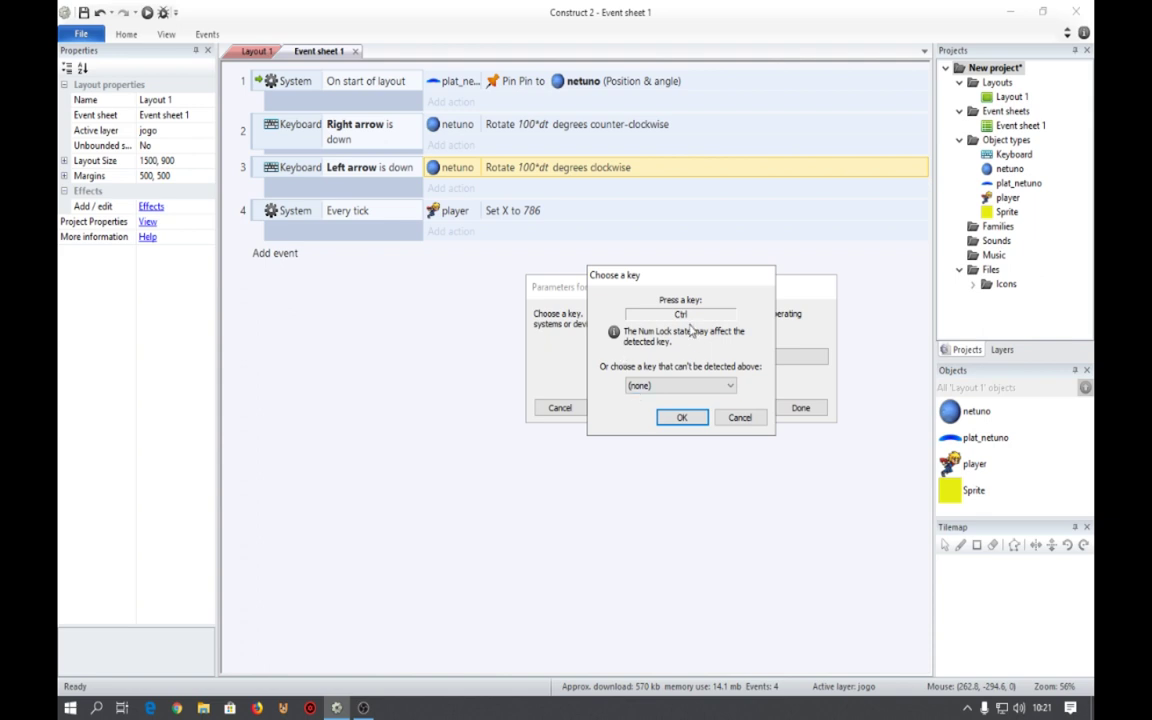
{"action": "left_click", "coordinate": [690, 417]}
{"action": "left_click", "coordinate": [806, 410]}
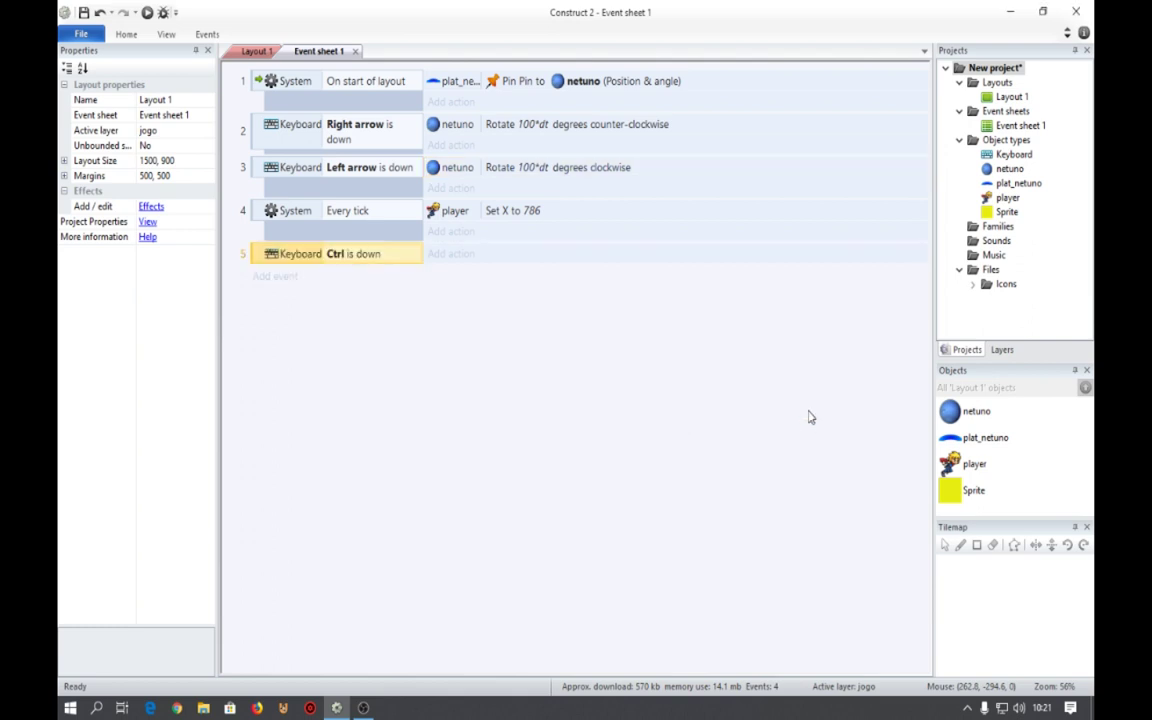
Add a Platform Simulate control action for player to the Ctrl is down event, with the control set to Jump.
{"action": "left_click", "coordinate": [456, 256]}
{"action": "double_click", "coordinate": [764, 234]}
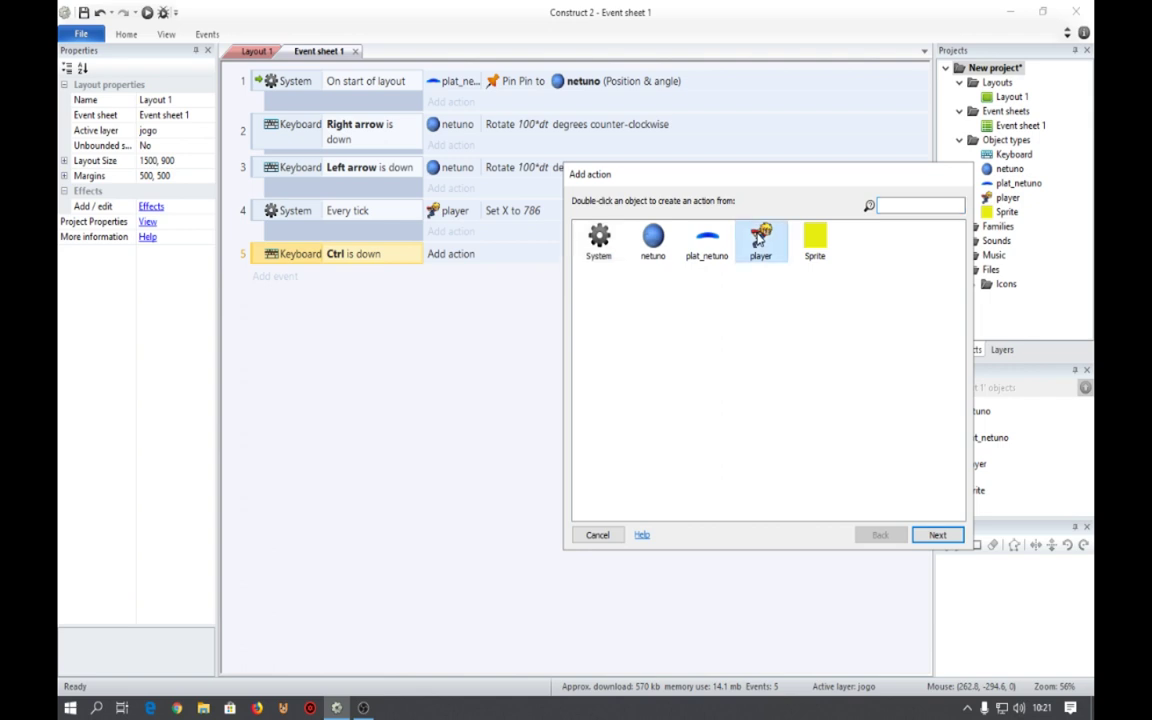
{"action": "scroll", "coordinate": [675, 405], "scroll_direction": "down", "scroll_amount": 6}
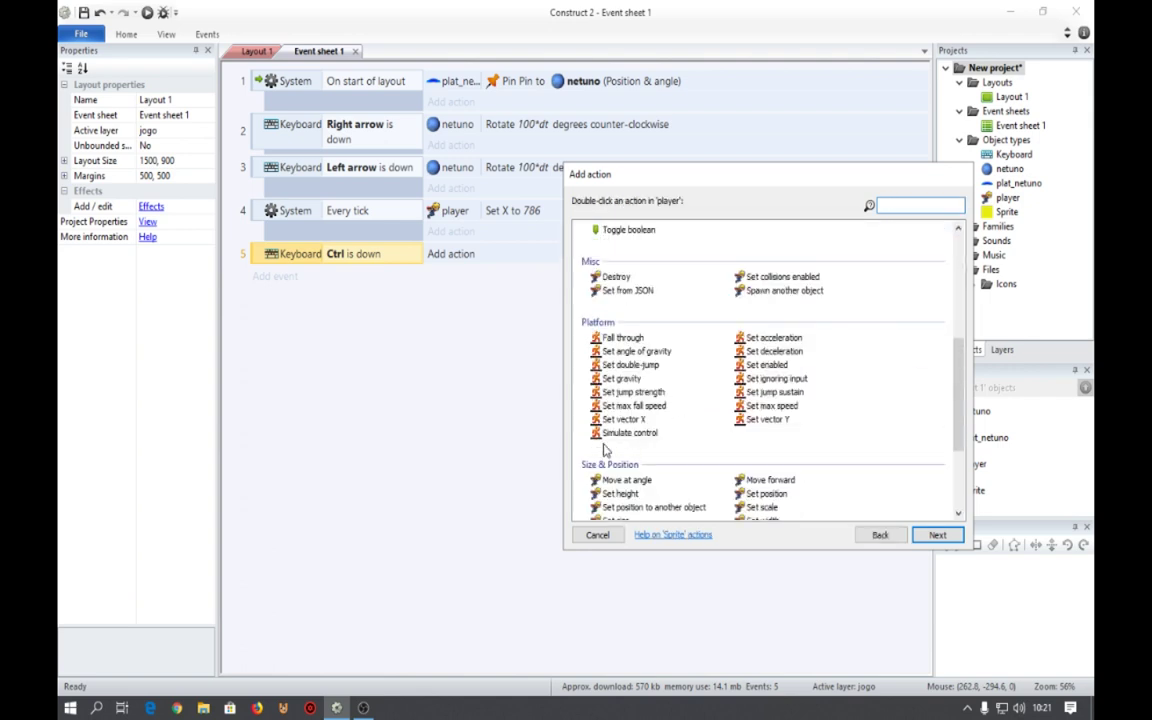
{"action": "double_click", "coordinate": [617, 436]}
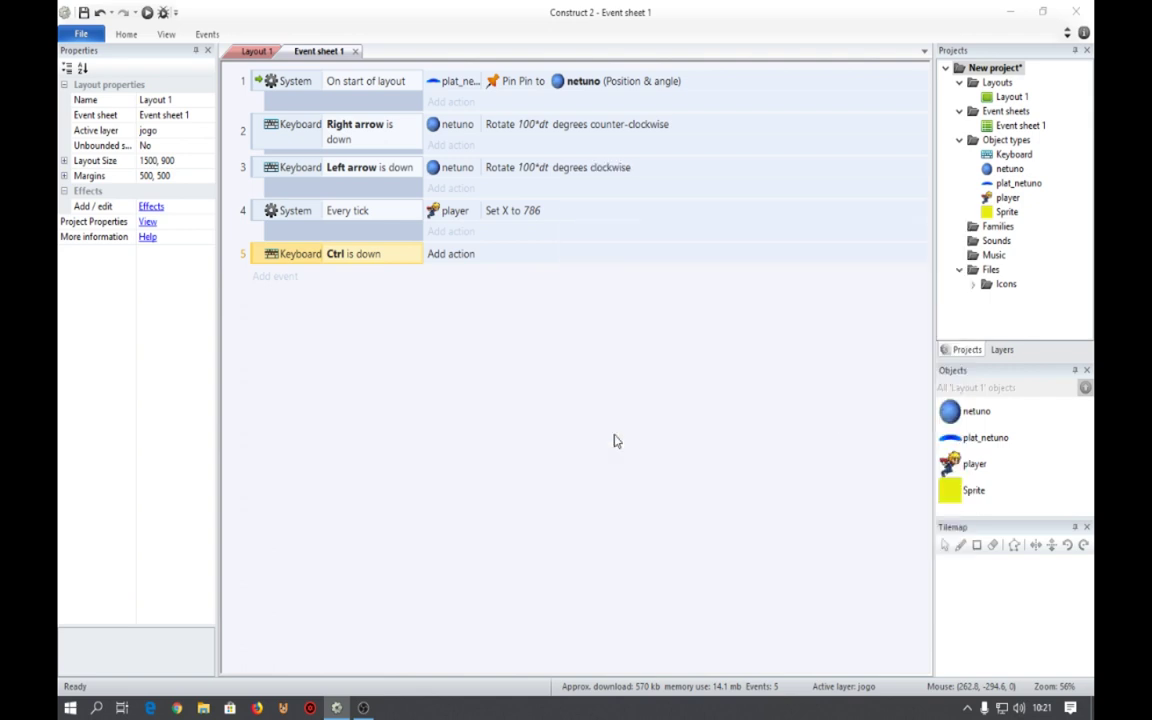
{"action": "left_click", "coordinate": [640, 364]}
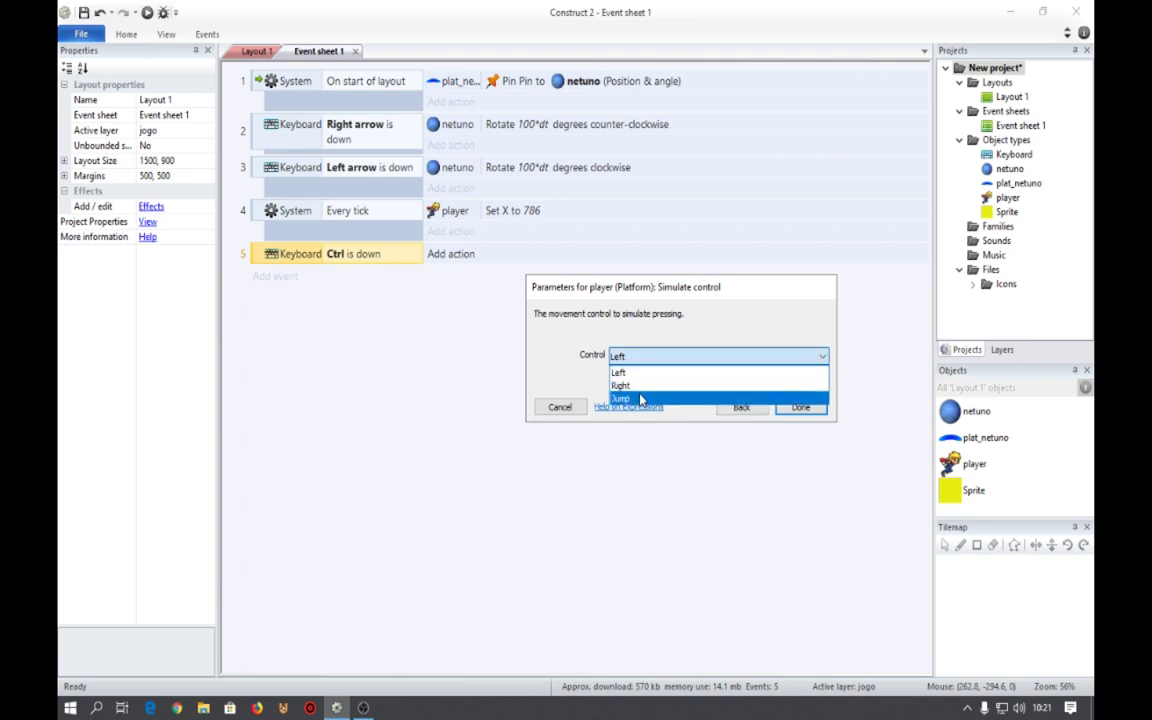
{"action": "left_click", "coordinate": [621, 398]}
{"action": "left_click", "coordinate": [798, 407]}
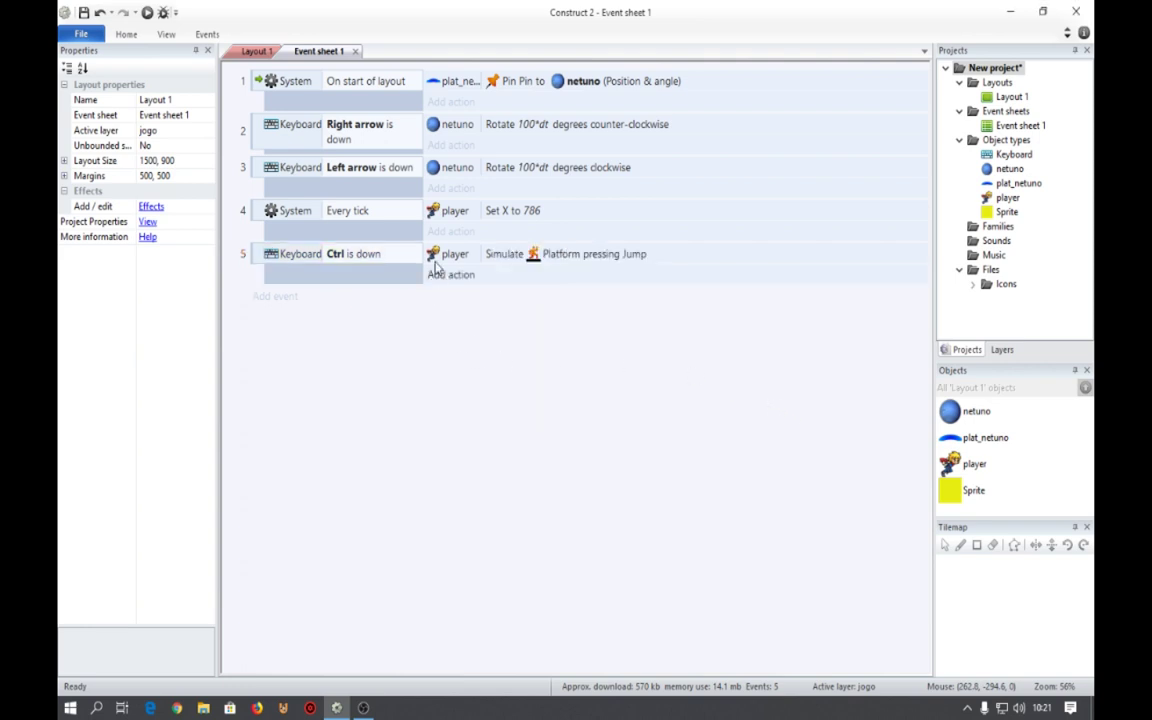
Preview Layout 1 in the browser and test the player's jumps from netuno up through the platforms, and close the preview.
{"action": "left_click", "coordinate": [147, 12]}
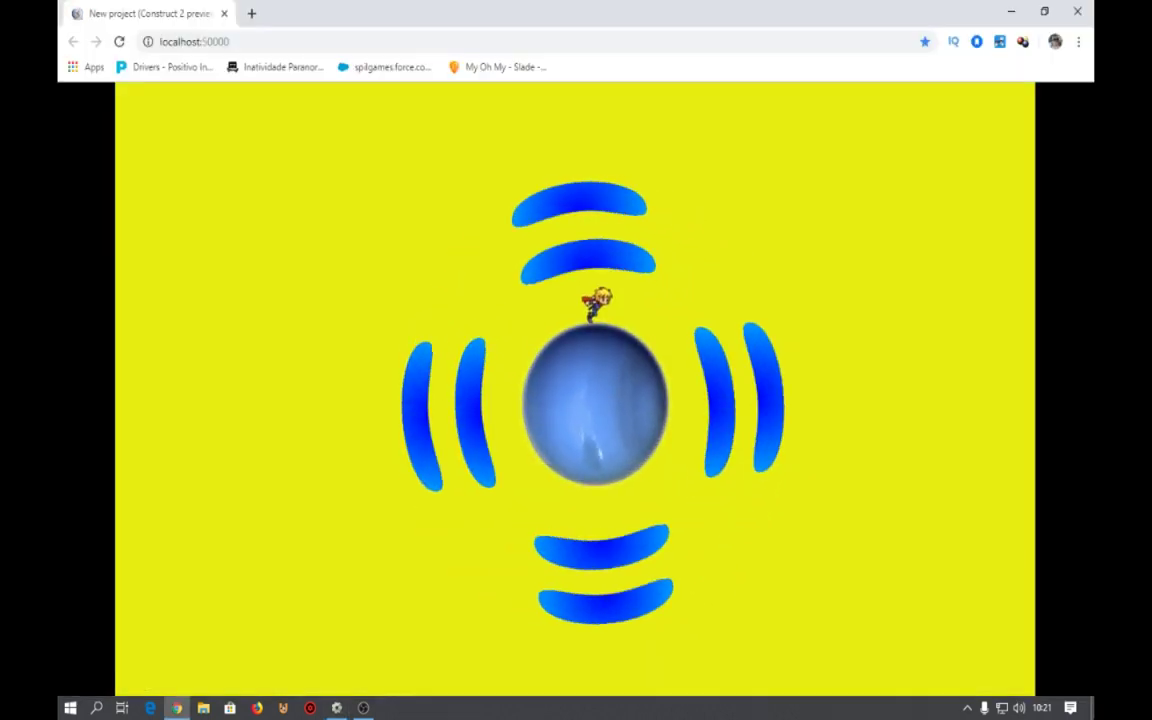
{"action": "key", "text": "Up"}
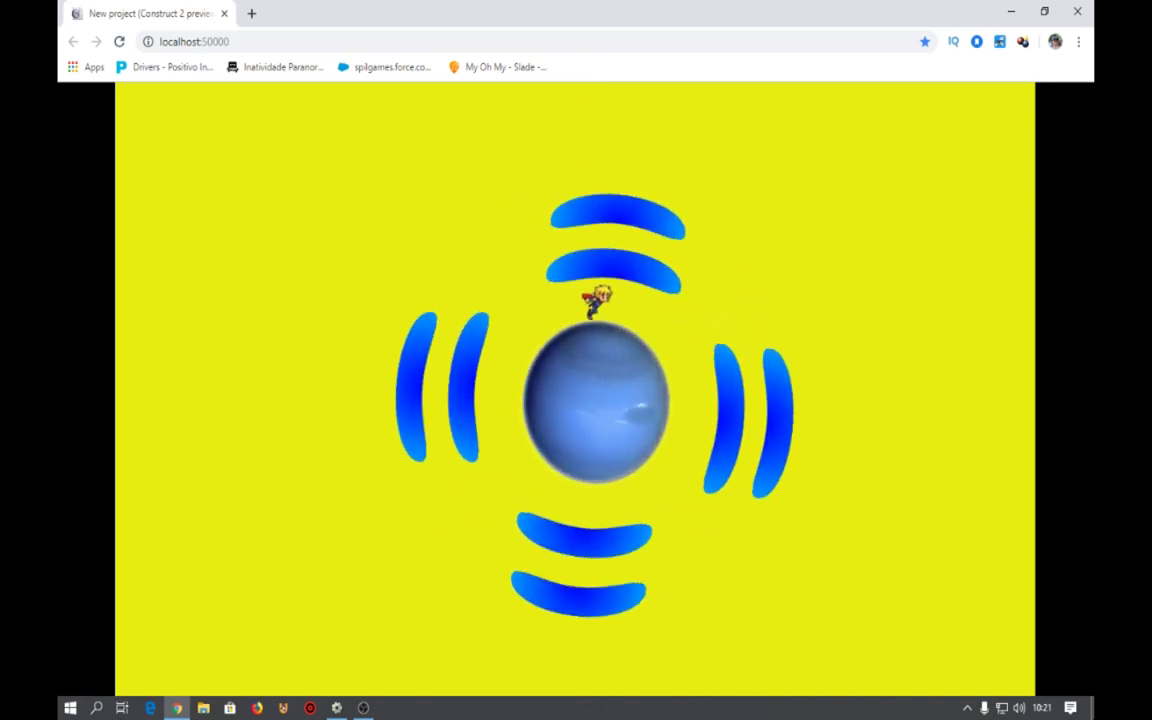
{"action": "key", "text": "Up"}
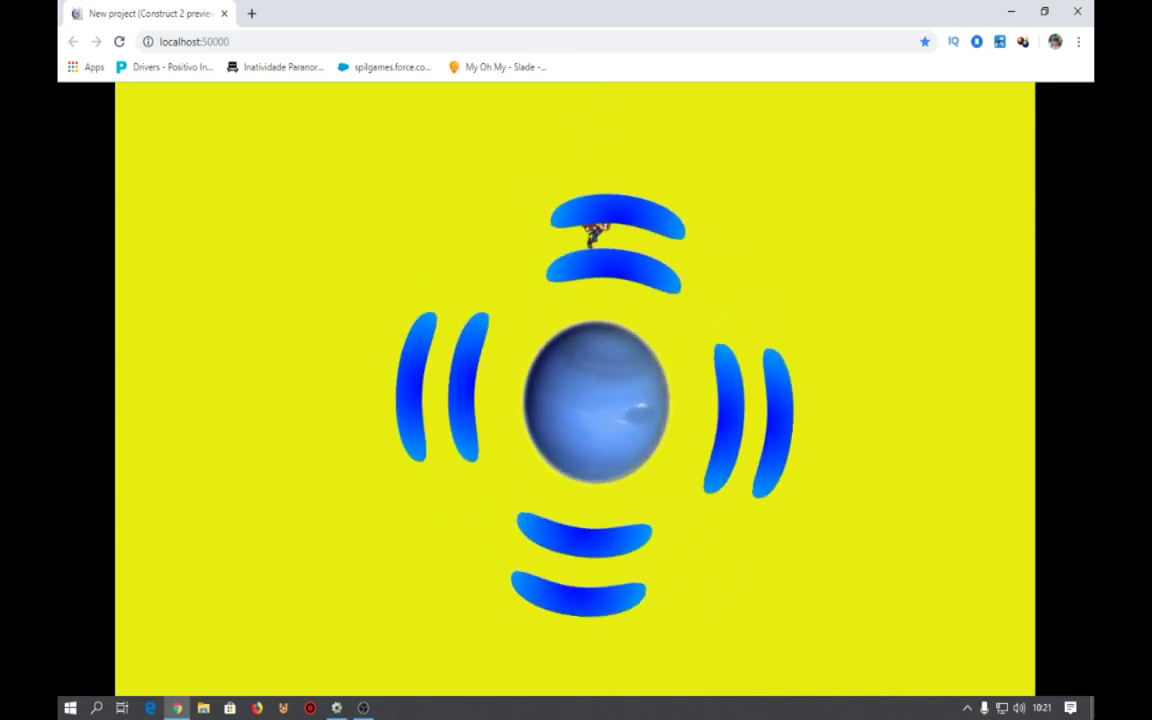
{"action": "key", "text": "Up"}
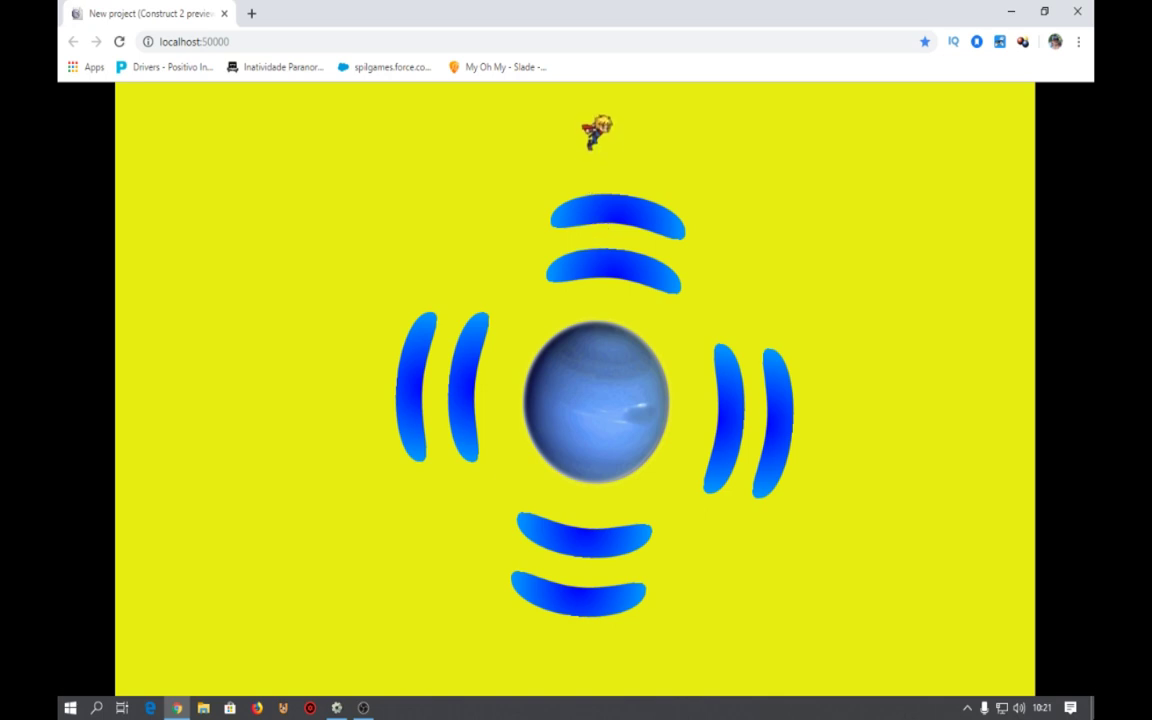
{"action": "key", "text": "Up"}
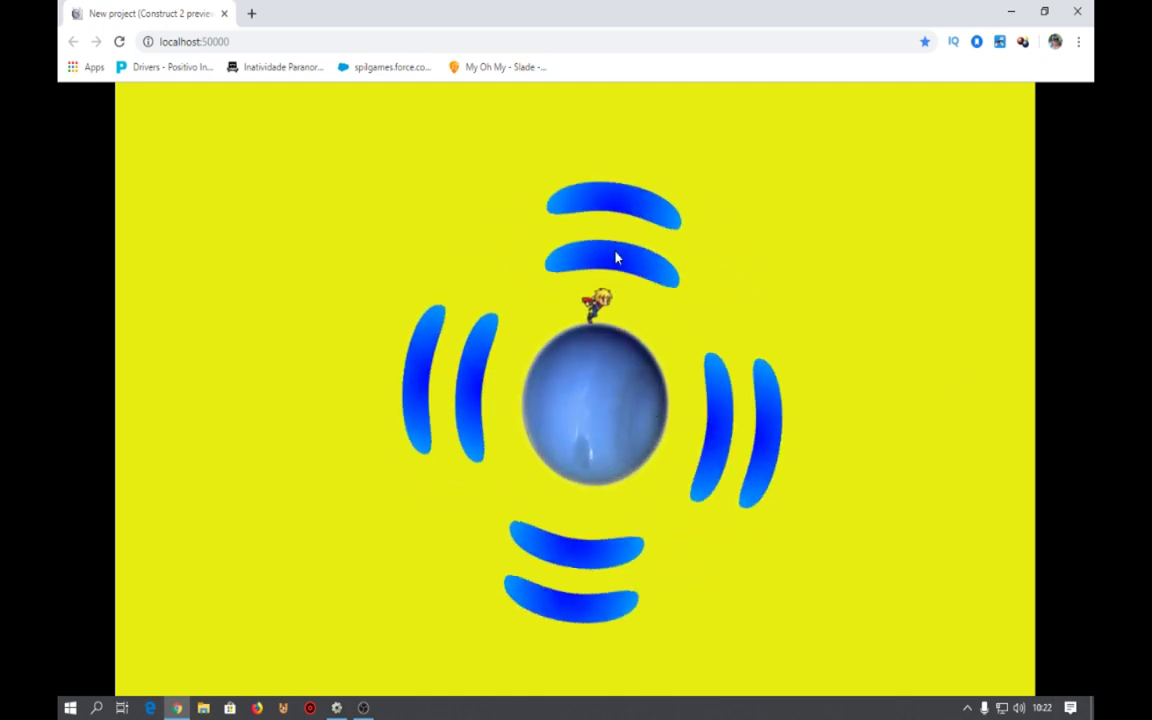
{"action": "key", "text": "Up"}
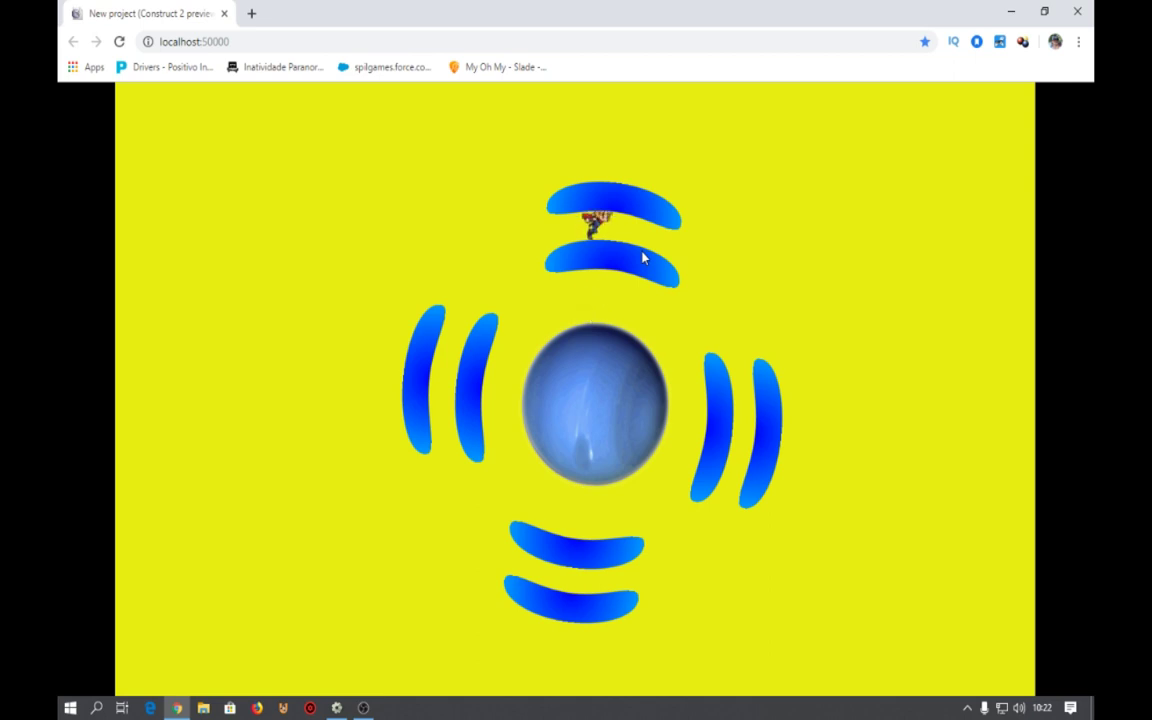
{"action": "key", "text": "Up"}
{"action": "left_click", "coordinate": [1079, 8]}
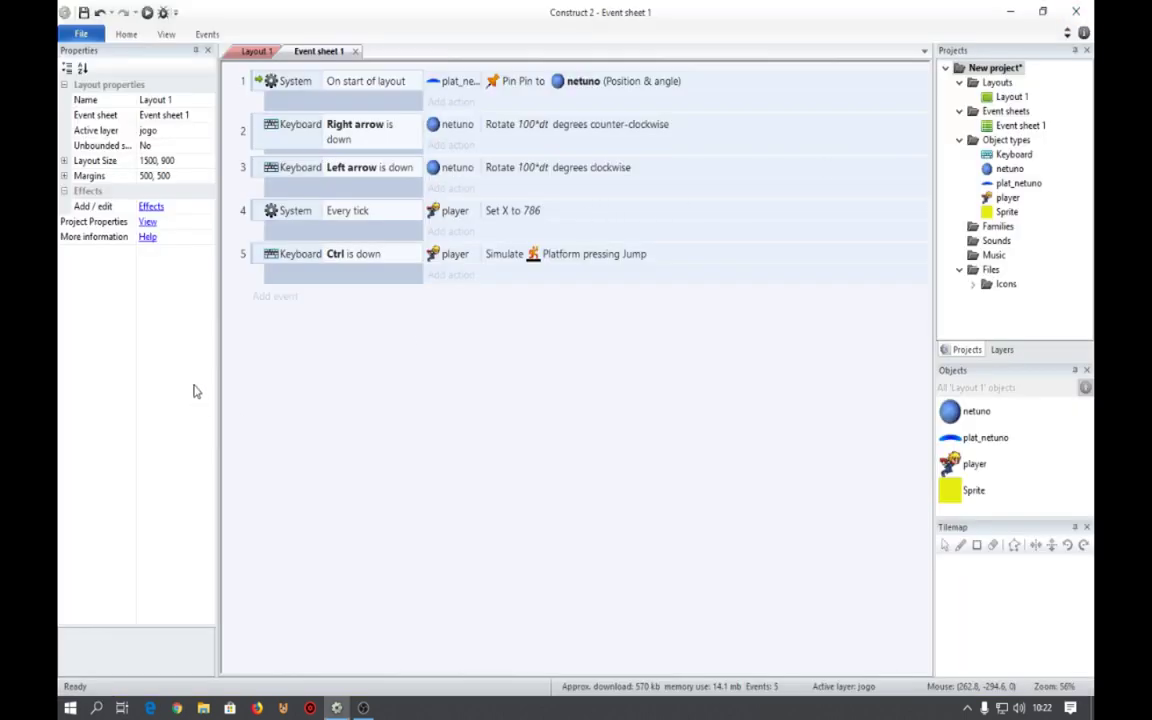
Change the key in the Ctrl is down event of Event sheet 1 to Up arrow.
{"action": "double_click", "coordinate": [357, 262]}
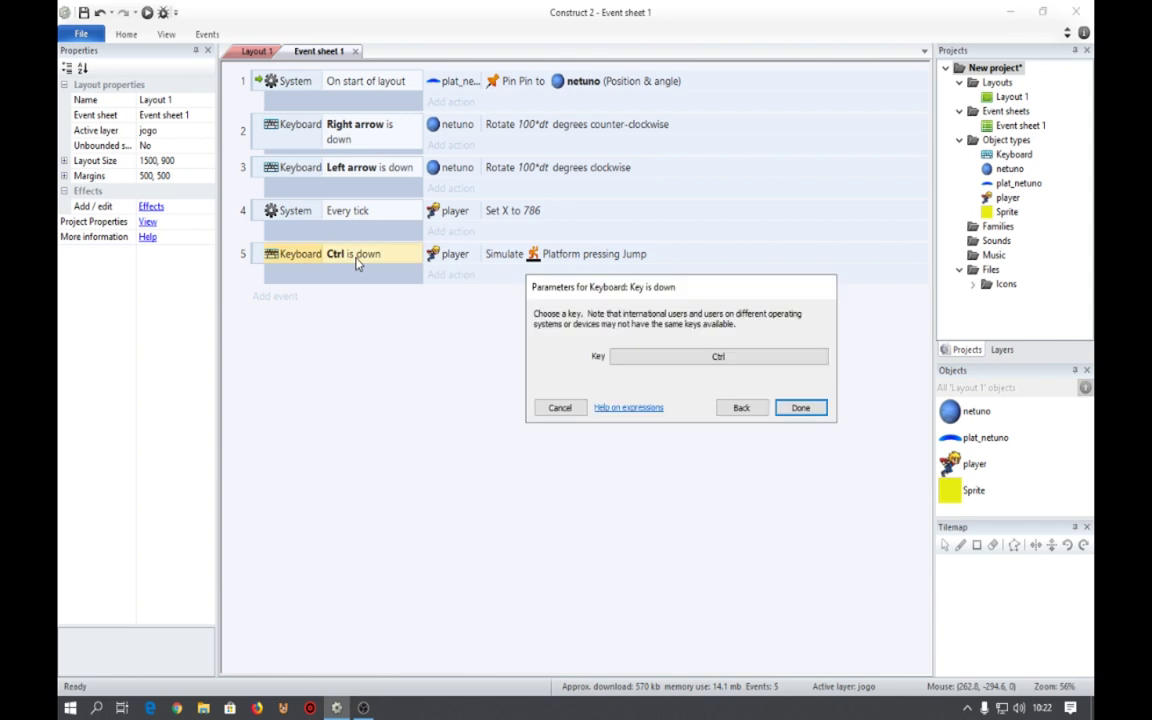
{"action": "left_click", "coordinate": [695, 356]}
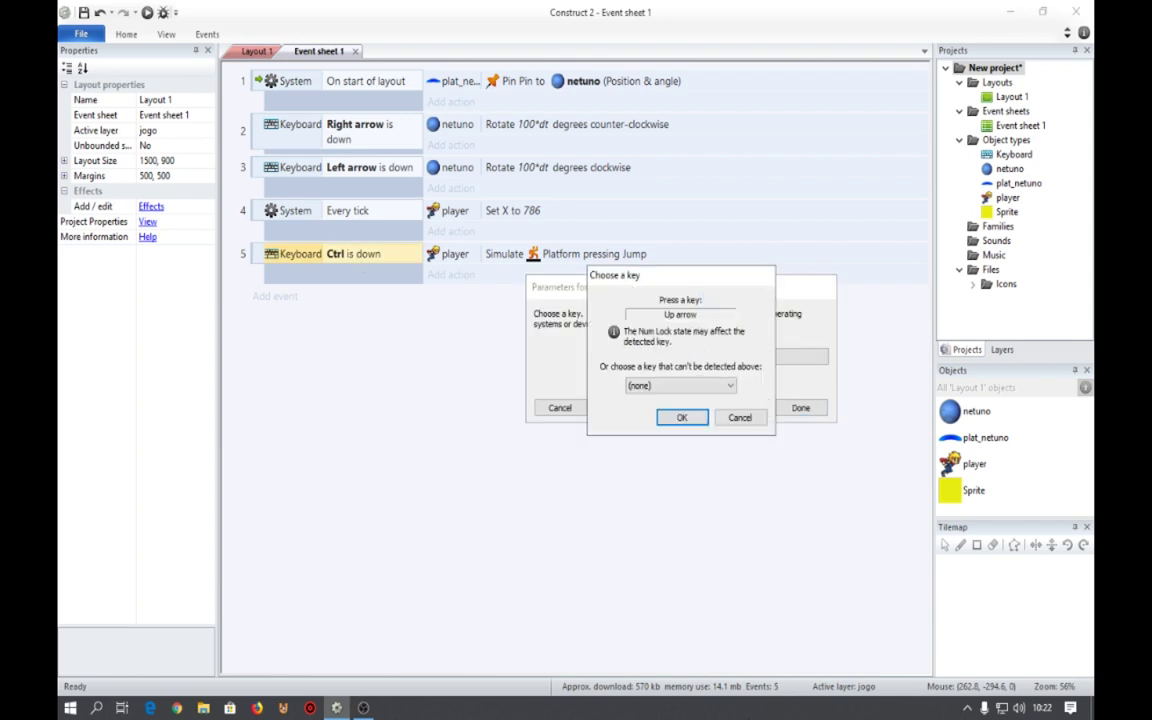
{"action": "left_click", "coordinate": [676, 417]}
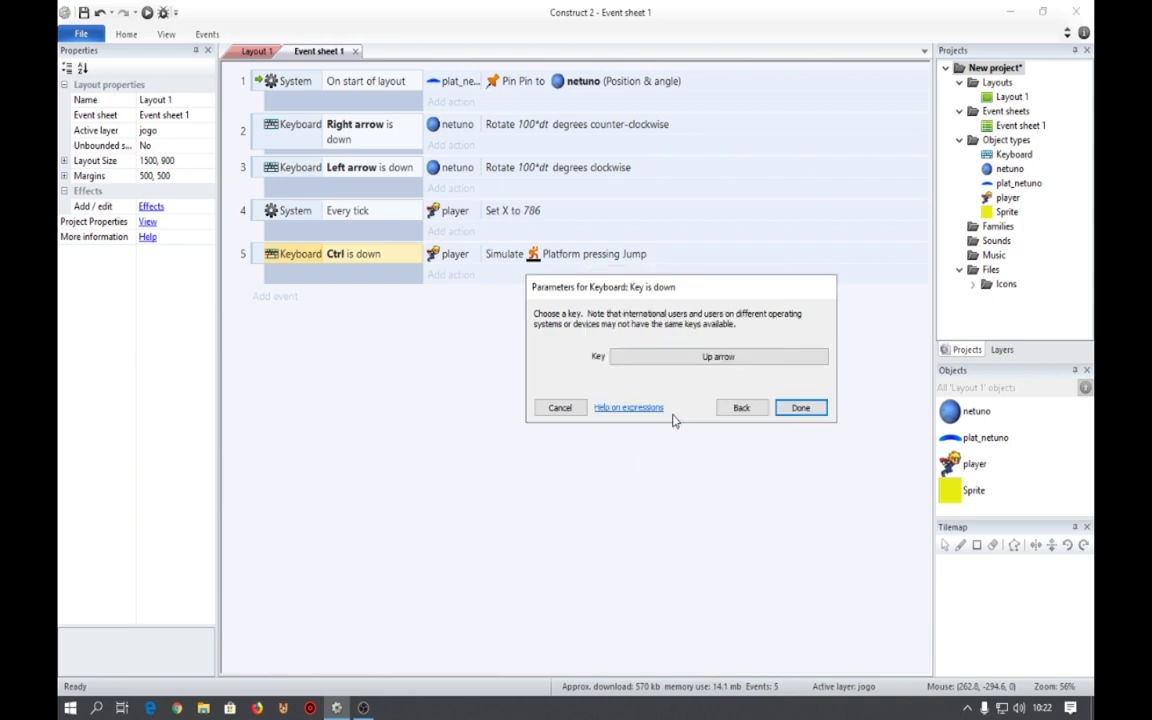
{"action": "left_click", "coordinate": [786, 407]}
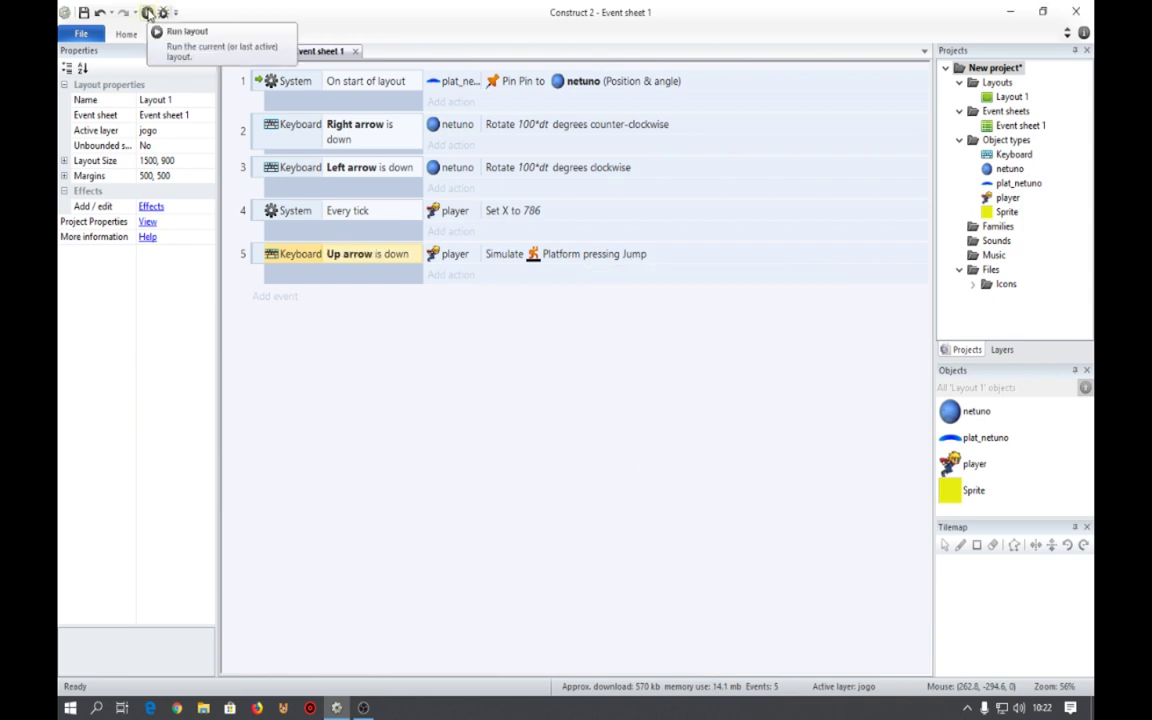
Preview the layout in the browser and test the player jumping with the Up arrow and dropping down through the platforms.
{"action": "left_click", "coordinate": [147, 12]}
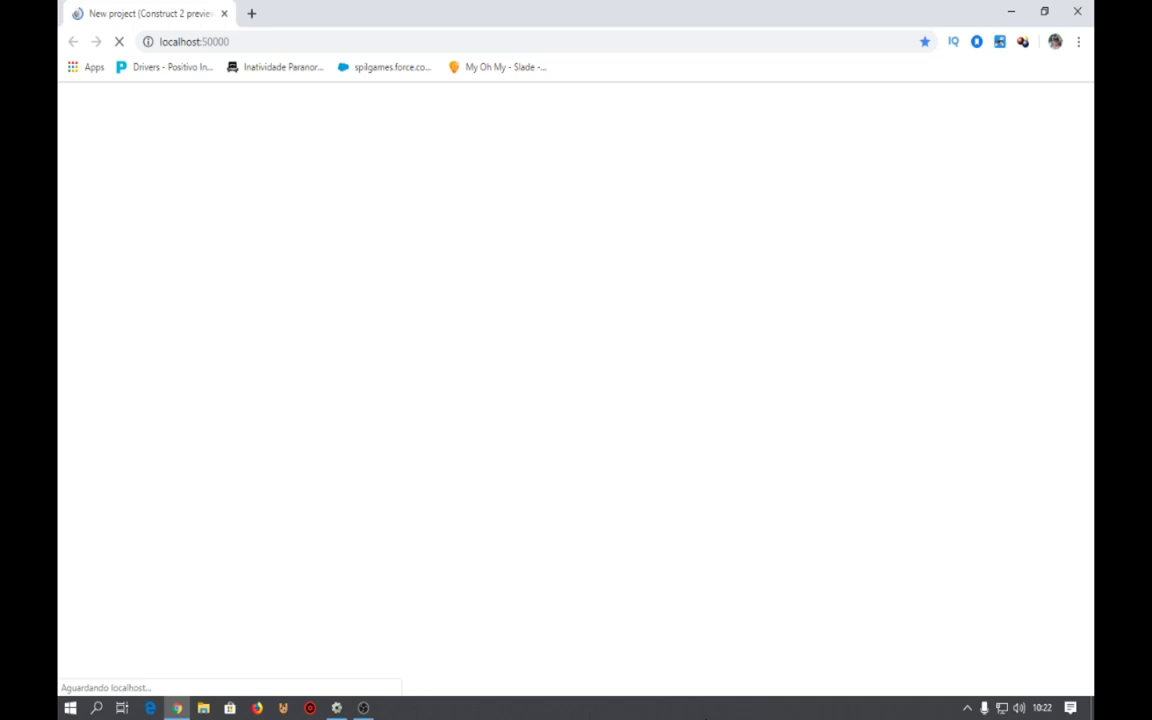
{"action": "key", "text": "Up"}
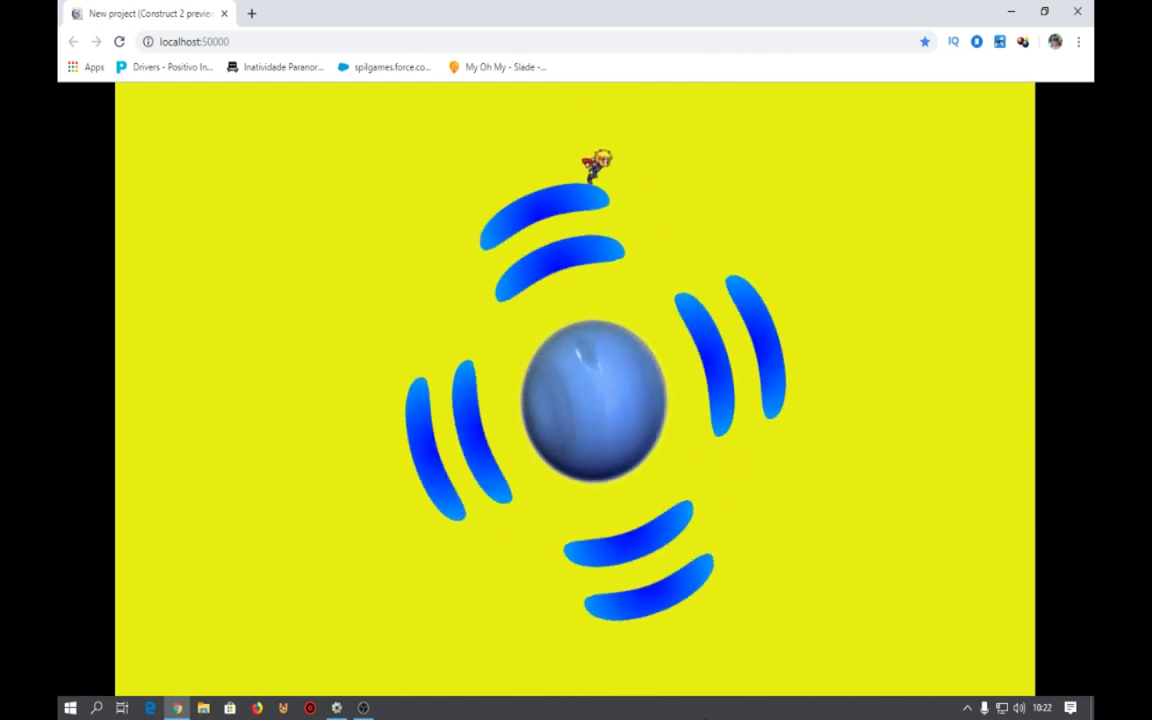
{"action": "key", "text": "Down"}
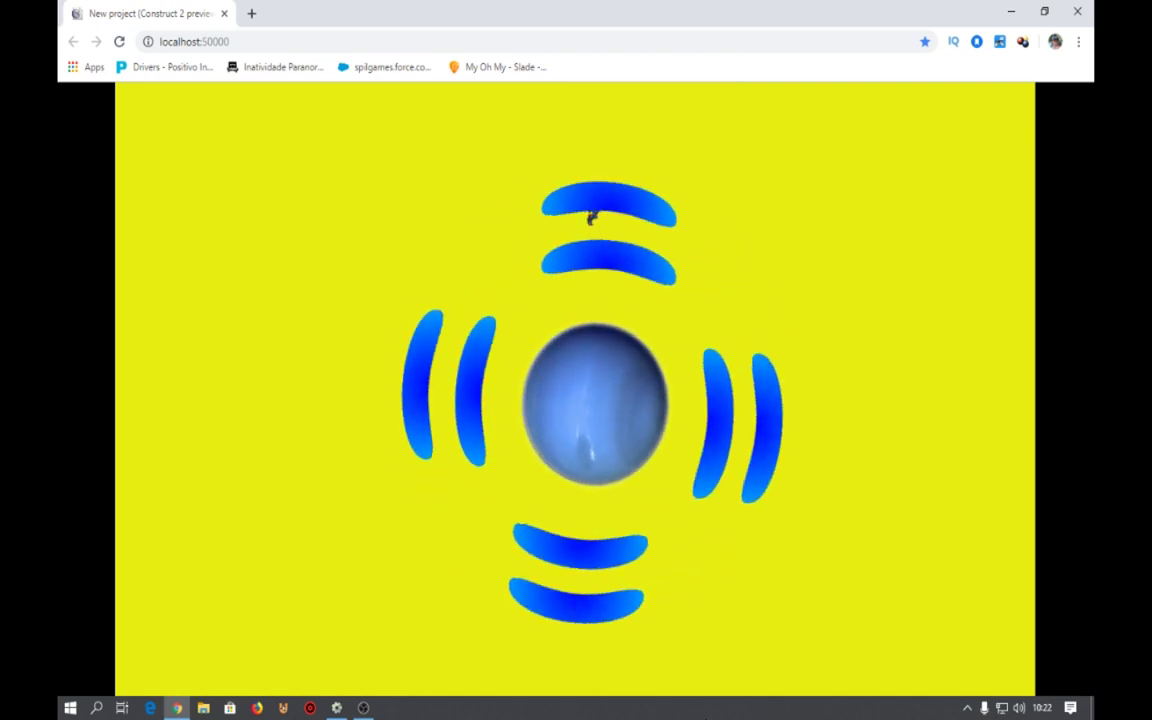
Test the player's repeated jumps between the platforms around the planet in the running preview.
{"action": "key", "text": "Up"}
{"action": "key", "text": "Up"}
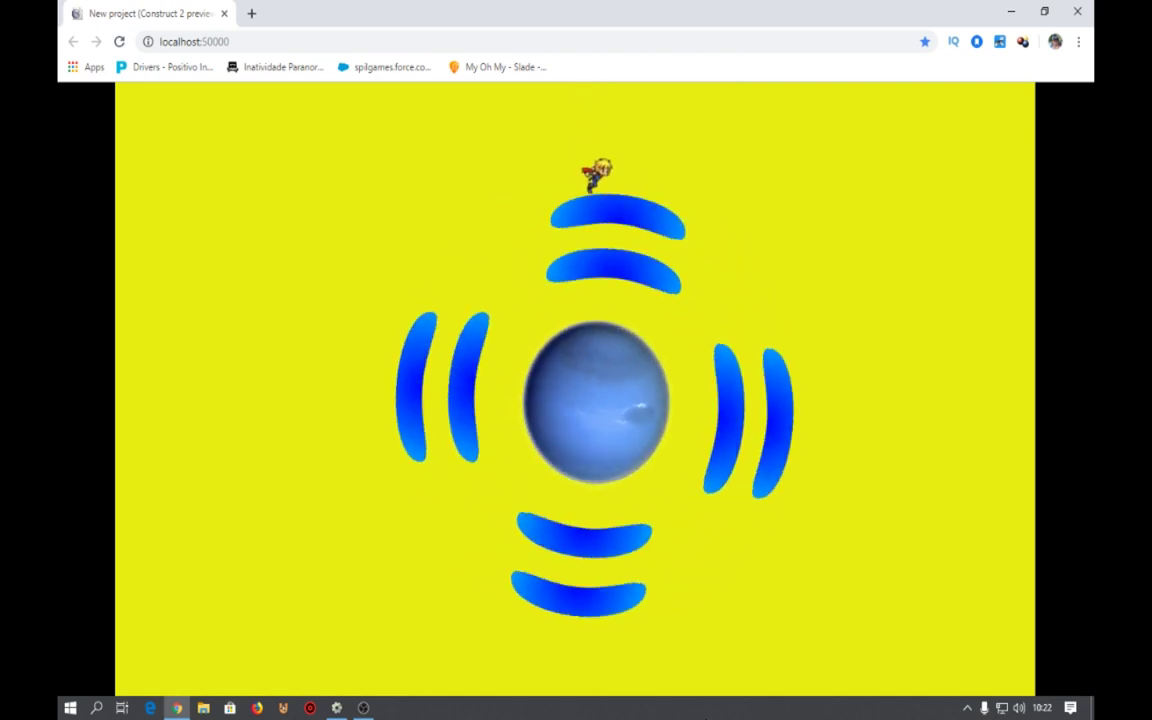
{"action": "key", "text": "Up"}
{"action": "key", "text": "Up"}
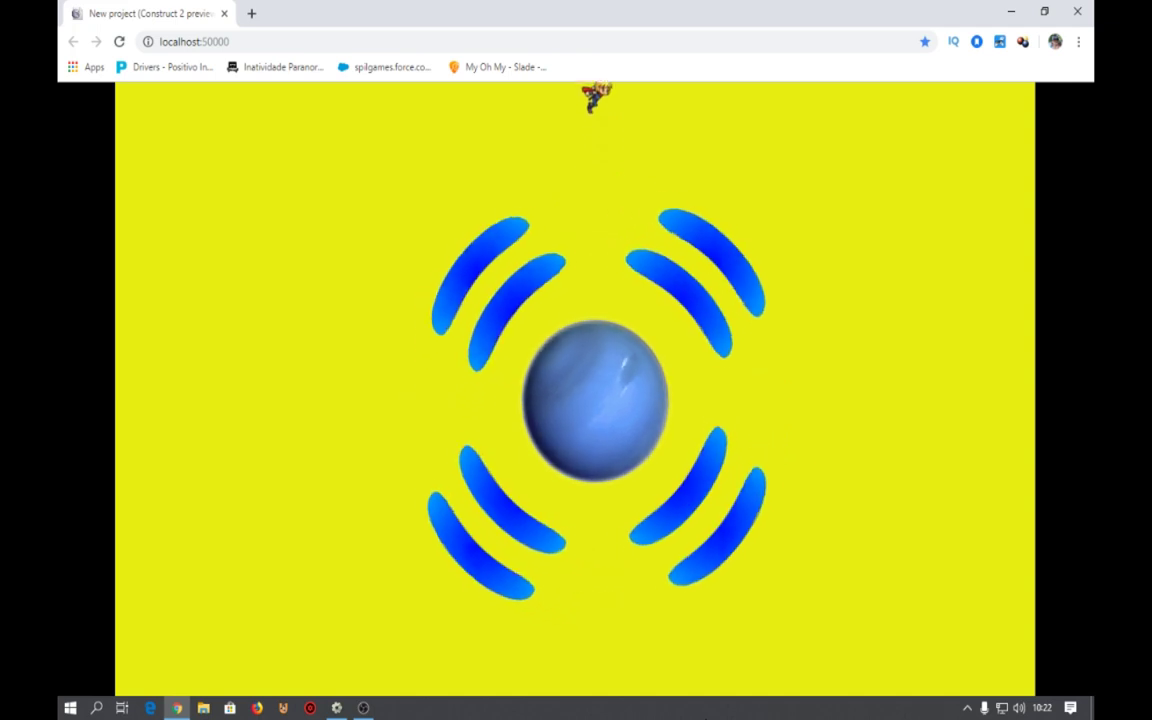
{"action": "key", "text": "Up"}
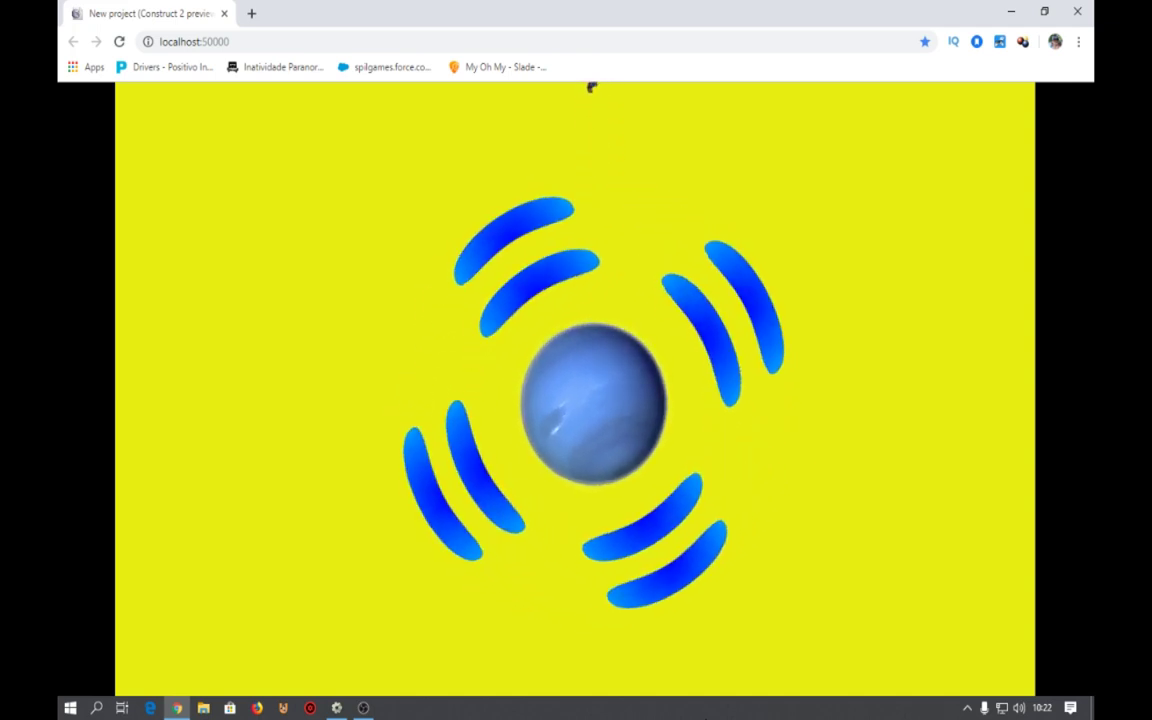
{"action": "key", "text": "Up"}
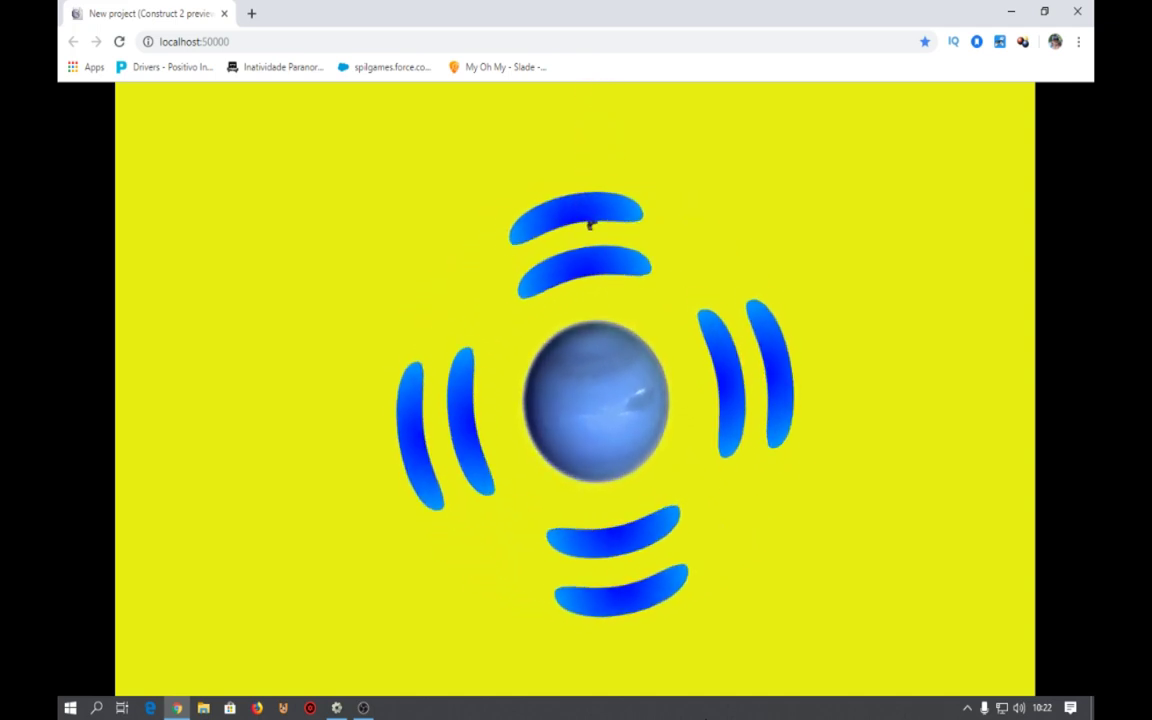
Switch back to Construct 2 and move the Up arrow jump event above the Every tick event.
{"action": "key", "text": "alt+Tab"}
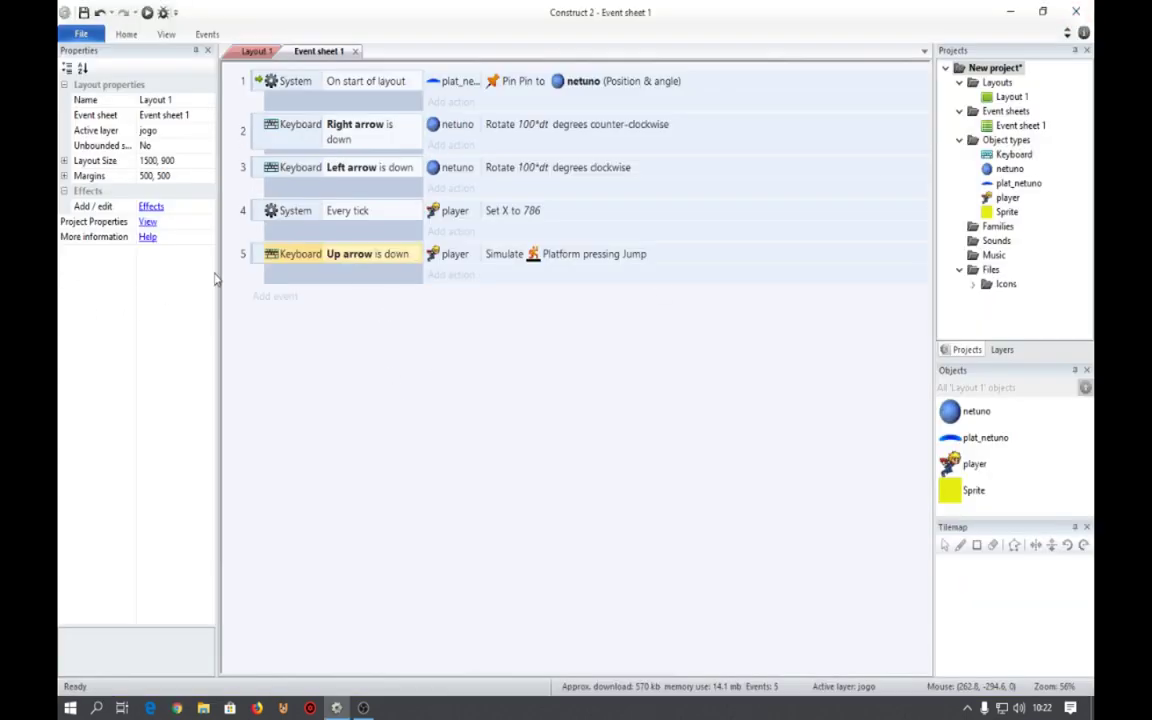
{"action": "left_click_drag", "start_coordinate": [252, 260], "coordinate": [254, 204]}
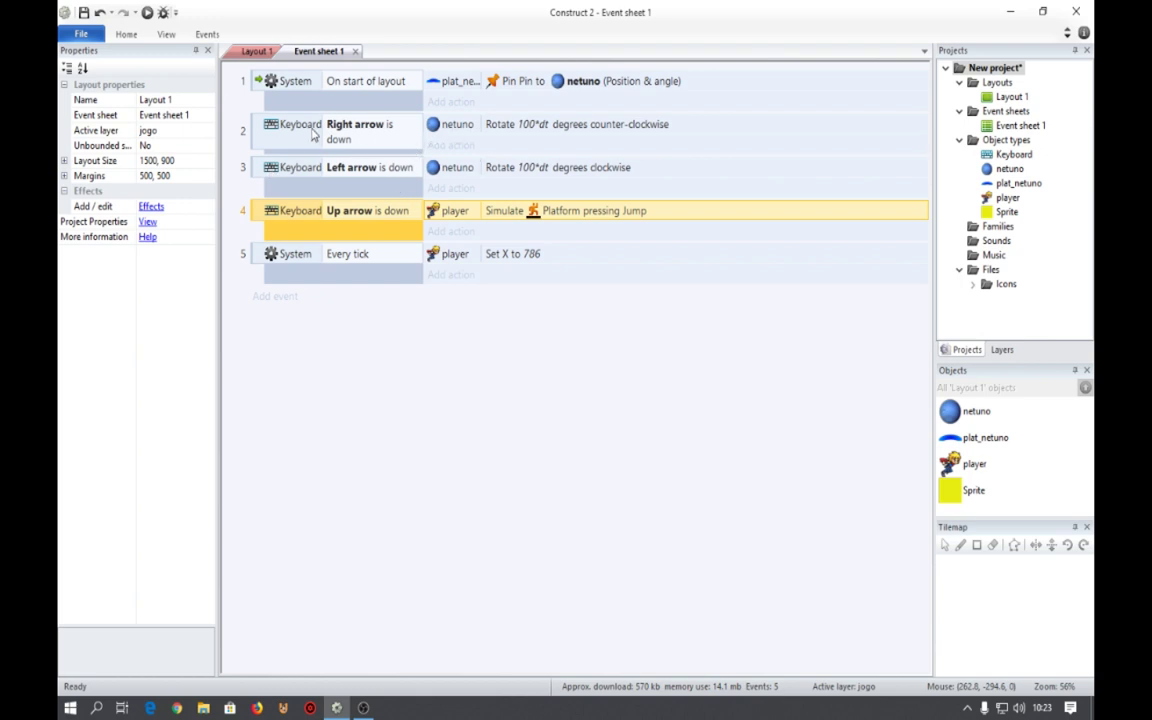
Set the player sprite's run animation in Layout 1 to loop with a speed of 15.
{"action": "left_click", "coordinate": [235, 51]}
{"action": "left_click", "coordinate": [546, 348]}
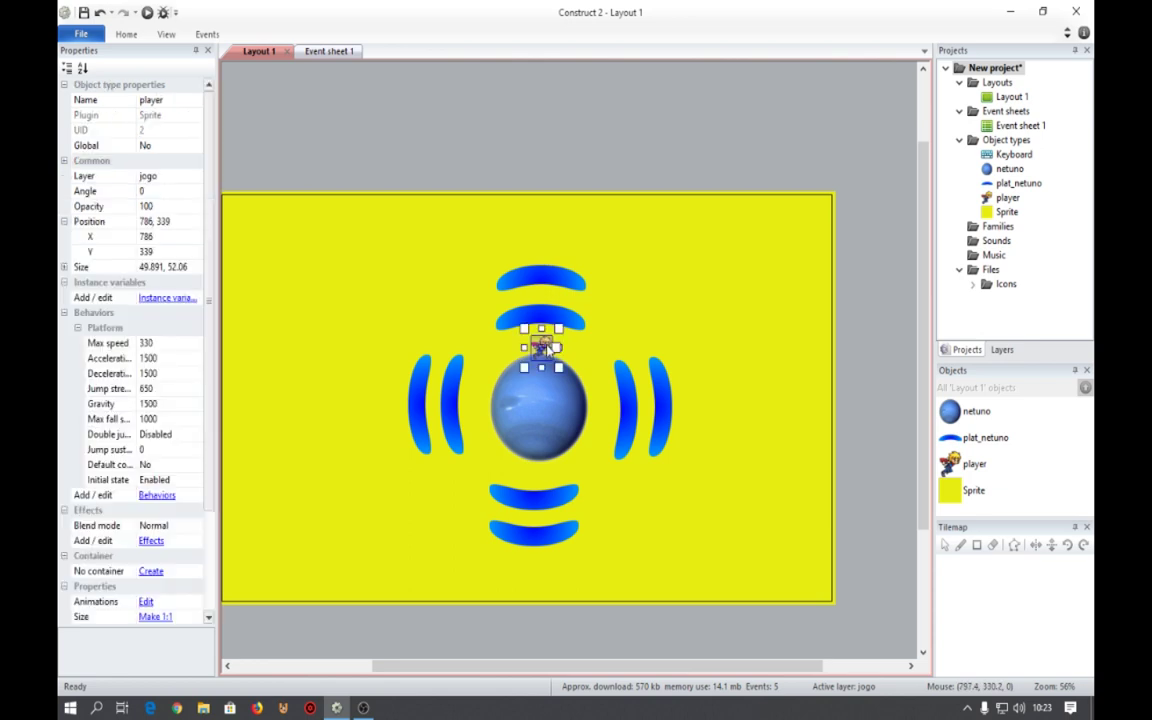
{"action": "double_click", "coordinate": [546, 348]}
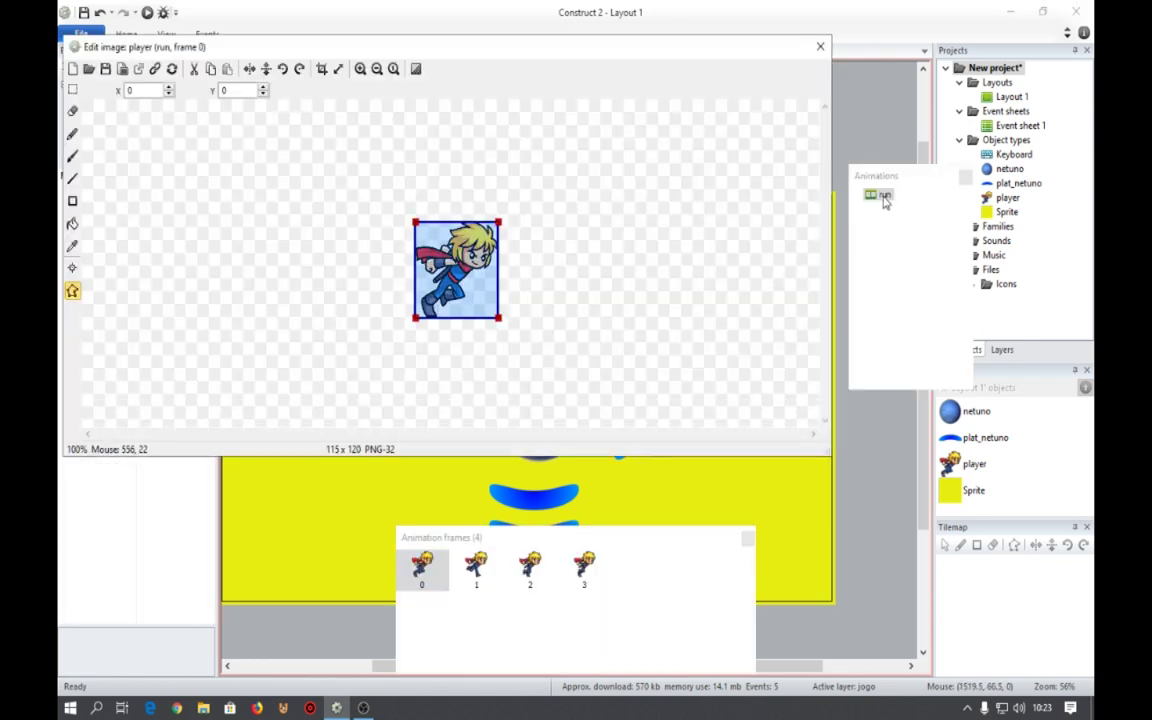
{"action": "left_click_drag", "start_coordinate": [539, 55], "coordinate": [737, 49]}
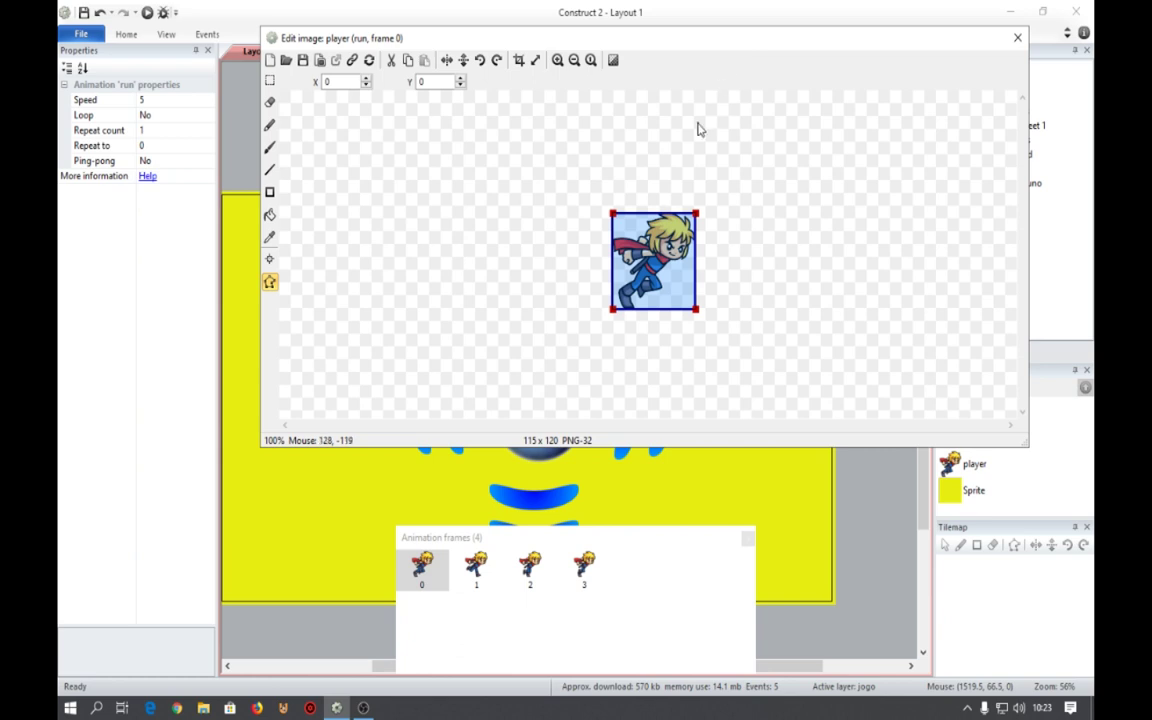
{"action": "left_click", "coordinate": [190, 115]}
{"action": "left_click", "coordinate": [170, 129]}
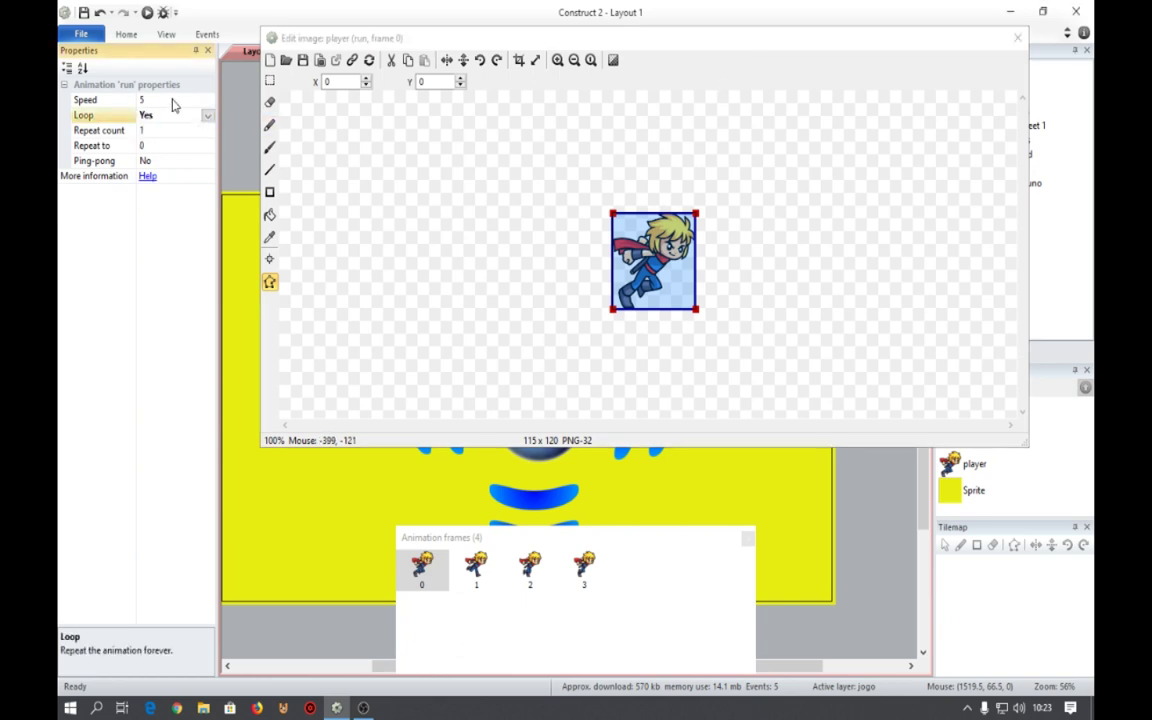
{"action": "left_click", "coordinate": [158, 100]}
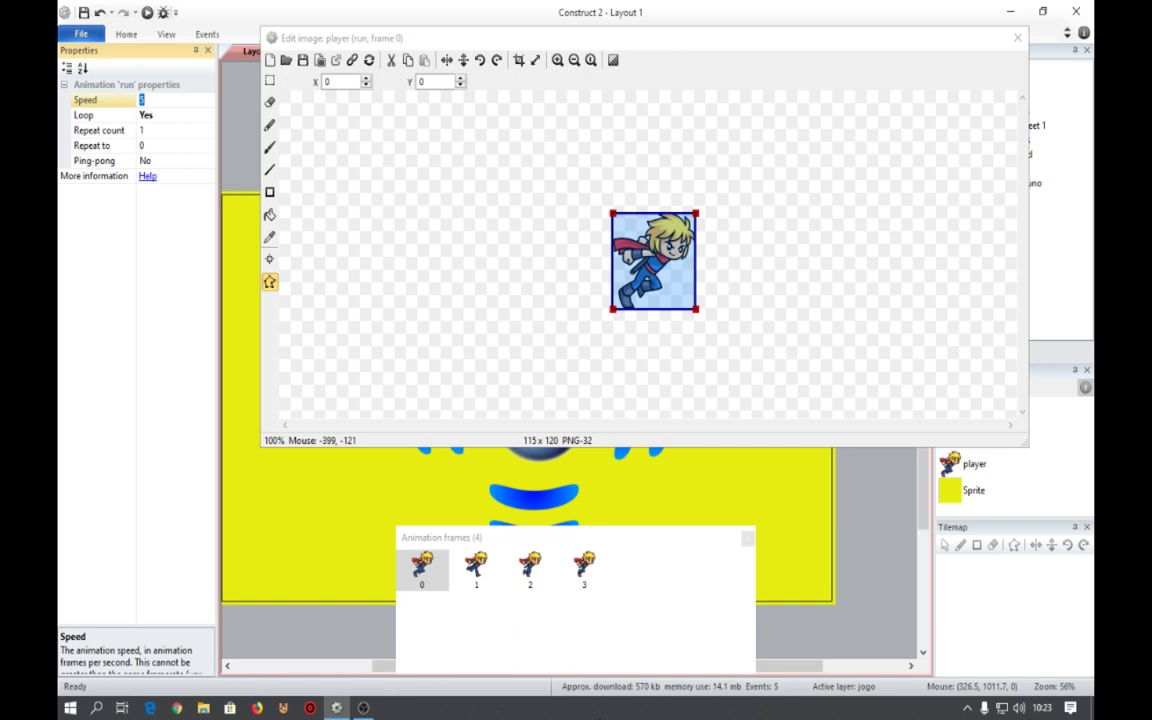
{"action": "left_click", "coordinate": [1017, 37]}
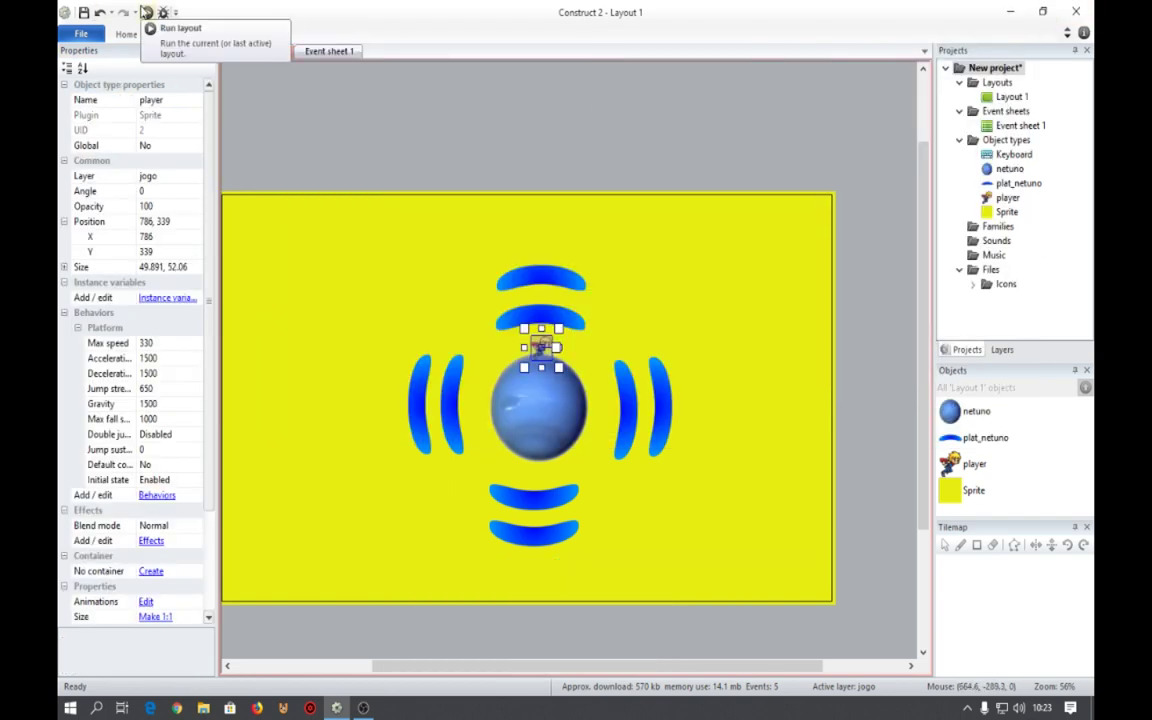
Run the layout, test the player's animation while jumping repeatedly, and close the preview.
{"action": "left_click", "coordinate": [147, 12]}
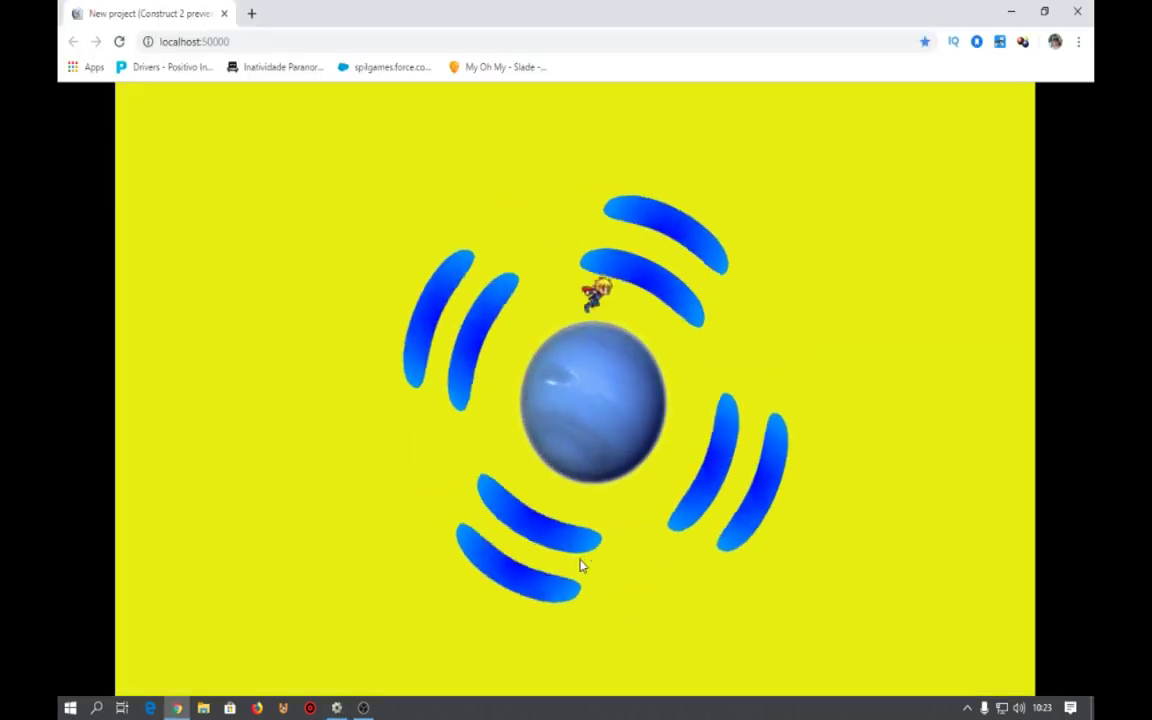
{"action": "key", "text": "Up"}
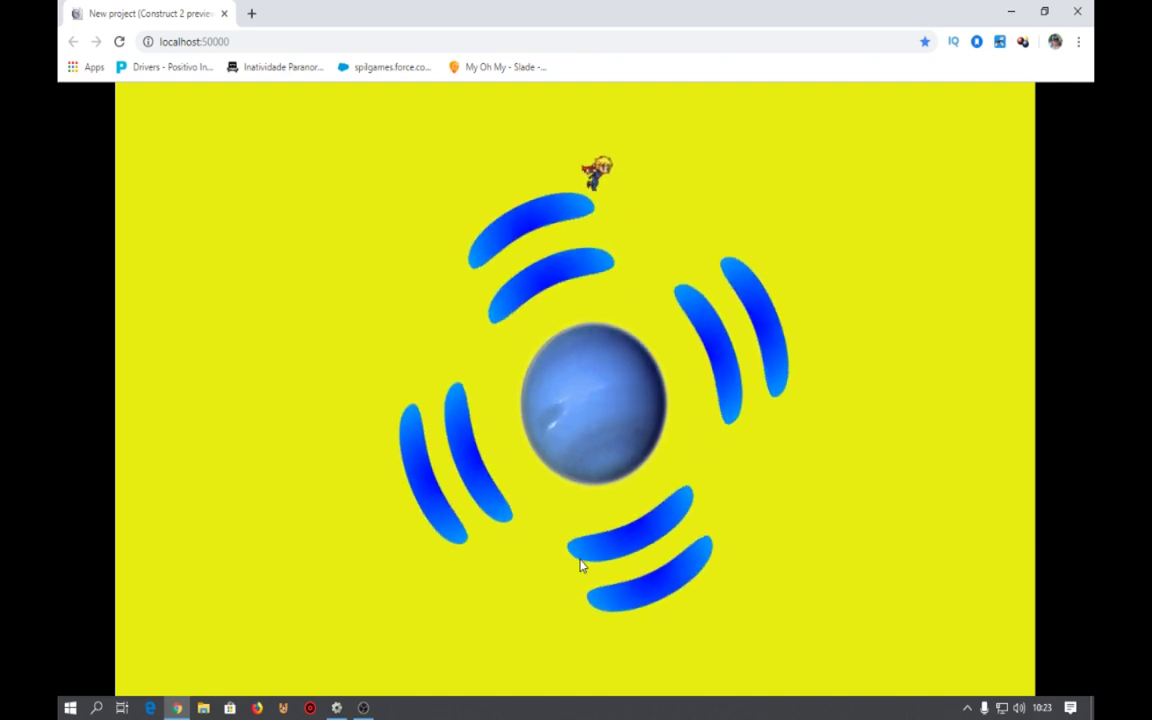
{"action": "key", "text": "Up"}
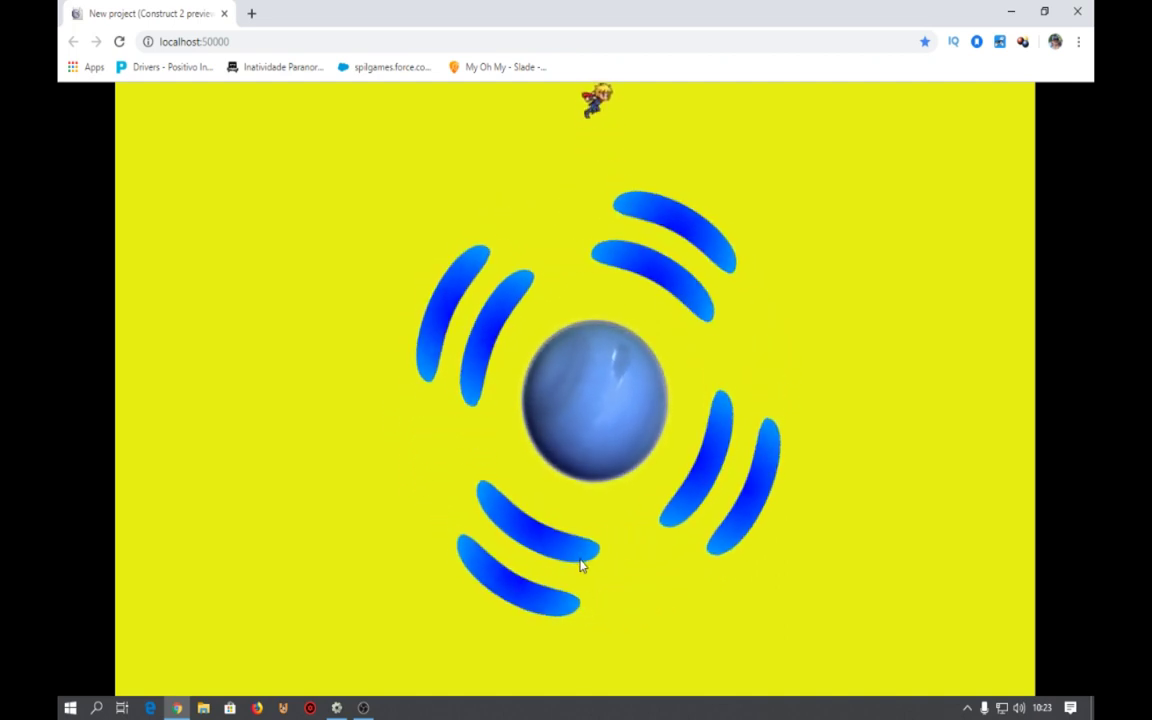
{"action": "key", "text": "Up"}
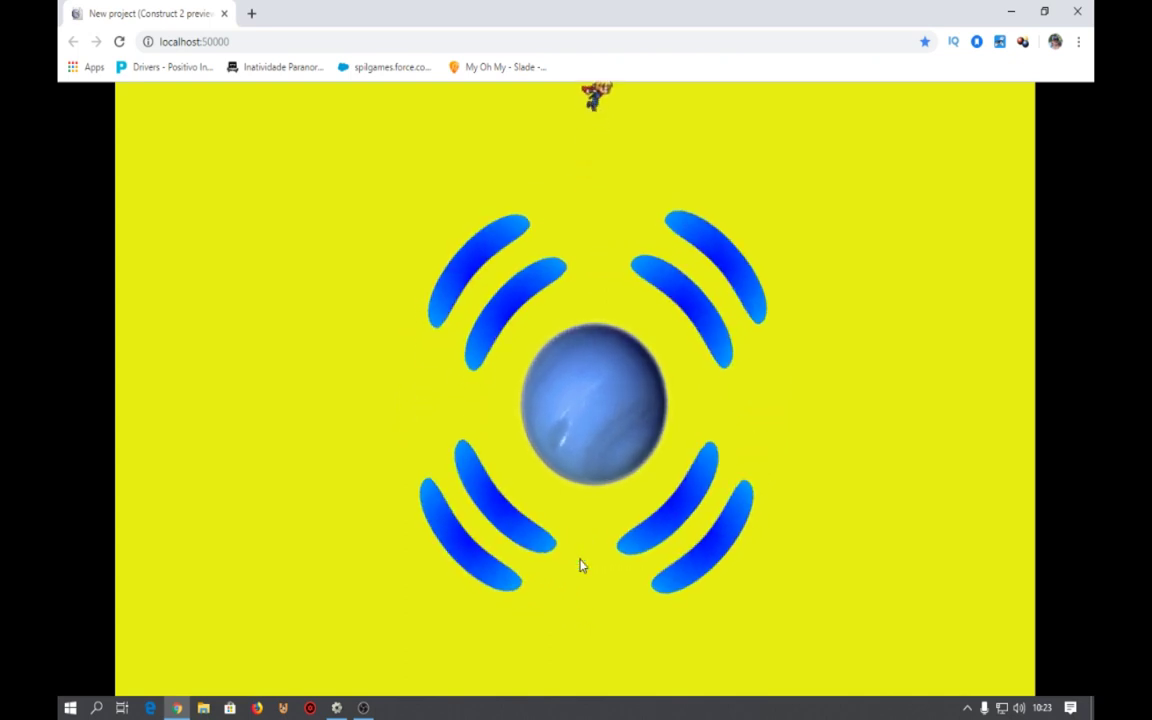
{"action": "key", "text": "Up"}
{"action": "key", "text": "Up"}
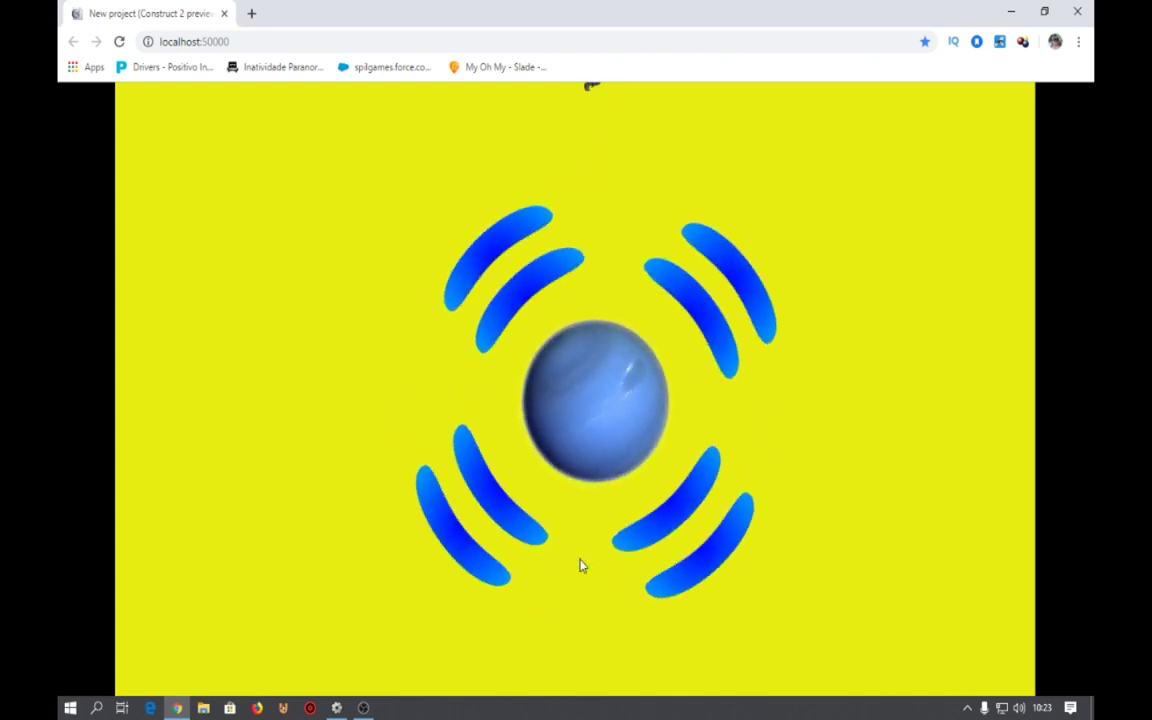
{"action": "left_click", "coordinate": [1092, 10]}
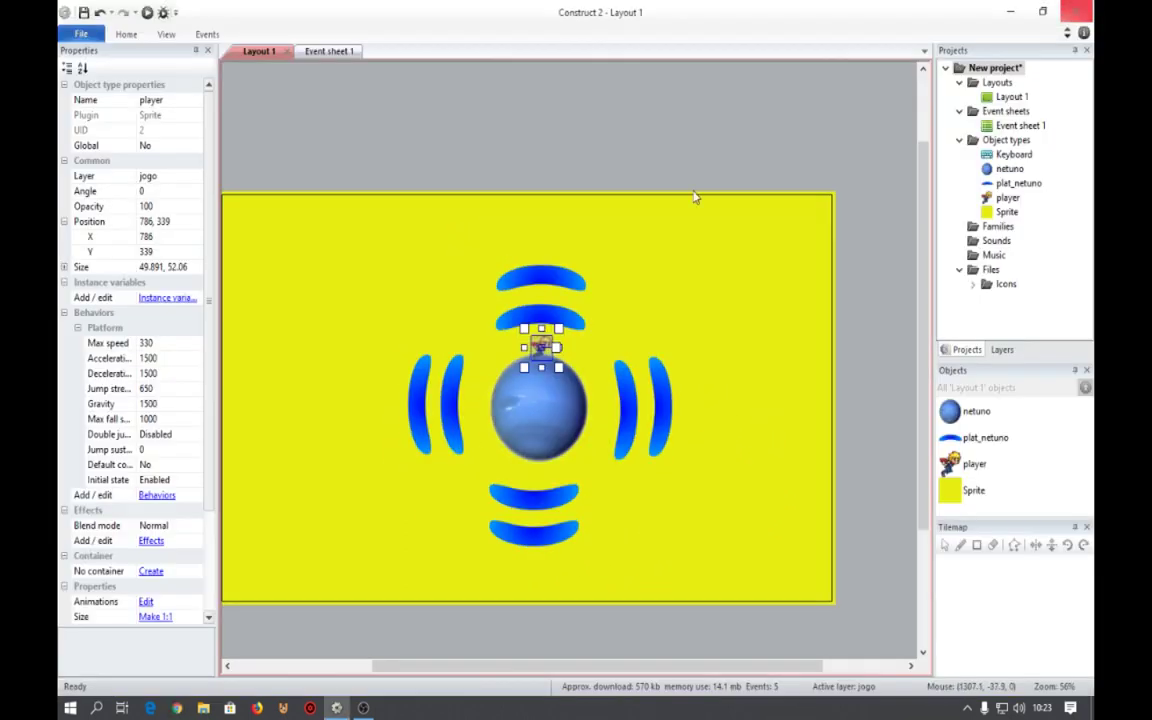
Set Loop to No for the player's run animation and check it in a layout preview.
{"action": "double_click", "coordinate": [541, 347]}
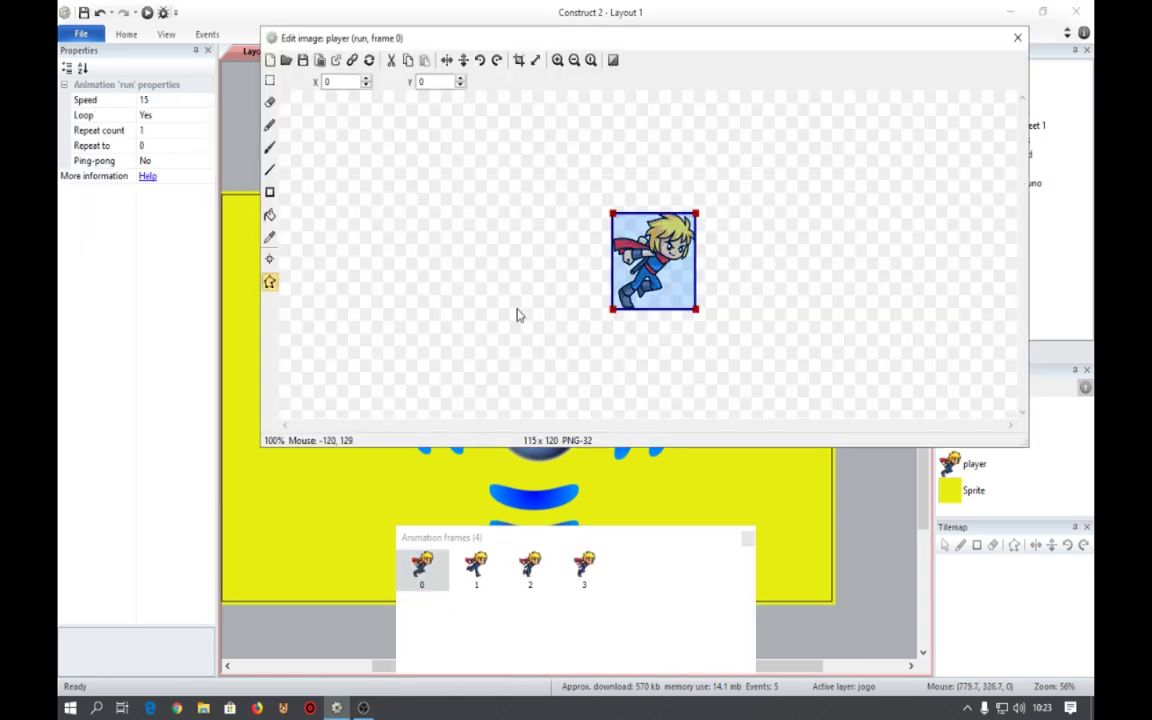
{"action": "left_click", "coordinate": [203, 116]}
{"action": "left_click", "coordinate": [180, 141]}
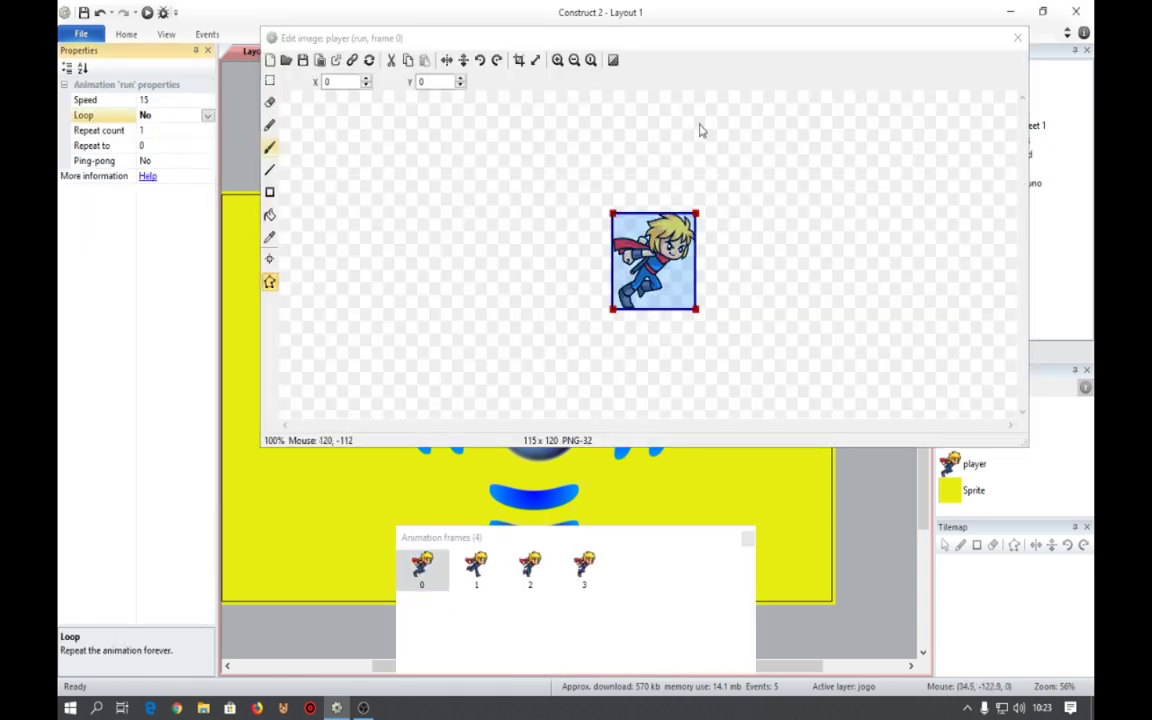
{"action": "left_click", "coordinate": [1017, 38]}
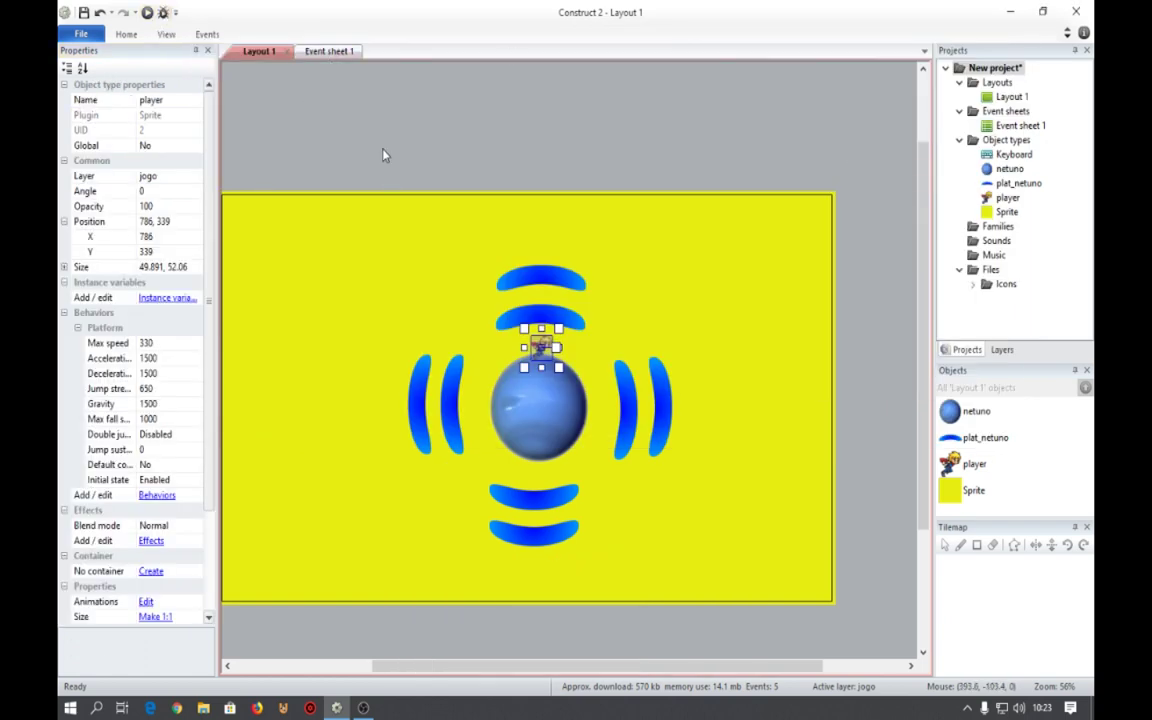
{"action": "left_click", "coordinate": [147, 12]}
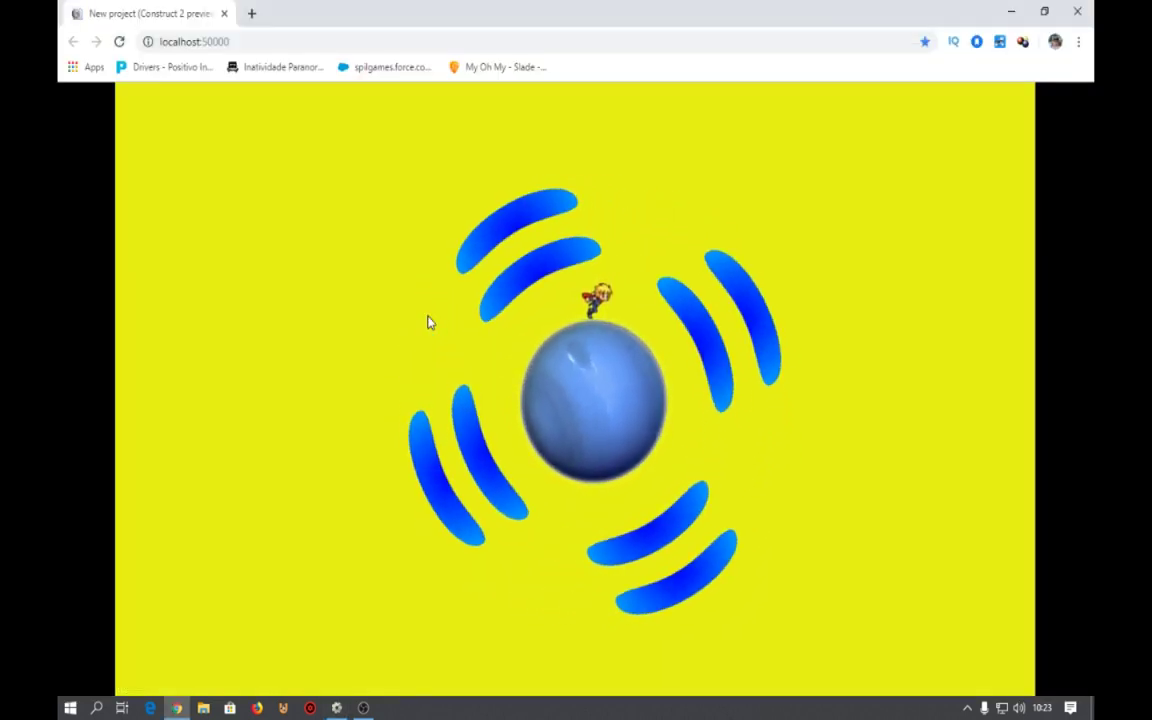
{"action": "left_click", "coordinate": [1077, 11]}
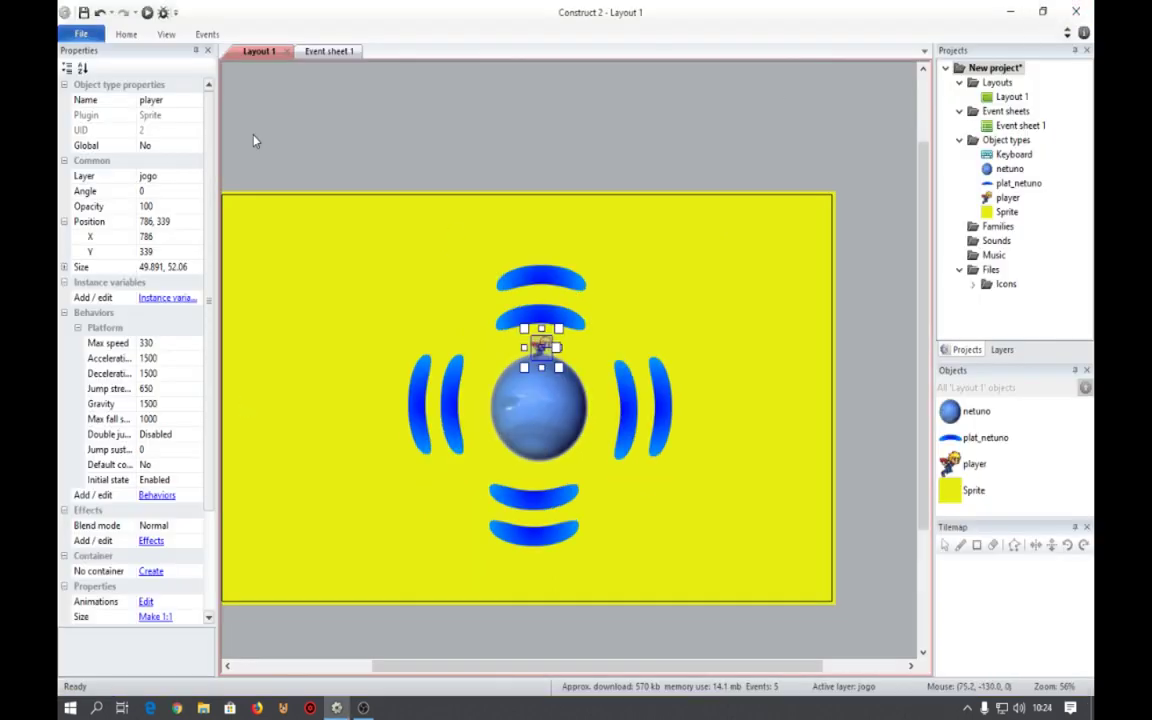
Open Event sheet 1 and widen its conditions column.
{"action": "left_click", "coordinate": [329, 51]}
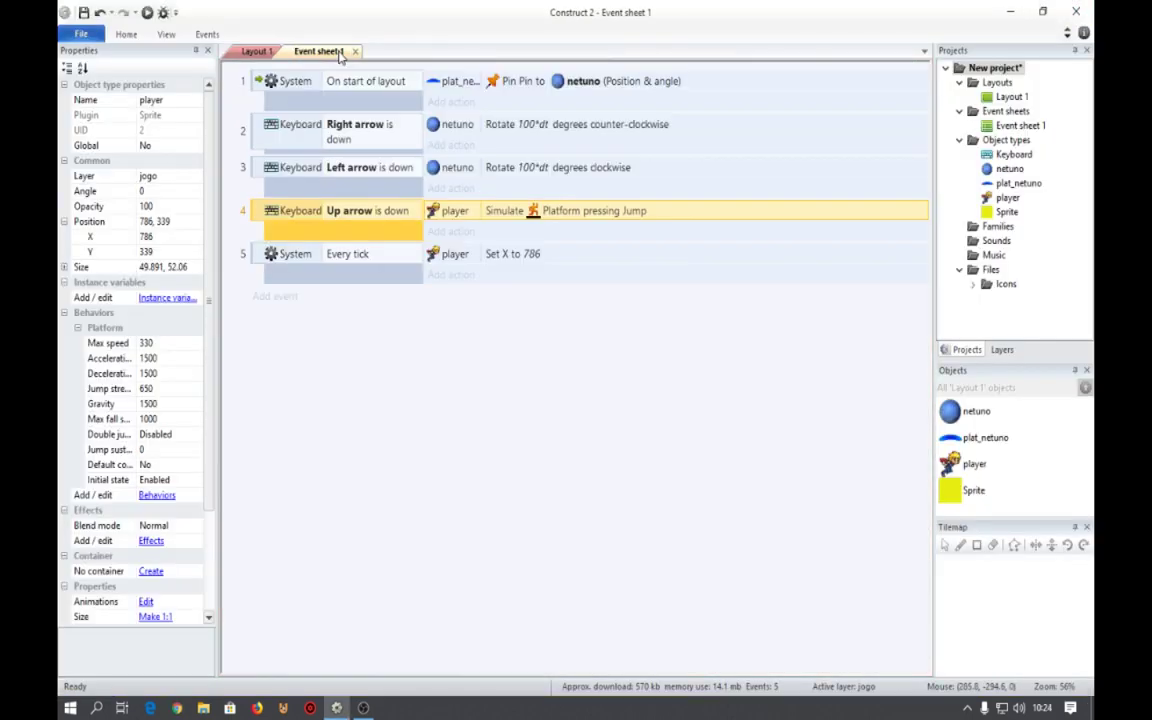
{"action": "left_click", "coordinate": [354, 127]}
{"action": "left_click_drag", "start_coordinate": [322, 123], "coordinate": [499, 128]}
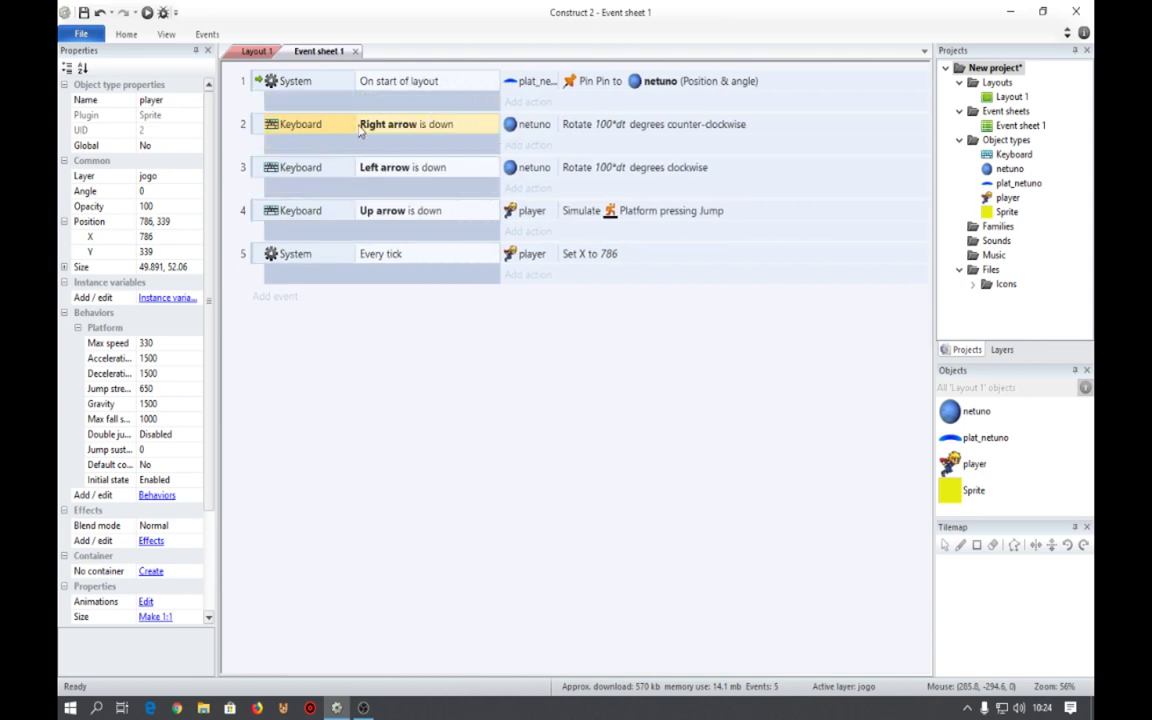
Add a player Set animation action for "run" from the beginning to the Right arrow event, and test it in a preview.
{"action": "left_click", "coordinate": [520, 145]}
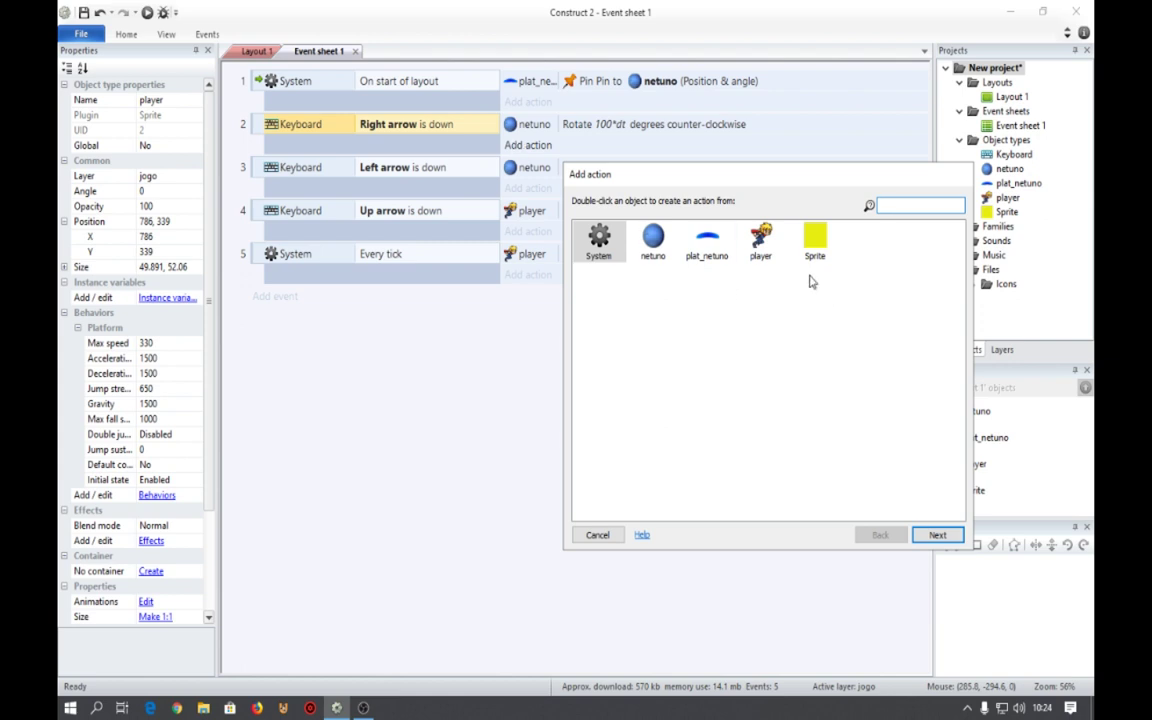
{"action": "double_click", "coordinate": [763, 245]}
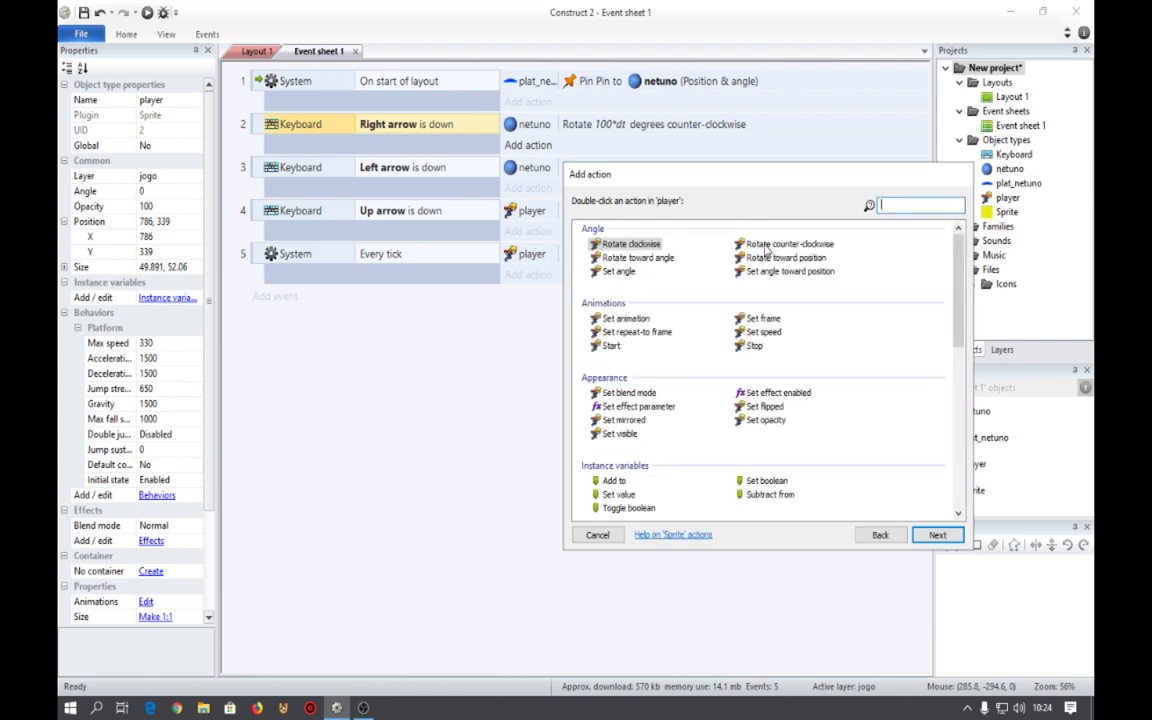
{"action": "double_click", "coordinate": [622, 319]}
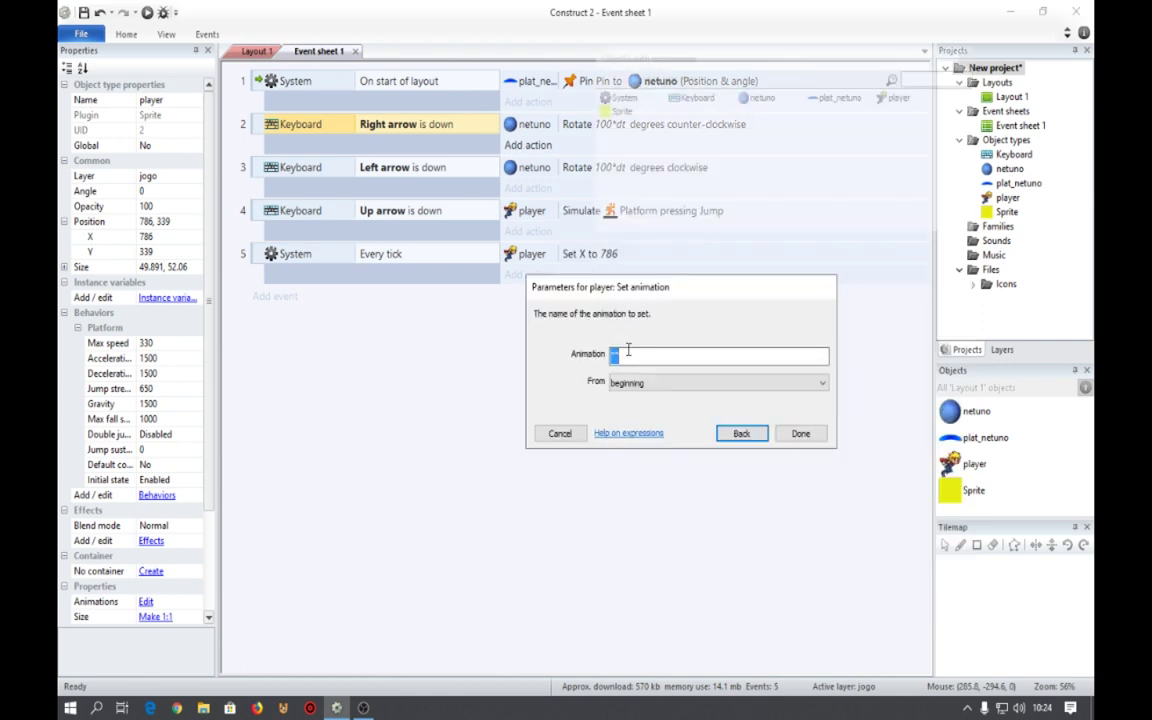
{"action": "type", "text": "\""}
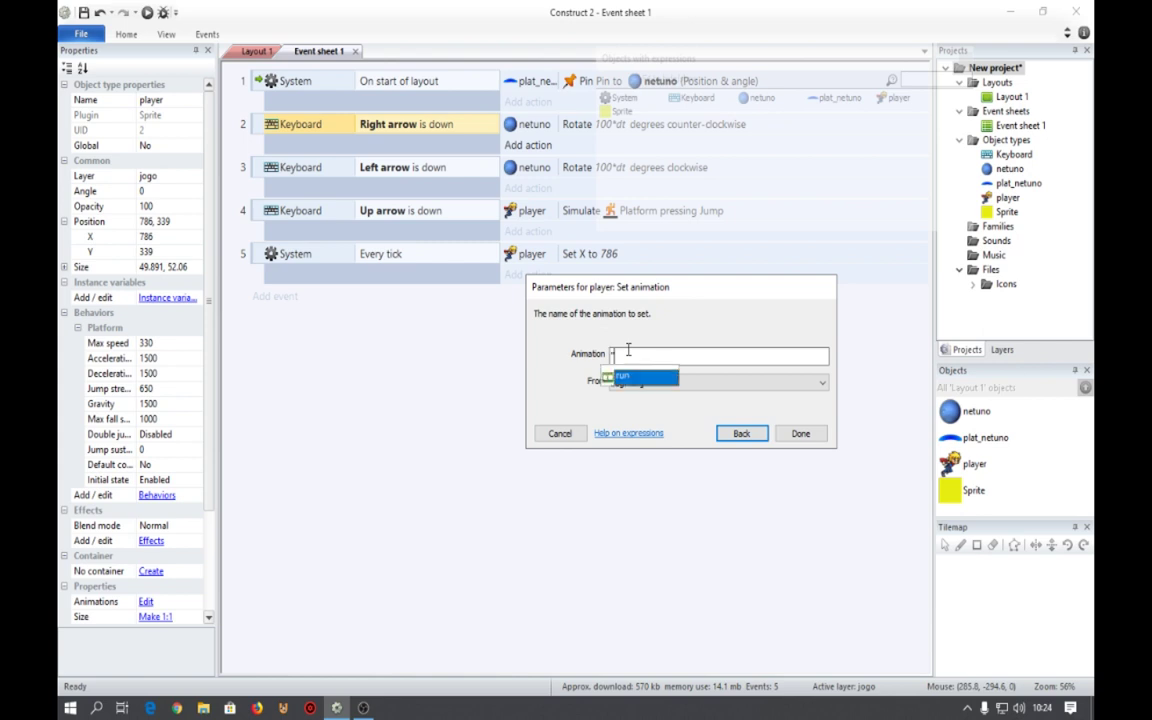
{"action": "type", "text": "run\""}
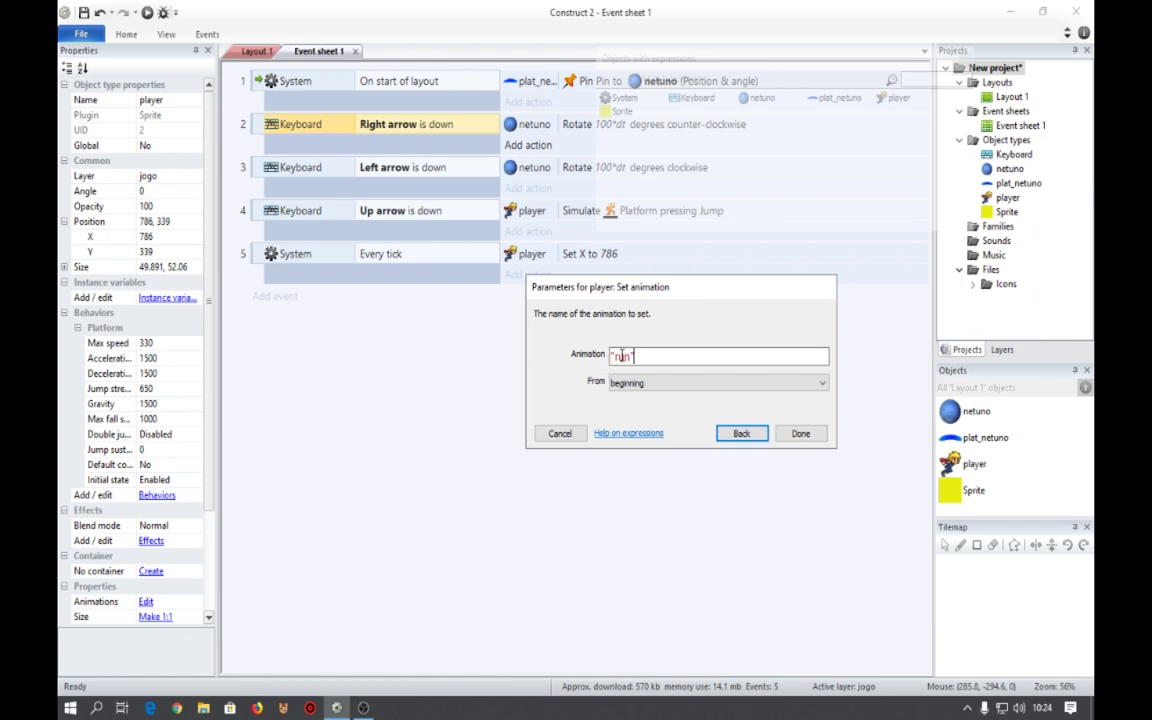
{"action": "left_click", "coordinate": [801, 434]}
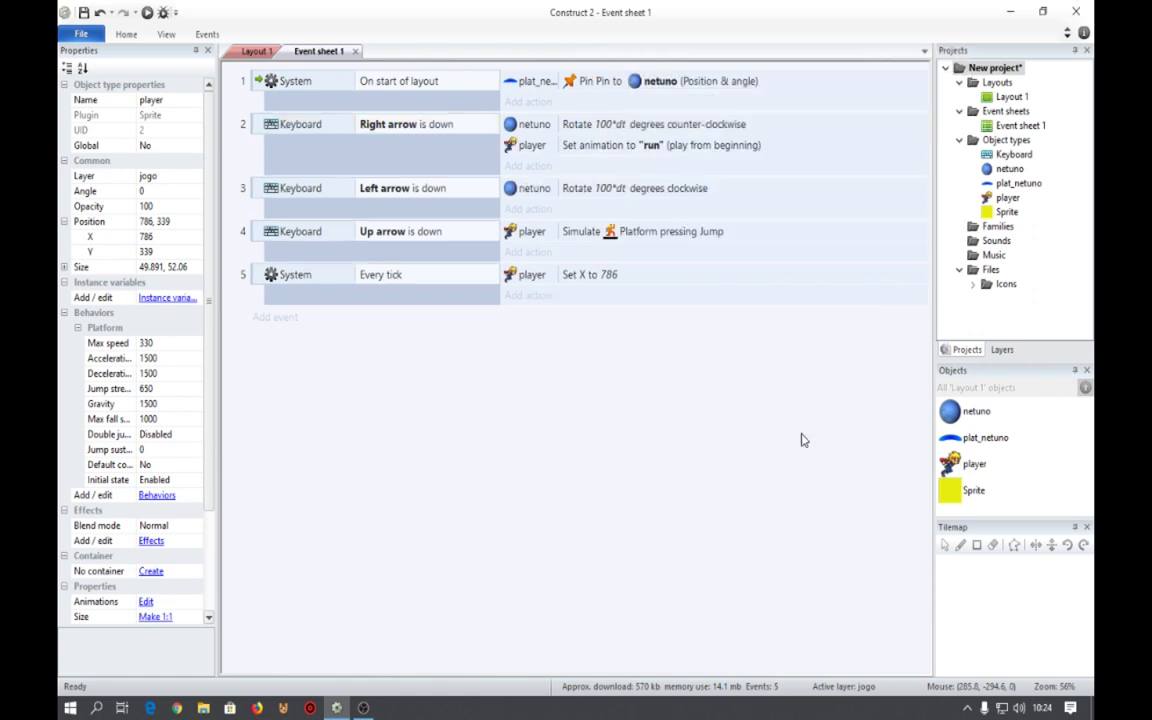
{"action": "left_click", "coordinate": [147, 13]}
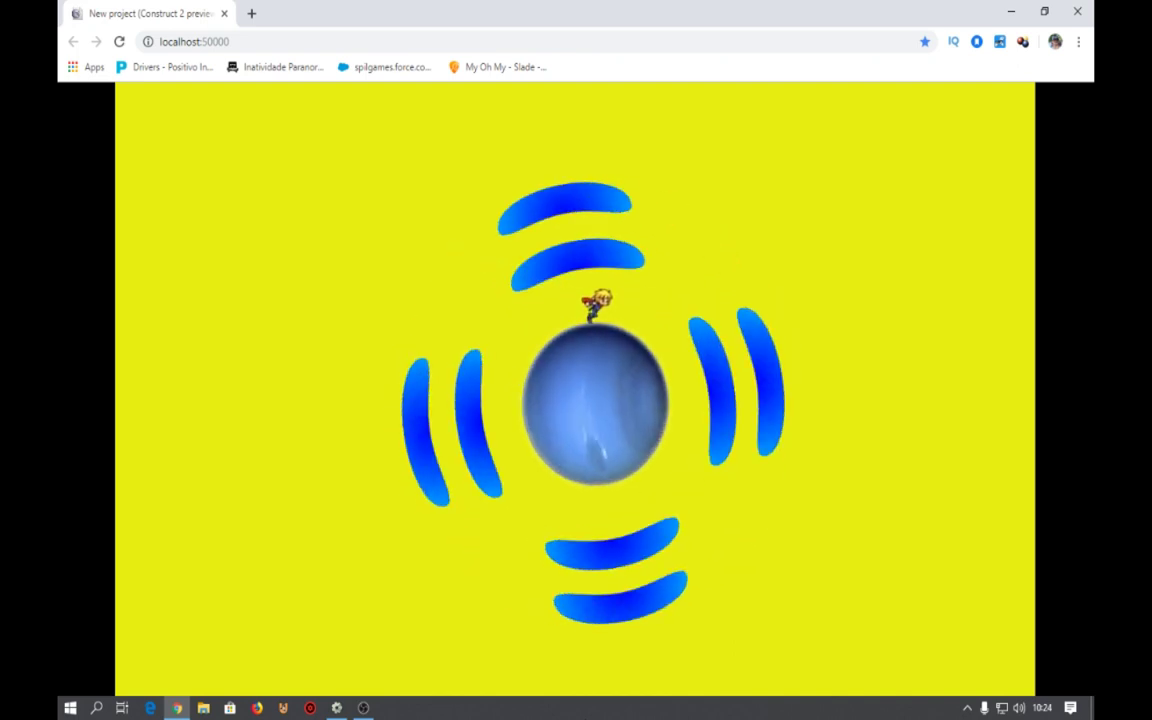
{"action": "left_click", "coordinate": [1078, 9]}
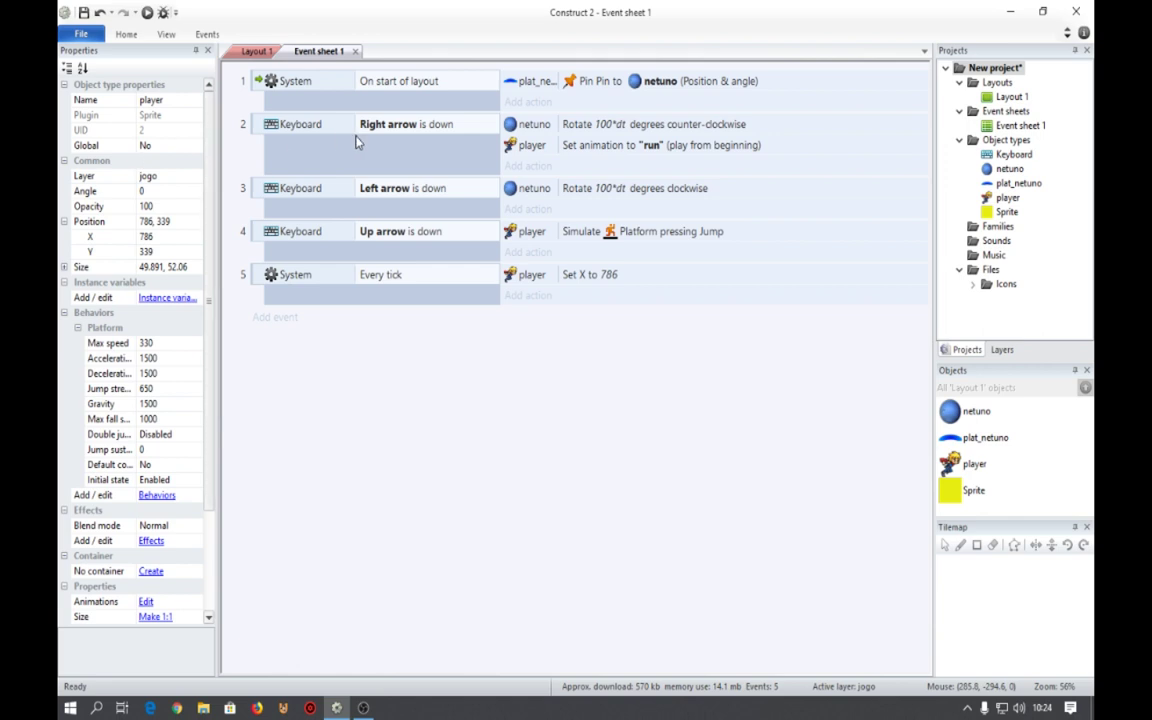
Add a player Set mirrored action with the state Not mirrored to the Right arrow event.
{"action": "left_click", "coordinate": [540, 168]}
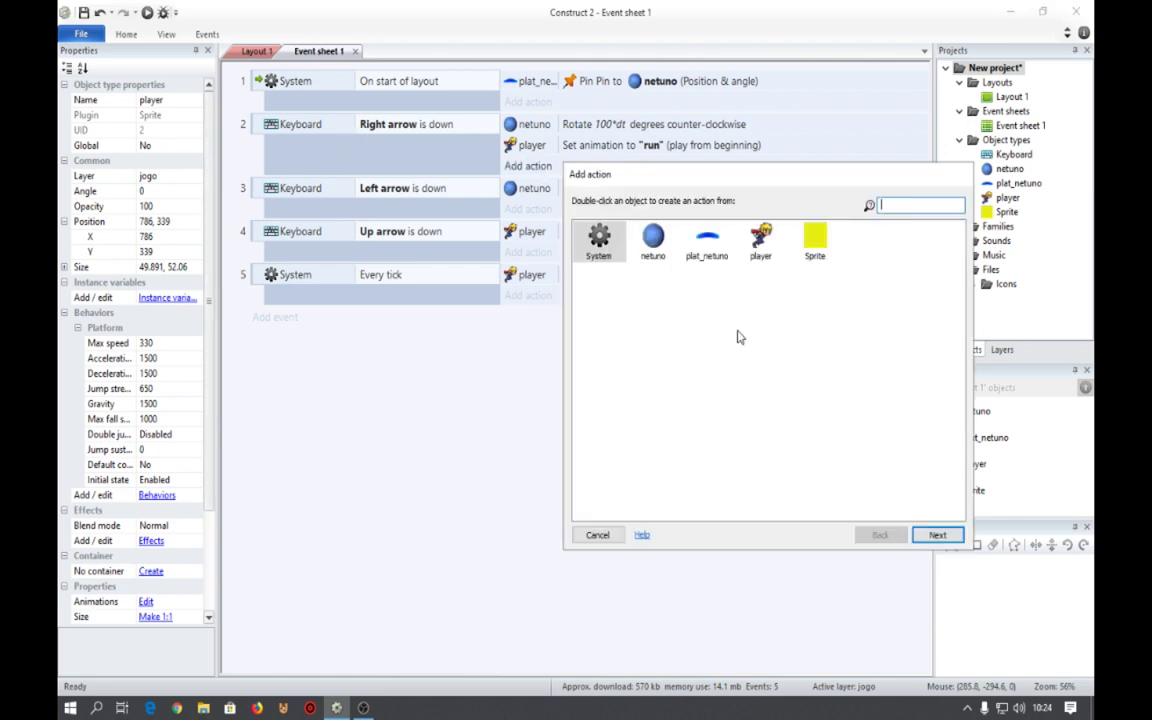
{"action": "double_click", "coordinate": [761, 245]}
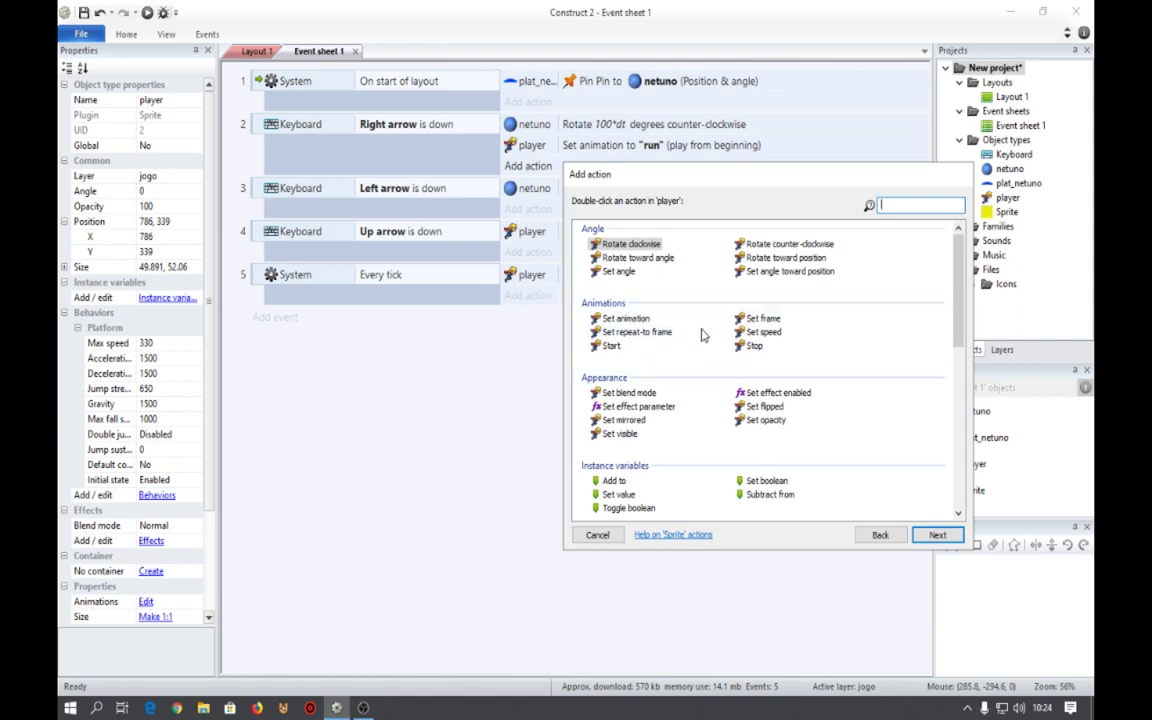
{"action": "scroll", "coordinate": [688, 344], "scroll_direction": "down", "scroll_amount": 2}
{"action": "double_click", "coordinate": [620, 356]}
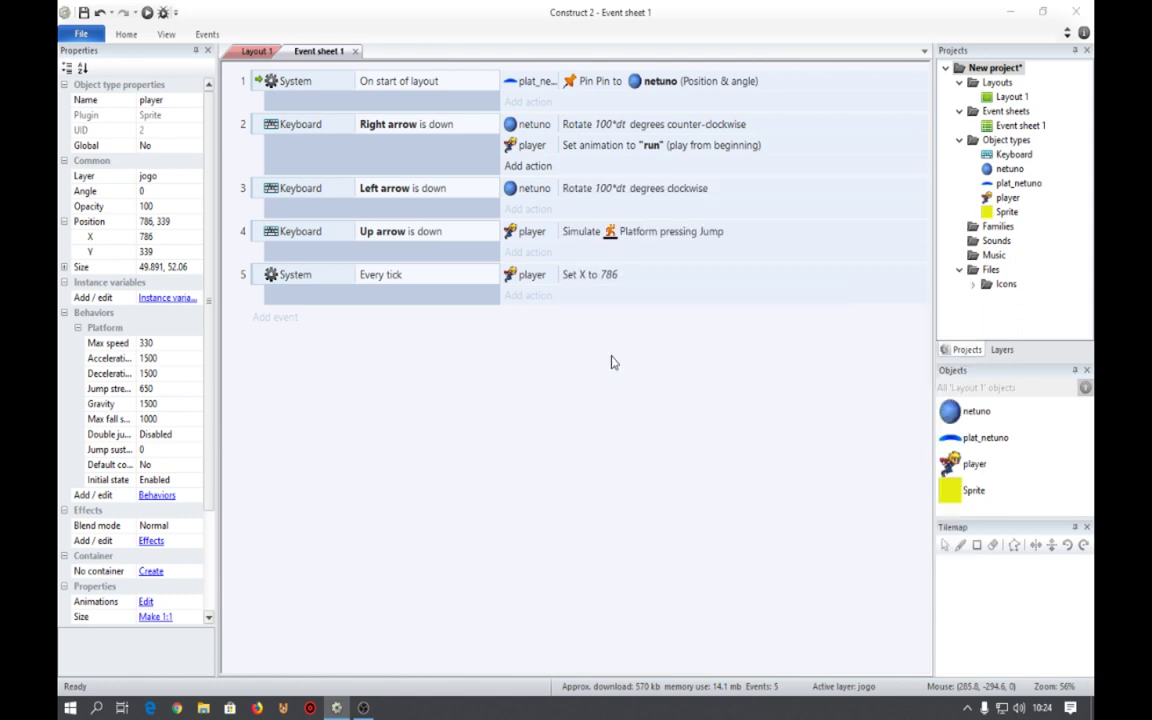
{"action": "left_click", "coordinate": [660, 365]}
{"action": "left_click", "coordinate": [668, 388]}
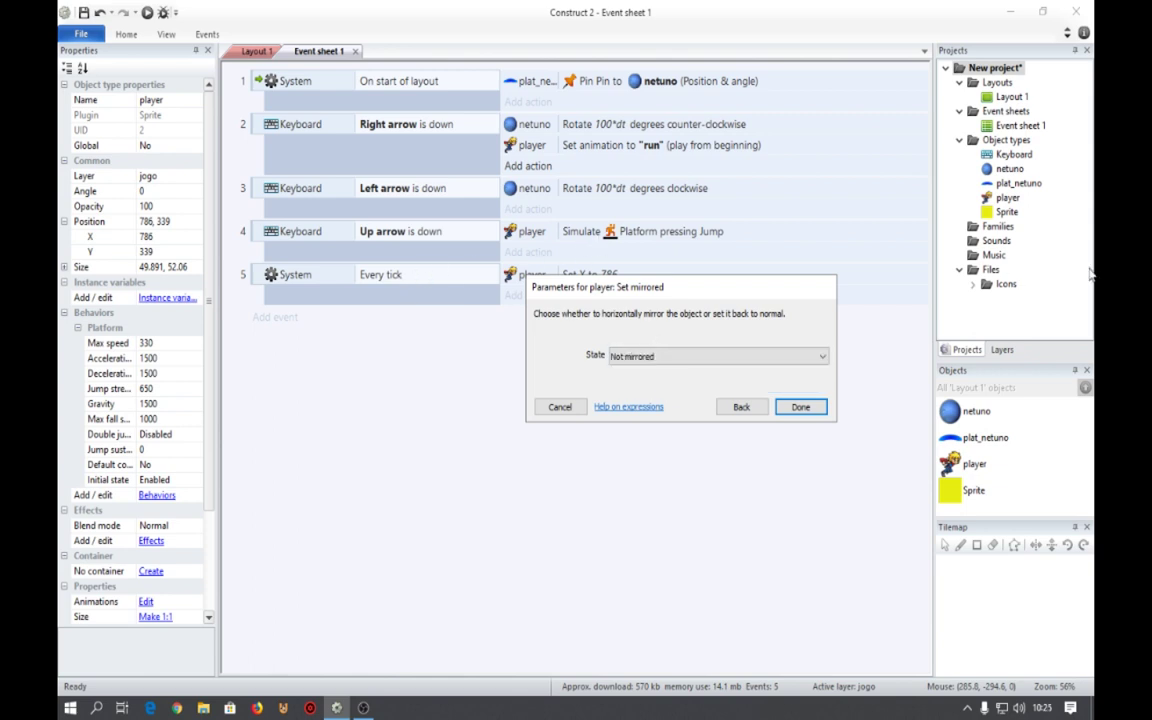
{"action": "left_click", "coordinate": [800, 407]}
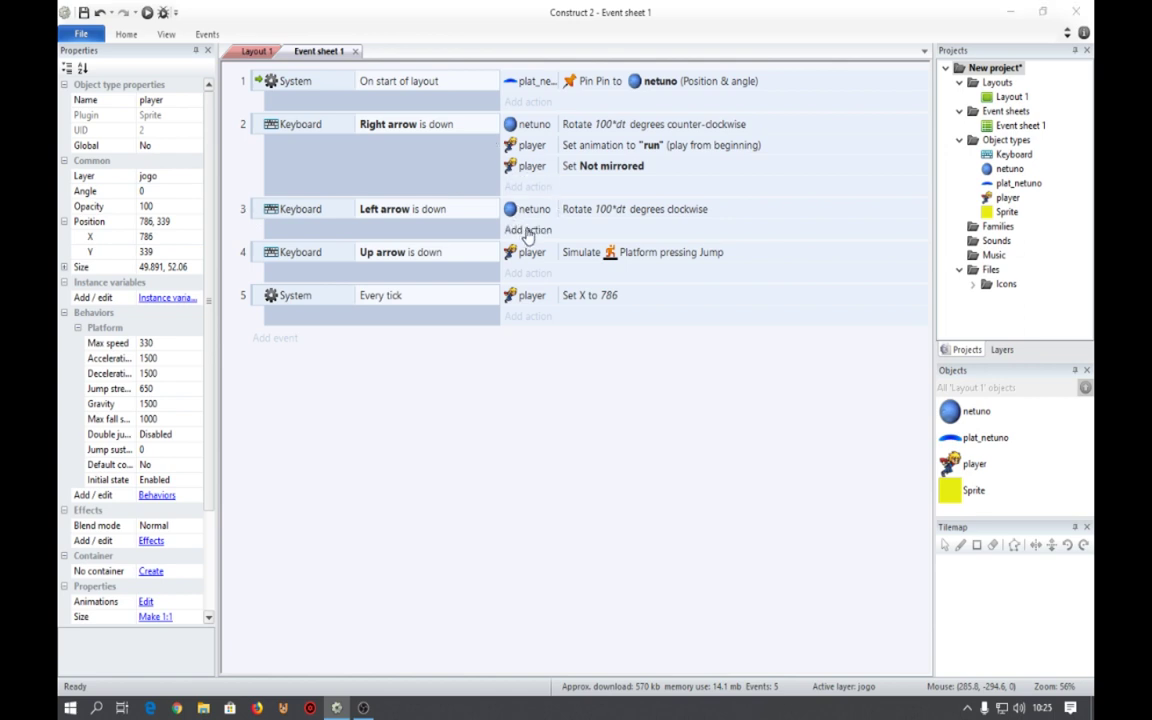
Add a player Set animation action for "run" from the beginning to the Left arrow event.
{"action": "left_click", "coordinate": [527, 230]}
{"action": "double_click", "coordinate": [750, 250]}
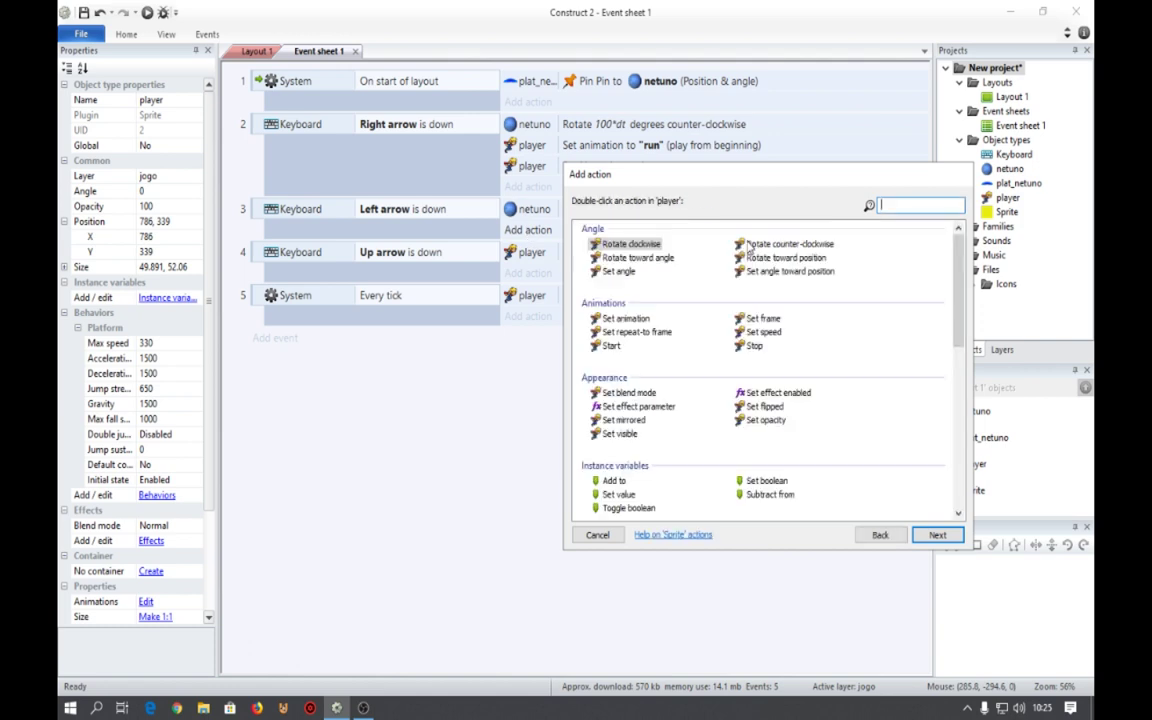
{"action": "double_click", "coordinate": [625, 318]}
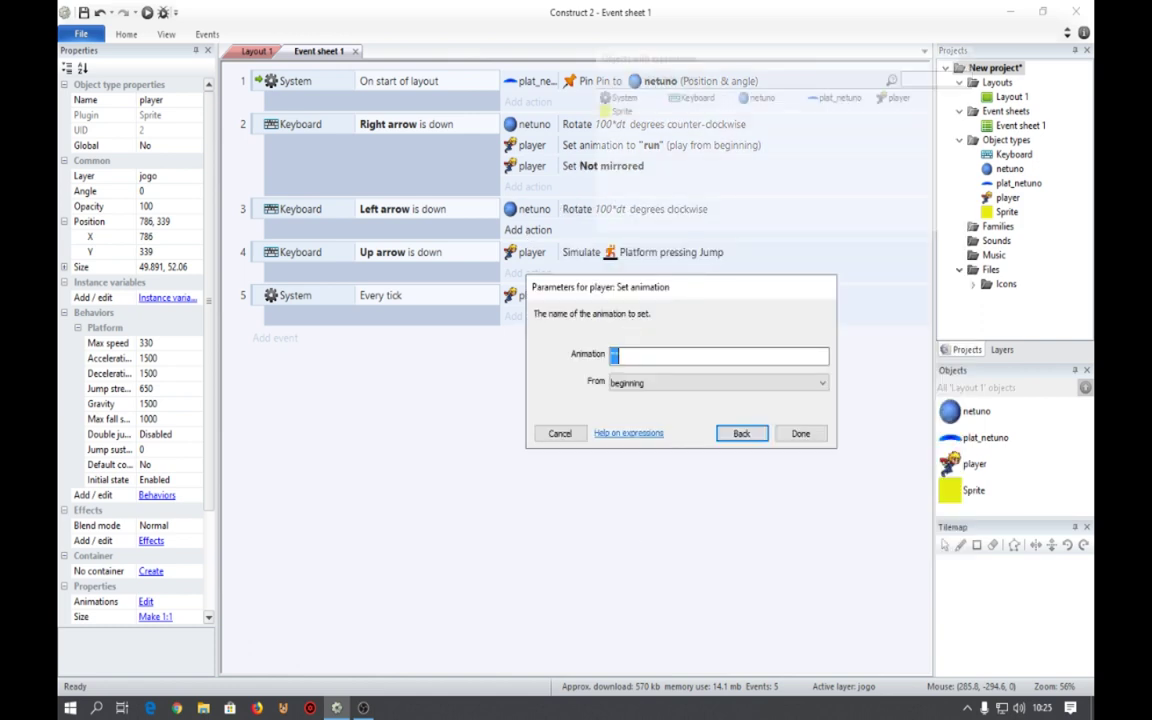
{"action": "type", "text": "\"run\""}
{"action": "left_click", "coordinate": [801, 433]}
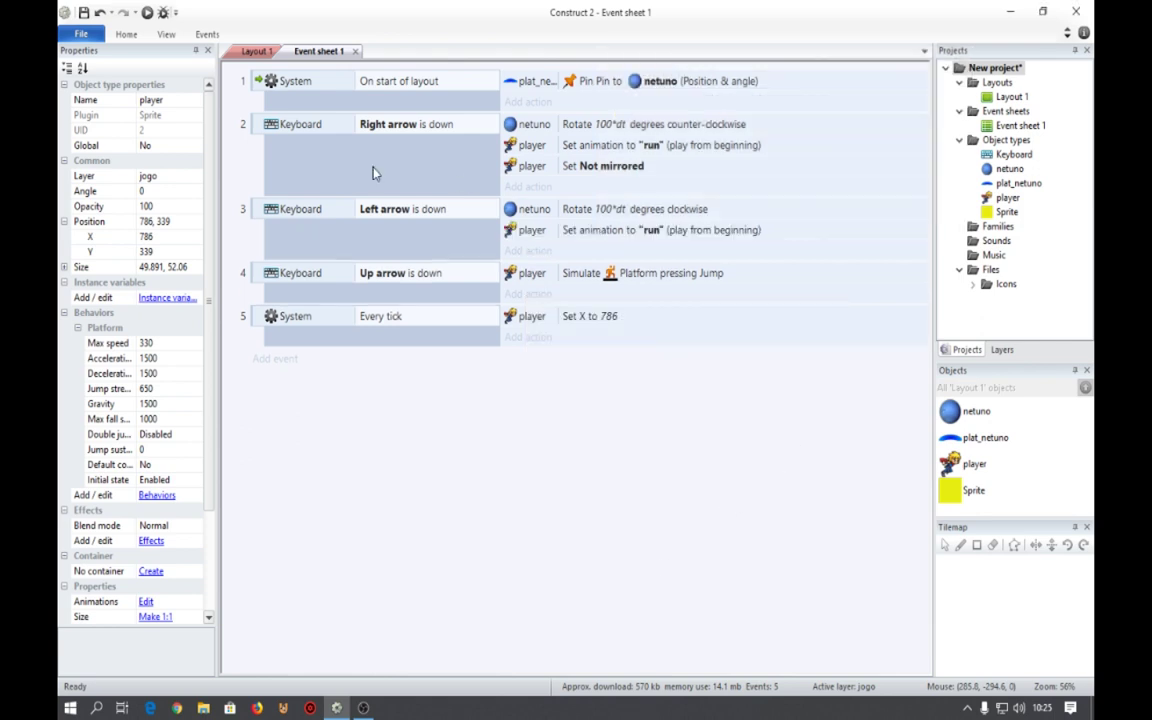
Add a player Set mirrored action with the state Mirrored to the Left arrow event, and test it in a preview.
{"action": "left_click", "coordinate": [519, 254]}
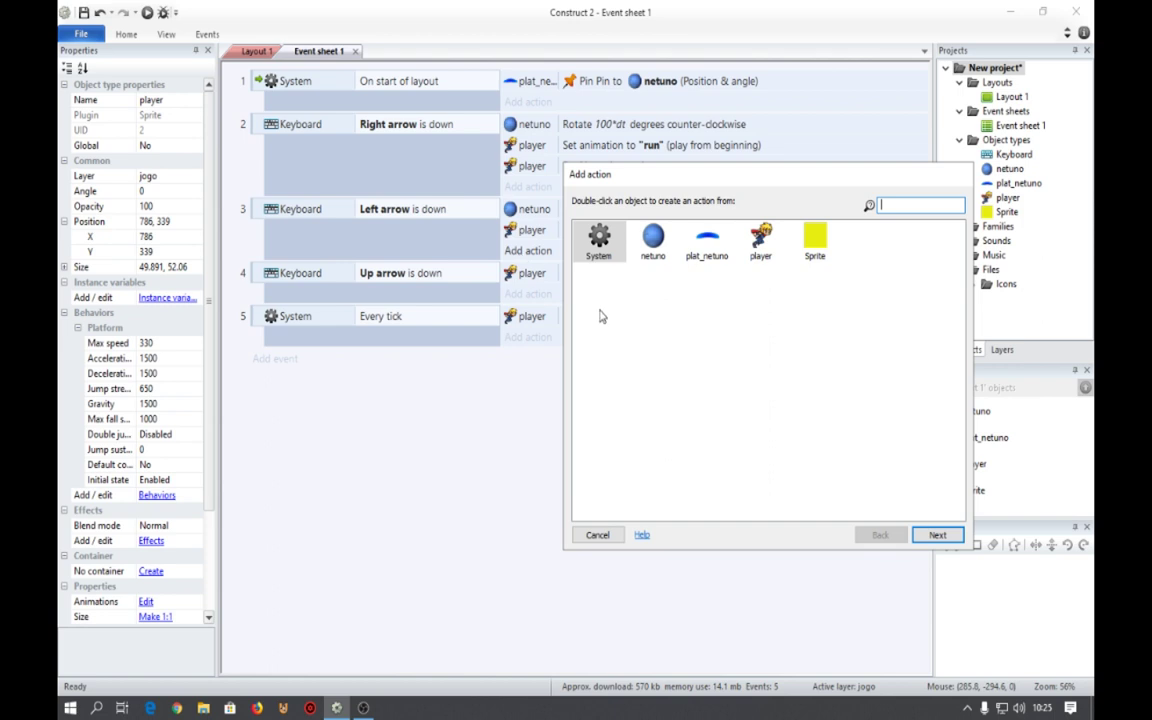
{"action": "double_click", "coordinate": [762, 240]}
{"action": "scroll", "coordinate": [711, 387], "scroll_direction": "down", "scroll_amount": 3}
{"action": "scroll", "coordinate": [711, 387], "scroll_direction": "up", "scroll_amount": 2}
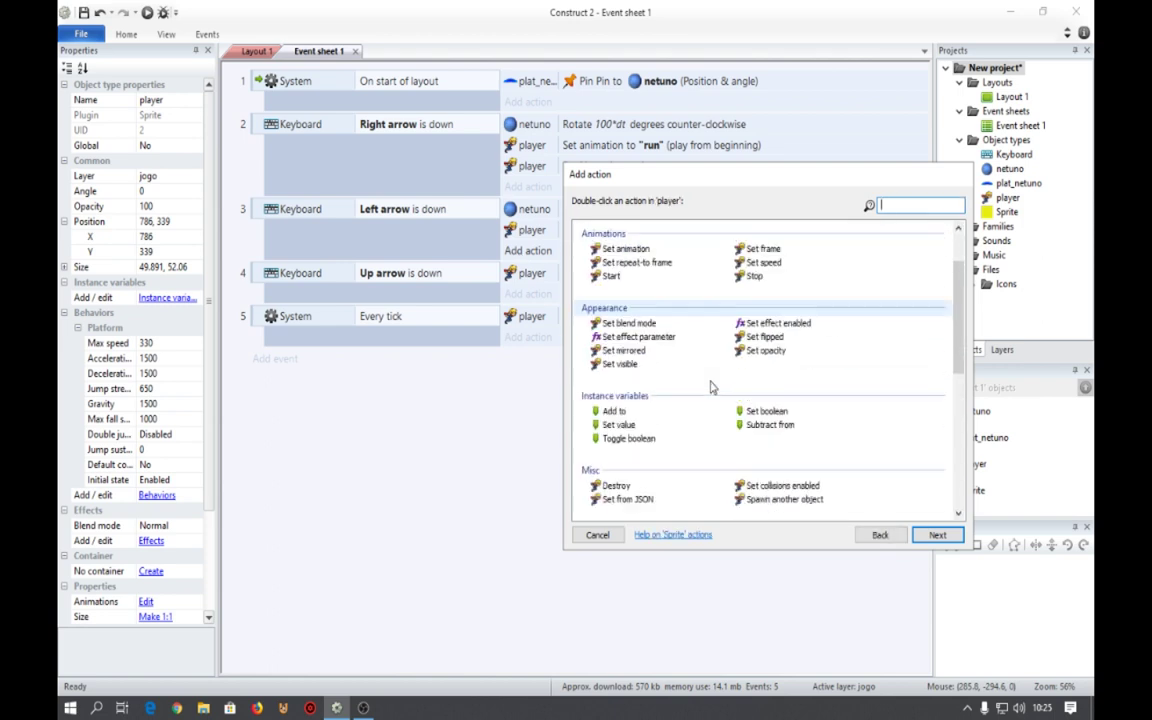
{"action": "double_click", "coordinate": [624, 350]}
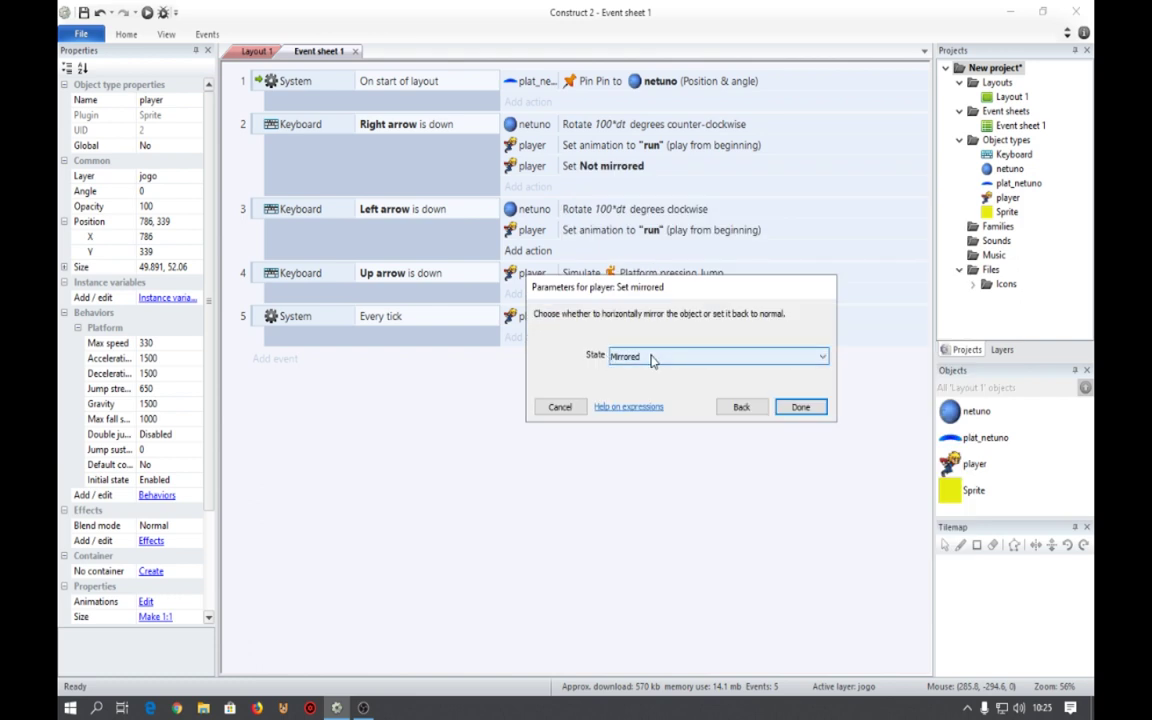
{"action": "left_click", "coordinate": [815, 408]}
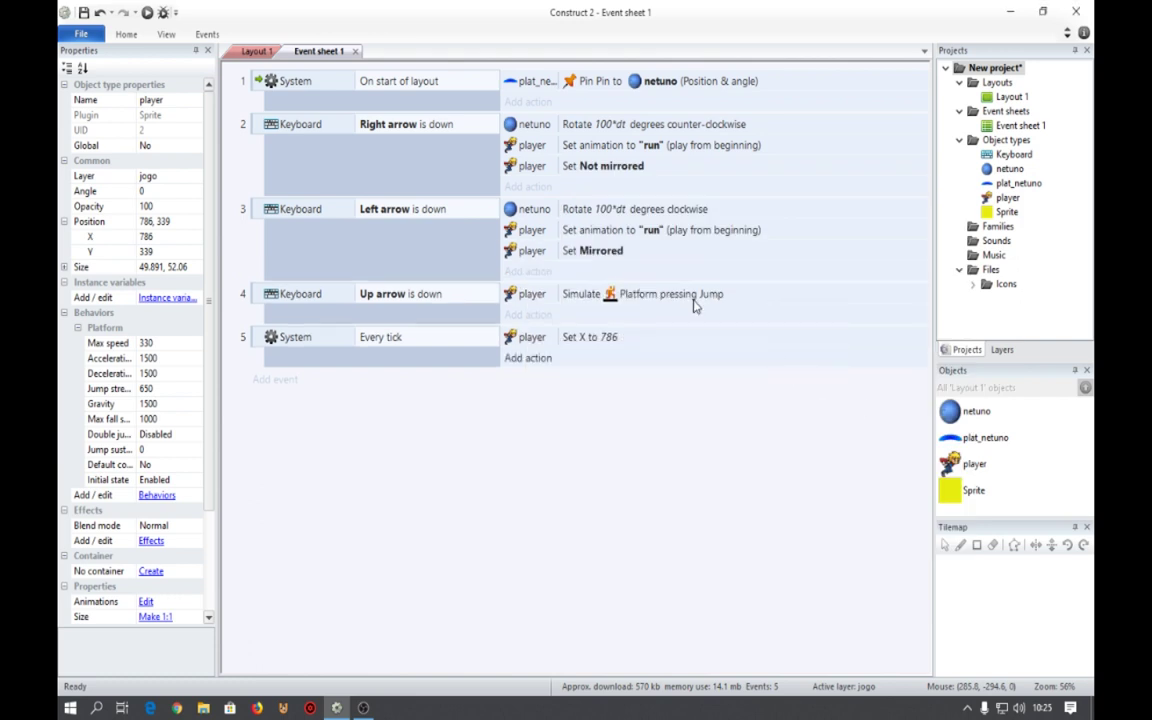
{"action": "left_click", "coordinate": [142, 13]}
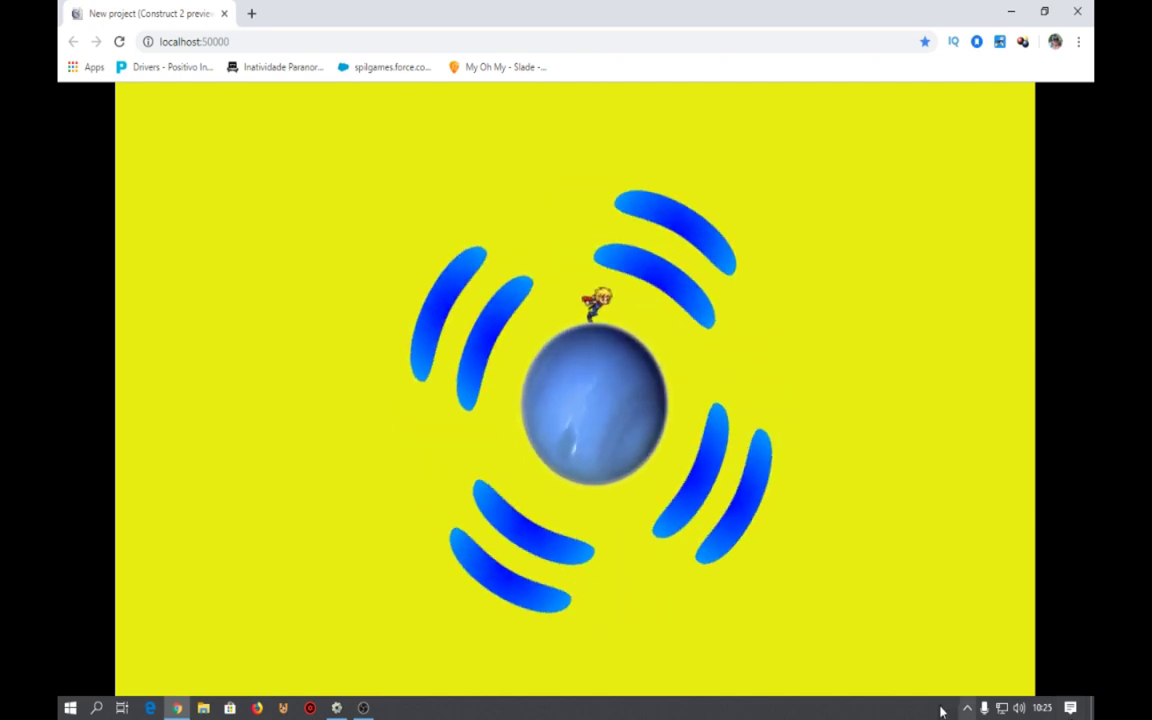
{"action": "left_click", "coordinate": [1079, 12]}
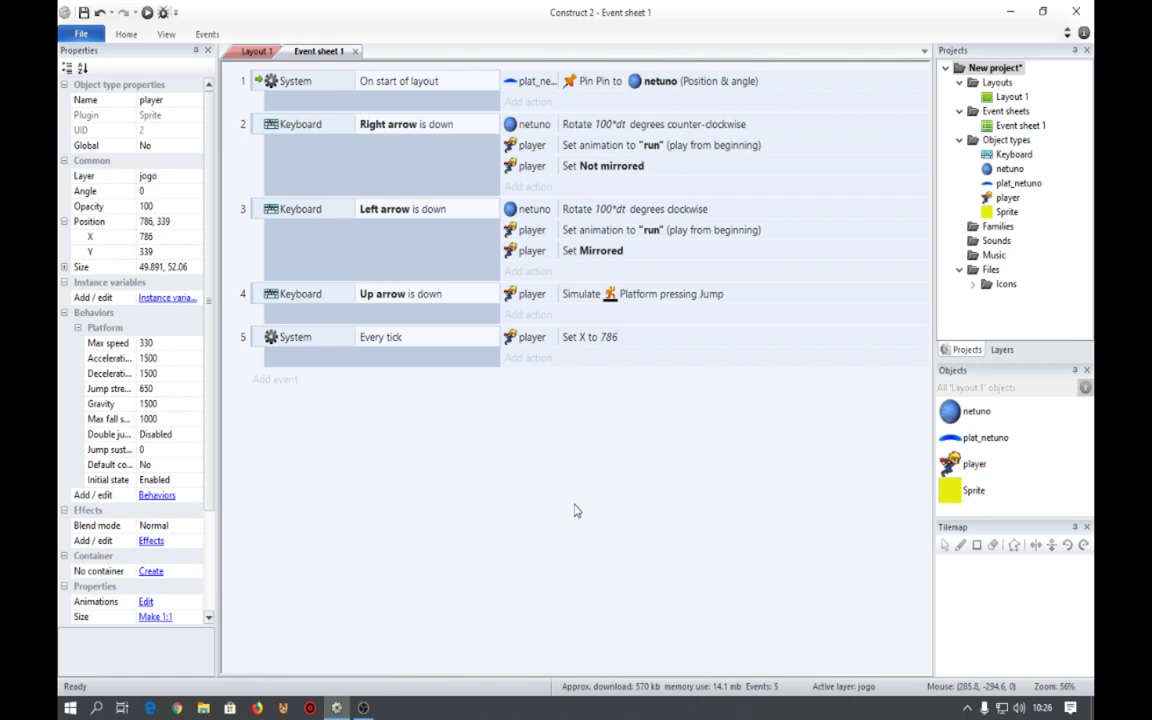
Move the four outer plat_netuno platforms in Layout 1 slightly farther away from the planet.
{"action": "left_click", "coordinate": [252, 51]}
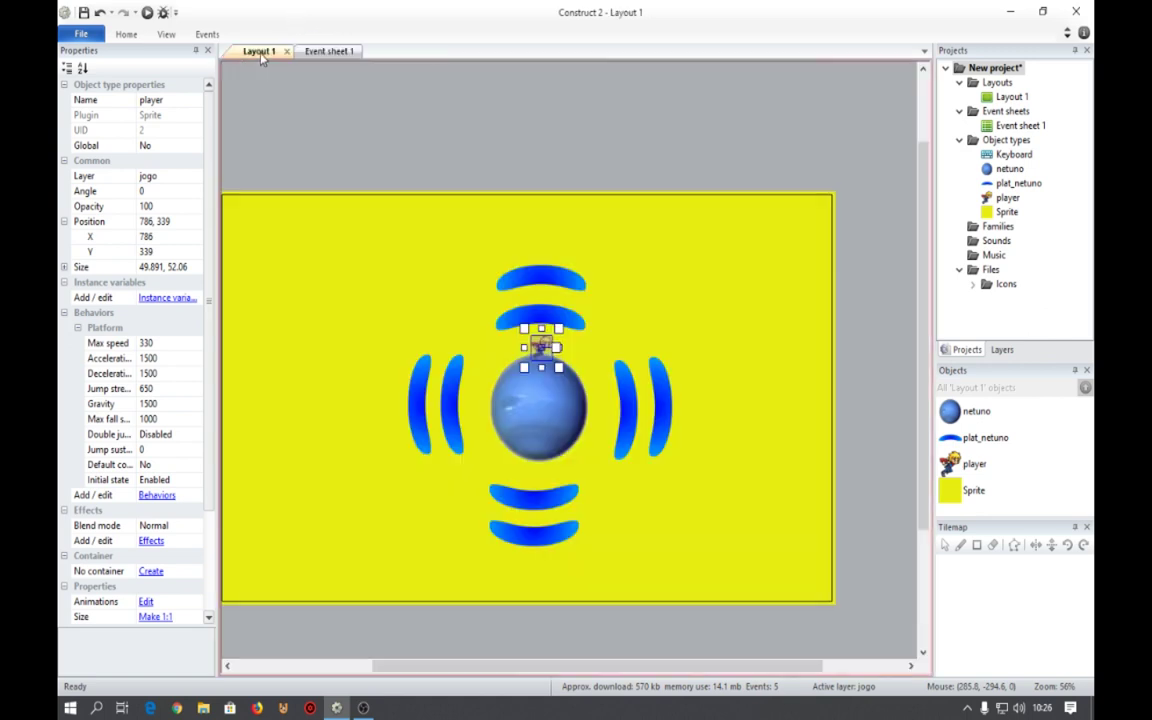
{"action": "left_click", "coordinate": [541, 275]}
{"action": "key", "text": "ctrl+v"}
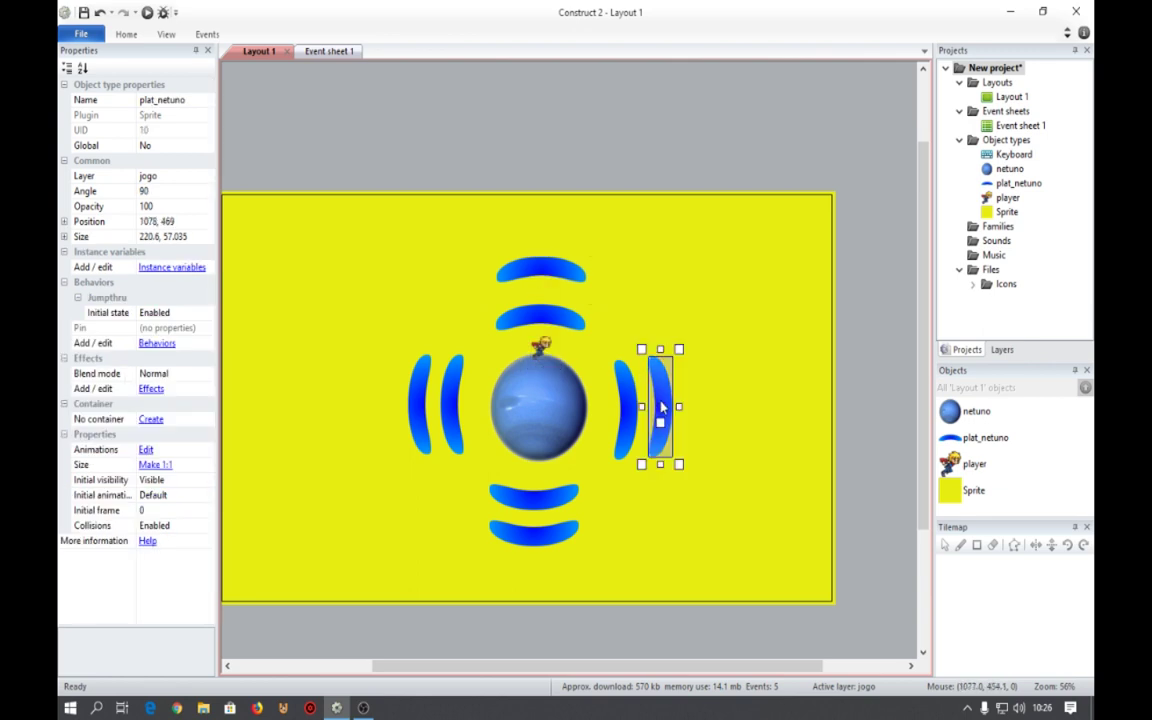
{"action": "left_click", "coordinate": [673, 405]}
{"action": "key", "text": "ctrl+v"}
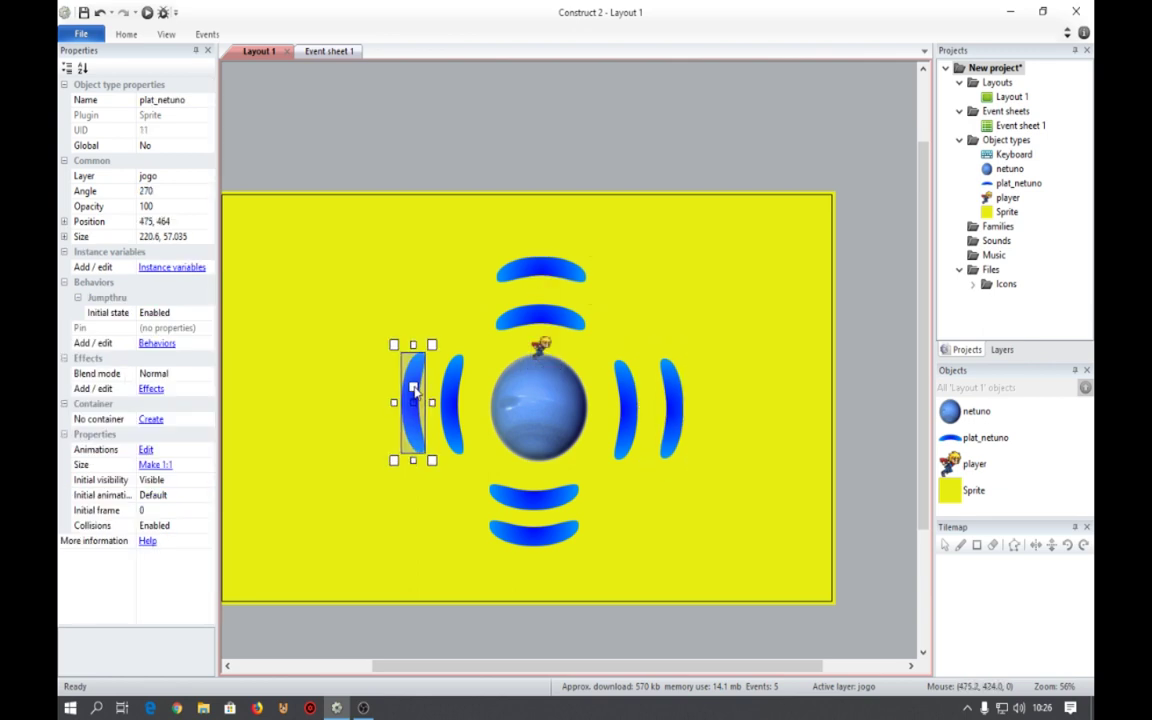
{"action": "left_click", "coordinate": [409, 395]}
{"action": "key", "text": "ctrl+v"}
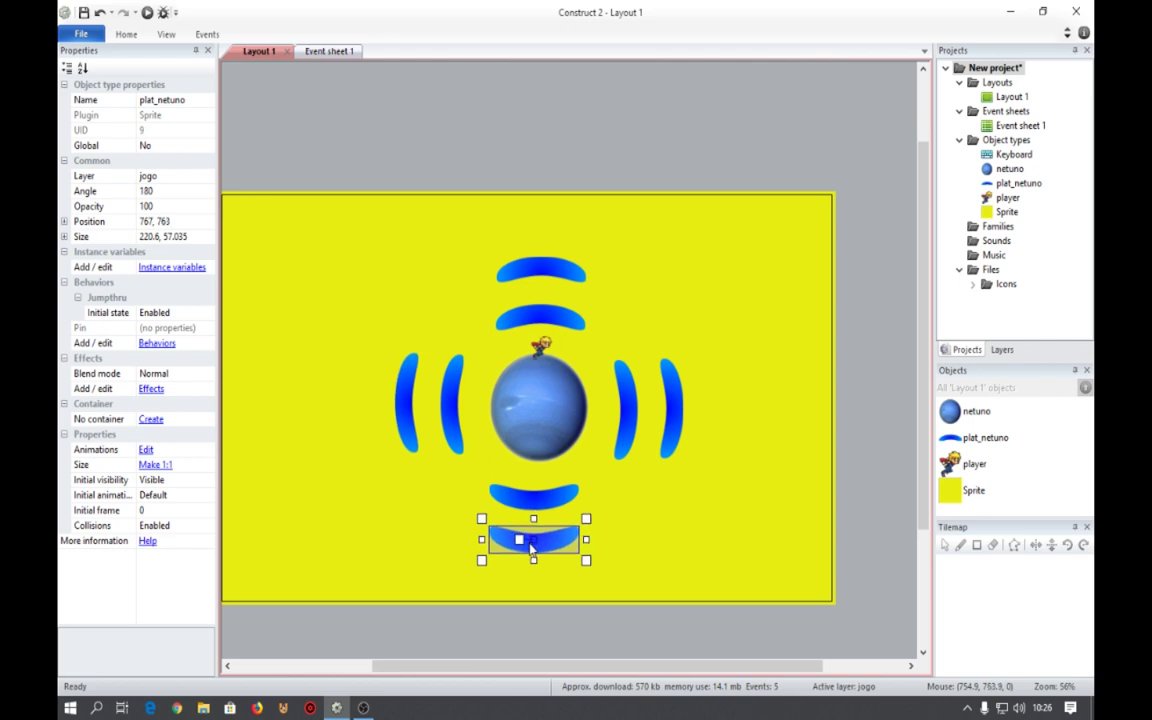
{"action": "left_click", "coordinate": [527, 543]}
{"action": "left_click", "coordinate": [532, 622]}
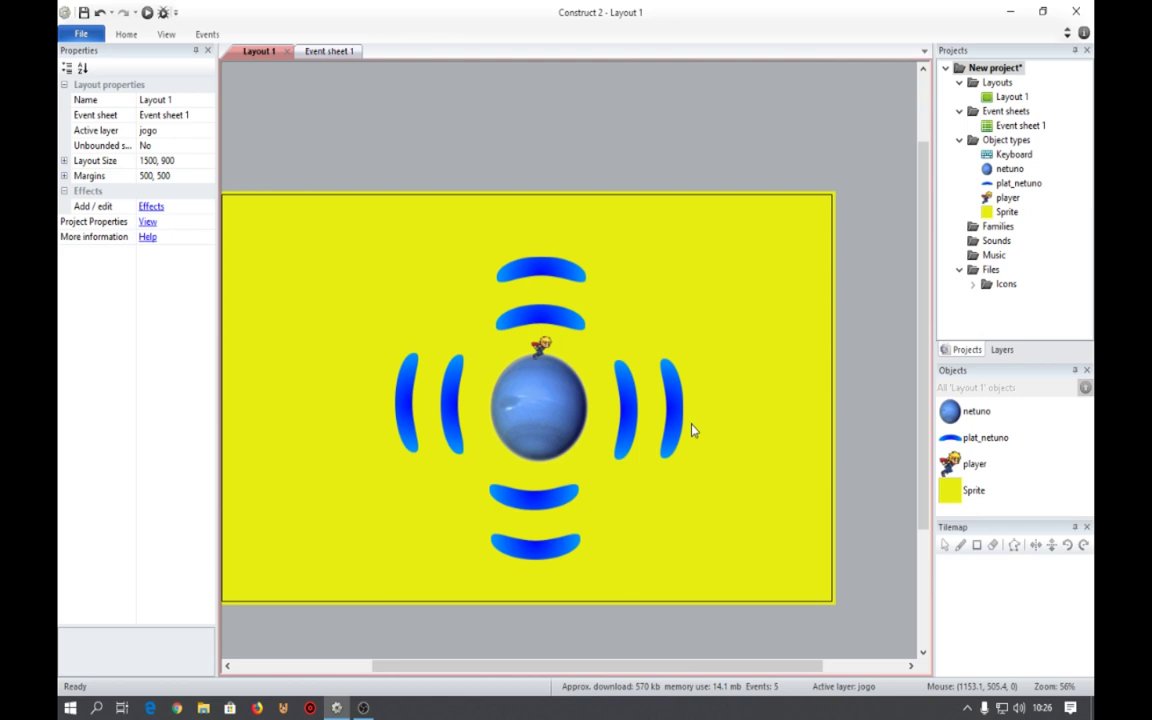
Insert a new Sprite object above the planet's upper platforms in Layout 1.
{"action": "double_click", "coordinate": [557, 99]}
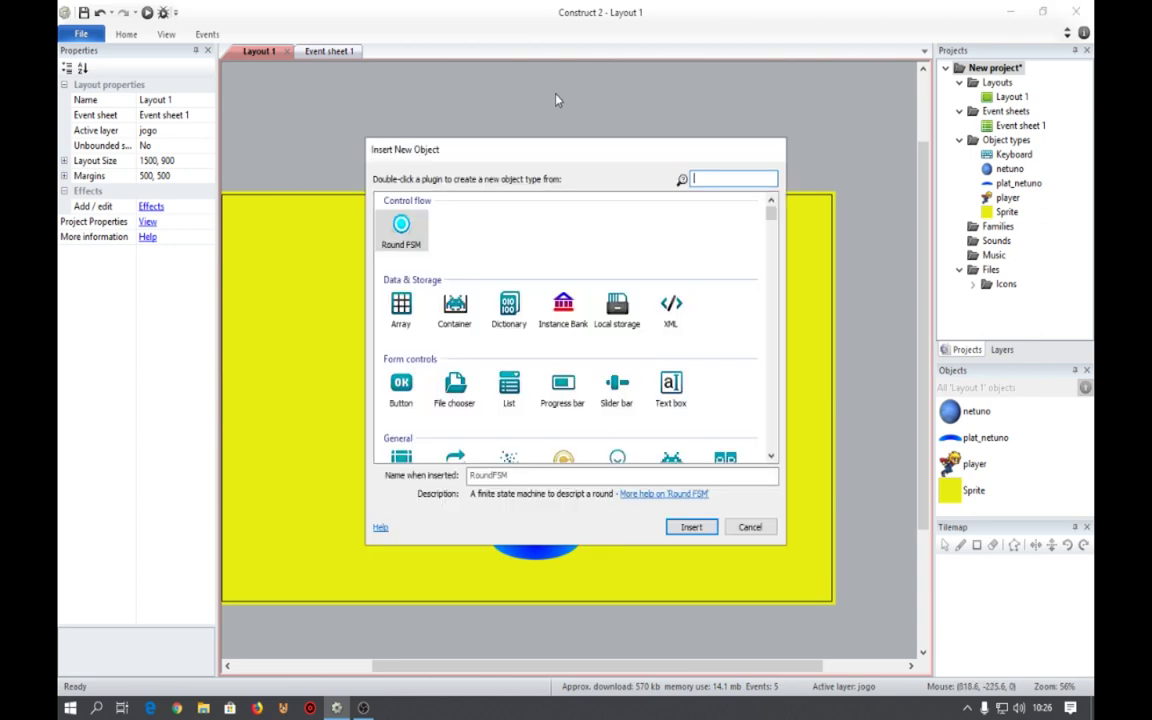
{"action": "scroll", "coordinate": [676, 348], "scroll_direction": "down", "scroll_amount": 4}
{"action": "left_click", "coordinate": [672, 292]}
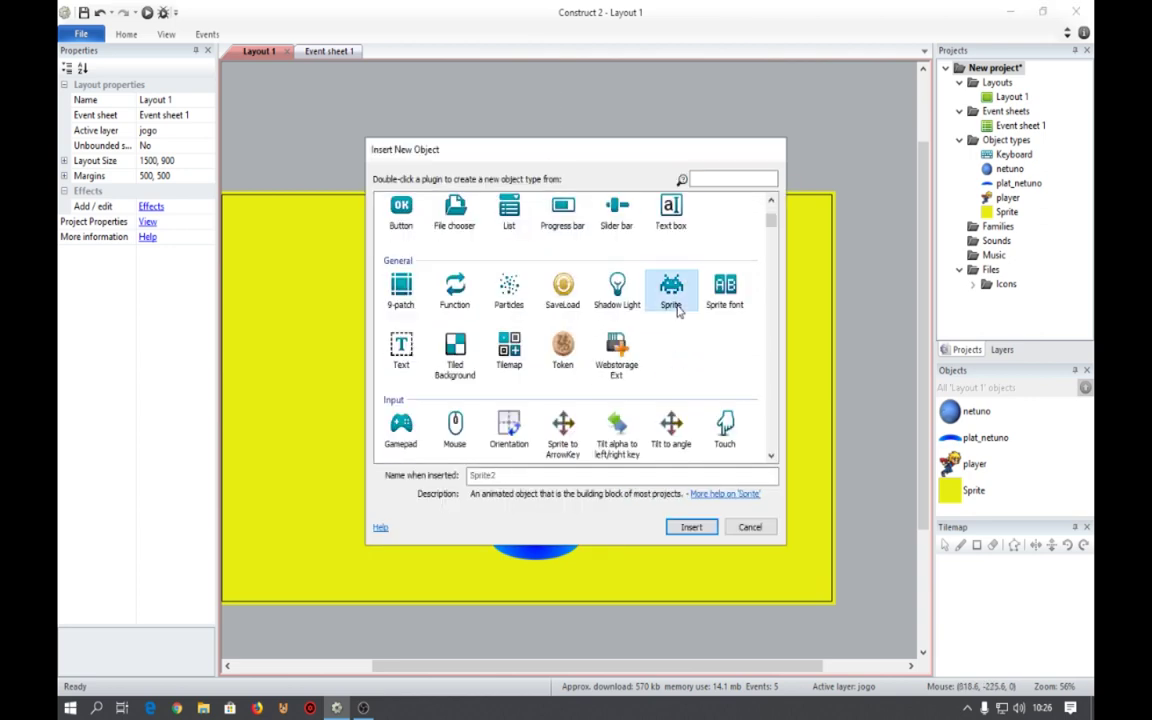
{"action": "double_click", "coordinate": [677, 311]}
{"action": "left_click", "coordinate": [573, 170]}
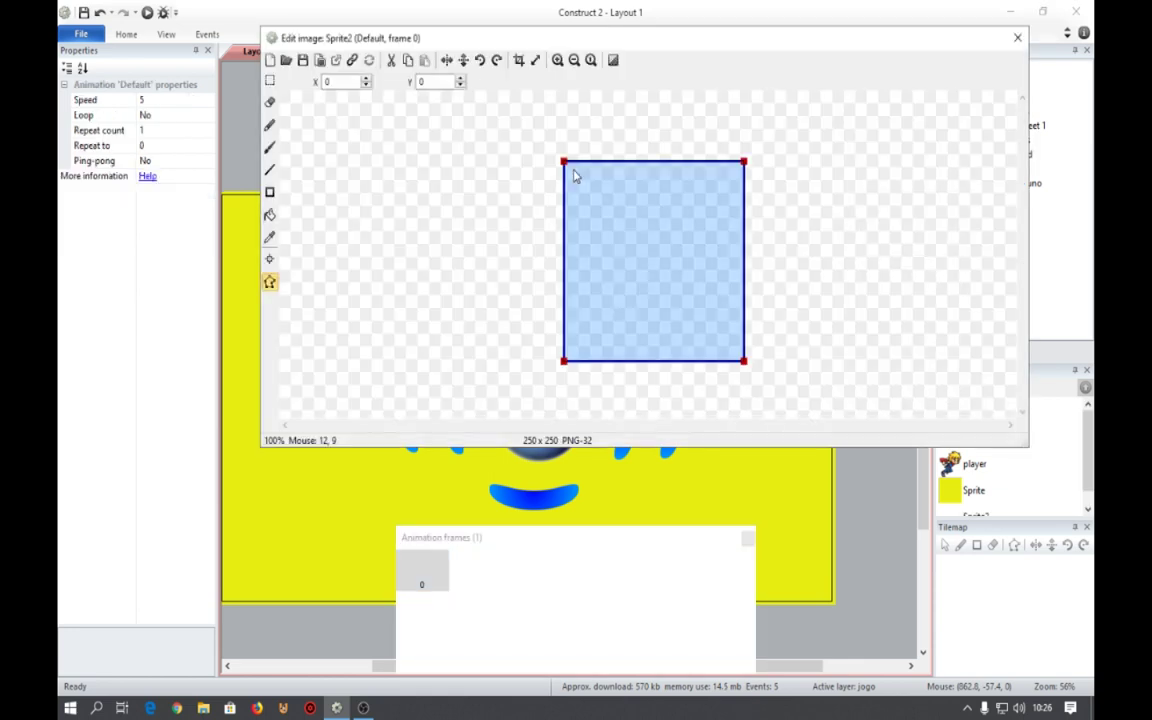
Load the pedra image from the Imagens folder into the new sprite's first frame.
{"action": "left_click", "coordinate": [286, 60]}
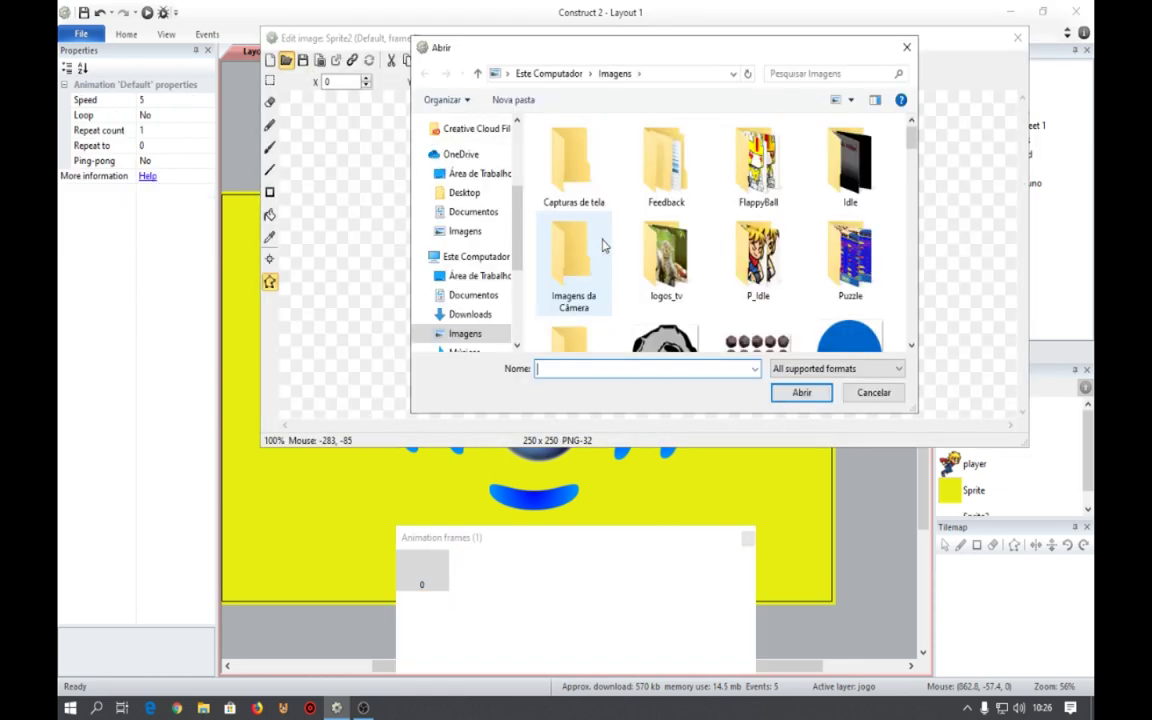
{"action": "scroll", "coordinate": [663, 262], "scroll_direction": "down", "scroll_amount": 3}
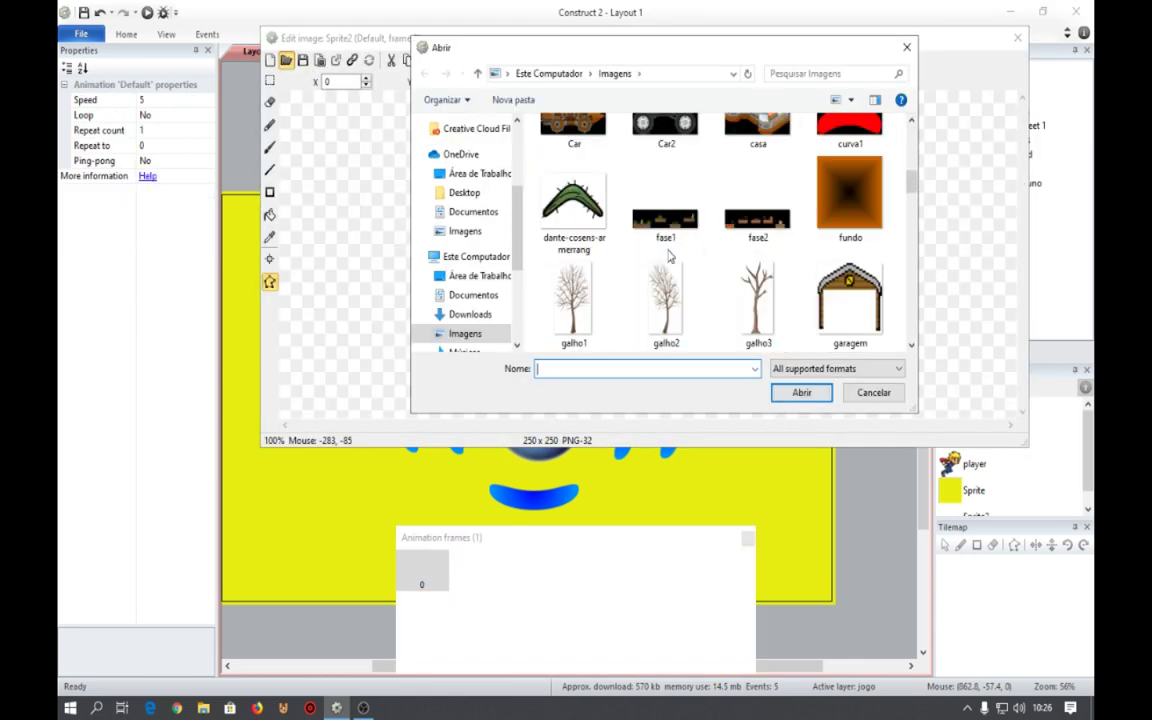
{"action": "scroll", "coordinate": [669, 257], "scroll_direction": "down", "scroll_amount": 5}
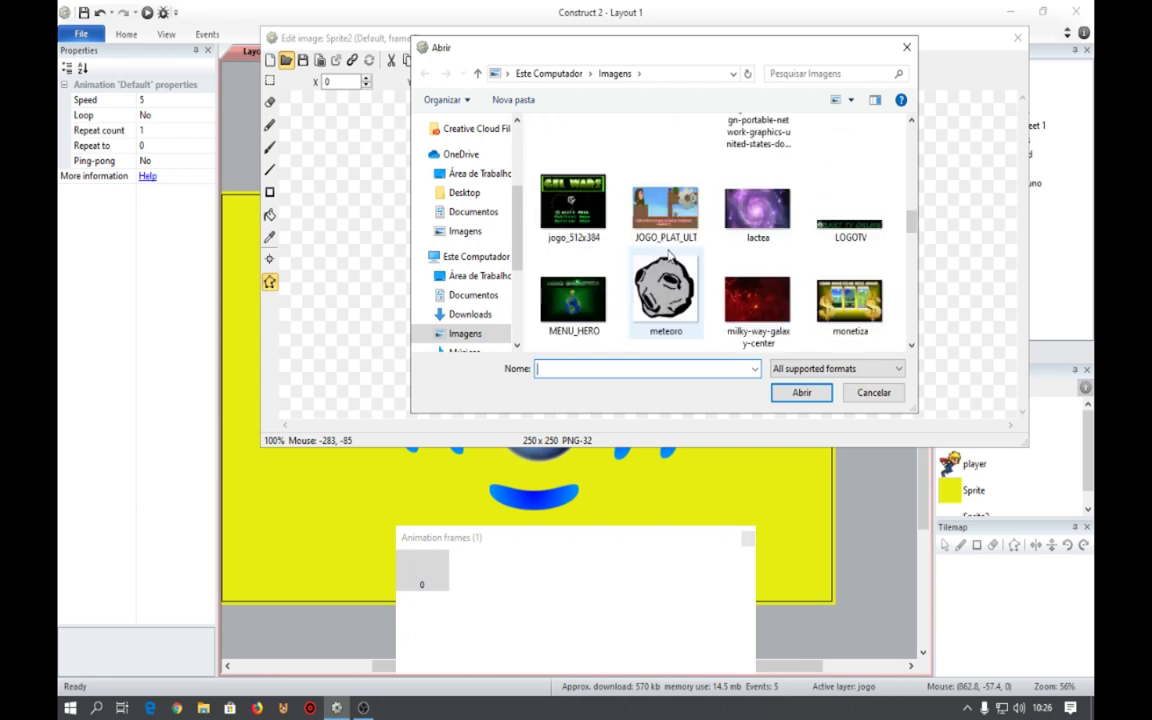
{"action": "scroll", "coordinate": [669, 257], "scroll_direction": "down", "scroll_amount": 3}
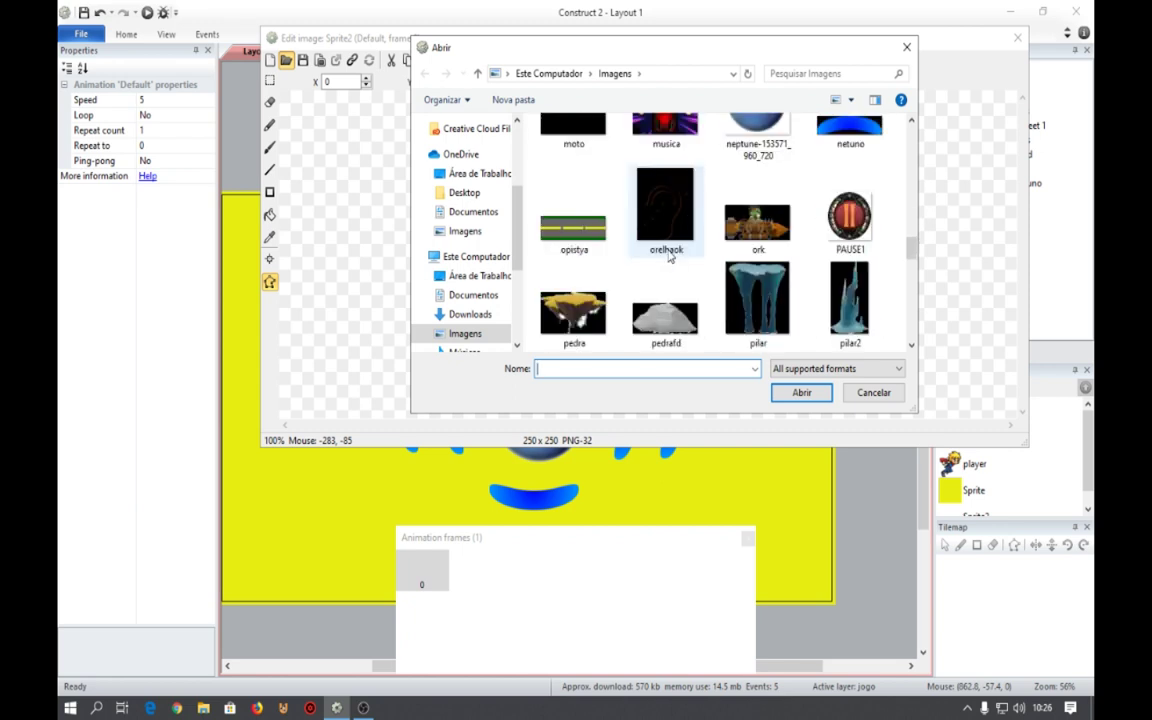
{"action": "double_click", "coordinate": [667, 225]}
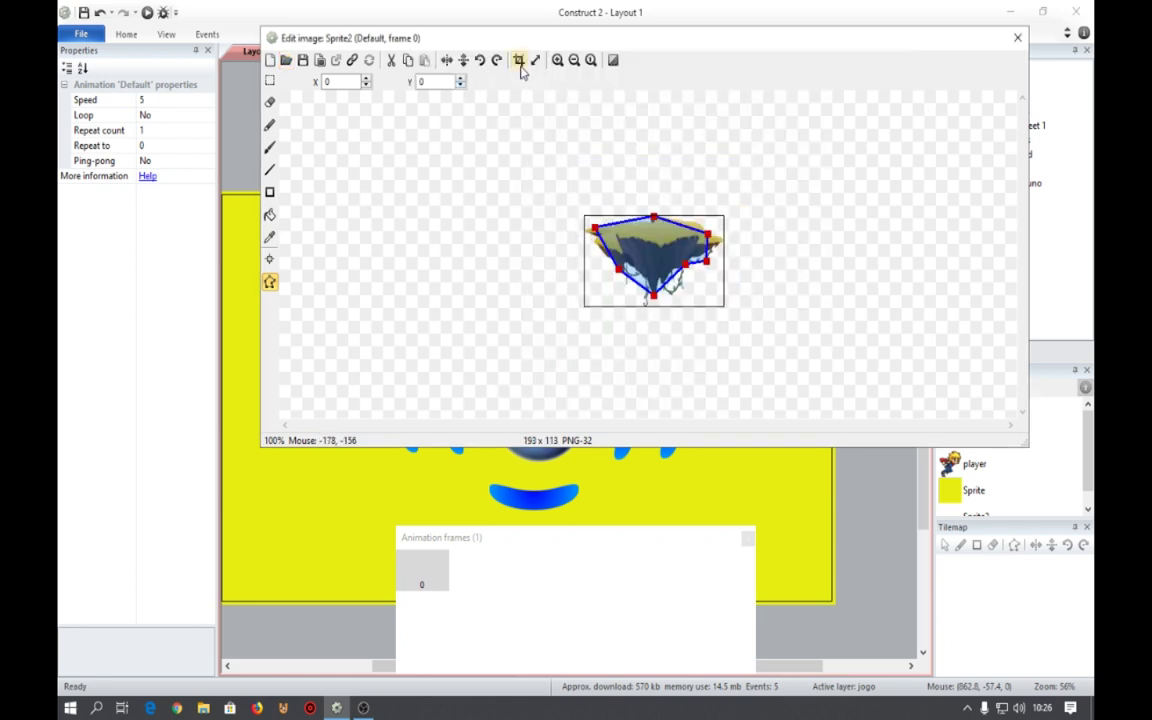
Set the floating rock sprite's collision polygon to its bounding box and close the image editor.
{"action": "right_click", "coordinate": [654, 247]}
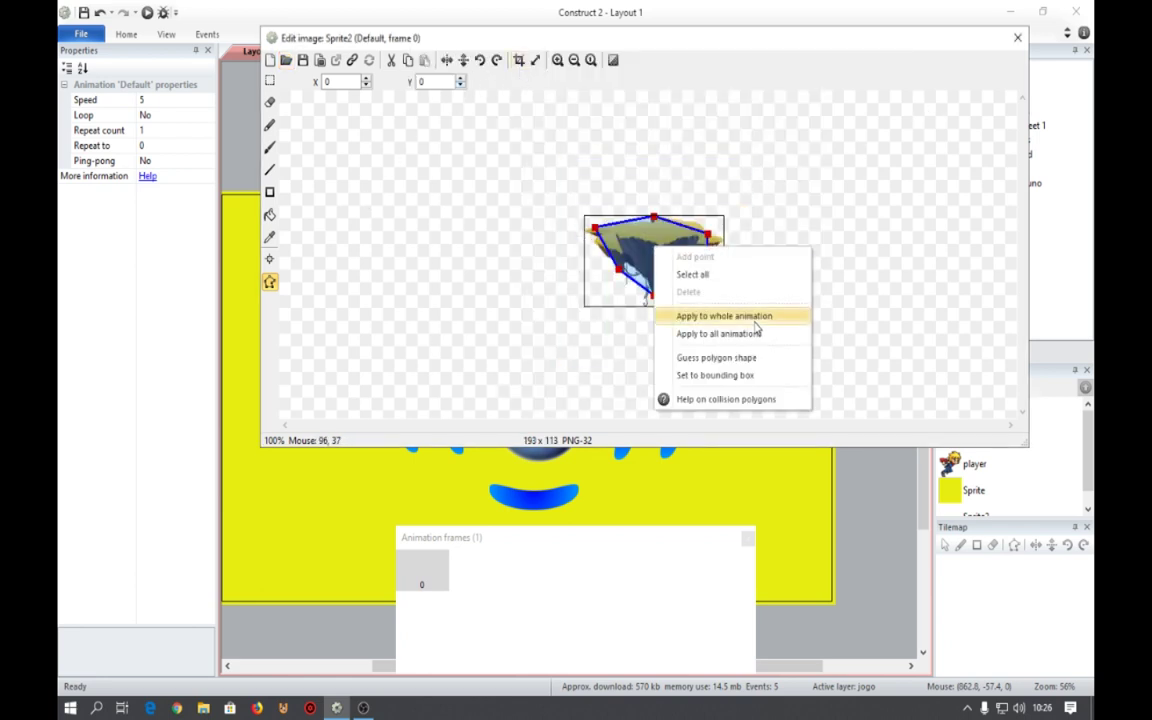
{"action": "left_click", "coordinate": [754, 376]}
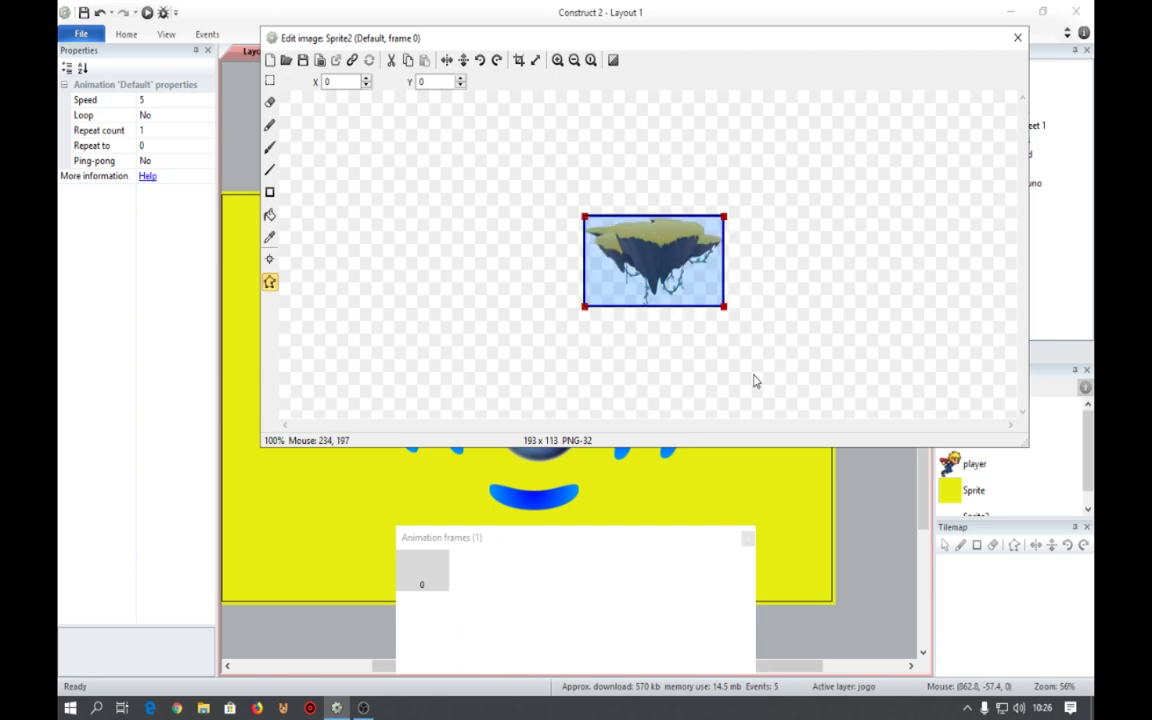
{"action": "left_click", "coordinate": [1017, 40]}
Shrink the floating rock proportionally to about 59 by 35 and place it on the left end of the uppermost platform.
{"action": "left_click_drag", "start_coordinate": [570, 175], "coordinate": [522, 252]}
{"action": "scroll", "coordinate": [522, 262], "scroll_direction": "up", "scroll_amount": 6, "text": "ctrl"}
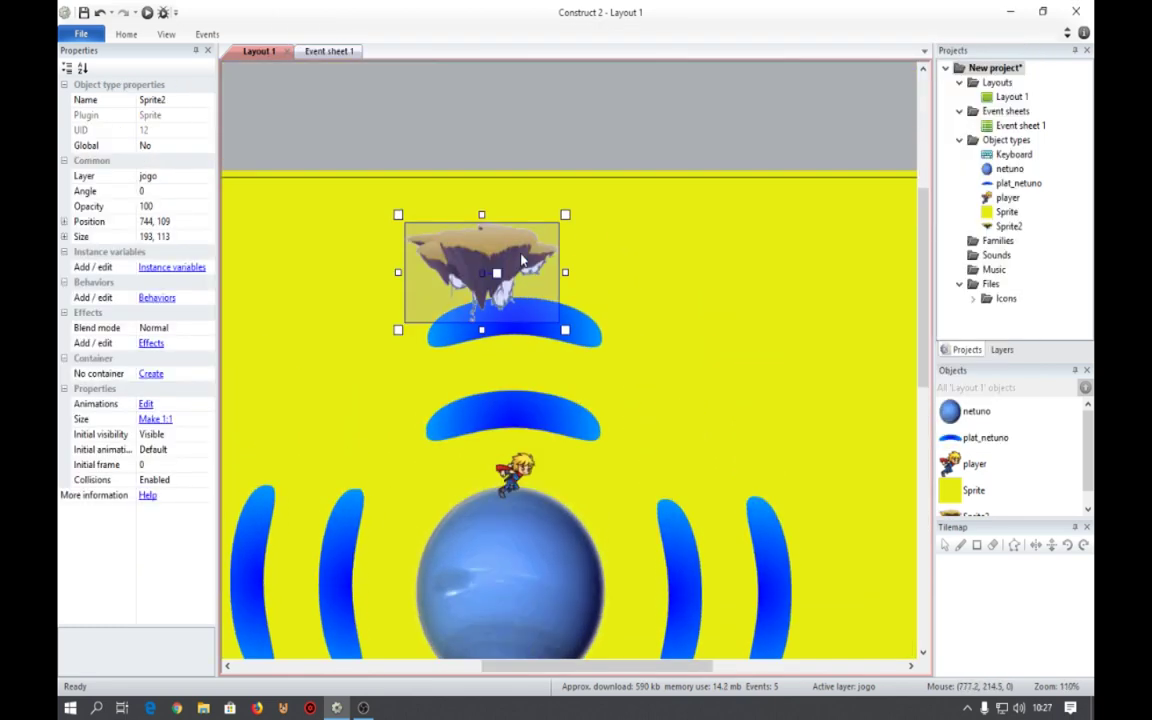
{"action": "scroll", "coordinate": [483, 440], "scroll_direction": "up", "scroll_amount": 4, "text": "ctrl"}
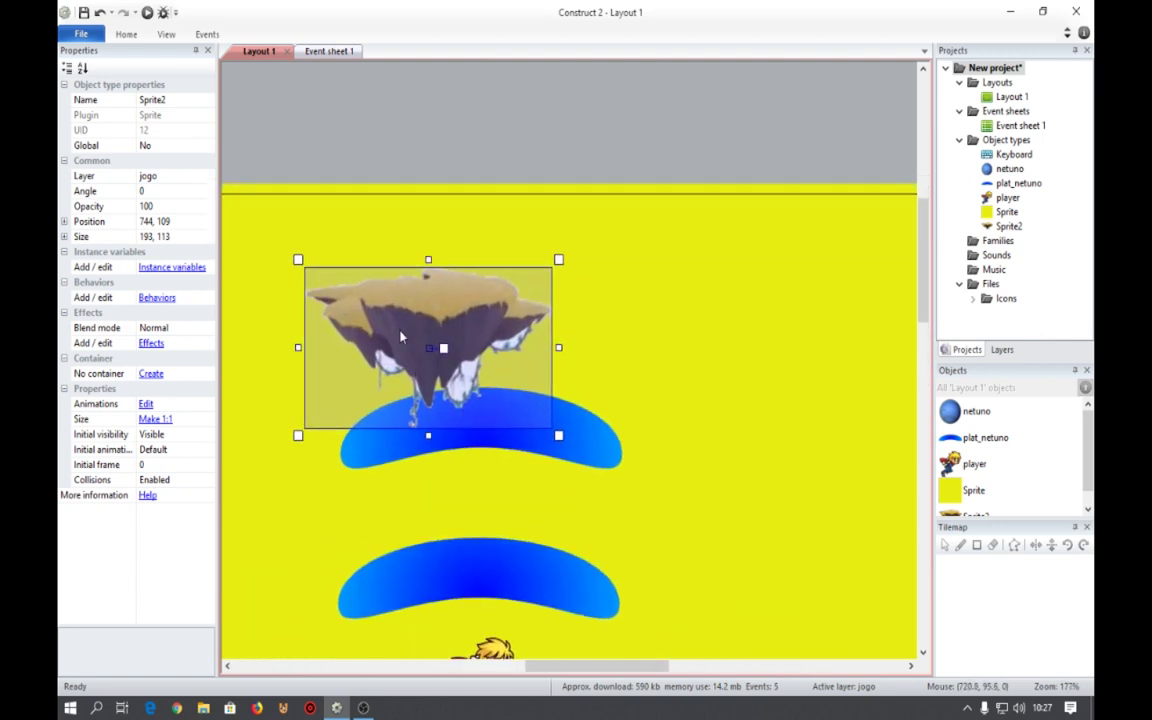
{"action": "left_click_drag", "start_coordinate": [396, 334], "coordinate": [411, 352]}
{"action": "left_click_drag", "start_coordinate": [310, 276], "coordinate": [377, 419], "text": "shift"}
{"action": "left_click", "coordinate": [485, 413]}
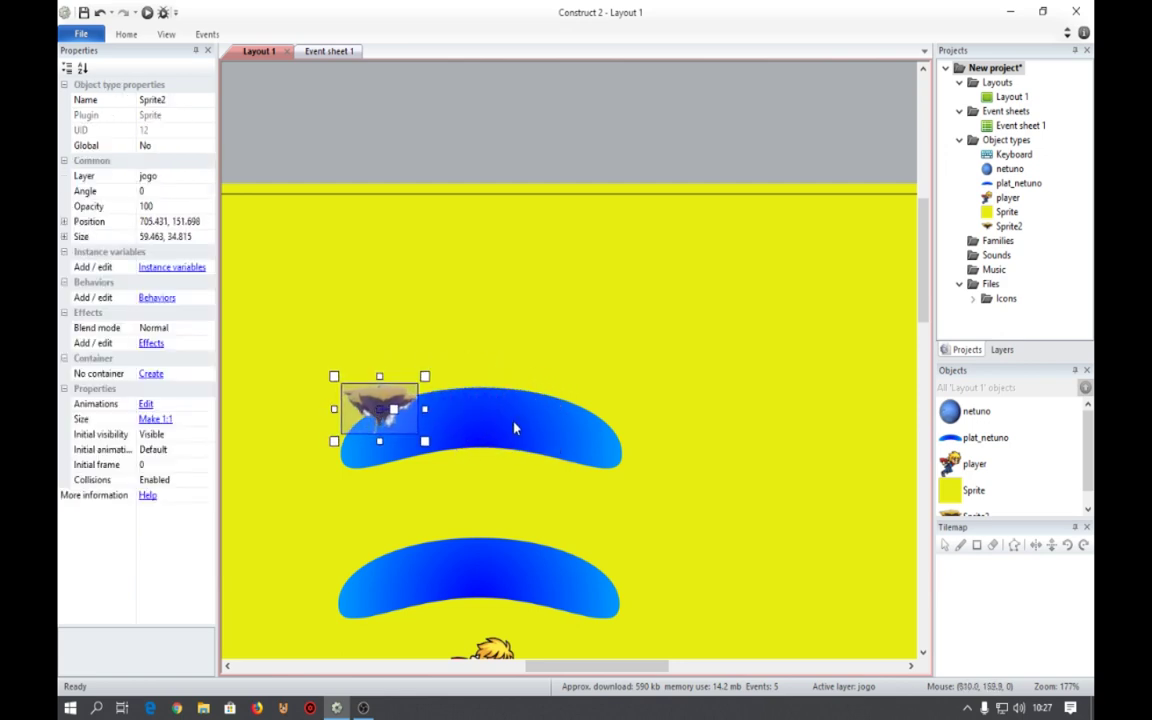
Duplicate the floating rock onto the right end of the uppermost platform and the left part of the platform below it.
{"action": "scroll", "coordinate": [513, 428], "scroll_direction": "down", "scroll_amount": 2}
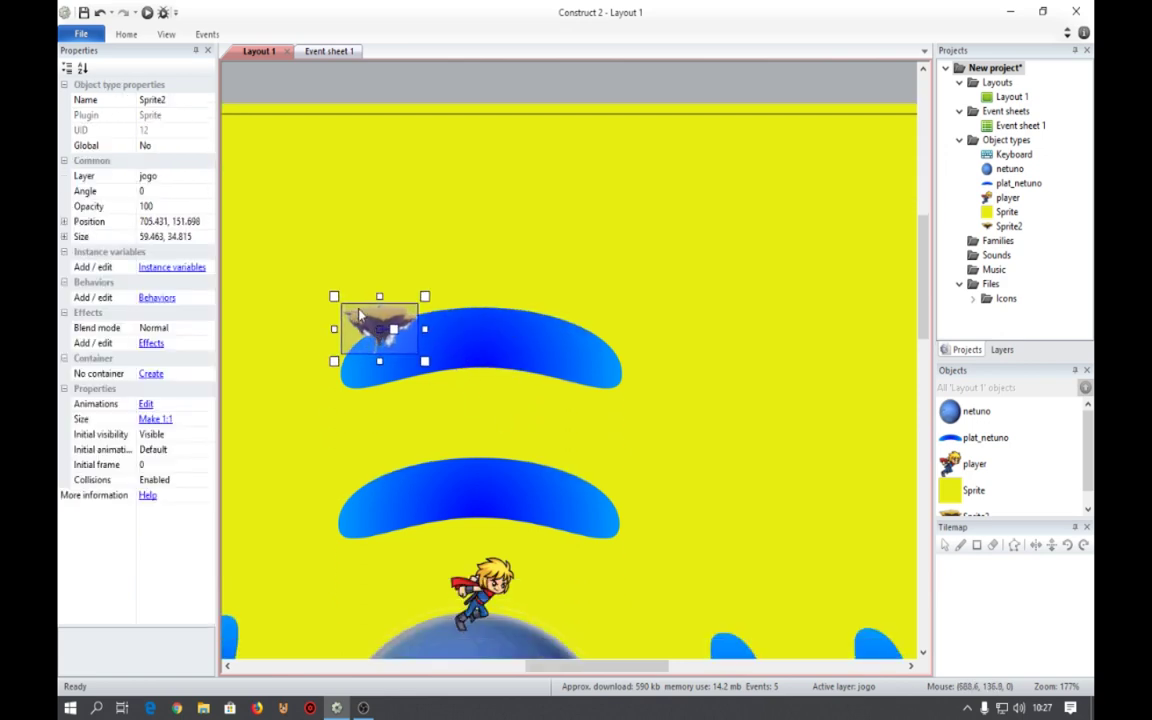
{"action": "left_click_drag", "start_coordinate": [368, 328], "coordinate": [590, 350], "text": "ctrl"}
{"action": "scroll", "coordinate": [590, 350], "scroll_direction": "down", "scroll_amount": 2}
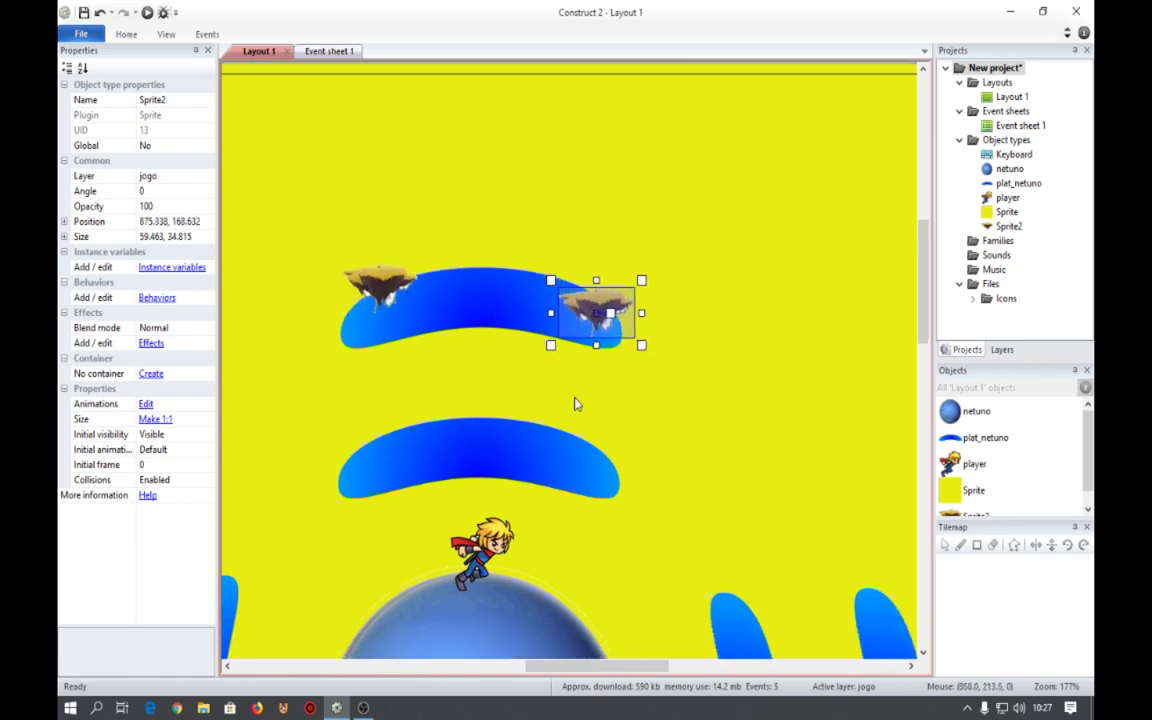
{"action": "left_click_drag", "start_coordinate": [597, 276], "coordinate": [409, 419], "text": "ctrl"}
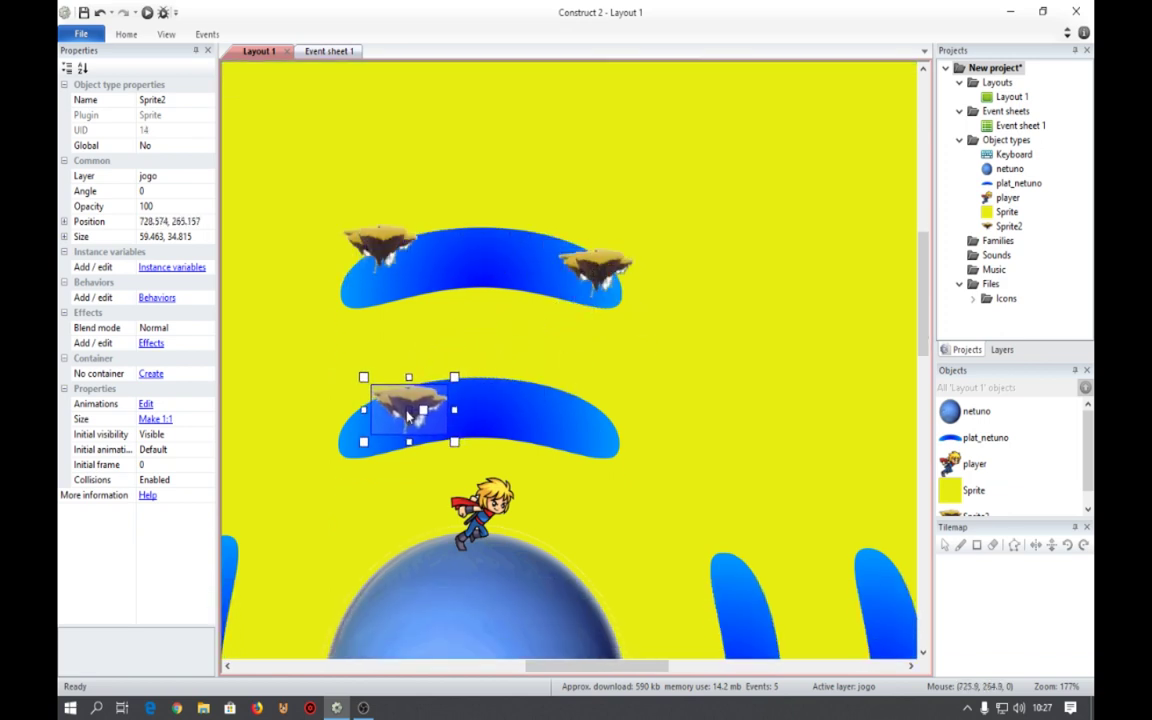
Duplicate the floating rock onto each platform beside and below the planet, rotated to 90°, 175° and 270° to face outward.
{"action": "scroll", "coordinate": [406, 408], "scroll_direction": "down", "scroll_amount": 6}
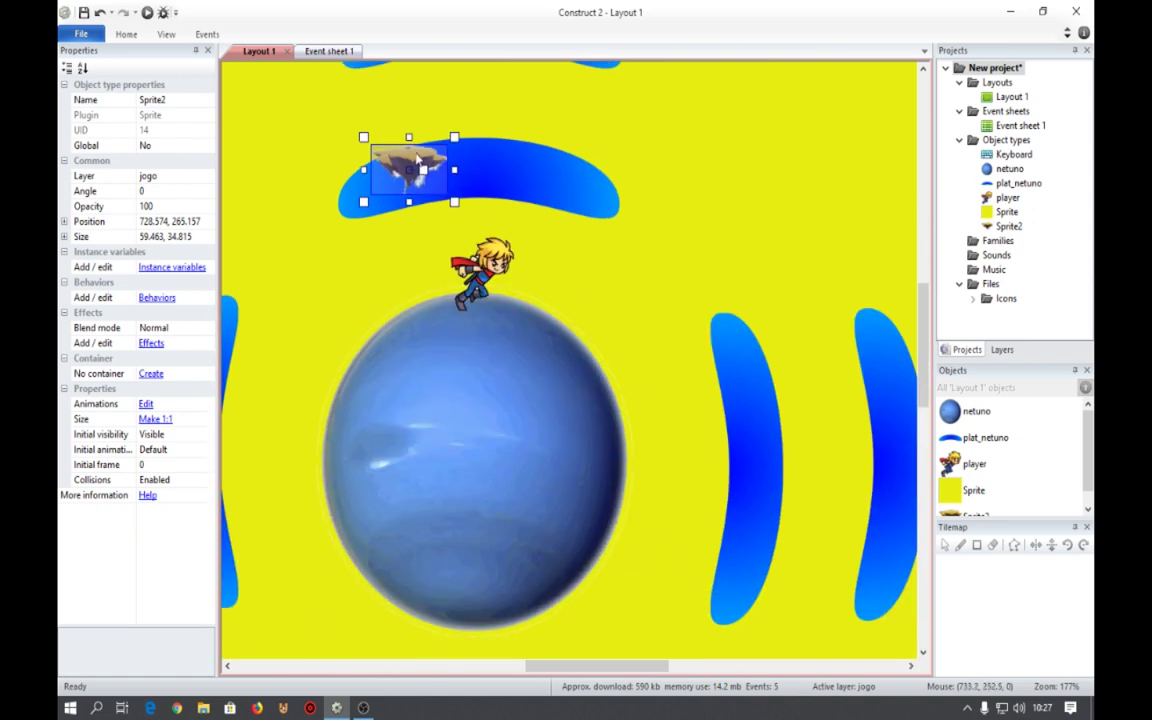
{"action": "left_click_drag", "start_coordinate": [413, 161], "coordinate": [788, 422], "text": "ctrl"}
{"action": "scroll", "coordinate": [666, 522], "scroll_direction": "down", "scroll_amount": 5, "text": "ctrl"}
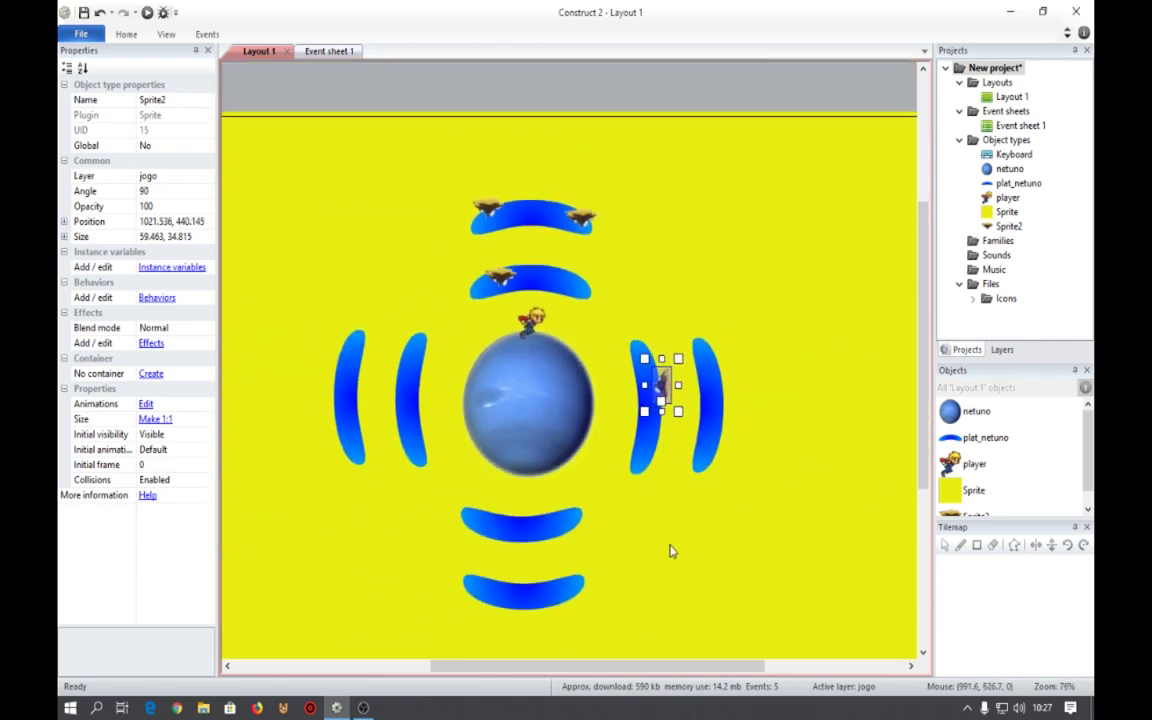
{"action": "left_click_drag", "start_coordinate": [658, 390], "coordinate": [572, 594], "text": "ctrl"}
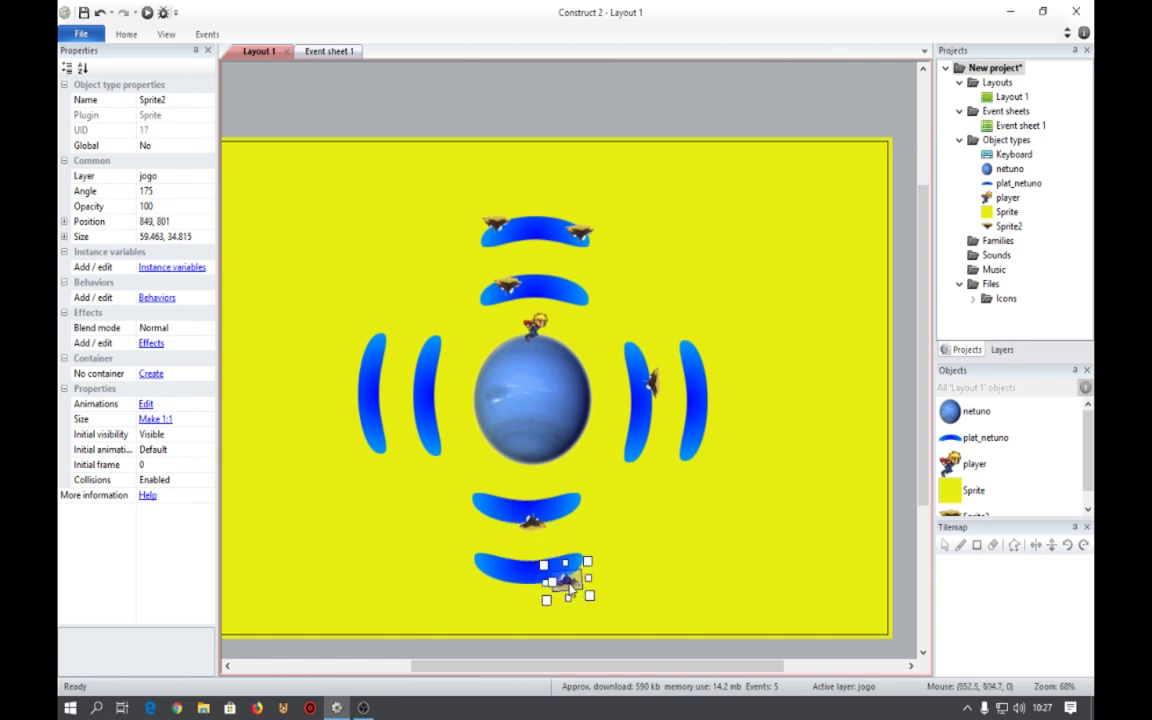
{"action": "left_click_drag", "start_coordinate": [568, 590], "coordinate": [422, 365], "text": "ctrl"}
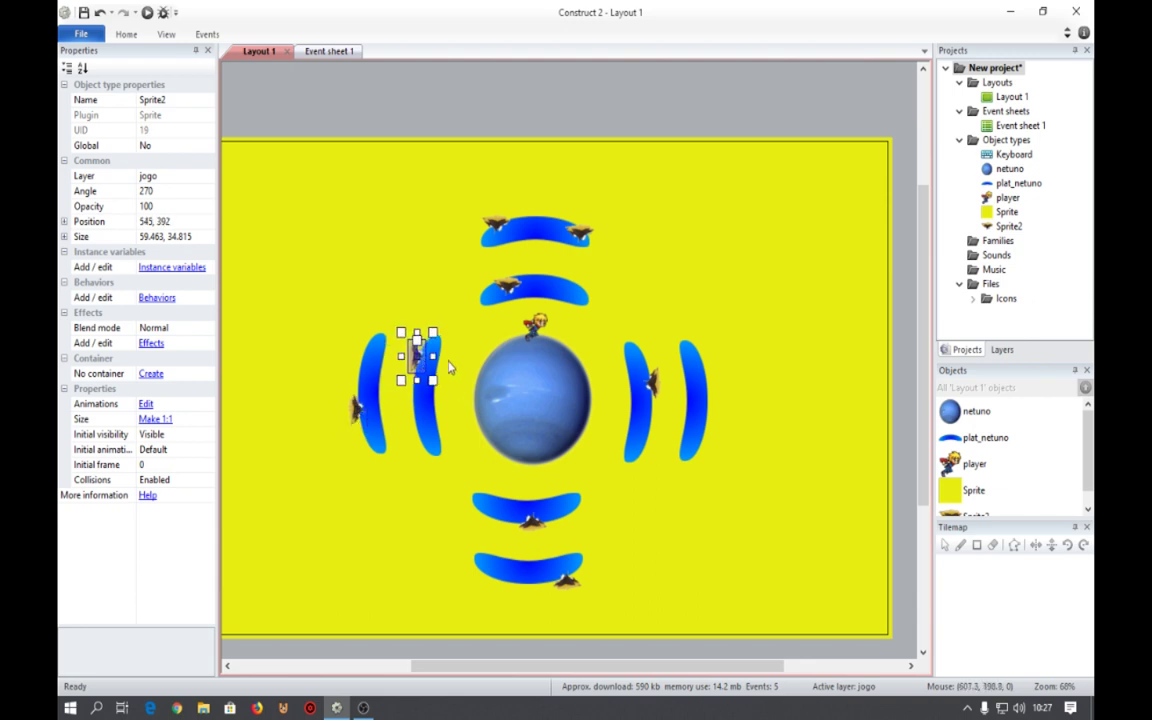
{"action": "left_click_drag", "start_coordinate": [652, 385], "coordinate": [708, 447], "text": "ctrl"}
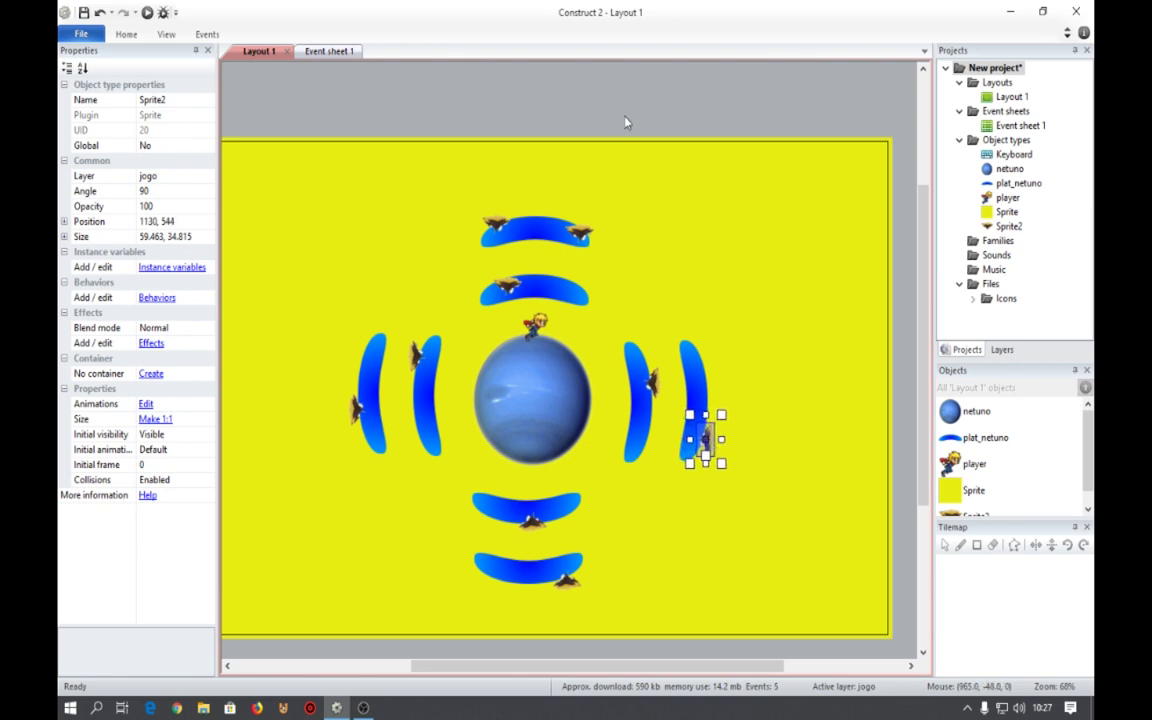
Preview the layout in the browser to check the rock placement, and close the preview.
{"action": "left_click", "coordinate": [675, 120]}
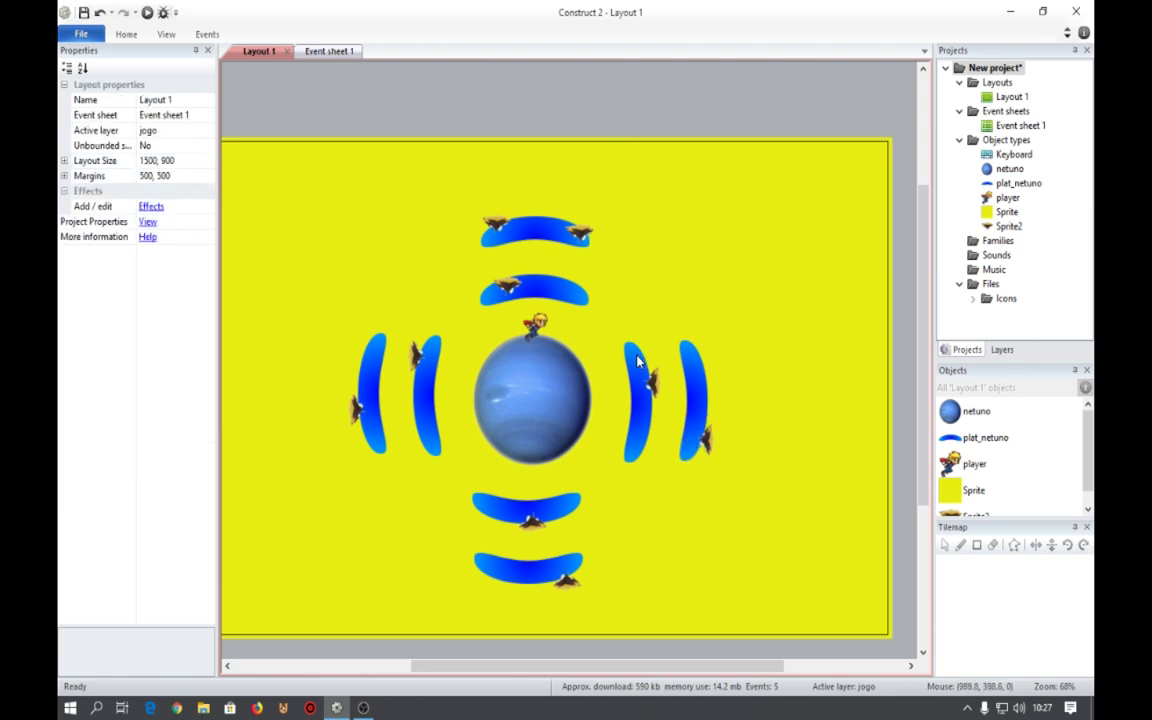
{"action": "left_click", "coordinate": [147, 13]}
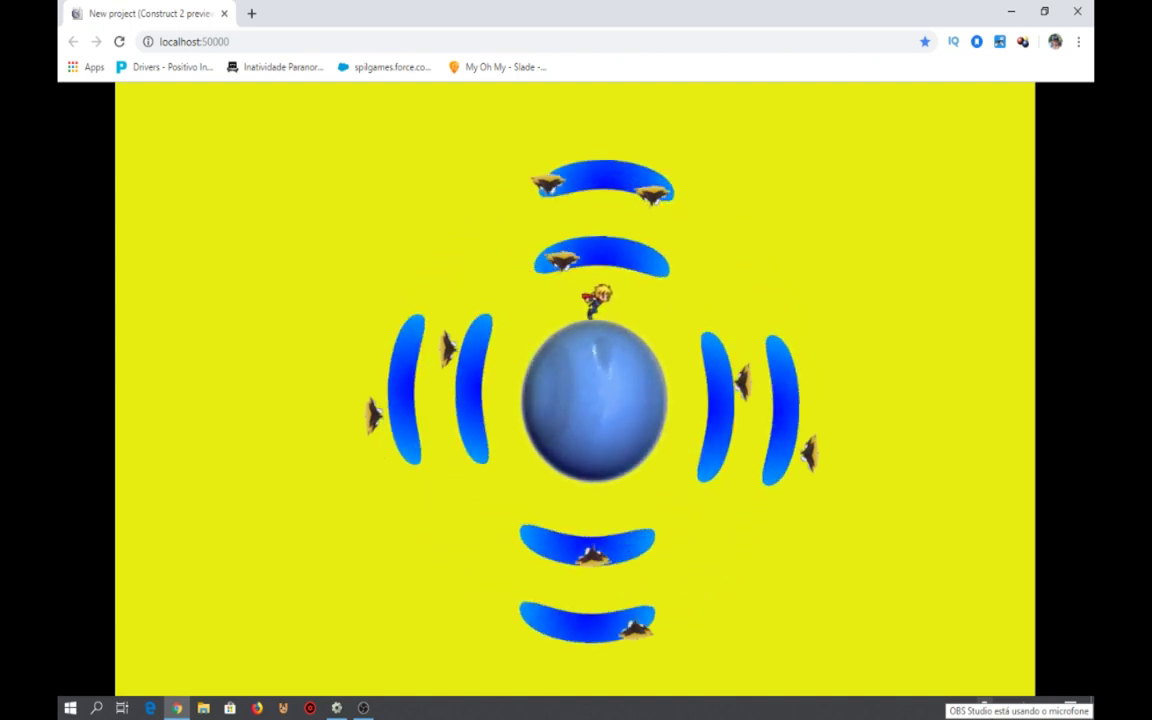
{"action": "left_click", "coordinate": [1080, 10]}
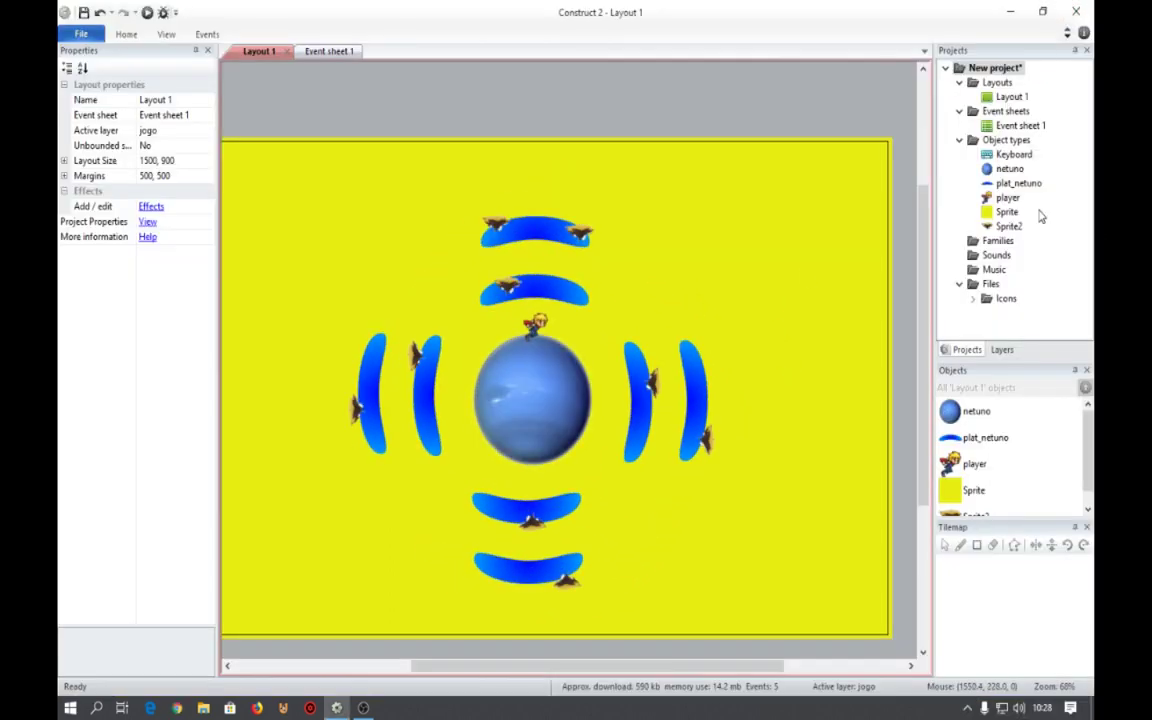
Rename the Sprite2 rock object to pedra.
{"action": "left_click", "coordinate": [1008, 226]}
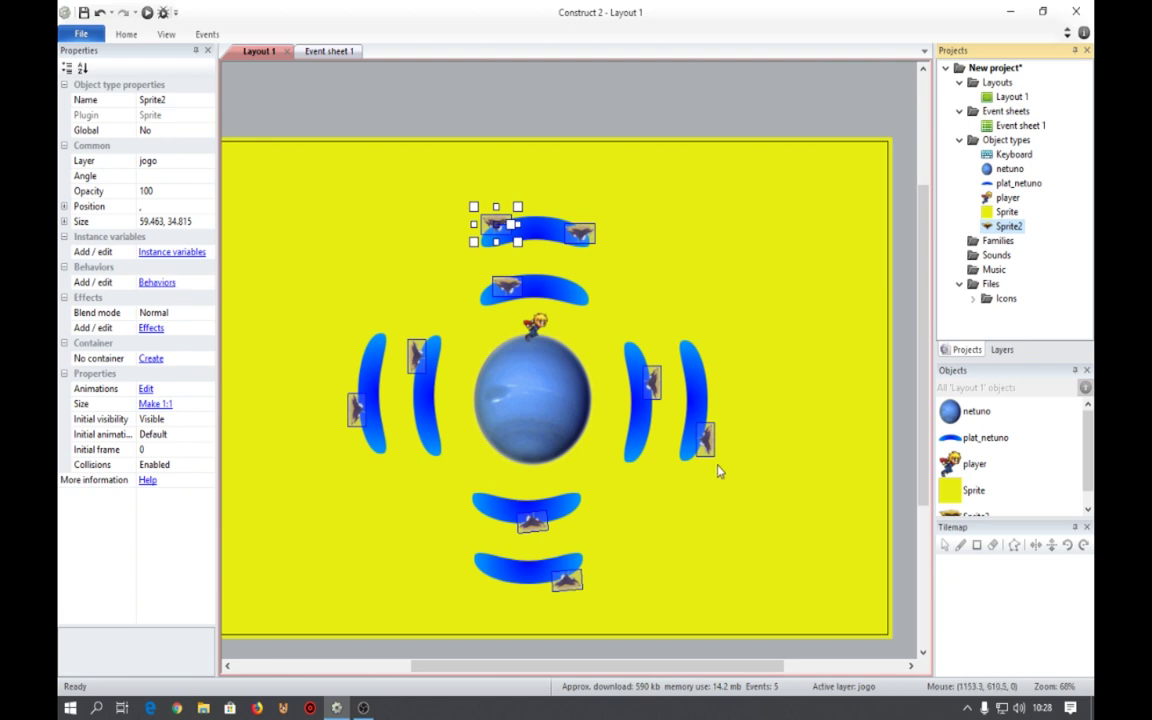
{"action": "left_click", "coordinate": [194, 101]}
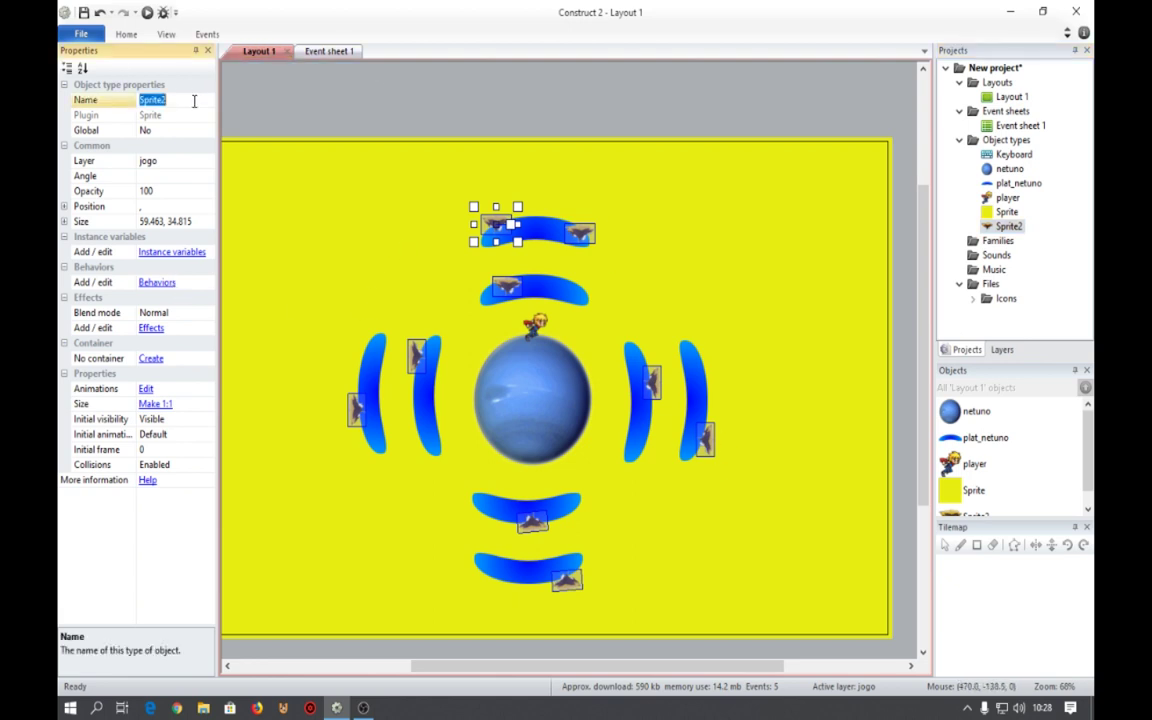
{"action": "type", "text": "pedra"}
{"action": "key", "text": "Return"}
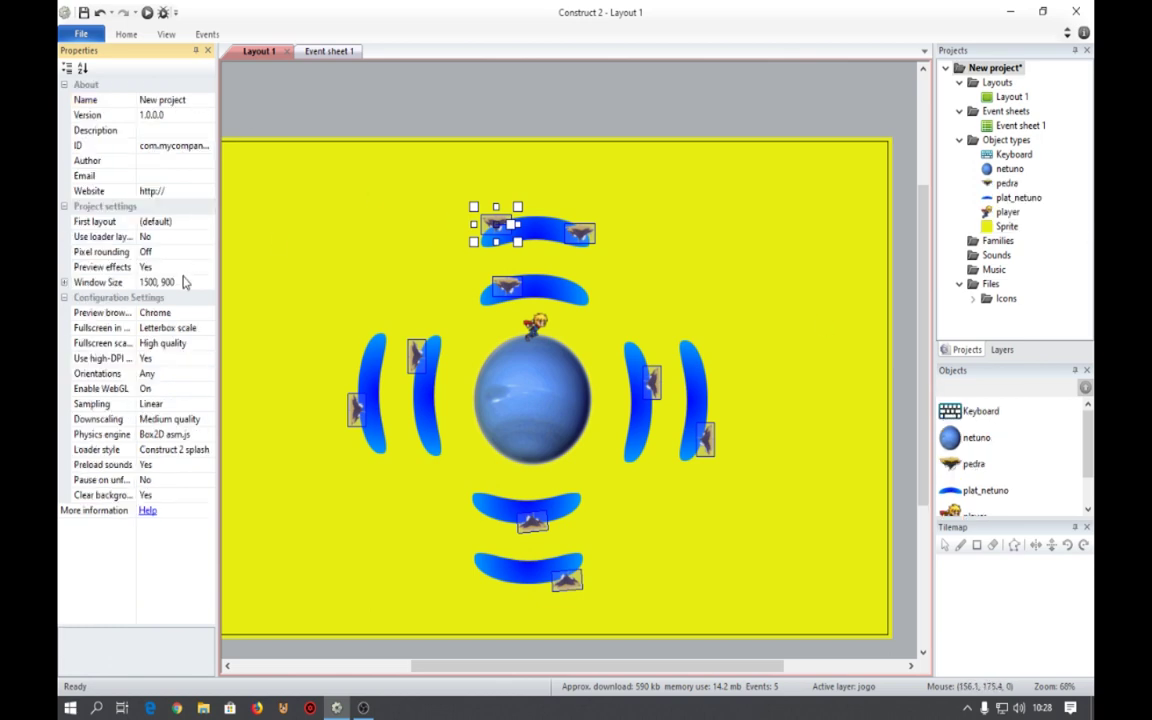
Add the Pin behavior to the pedra object.
{"action": "left_click", "coordinate": [1009, 170]}
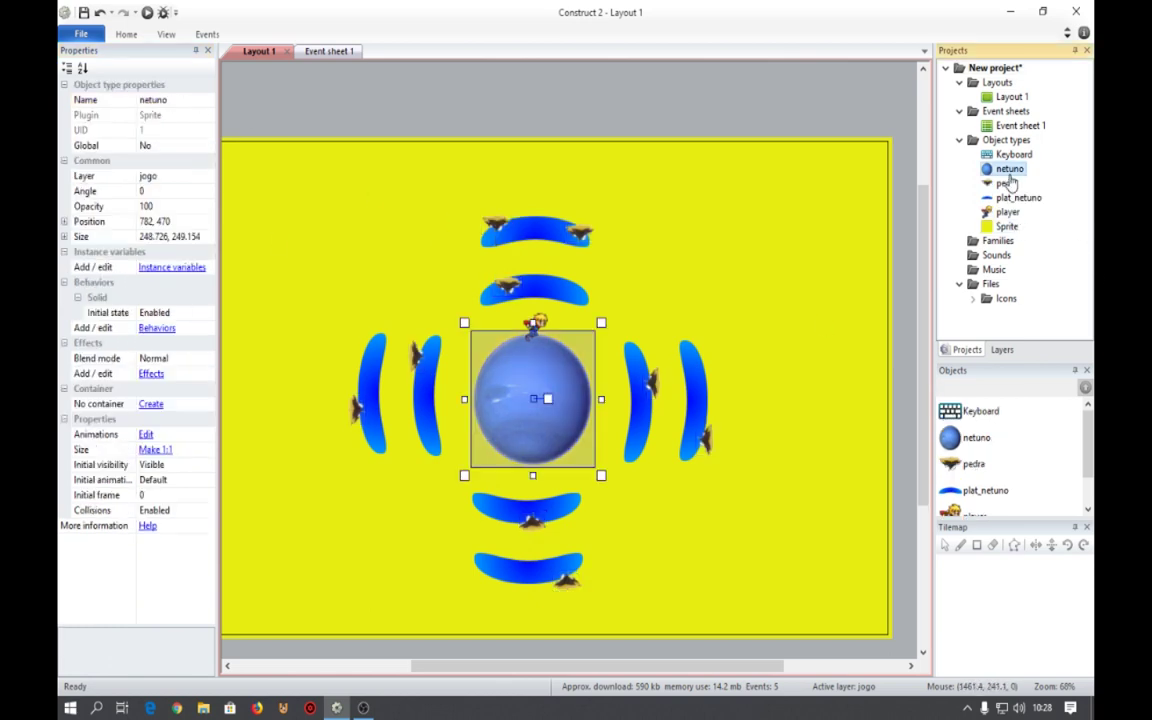
{"action": "left_click", "coordinate": [1007, 183]}
{"action": "left_click", "coordinate": [171, 287]}
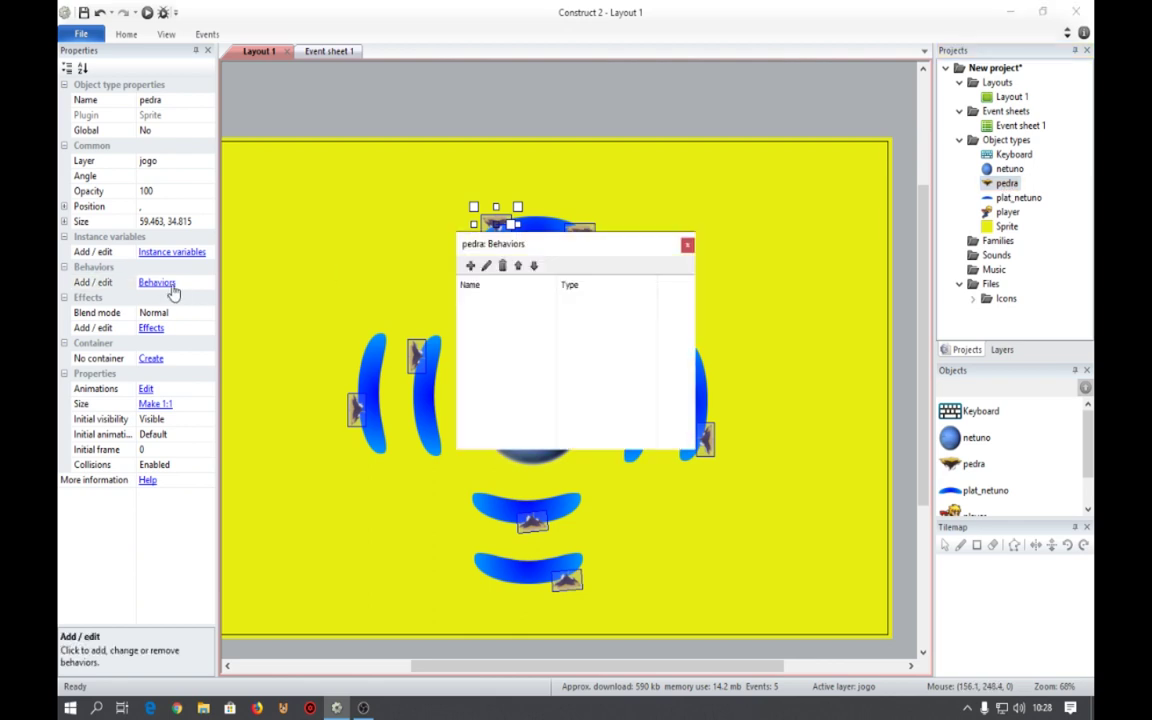
{"action": "left_click", "coordinate": [470, 265]}
{"action": "scroll", "coordinate": [515, 343], "scroll_direction": "down", "scroll_amount": 2}
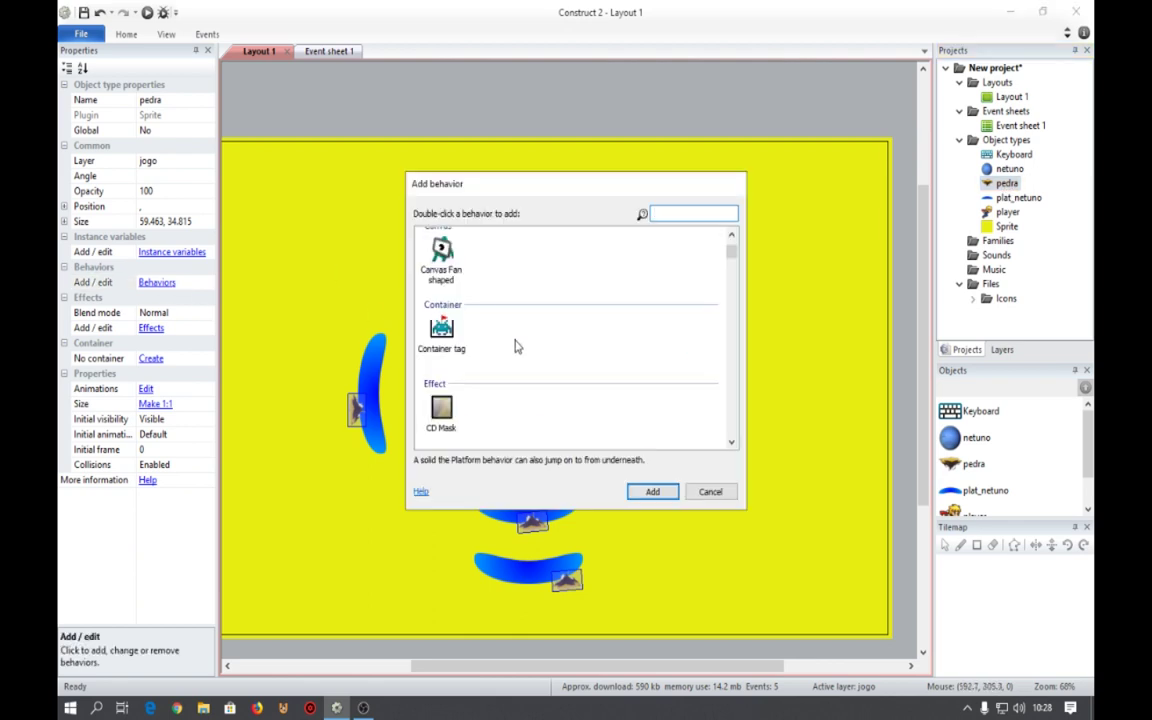
{"action": "scroll", "coordinate": [515, 346], "scroll_direction": "down", "scroll_amount": 5}
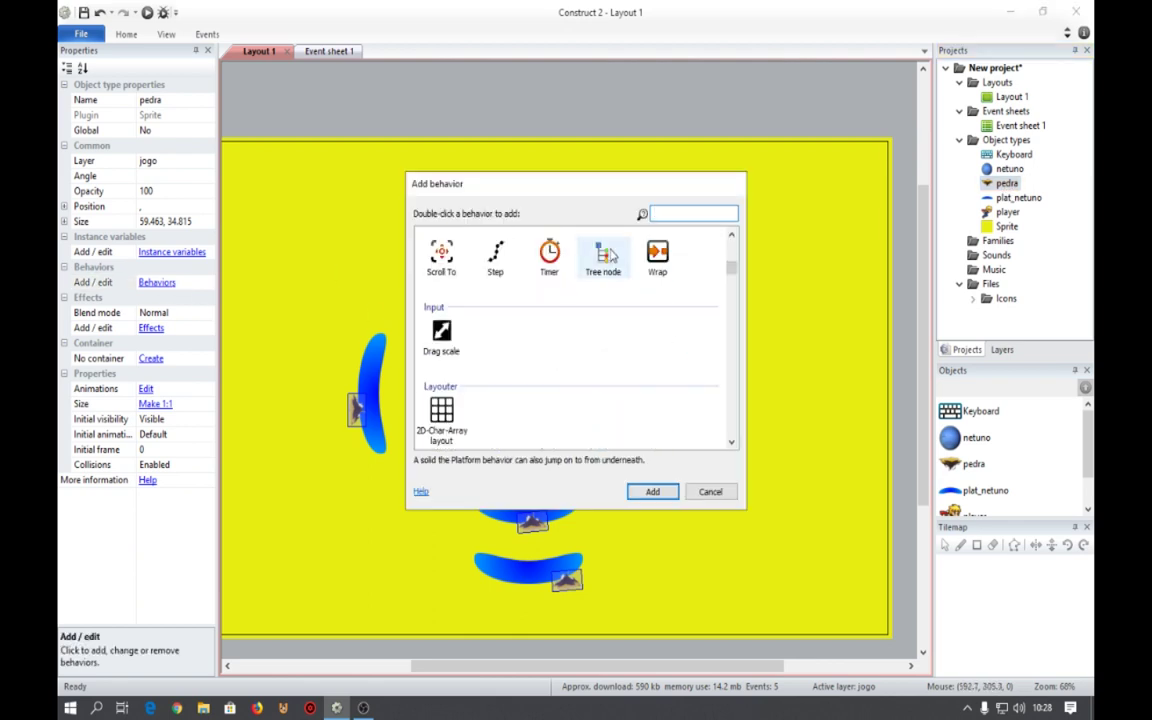
{"action": "scroll", "coordinate": [590, 328], "scroll_direction": "up", "scroll_amount": 3}
{"action": "double_click", "coordinate": [657, 372]}
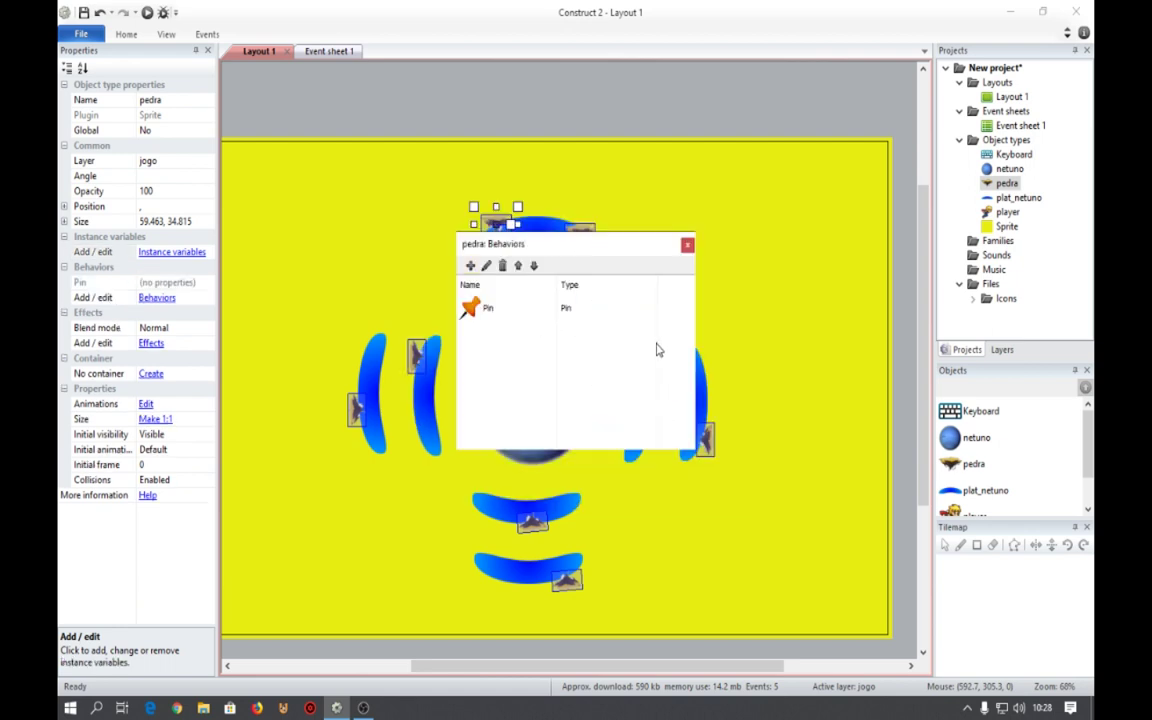
{"action": "left_click", "coordinate": [687, 246]}
Add an action to the On start of layout event that pins pedra to plat_netuno in Position & angle mode.
{"action": "left_click", "coordinate": [320, 51]}
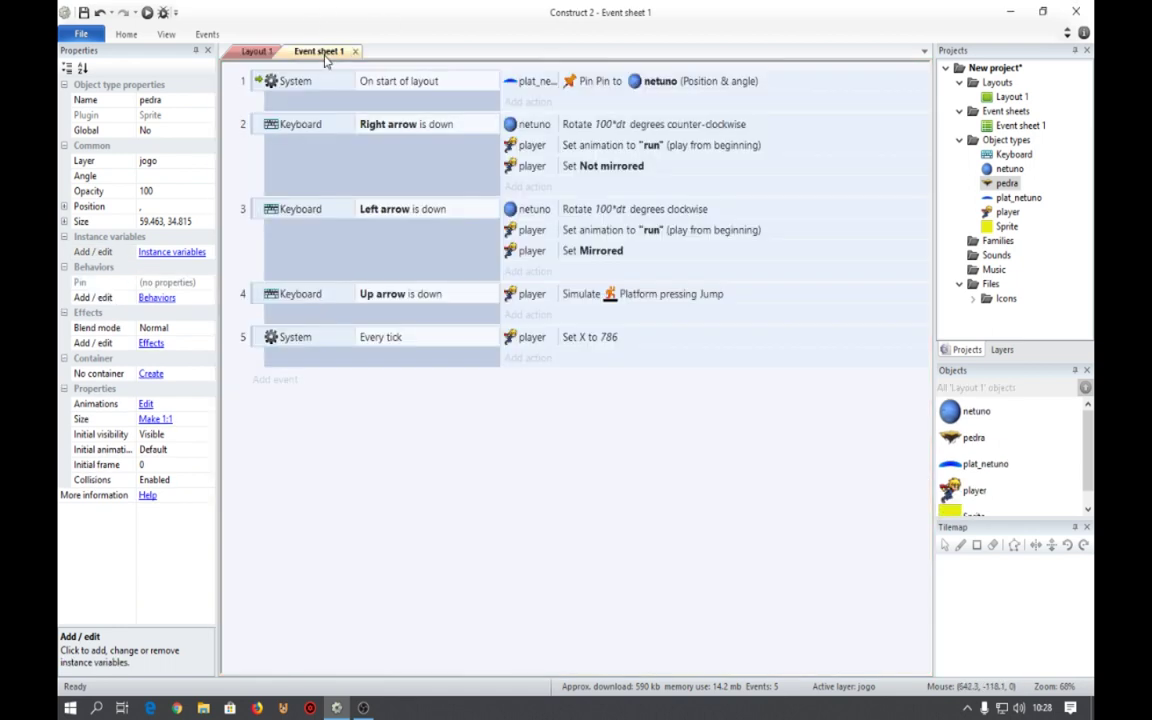
{"action": "left_click", "coordinate": [527, 103]}
{"action": "double_click", "coordinate": [707, 238]}
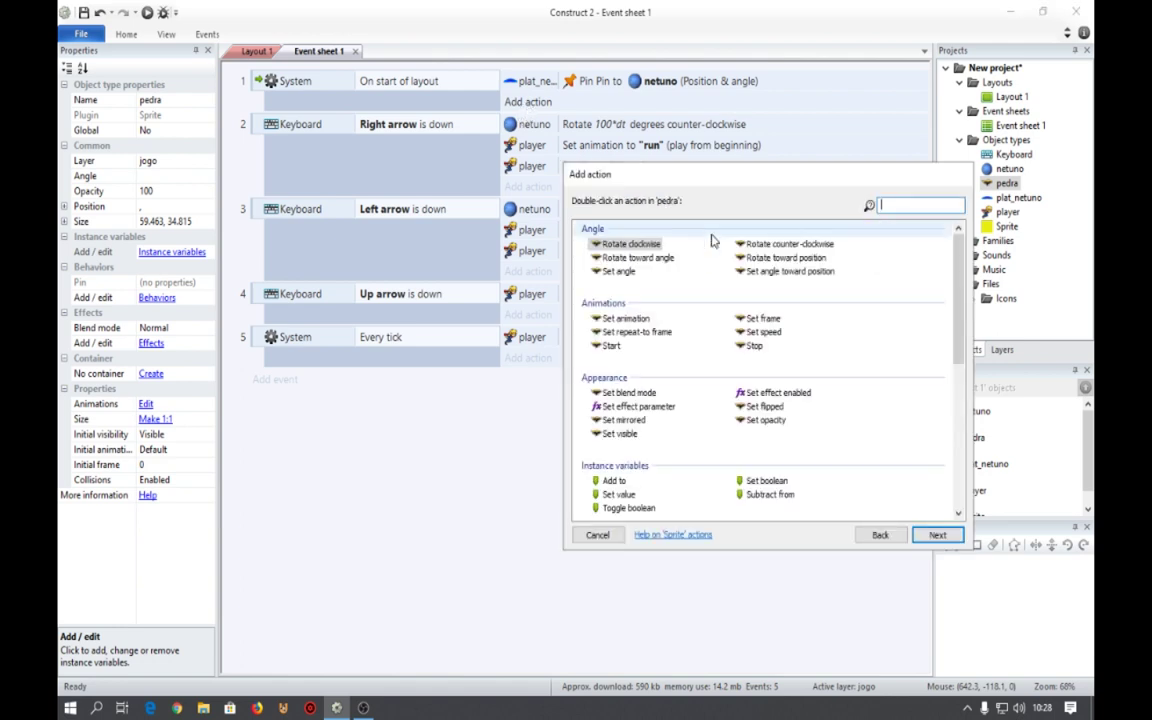
{"action": "scroll", "coordinate": [699, 370], "scroll_direction": "down", "scroll_amount": 2}
{"action": "scroll", "coordinate": [699, 370], "scroll_direction": "down", "scroll_amount": 3}
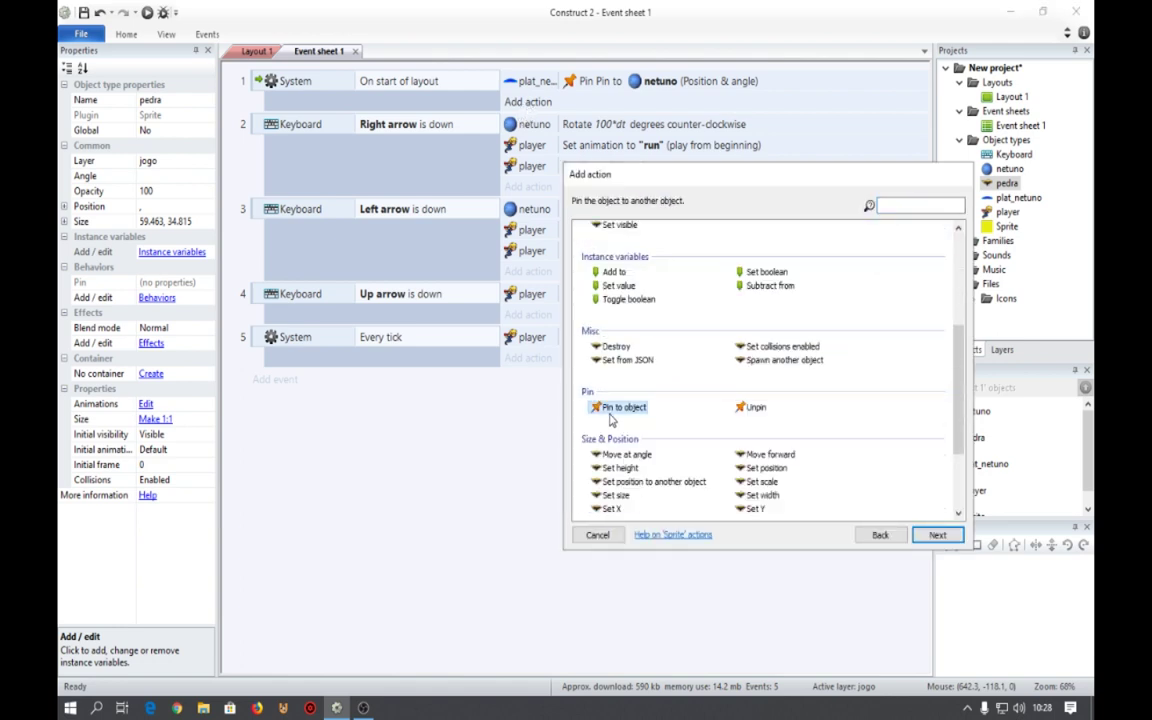
{"action": "double_click", "coordinate": [600, 478]}
{"action": "left_click", "coordinate": [670, 356]}
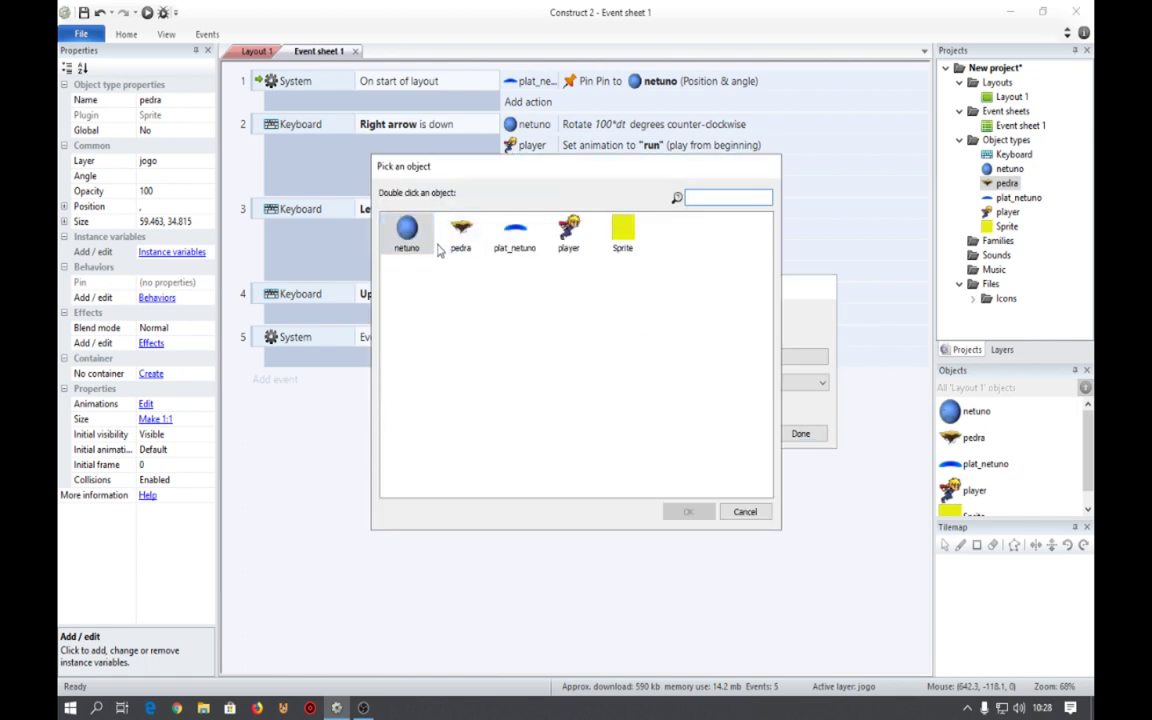
{"action": "double_click", "coordinate": [514, 237]}
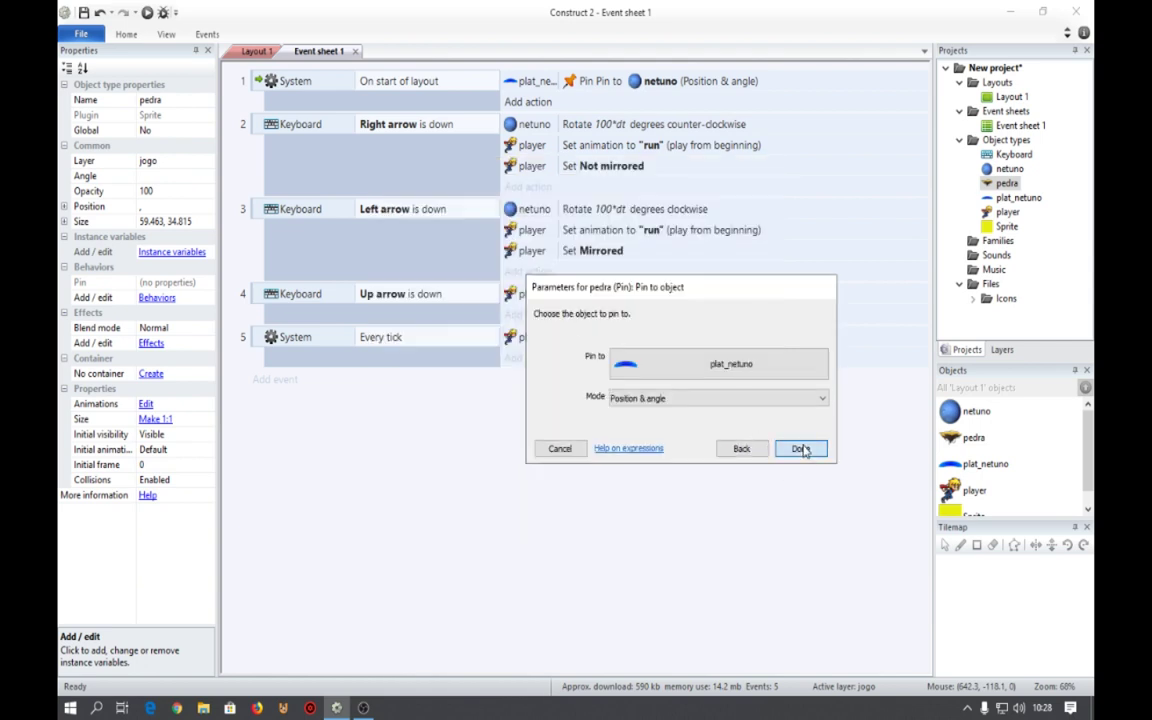
{"action": "left_click", "coordinate": [801, 448]}
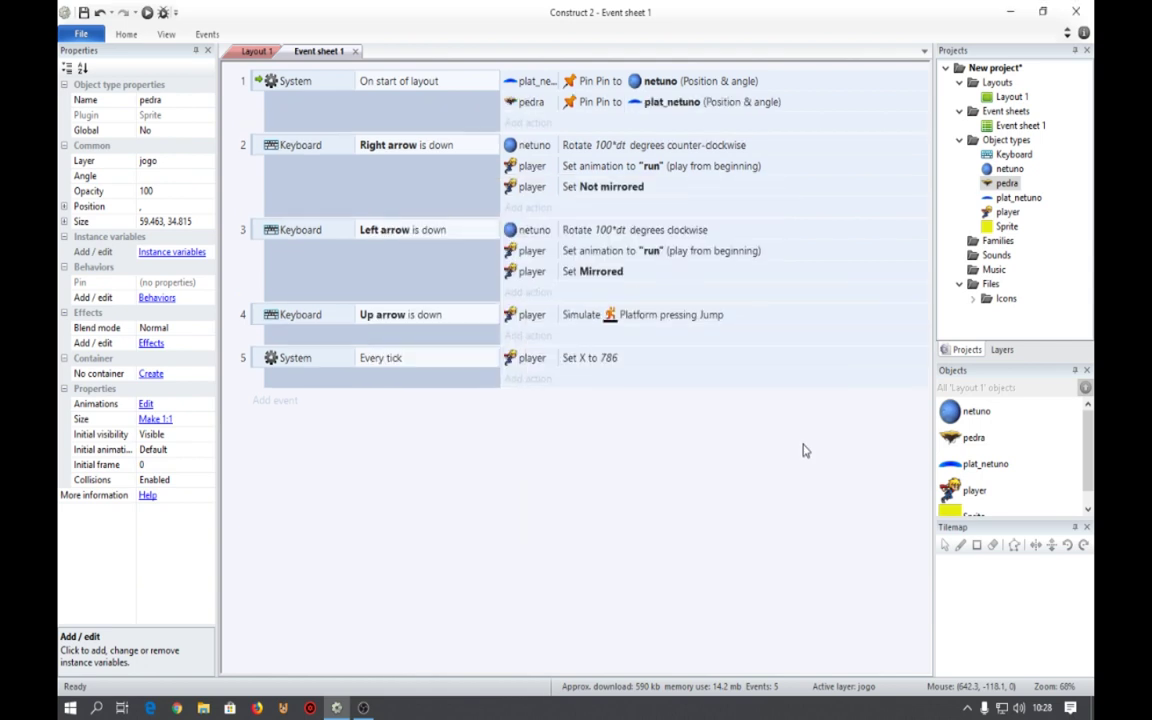
Preview the game to check how the rocks move with the rotating platforms, and close the preview.
{"action": "left_click", "coordinate": [150, 14]}
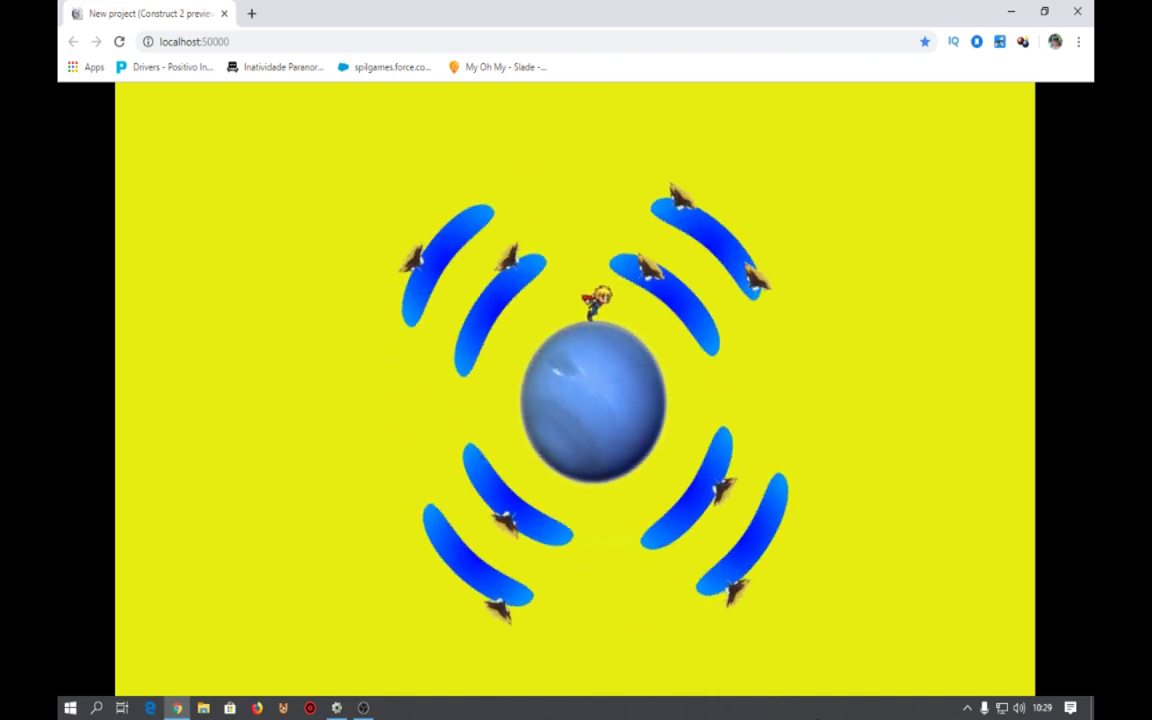
{"action": "left_click", "coordinate": [1074, 14]}
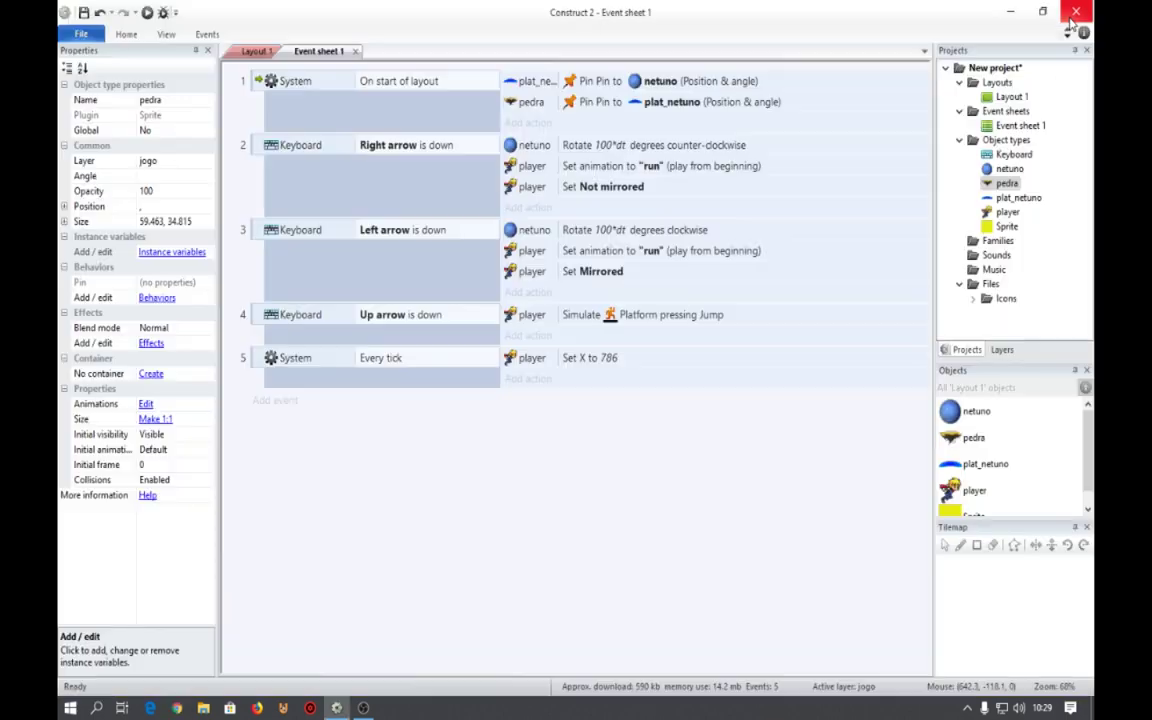
Insert a new Sprite object in Layout 1 and place it over the planet.
{"action": "left_click", "coordinate": [251, 55]}
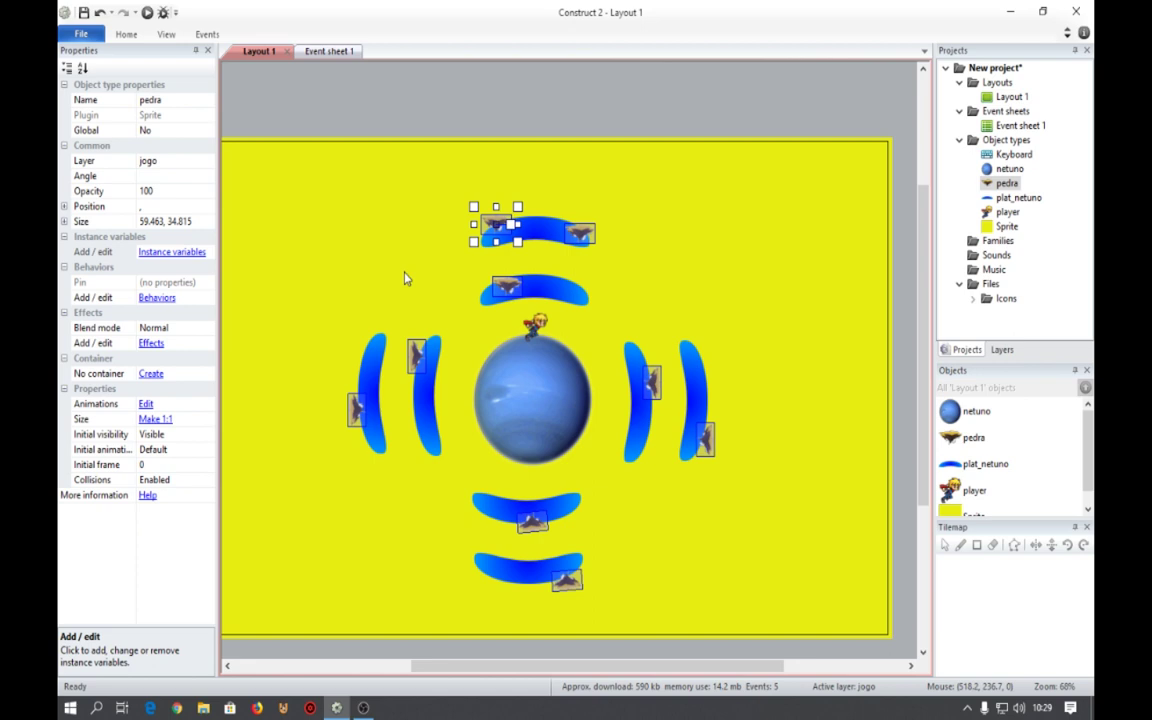
{"action": "left_click", "coordinate": [659, 110]}
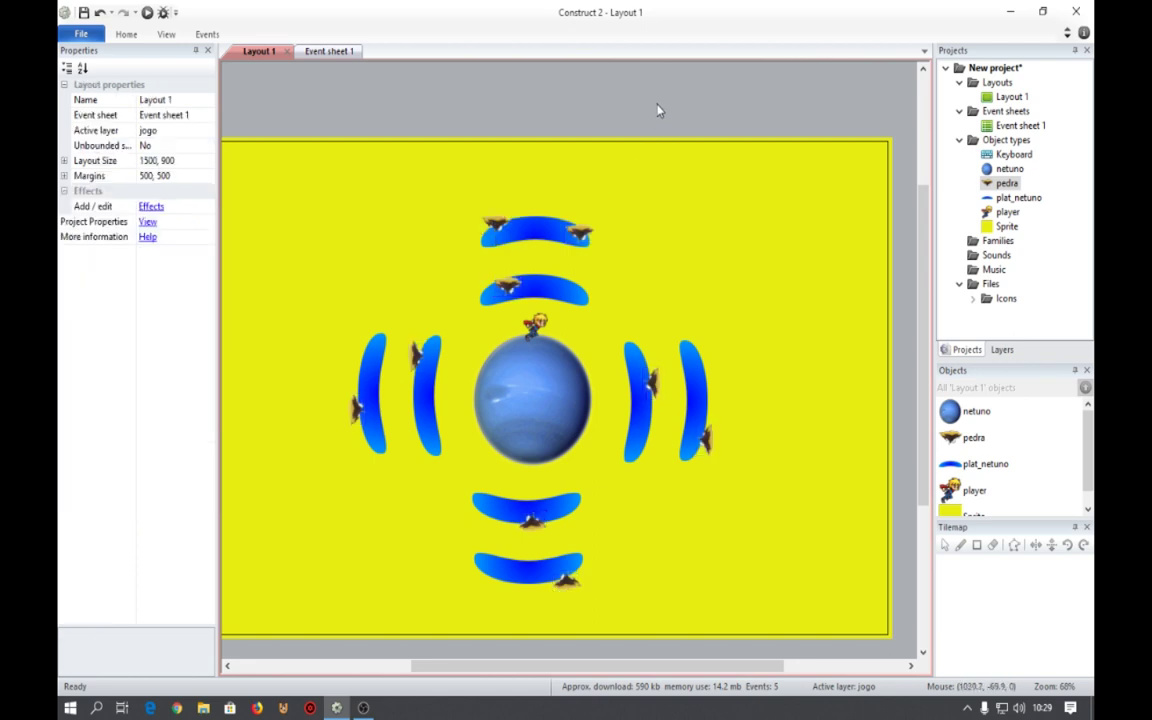
{"action": "double_click", "coordinate": [659, 110]}
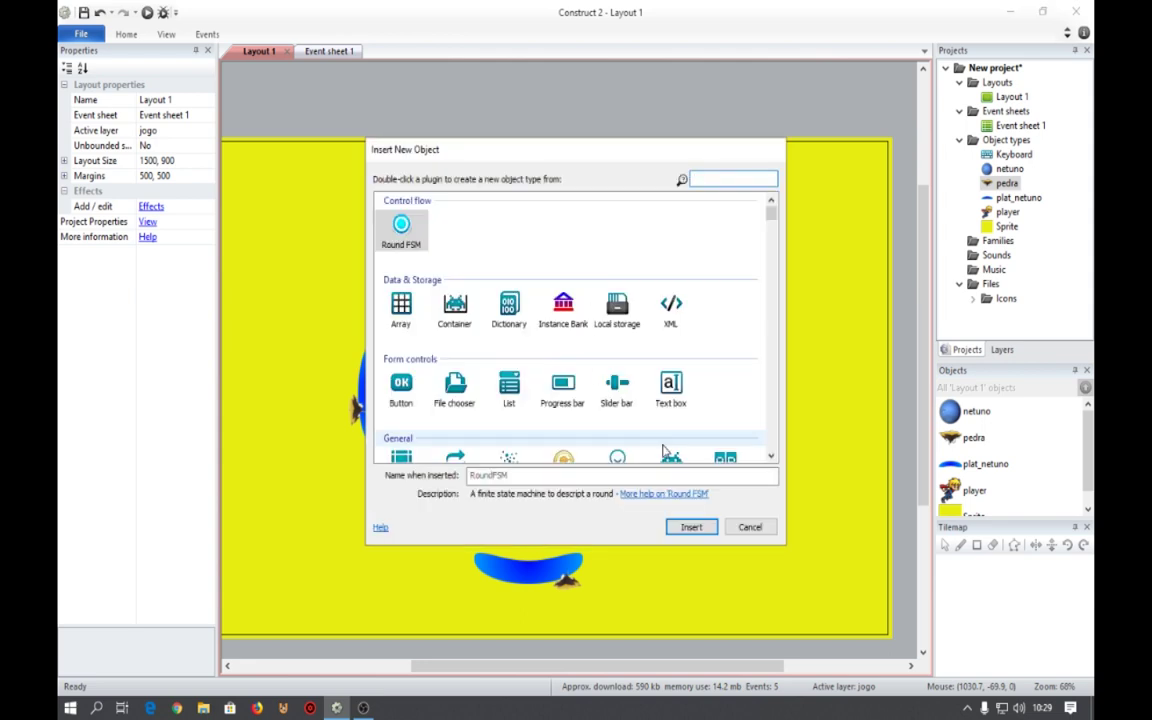
{"action": "scroll", "coordinate": [600, 400], "scroll_direction": "down", "scroll_amount": 2}
{"action": "double_click", "coordinate": [673, 390]}
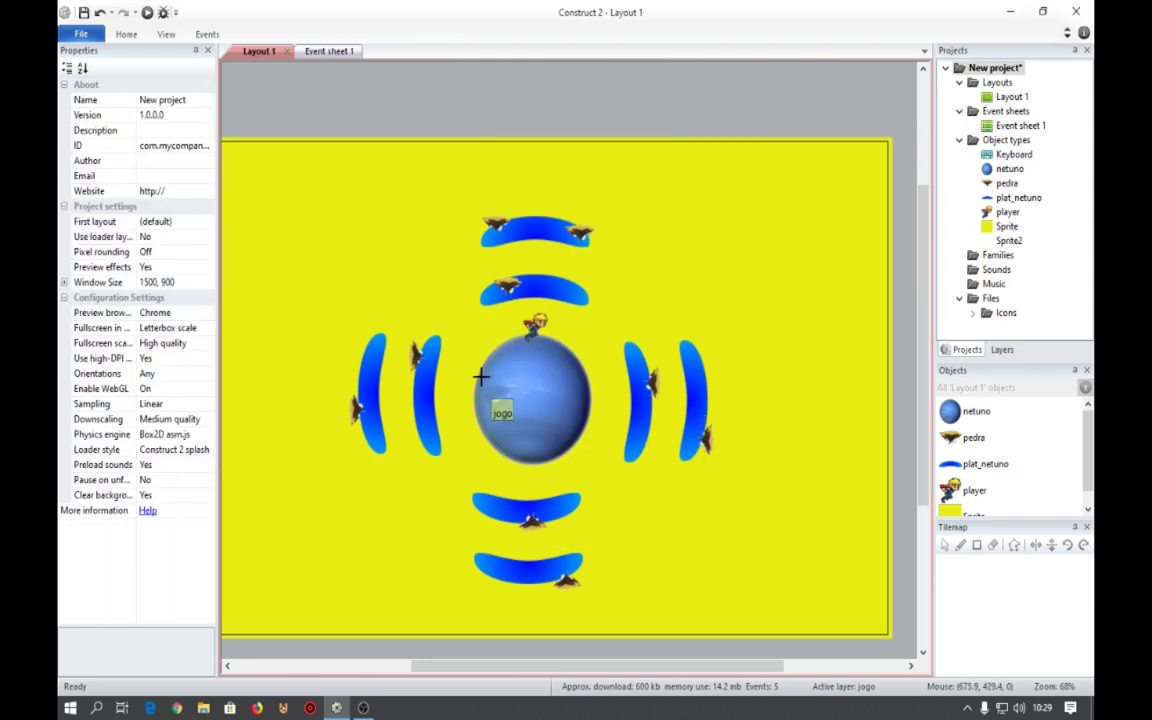
{"action": "left_click", "coordinate": [526, 398]}
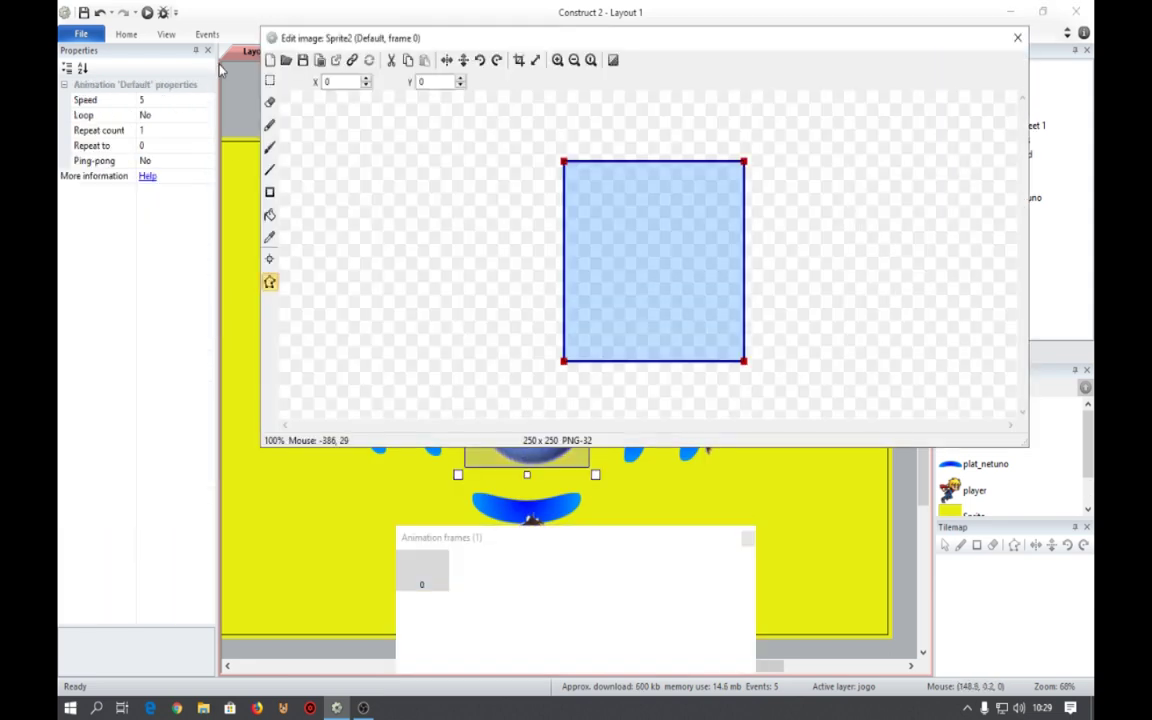
{"action": "left_click", "coordinate": [286, 60]}
{"action": "scroll", "coordinate": [620, 256], "scroll_direction": "down", "scroll_amount": 5}
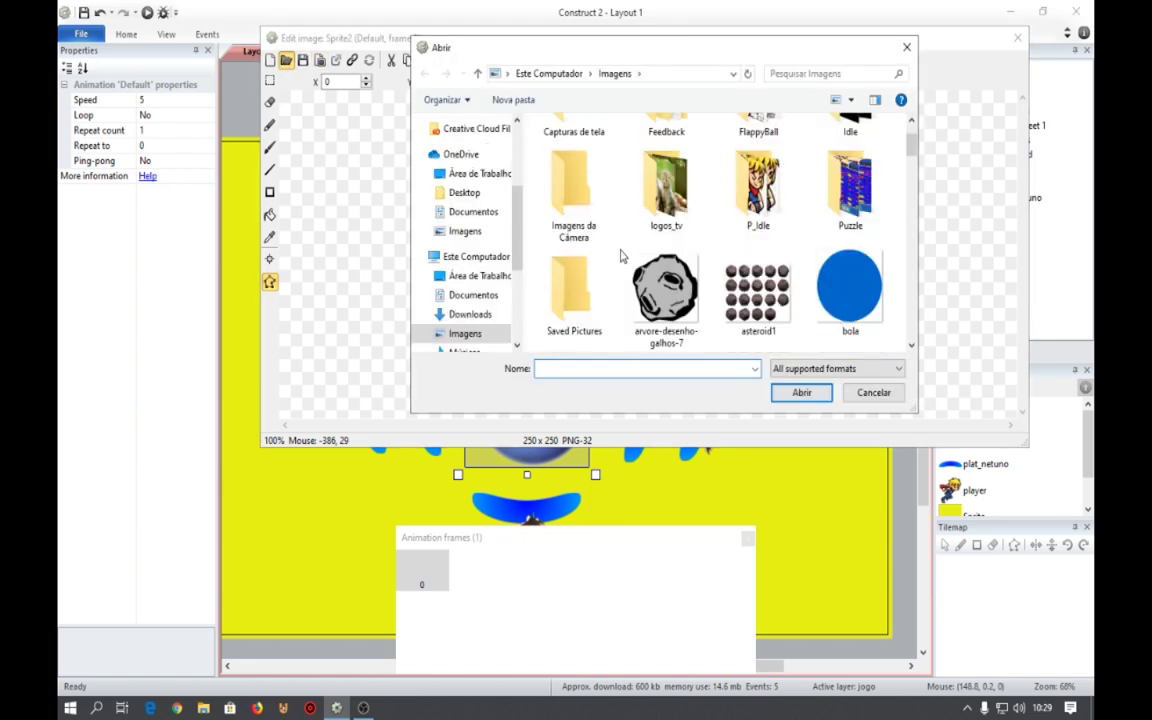
{"action": "scroll", "coordinate": [620, 256], "scroll_direction": "down", "scroll_amount": 8}
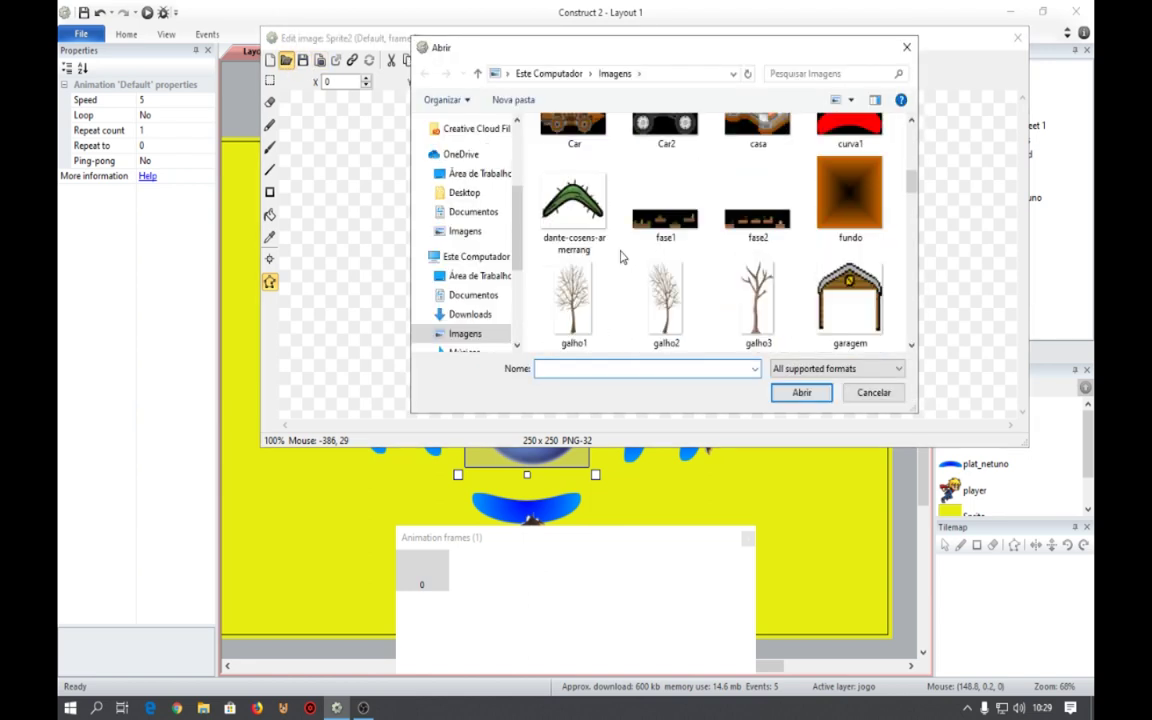
{"action": "scroll", "coordinate": [620, 258], "scroll_direction": "down", "scroll_amount": 10}
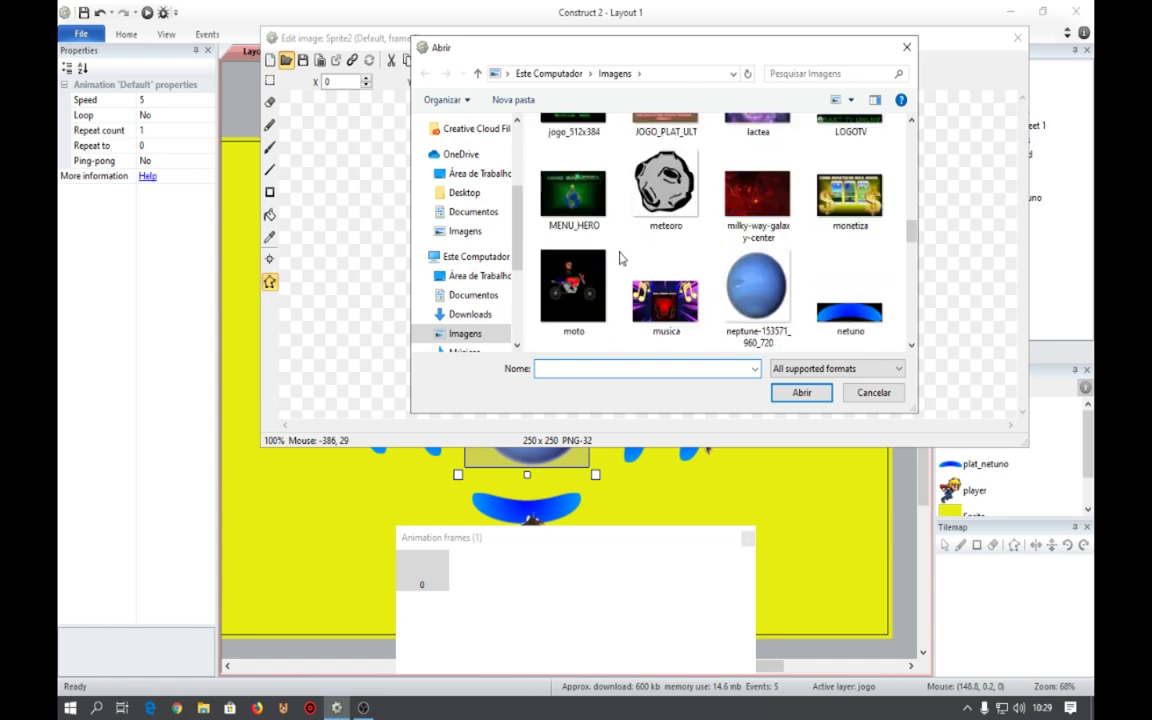
{"action": "scroll", "coordinate": [622, 258], "scroll_direction": "down", "scroll_amount": 10}
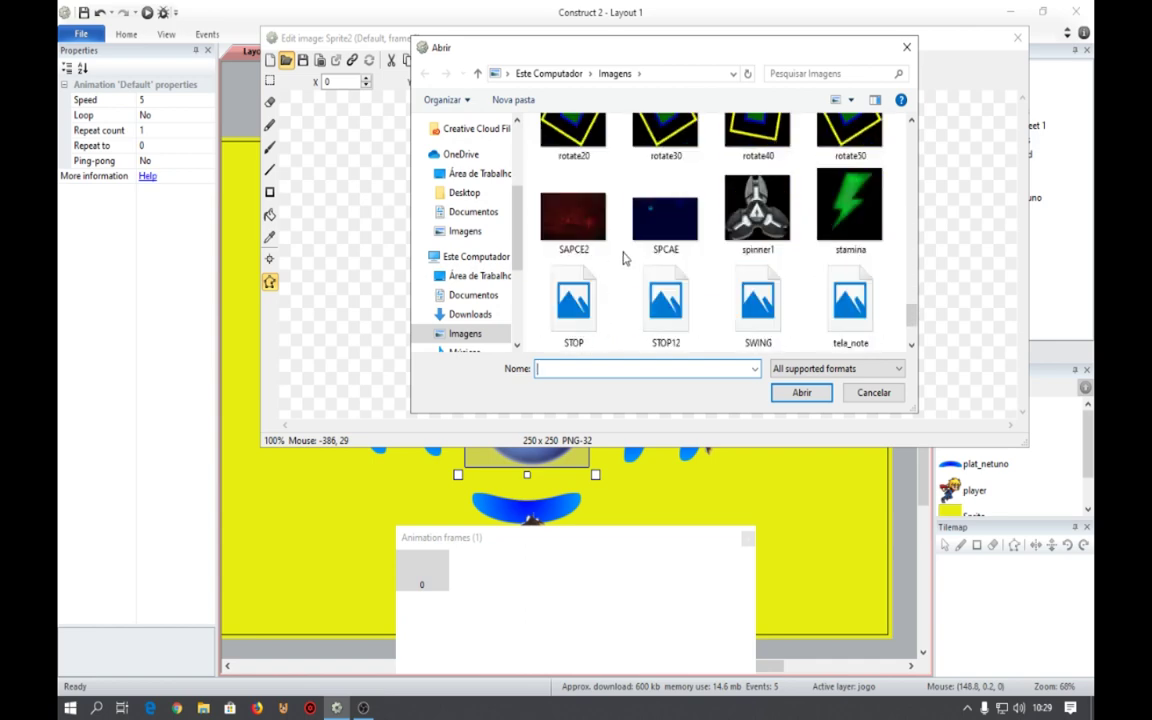
{"action": "left_click", "coordinate": [853, 392]}
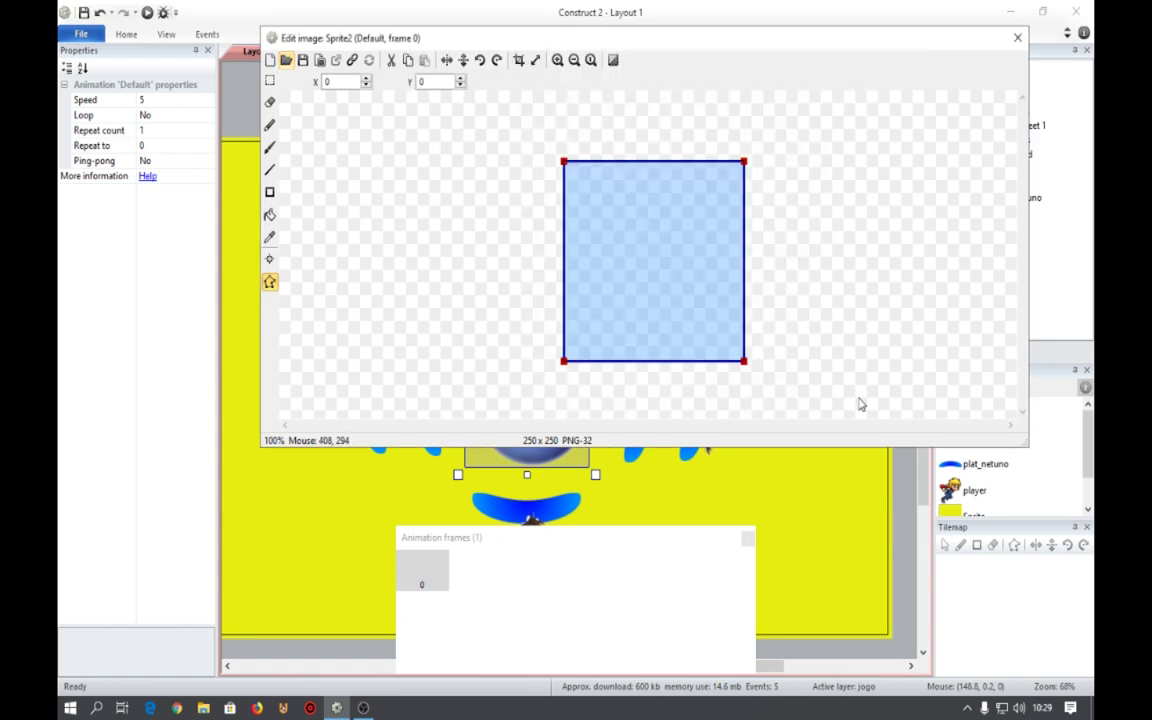
Paint a solid yellow circle in the centre of the new sprite's image with the Brush at size 240 and hardness 240.
{"action": "left_click", "coordinate": [270, 147]}
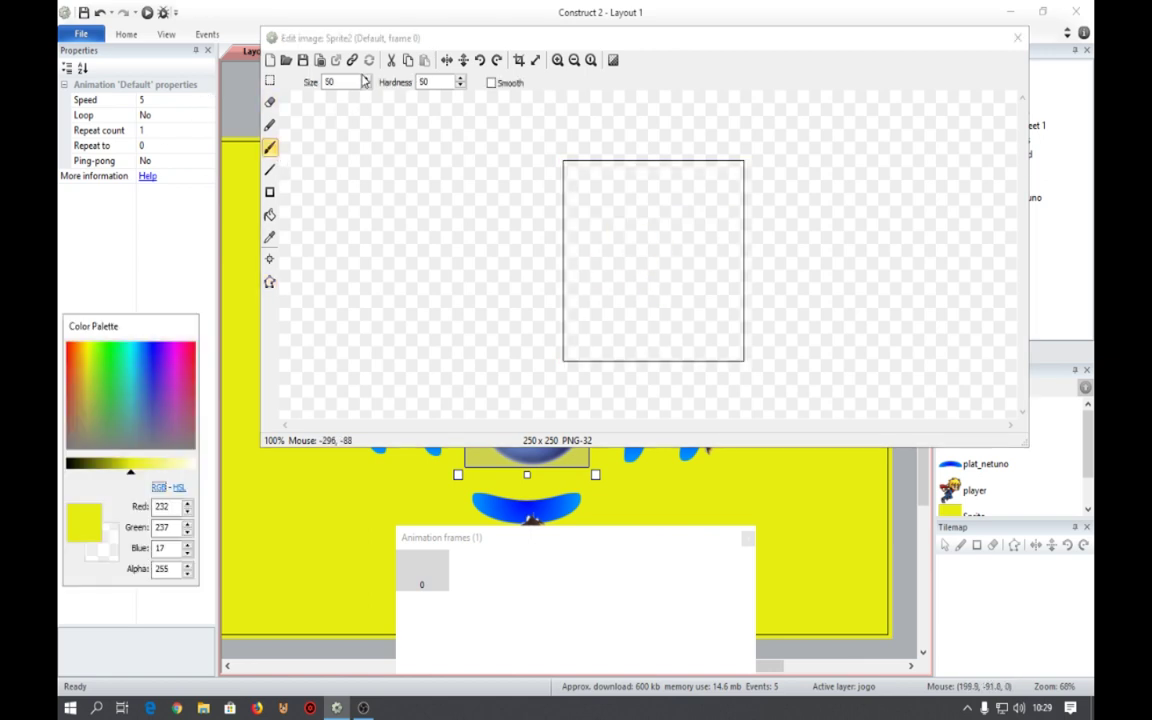
{"action": "left_click", "coordinate": [366, 83]}
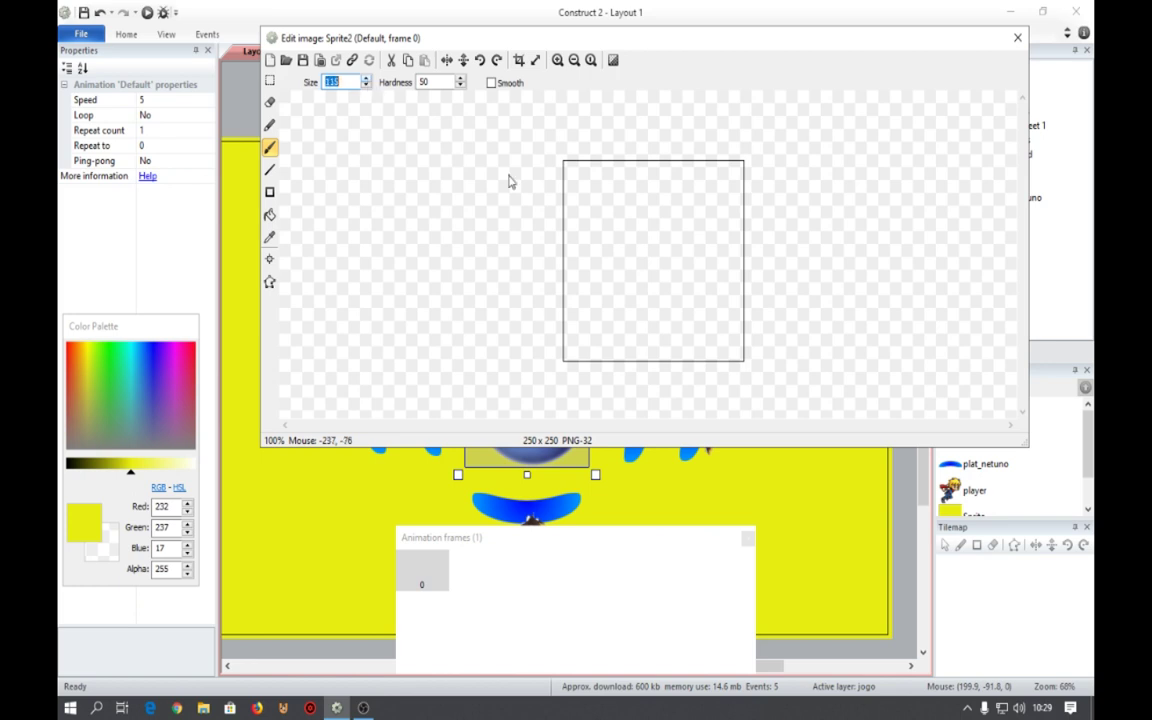
{"action": "double_click", "coordinate": [357, 83]}
{"action": "double_click", "coordinate": [440, 83]}
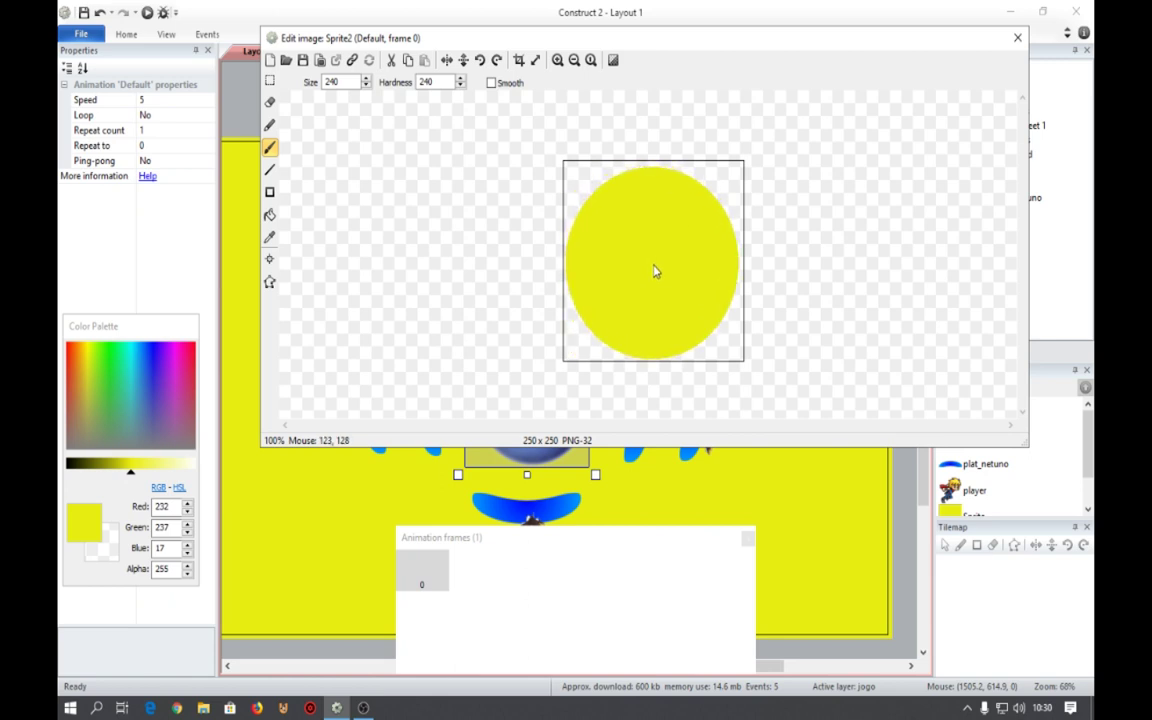
Fill the painted circle with near-black (red 9, green 10, blue 1).
{"action": "left_click", "coordinate": [69, 470]}
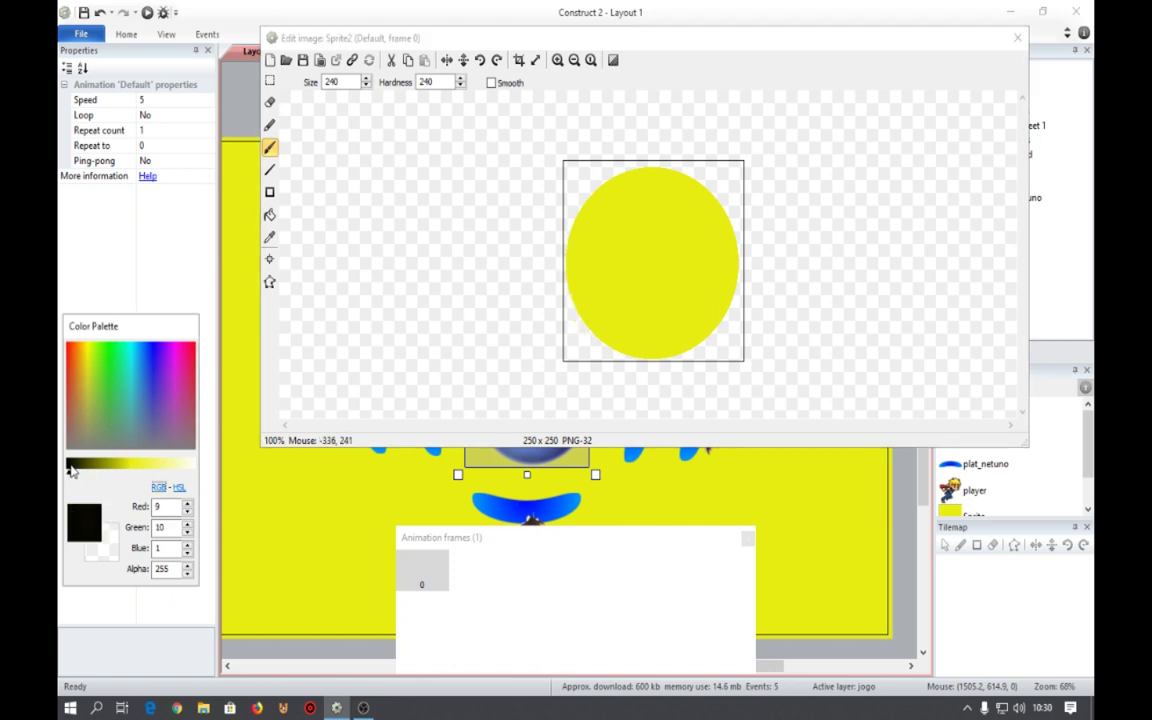
{"action": "left_click", "coordinate": [269, 215]}
{"action": "left_click", "coordinate": [655, 265]}
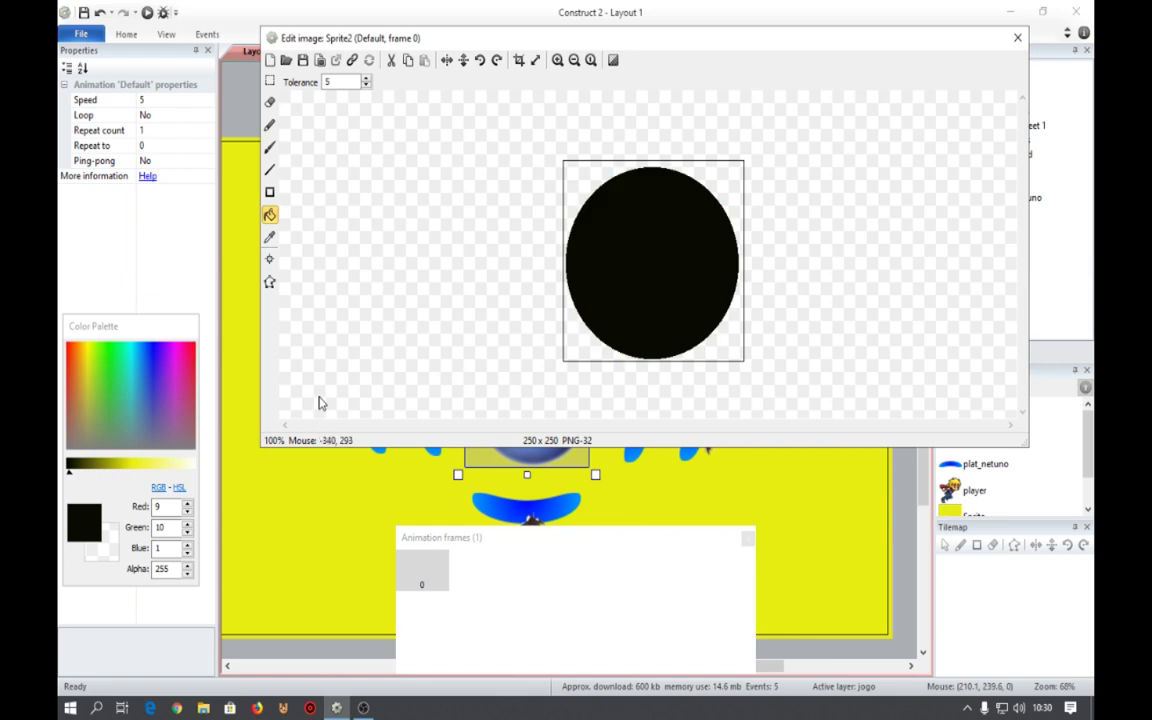
Hollow the black circle into a thin ring using an alpha 0 brush with size and hardness 235, and close the image editor.
{"action": "left_click", "coordinate": [117, 569]}
{"action": "type", "text": "0"}
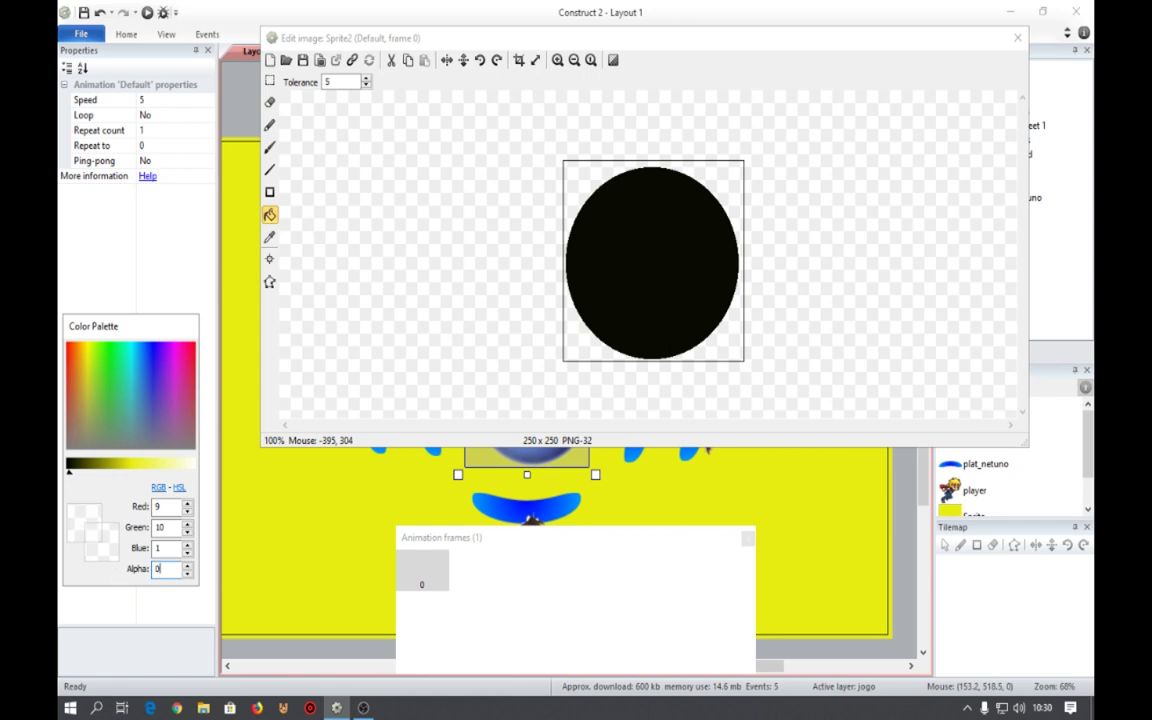
{"action": "left_click", "coordinate": [271, 147]}
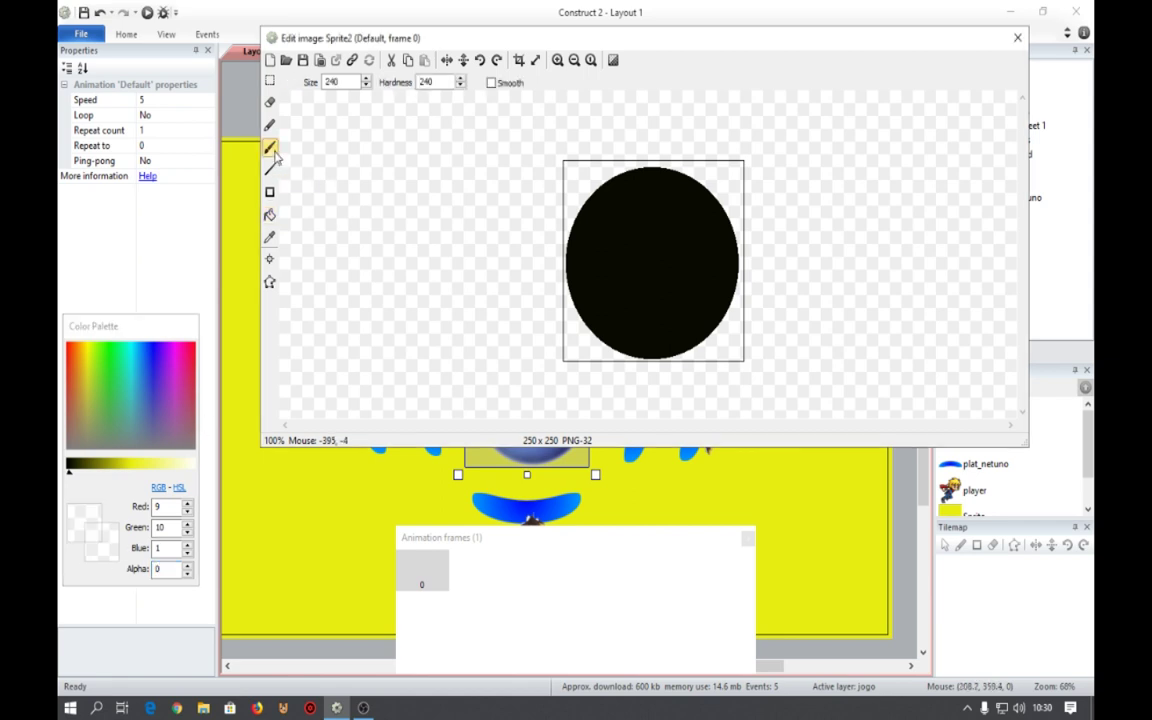
{"action": "left_click_drag", "start_coordinate": [347, 85], "coordinate": [322, 82]}
{"action": "type", "text": "235"}
{"action": "key", "text": "Tab"}
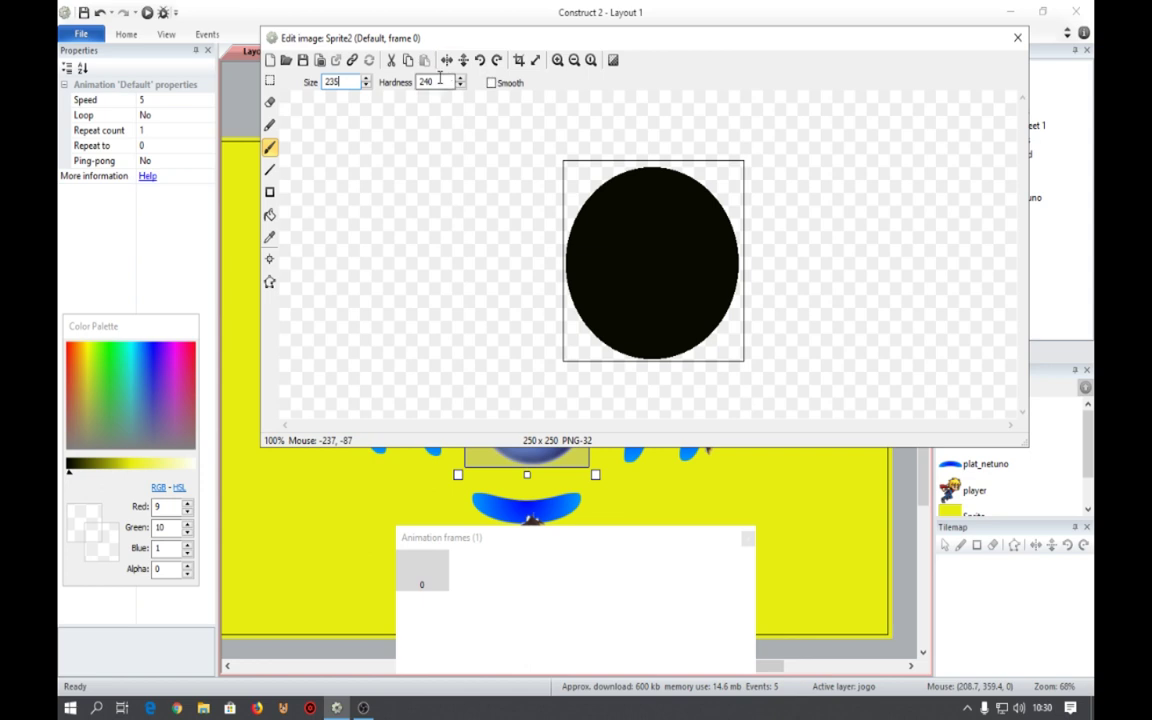
{"action": "type", "text": "235"}
{"action": "left_click_drag", "start_coordinate": [560, 175], "coordinate": [654, 272]}
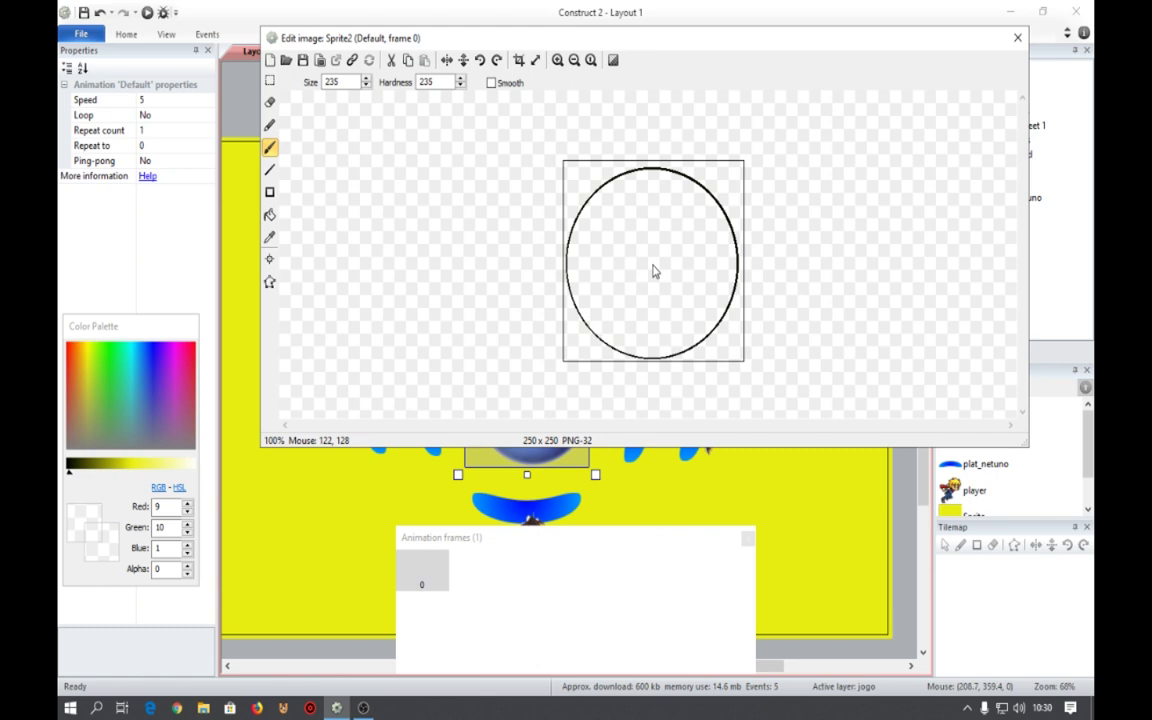
{"action": "mouse_move", "coordinate": [653, 271]}
{"action": "left_mouse_down"}
{"action": "mouse_move", "coordinate": [841, 260]}
{"action": "mouse_move", "coordinate": [1005, 71]}
{"action": "left_mouse_up"}
{"action": "left_click", "coordinate": [1017, 37]}
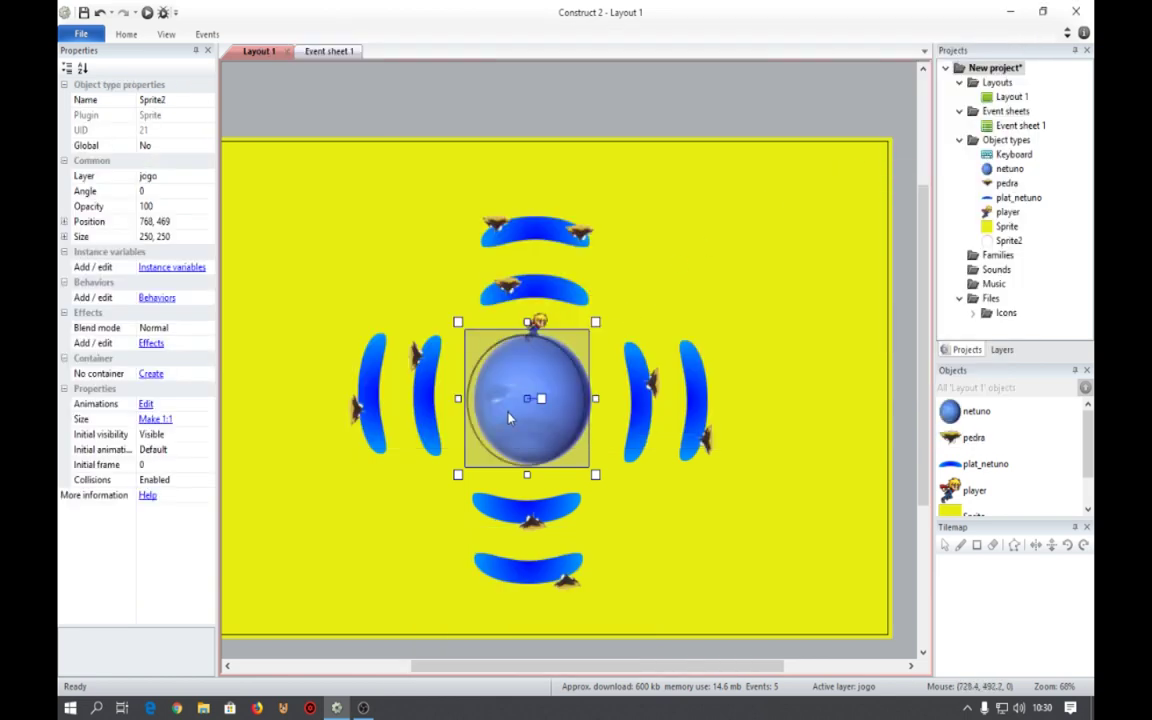
Centre the ring sprite on the planet and enlarge it proportionally to about 268 x 268 so it surrounds the planet.
{"action": "left_click_drag", "start_coordinate": [508, 418], "coordinate": [515, 419]}
{"action": "scroll", "coordinate": [515, 420], "scroll_direction": "up", "scroll_amount": 4, "text": "ctrl"}
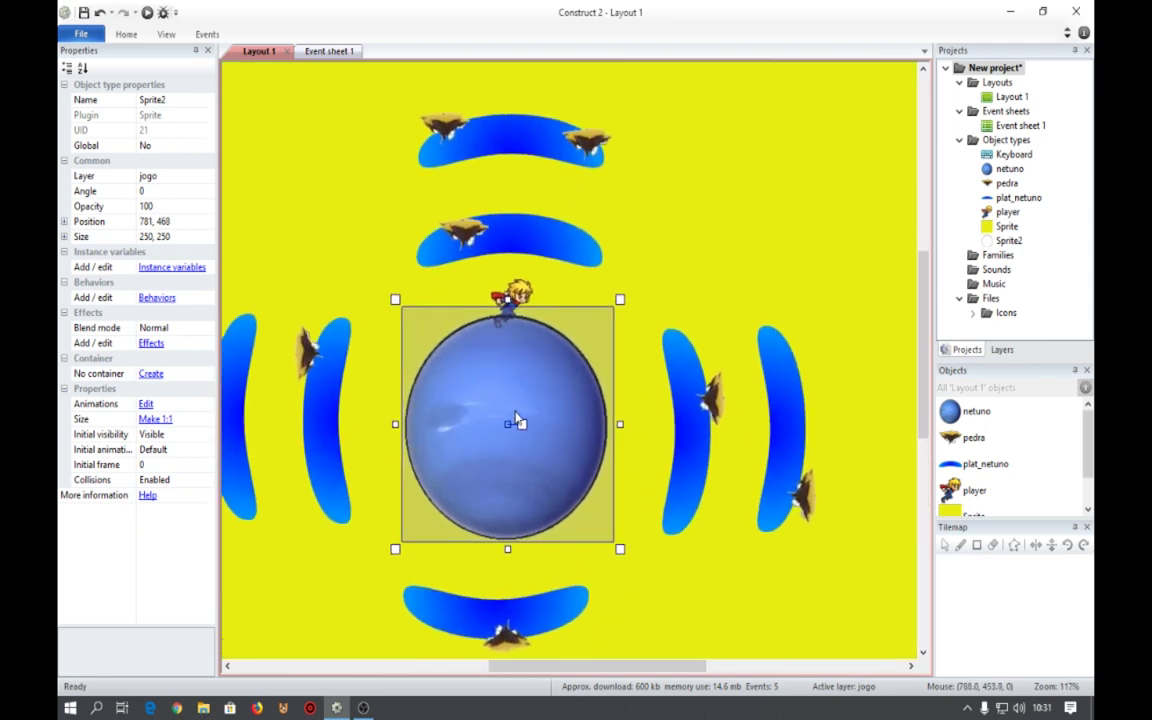
{"action": "key", "text": "Up"}
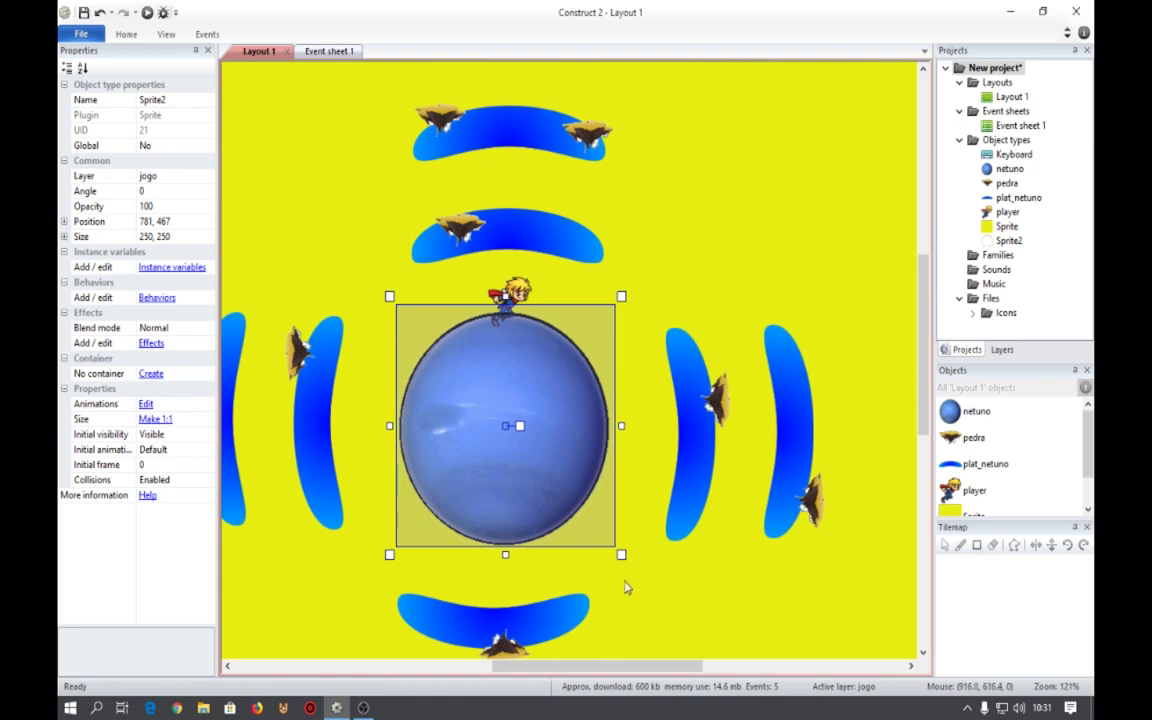
{"action": "left_click_drag", "start_coordinate": [621, 554], "coordinate": [638, 569]}
{"action": "left_click_drag", "start_coordinate": [589, 494], "coordinate": [573, 483]}
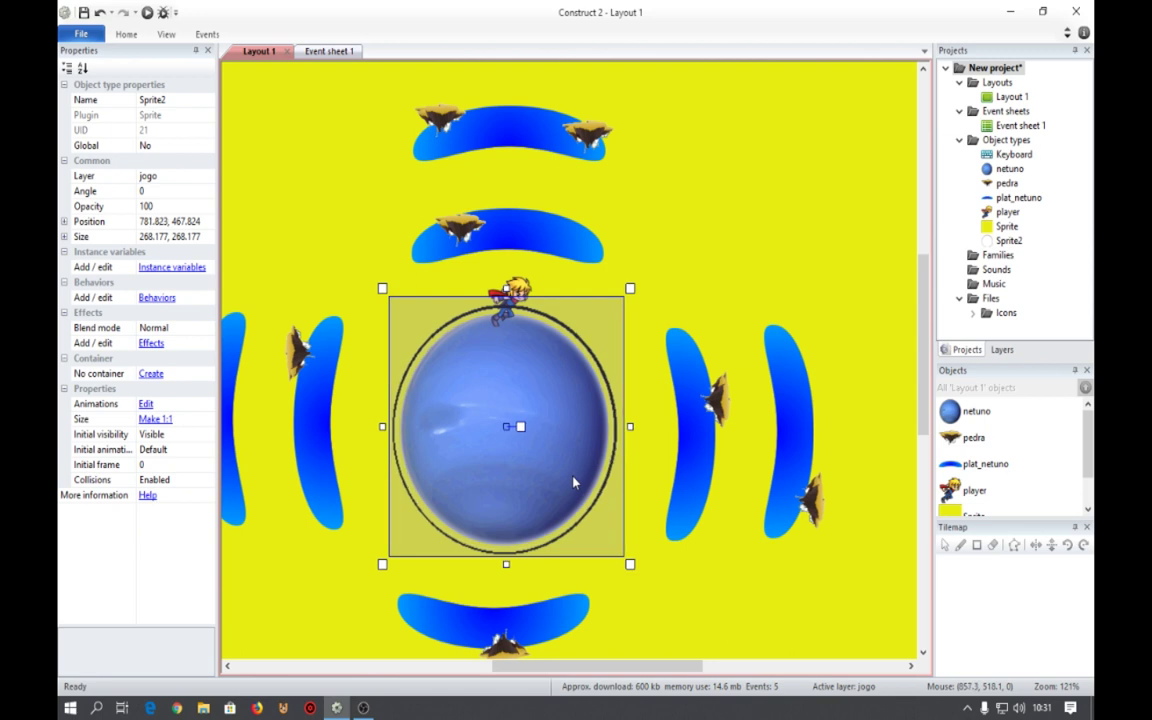
{"action": "scroll", "coordinate": [575, 483], "scroll_direction": "down", "scroll_amount": 4, "text": "ctrl"}
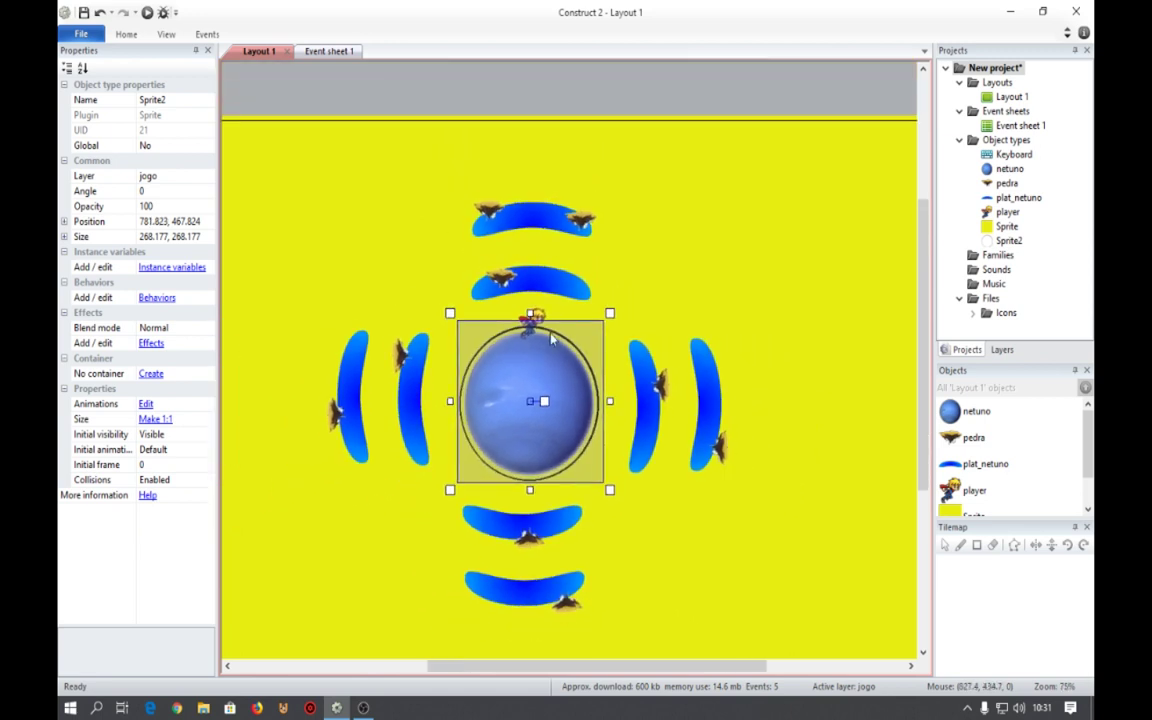
{"action": "left_click", "coordinate": [583, 108]}
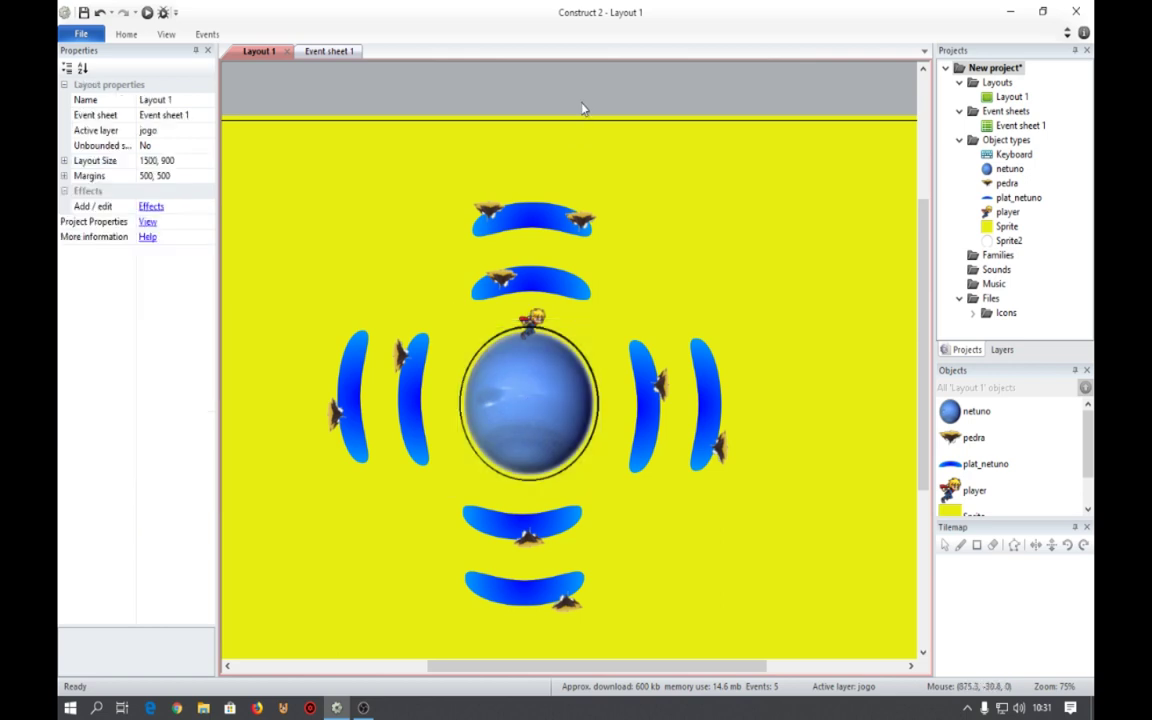
Rename the ring sprite as circulo.
{"action": "left_click", "coordinate": [495, 440]}
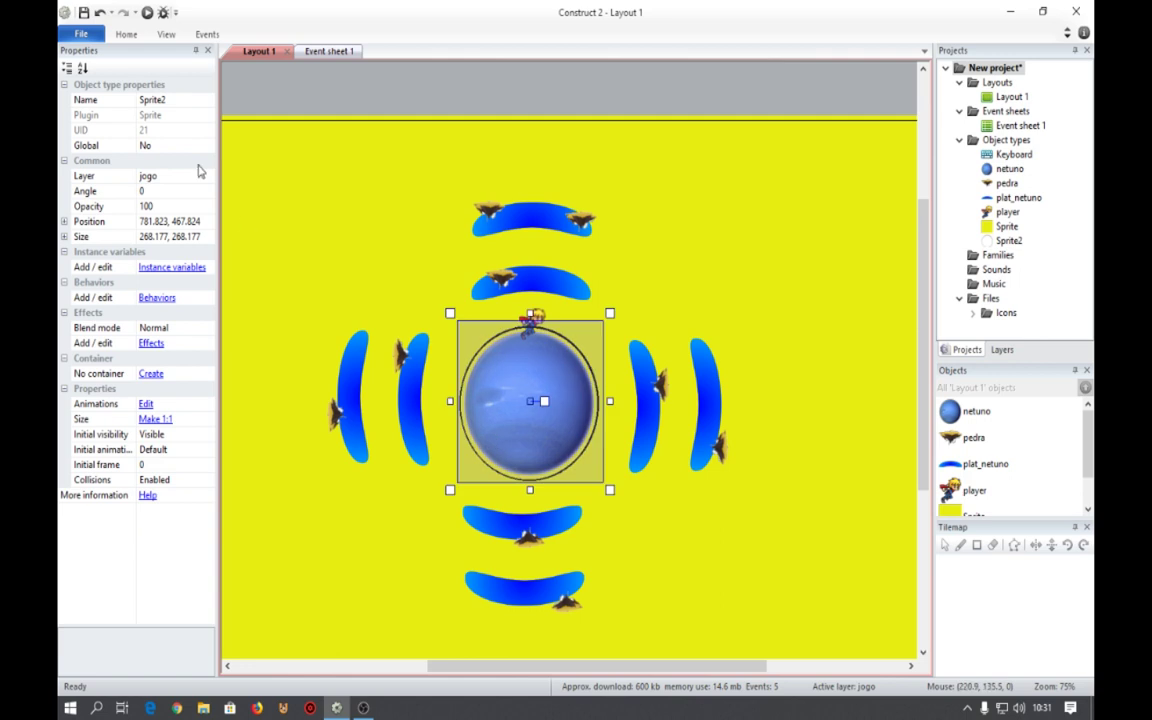
{"action": "left_click", "coordinate": [167, 99]}
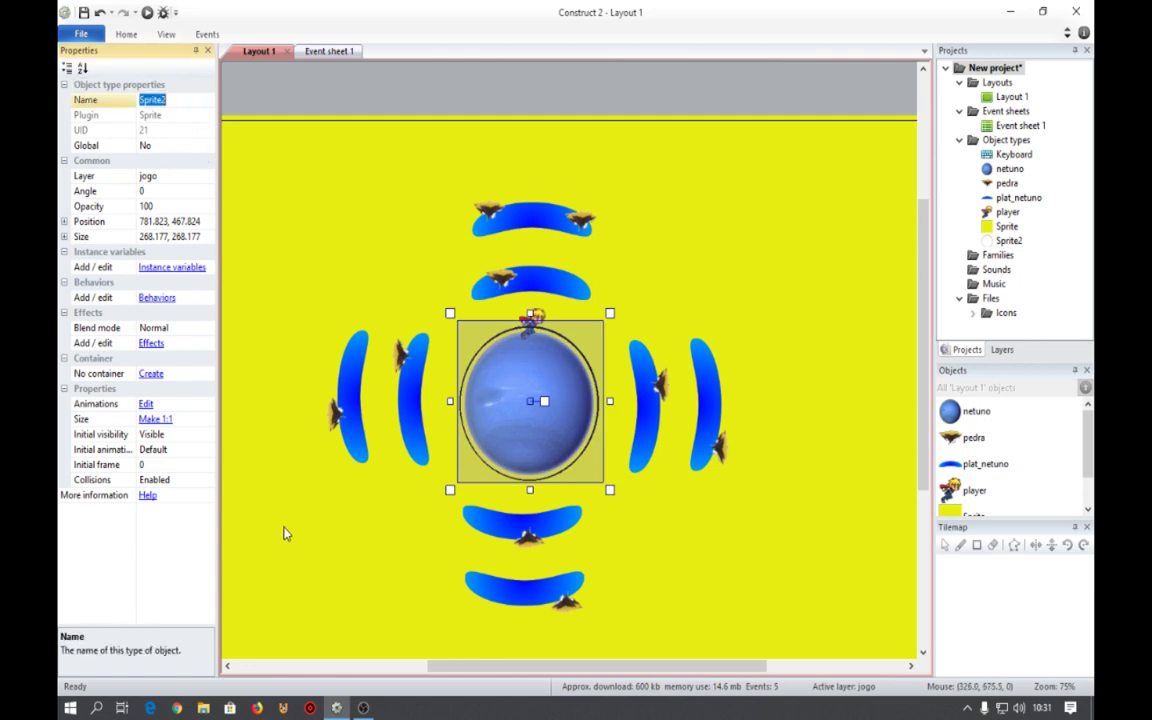
{"action": "type", "text": "circulo"}
{"action": "key", "text": "Return"}
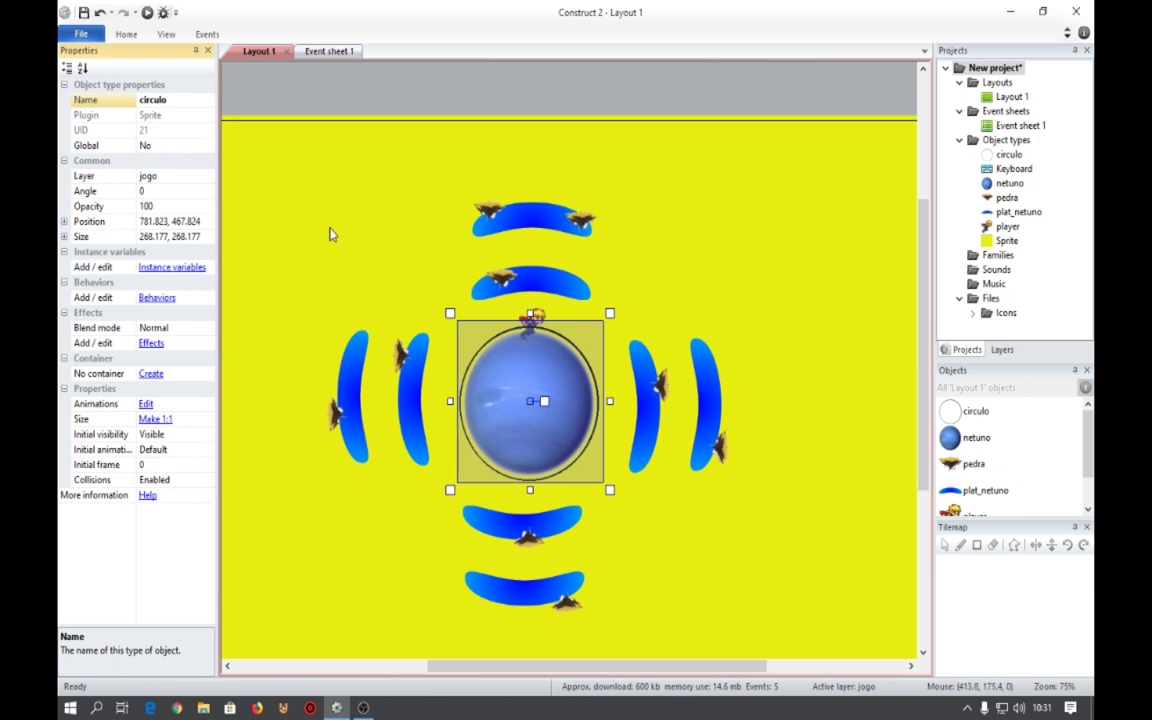
{"action": "left_click", "coordinate": [514, 84]}
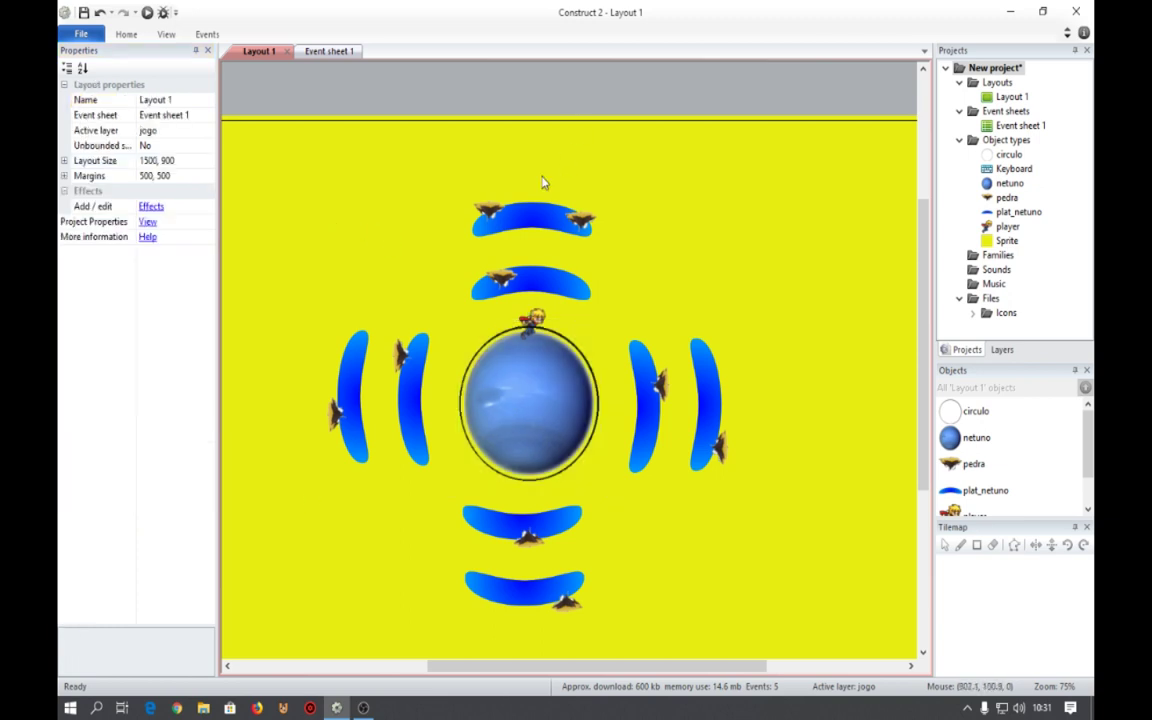
Insert another Sprite object and place it above the platforms, just beyond the layout's upper edge.
{"action": "double_click", "coordinate": [515, 78]}
{"action": "scroll", "coordinate": [722, 332], "scroll_direction": "down", "scroll_amount": 3}
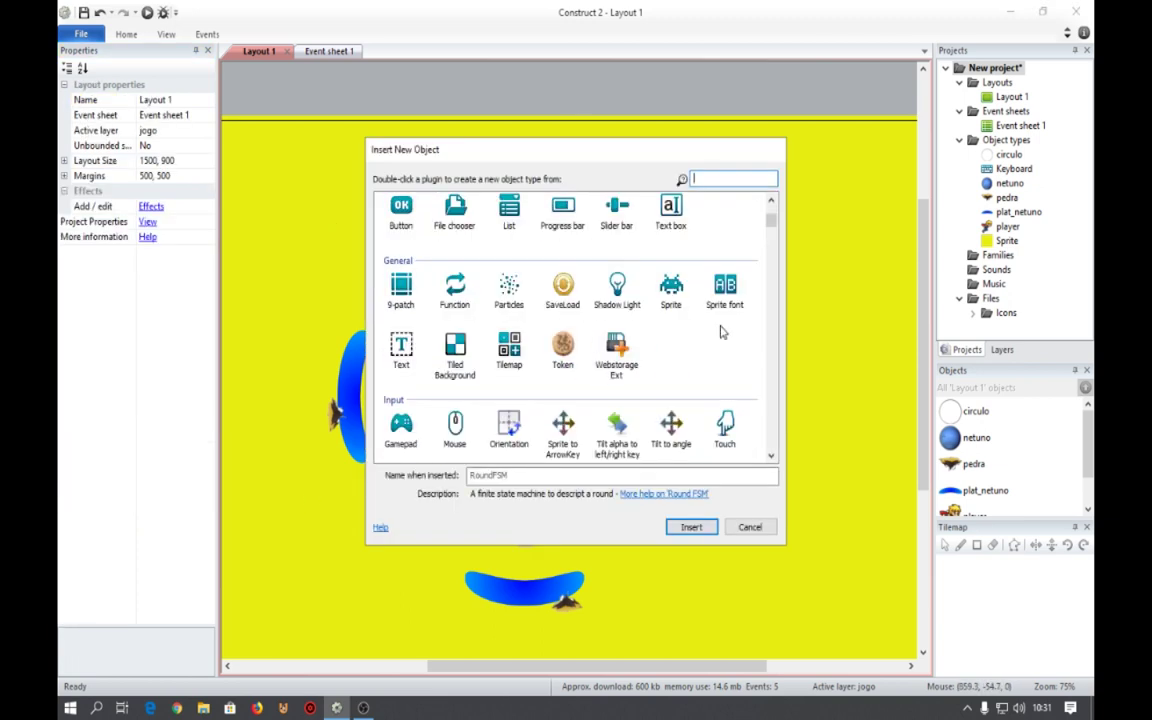
{"action": "double_click", "coordinate": [670, 287]}
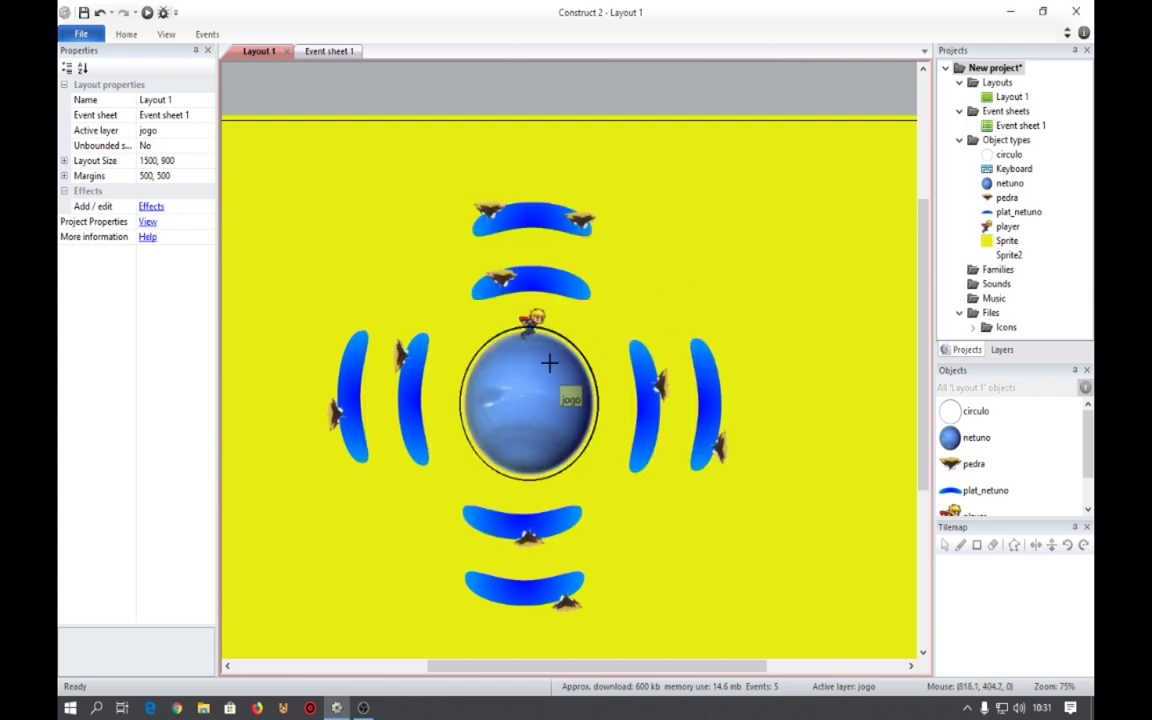
{"action": "left_click", "coordinate": [586, 111]}
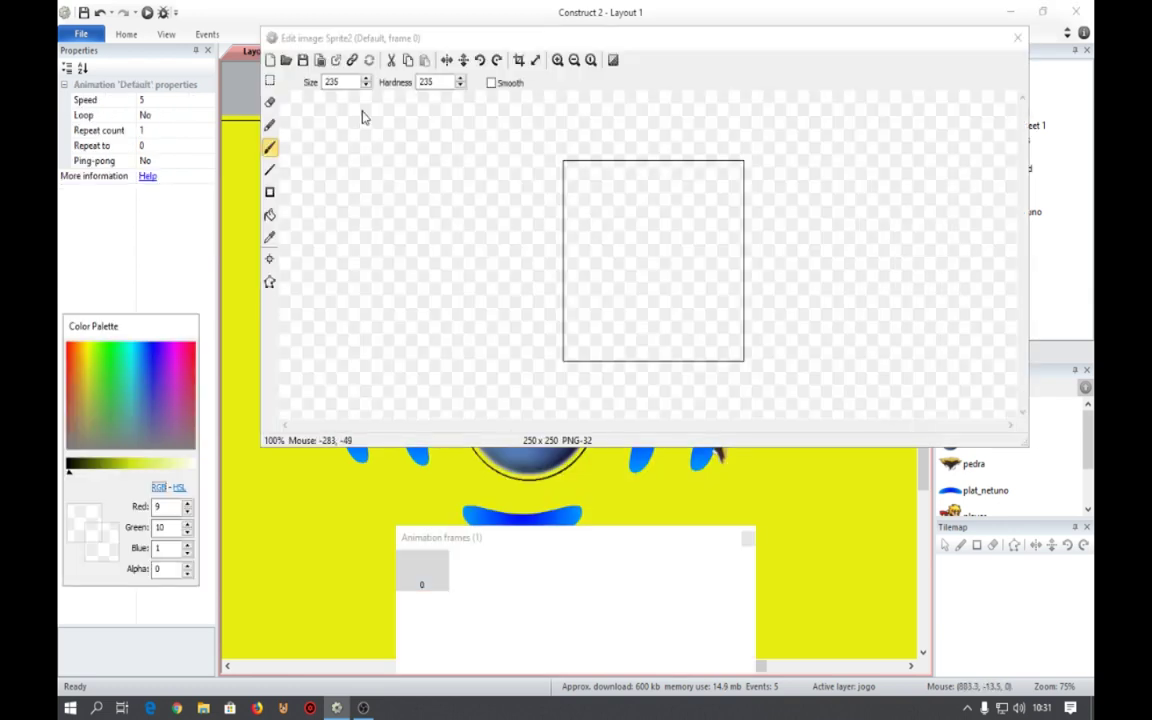
Look through the Imagens folder for an image for the new sprite.
{"action": "left_click", "coordinate": [286, 60]}
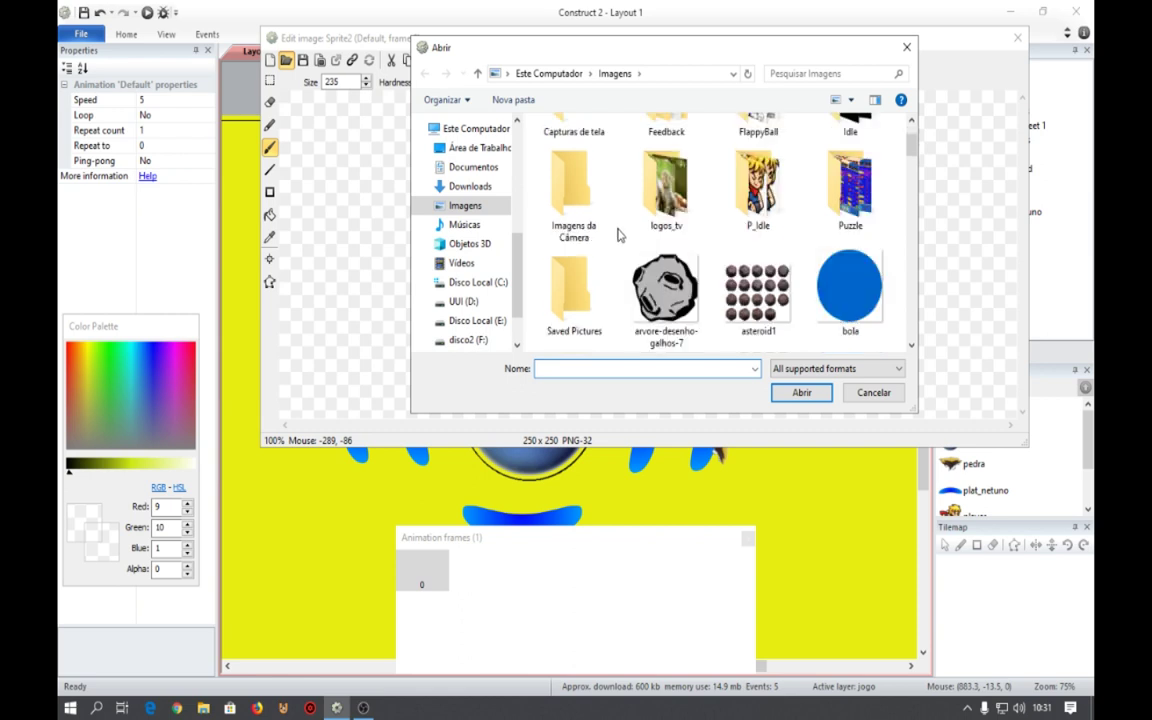
{"action": "scroll", "coordinate": [617, 234], "scroll_direction": "down", "scroll_amount": 10}
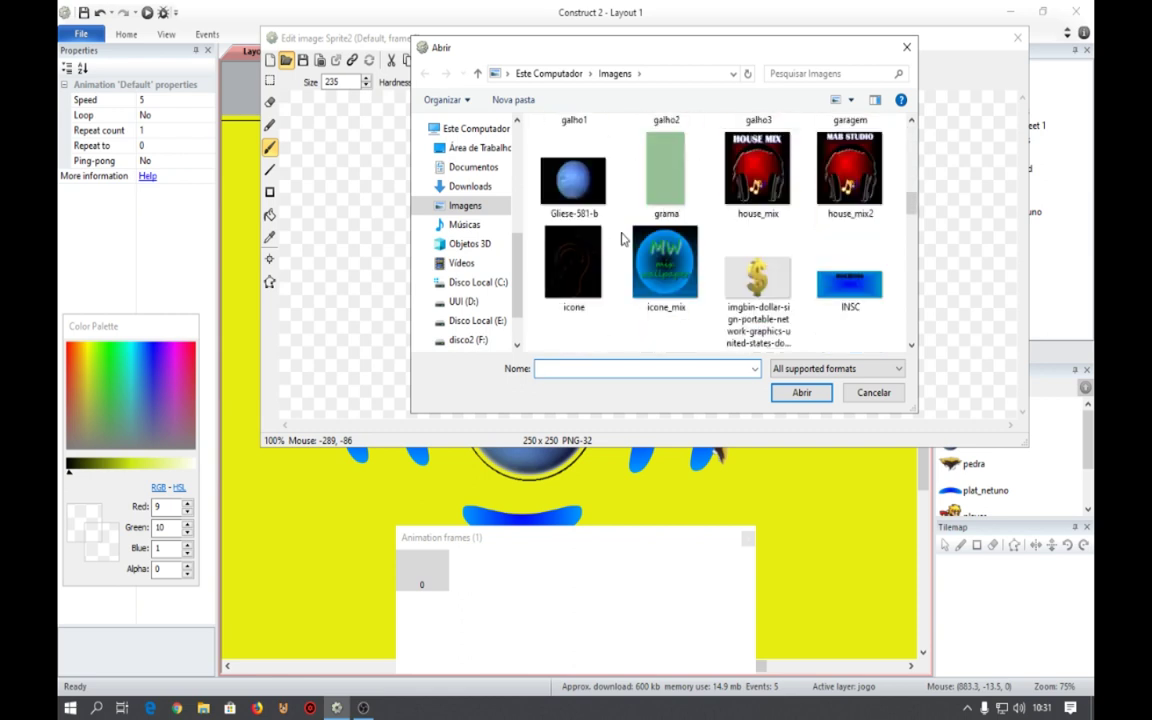
{"action": "scroll", "coordinate": [621, 238], "scroll_direction": "down", "scroll_amount": 3}
{"action": "scroll", "coordinate": [621, 238], "scroll_direction": "down", "scroll_amount": 5}
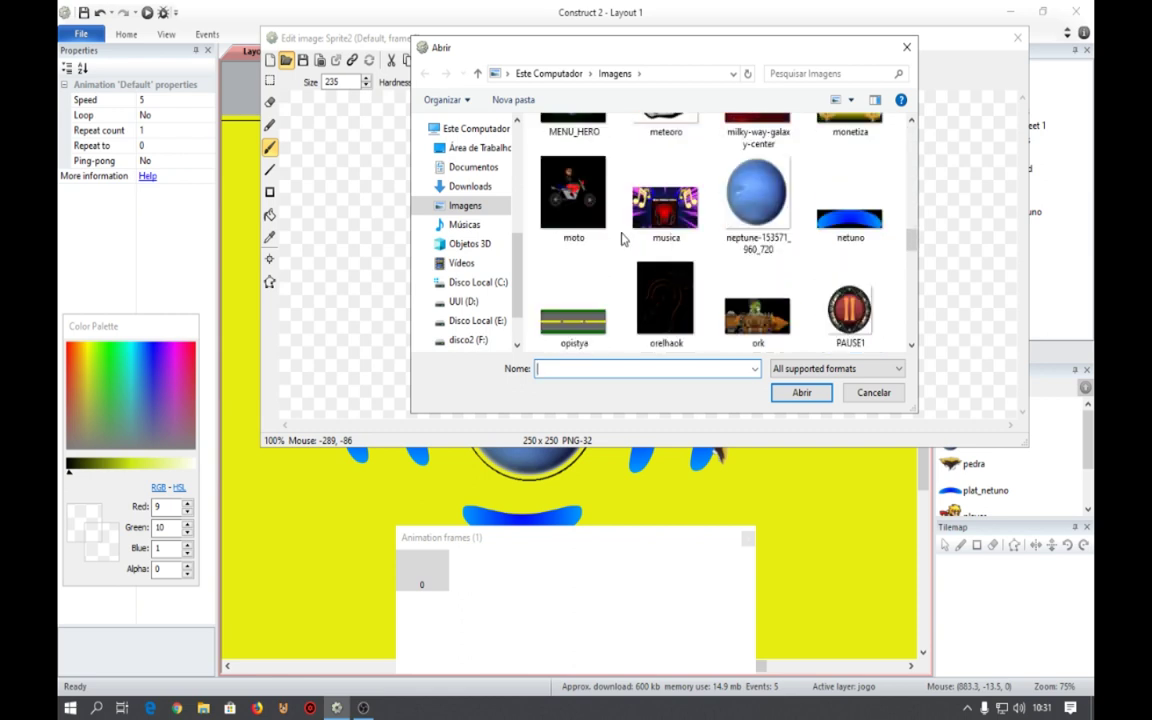
{"action": "scroll", "coordinate": [621, 238], "scroll_direction": "down", "scroll_amount": 8}
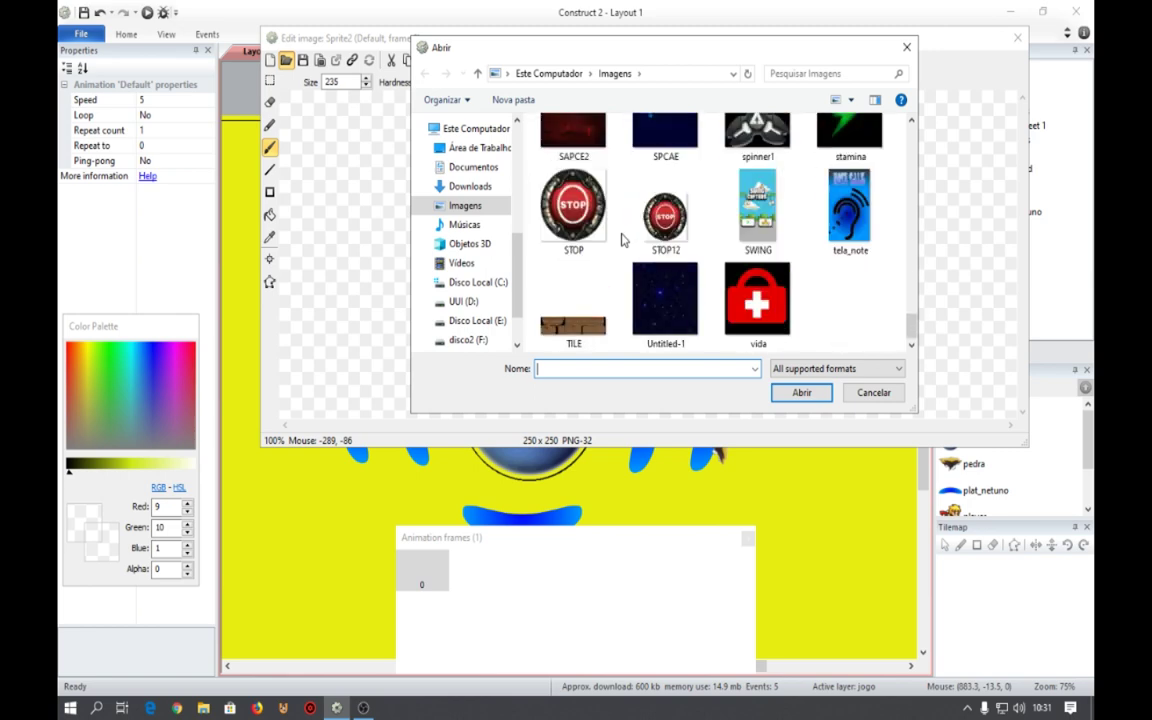
{"action": "scroll", "coordinate": [621, 238], "scroll_direction": "up", "scroll_amount": 15}
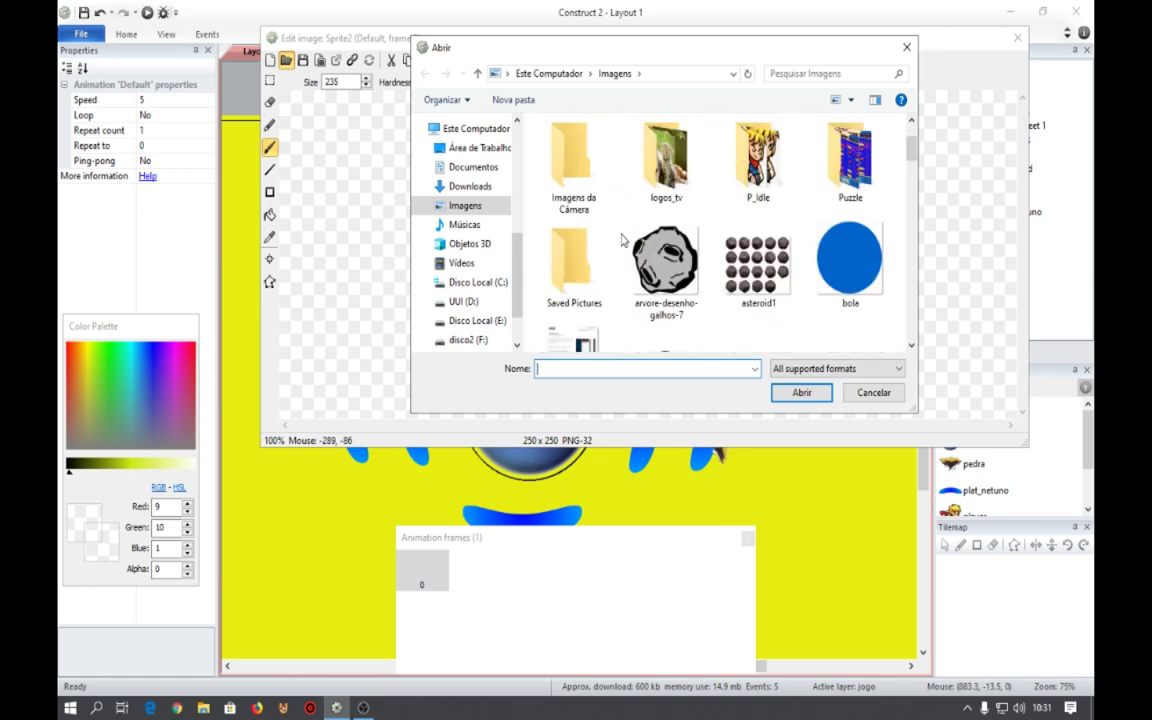
{"action": "scroll", "coordinate": [621, 238], "scroll_direction": "up", "scroll_amount": 2}
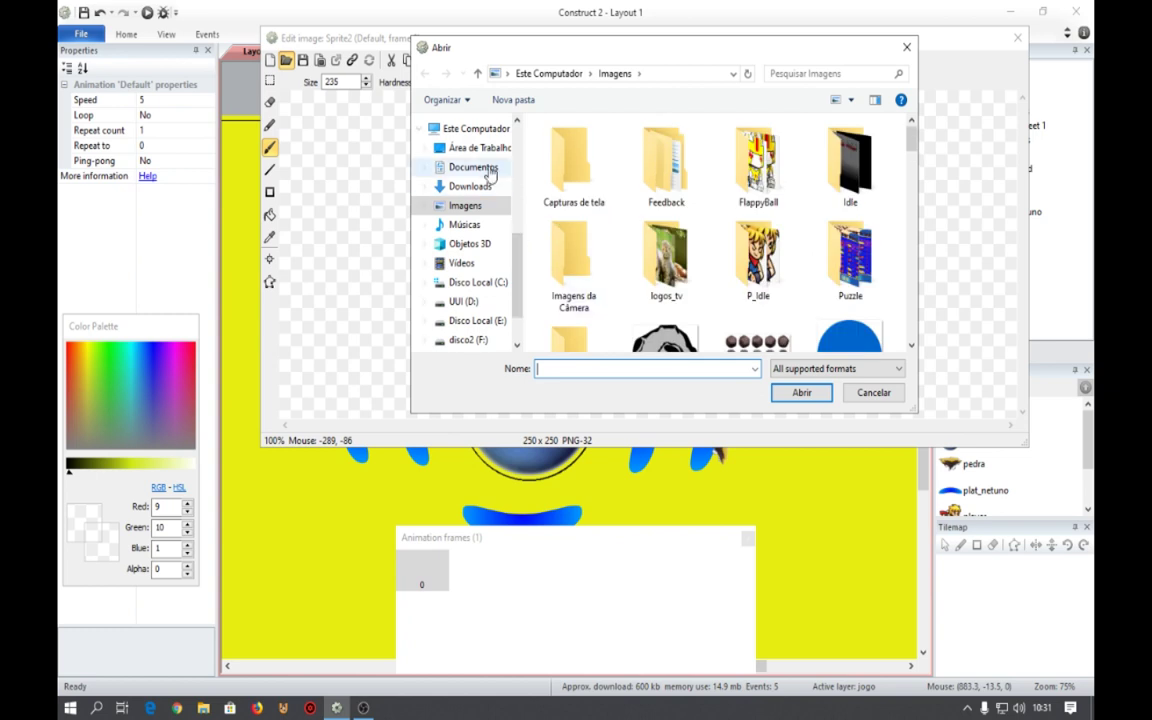
Load Plane 1 from the desktop's Buildbox Full Paket/PNG Files/Vehicles & Airplanes/Side View folder, crop its transparent borders and close the image editor.
{"action": "left_click", "coordinate": [487, 147]}
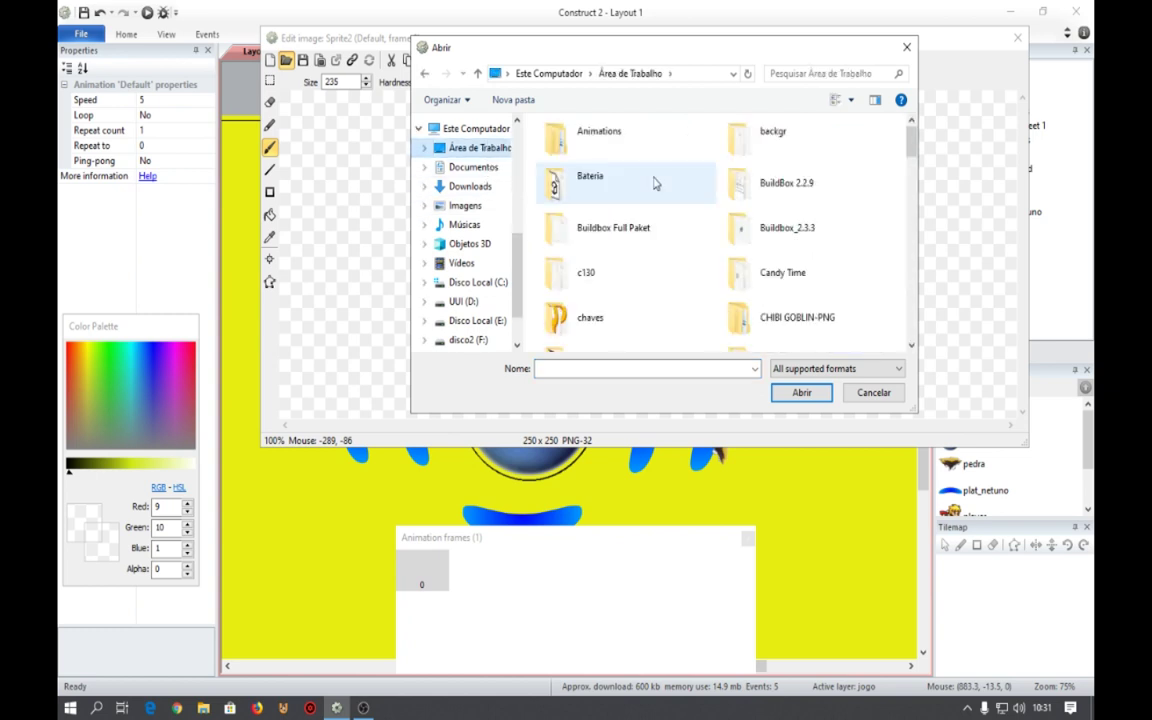
{"action": "double_click", "coordinate": [566, 214]}
{"action": "double_click", "coordinate": [548, 151]}
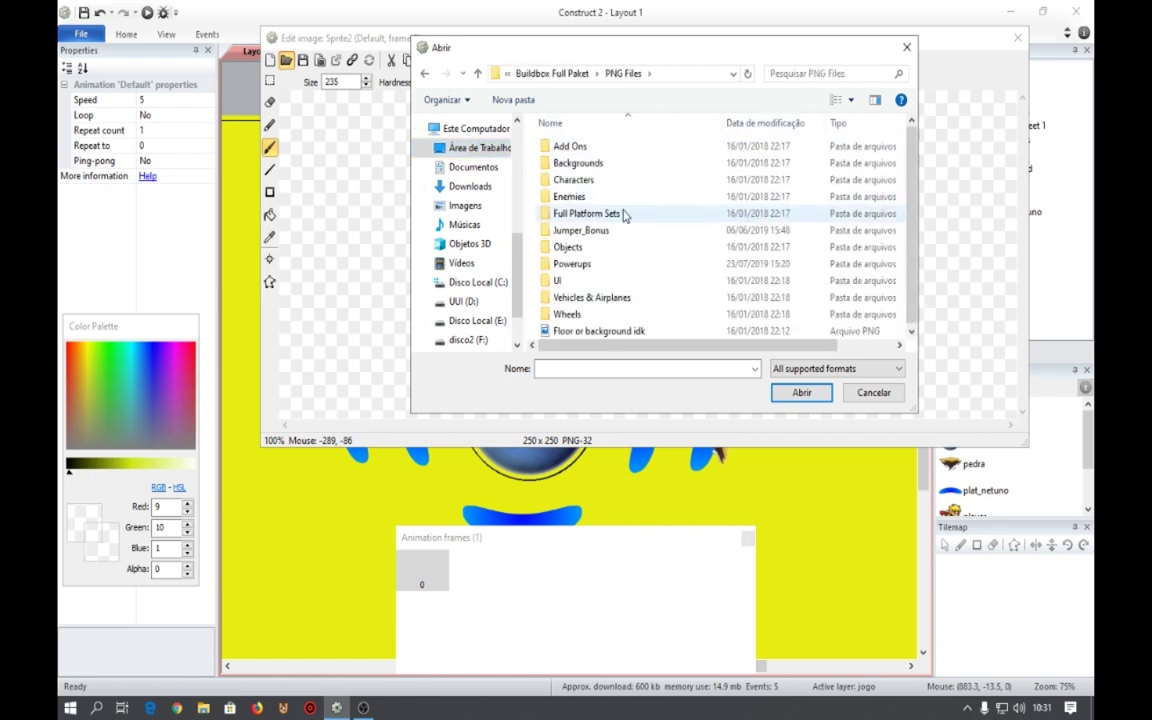
{"action": "double_click", "coordinate": [600, 297]}
{"action": "double_click", "coordinate": [574, 150]}
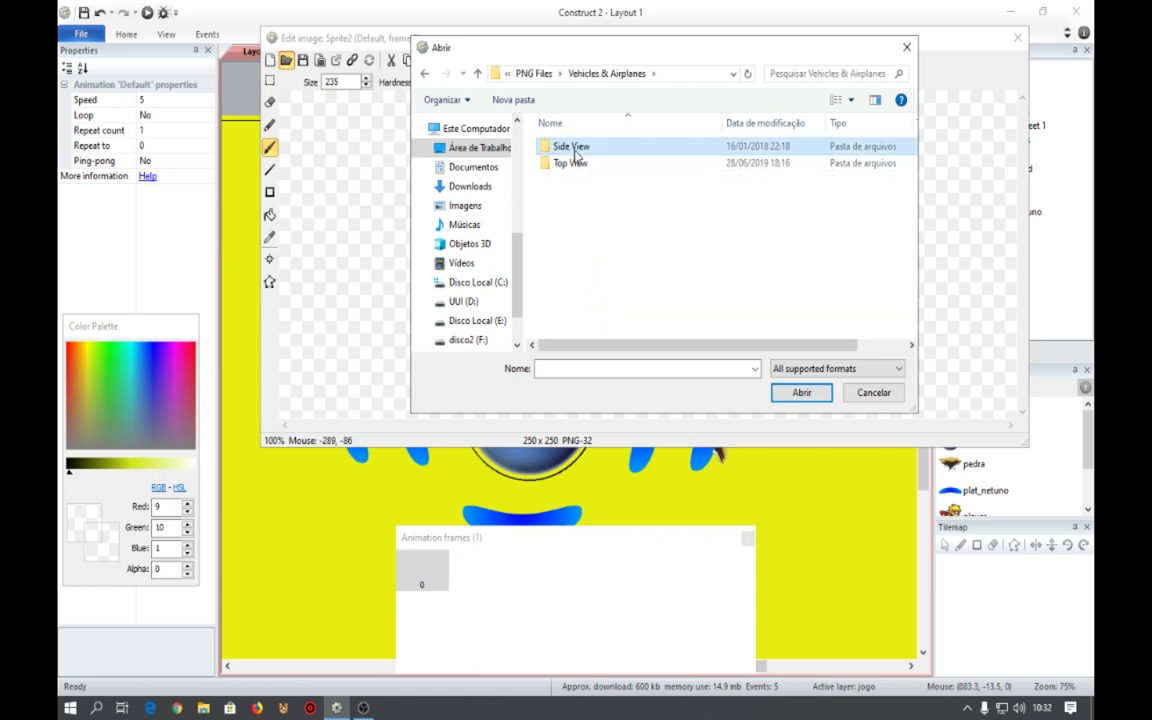
{"action": "scroll", "coordinate": [670, 220], "scroll_direction": "down", "scroll_amount": 1}
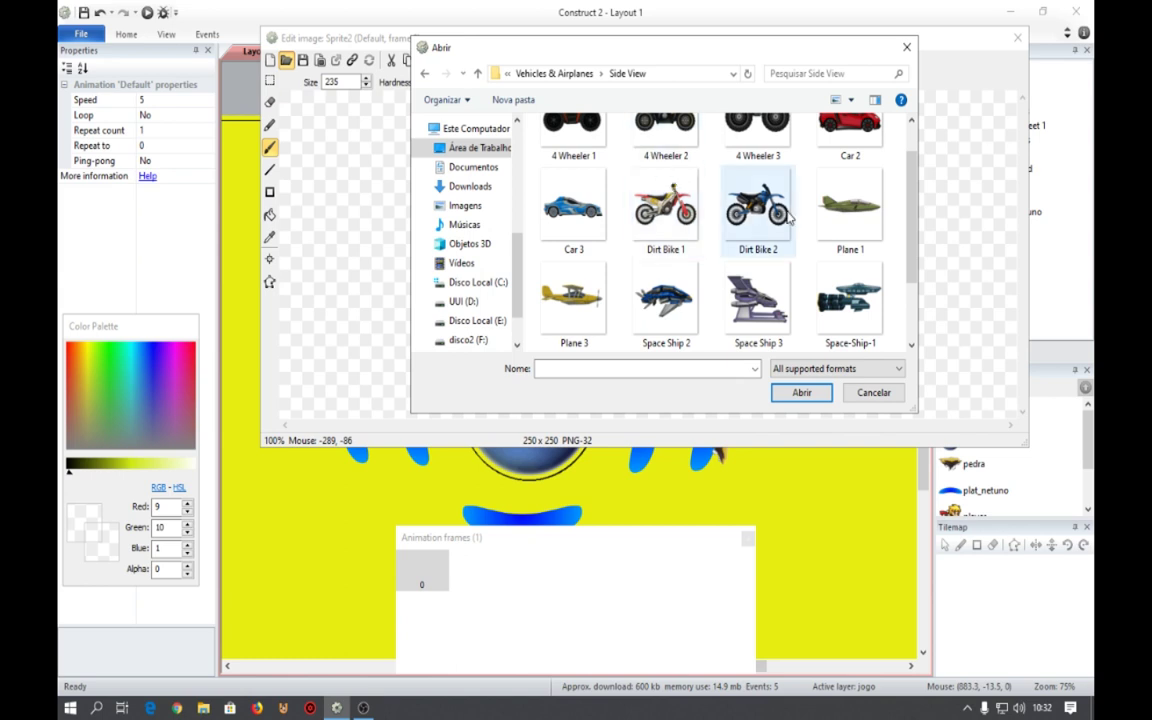
{"action": "double_click", "coordinate": [862, 225]}
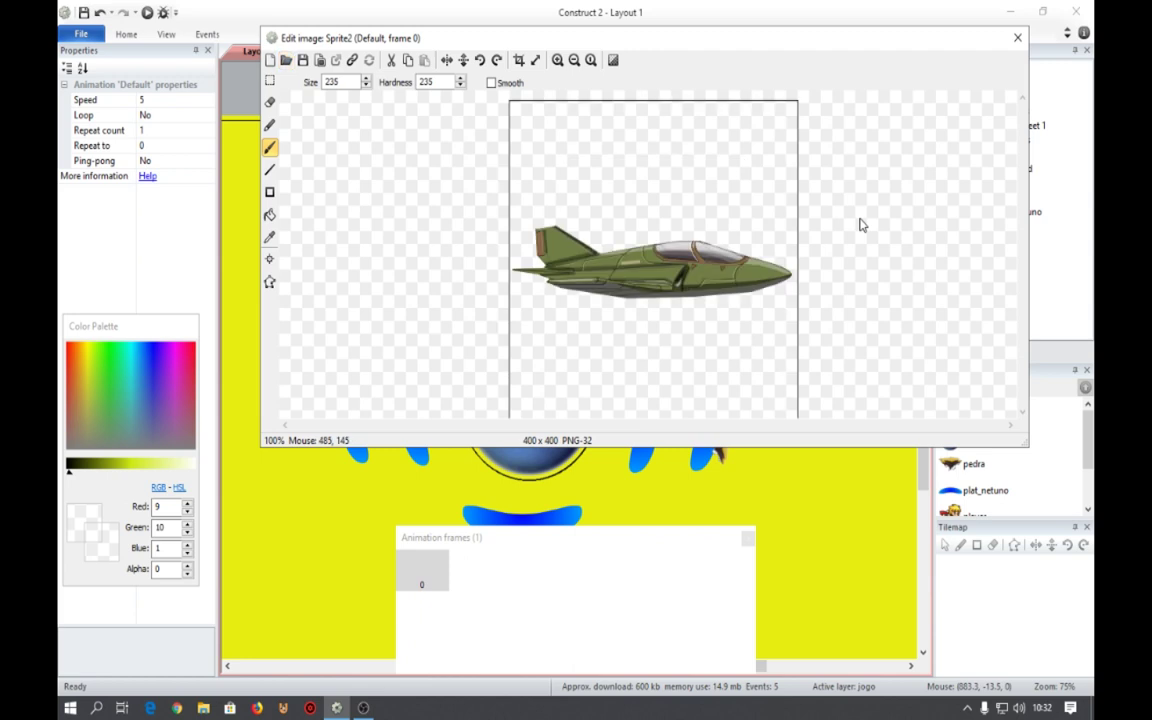
{"action": "left_click", "coordinate": [520, 61]}
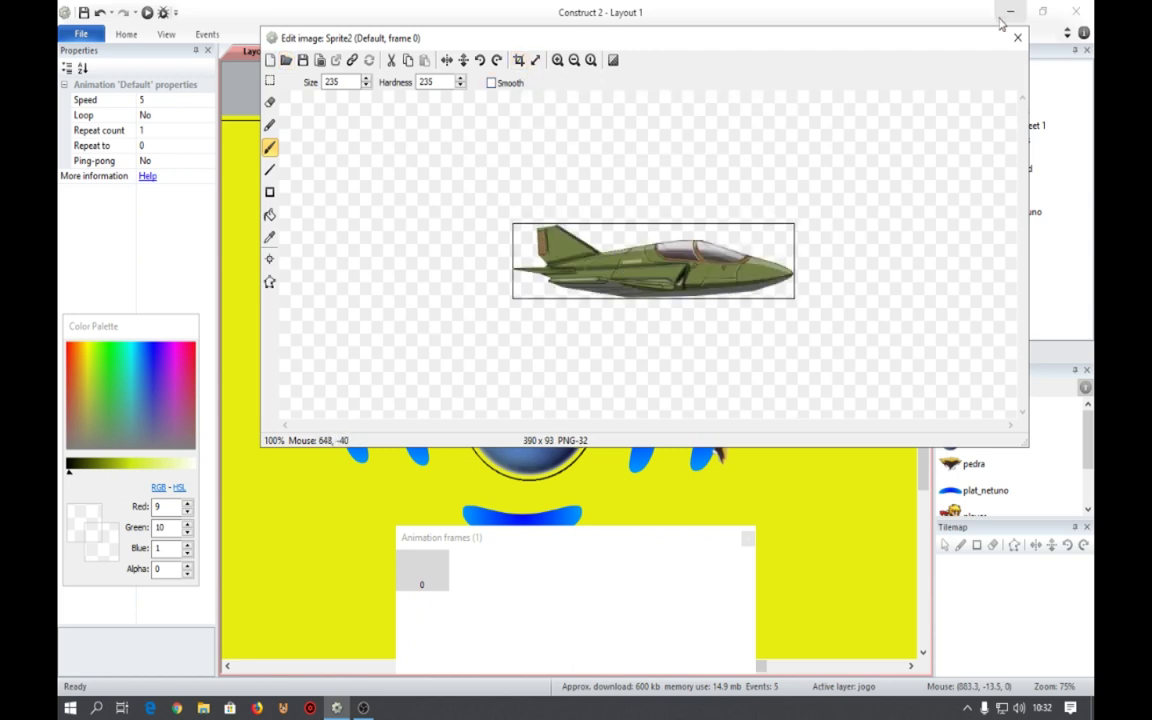
{"action": "left_click", "coordinate": [1019, 39]}
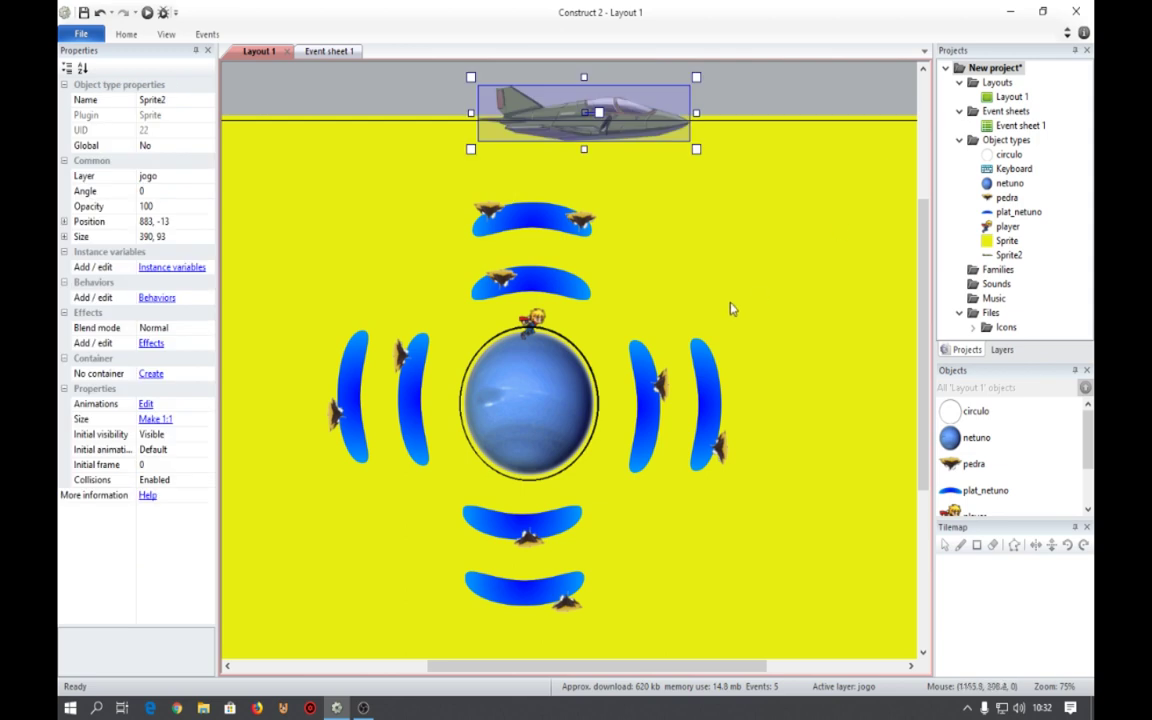
Open the circulo sprite's image for editing and assign its origin point to the middle.
{"action": "left_click", "coordinate": [516, 408]}
{"action": "double_click", "coordinate": [516, 408]}
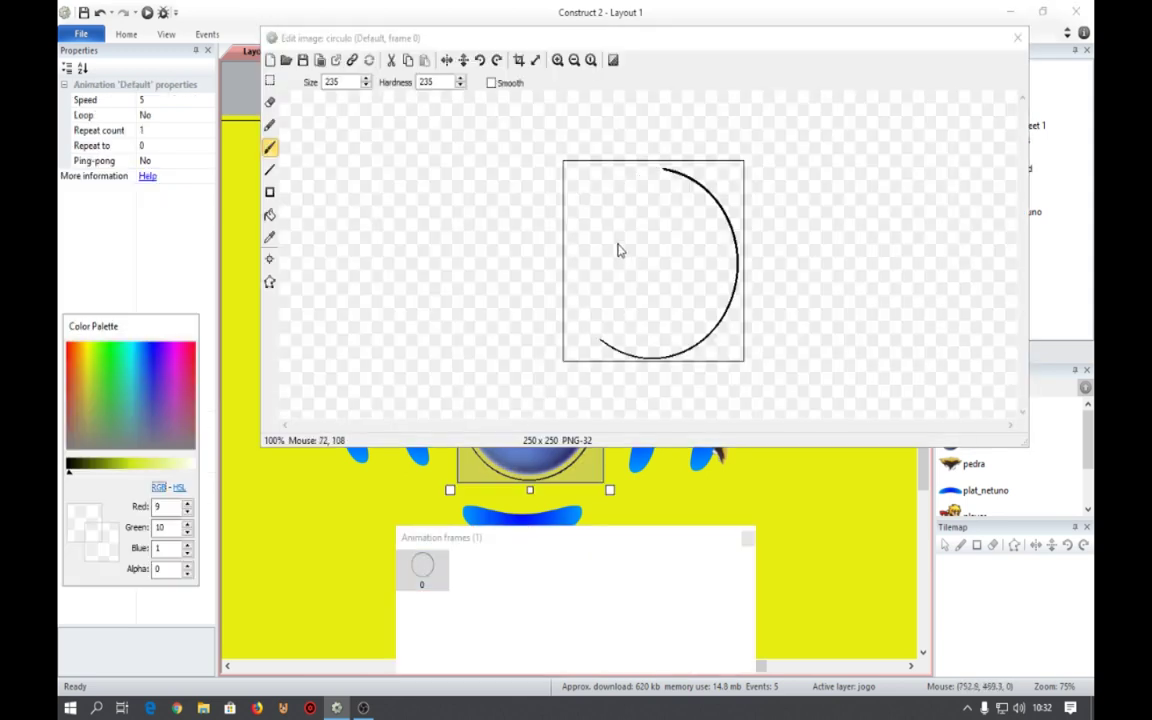
{"action": "left_click", "coordinate": [272, 261]}
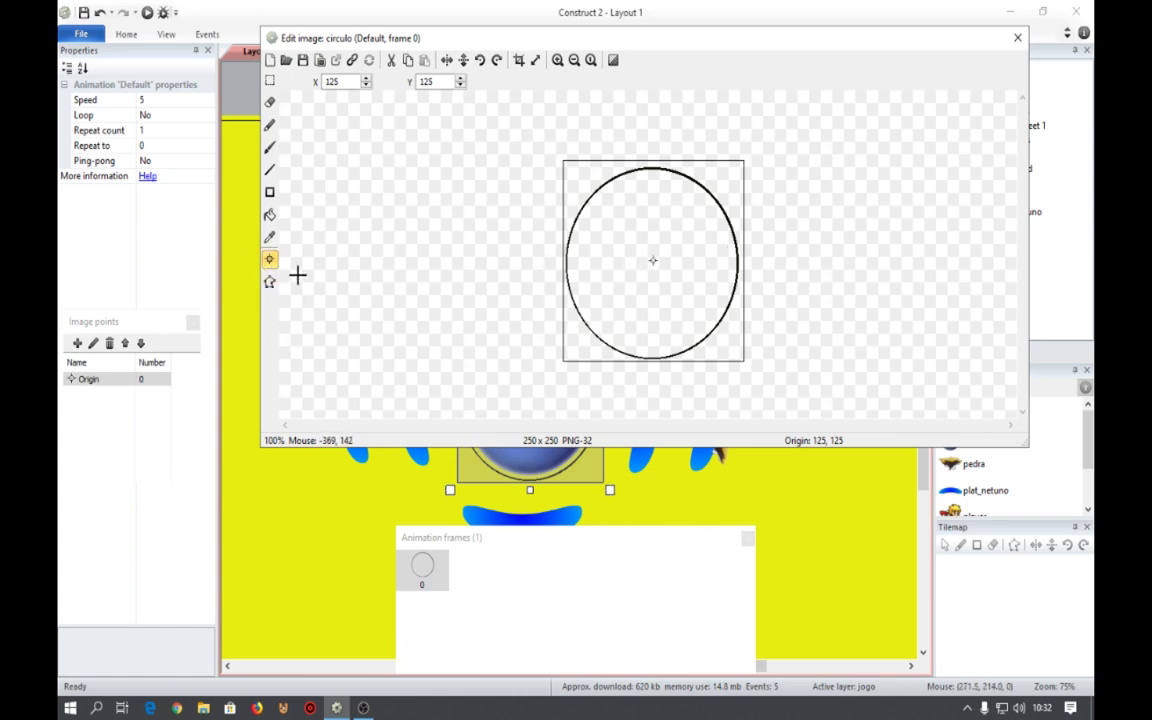
{"action": "right_click", "coordinate": [75, 379]}
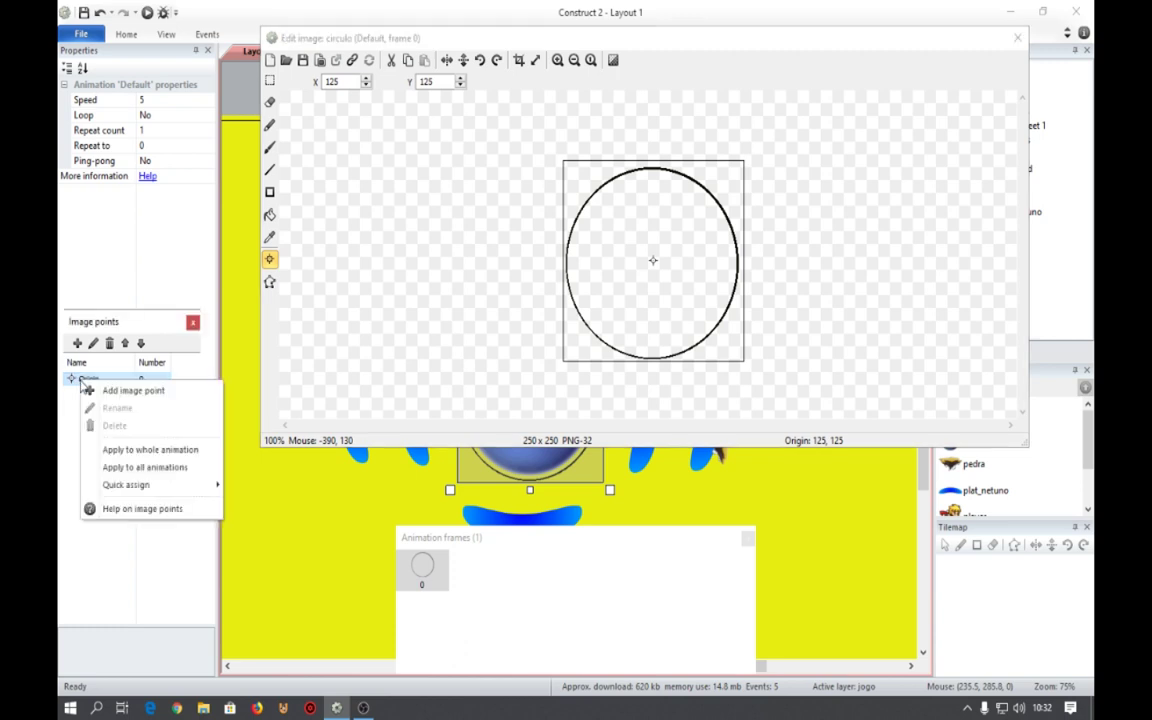
{"action": "mouse_move", "coordinate": [171, 484]}
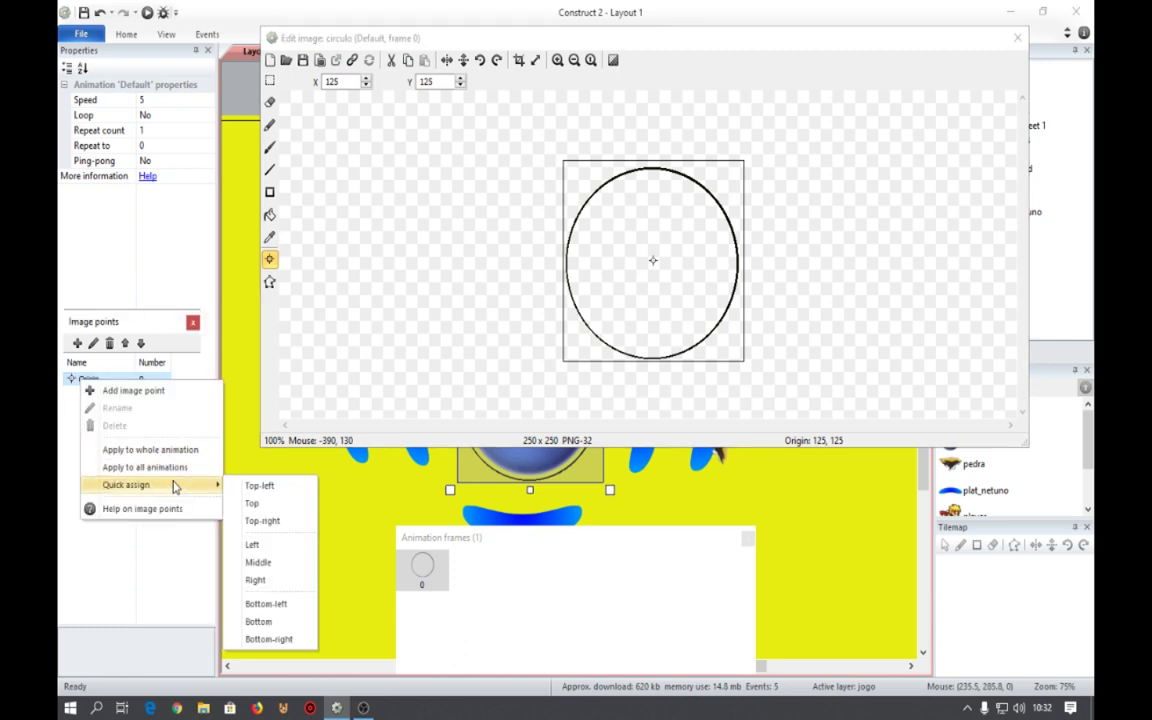
{"action": "left_click", "coordinate": [281, 564]}
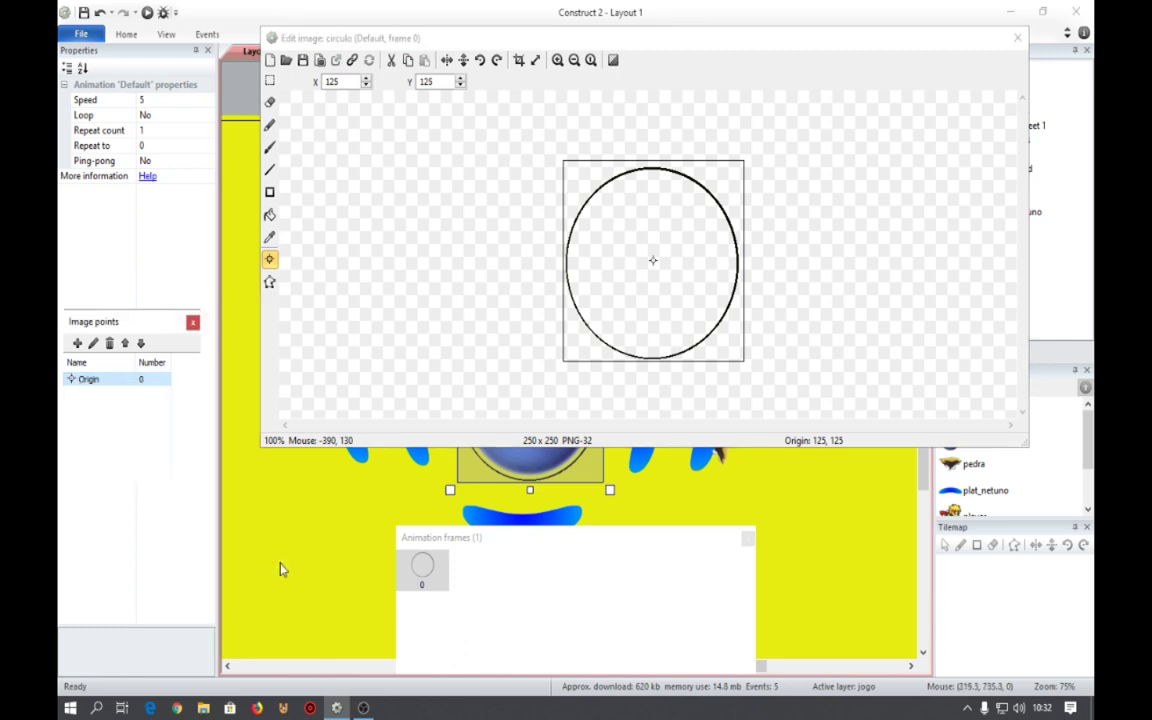
Crop the transparent borders of the circulo image, reassign its origin to the middle and close the image editor.
{"action": "left_click", "coordinate": [519, 62]}
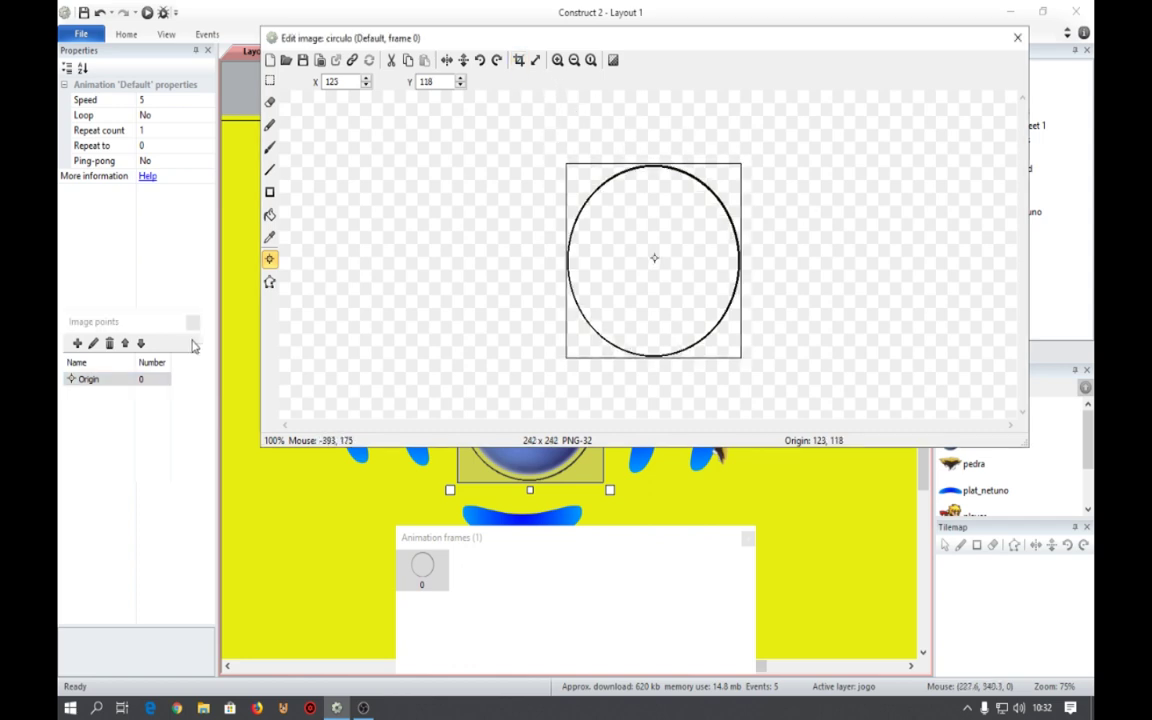
{"action": "right_click", "coordinate": [114, 384]}
{"action": "mouse_move", "coordinate": [225, 490]}
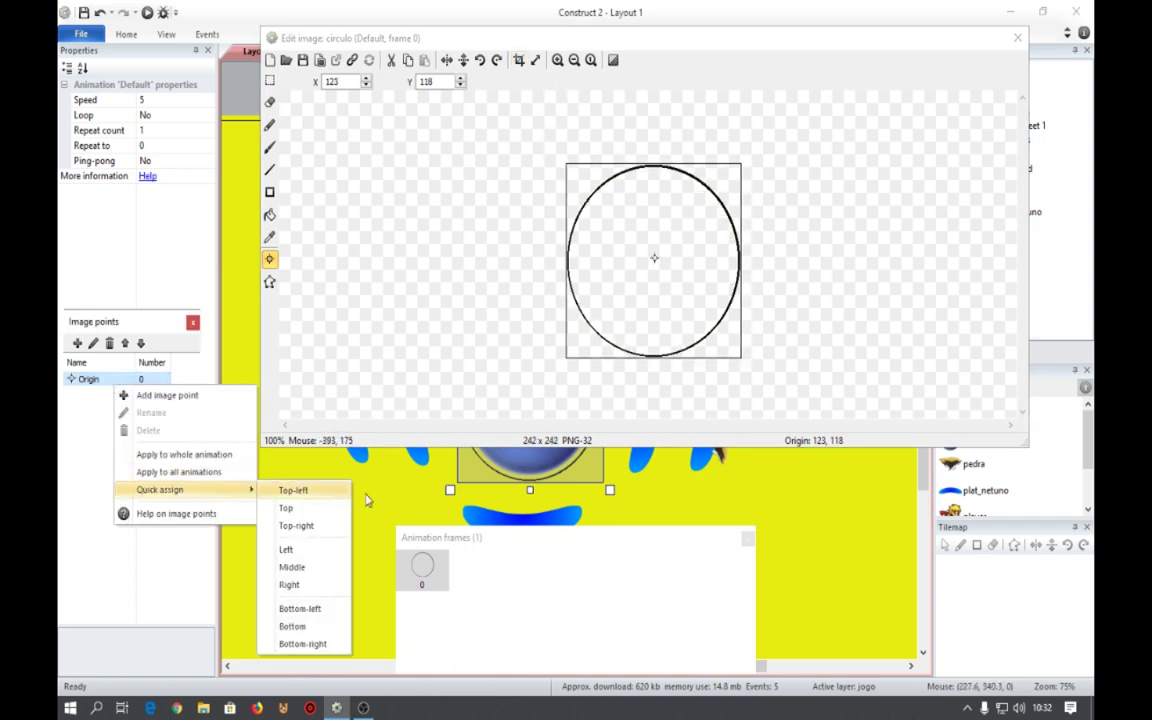
{"action": "left_click", "coordinate": [329, 577]}
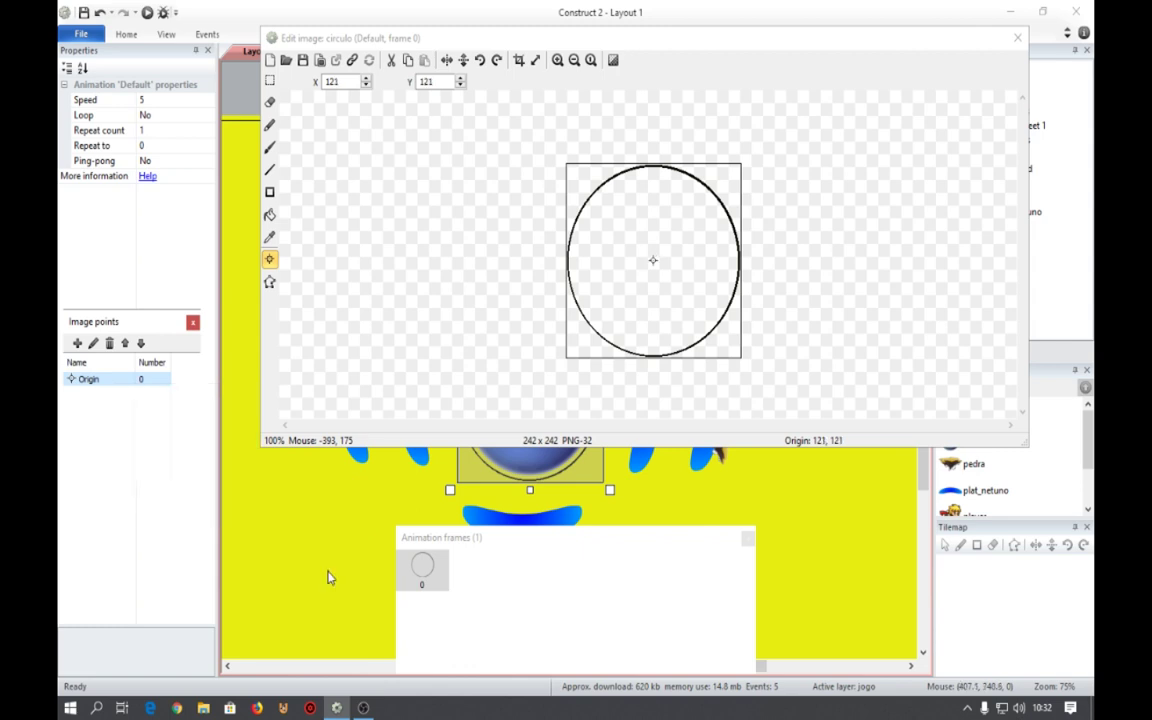
{"action": "left_click", "coordinate": [1016, 38]}
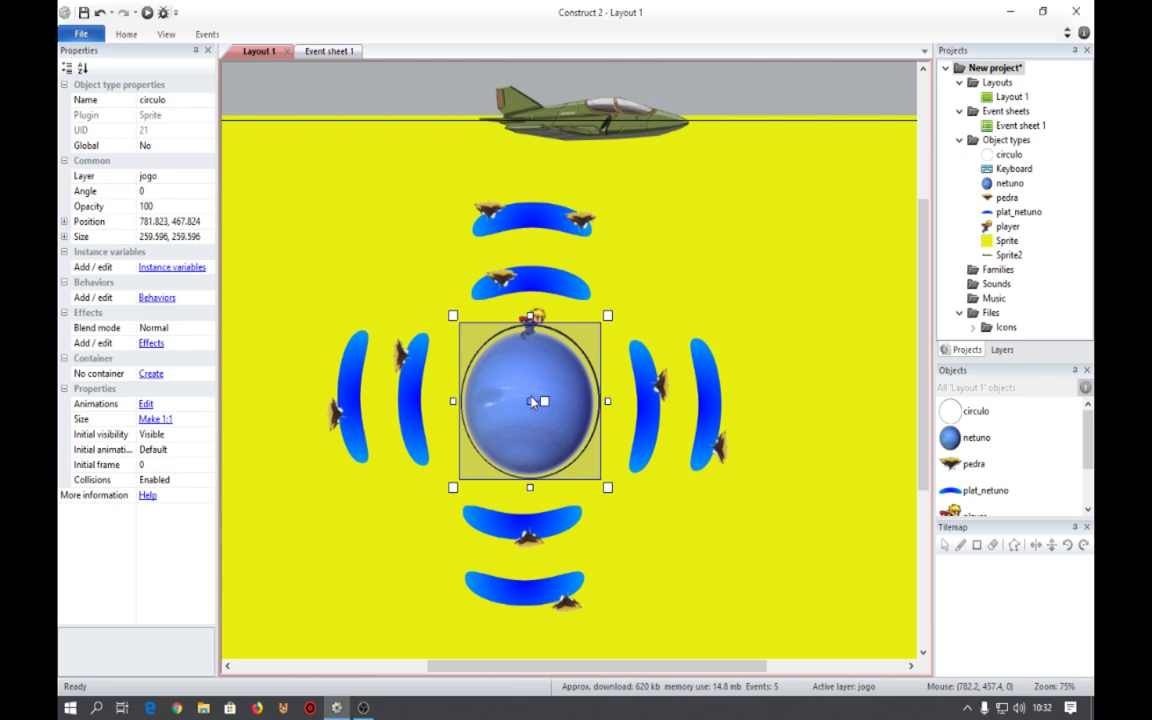
Nudge the circulo ring to about 781, 471 so it is centred around the planet.
{"action": "left_click_drag", "start_coordinate": [533, 401], "coordinate": [533, 403]}
{"action": "key", "text": "Left"}
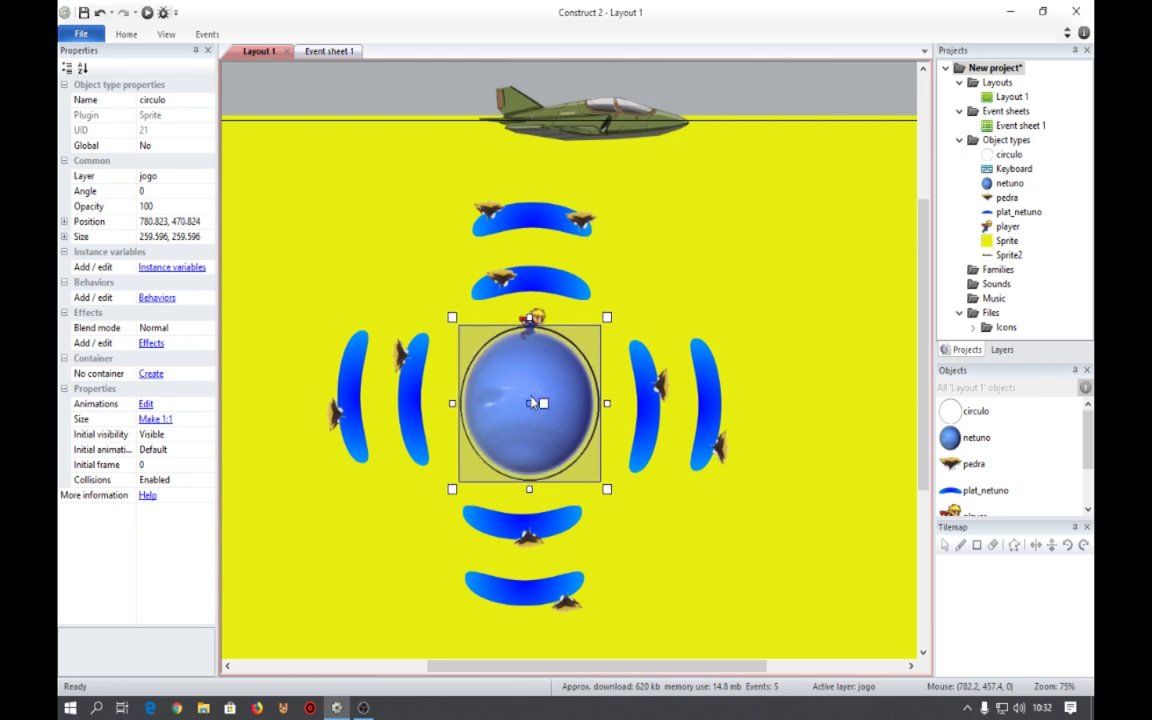
Shrink the plane sprite to about 123 × 29, rotate it to 180° and place it just beneath the ring at about 780, 608.
{"action": "left_click", "coordinate": [578, 141]}
{"action": "left_click_drag", "start_coordinate": [578, 141], "coordinate": [578, 199]}
{"action": "left_click_drag", "start_coordinate": [471, 129], "coordinate": [527, 490]}
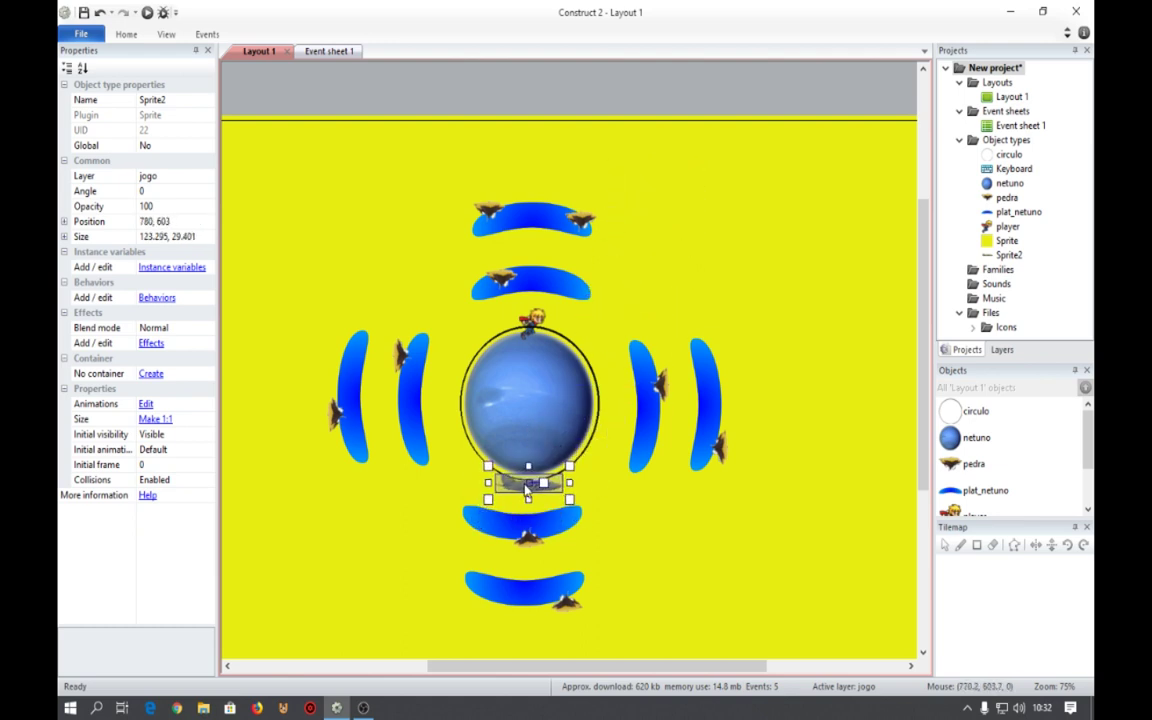
{"action": "left_click_drag", "start_coordinate": [490, 437], "coordinate": [498, 482]}
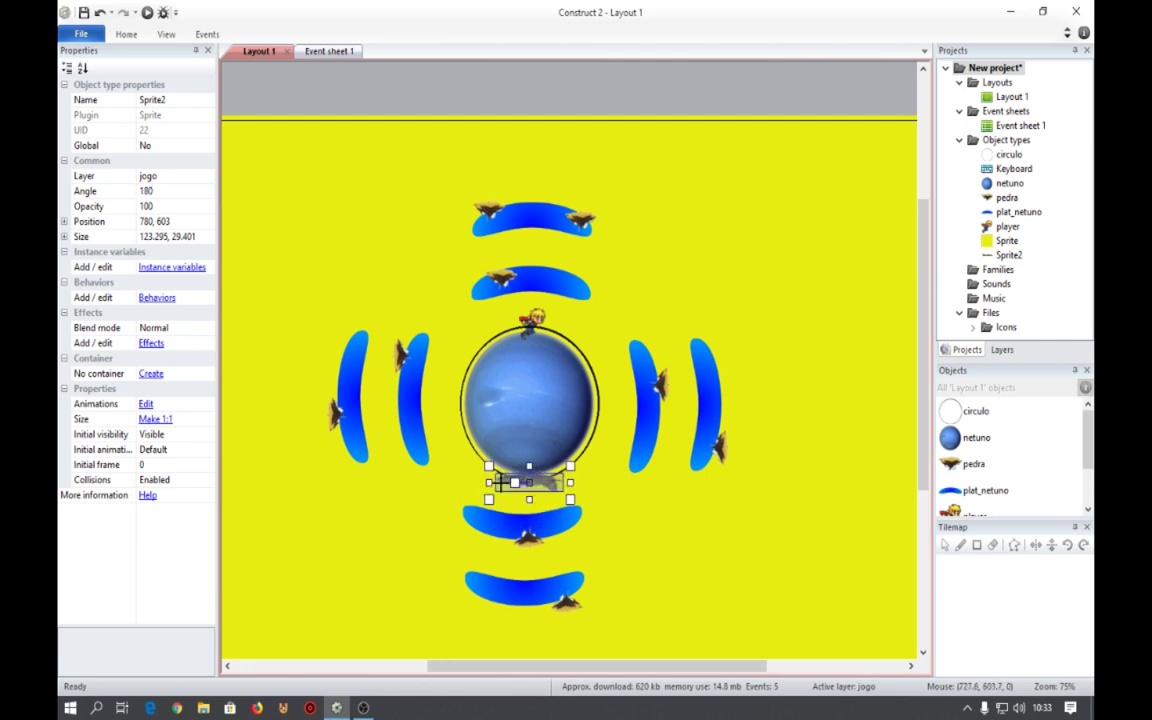
{"action": "scroll", "coordinate": [504, 487], "scroll_direction": "up", "scroll_amount": 5, "text": "ctrl"}
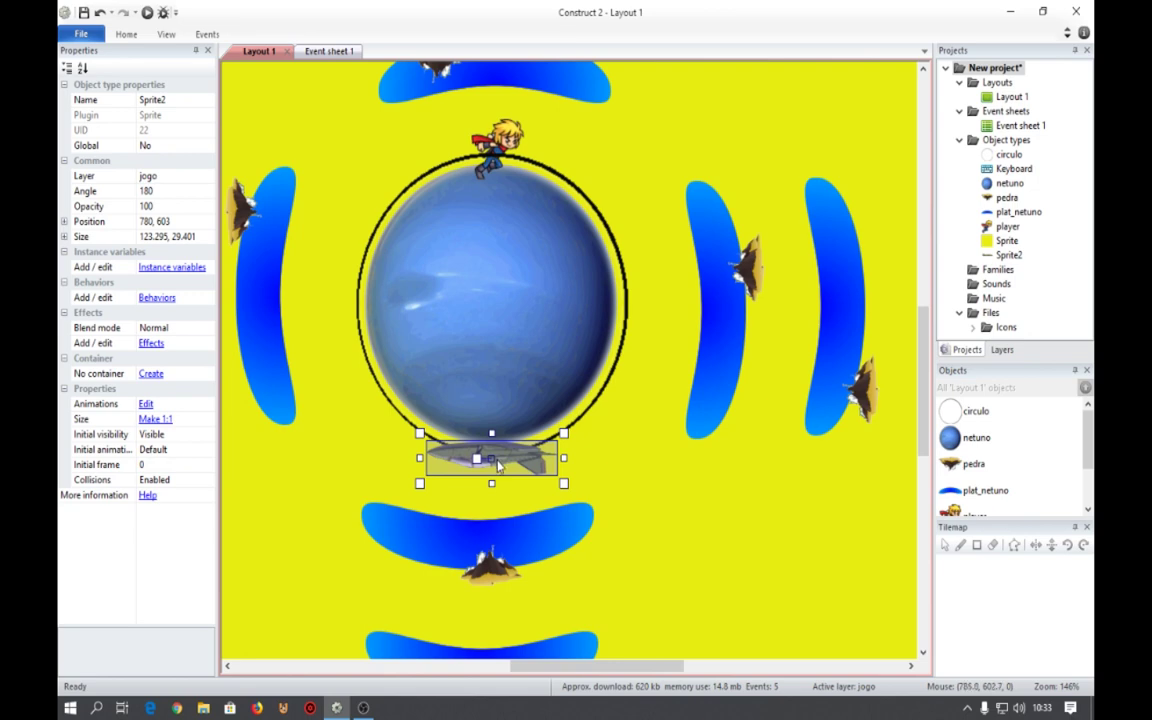
{"action": "left_click_drag", "start_coordinate": [499, 465], "coordinate": [500, 470]}
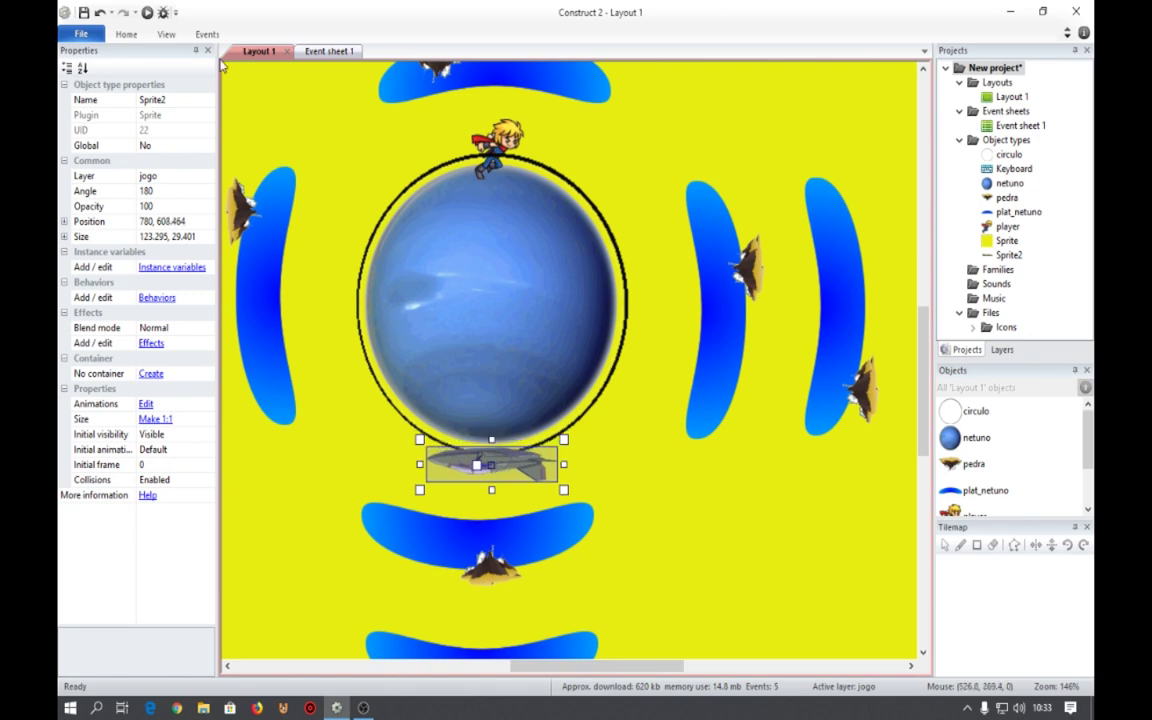
Rename the plane sprite as nave.
{"action": "left_click", "coordinate": [186, 103]}
{"action": "type", "text": "nave"}
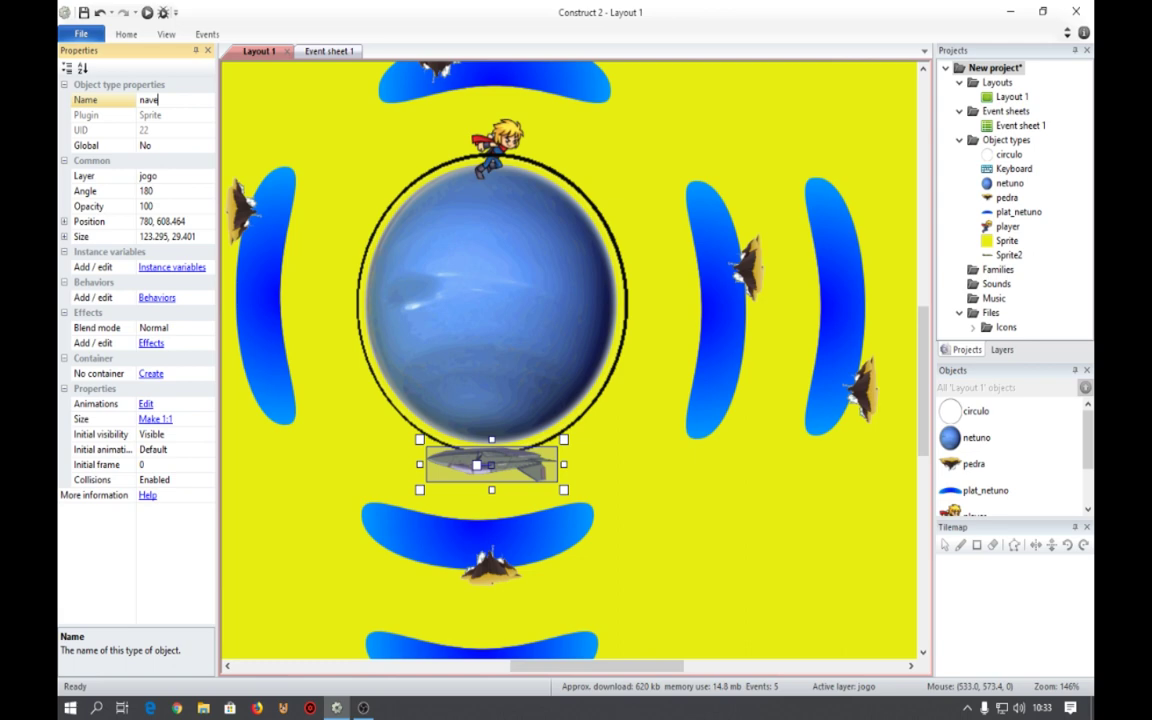
{"action": "key", "text": "Return"}
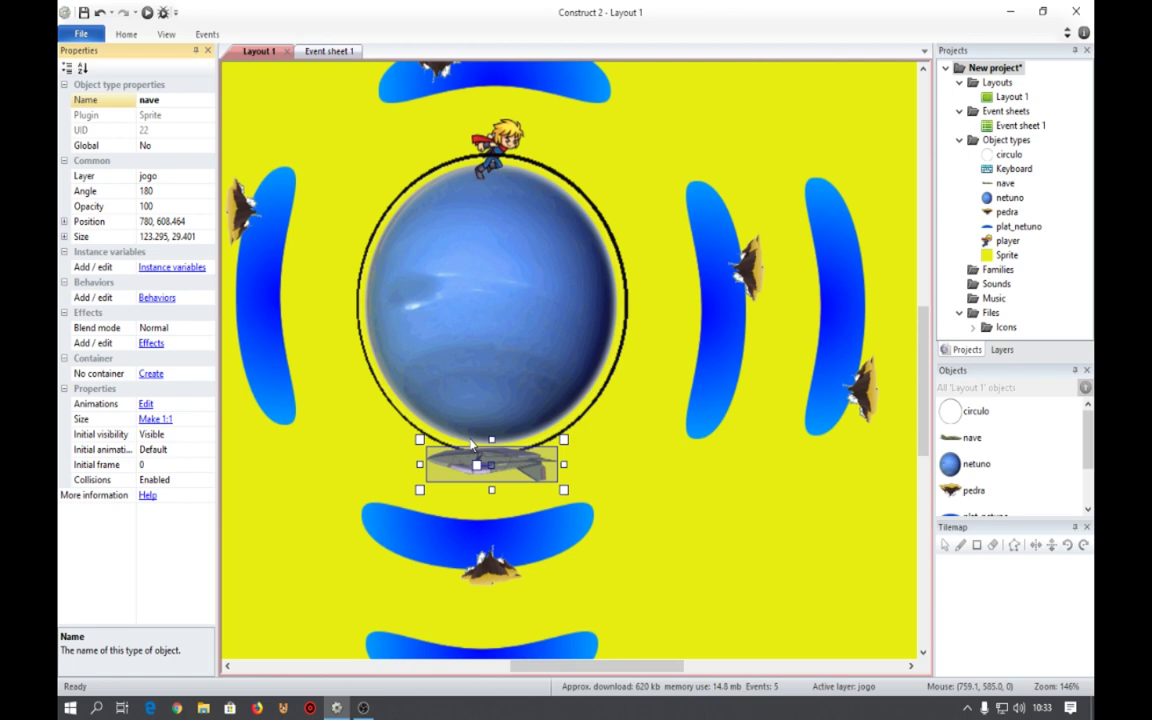
Add the Pin behavior to the nave sprite.
{"action": "scroll", "coordinate": [487, 438], "scroll_direction": "down", "scroll_amount": 5, "text": "ctrl"}
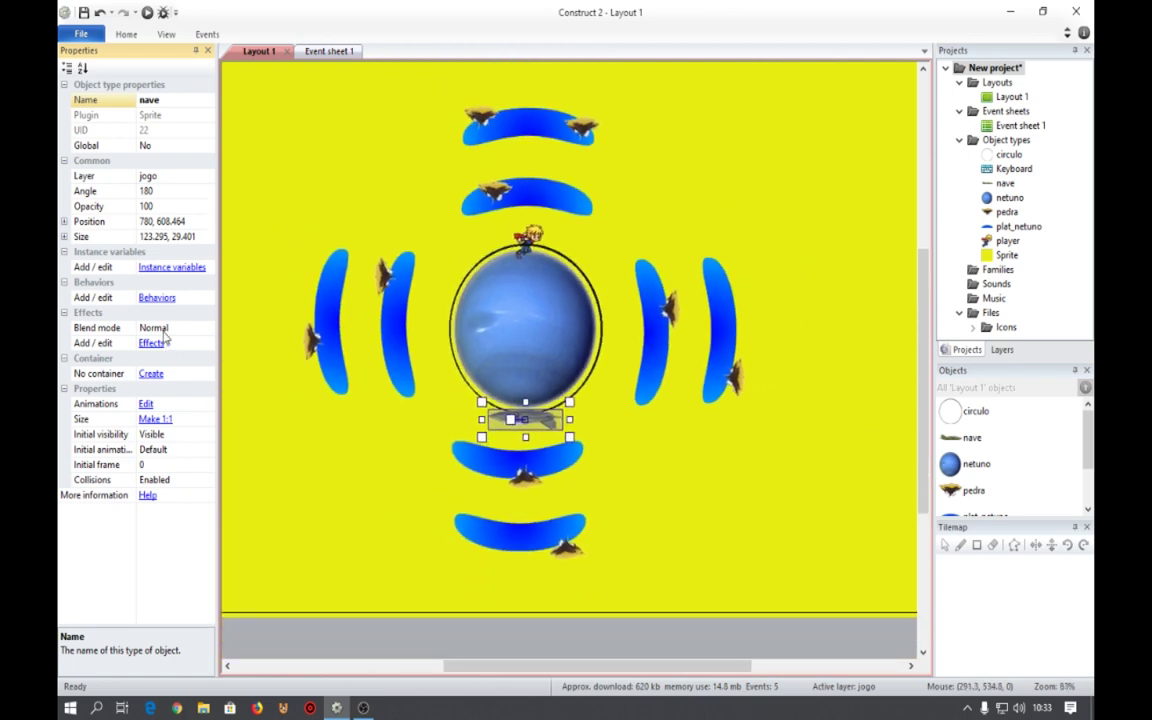
{"action": "left_click", "coordinate": [160, 298]}
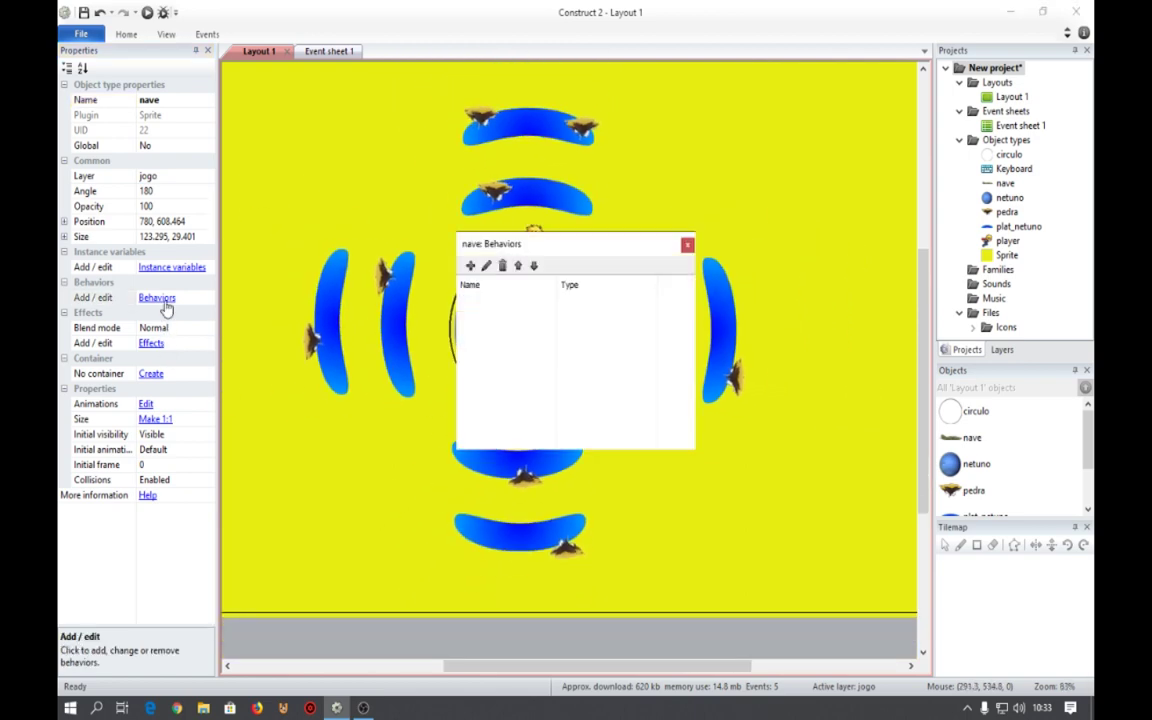
{"action": "left_click", "coordinate": [470, 266]}
{"action": "scroll", "coordinate": [527, 316], "scroll_direction": "down", "scroll_amount": 5}
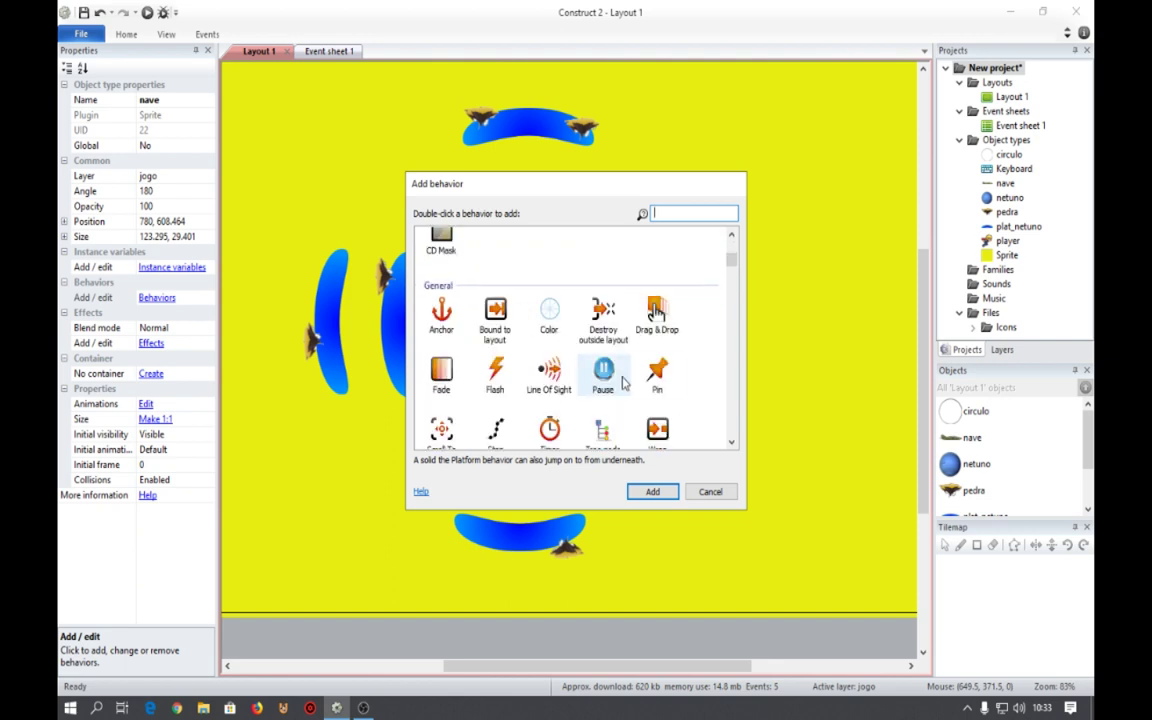
{"action": "double_click", "coordinate": [657, 380]}
{"action": "left_click", "coordinate": [687, 246]}
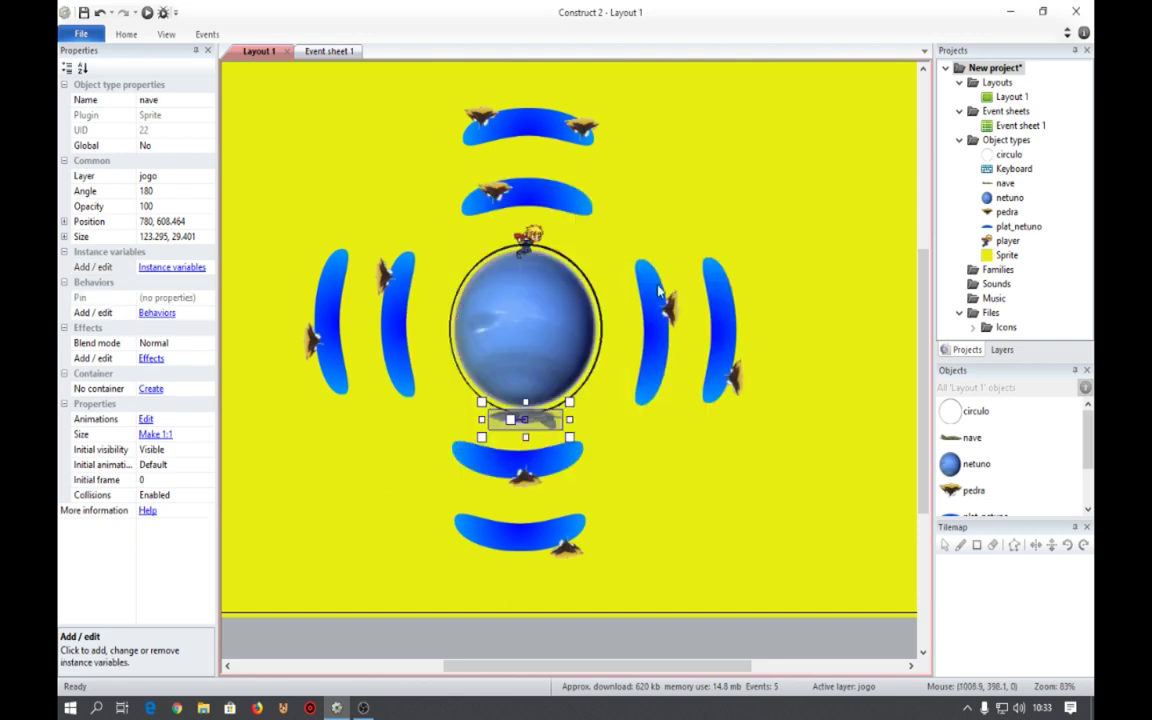
Add an action to the On start of layout event that pins nave to circulo in Position & angle mode.
{"action": "left_click", "coordinate": [339, 55]}
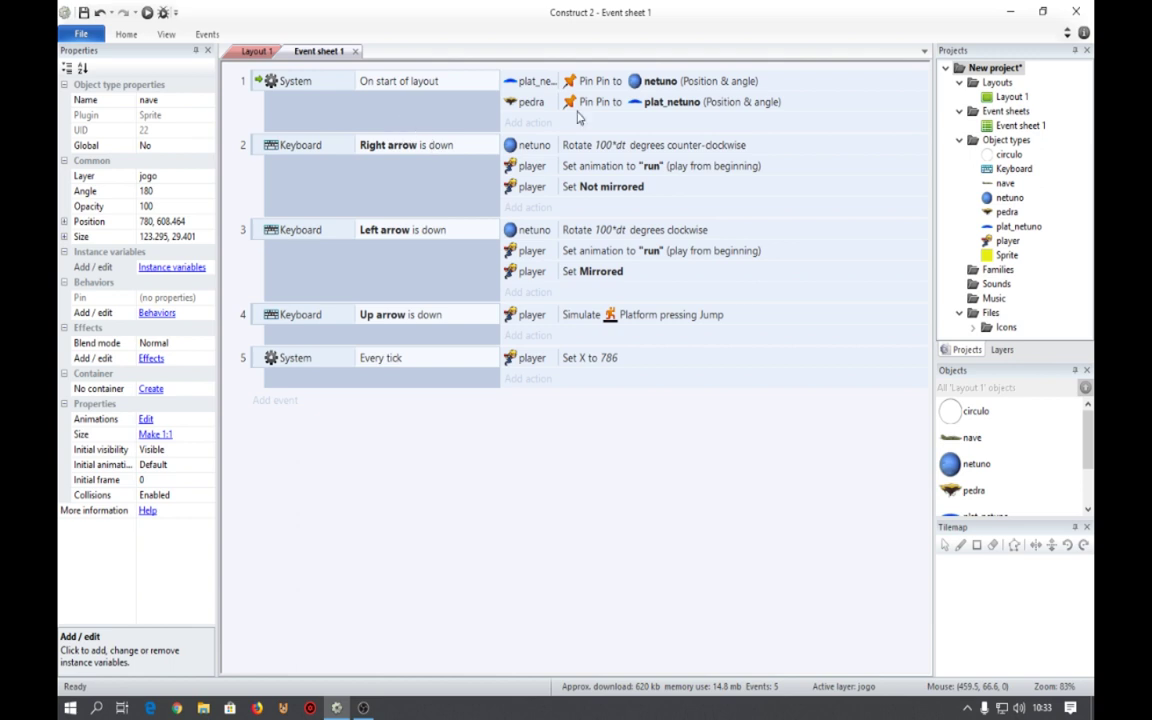
{"action": "left_click", "coordinate": [527, 122]}
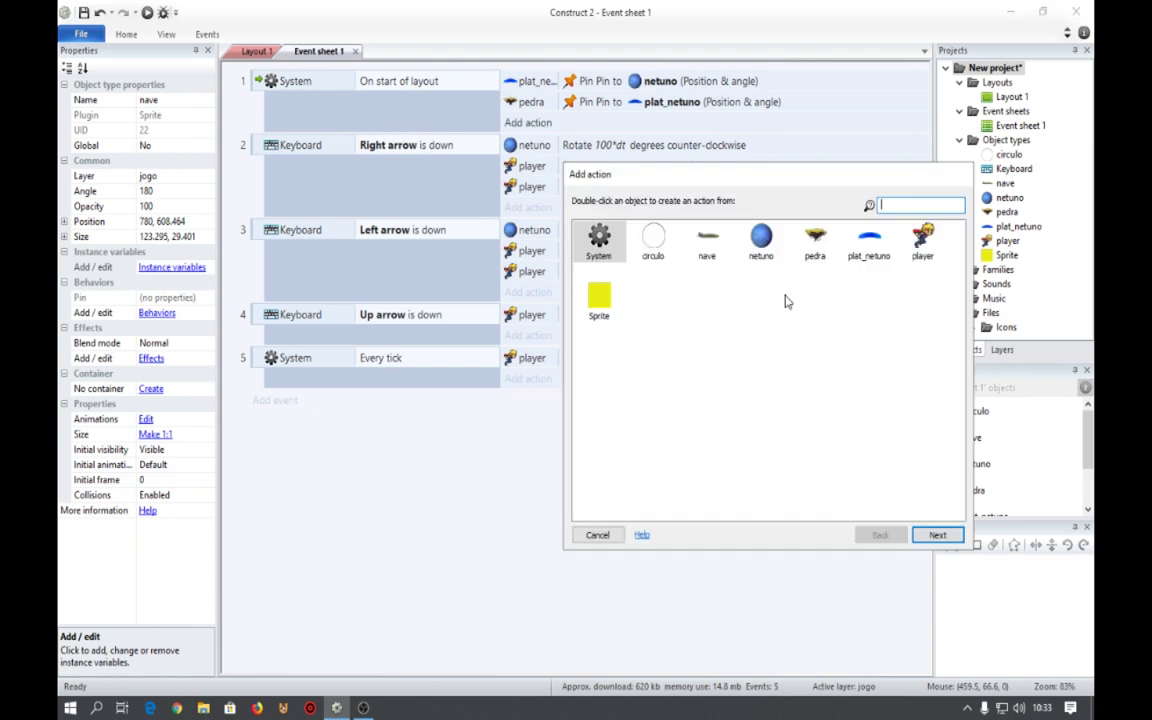
{"action": "double_click", "coordinate": [707, 240]}
{"action": "scroll", "coordinate": [723, 385], "scroll_direction": "down", "scroll_amount": 5}
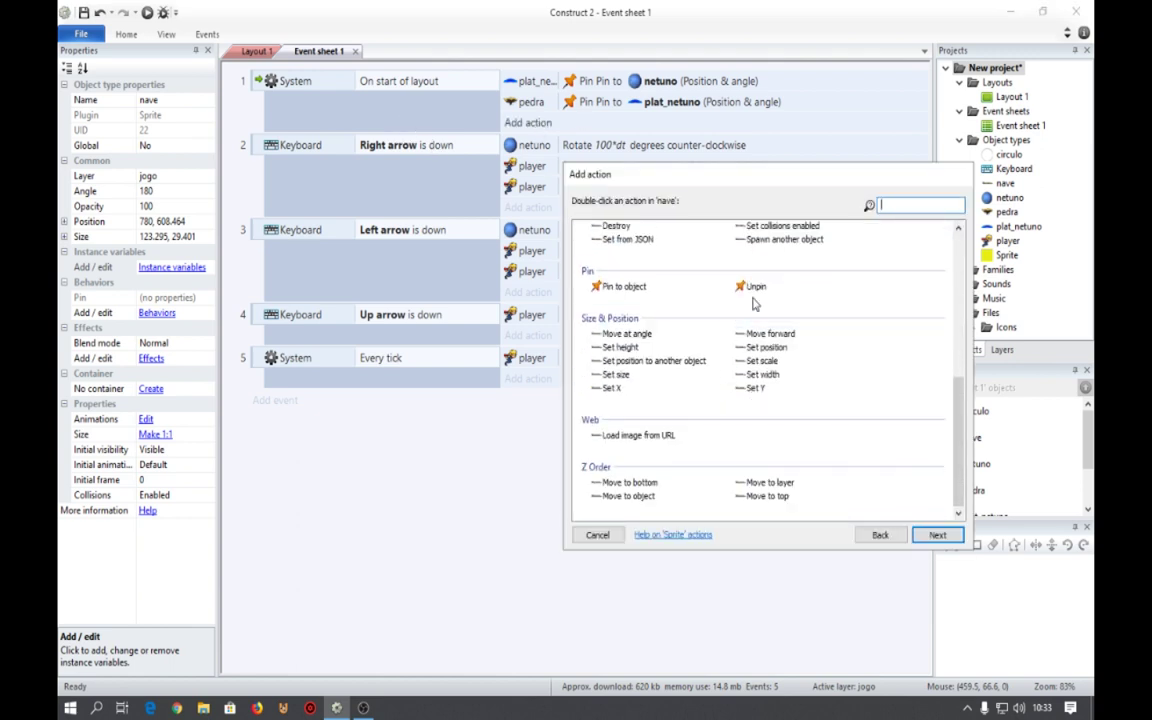
{"action": "double_click", "coordinate": [615, 288]}
{"action": "left_click", "coordinate": [684, 358]}
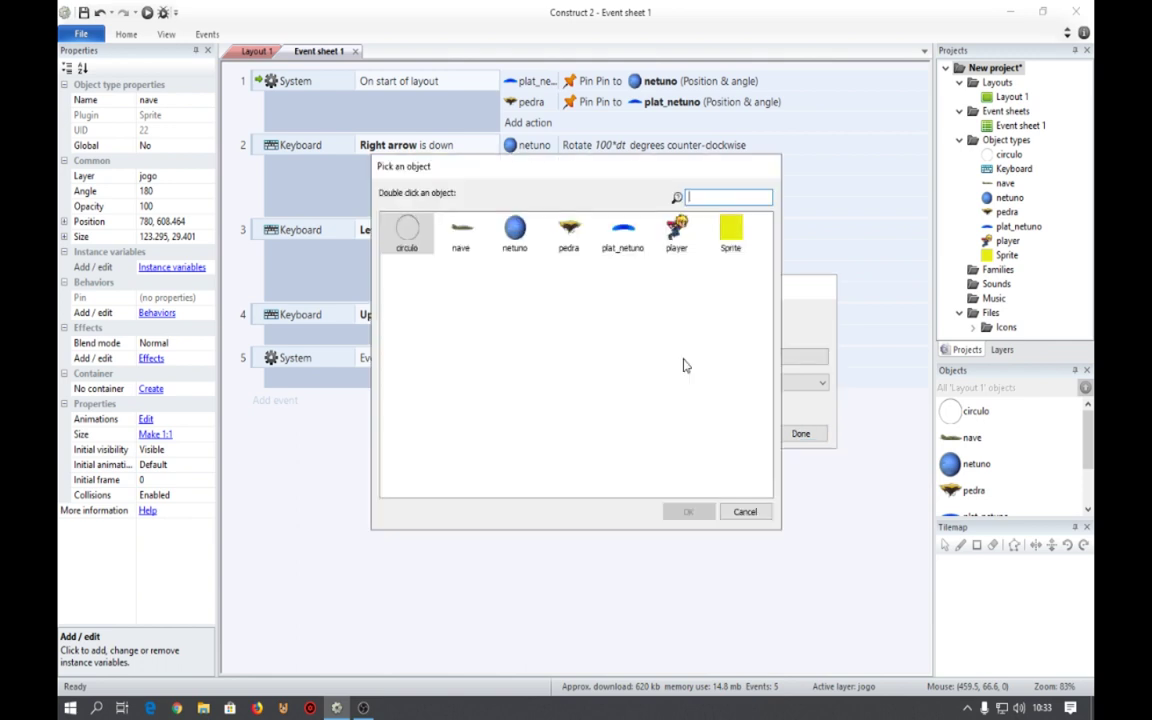
{"action": "double_click", "coordinate": [407, 235]}
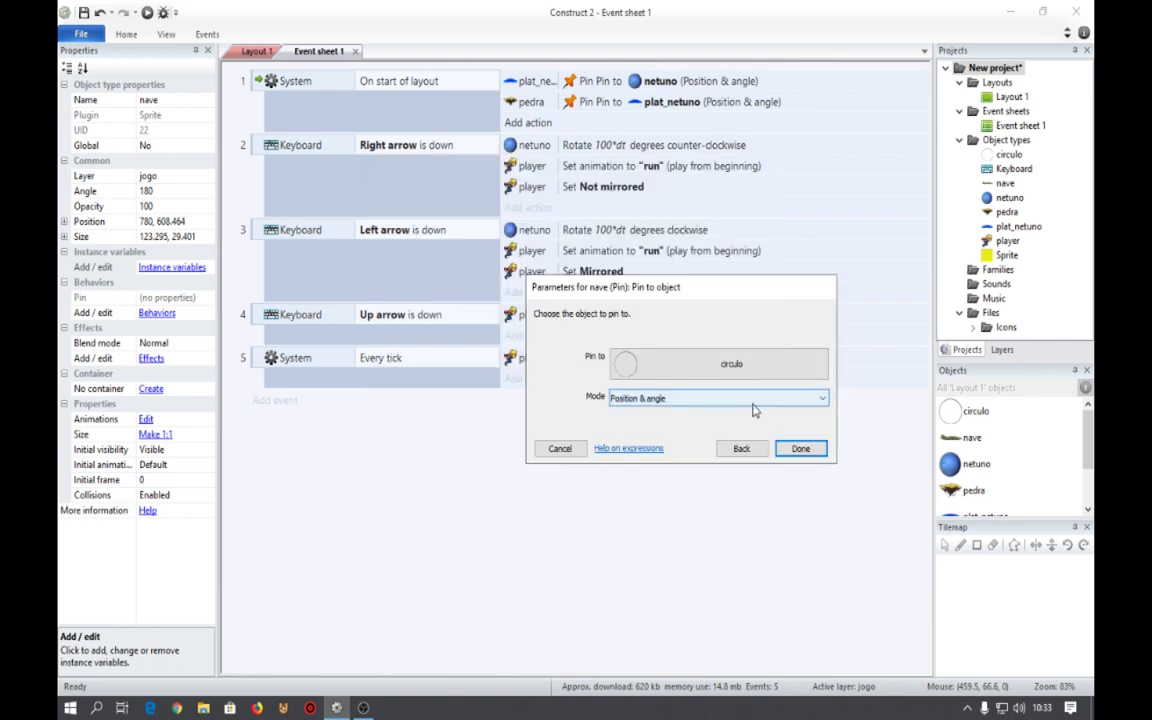
{"action": "left_click", "coordinate": [801, 446]}
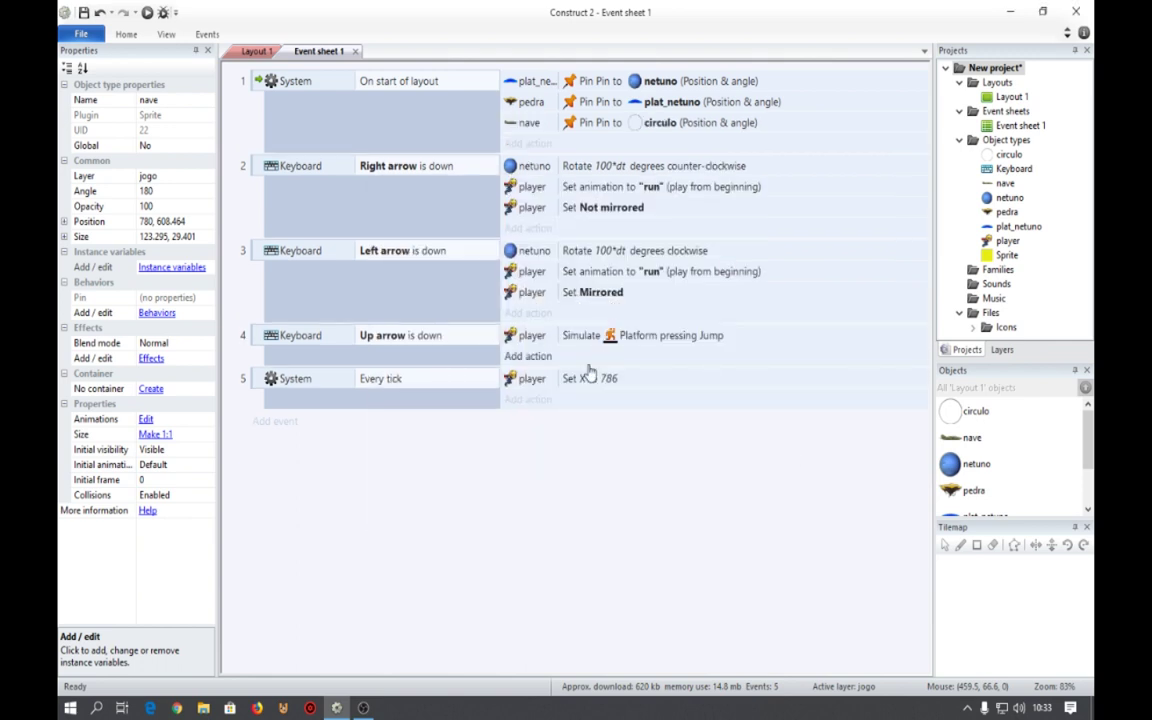
Add the Rotate behavior to the circulo sprite in Layout 1 and preview the game.
{"action": "left_click", "coordinate": [257, 51]}
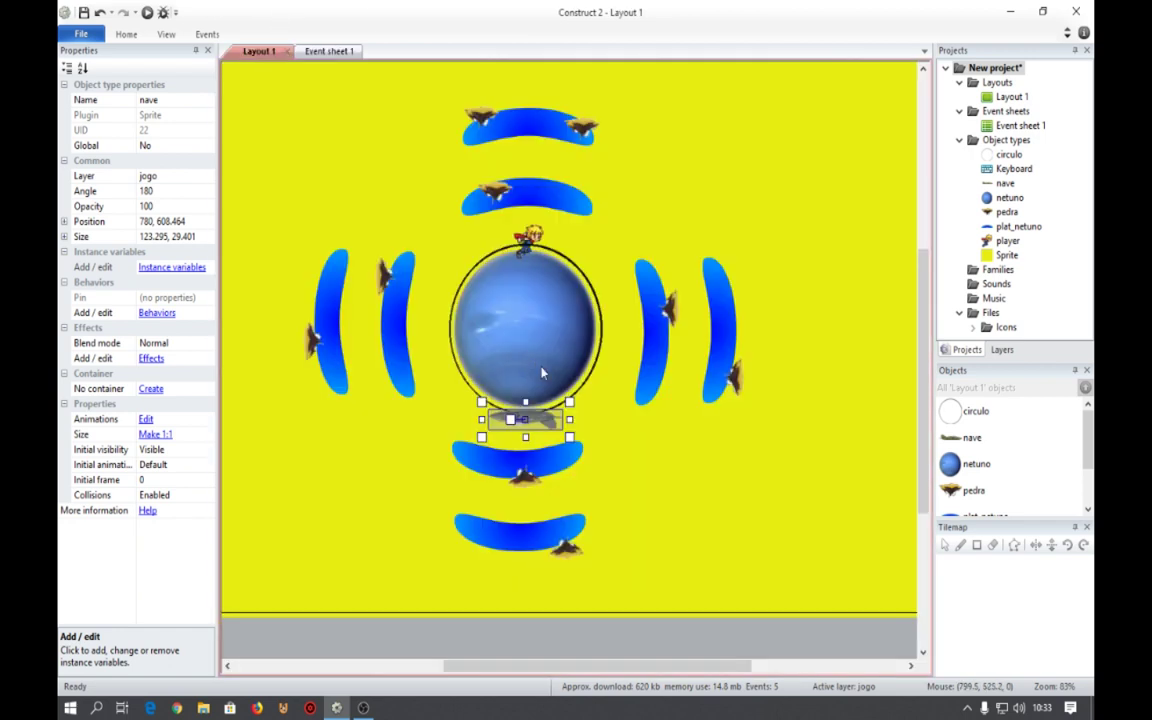
{"action": "left_click", "coordinate": [556, 345]}
{"action": "left_click", "coordinate": [156, 297]}
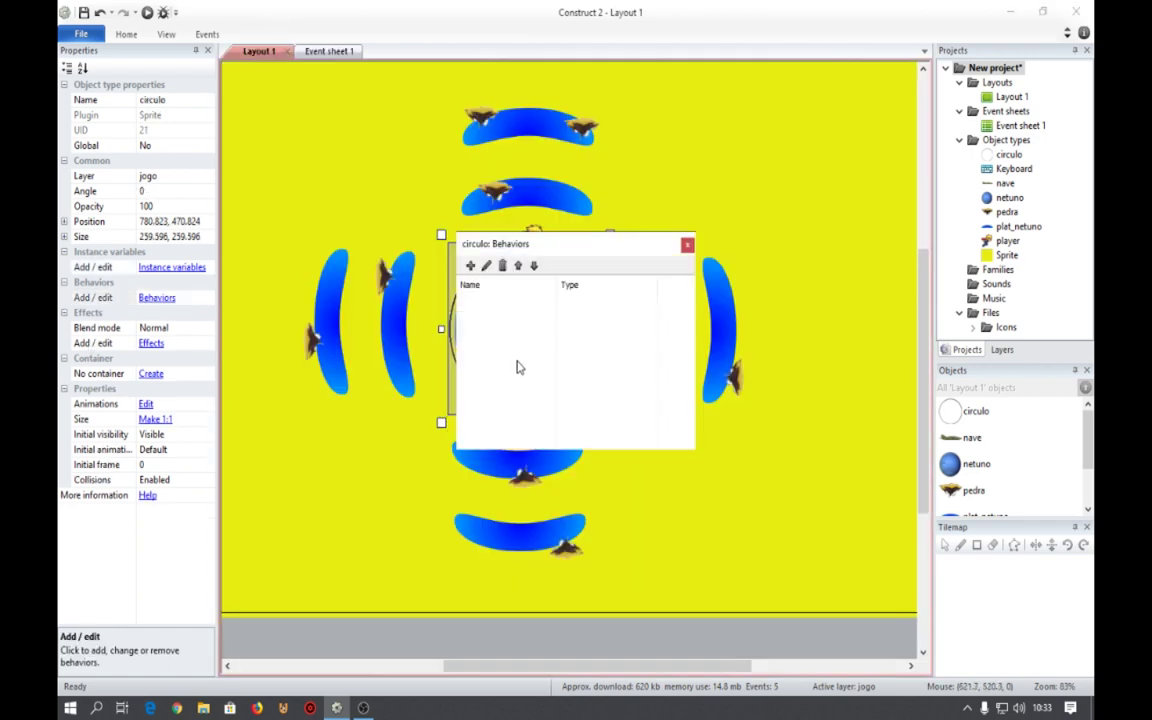
{"action": "left_click", "coordinate": [468, 264]}
{"action": "scroll", "coordinate": [553, 357], "scroll_direction": "down", "scroll_amount": 3}
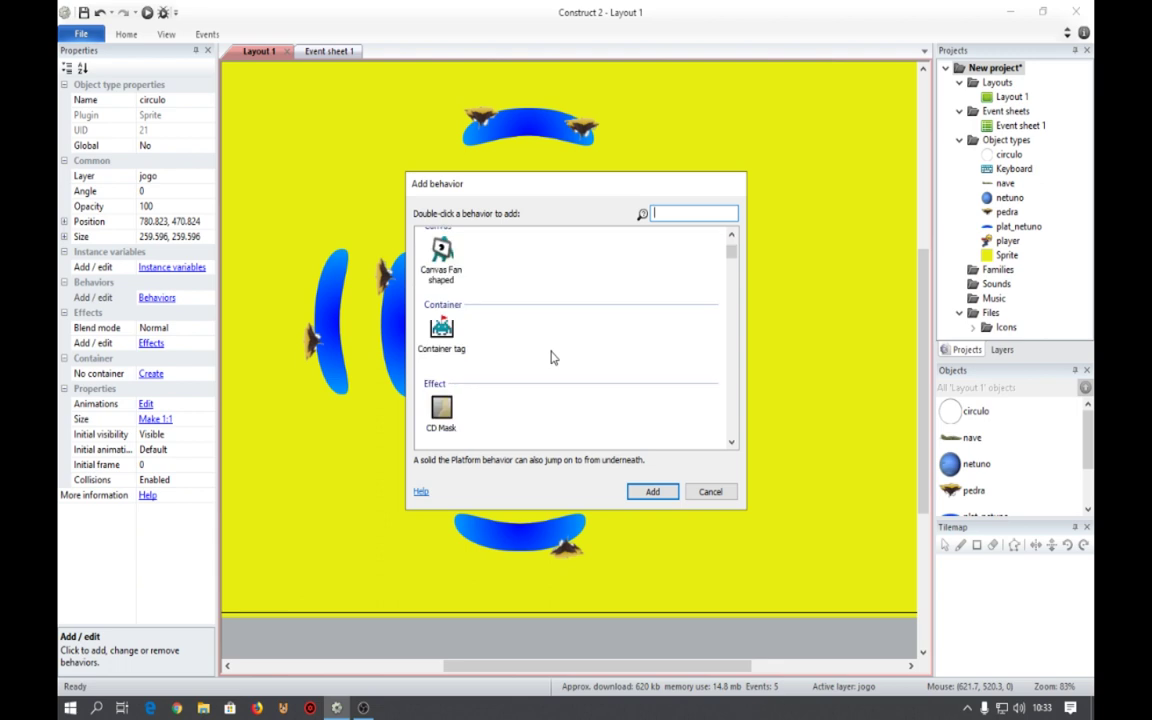
{"action": "scroll", "coordinate": [553, 357], "scroll_direction": "down", "scroll_amount": 2}
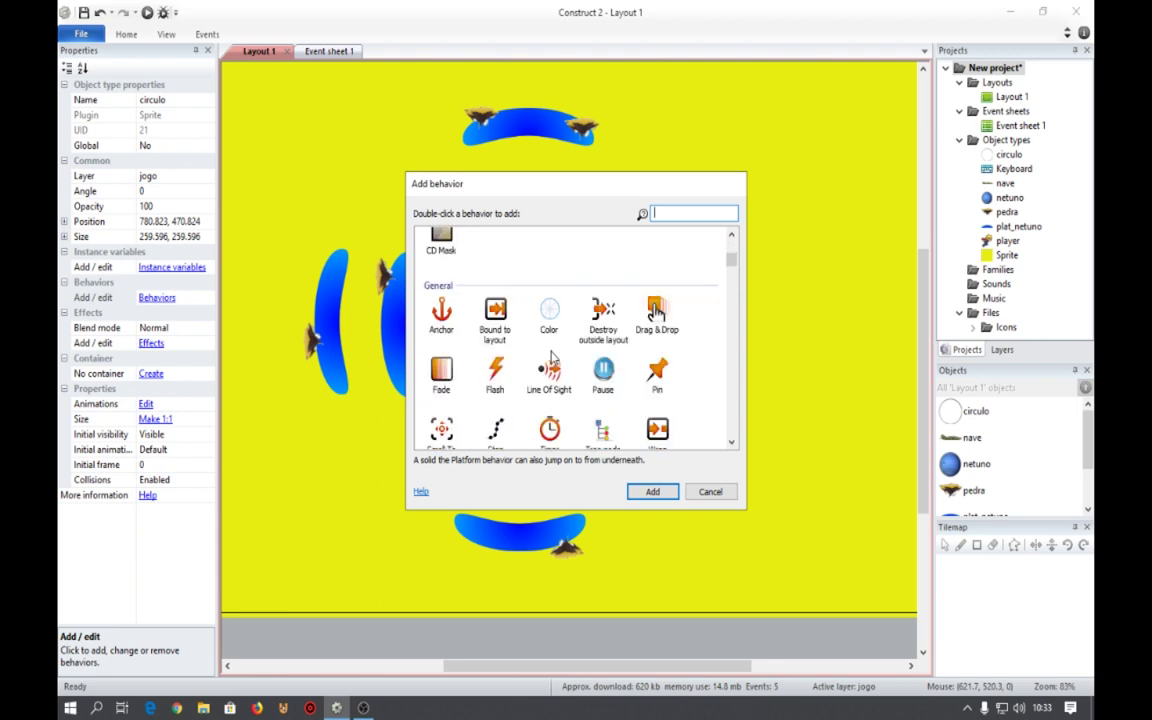
{"action": "scroll", "coordinate": [551, 359], "scroll_direction": "down", "scroll_amount": 2}
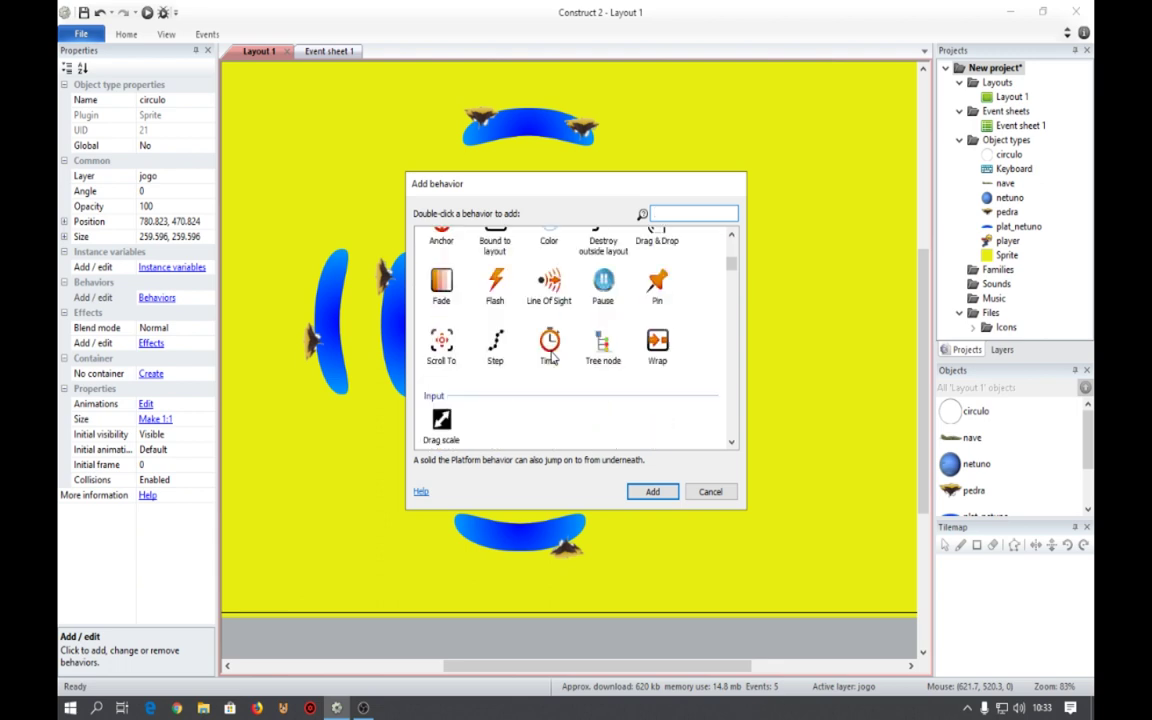
{"action": "scroll", "coordinate": [551, 359], "scroll_direction": "down", "scroll_amount": 6}
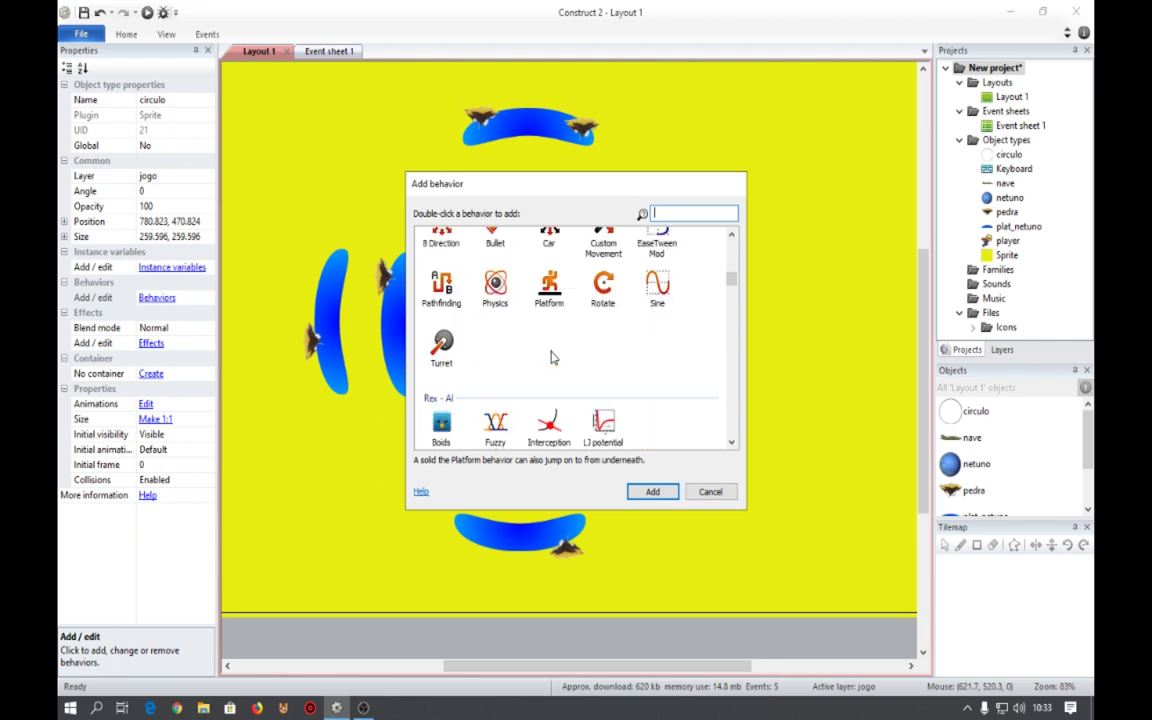
{"action": "scroll", "coordinate": [553, 357], "scroll_direction": "down", "scroll_amount": 5}
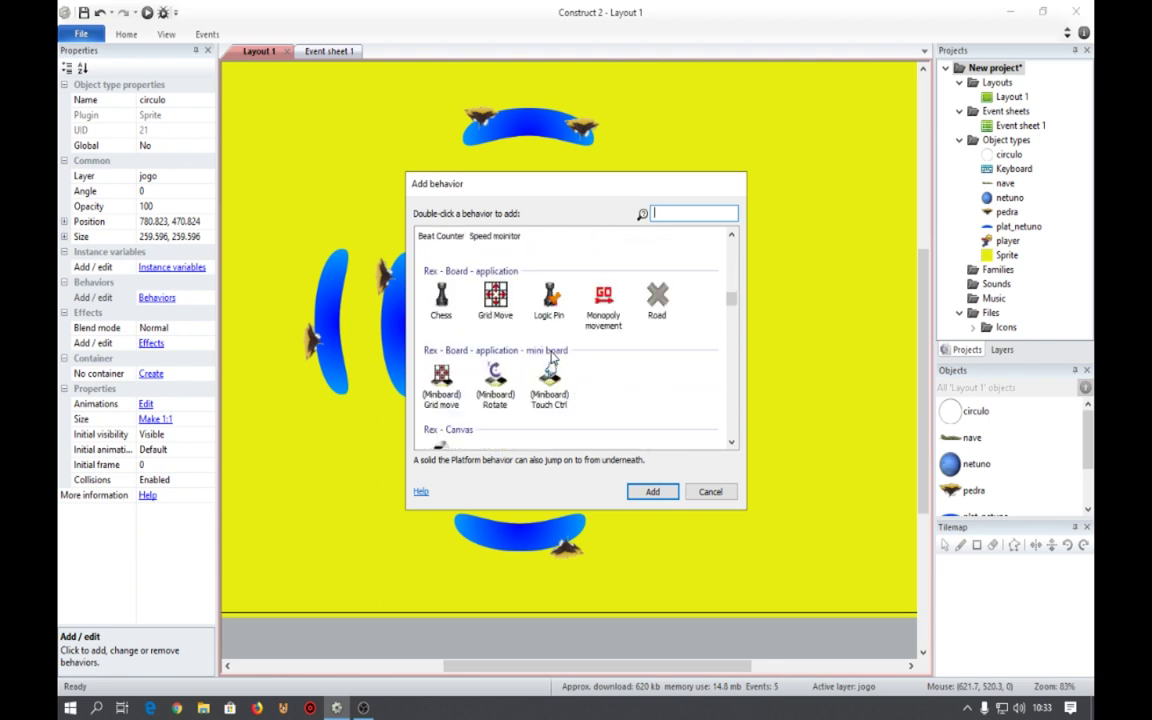
{"action": "scroll", "coordinate": [553, 357], "scroll_direction": "down", "scroll_amount": 3}
{"action": "scroll", "coordinate": [551, 357], "scroll_direction": "down", "scroll_amount": 2}
{"action": "scroll", "coordinate": [551, 357], "scroll_direction": "up", "scroll_amount": 20}
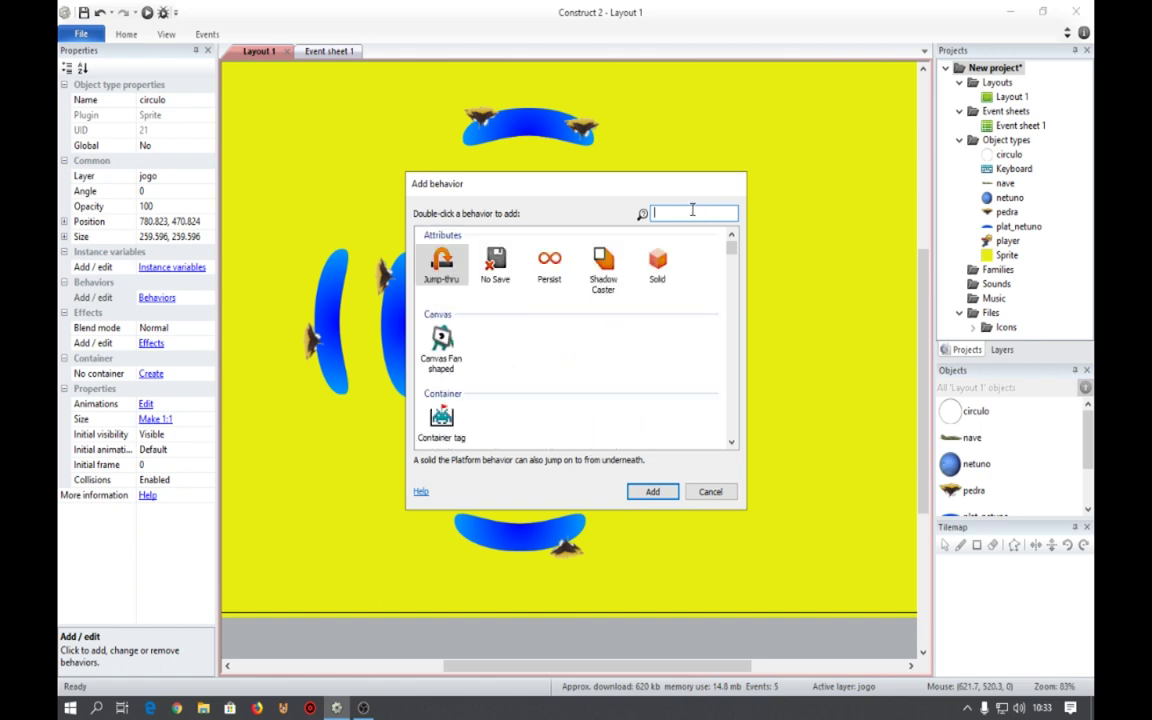
{"action": "type", "text": "ro"}
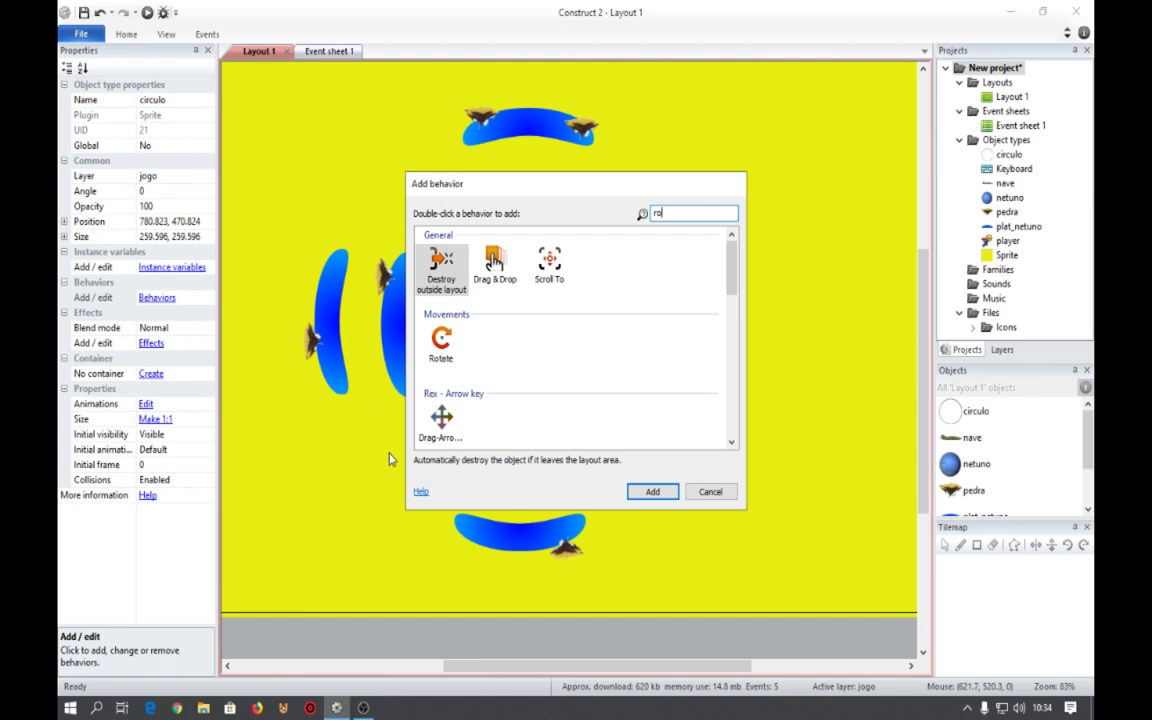
{"action": "double_click", "coordinate": [441, 340]}
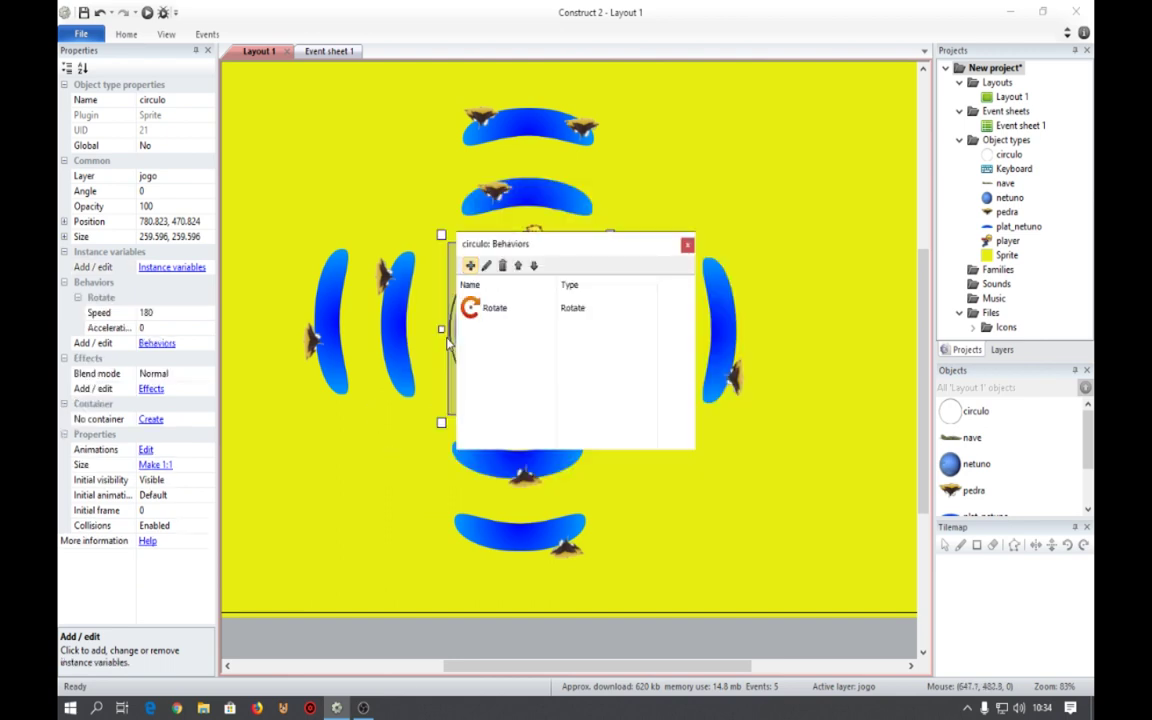
{"action": "left_click", "coordinate": [687, 245]}
{"action": "left_click", "coordinate": [147, 12]}
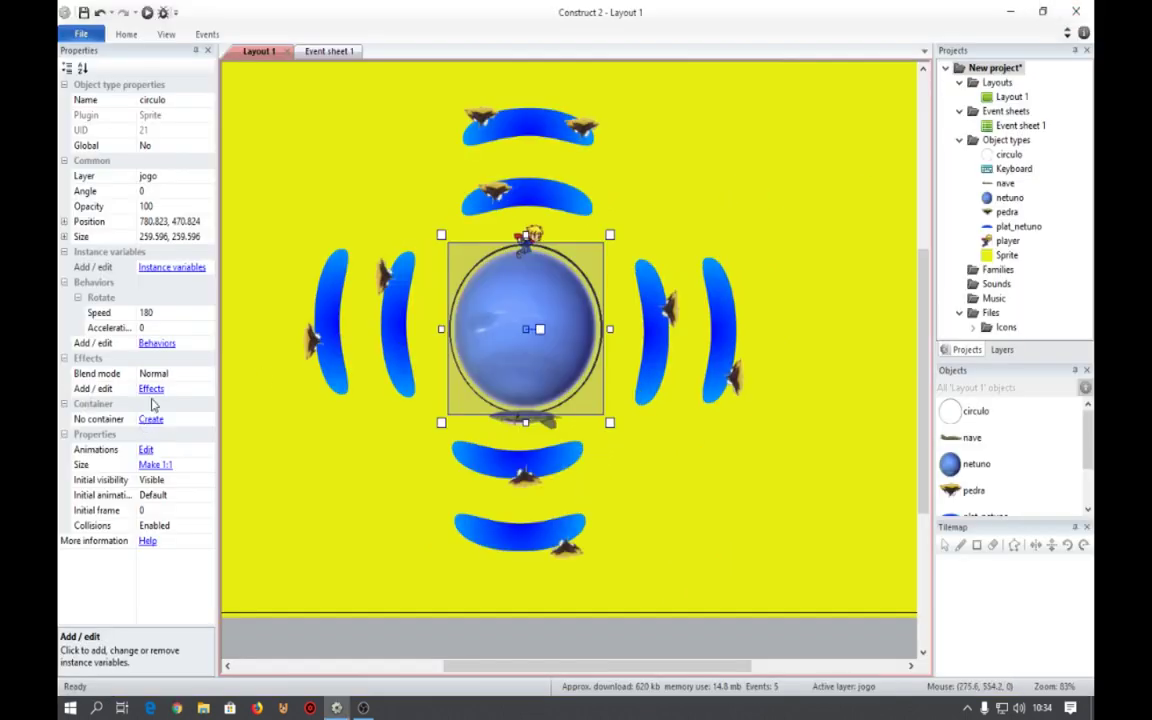
Set the Rotate speed of circulo to 100.
{"action": "left_click", "coordinate": [184, 317]}
{"action": "mouse_move", "coordinate": [363, 707]}
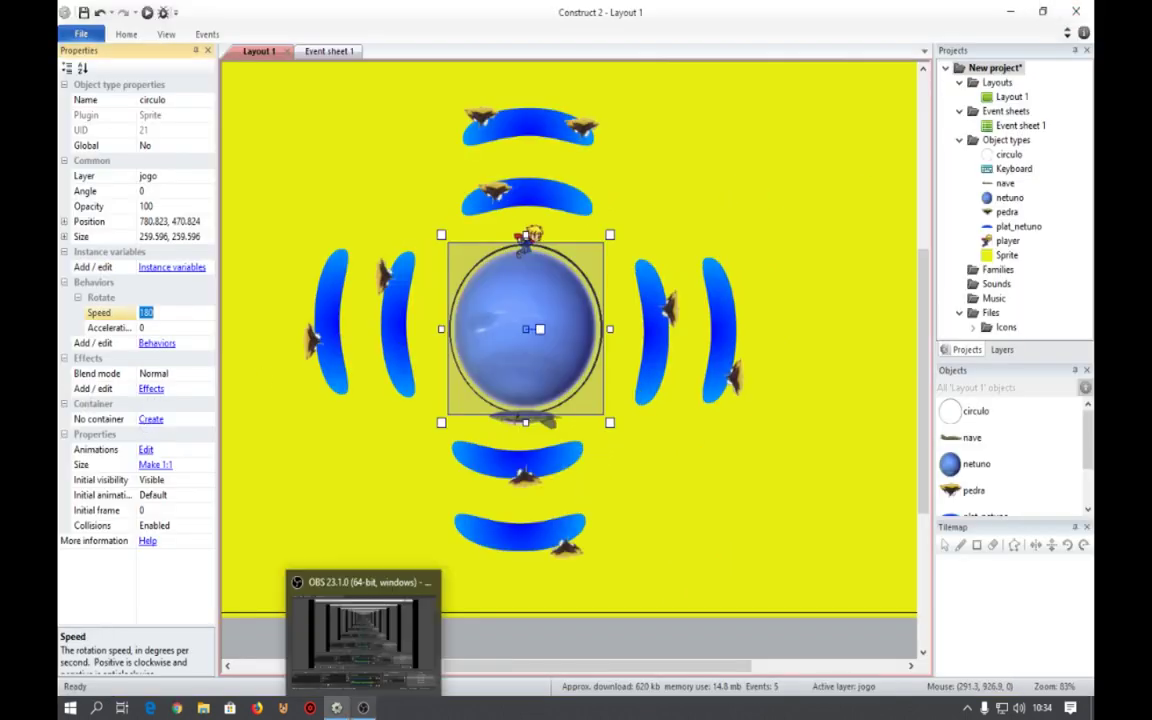
{"action": "type", "text": "10"}
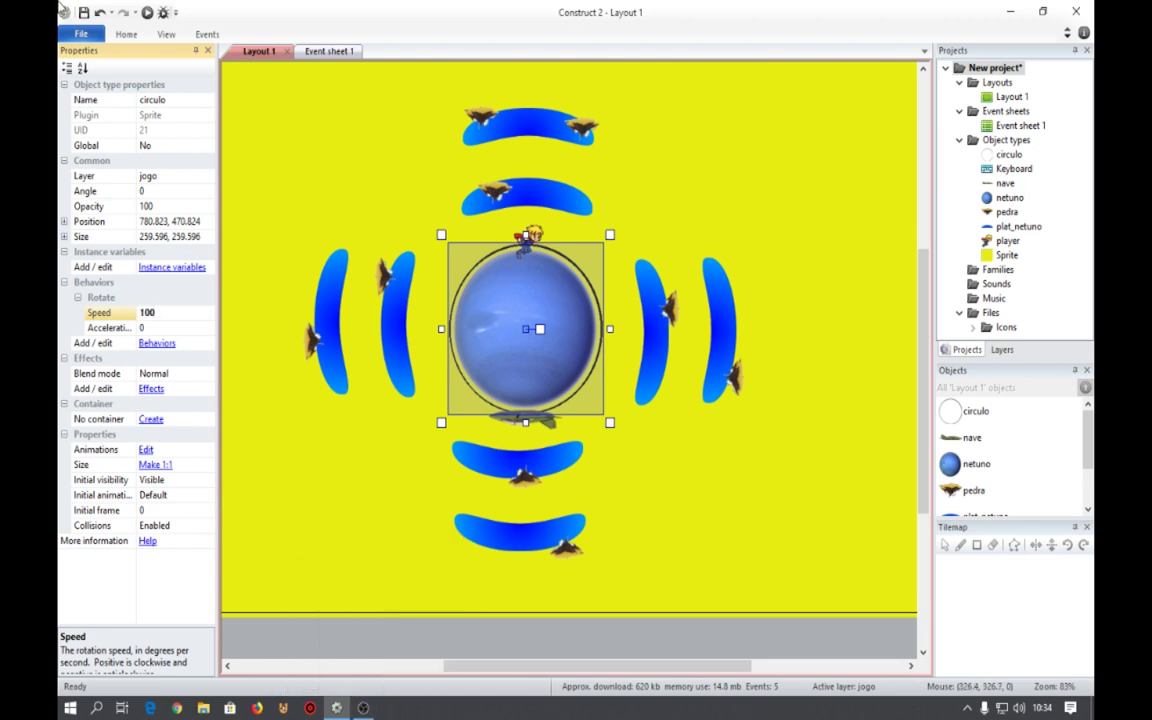
Preview the game and make the player jump repeatedly to test dodging the circling nave, then close the preview.
{"action": "left_click", "coordinate": [147, 12]}
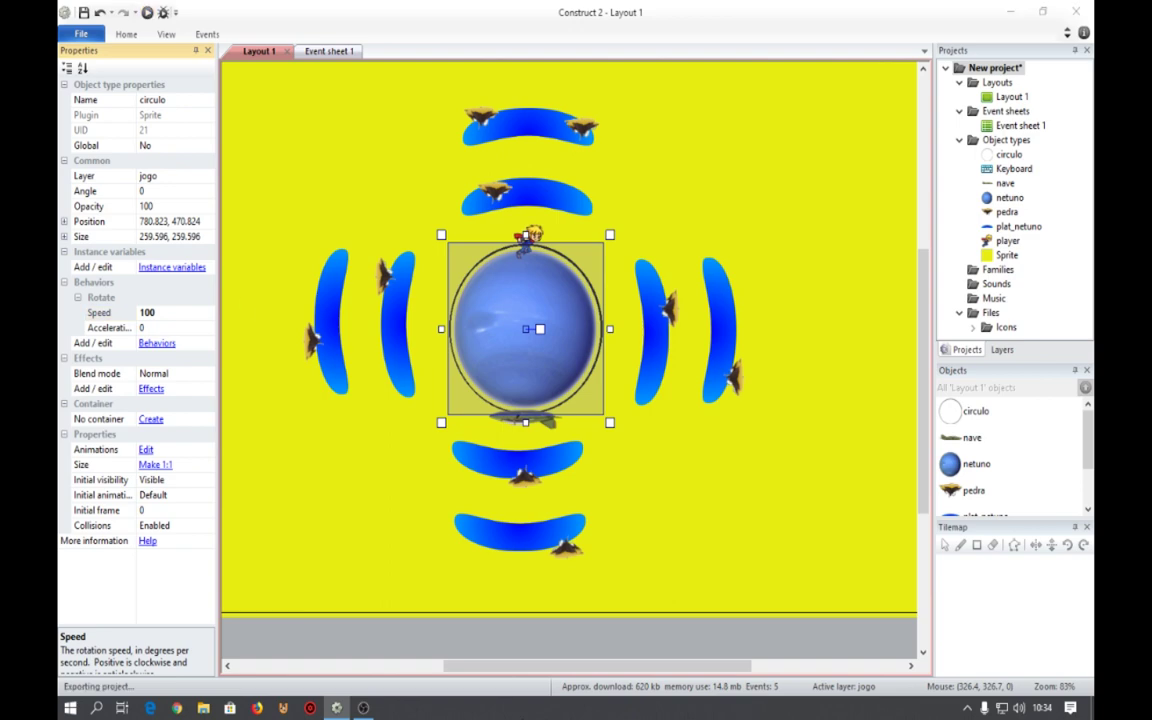
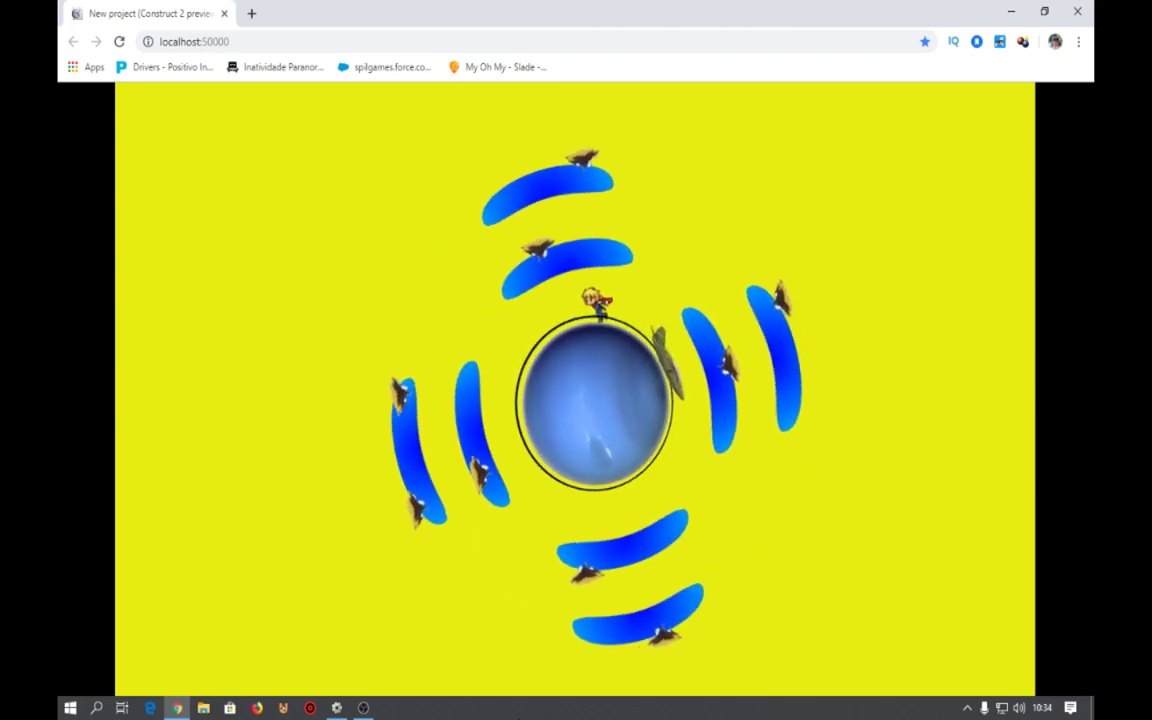
{"action": "key", "text": "Up"}
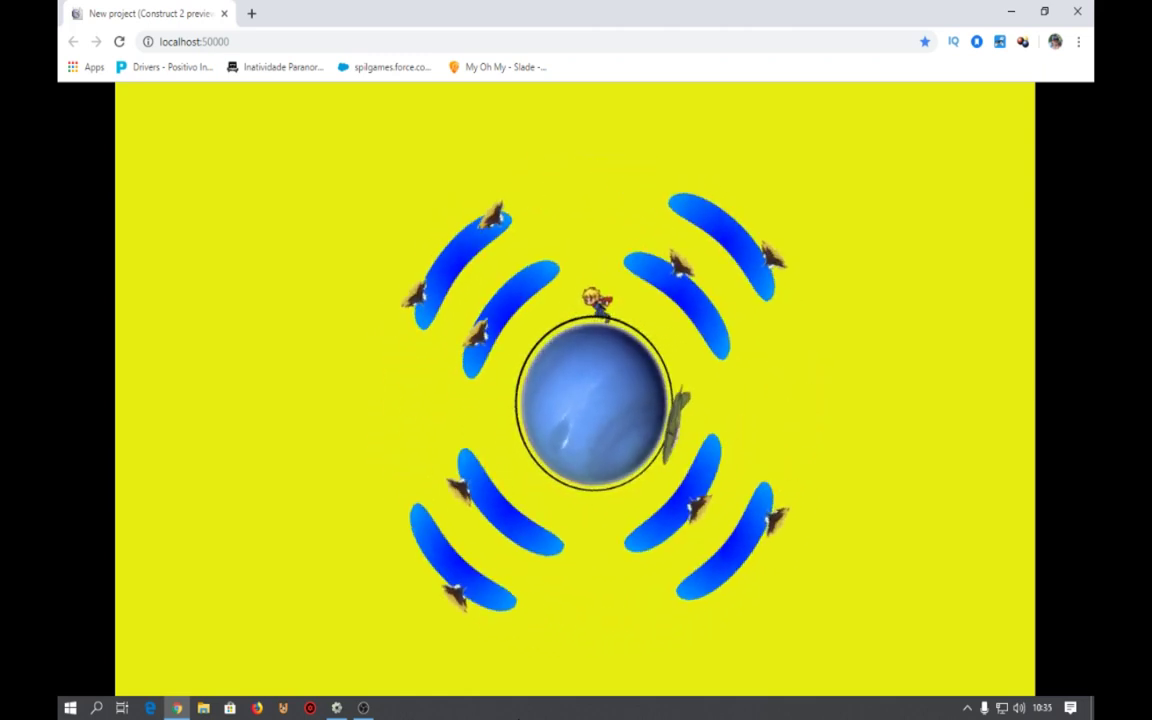
{"action": "key", "text": "Up"}
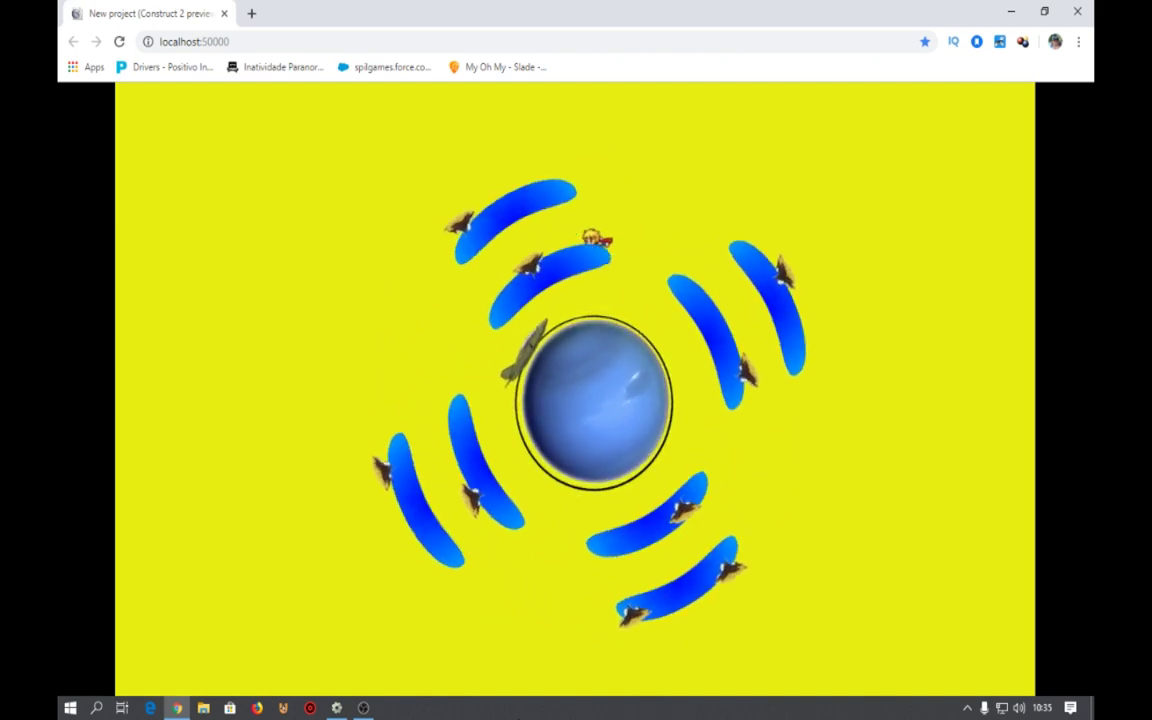
{"action": "key", "text": "Up"}
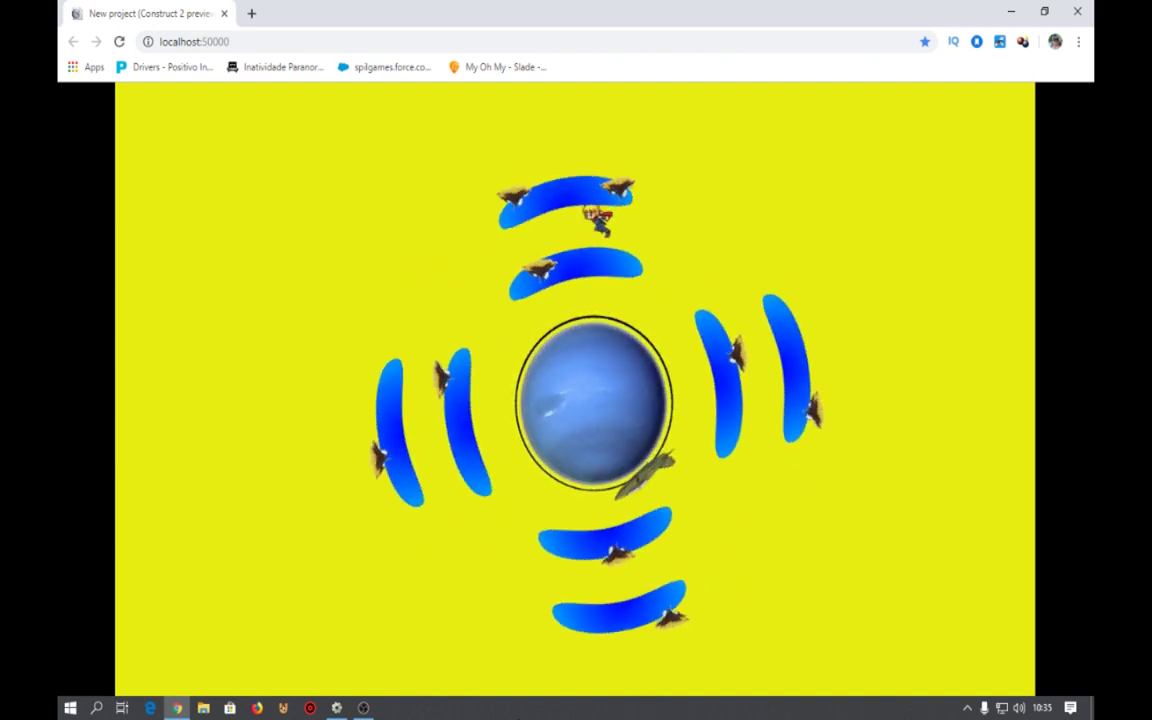
{"action": "key", "text": "Up"}
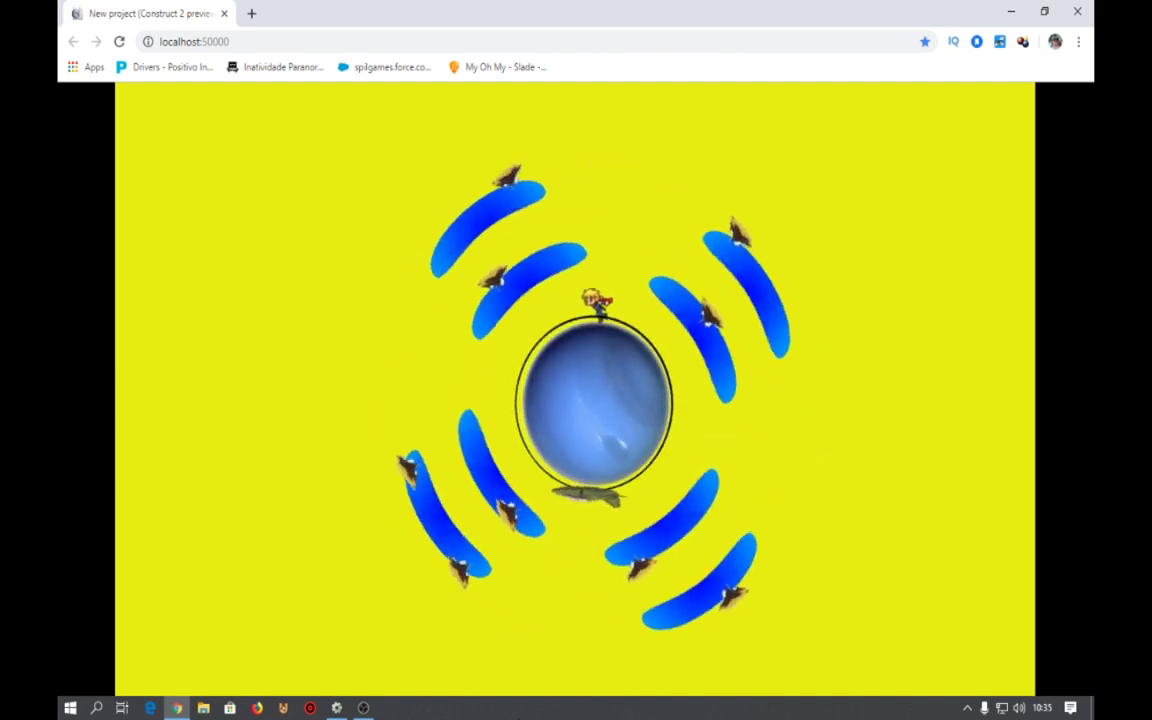
{"action": "left_click", "coordinate": [1077, 11]}
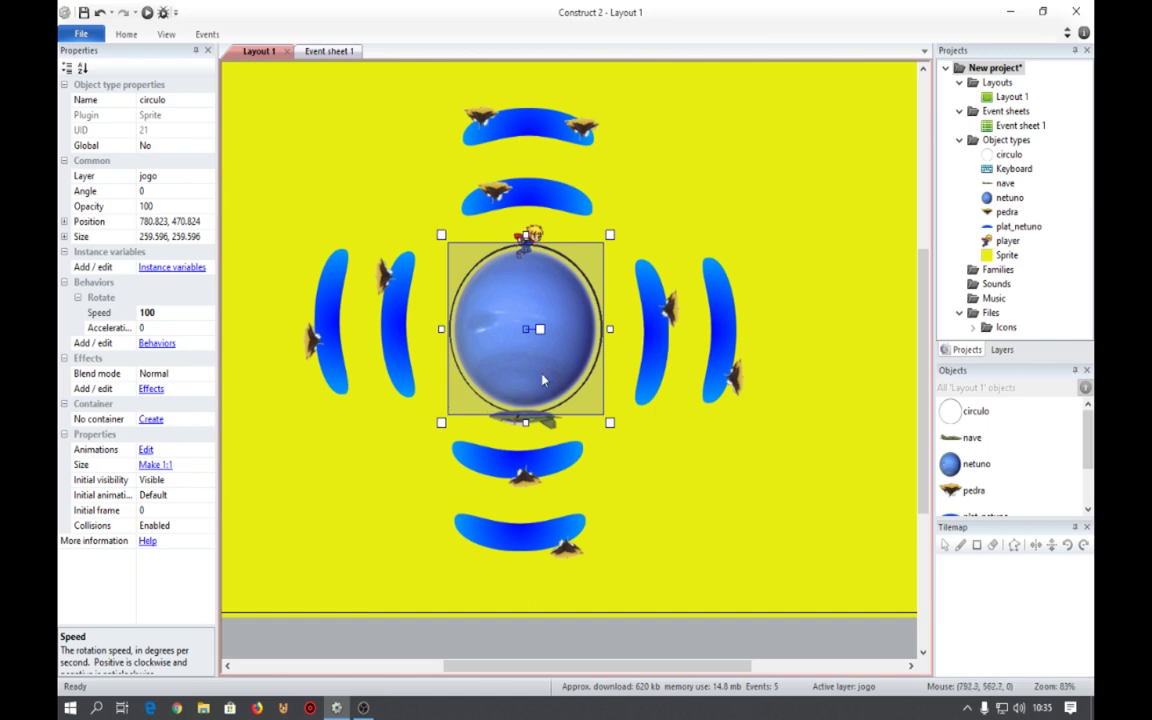
Add an event to Event sheet 1 that triggers when player collides with nave.
{"action": "left_click", "coordinate": [328, 51]}
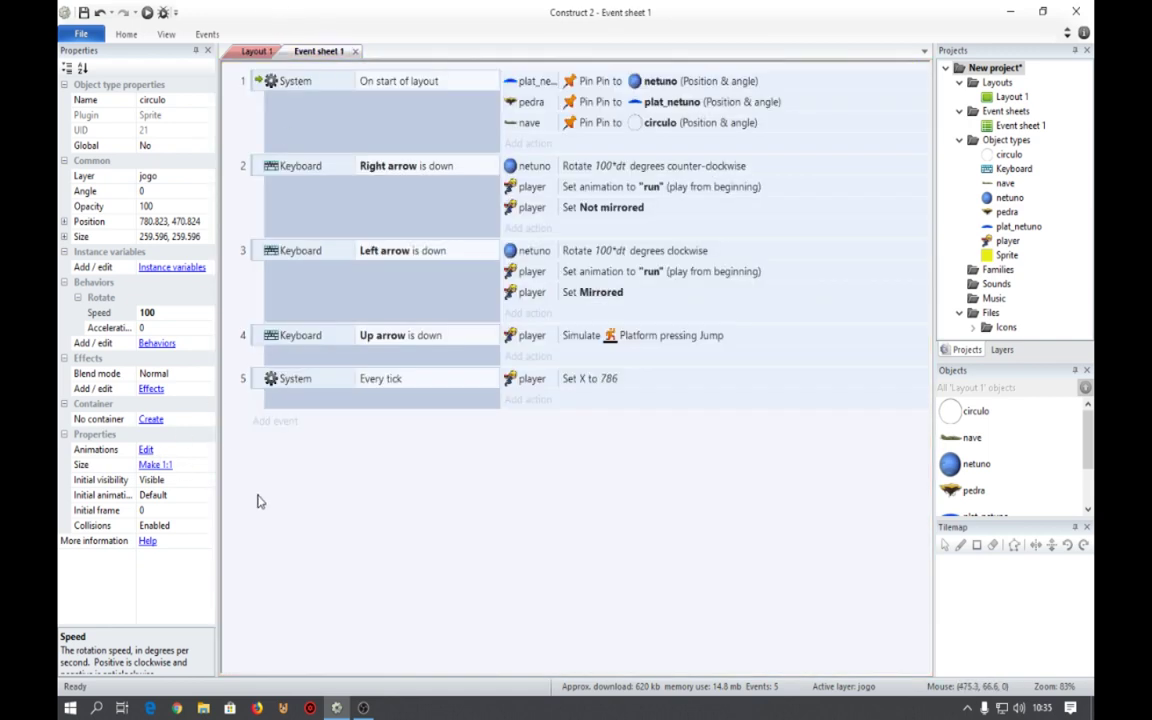
{"action": "left_click", "coordinate": [281, 424]}
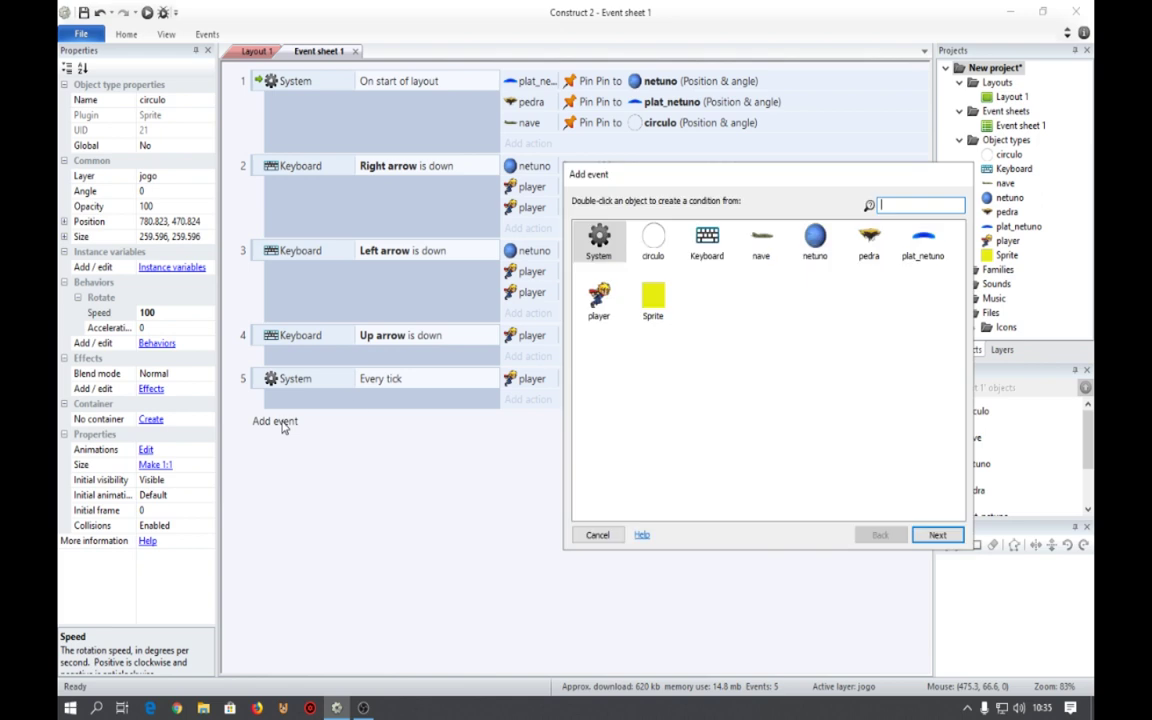
{"action": "double_click", "coordinate": [598, 298]}
{"action": "scroll", "coordinate": [655, 333], "scroll_direction": "down", "scroll_amount": 2}
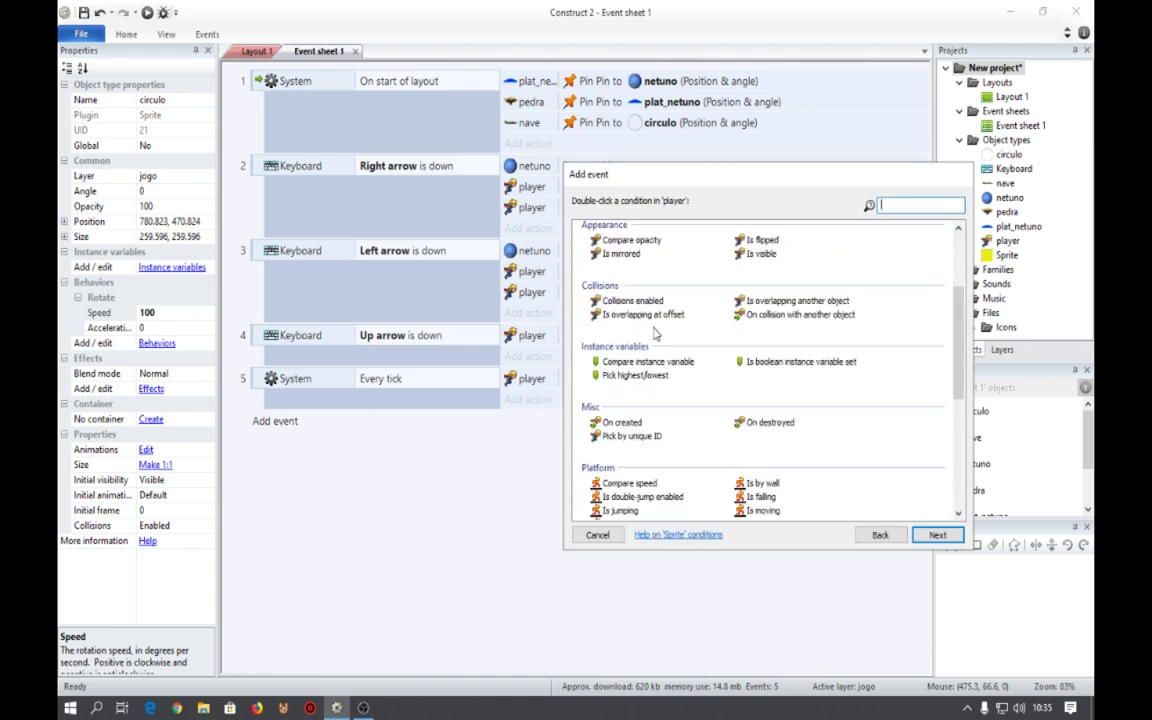
{"action": "double_click", "coordinate": [822, 315]}
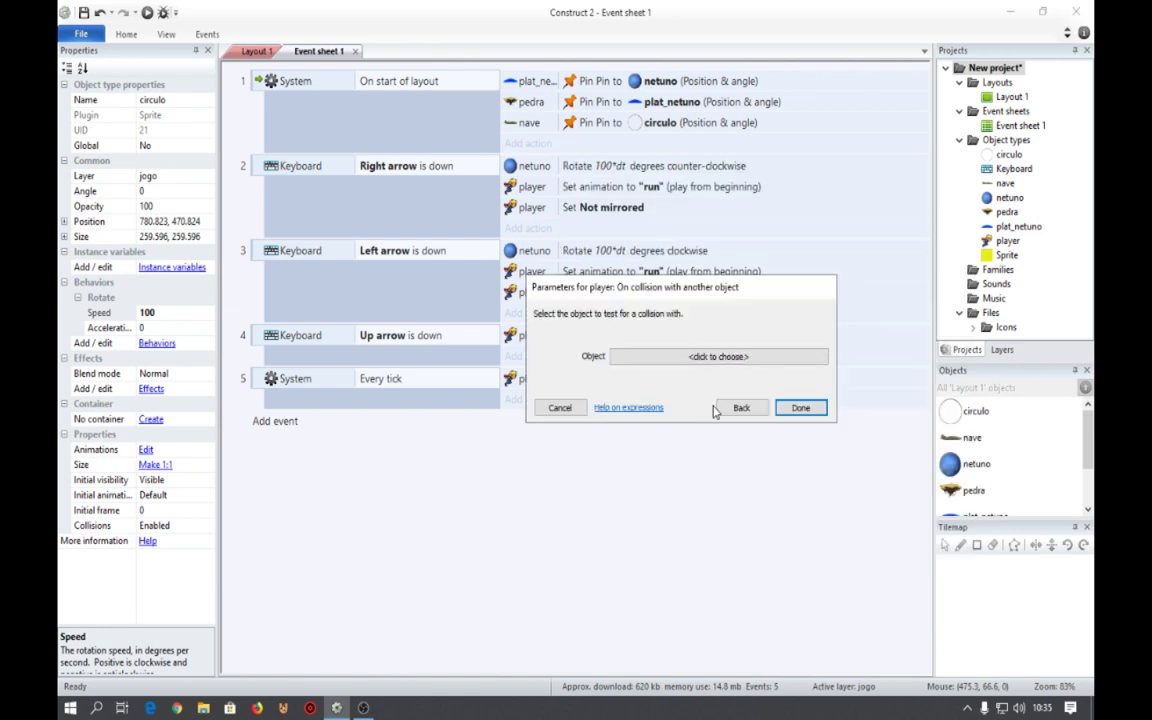
{"action": "left_click", "coordinate": [720, 408]}
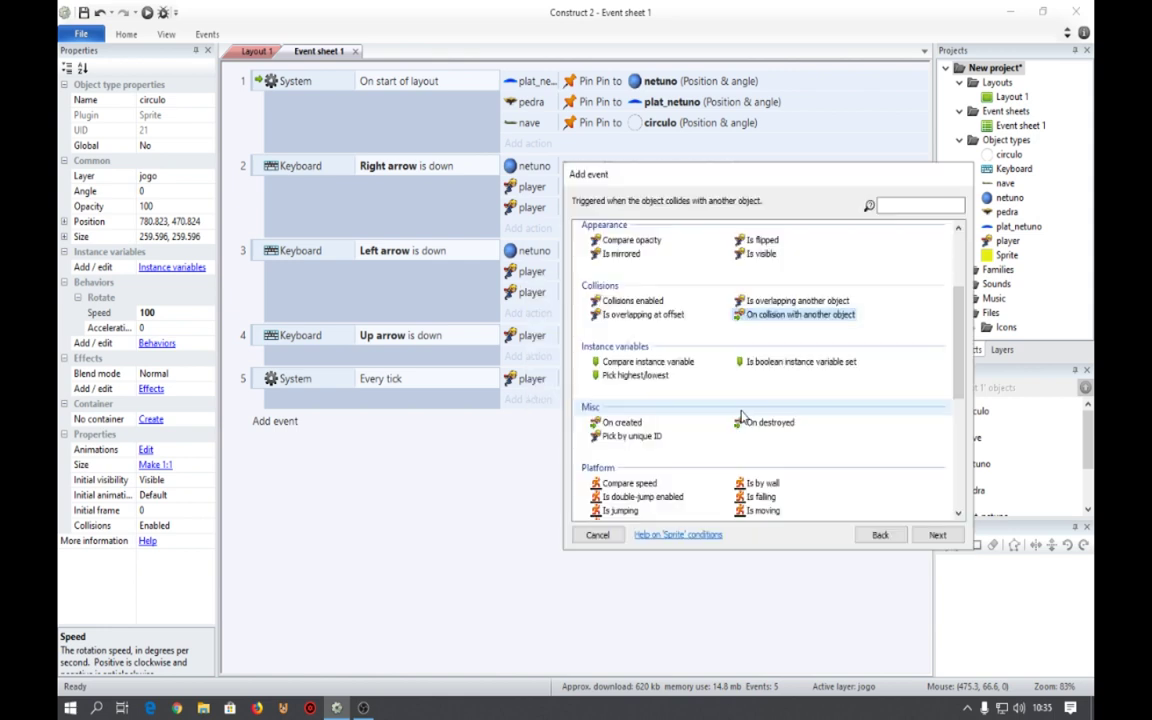
{"action": "double_click", "coordinate": [797, 315]}
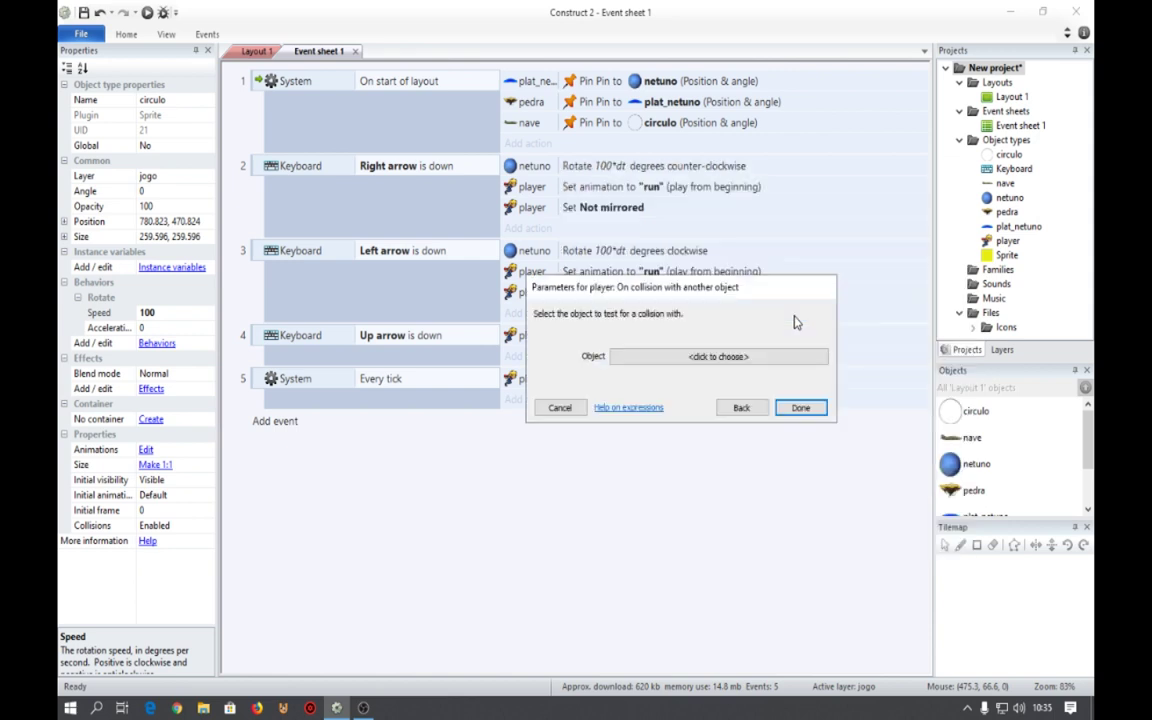
{"action": "left_click", "coordinate": [737, 357]}
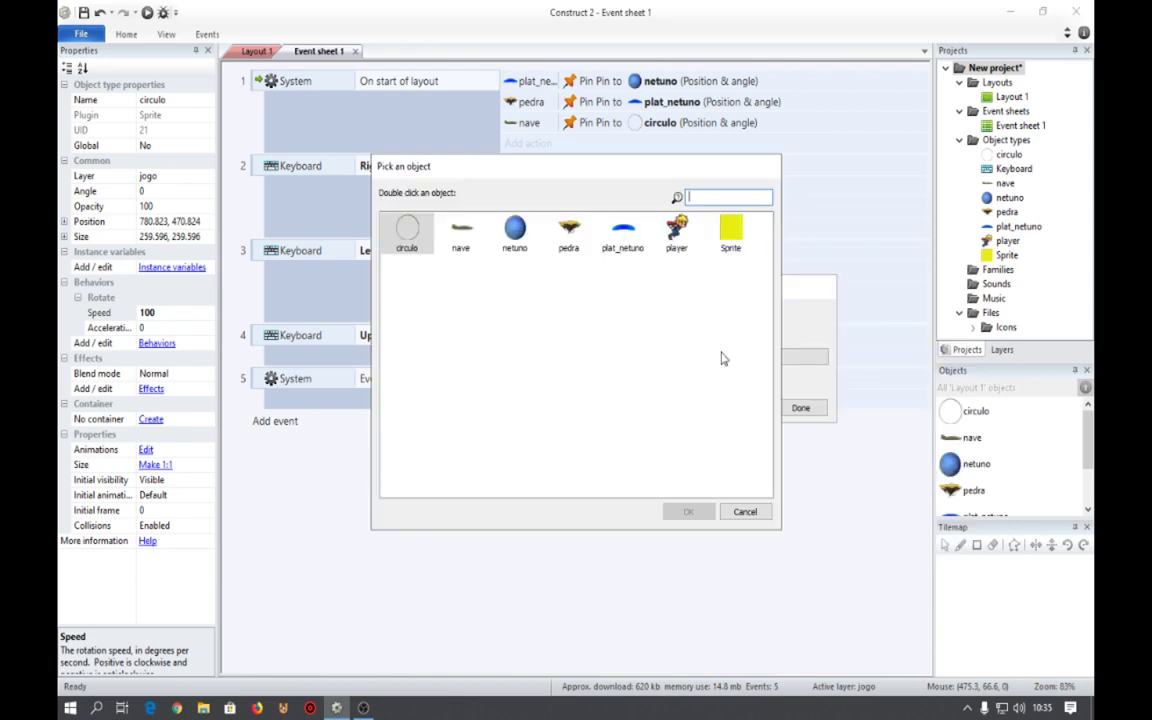
{"action": "double_click", "coordinate": [460, 242]}
{"action": "left_click", "coordinate": [800, 407]}
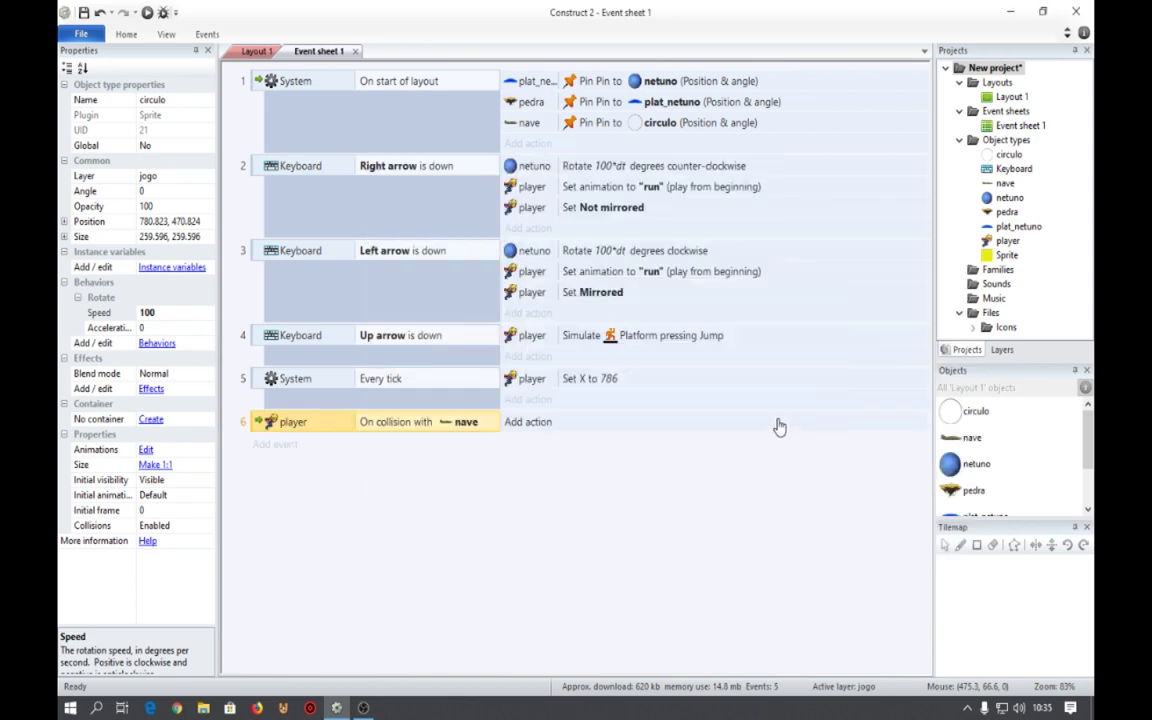
Add an action to the nave collision event that destroys player.
{"action": "left_click", "coordinate": [540, 424]}
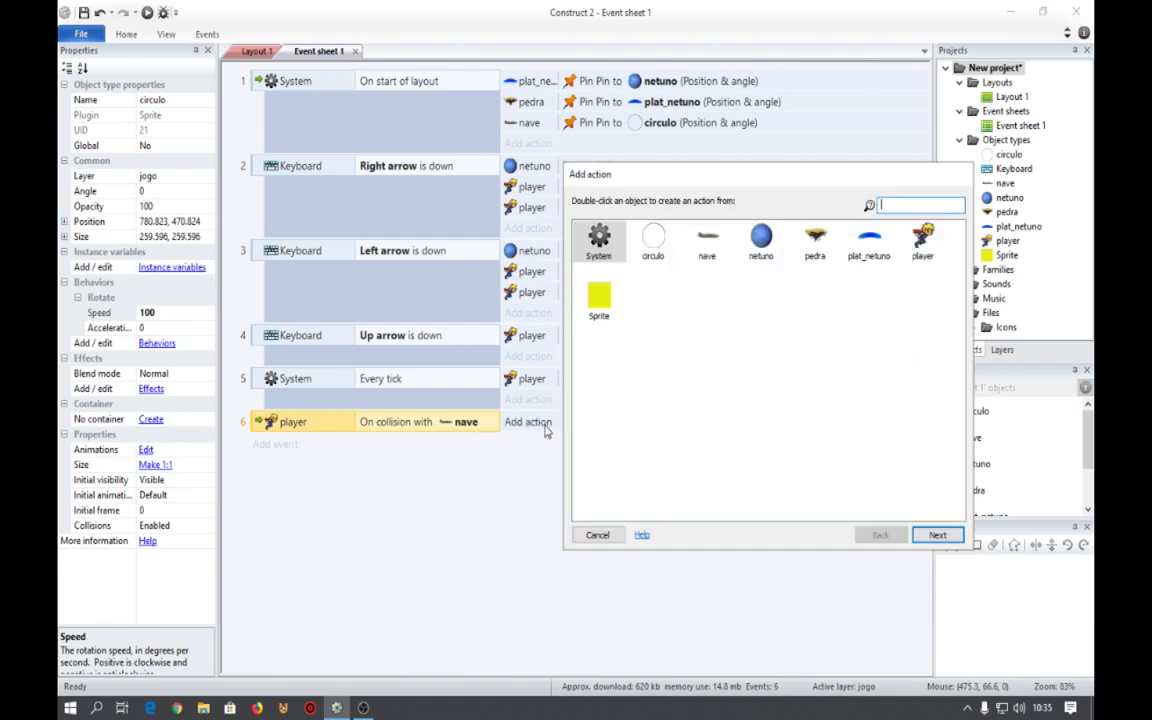
{"action": "double_click", "coordinate": [916, 246]}
{"action": "scroll", "coordinate": [725, 360], "scroll_direction": "down", "scroll_amount": 5}
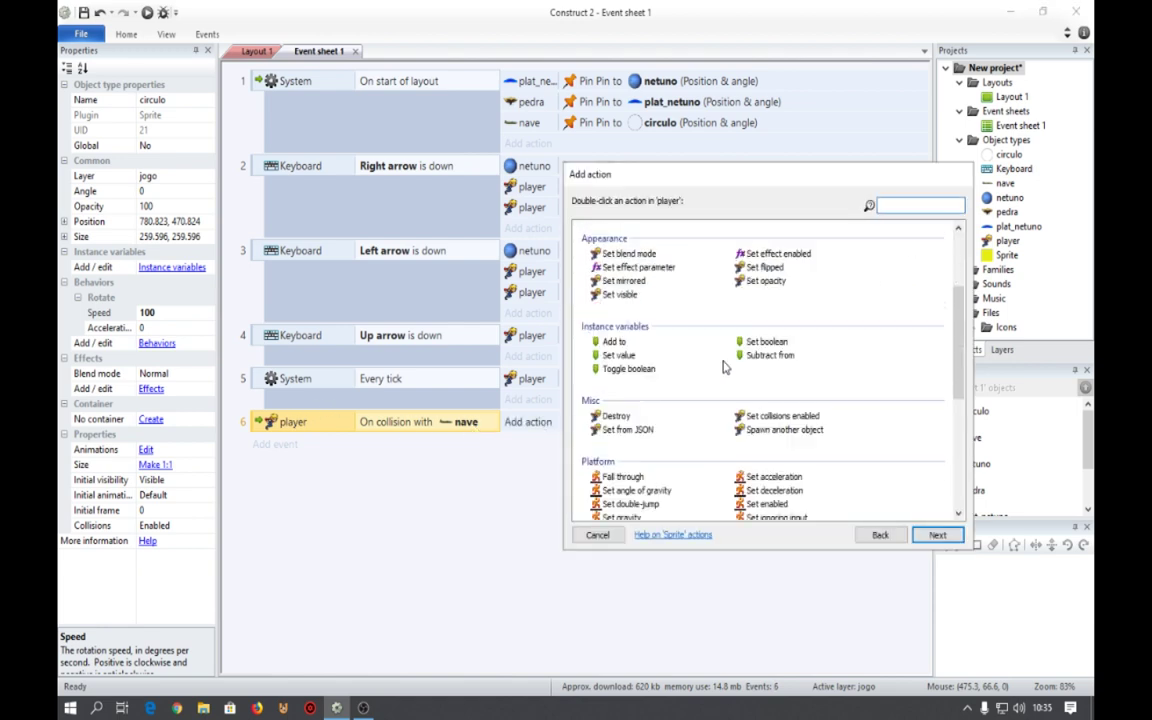
{"action": "double_click", "coordinate": [615, 348]}
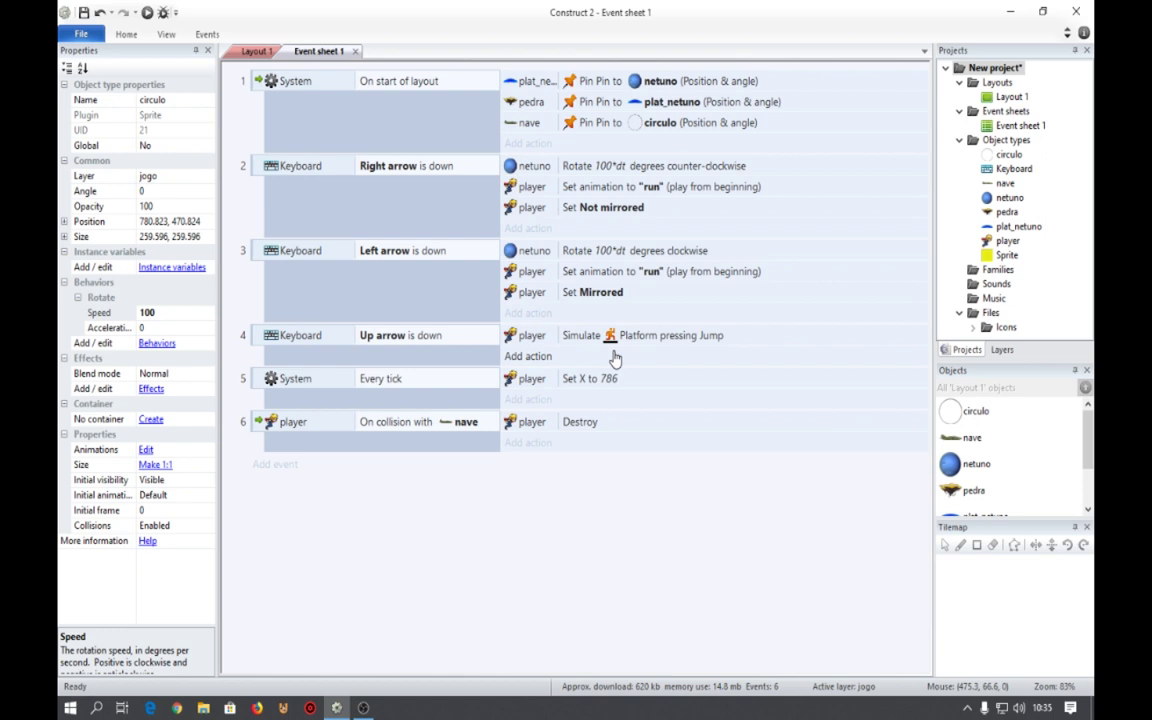
Add a System Restart layout action to the nave collision event and test it in a preview of the game.
{"action": "left_click", "coordinate": [525, 442]}
{"action": "double_click", "coordinate": [599, 248]}
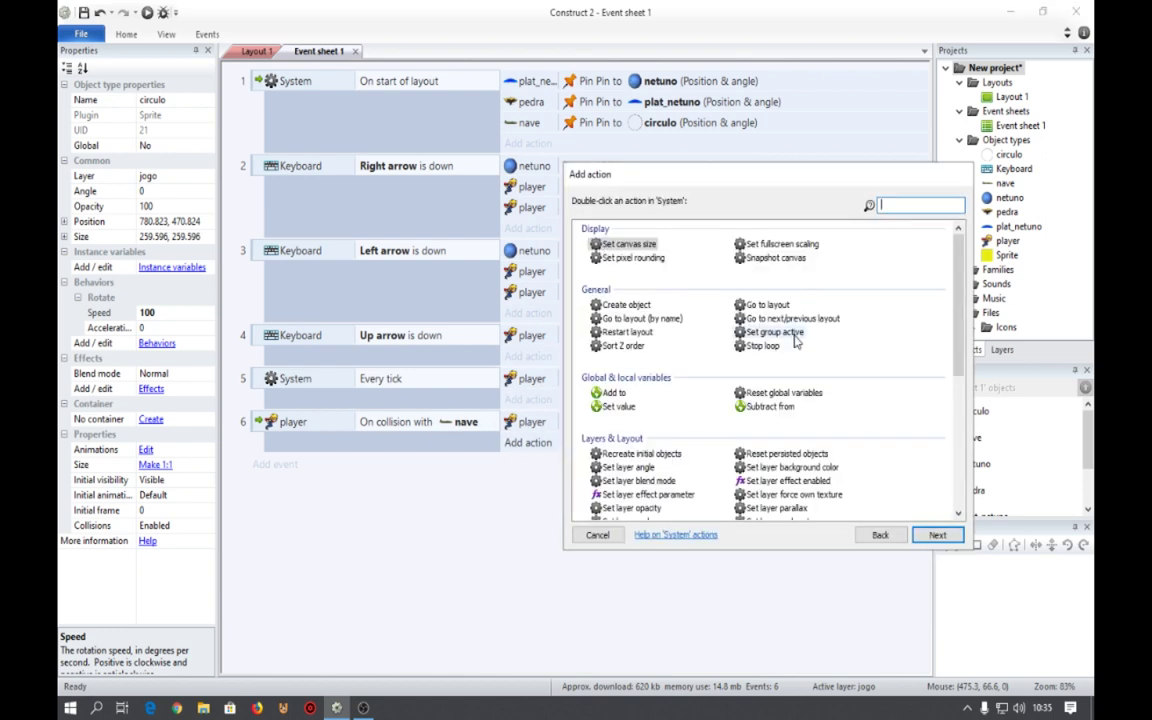
{"action": "double_click", "coordinate": [641, 338]}
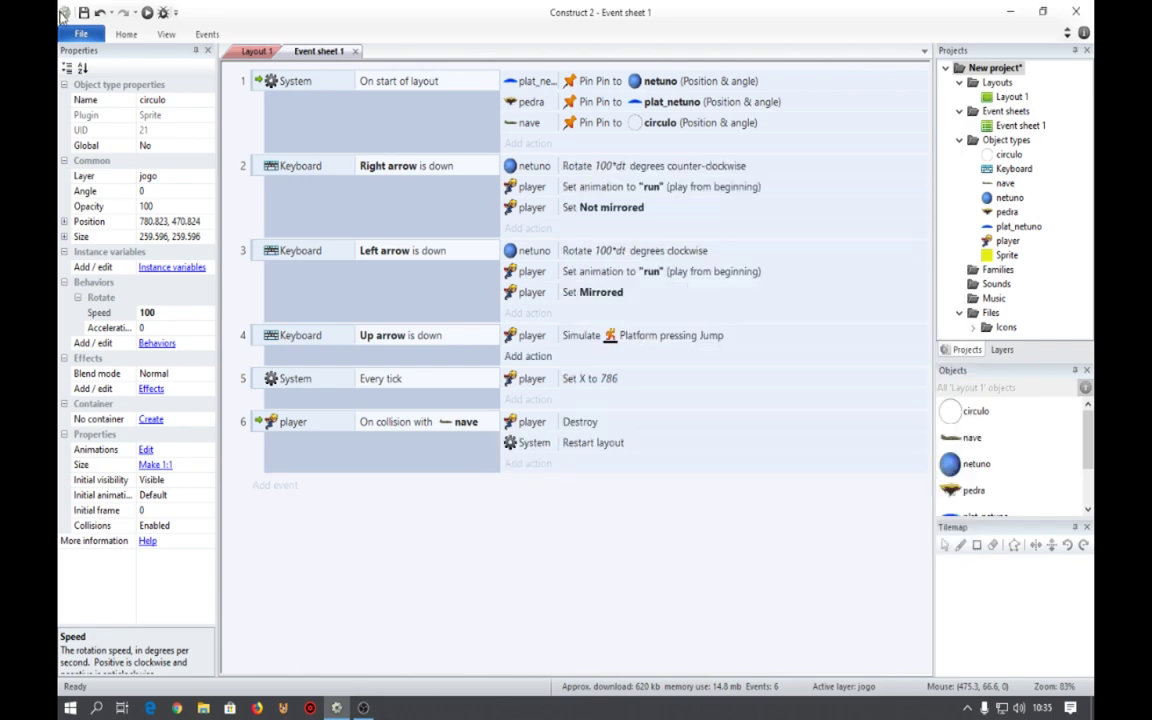
{"action": "left_click", "coordinate": [146, 14]}
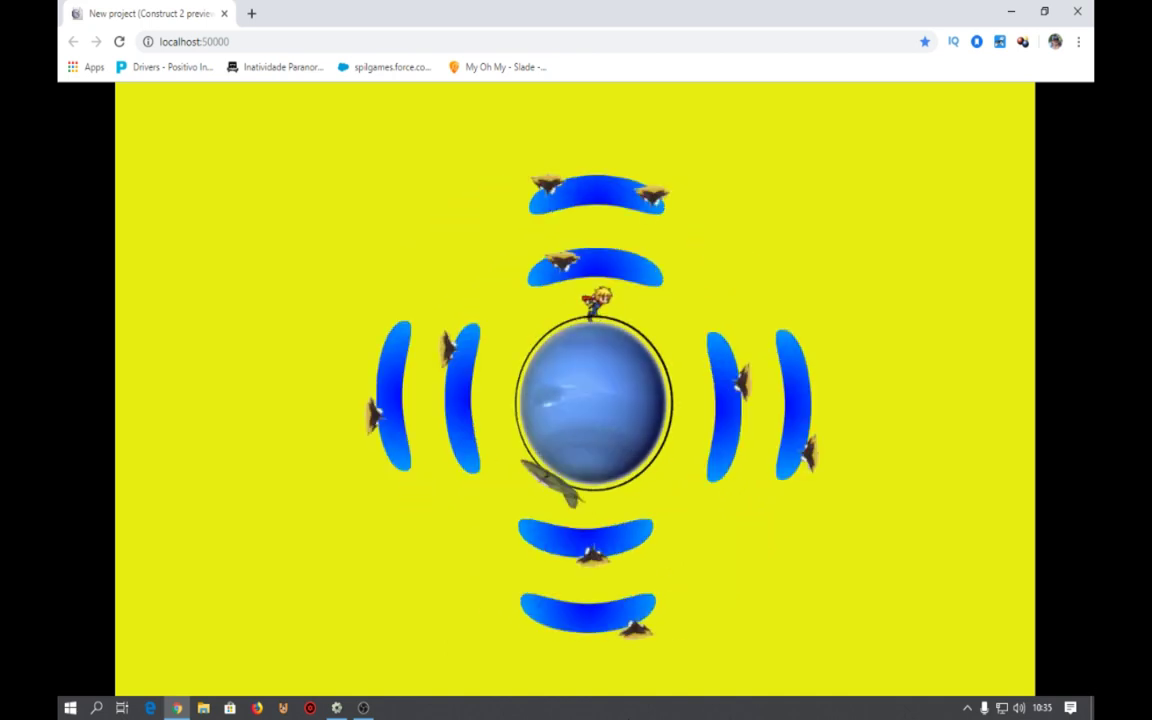
{"action": "left_click", "coordinate": [1077, 12]}
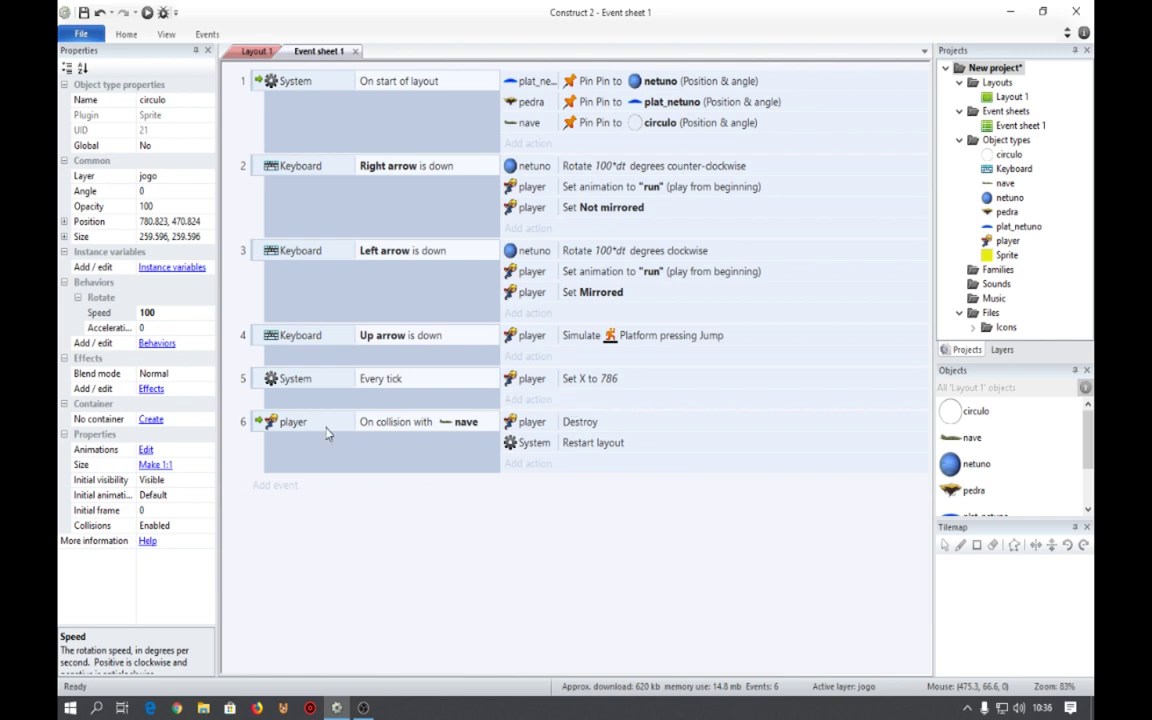
Insert a new Sprite object on Layout 1, placed just below the yellow background.
{"action": "left_click", "coordinate": [258, 51]}
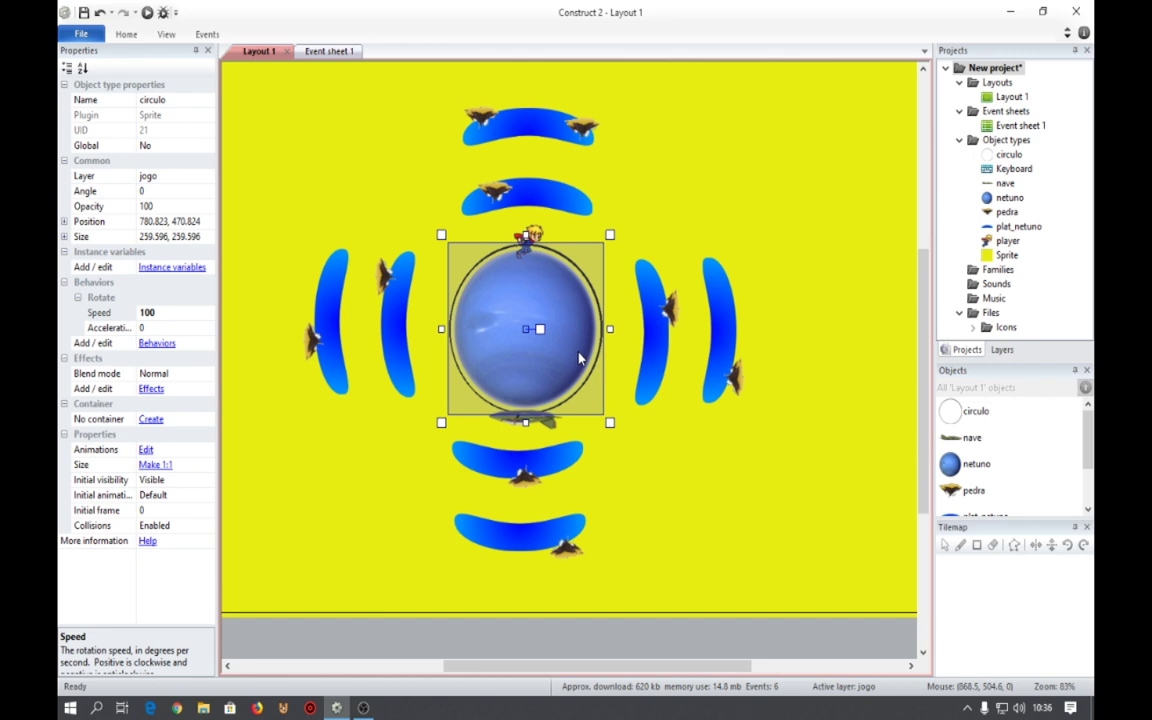
{"action": "scroll", "coordinate": [578, 358], "scroll_direction": "down", "scroll_amount": 4, "text": "ctrl"}
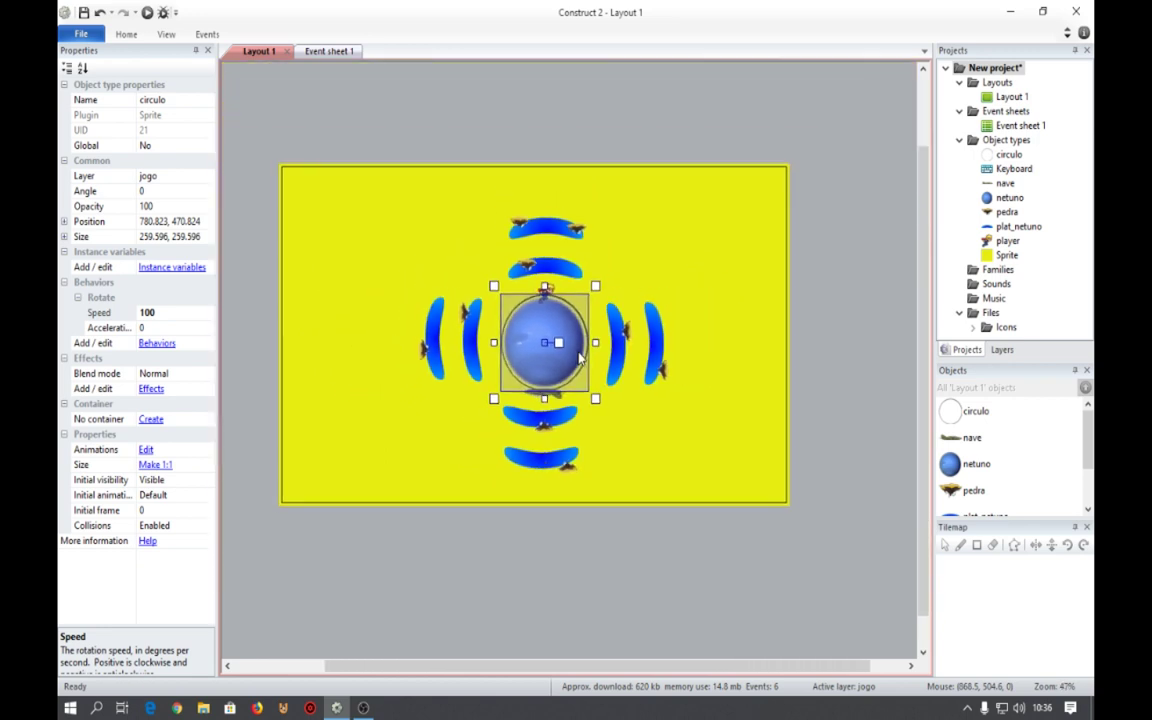
{"action": "left_click", "coordinate": [478, 562]}
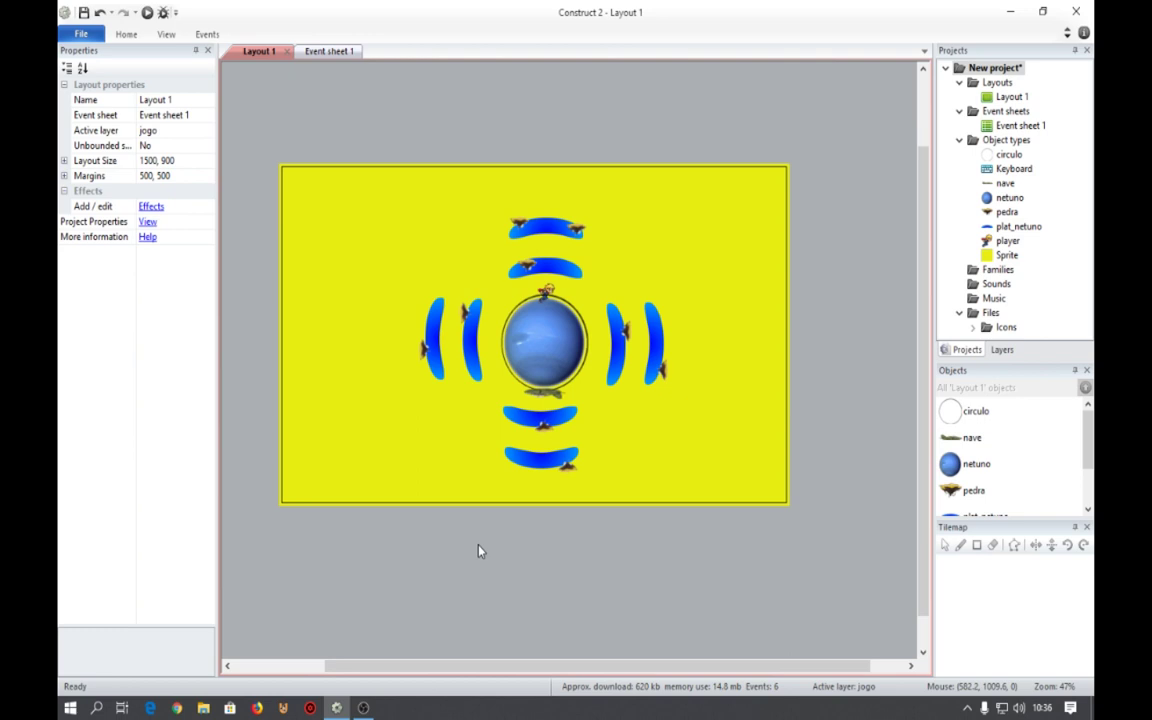
{"action": "double_click", "coordinate": [478, 551]}
{"action": "scroll", "coordinate": [611, 346], "scroll_direction": "down", "scroll_amount": 2}
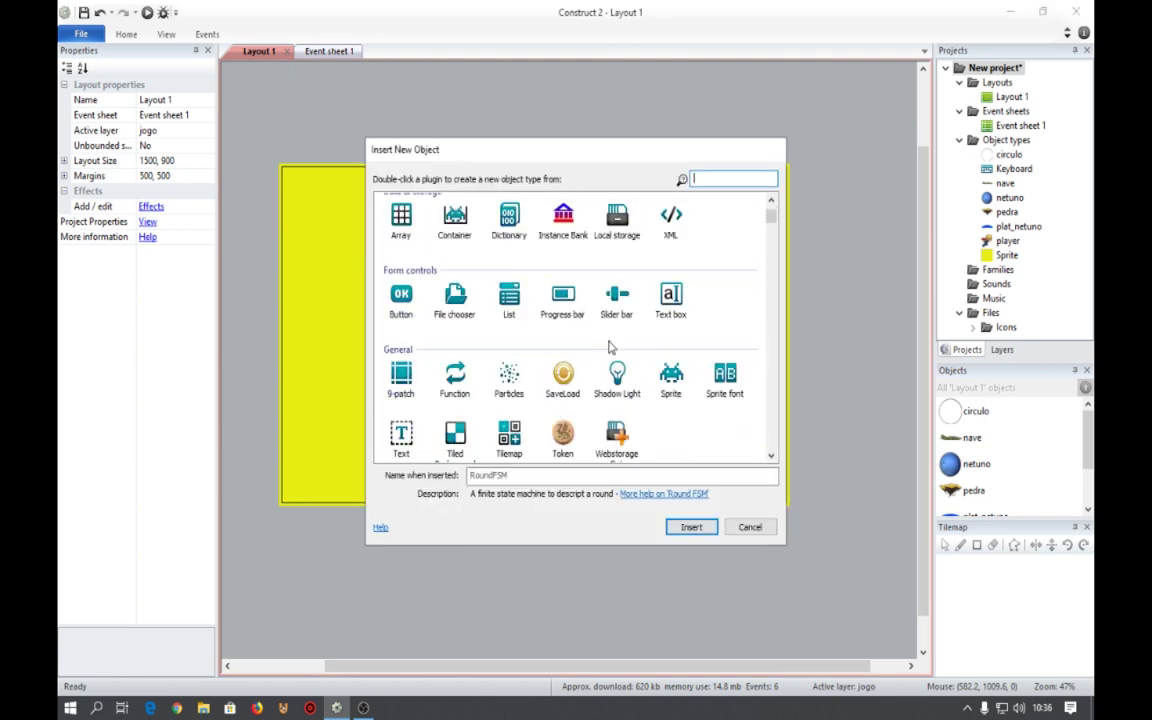
{"action": "double_click", "coordinate": [671, 378]}
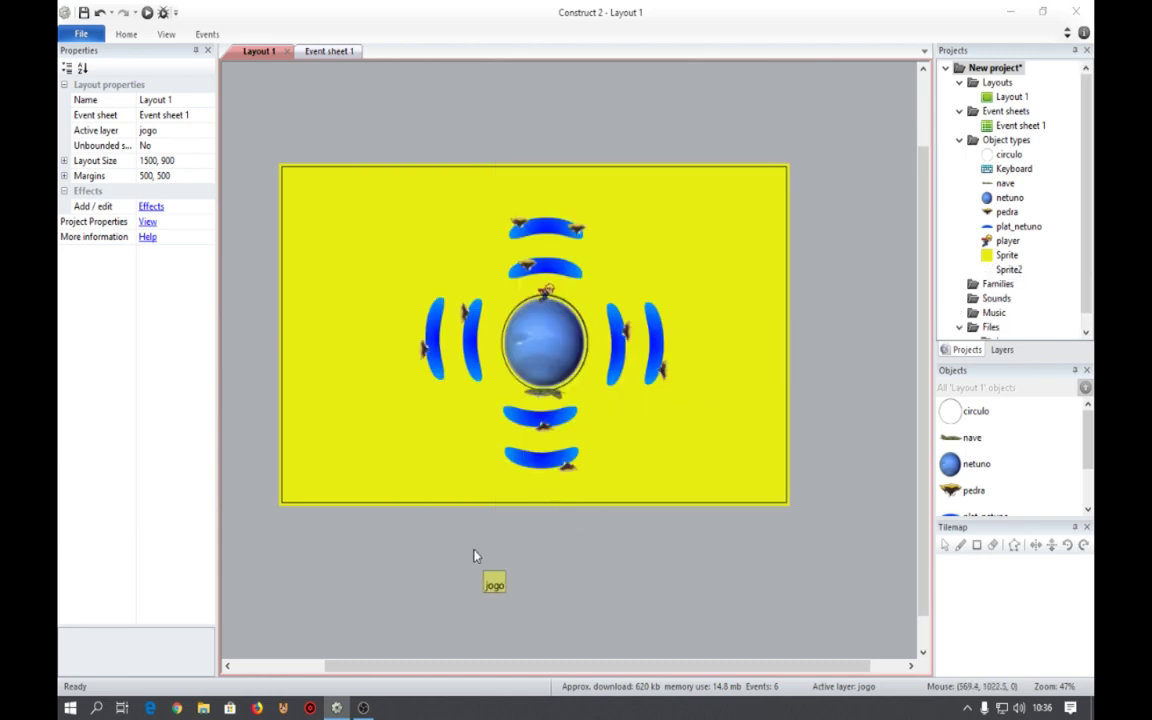
{"action": "left_click", "coordinate": [475, 556]}
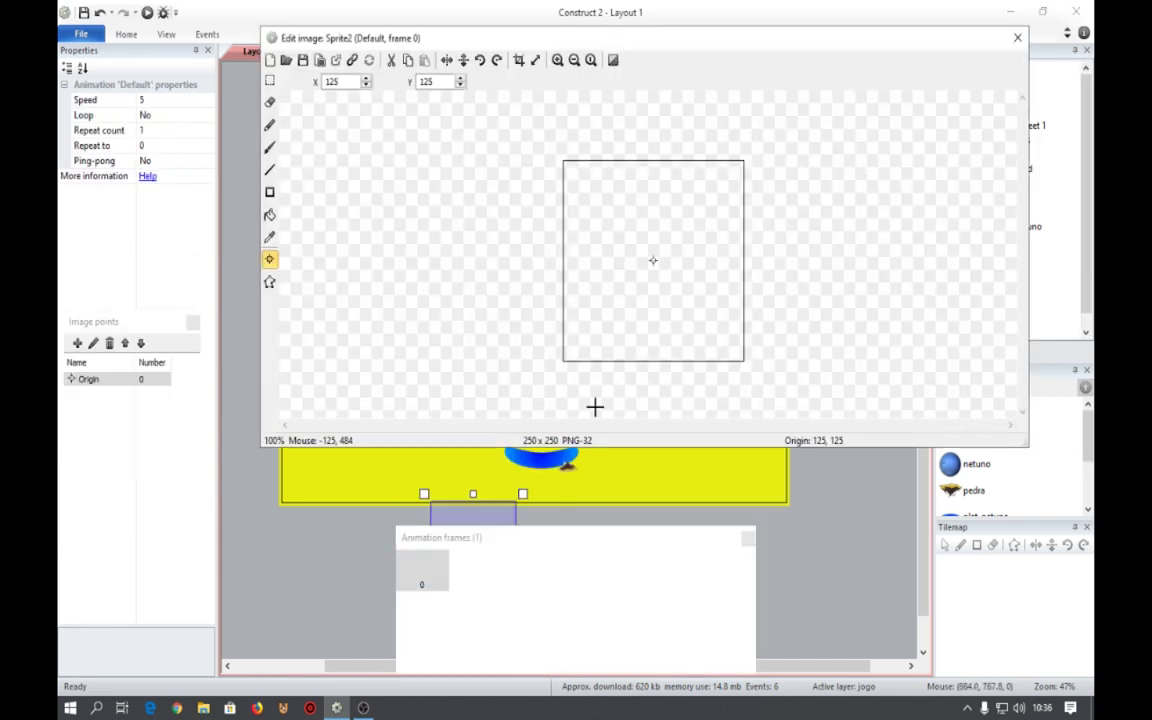
Choose the Fill tool with a dark blue of red 15, green 30, blue 194 for the new sprite's image.
{"action": "left_click", "coordinate": [270, 217]}
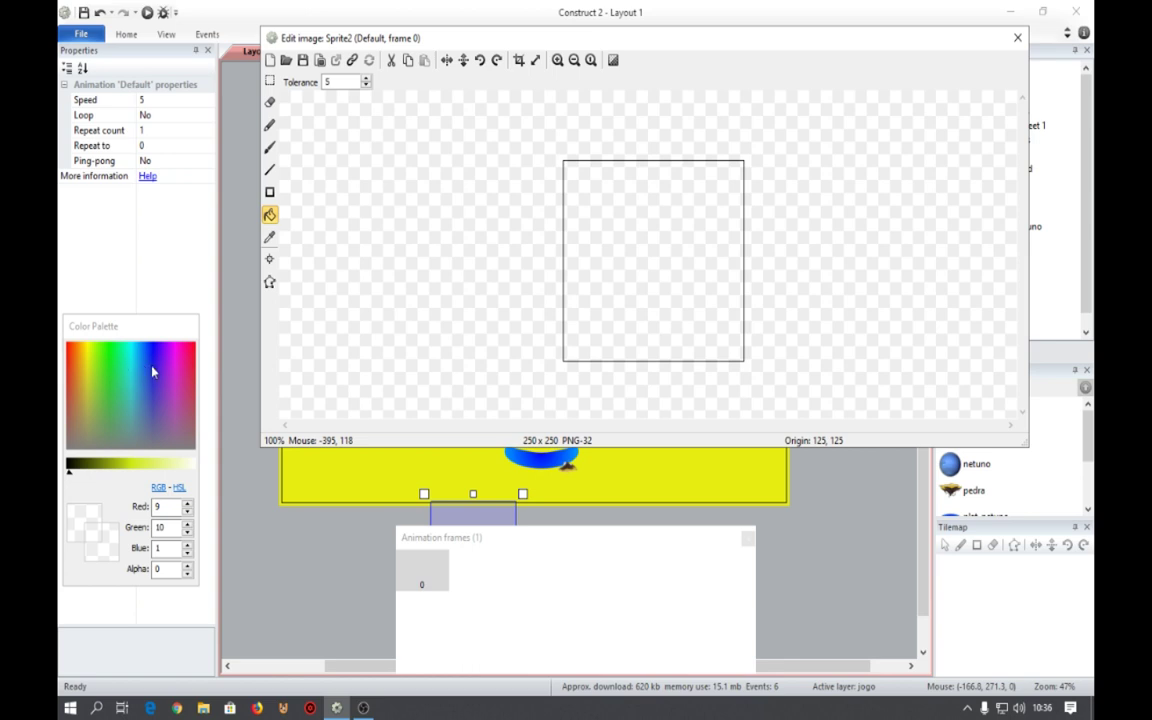
{"action": "left_click", "coordinate": [150, 360]}
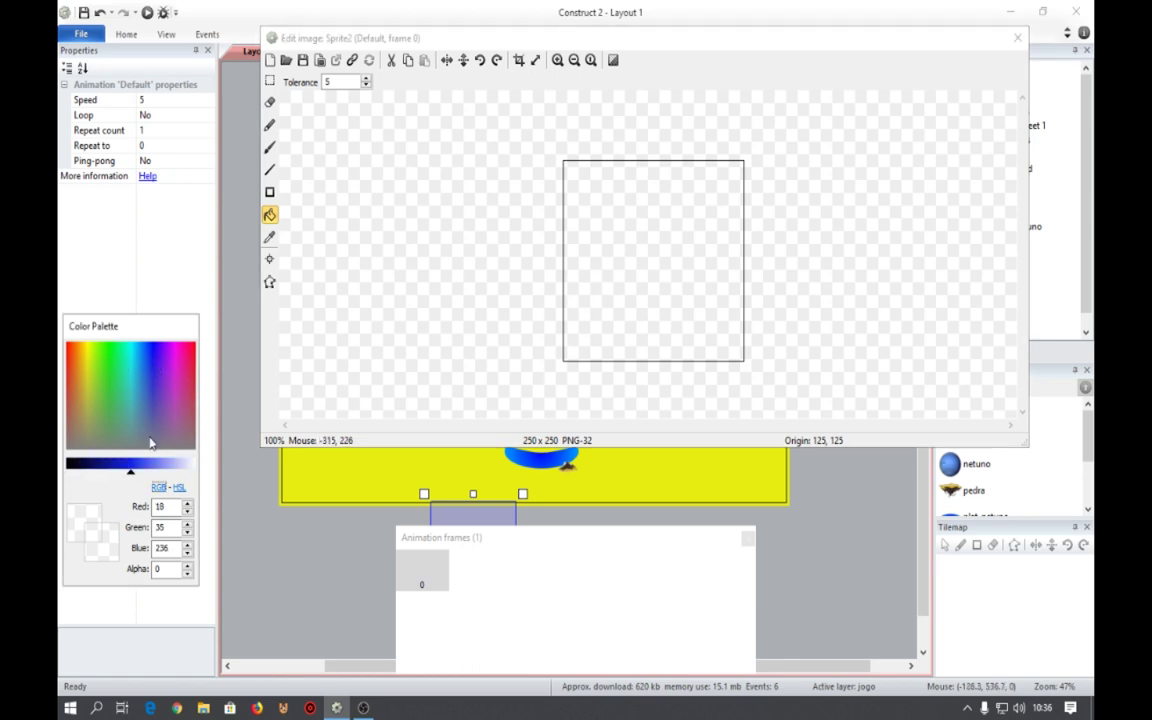
{"action": "left_click", "coordinate": [118, 466]}
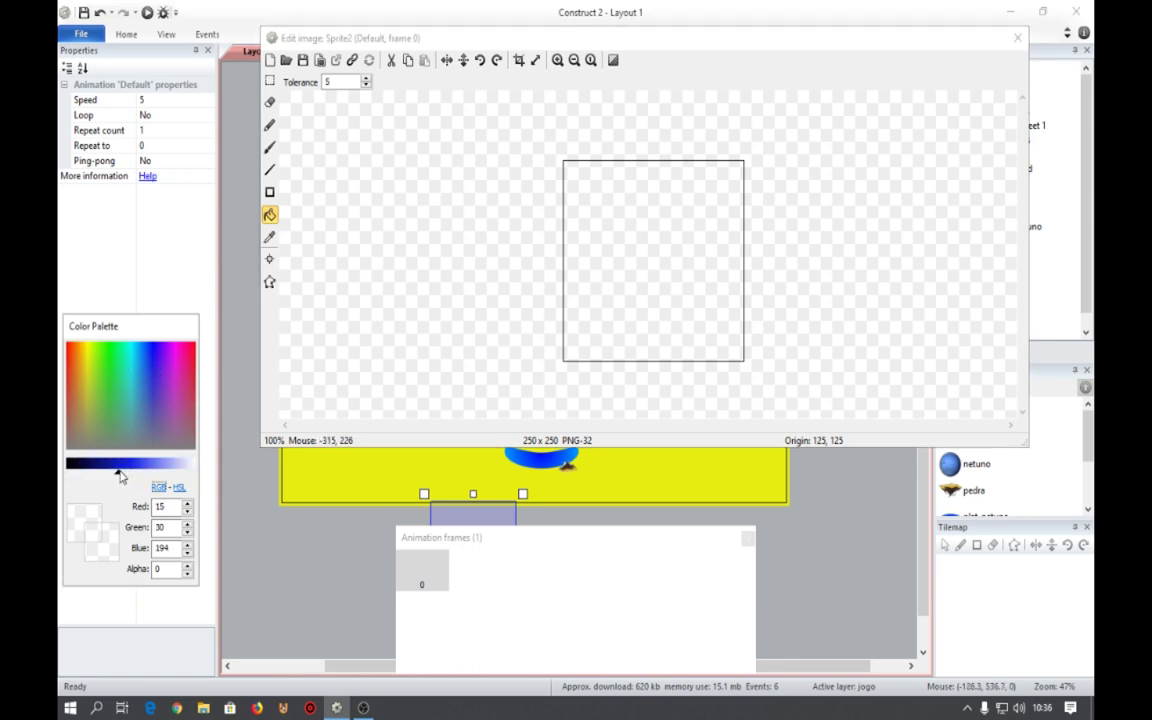
{"action": "left_click", "coordinate": [634, 292]}
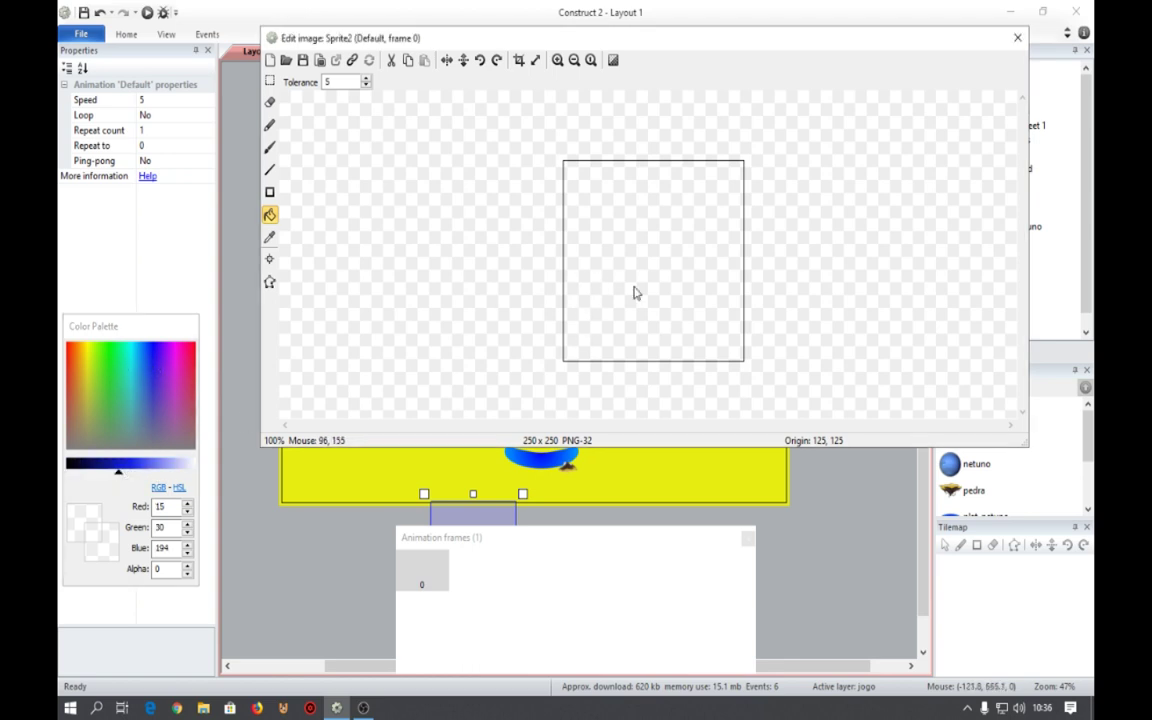
{"action": "left_click", "coordinate": [240, 197]}
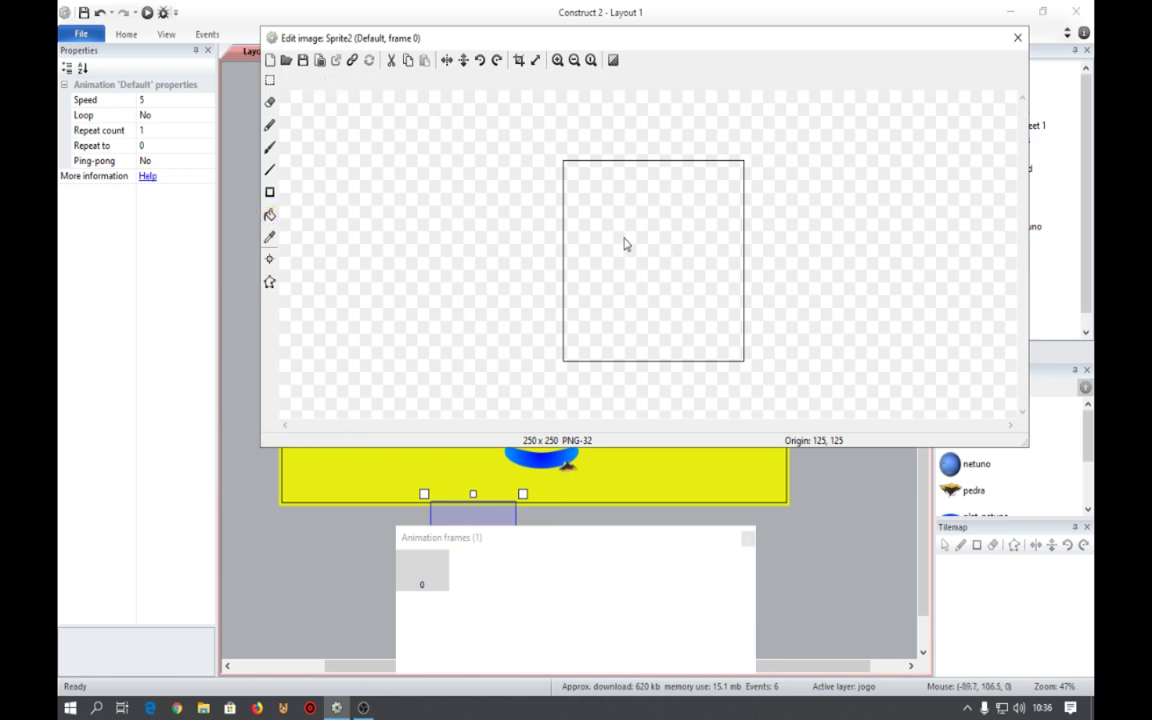
{"action": "left_click", "coordinate": [269, 214]}
{"action": "left_click", "coordinate": [156, 569]}
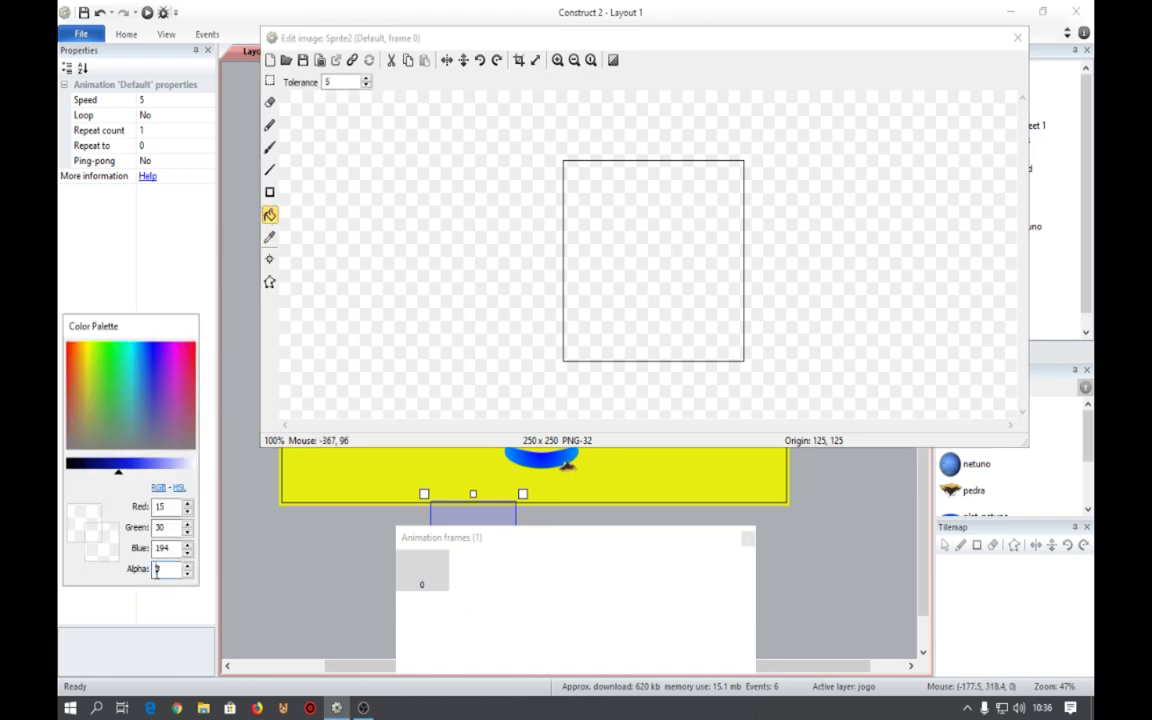
{"action": "type", "text": "255"}
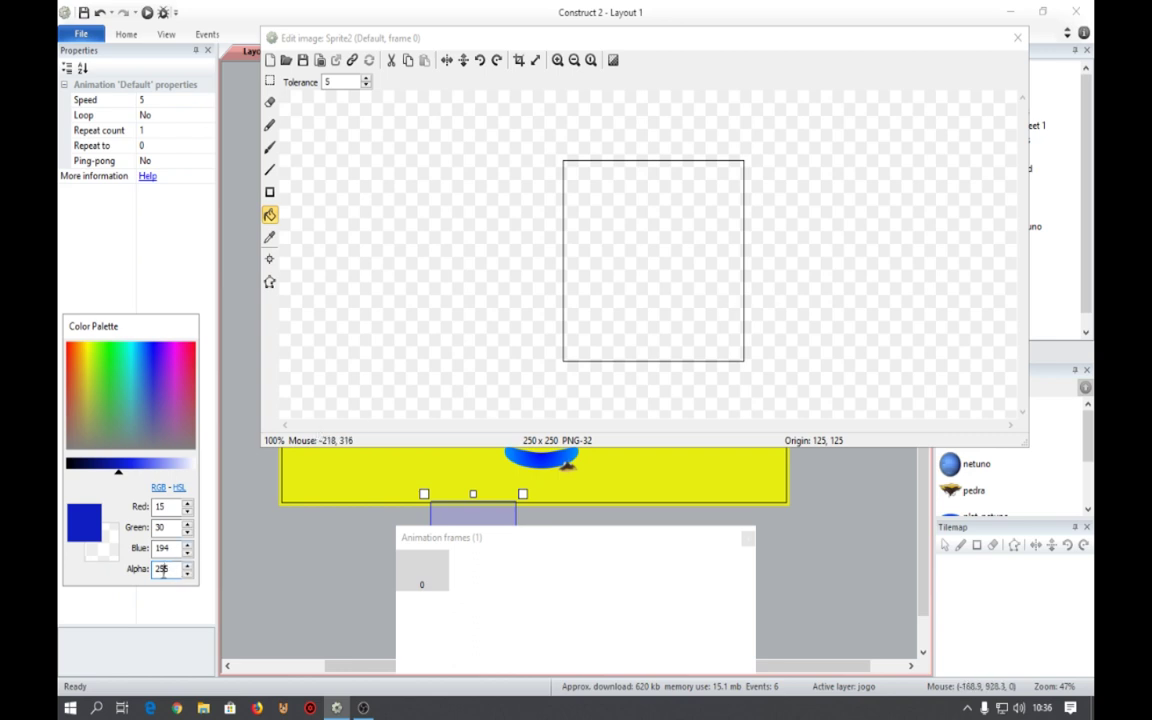
{"action": "type", "text": "0"}
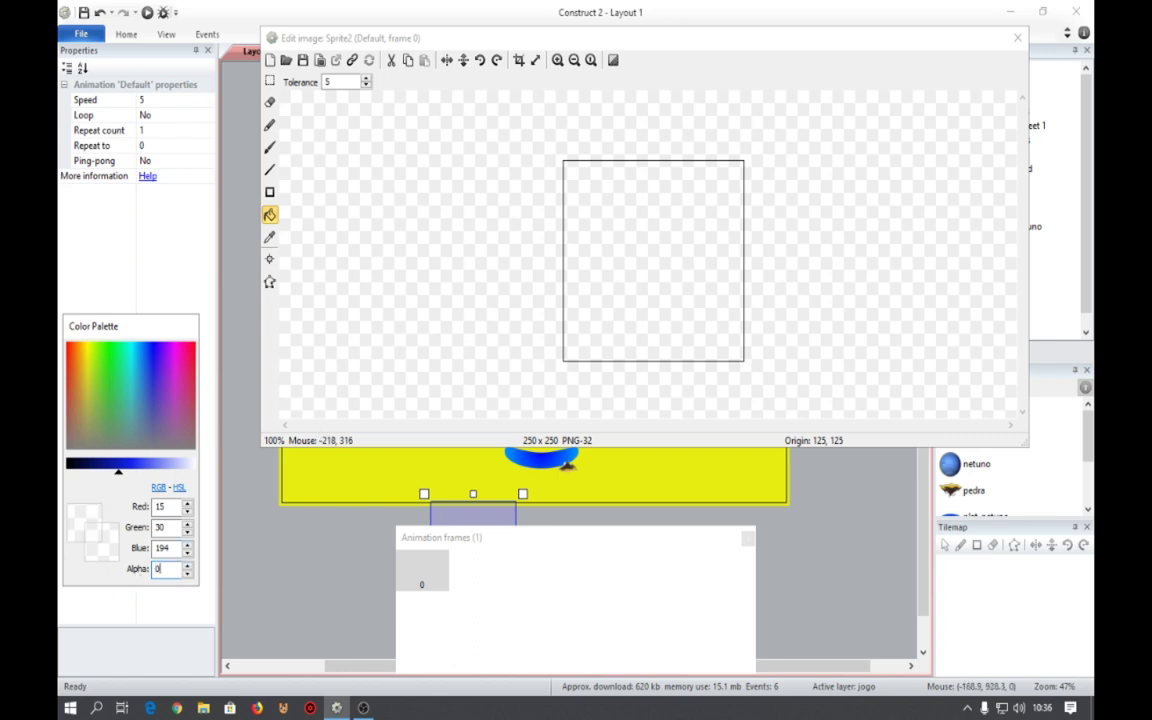
{"action": "left_click", "coordinate": [651, 301]}
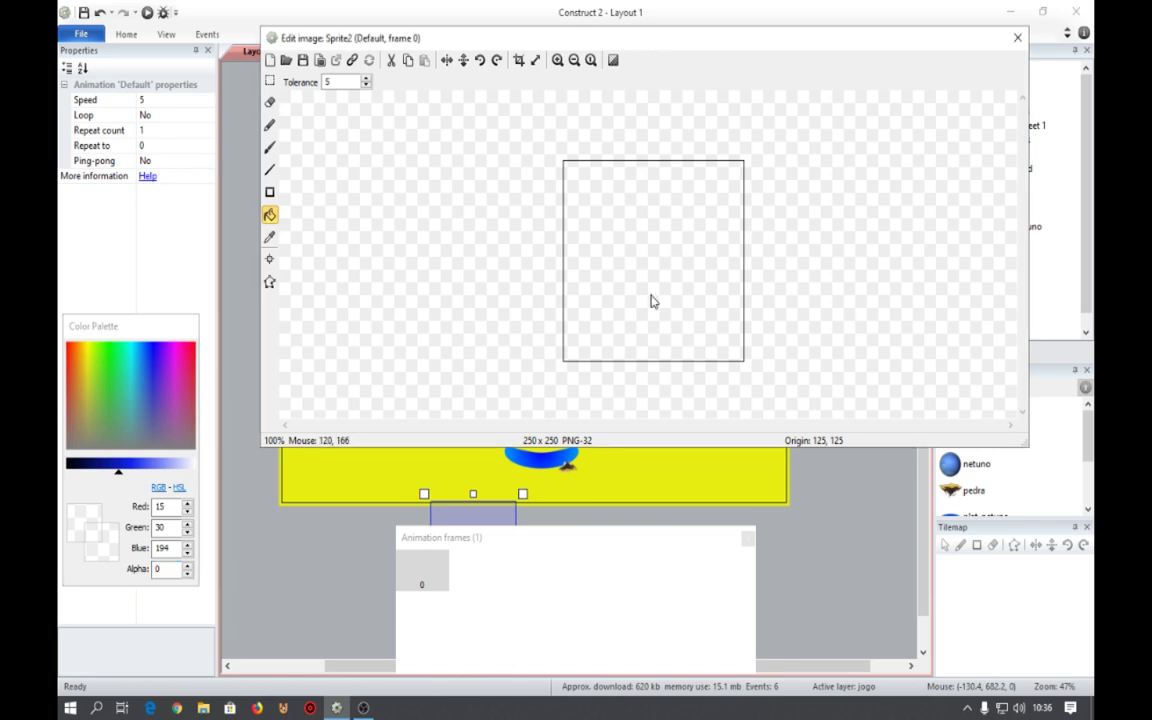
Set the fill colour's alpha to 255, fill the whole sprite image with the blue and close the image editor.
{"action": "left_click", "coordinate": [162, 570]}
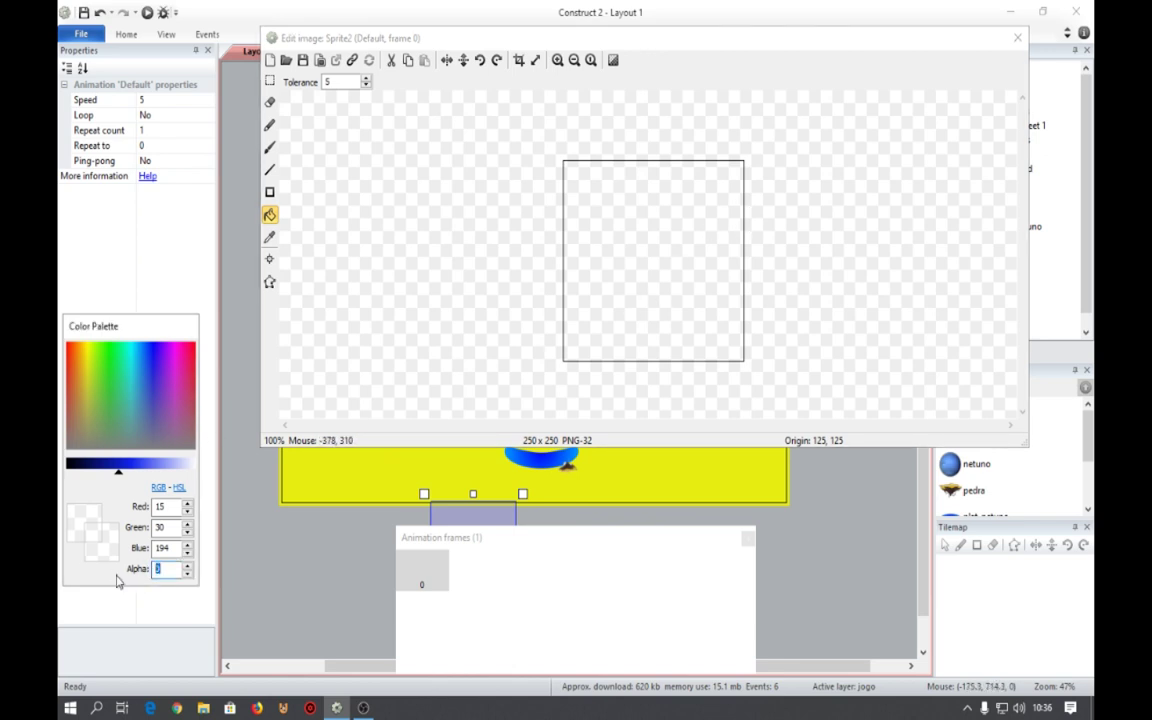
{"action": "type", "text": "255"}
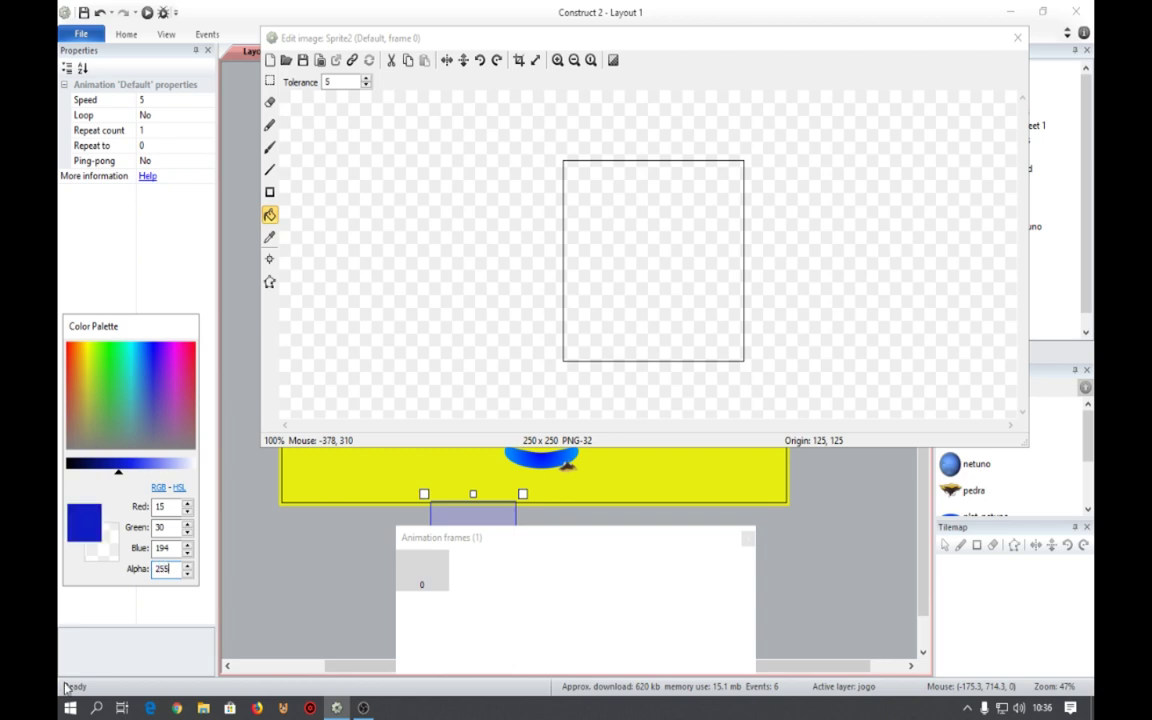
{"action": "left_click", "coordinate": [665, 243]}
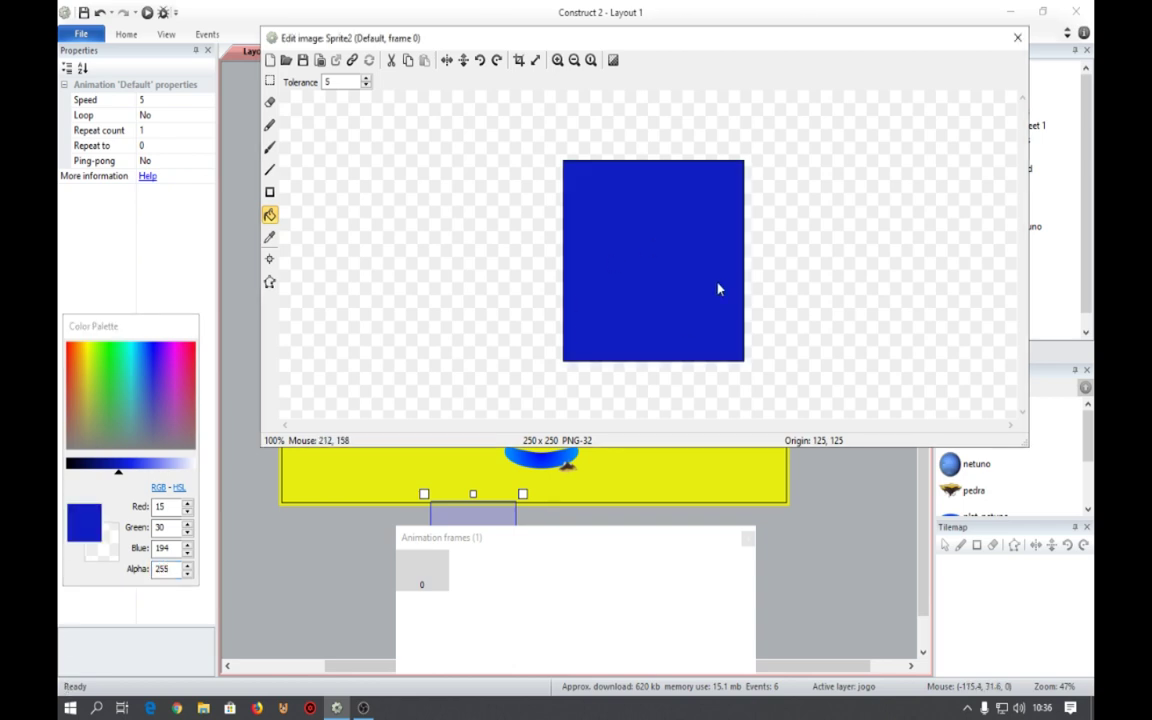
{"action": "left_click", "coordinate": [1017, 37]}
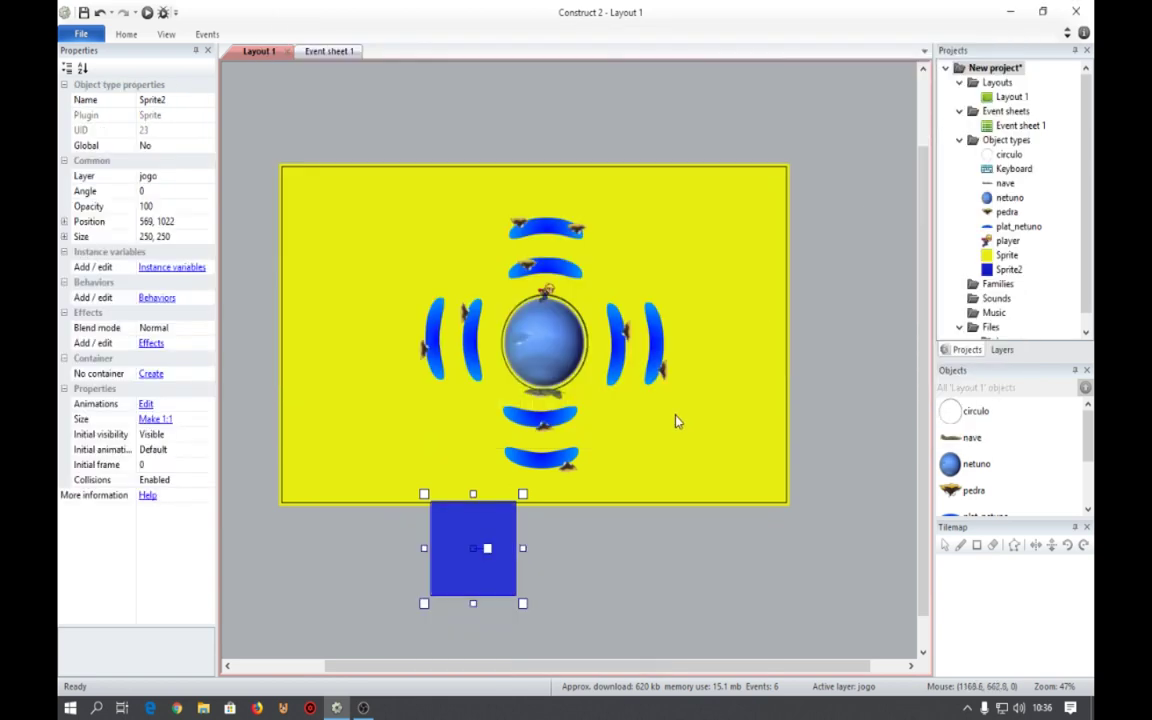
Move the blue square outside the layout's lower-left corner and scale it down proportionally to about 93 x 93.
{"action": "scroll", "coordinate": [525, 525], "scroll_direction": "down", "scroll_amount": 3, "text": "ctrl"}
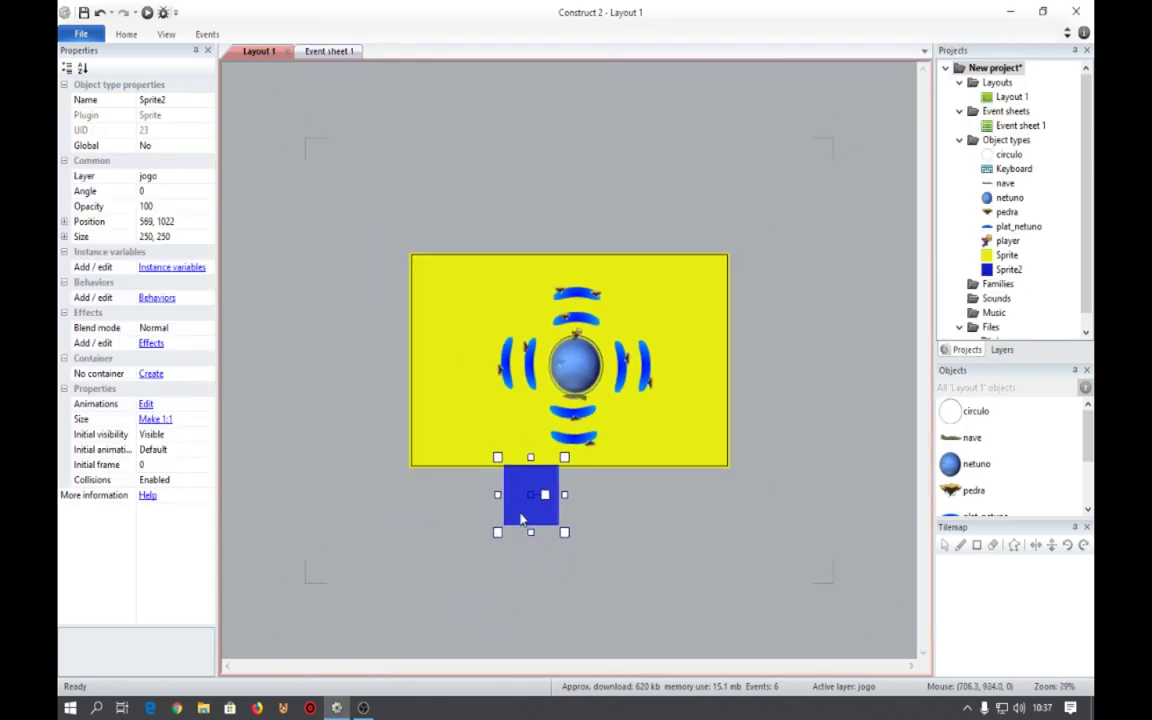
{"action": "scroll", "coordinate": [520, 519], "scroll_direction": "up", "scroll_amount": 2, "text": "ctrl"}
{"action": "left_click_drag", "start_coordinate": [521, 519], "coordinate": [334, 501]}
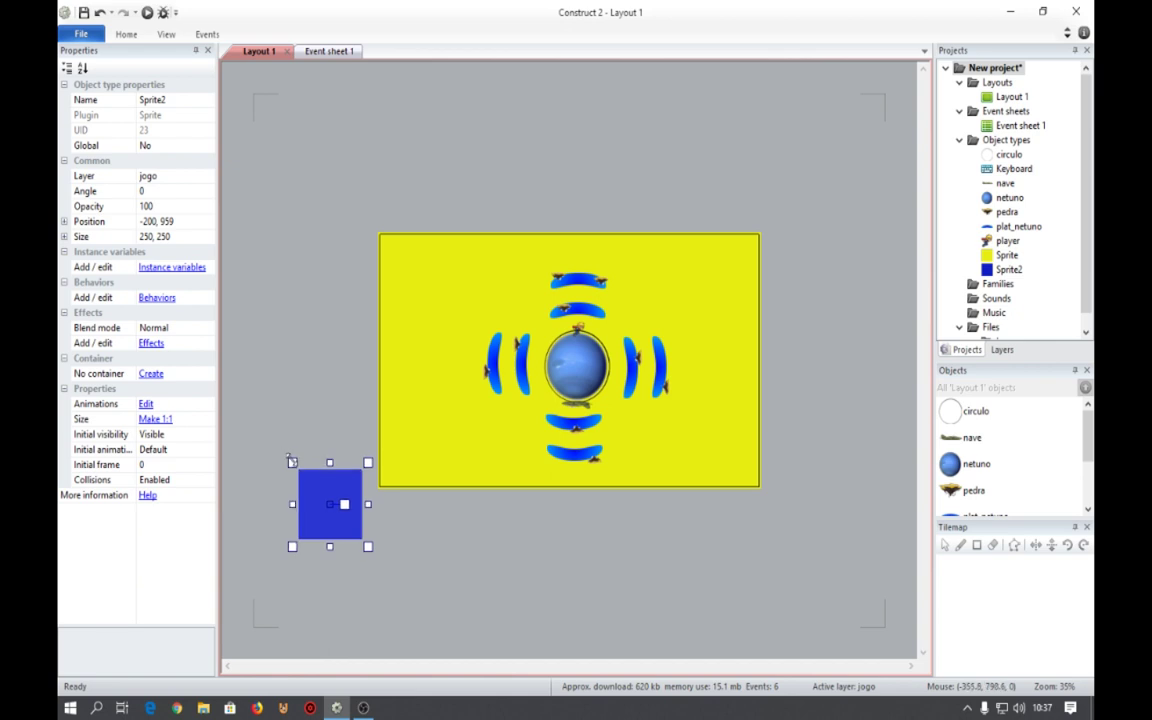
{"action": "left_click_drag", "start_coordinate": [290, 461], "coordinate": [324, 498], "text": "shift"}
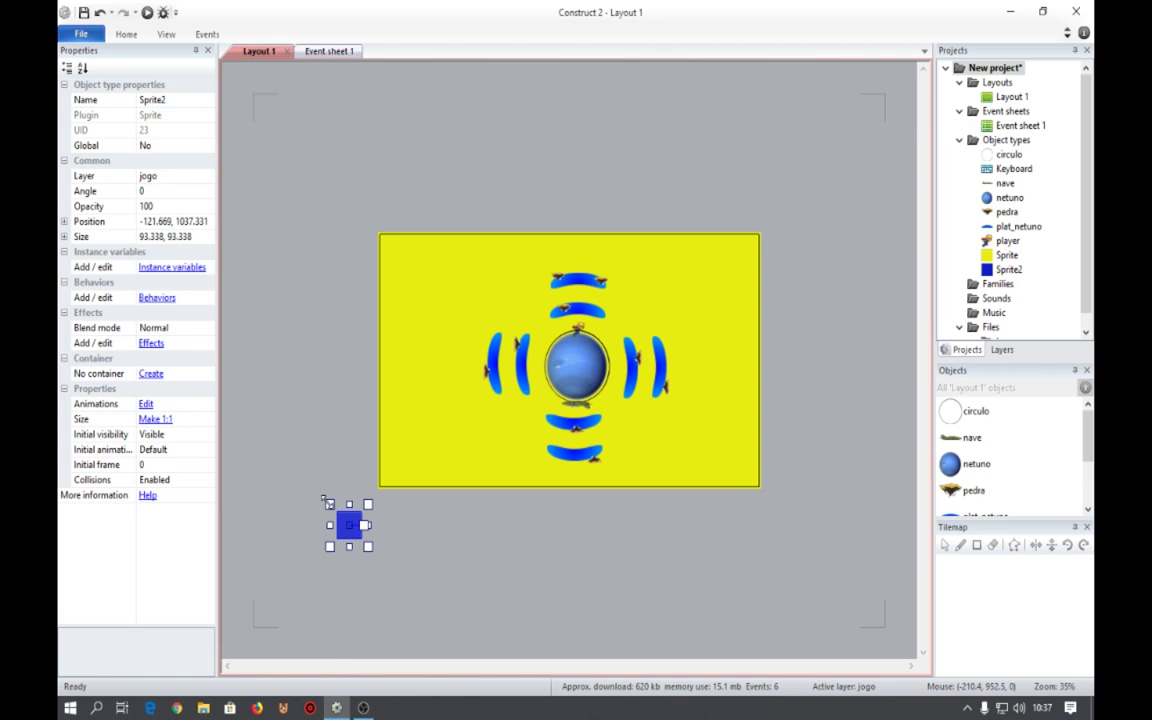
Rotate the blue square to about 306 degrees and move it closer to the layout's lower-left corner, at about -62, 973.
{"action": "scroll", "coordinate": [327, 594], "scroll_direction": "up", "scroll_amount": 4, "text": "ctrl"}
{"action": "middle_click_drag", "start_coordinate": [329, 594], "coordinate": [675, 212]}
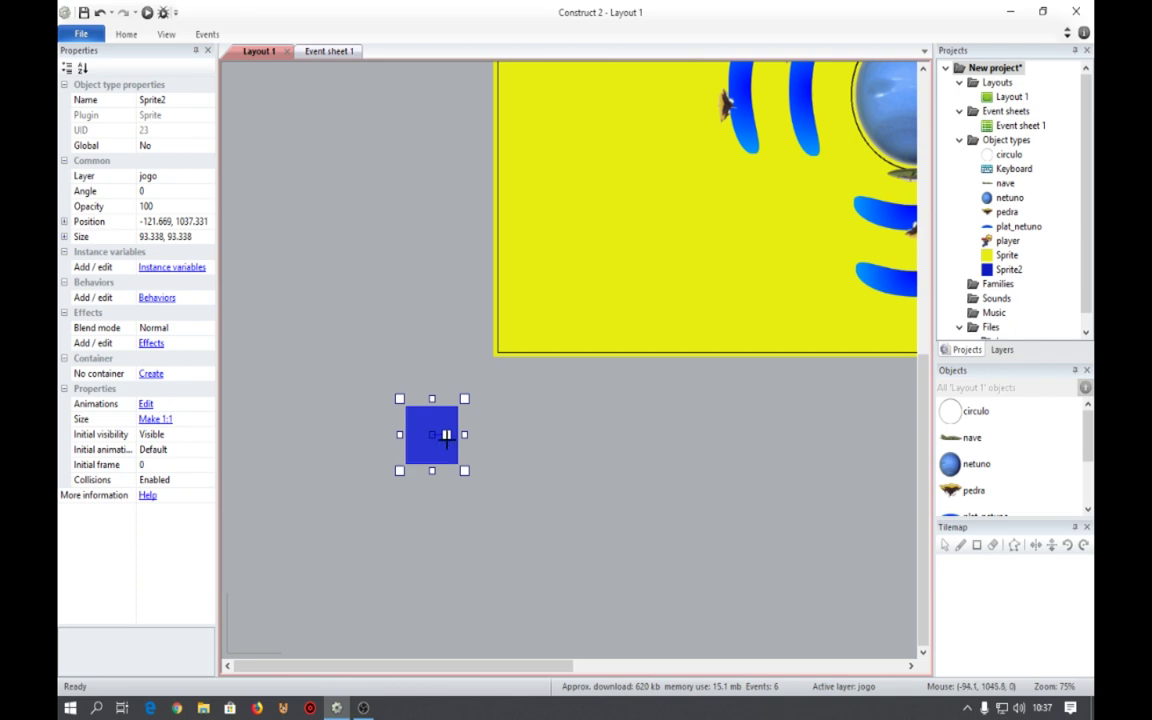
{"action": "left_click_drag", "start_coordinate": [446, 435], "coordinate": [447, 421]}
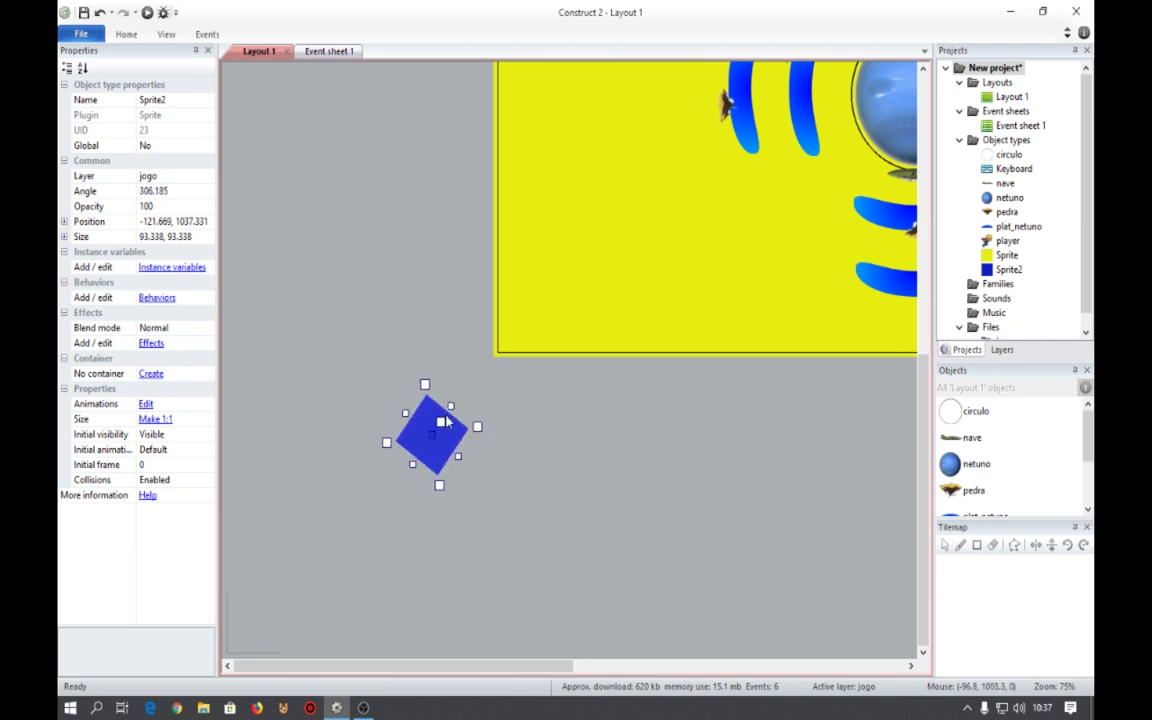
{"action": "scroll", "coordinate": [447, 421], "scroll_direction": "down", "scroll_amount": 4, "text": "ctrl"}
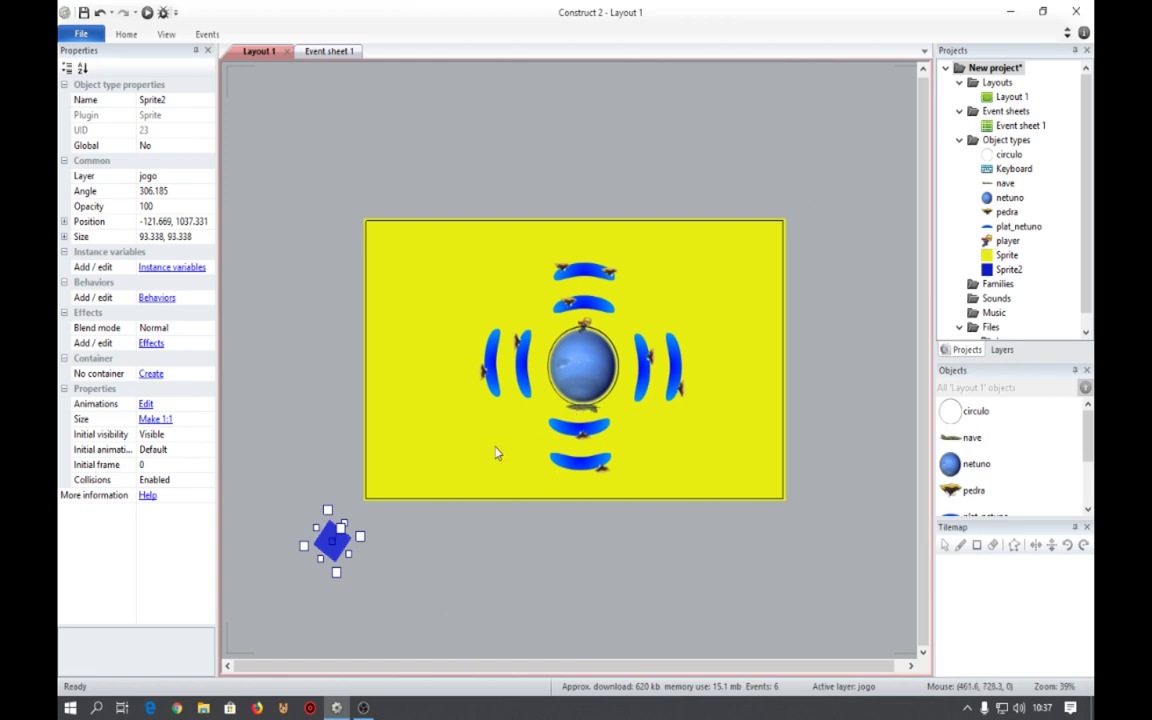
{"action": "left_click_drag", "start_coordinate": [334, 553], "coordinate": [351, 533]}
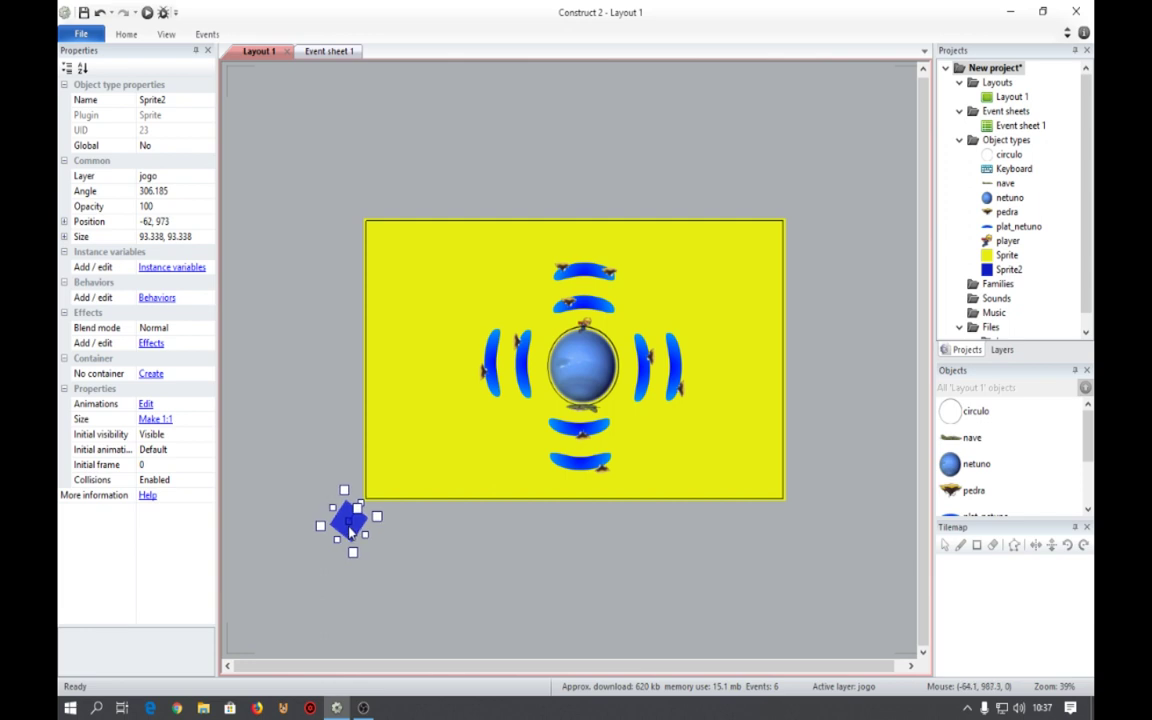
Insert another Sprite object in the empty area above the yellow background.
{"action": "double_click", "coordinate": [620, 170]}
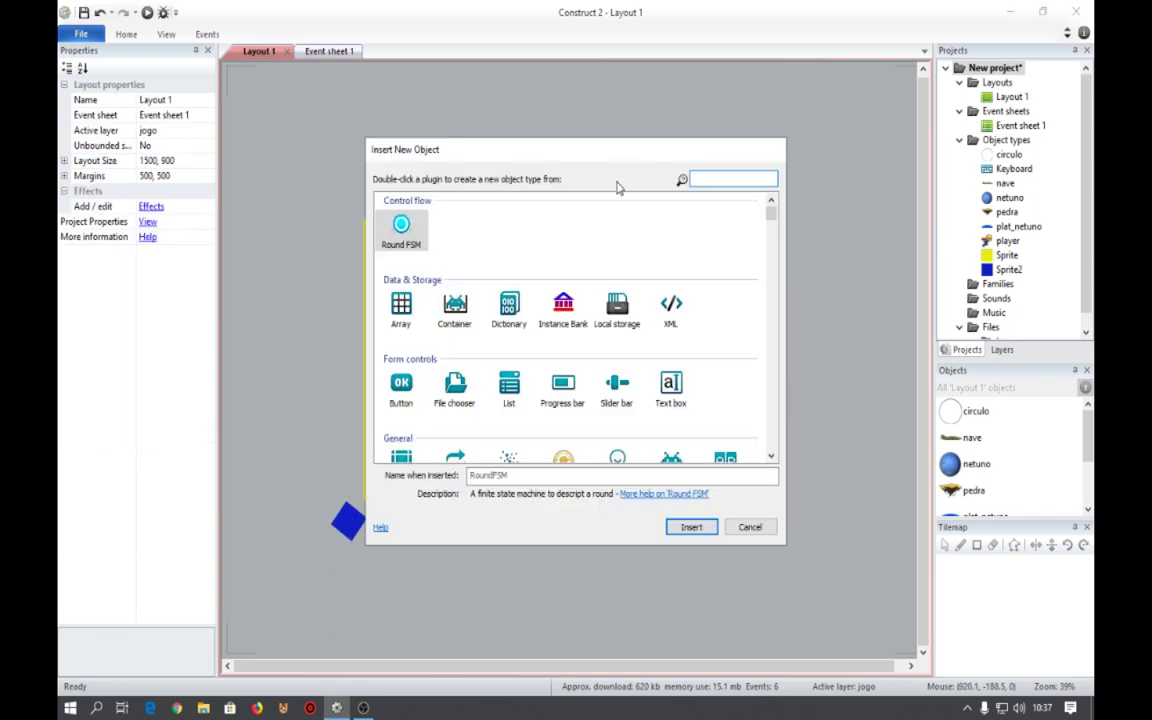
{"action": "scroll", "coordinate": [603, 327], "scroll_direction": "down", "scroll_amount": 5}
{"action": "scroll", "coordinate": [670, 334], "scroll_direction": "up", "scroll_amount": 5}
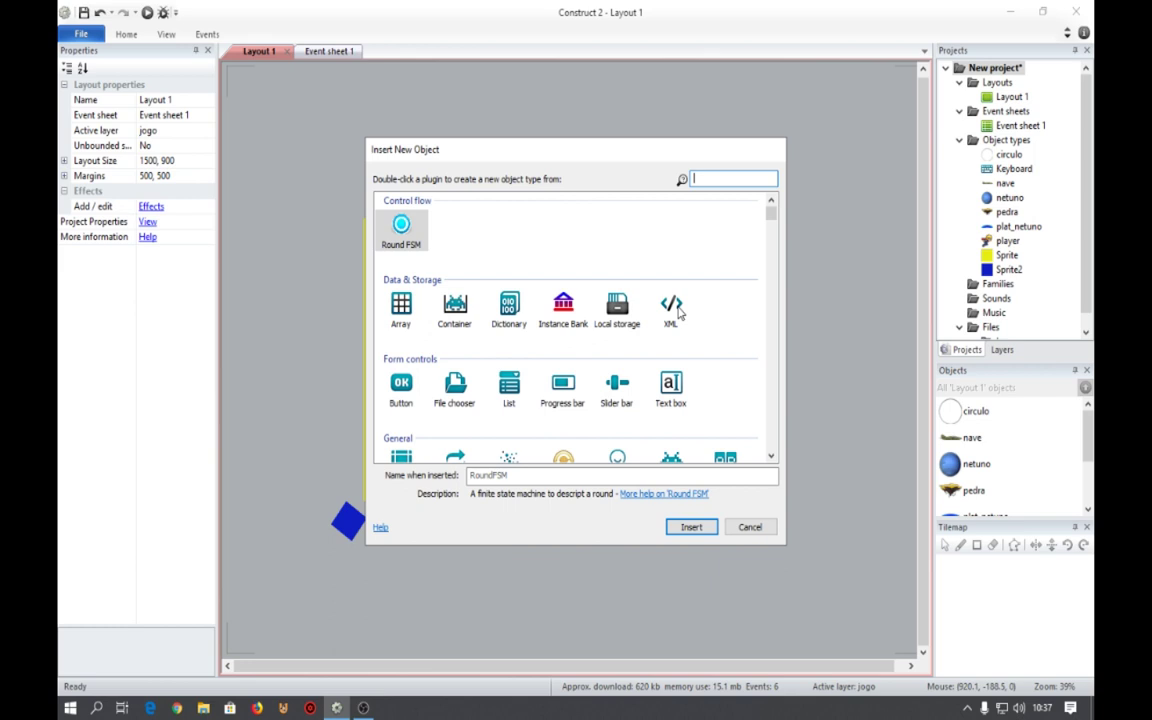
{"action": "double_click", "coordinate": [667, 458]}
{"action": "left_click", "coordinate": [558, 170]}
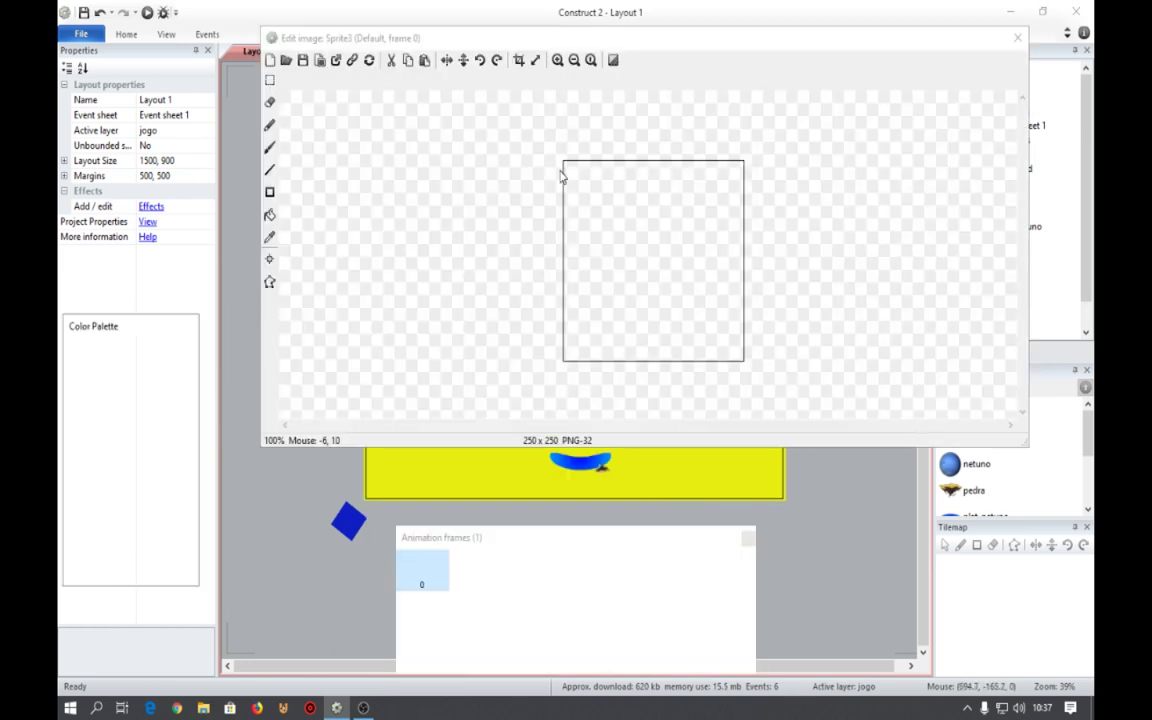
{"action": "left_click", "coordinate": [286, 60]}
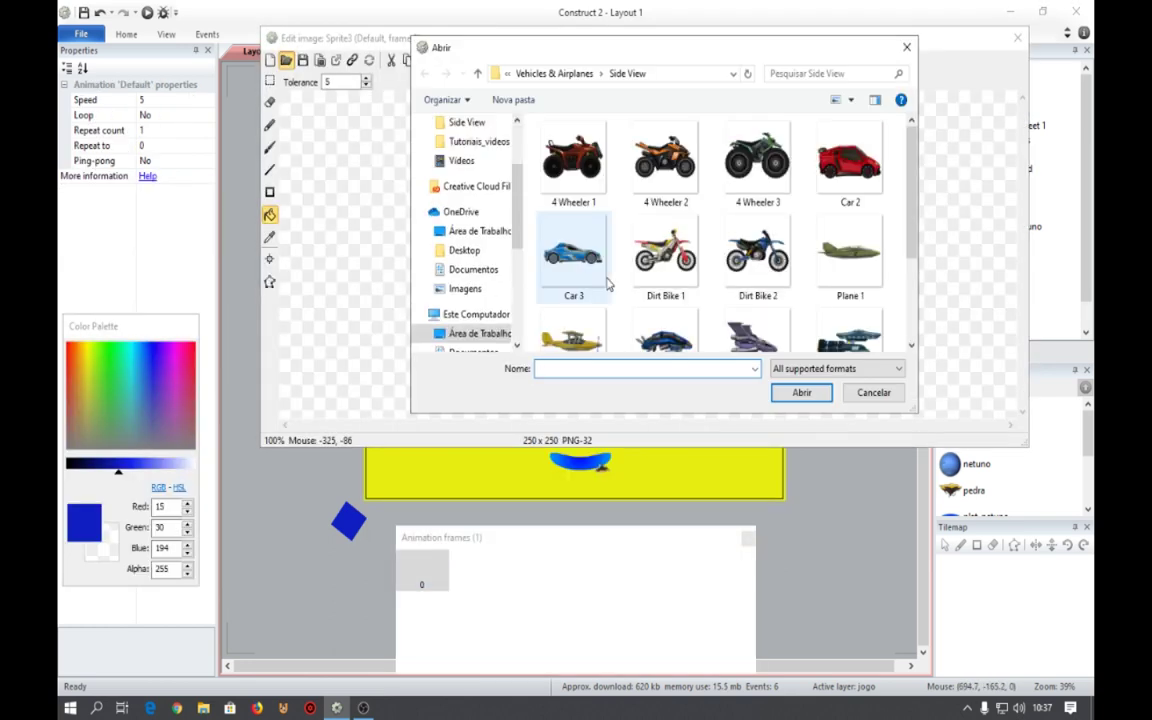
{"action": "scroll", "coordinate": [608, 287], "scroll_direction": "down", "scroll_amount": 3}
{"action": "scroll", "coordinate": [608, 287], "scroll_direction": "up", "scroll_amount": 3}
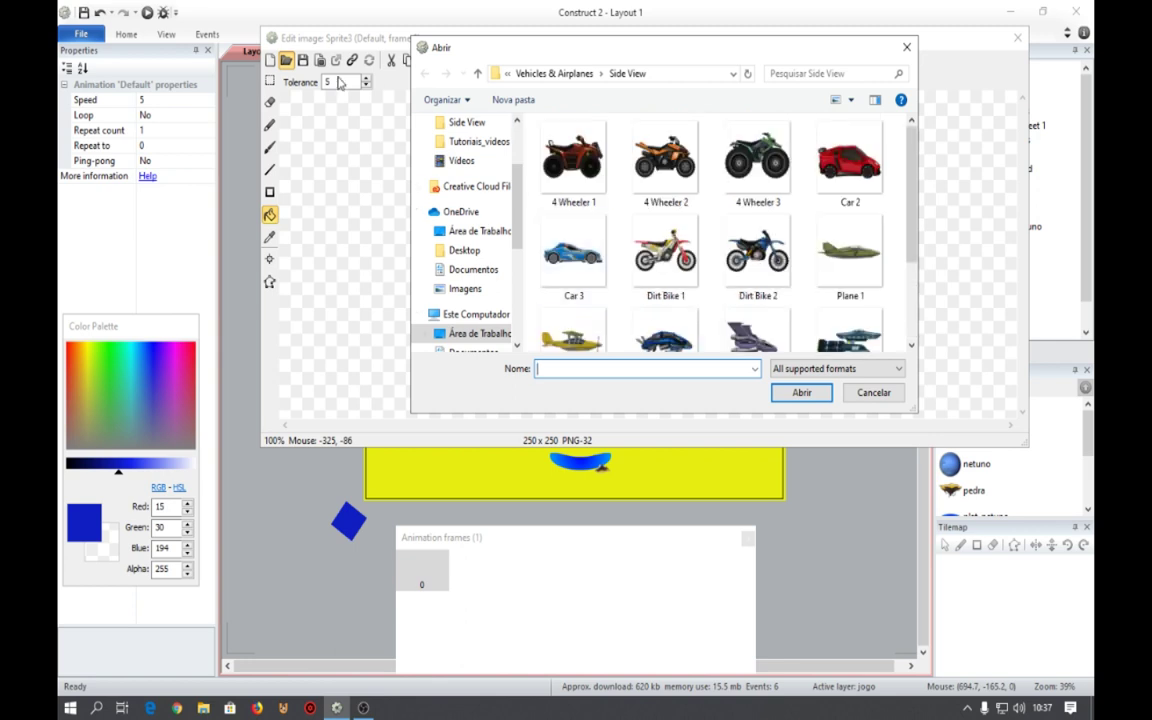
{"action": "left_click", "coordinate": [477, 76]}
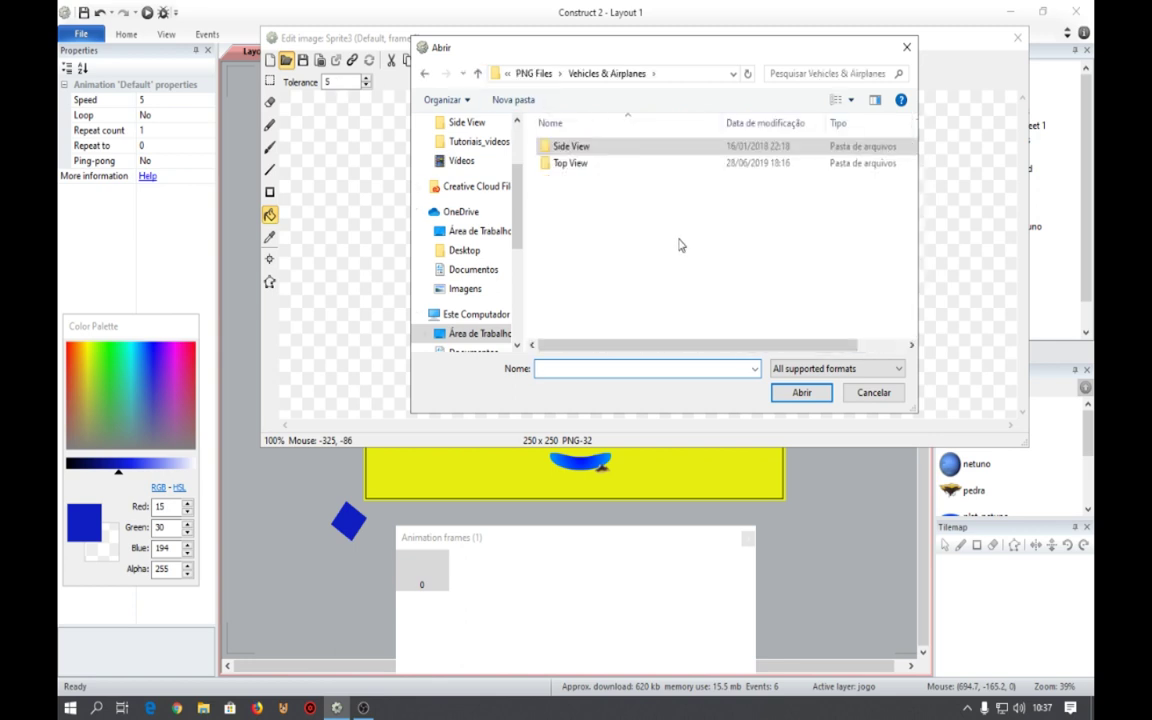
{"action": "left_click", "coordinate": [480, 77]}
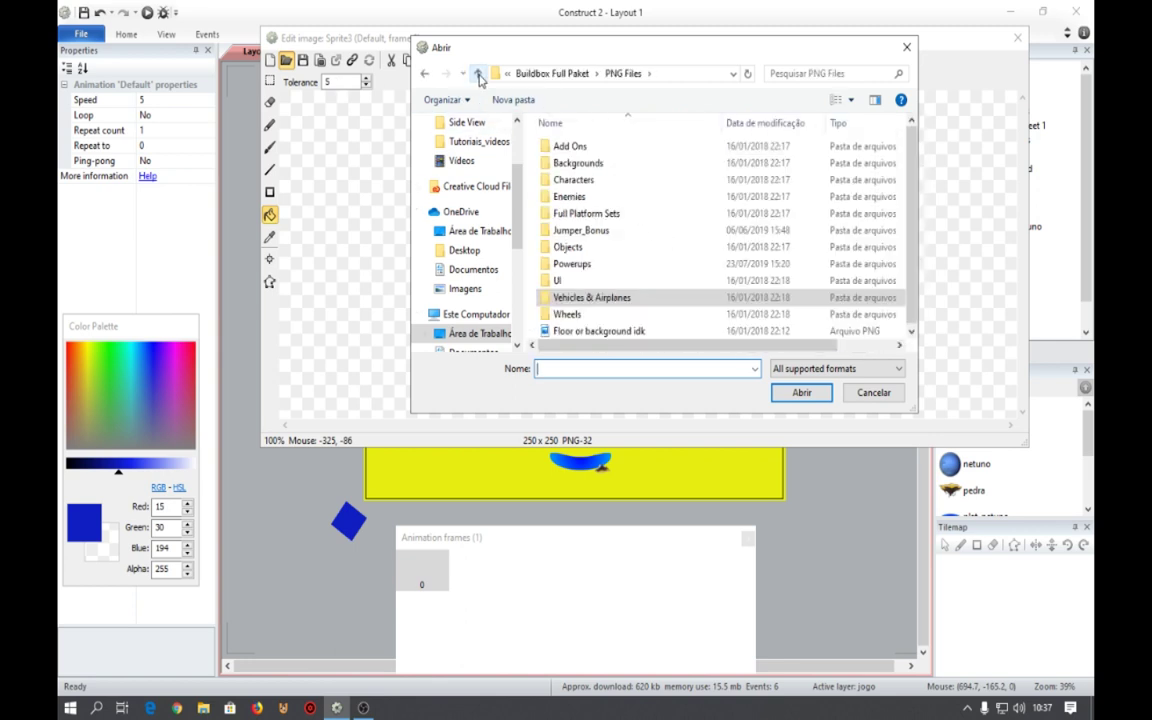
{"action": "double_click", "coordinate": [562, 195]}
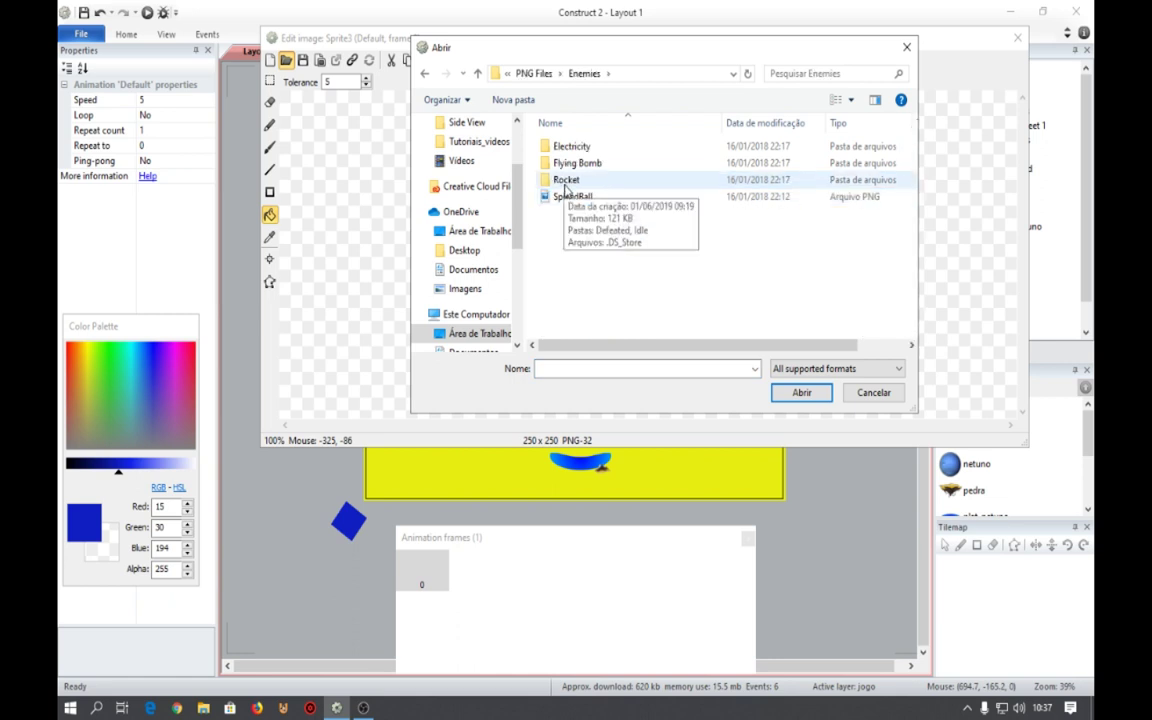
{"action": "double_click", "coordinate": [566, 180]}
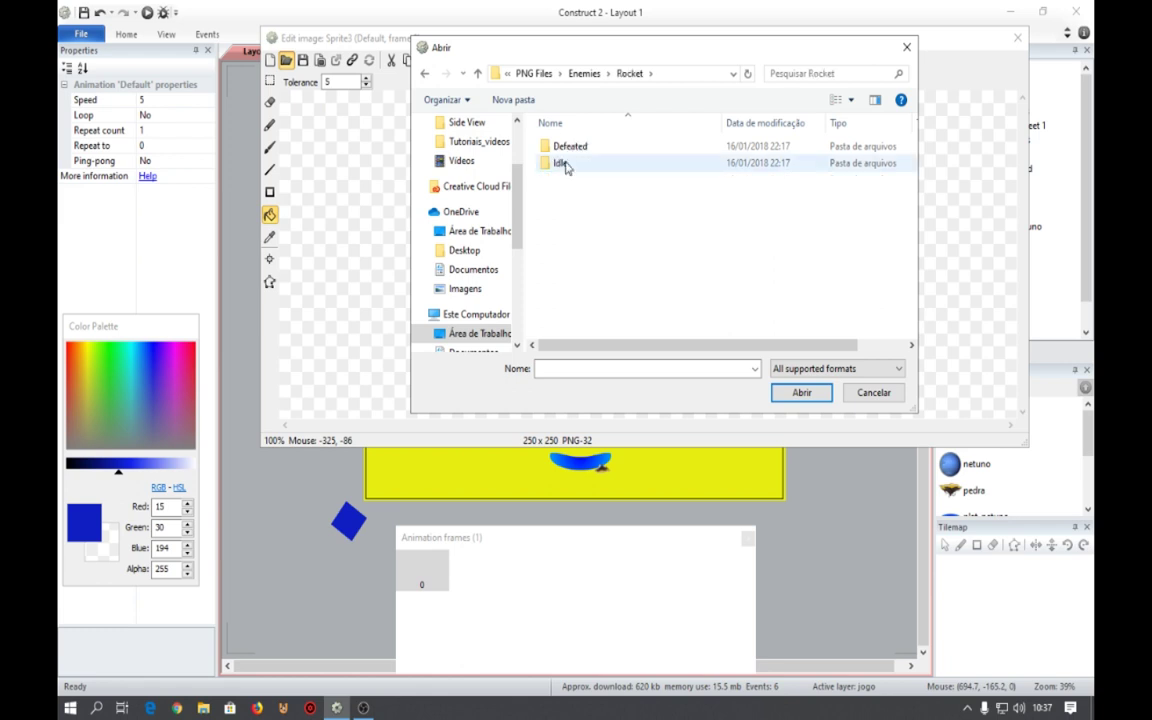
{"action": "double_click", "coordinate": [560, 163]}
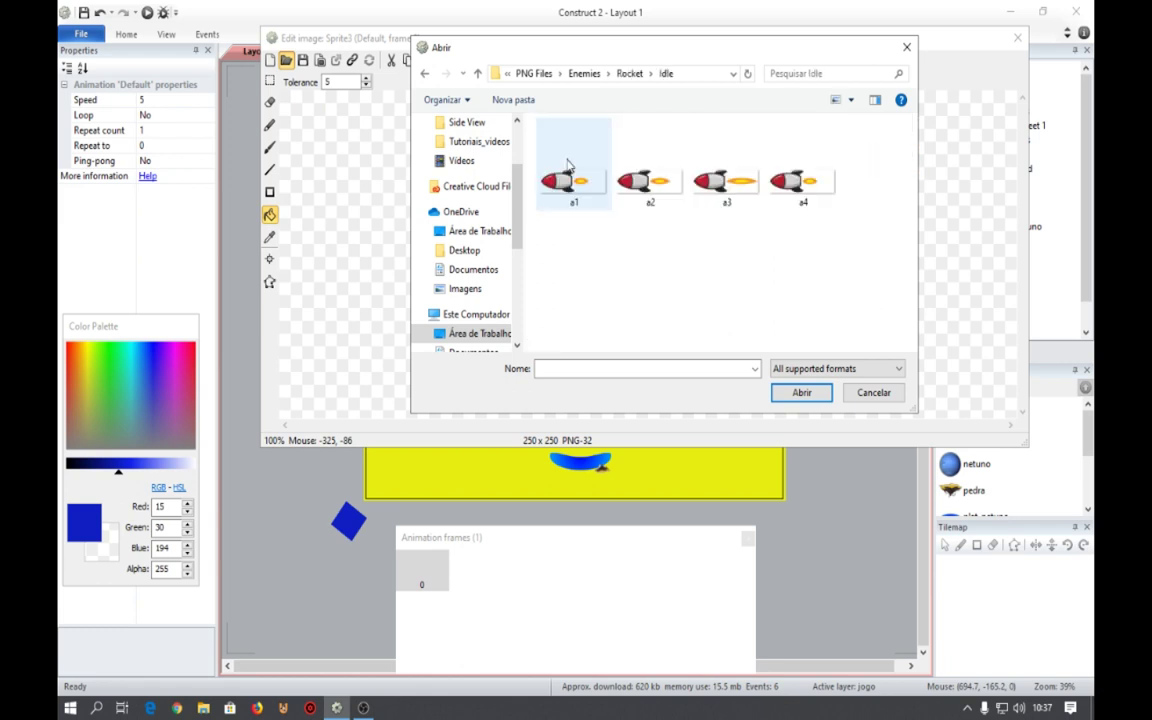
{"action": "left_click", "coordinate": [567, 165]}
{"action": "left_click", "coordinate": [842, 232]}
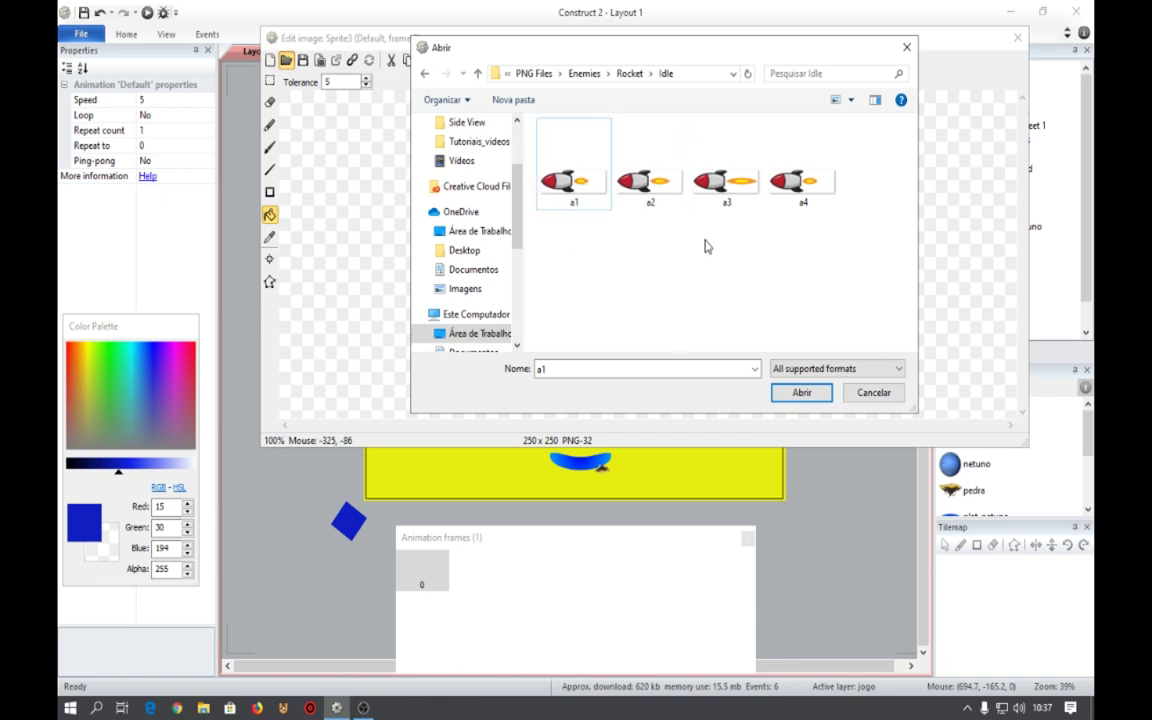
{"action": "left_click", "coordinate": [873, 392]}
Import the four rocket images a1 to a4 from the Enemies > Rocket > Idle folder as animation frames of the new sprite.
{"action": "right_click", "coordinate": [532, 585]}
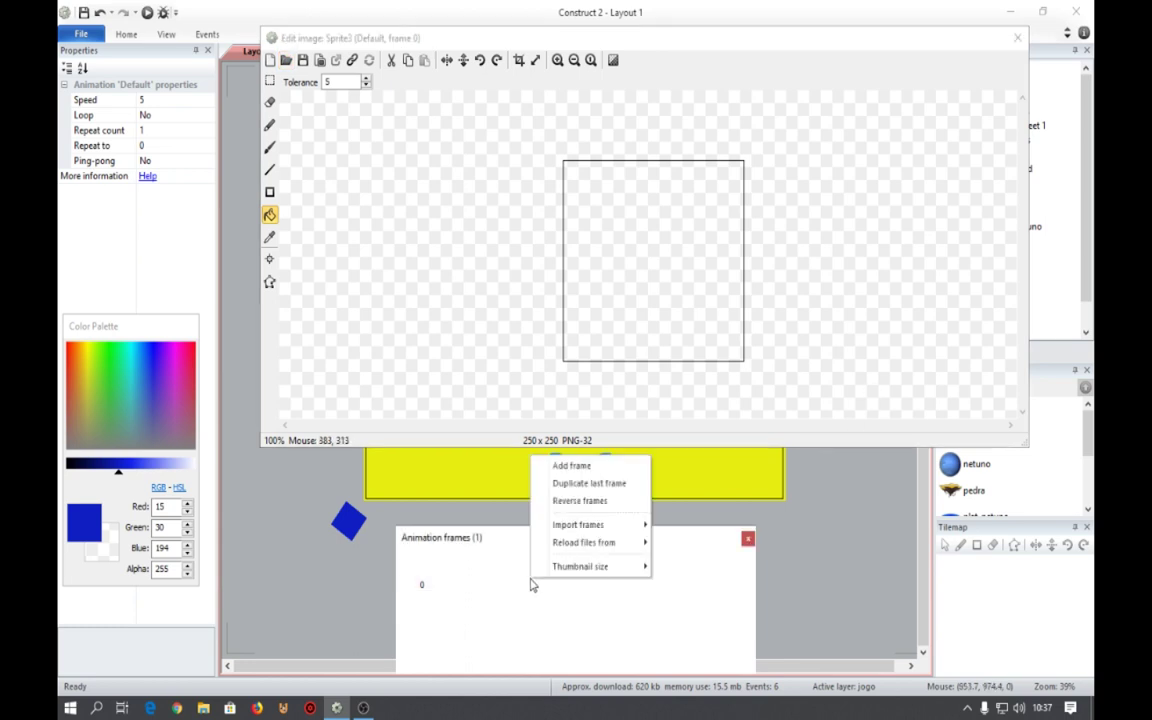
{"action": "mouse_move", "coordinate": [597, 530]}
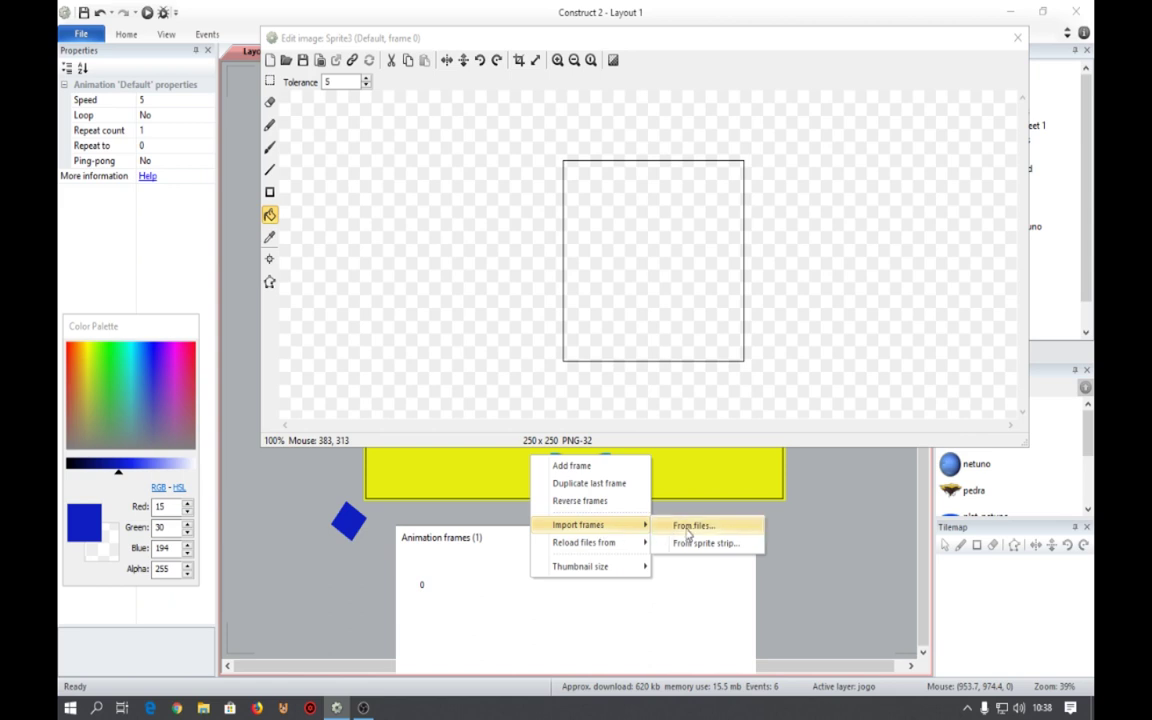
{"action": "right_click", "coordinate": [504, 601]}
{"action": "mouse_move", "coordinate": [552, 547]}
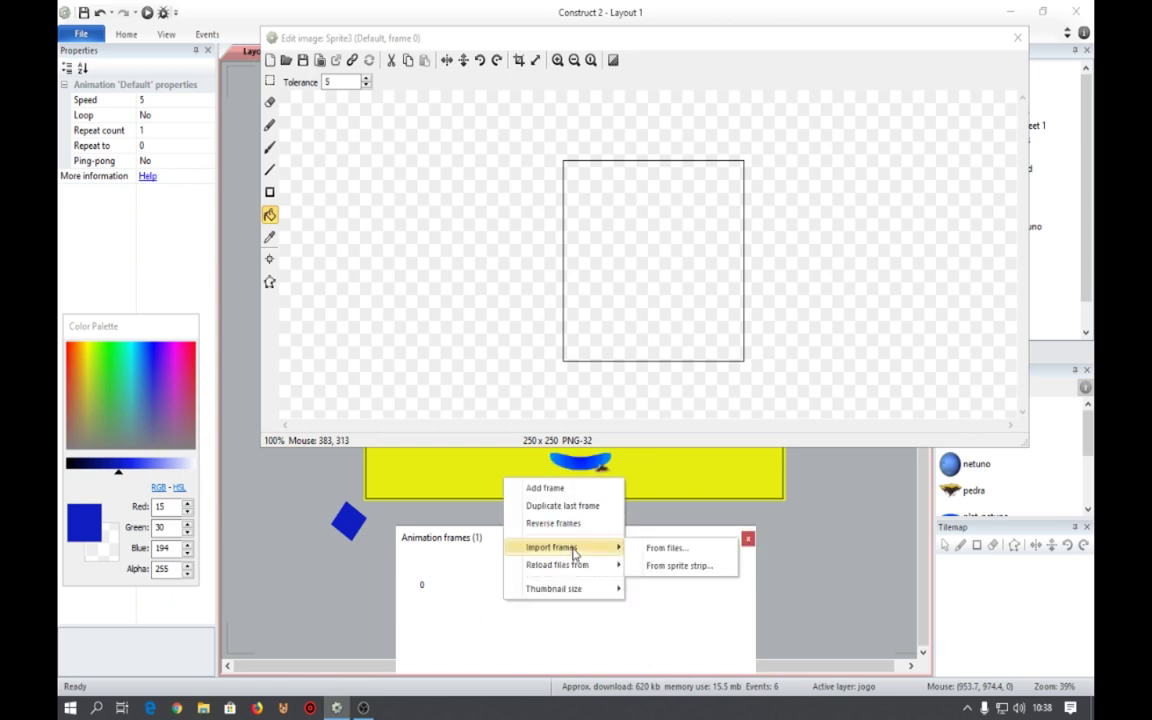
{"action": "left_click", "coordinate": [668, 548]}
{"action": "scroll", "coordinate": [580, 390], "scroll_direction": "down", "scroll_amount": 1}
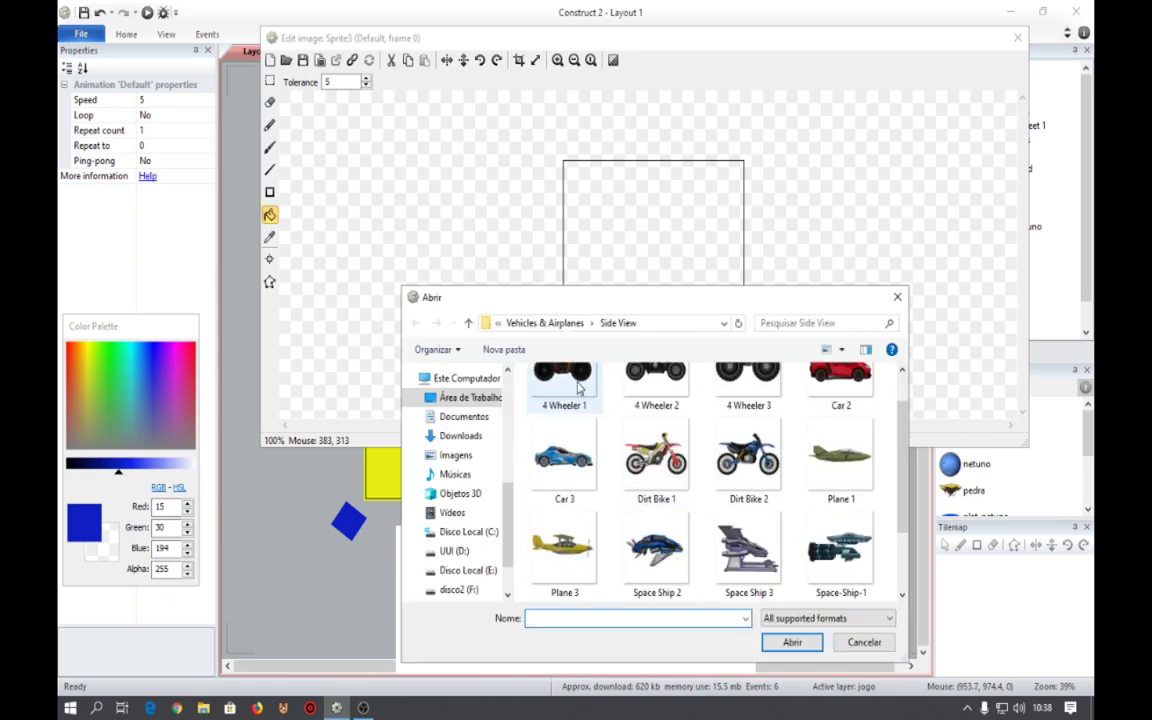
{"action": "left_click", "coordinate": [467, 323]}
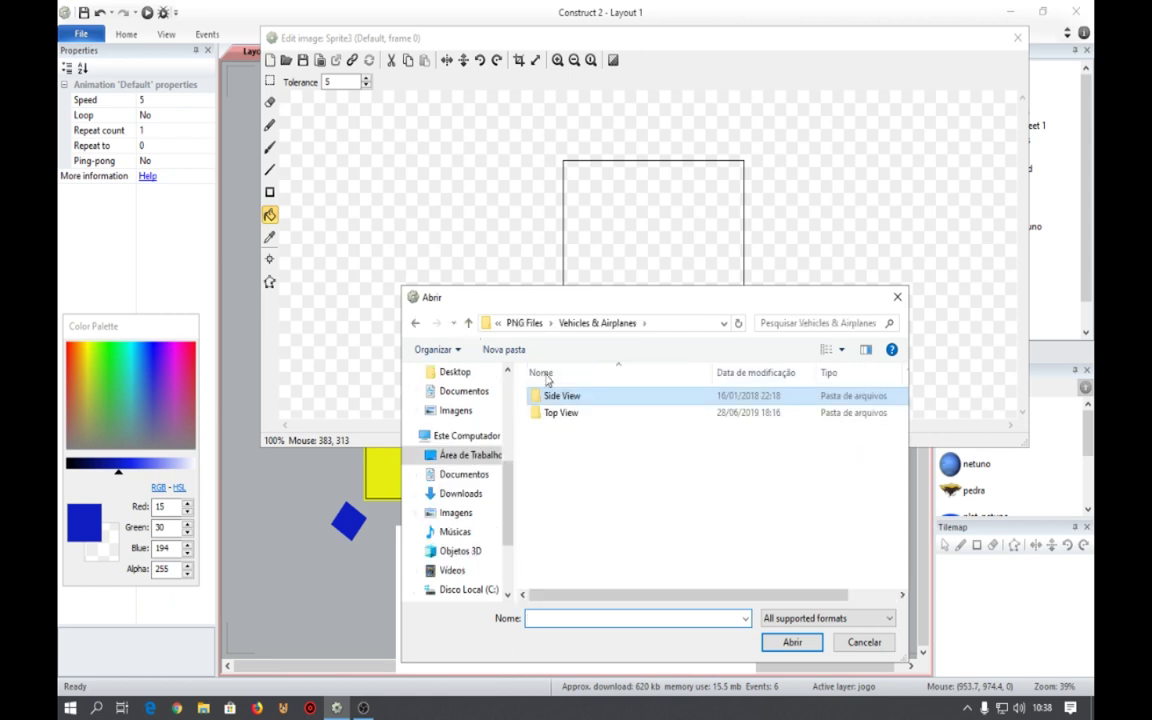
{"action": "left_click", "coordinate": [467, 323]}
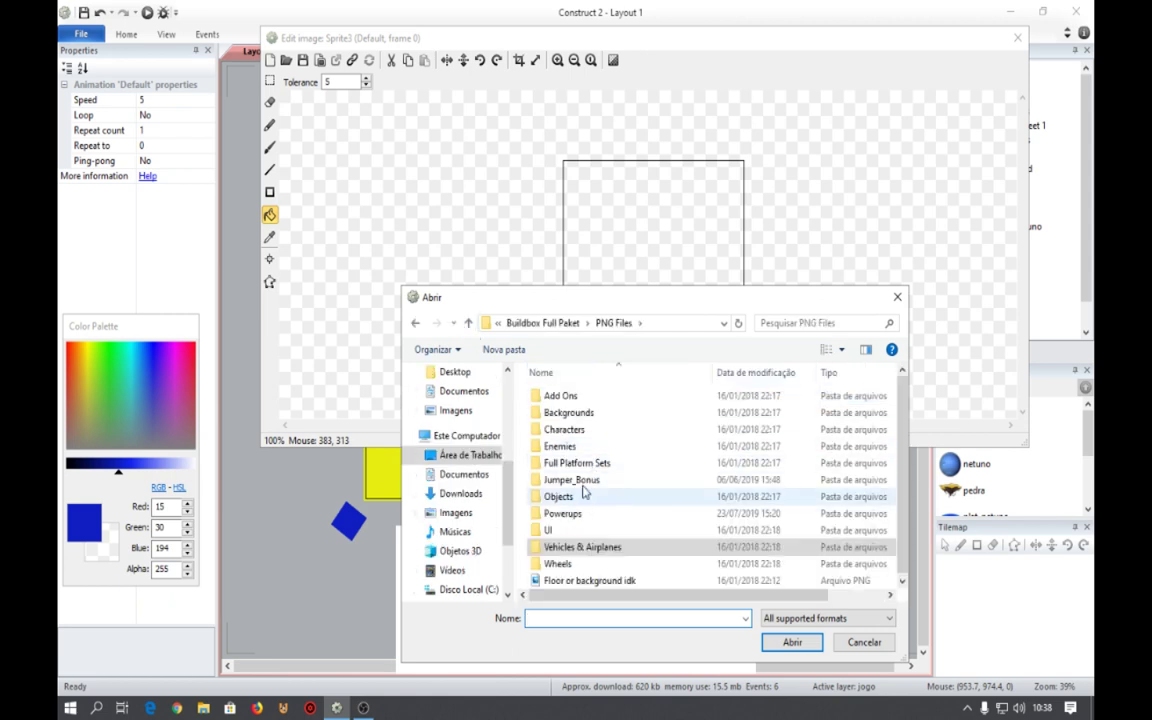
{"action": "double_click", "coordinate": [584, 447]}
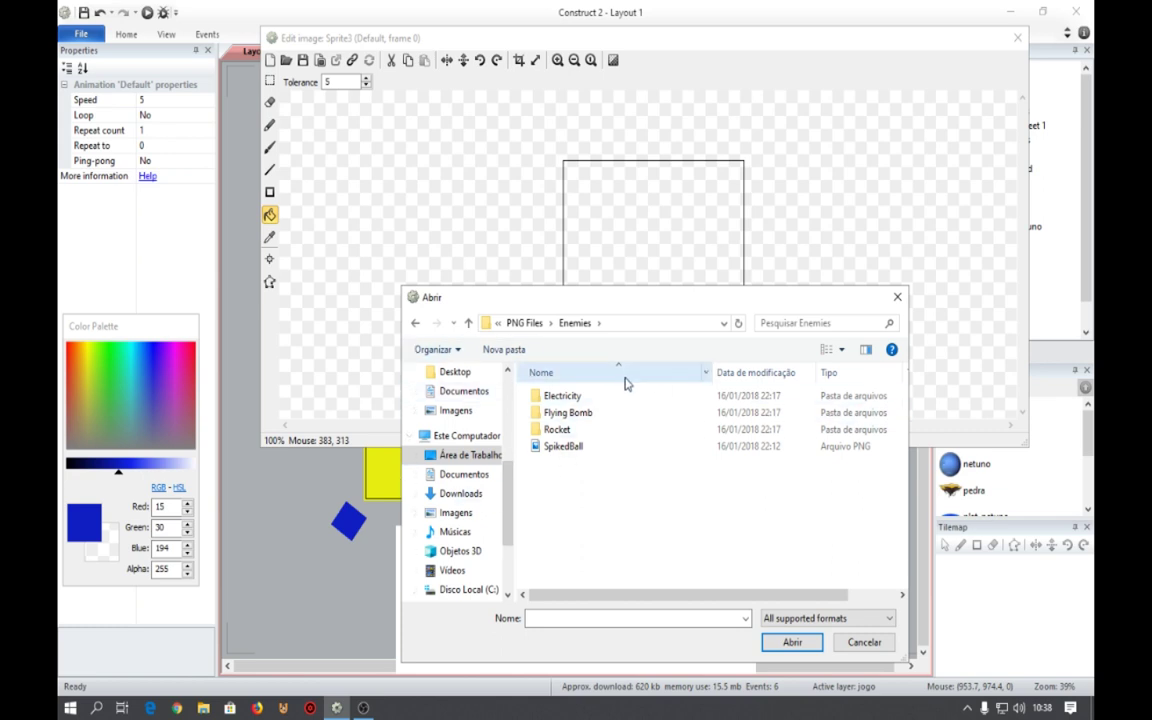
{"action": "double_click", "coordinate": [583, 430]}
{"action": "double_click", "coordinate": [550, 411]}
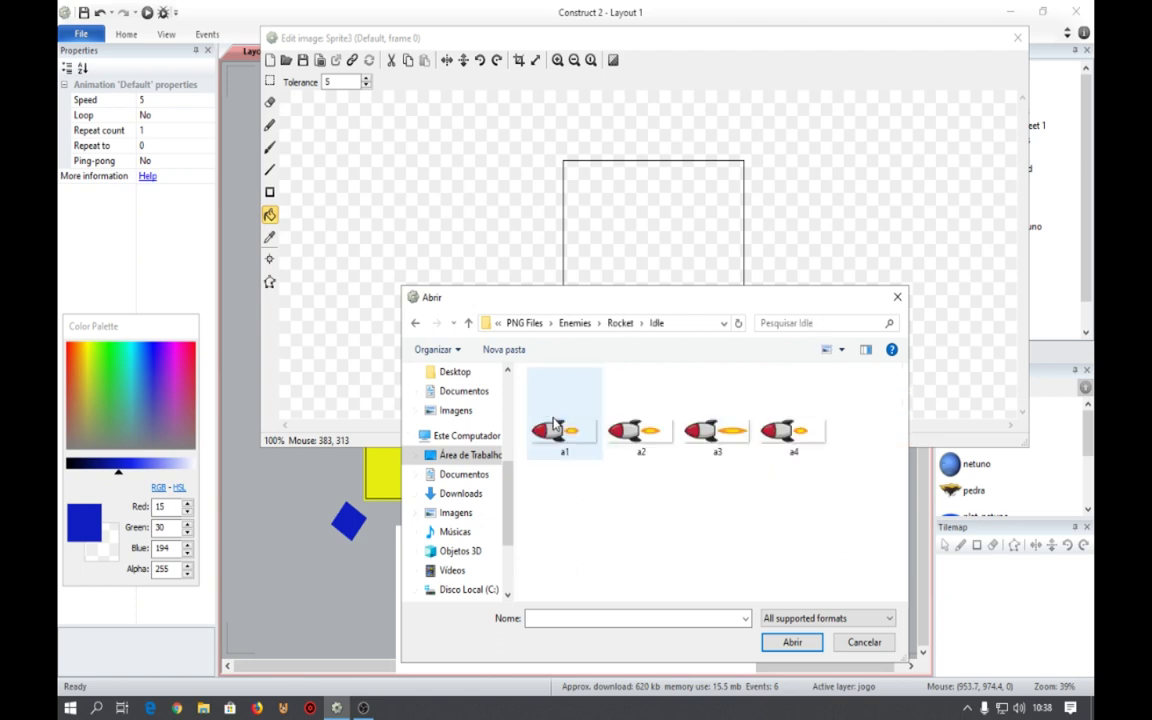
{"action": "left_click_drag", "start_coordinate": [868, 520], "coordinate": [555, 411]}
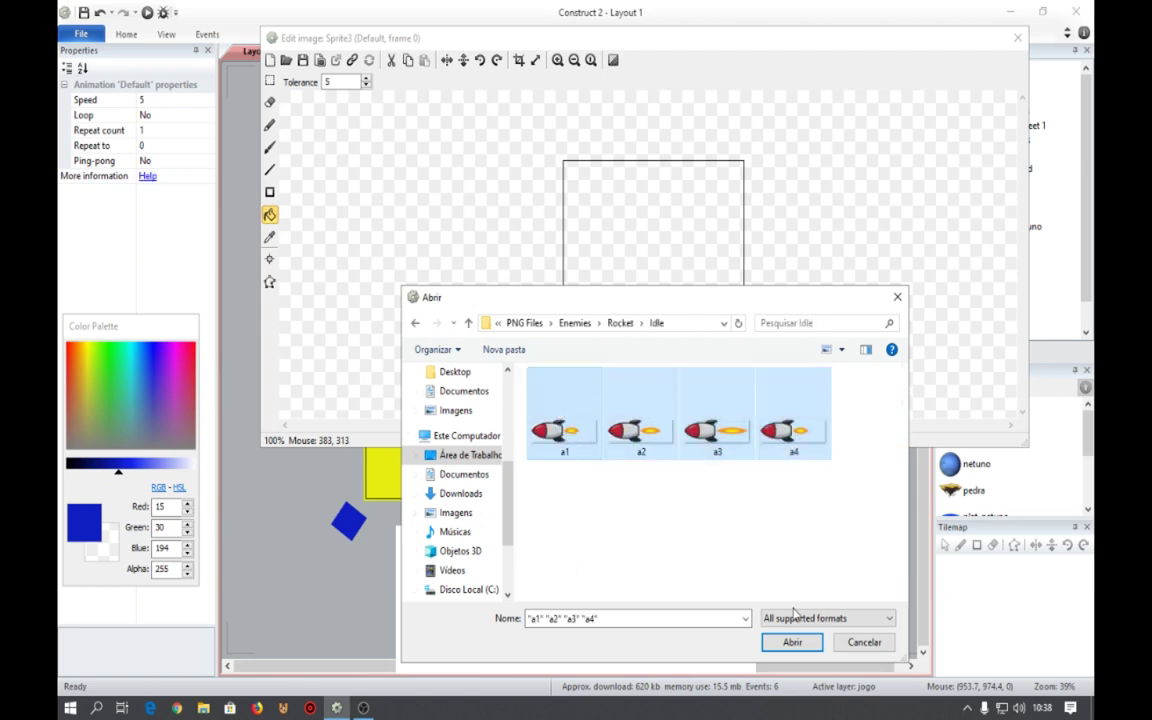
{"action": "left_click", "coordinate": [793, 642]}
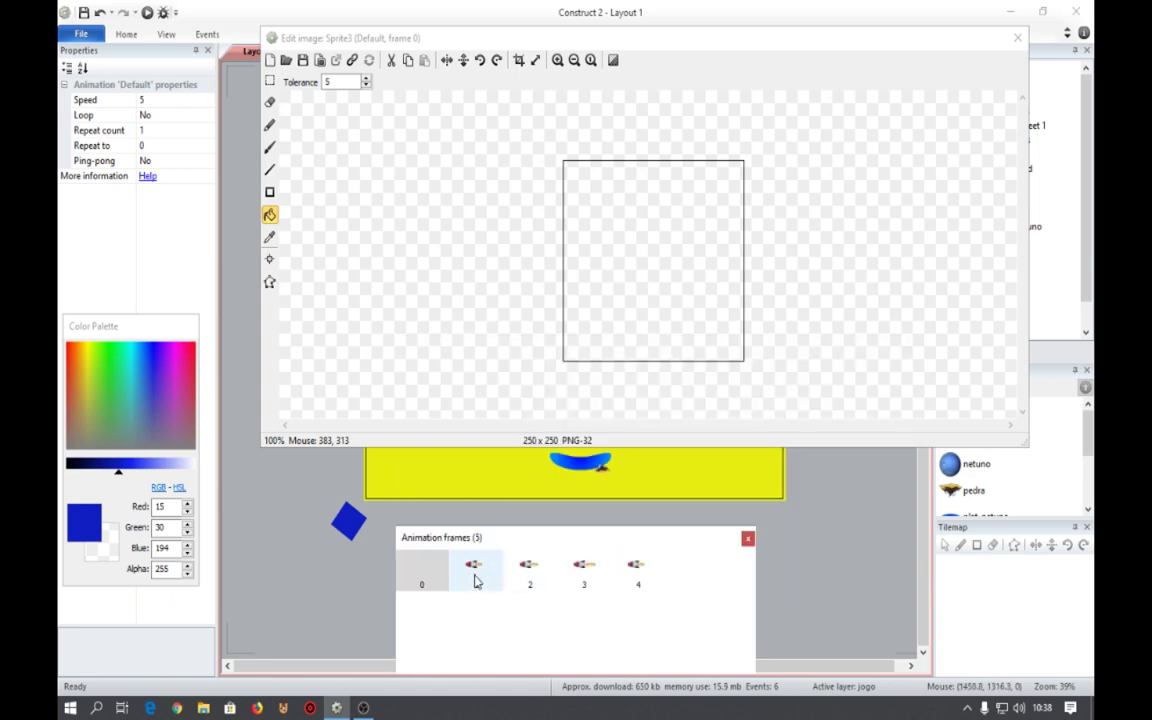
Delete the blank frame 0 from the rocket animation and close the image editor.
{"action": "right_click", "coordinate": [424, 580]}
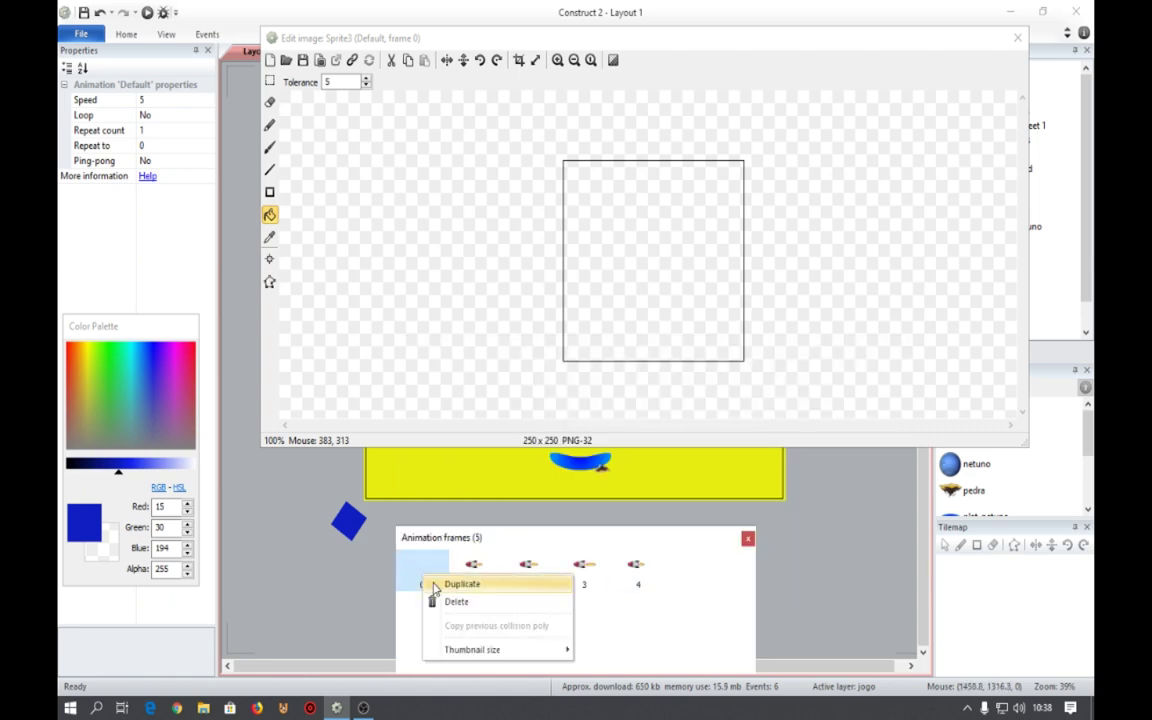
{"action": "left_click", "coordinate": [440, 599]}
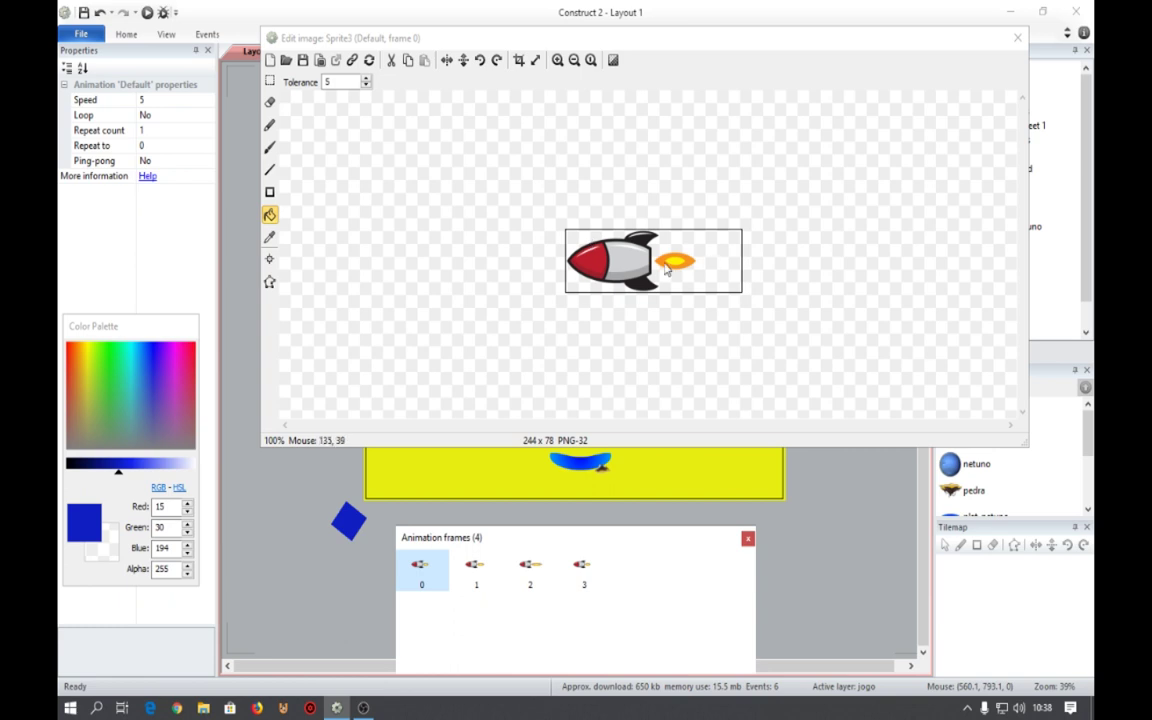
{"action": "left_click", "coordinate": [1017, 39]}
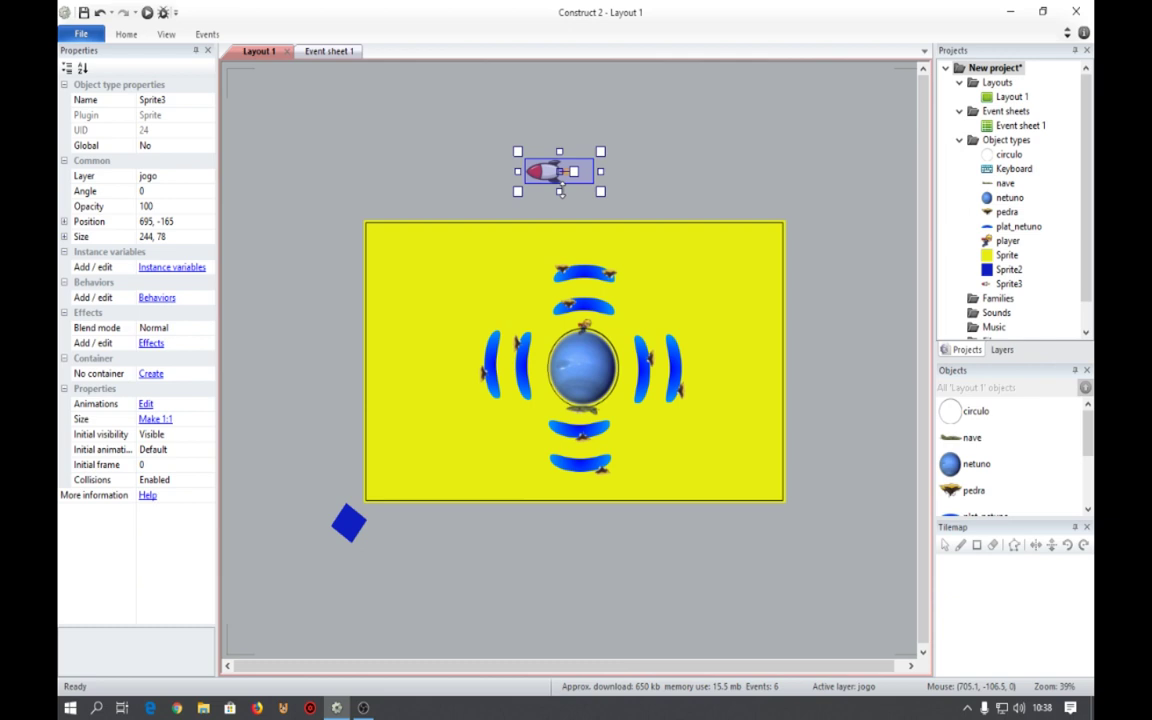
{"action": "scroll", "coordinate": [560, 192], "scroll_direction": "up", "scroll_amount": 1, "text": "ctrl"}
{"action": "scroll", "coordinate": [562, 195], "scroll_direction": "down", "scroll_amount": 3, "text": "ctrl"}
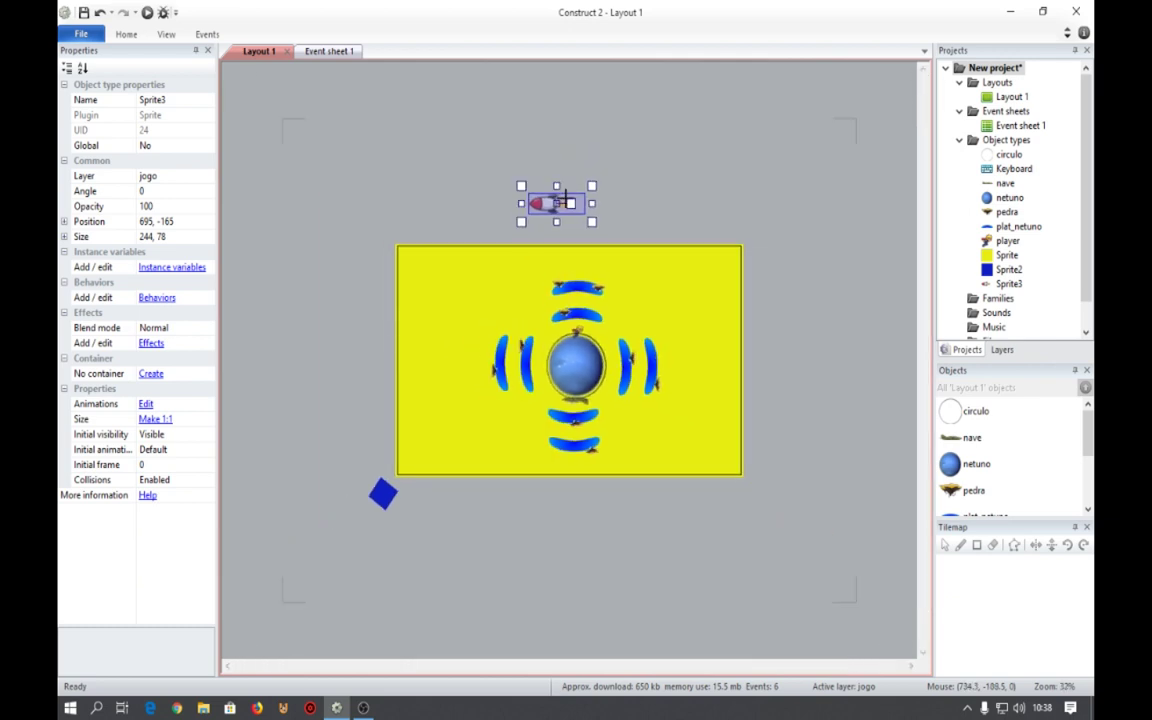
{"action": "left_click_drag", "start_coordinate": [567, 203], "coordinate": [506, 208]}
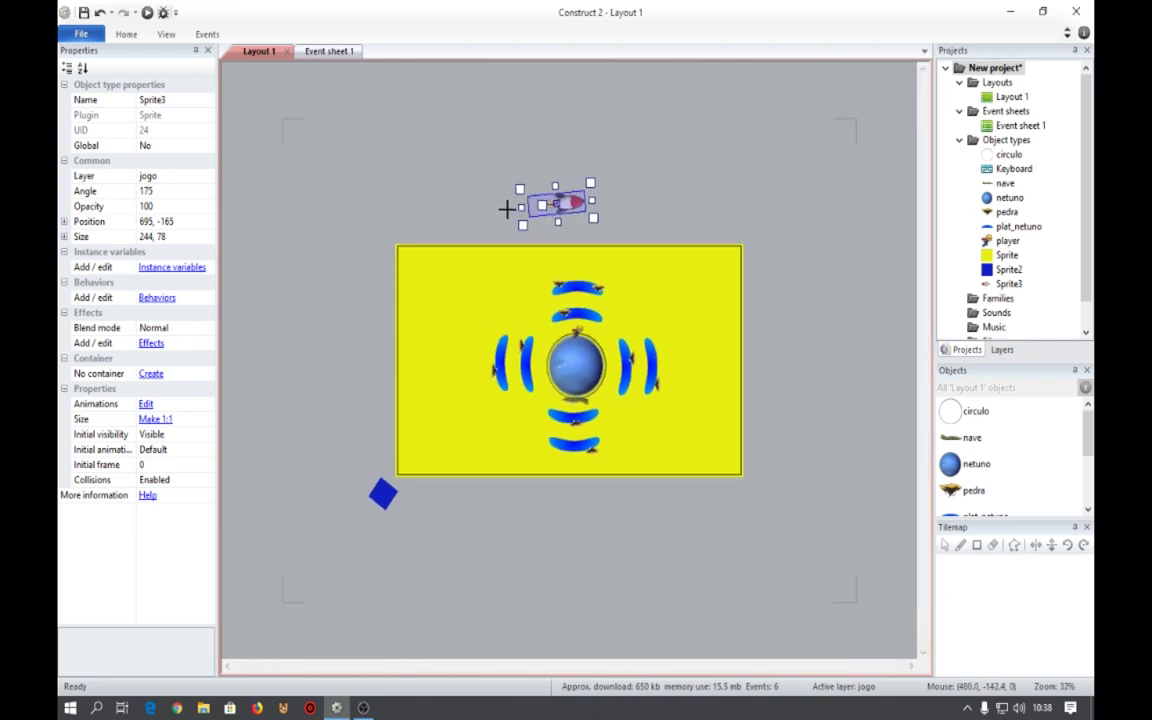
{"action": "key", "text": "ctrl+z"}
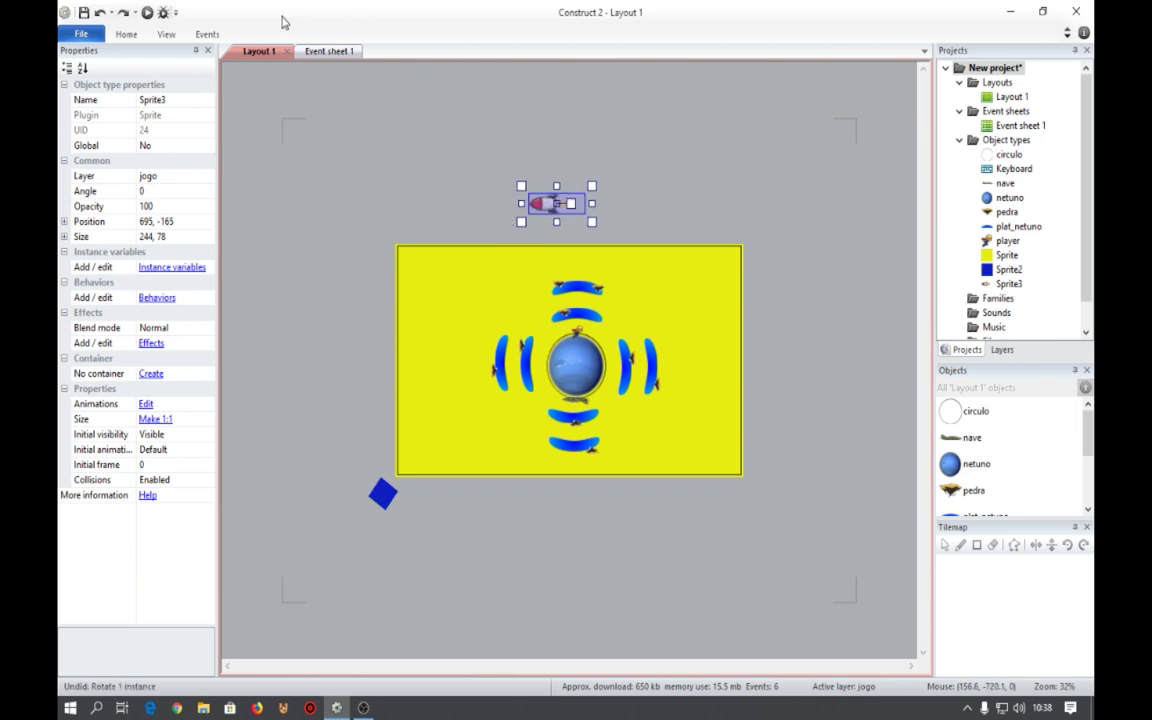
{"action": "left_click", "coordinate": [322, 51]}
{"action": "left_click", "coordinate": [237, 52]}
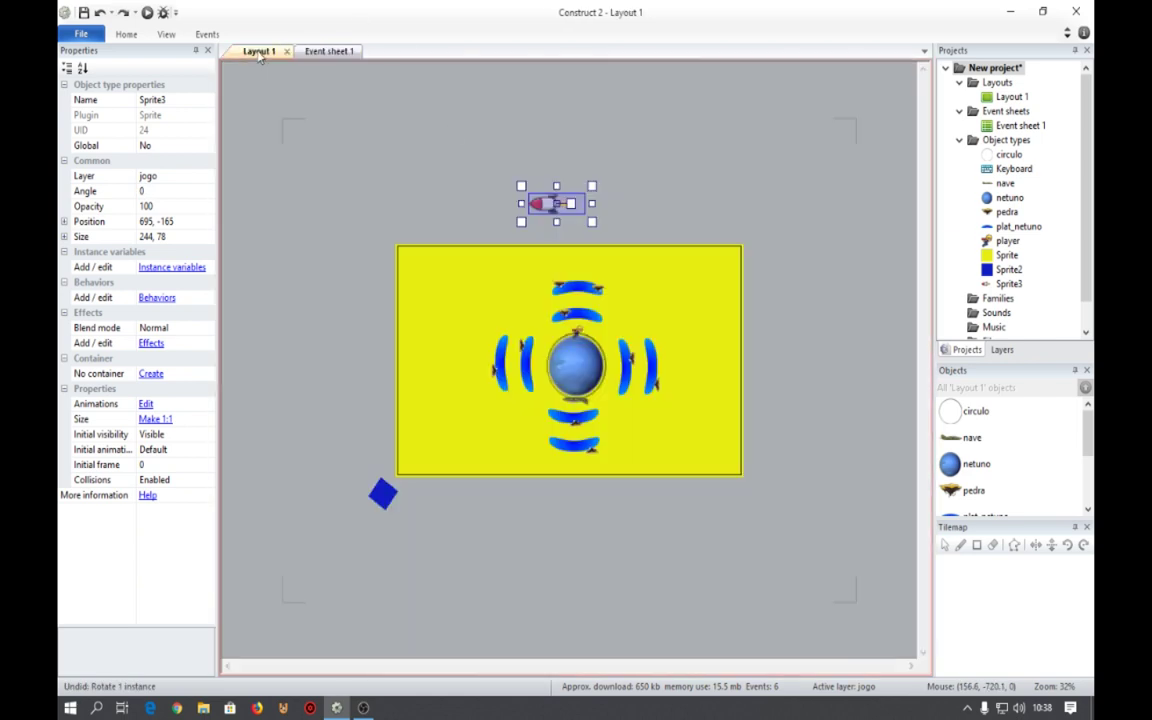
Open the rocket sprite's animation for editing and rotate frames 0 and 1 by 180 degrees so the rocket's nose faces right.
{"action": "double_click", "coordinate": [540, 204]}
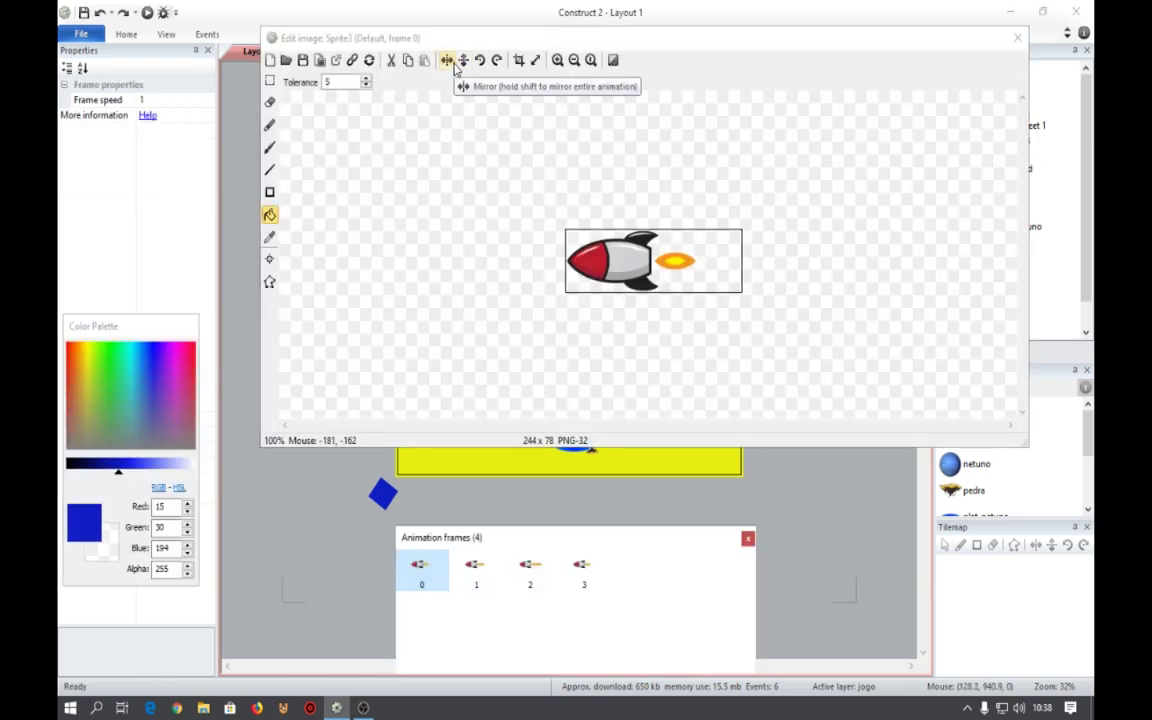
{"action": "left_click", "coordinate": [497, 61]}
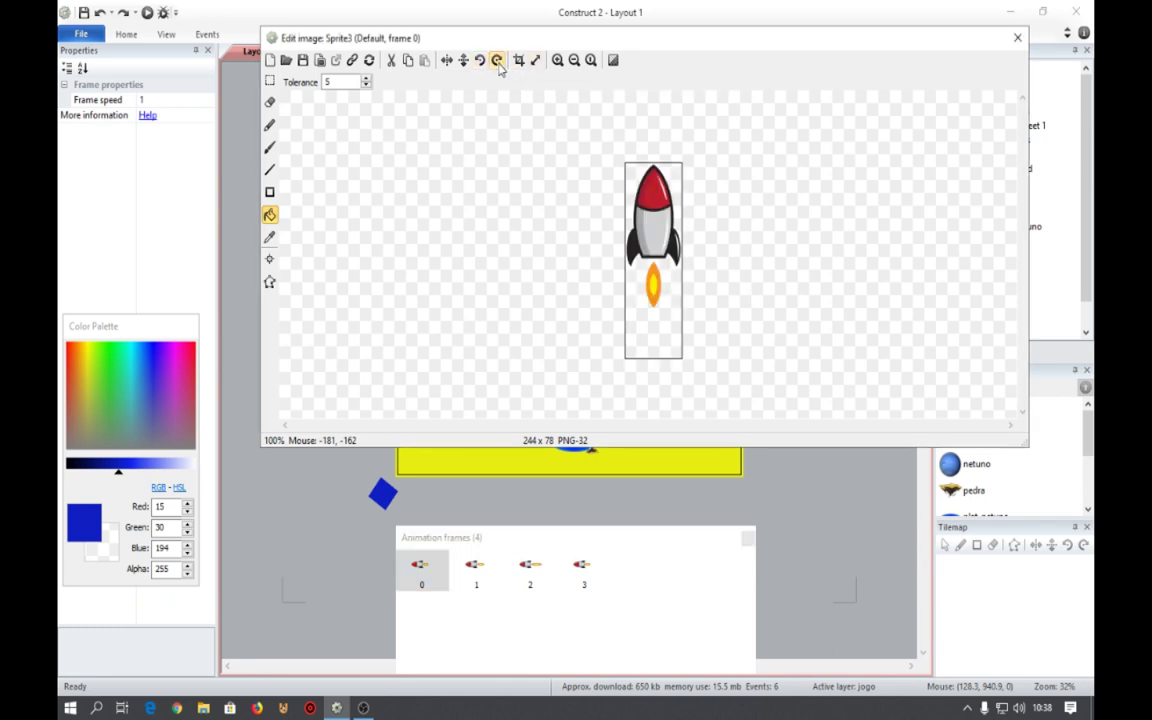
{"action": "left_click", "coordinate": [497, 61]}
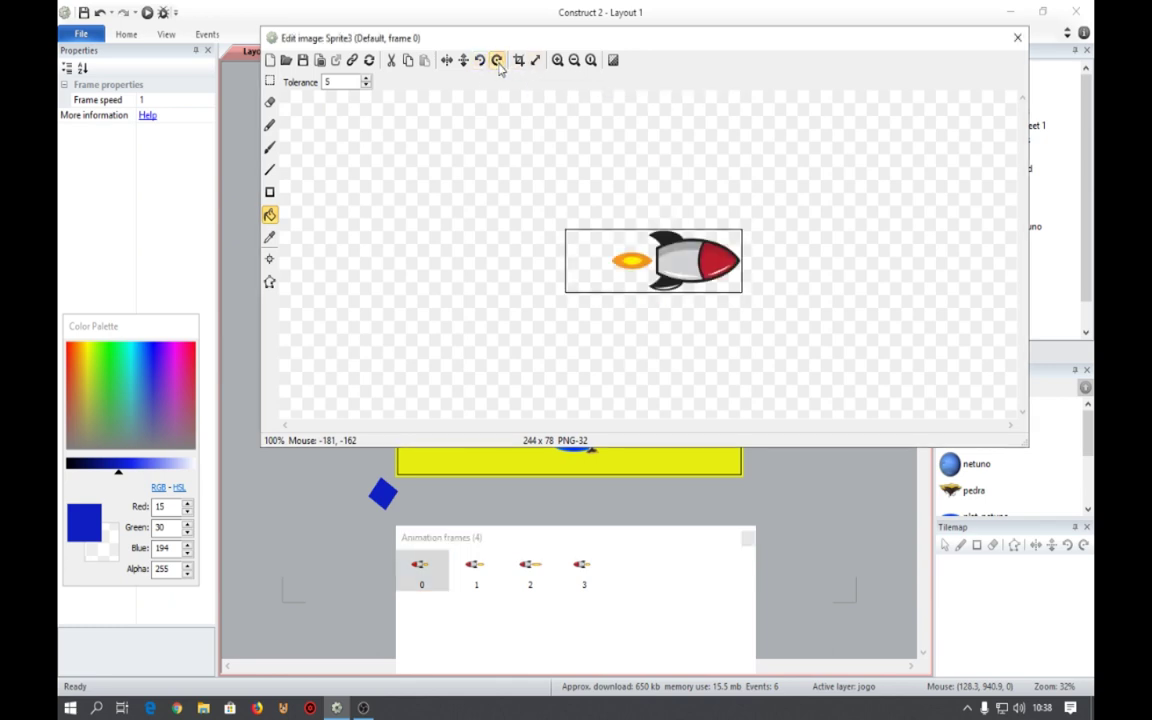
{"action": "left_click", "coordinate": [476, 570]}
{"action": "left_click", "coordinate": [497, 61]}
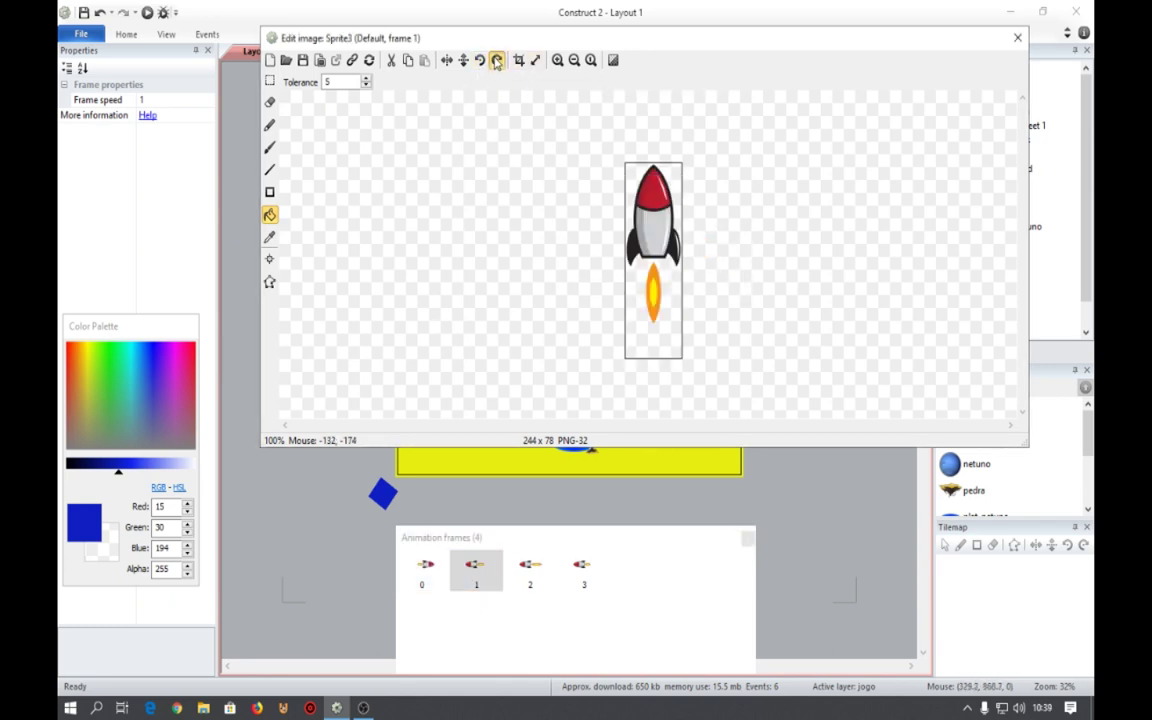
{"action": "left_click", "coordinate": [497, 61]}
Rotate rocket animation frames 2 and 3 by 180 degrees so they match the direction of the first two frames.
{"action": "left_click", "coordinate": [527, 578]}
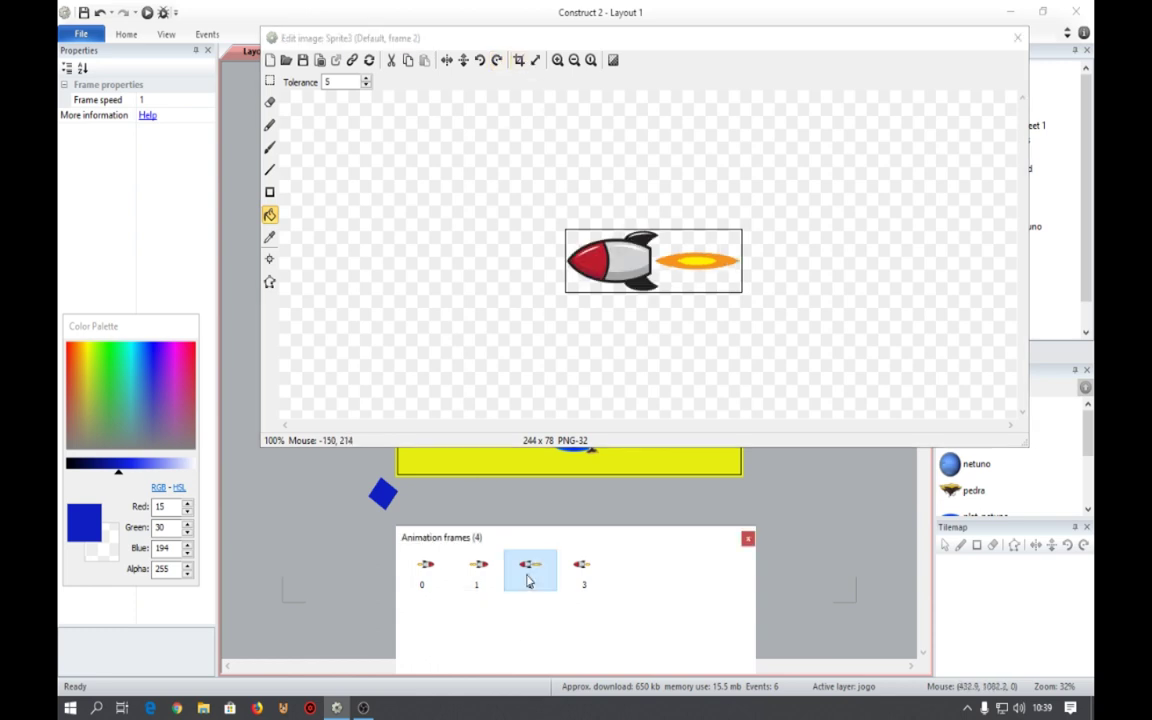
{"action": "left_click", "coordinate": [497, 61]}
{"action": "left_click", "coordinate": [497, 61]}
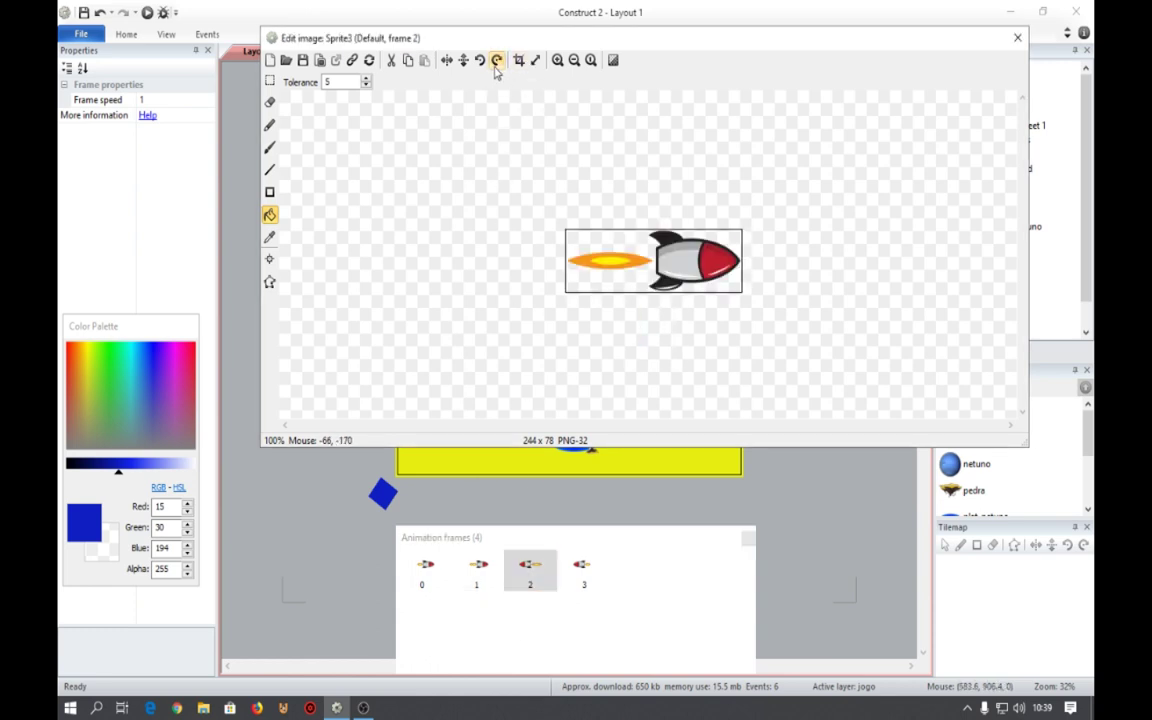
{"action": "left_click", "coordinate": [580, 572]}
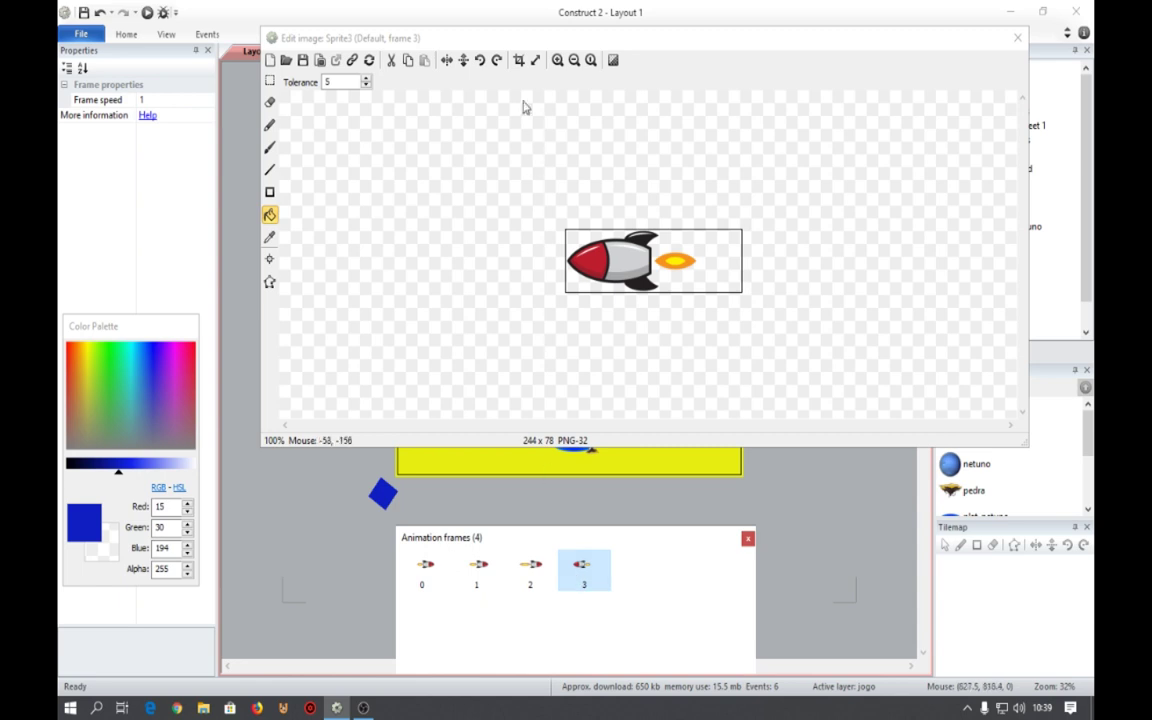
{"action": "left_click", "coordinate": [497, 61]}
{"action": "left_click", "coordinate": [497, 61]}
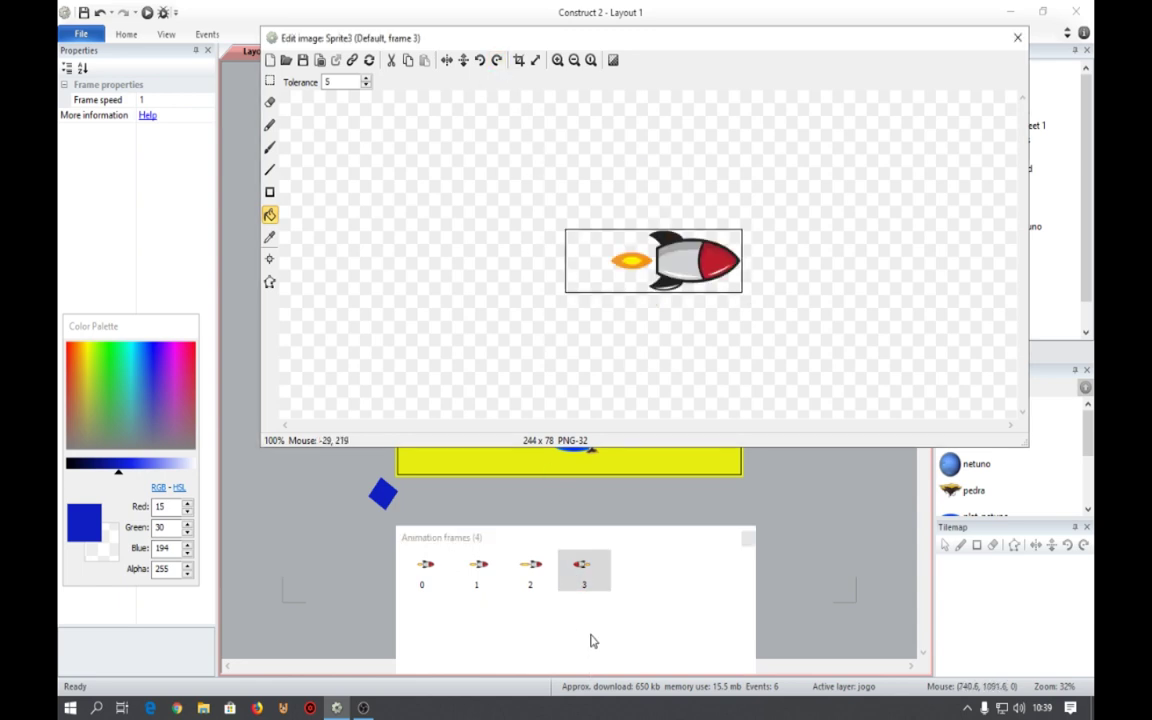
{"action": "left_click", "coordinate": [622, 597]}
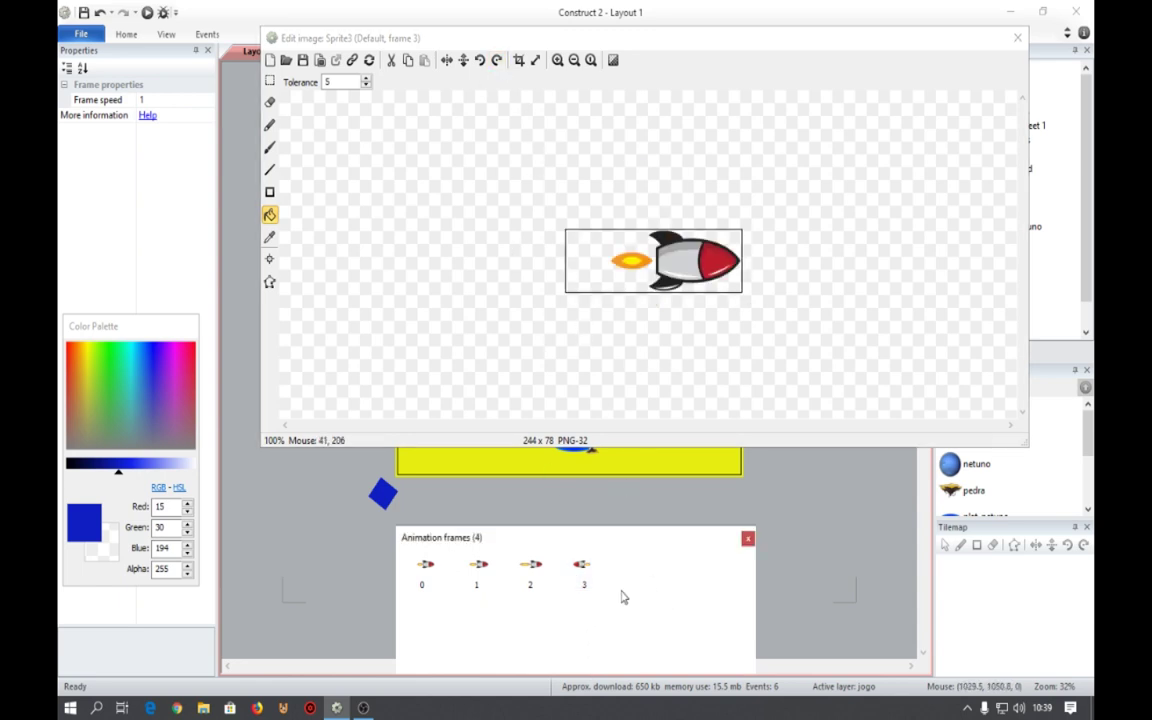
{"action": "left_click", "coordinate": [530, 577]}
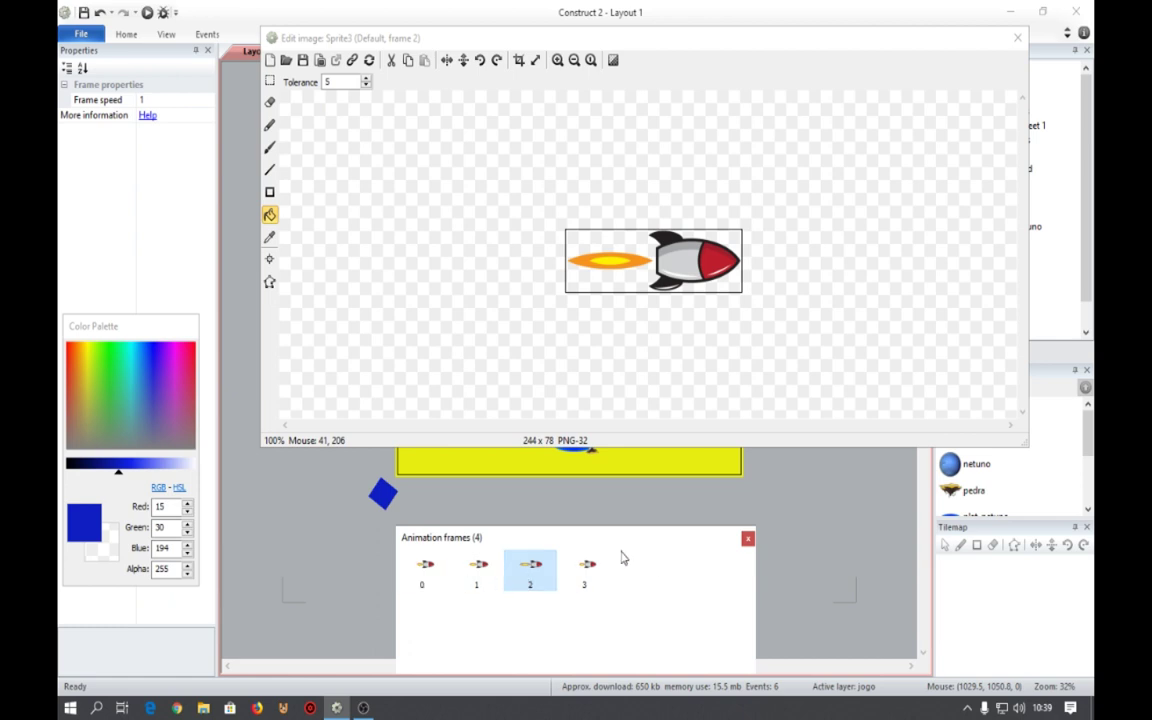
Close the image editor and rename the rocket sprite to foguete.
{"action": "left_click", "coordinate": [1018, 38]}
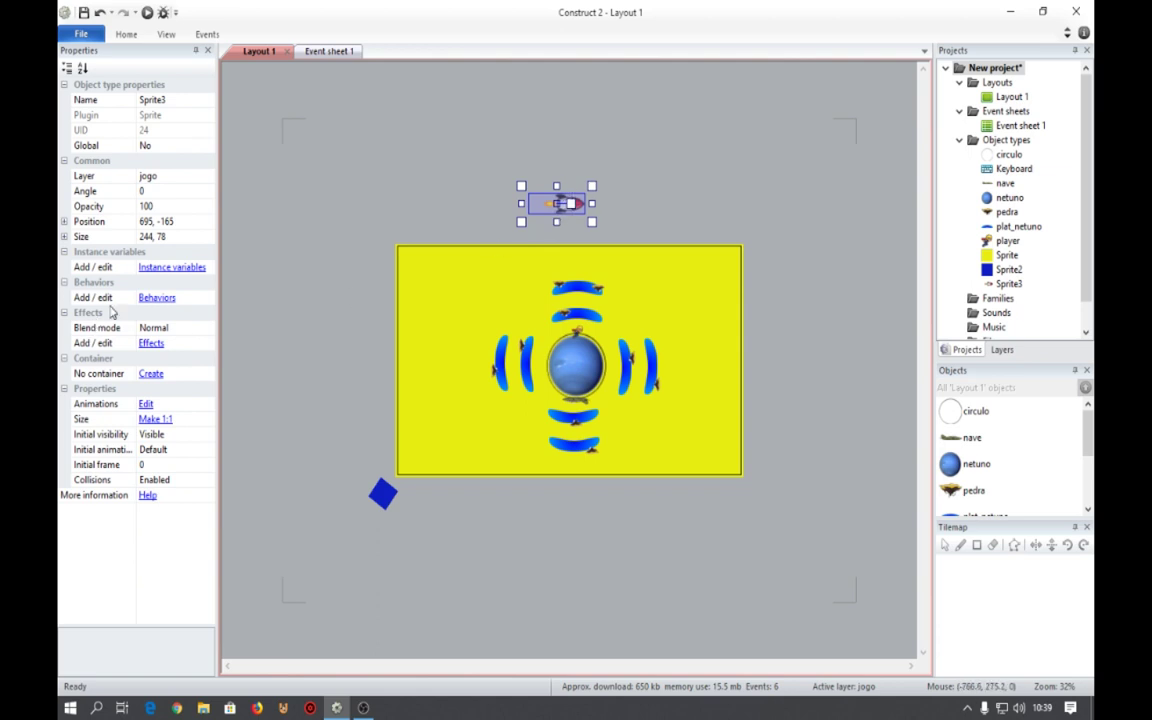
{"action": "left_click", "coordinate": [178, 100]}
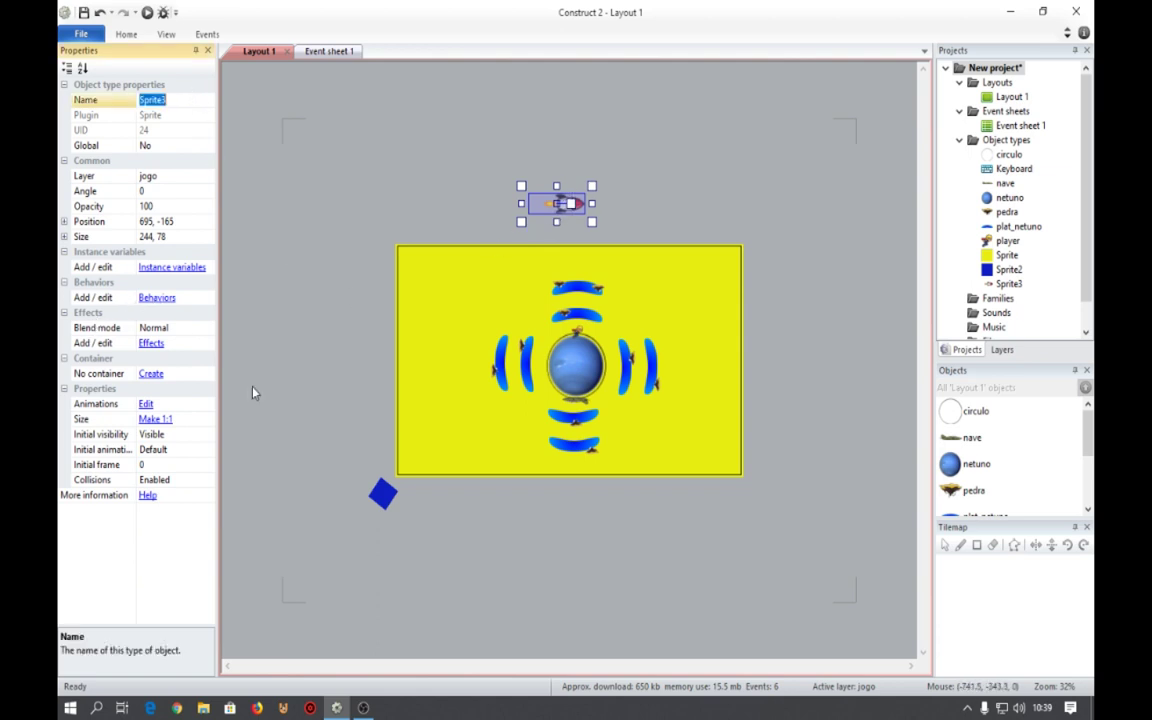
{"action": "type", "text": "foguete"}
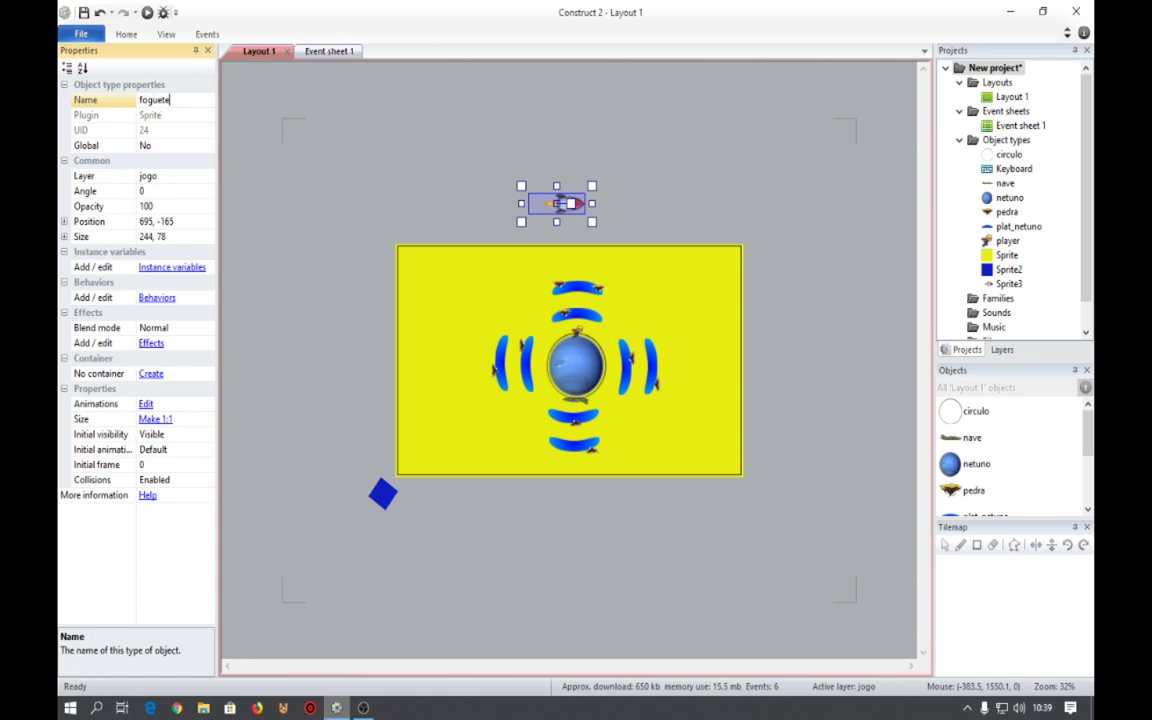
{"action": "key", "text": "Return"}
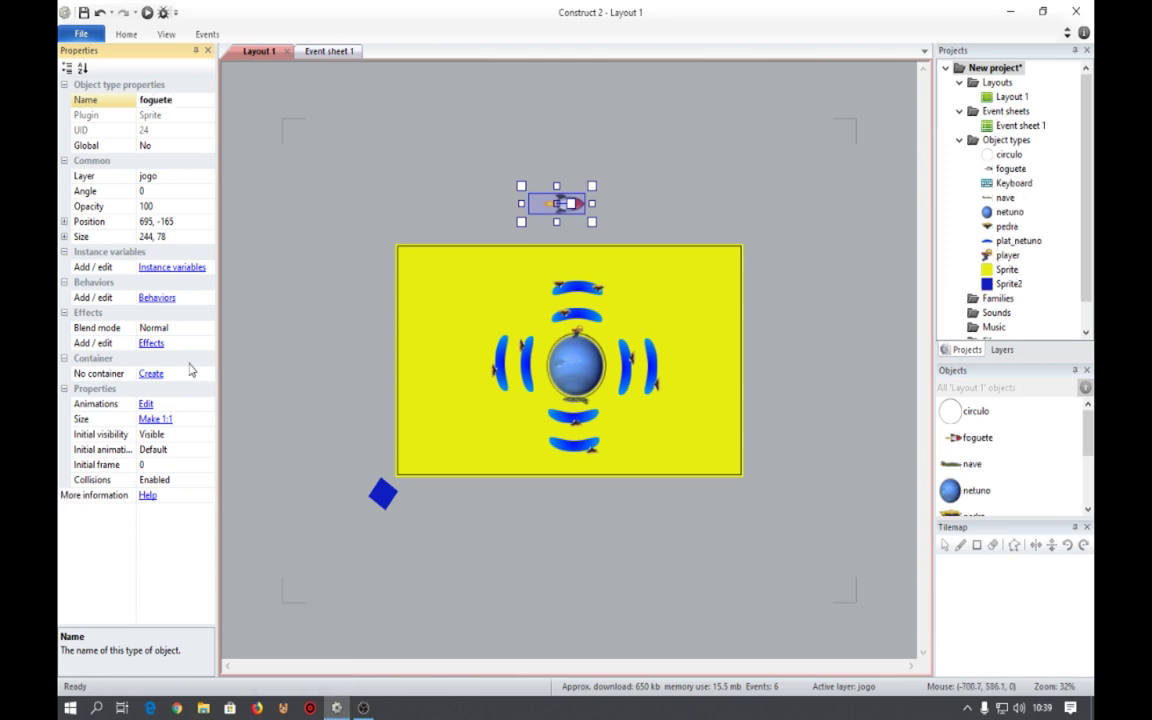
Add the Bullet behavior to the foguete sprite.
{"action": "left_click", "coordinate": [157, 298]}
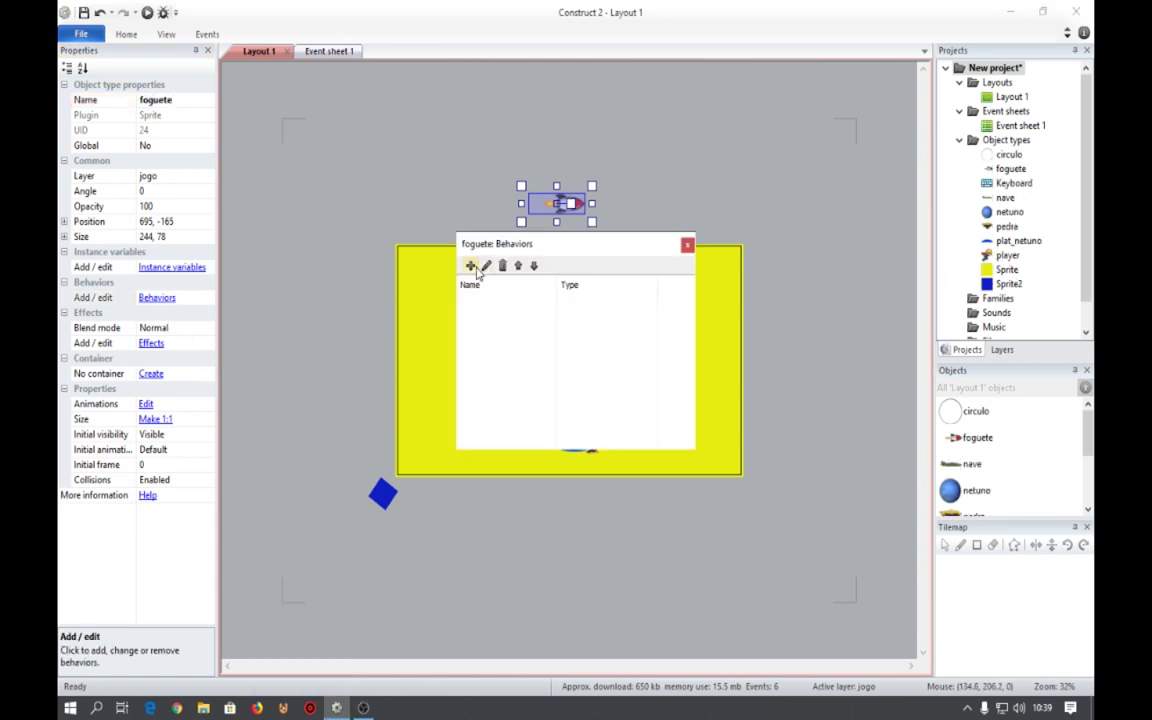
{"action": "left_click", "coordinate": [432, 241]}
{"action": "scroll", "coordinate": [487, 293], "scroll_direction": "down", "scroll_amount": 4}
{"action": "scroll", "coordinate": [487, 293], "scroll_direction": "up", "scroll_amount": 4}
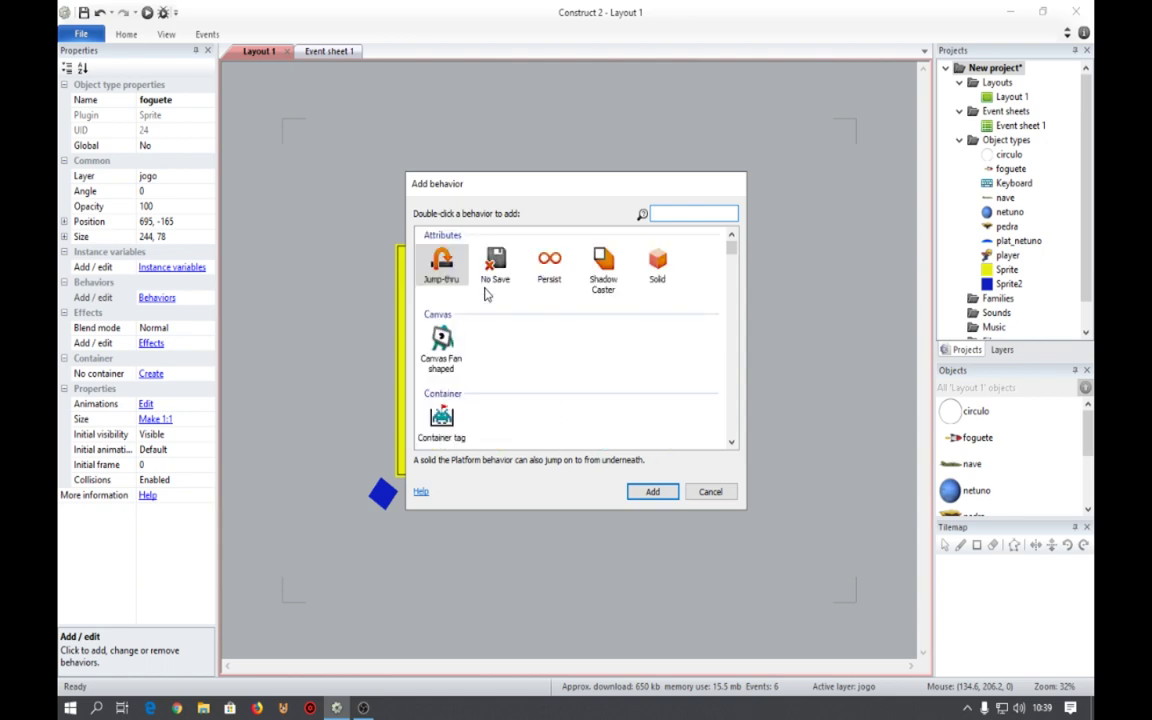
{"action": "scroll", "coordinate": [487, 293], "scroll_direction": "down", "scroll_amount": 4}
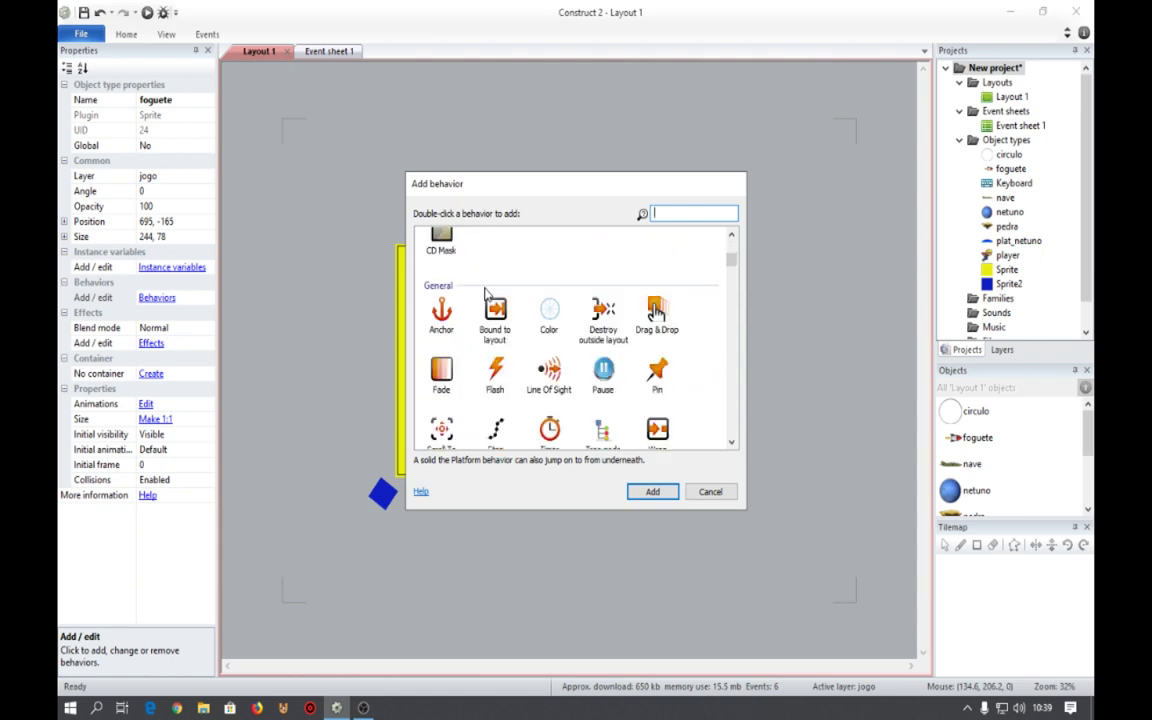
{"action": "scroll", "coordinate": [485, 292], "scroll_direction": "down", "scroll_amount": 2}
{"action": "scroll", "coordinate": [485, 292], "scroll_direction": "up", "scroll_amount": 4}
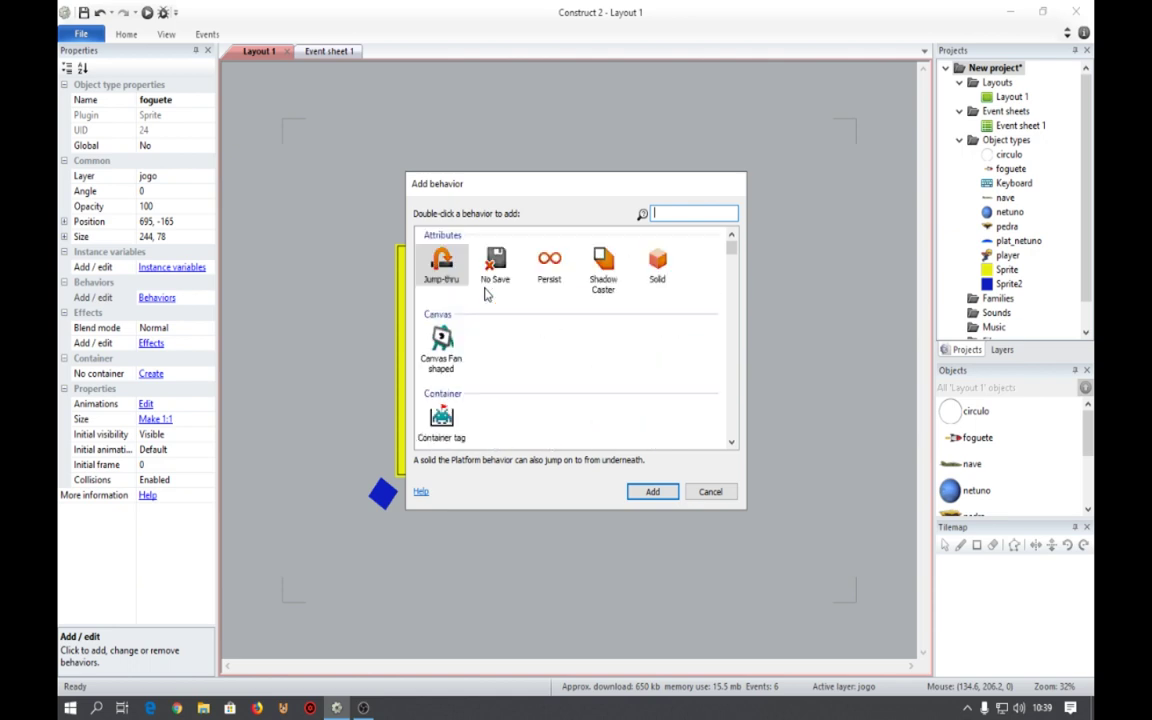
{"action": "scroll", "coordinate": [486, 294], "scroll_direction": "down", "scroll_amount": 2}
{"action": "scroll", "coordinate": [486, 294], "scroll_direction": "down", "scroll_amount": 5}
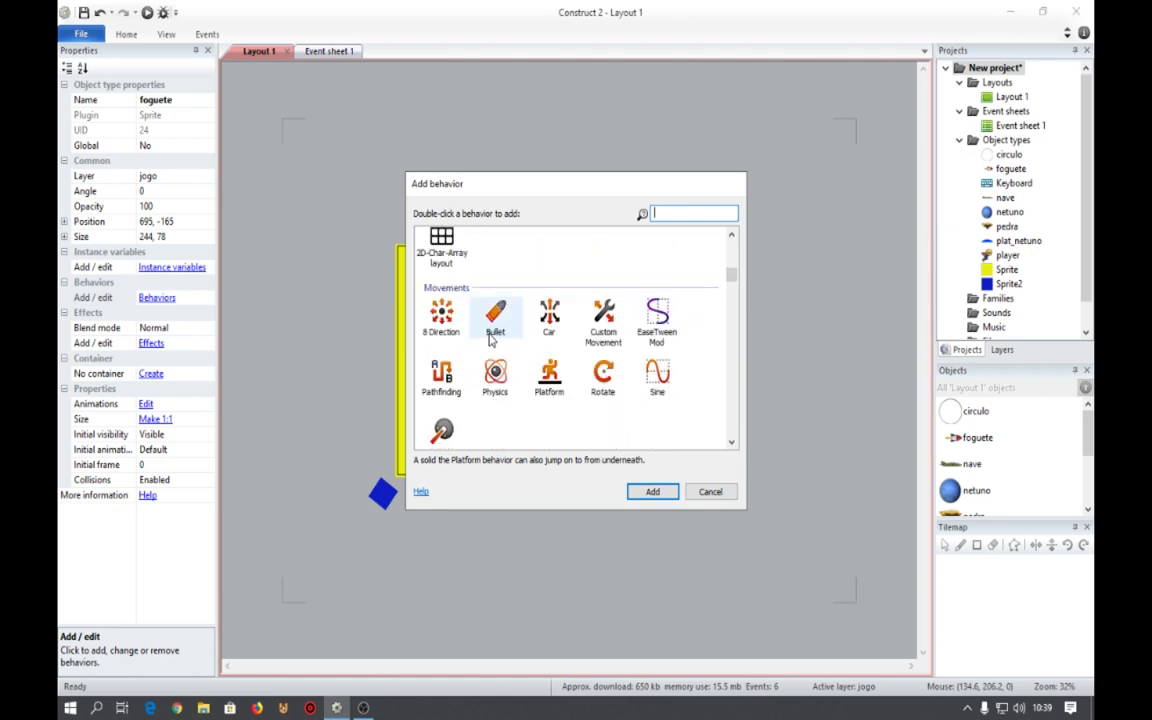
{"action": "double_click", "coordinate": [490, 325]}
{"action": "left_click", "coordinate": [481, 313]}
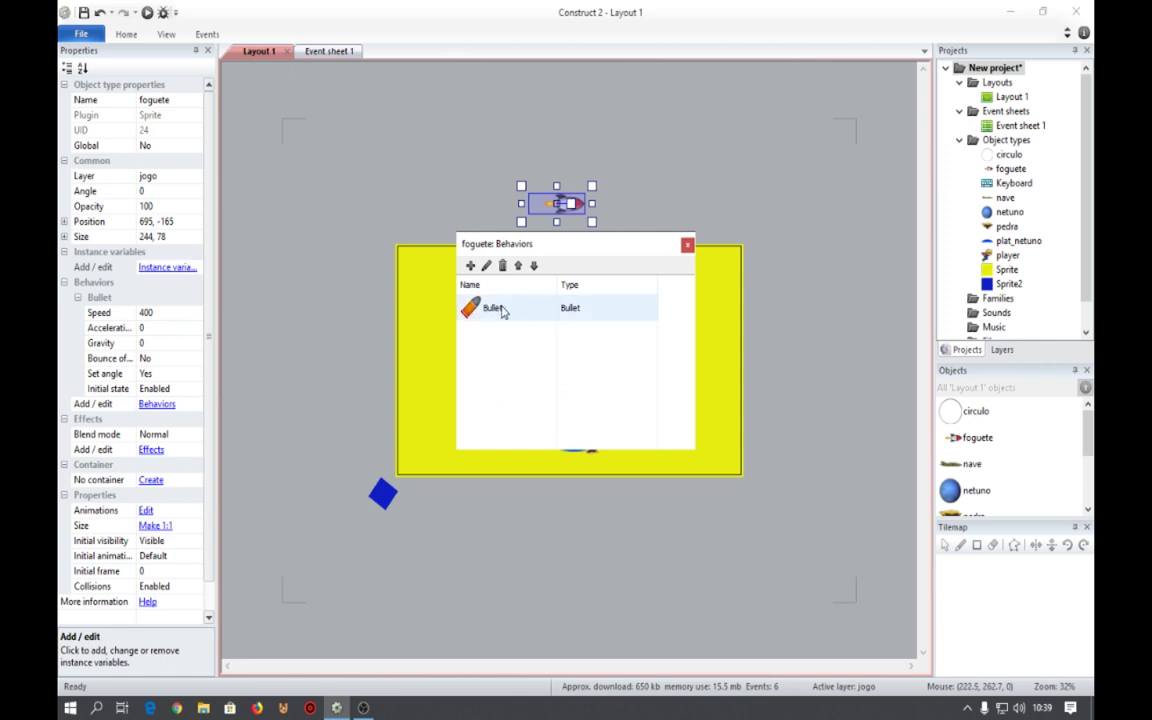
Add the Turret behavior to foguete and shrink the sprite proportionally to about 128 x 41.
{"action": "left_click", "coordinate": [471, 267]}
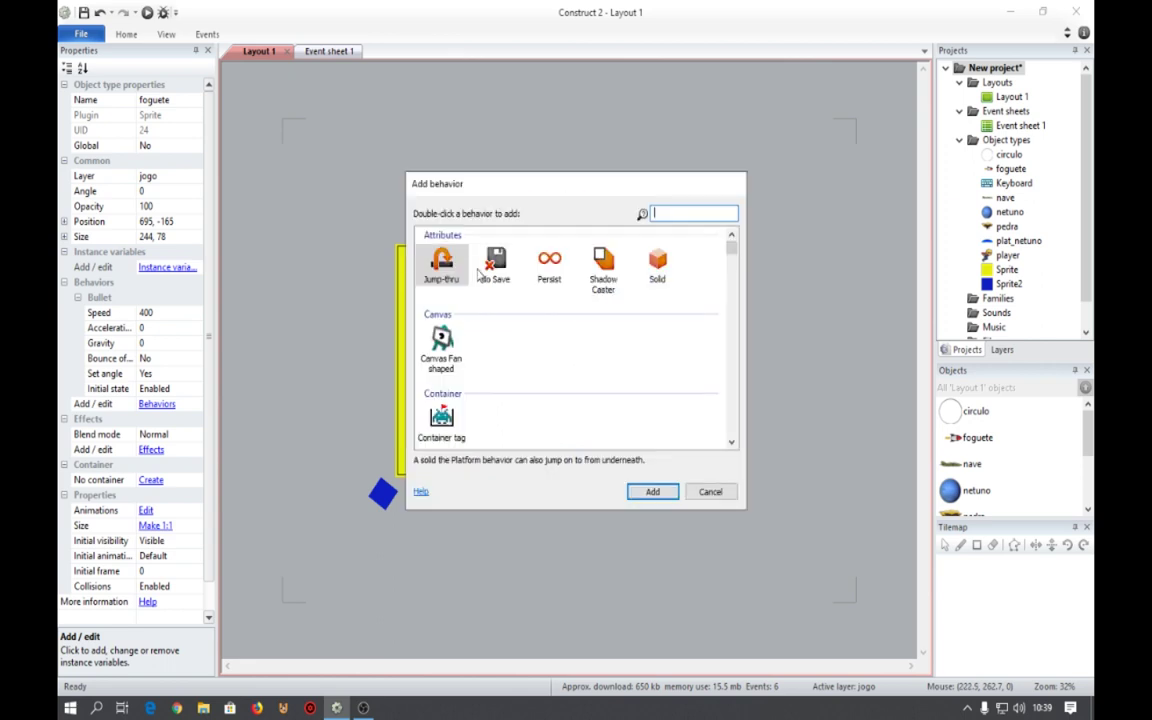
{"action": "scroll", "coordinate": [480, 298], "scroll_direction": "down", "scroll_amount": 10}
{"action": "scroll", "coordinate": [480, 298], "scroll_direction": "down", "scroll_amount": 15}
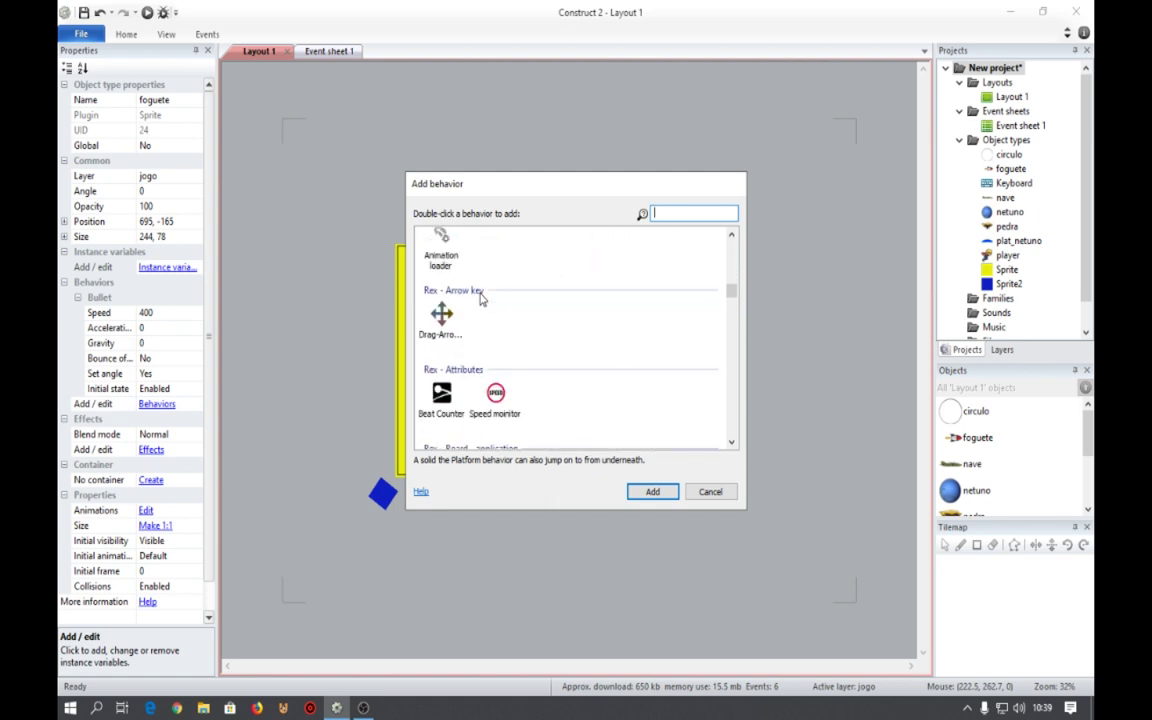
{"action": "scroll", "coordinate": [480, 298], "scroll_direction": "down", "scroll_amount": 15}
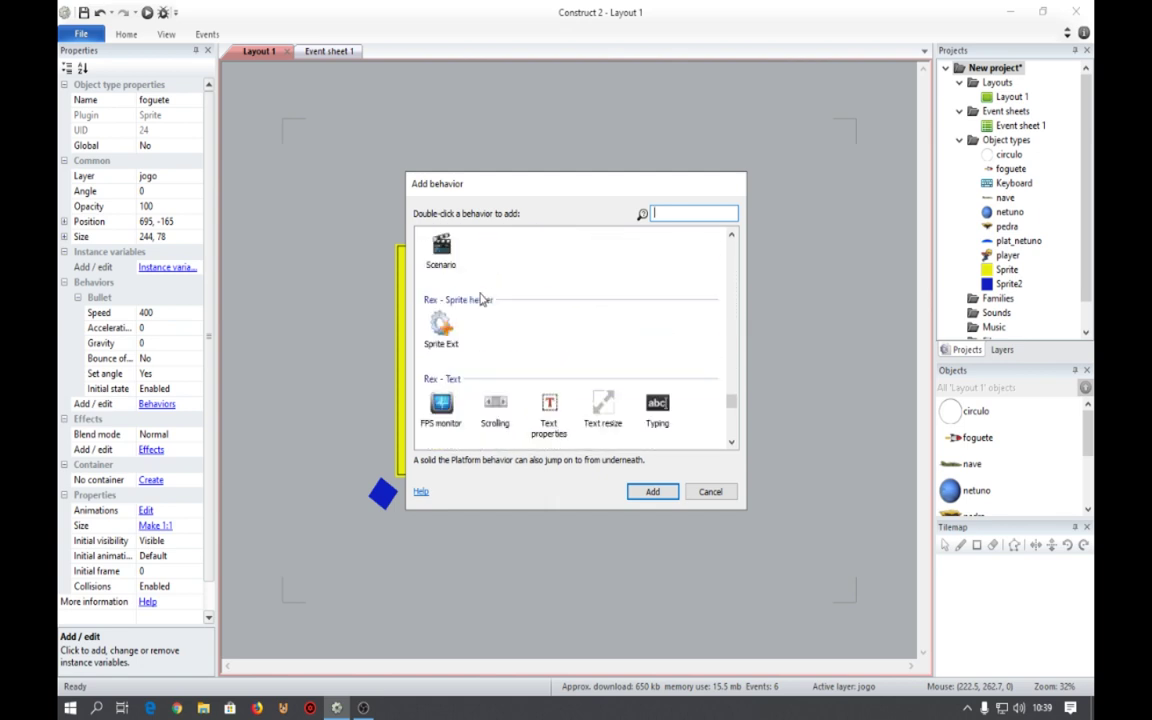
{"action": "type", "text": "tu"}
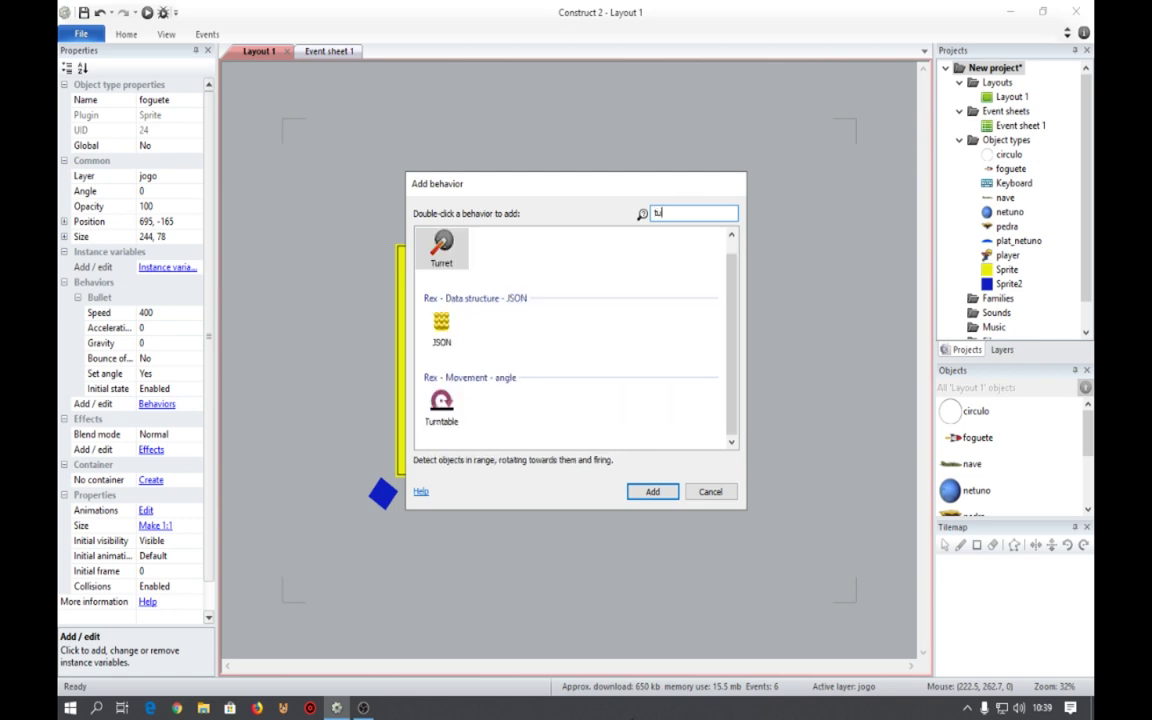
{"action": "double_click", "coordinate": [441, 245]}
{"action": "left_click", "coordinate": [686, 246]}
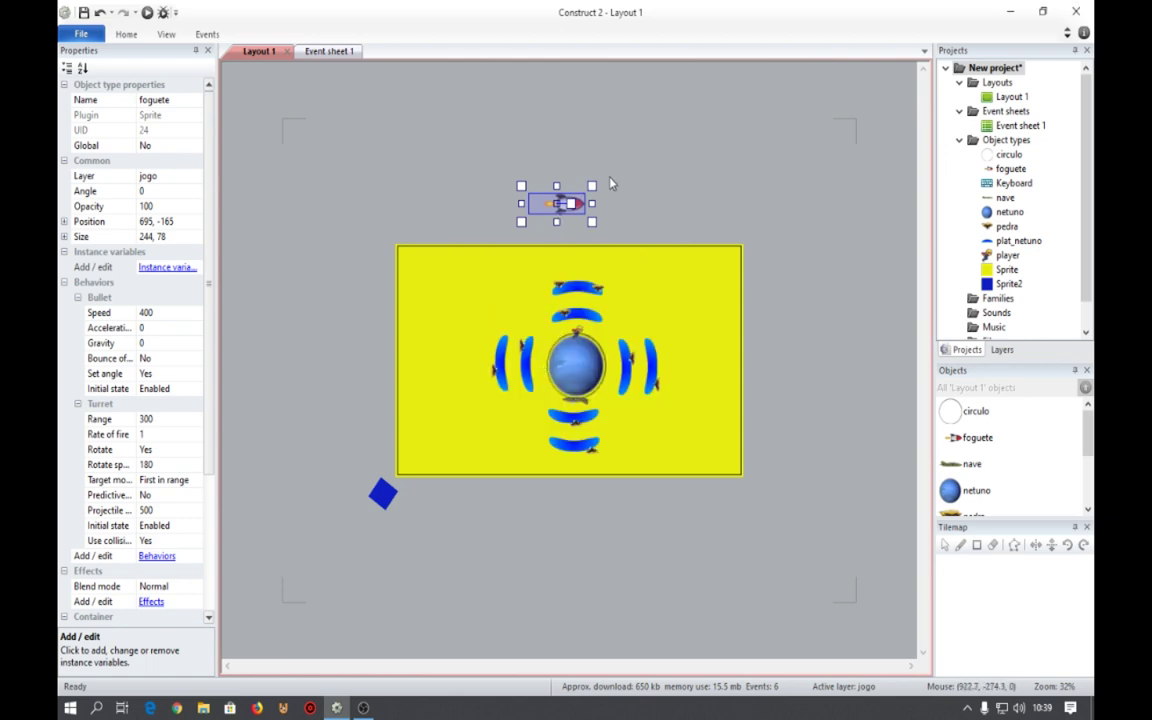
{"action": "left_click_drag", "start_coordinate": [598, 187], "coordinate": [575, 192], "text": "shift"}
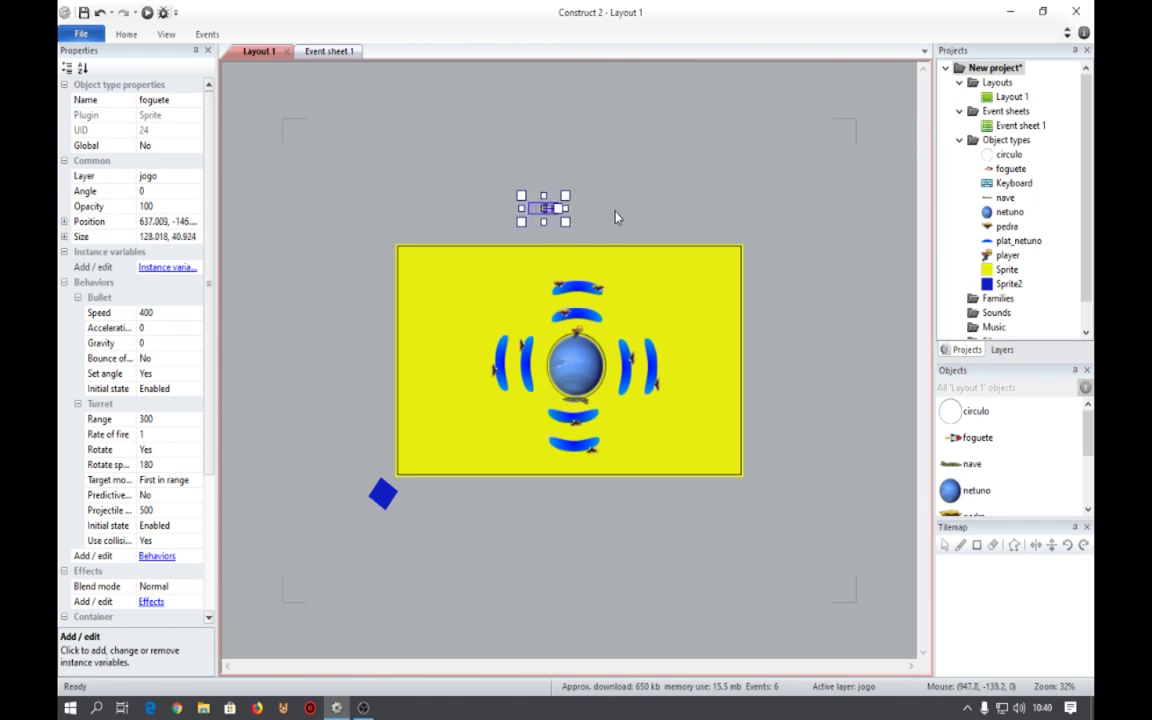
{"action": "left_click", "coordinate": [616, 217]}
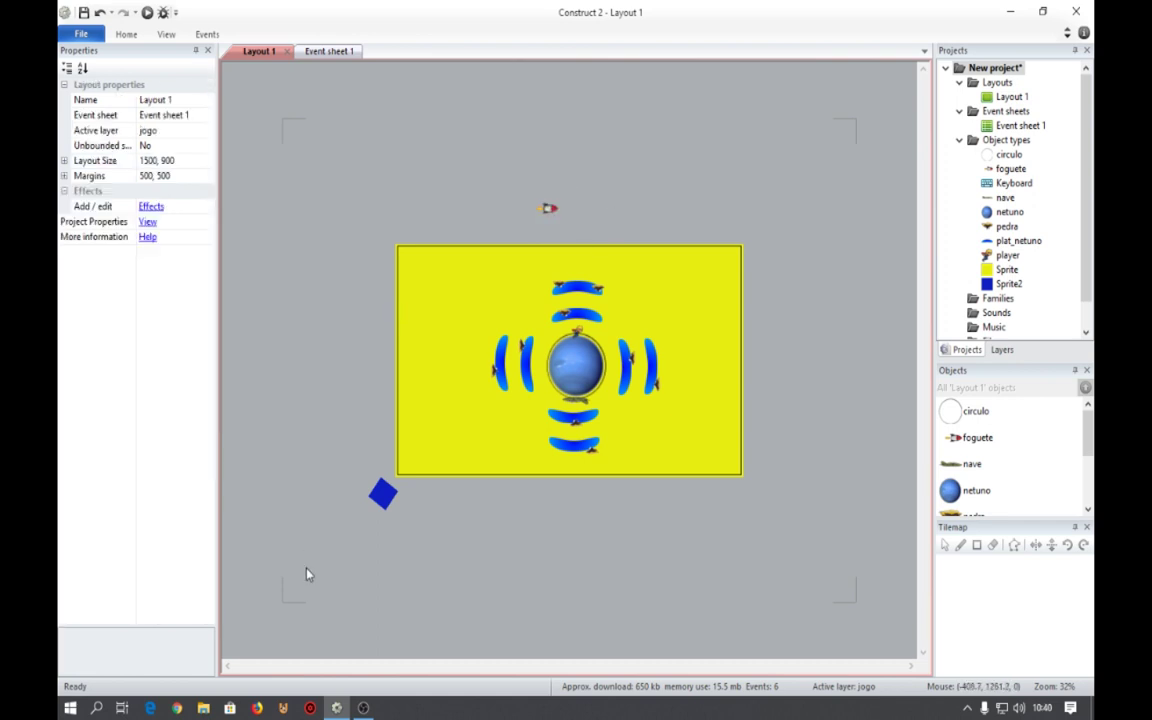
Rename the blue square sprite beside the yellow area to lanca_fog.
{"action": "left_click", "coordinate": [382, 496]}
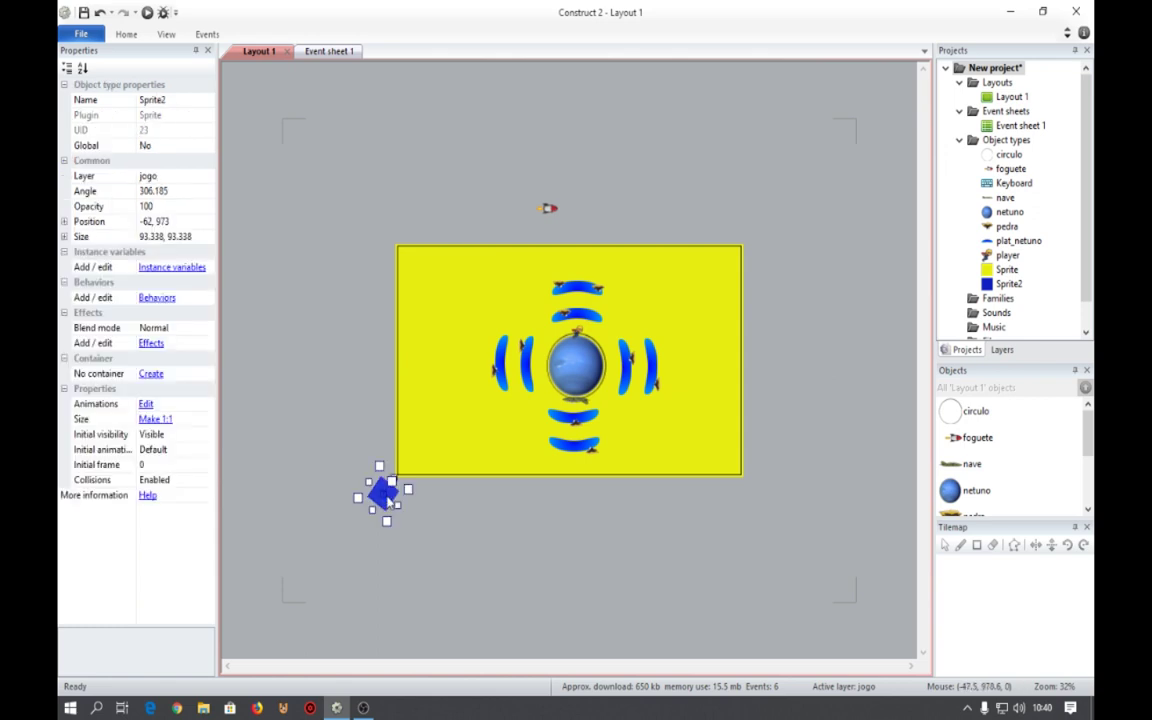
{"action": "left_click", "coordinate": [198, 114]}
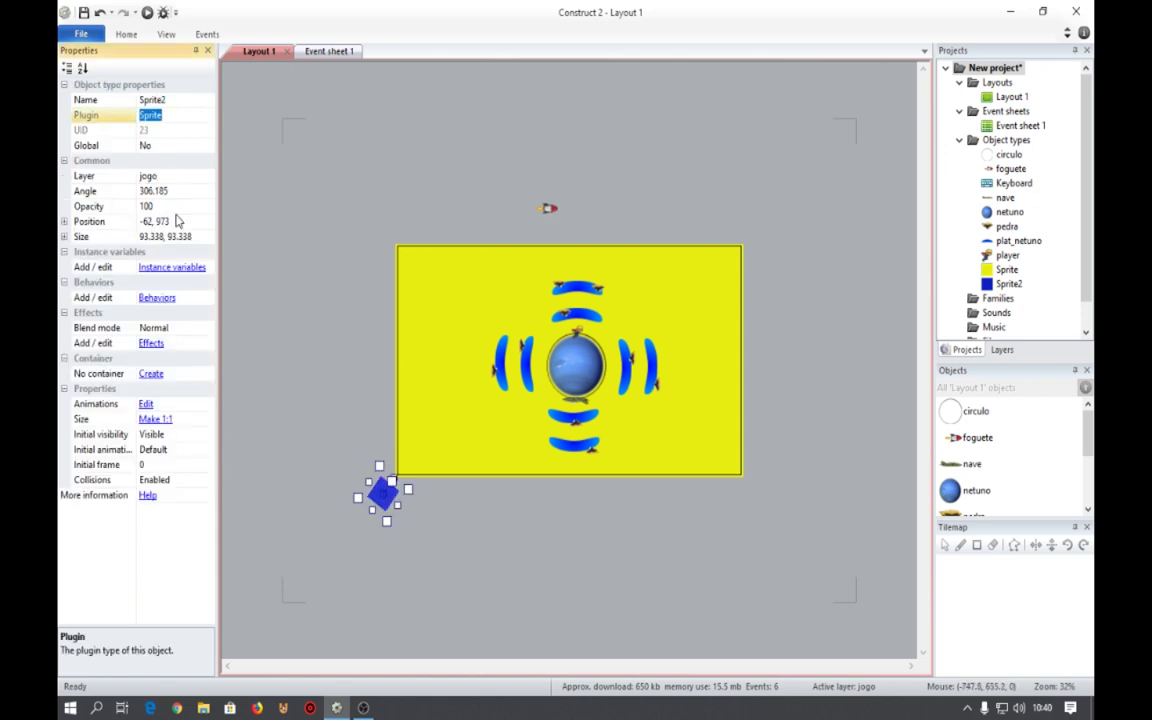
{"action": "left_click", "coordinate": [165, 100]}
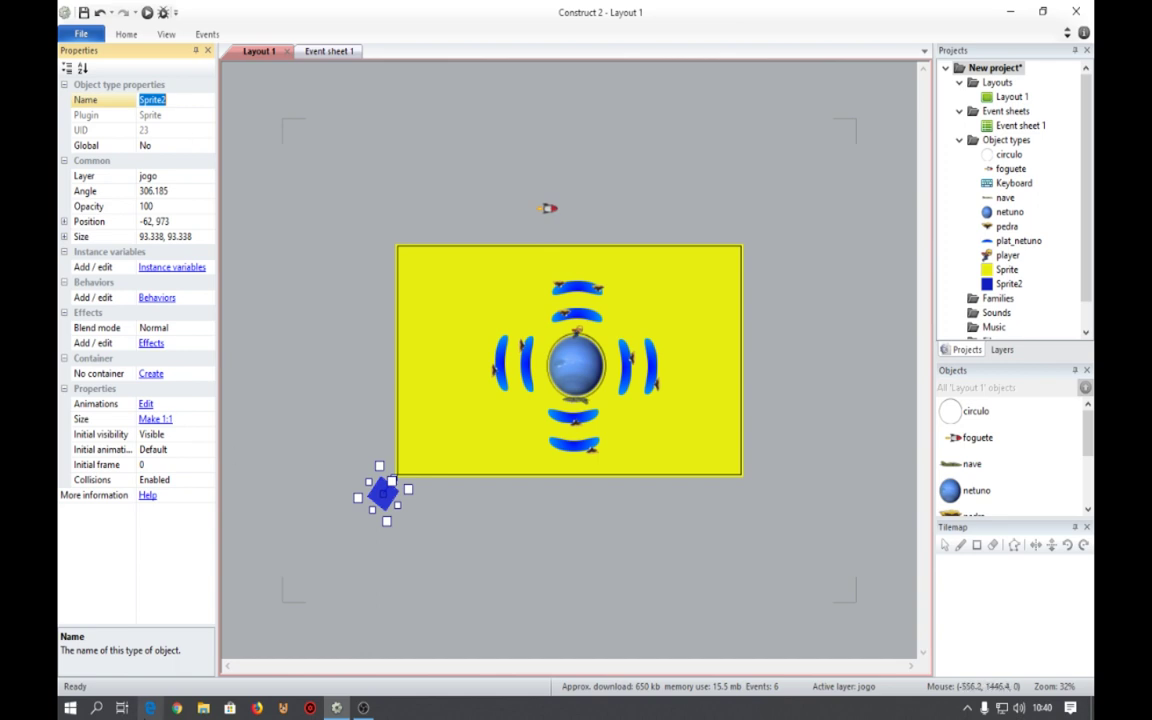
{"action": "type", "text": "lanca_fog"}
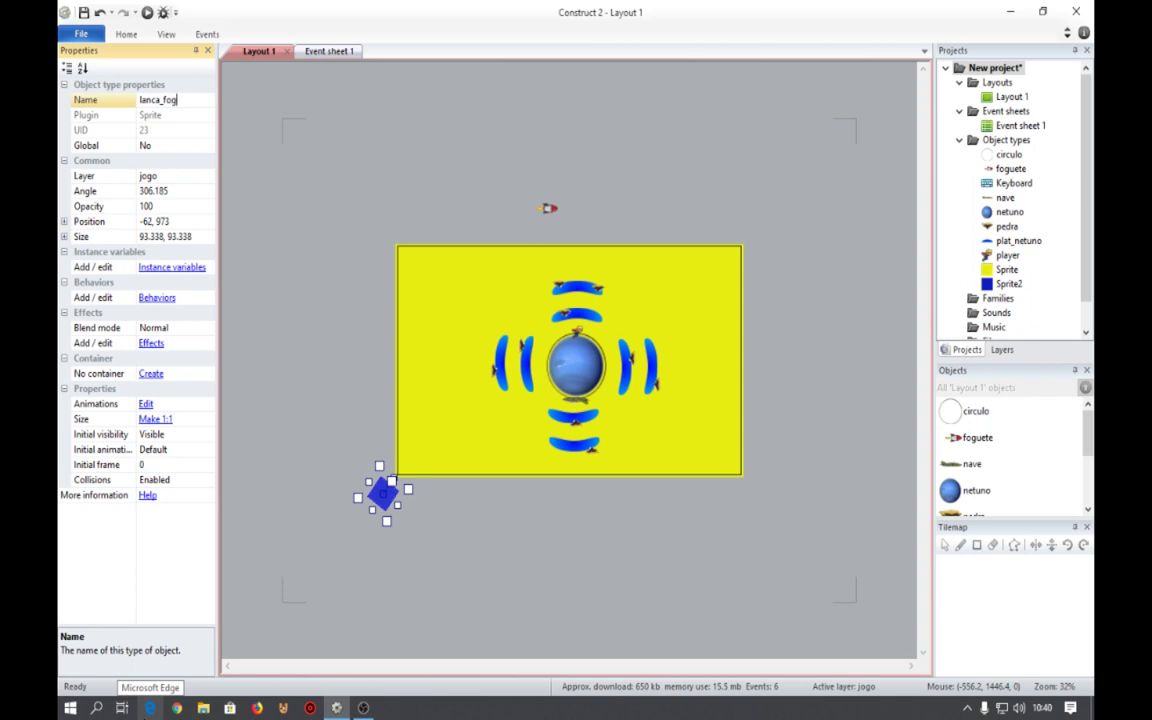
{"action": "key", "text": "Return"}
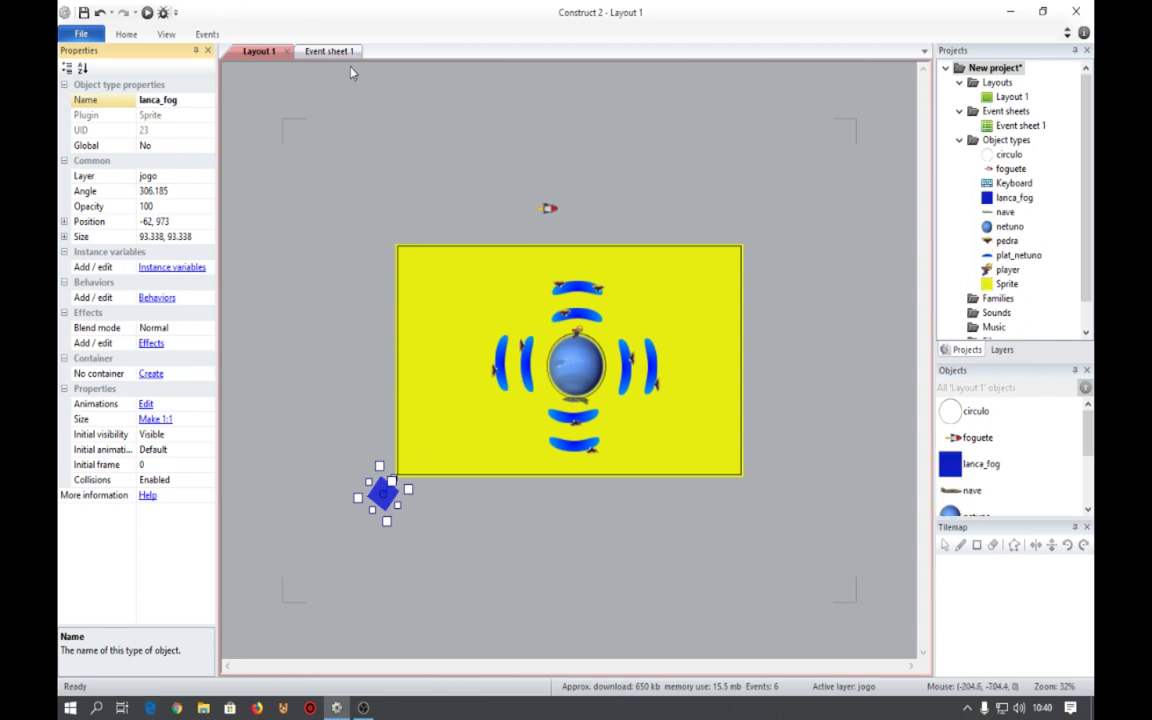
Add a System Every X seconds event to Event sheet 1 with the interval choose(3,5,10).
{"action": "left_click", "coordinate": [322, 51]}
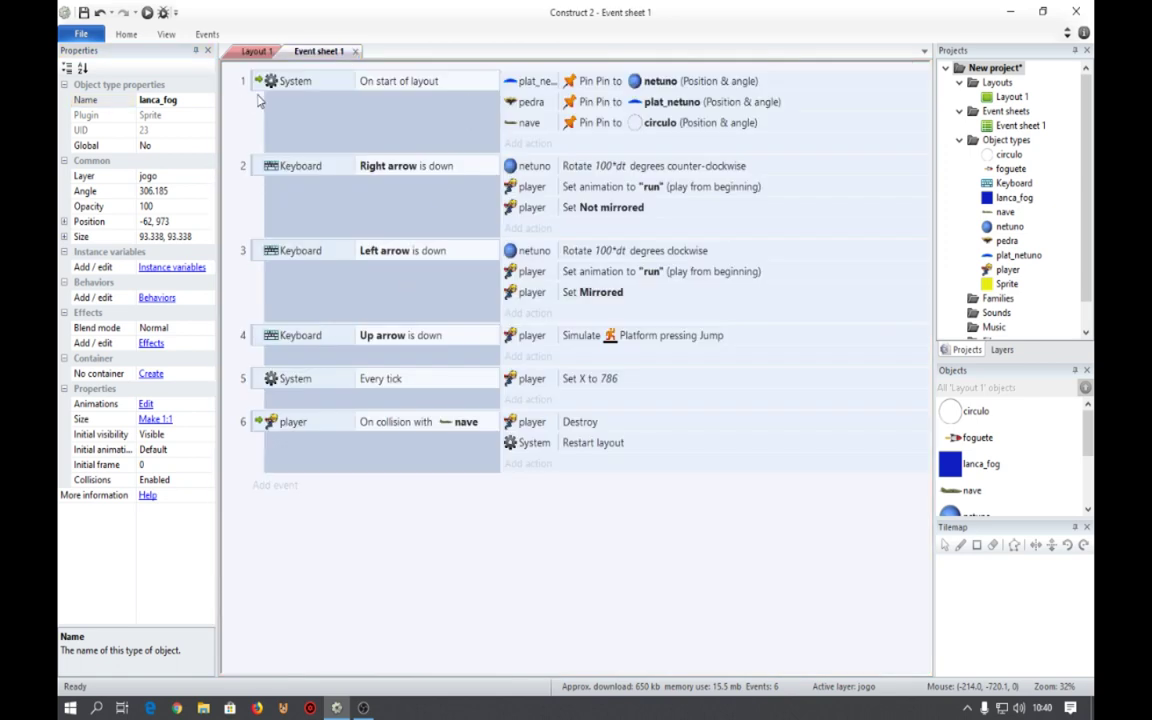
{"action": "left_click", "coordinate": [276, 486]}
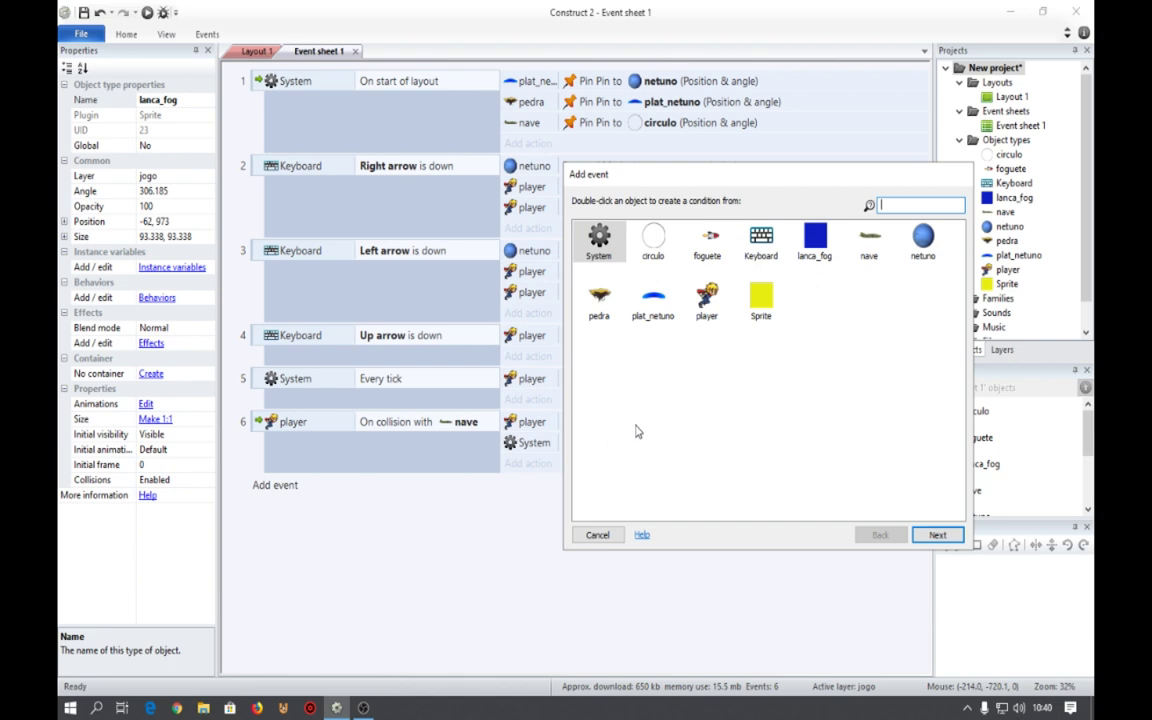
{"action": "double_click", "coordinate": [598, 248]}
{"action": "scroll", "coordinate": [728, 505], "scroll_direction": "down", "scroll_amount": 5}
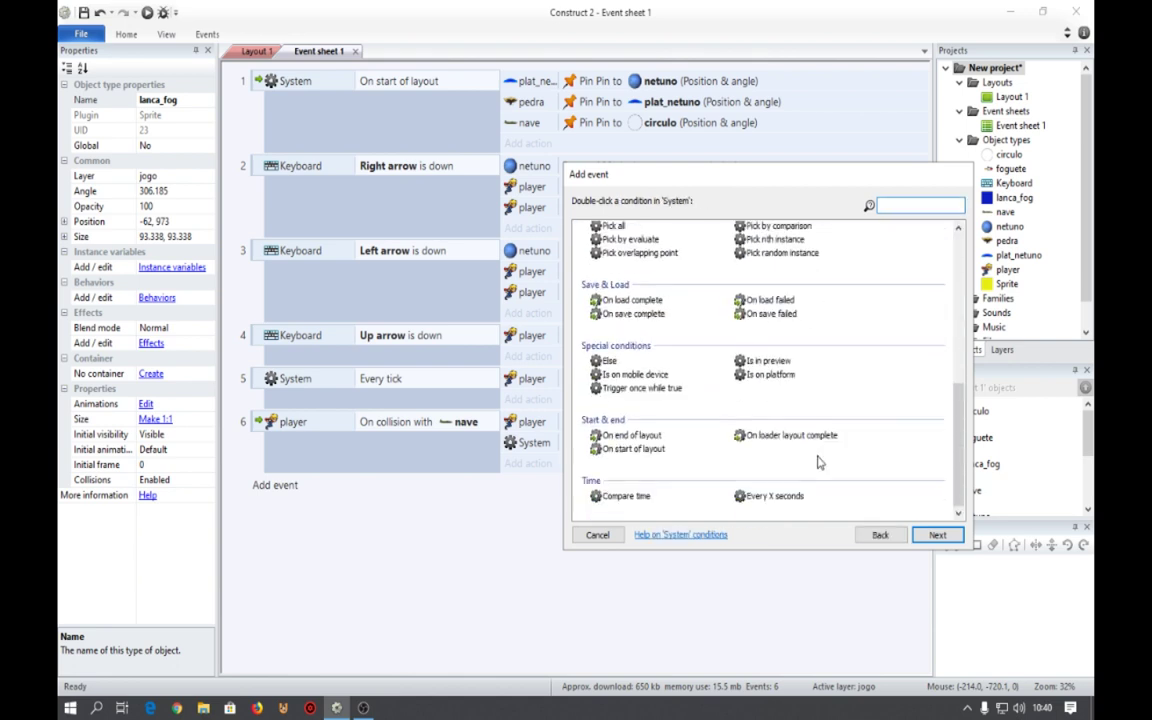
{"action": "double_click", "coordinate": [772, 500]}
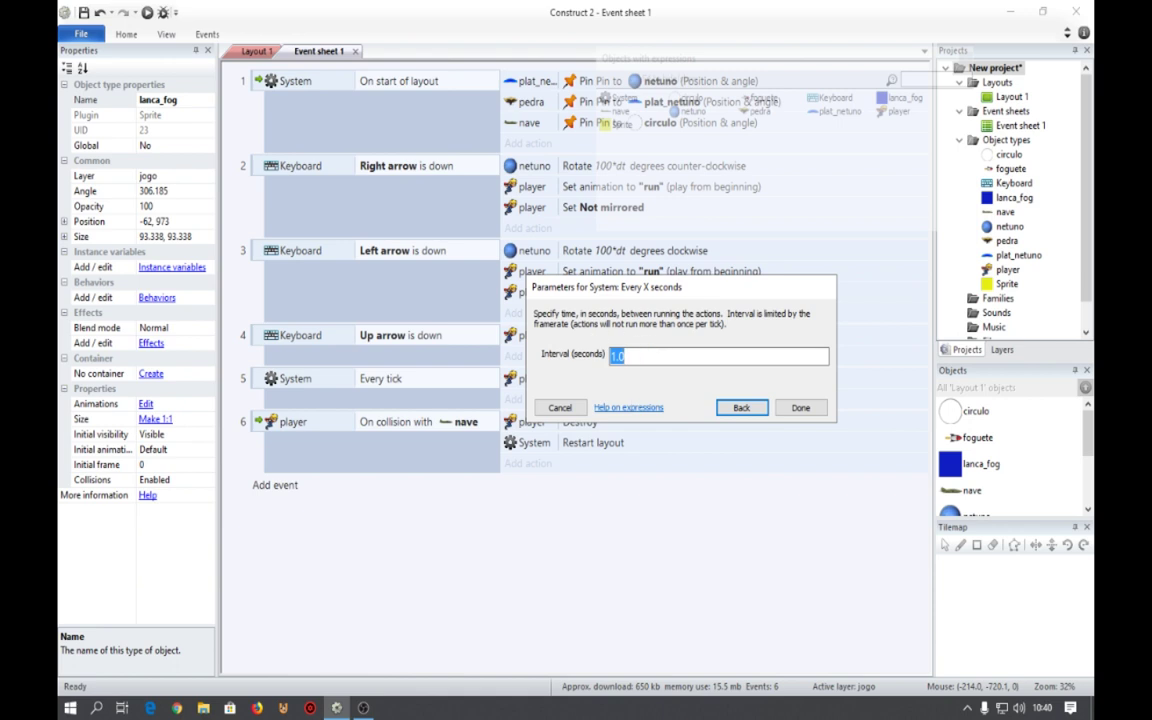
{"action": "type", "text": "CHo"}
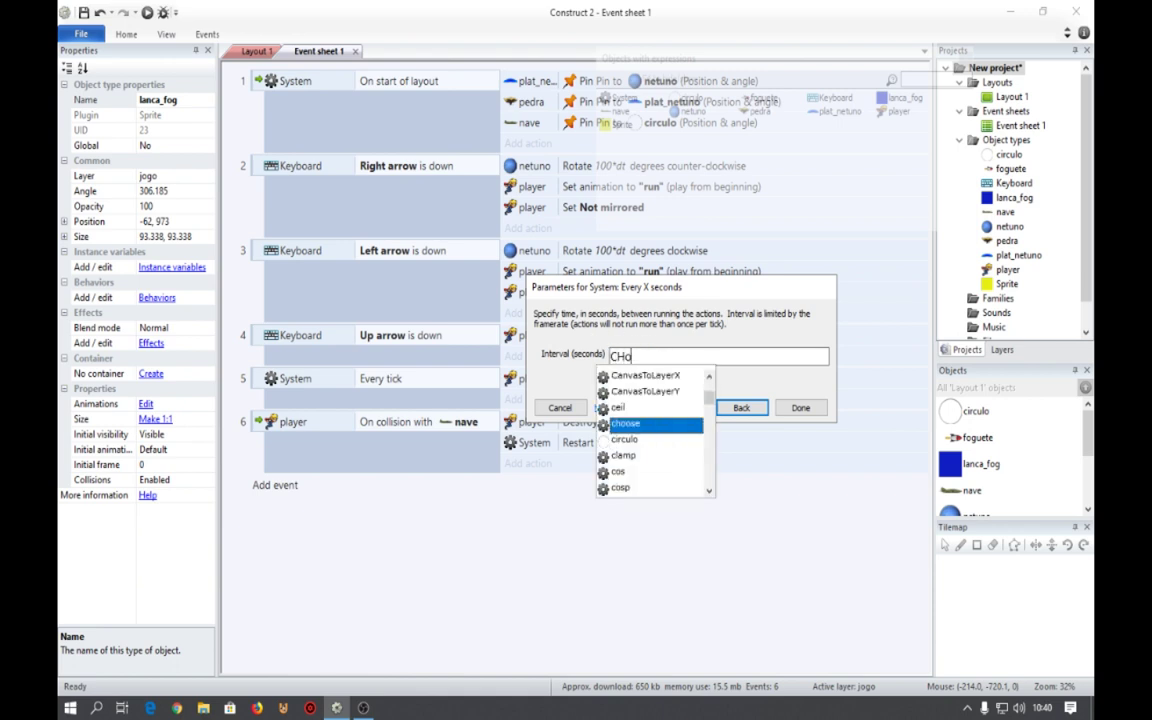
{"action": "key", "text": "Return"}
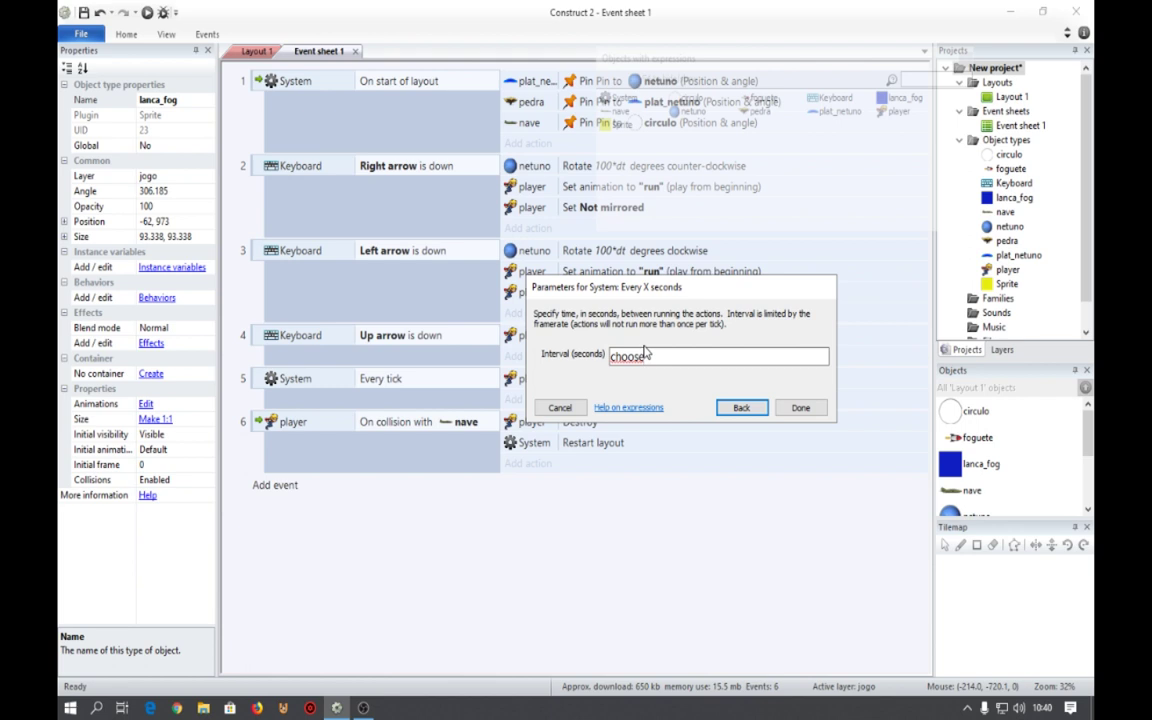
{"action": "key", "text": "End"}
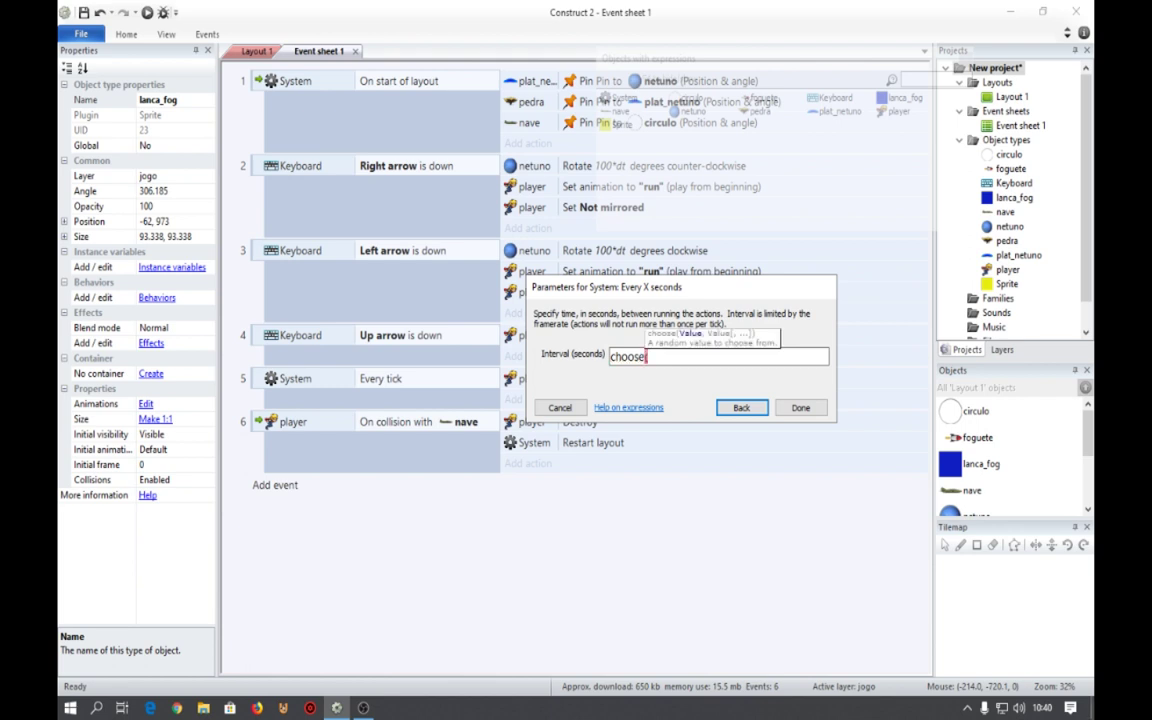
{"action": "type", "text": "(3"}
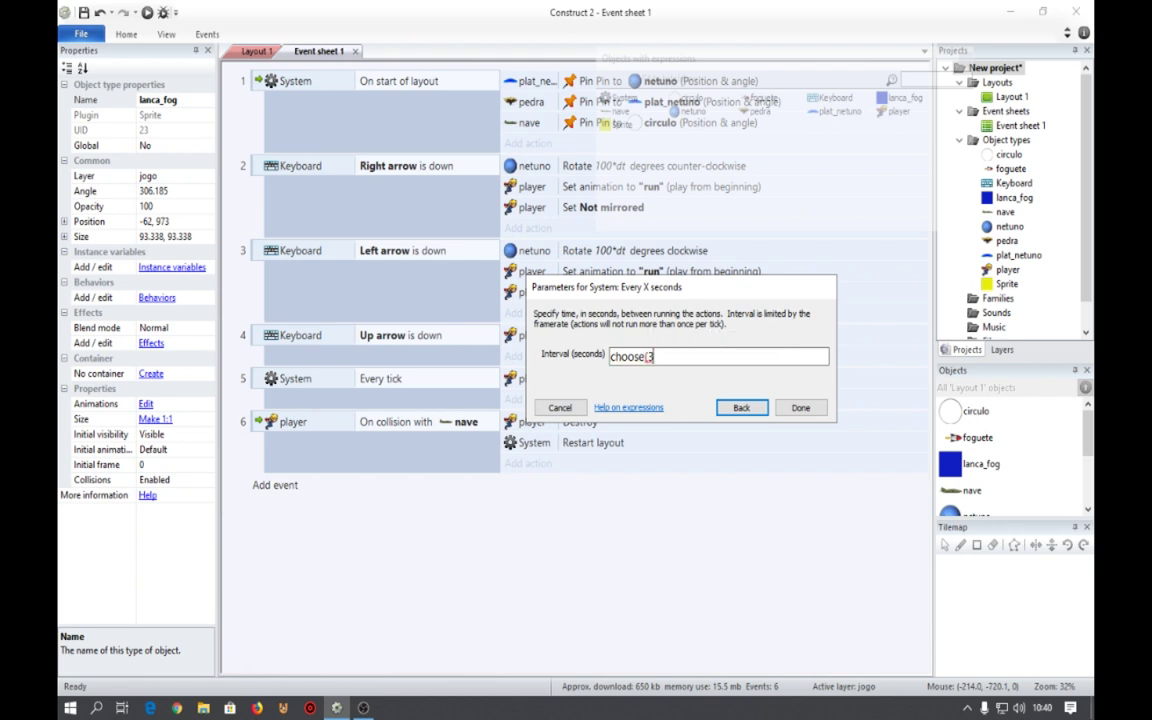
{"action": "type", "text": ",5,10"}
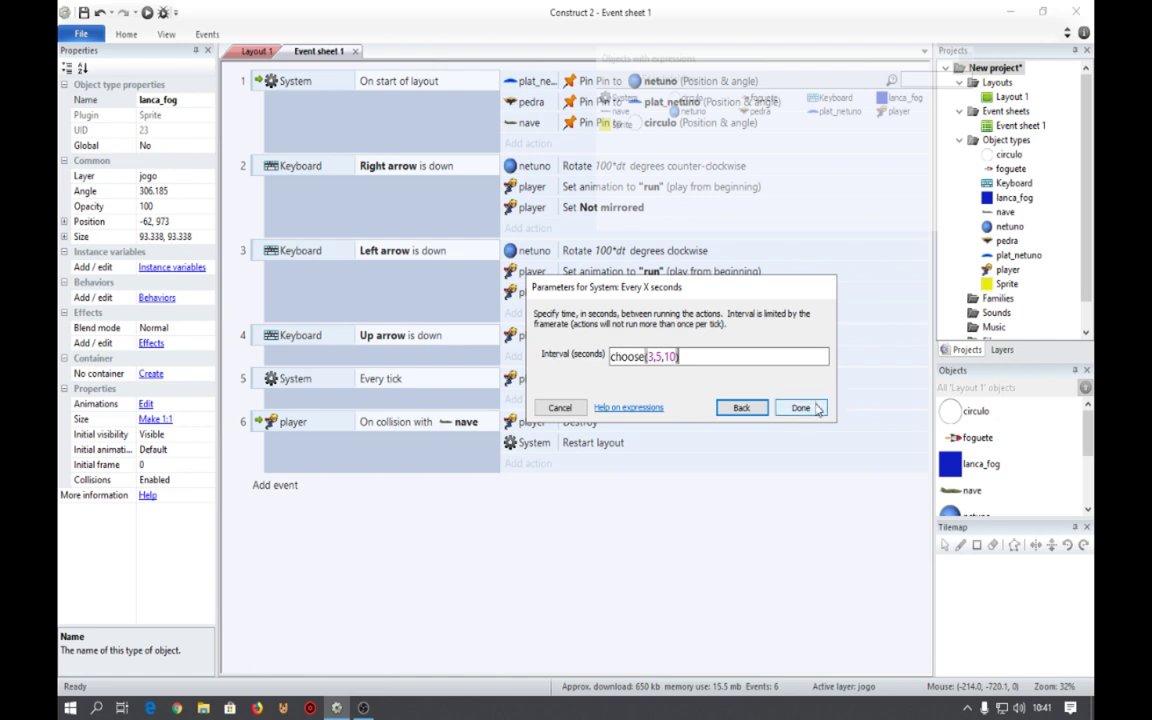
{"action": "left_click", "coordinate": [786, 407]}
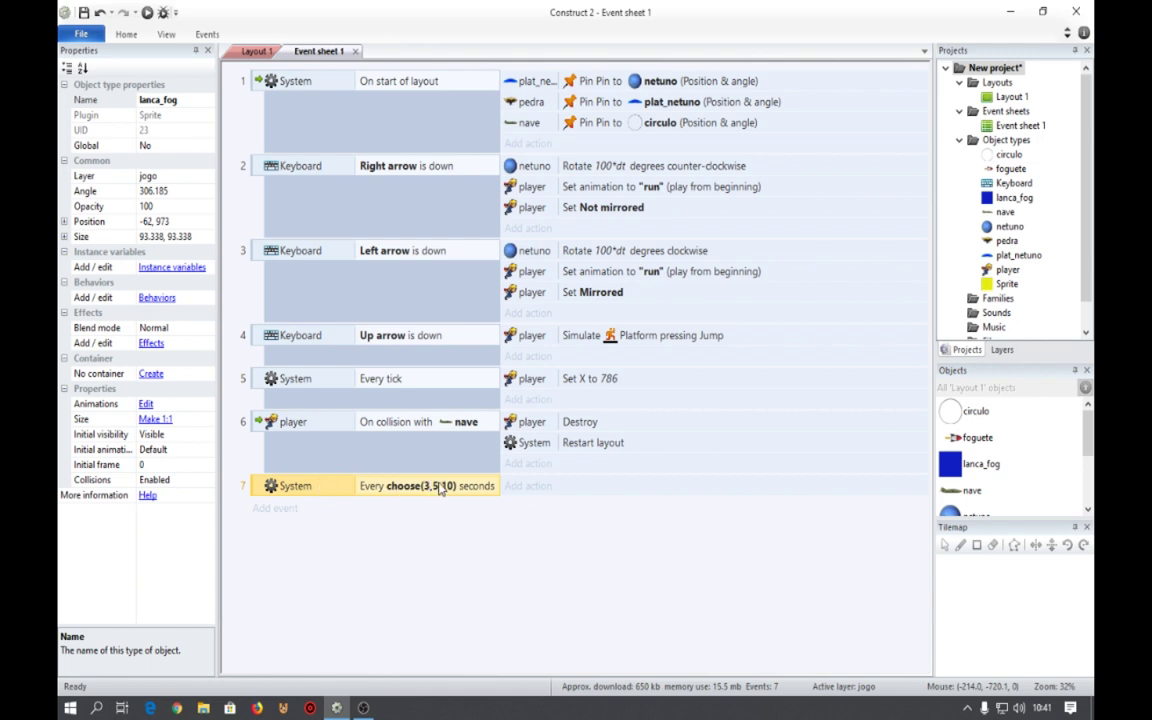
Add an action to the choose(3,5,10) seconds event that makes lanca_fog spawn foguete on layer 0 at image point 0.
{"action": "left_click", "coordinate": [508, 488]}
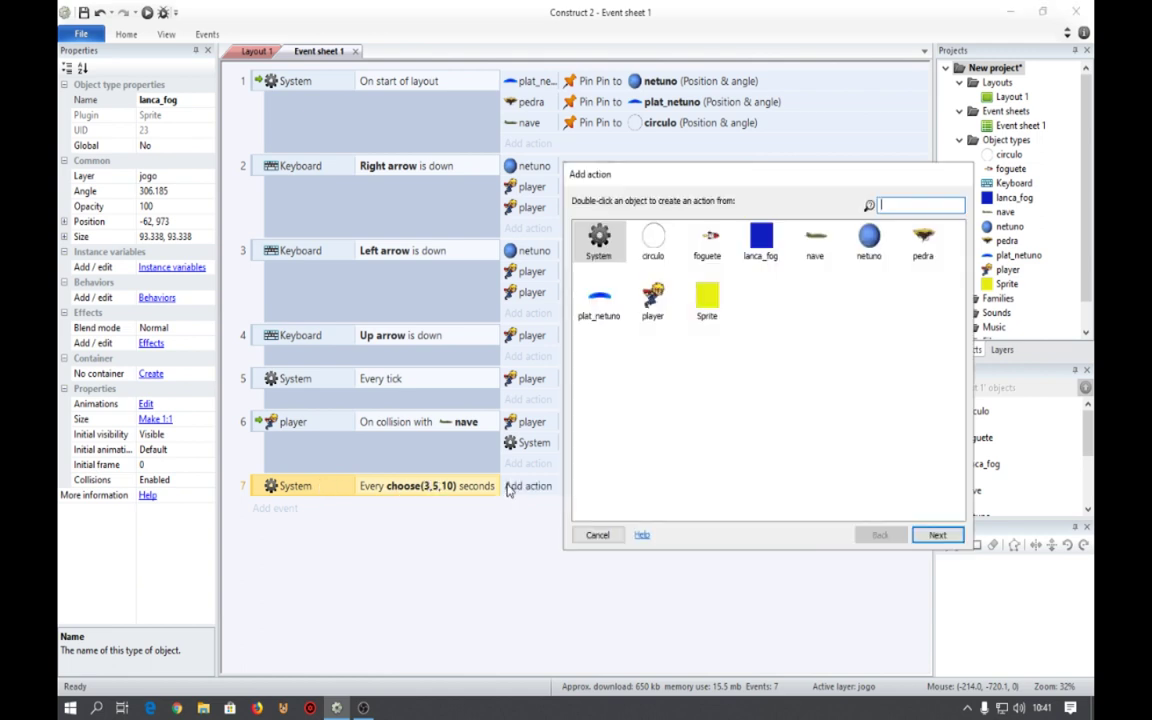
{"action": "double_click", "coordinate": [757, 250]}
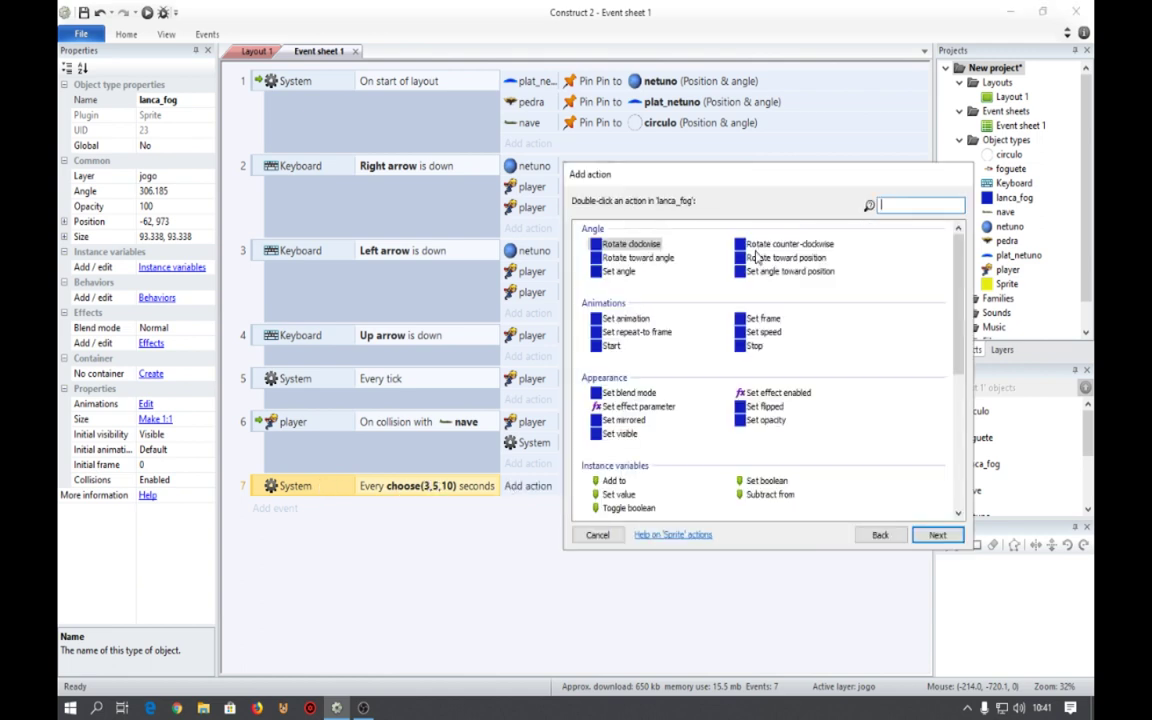
{"action": "scroll", "coordinate": [713, 407], "scroll_direction": "down", "scroll_amount": 3}
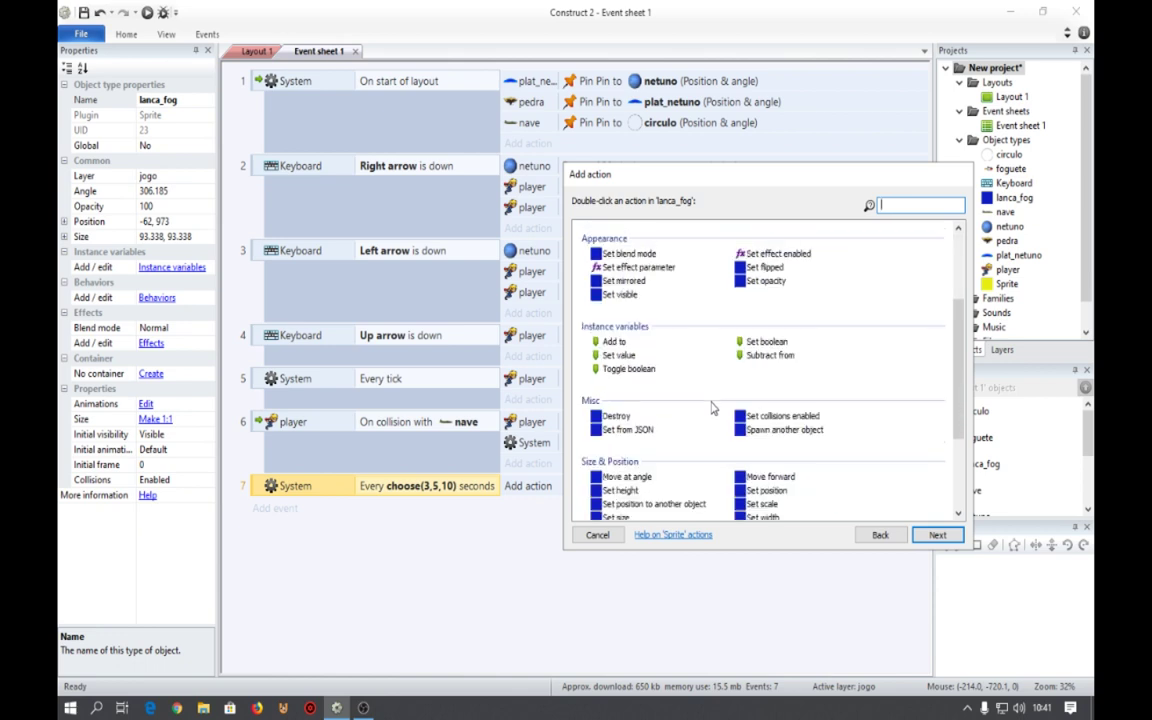
{"action": "double_click", "coordinate": [773, 437]}
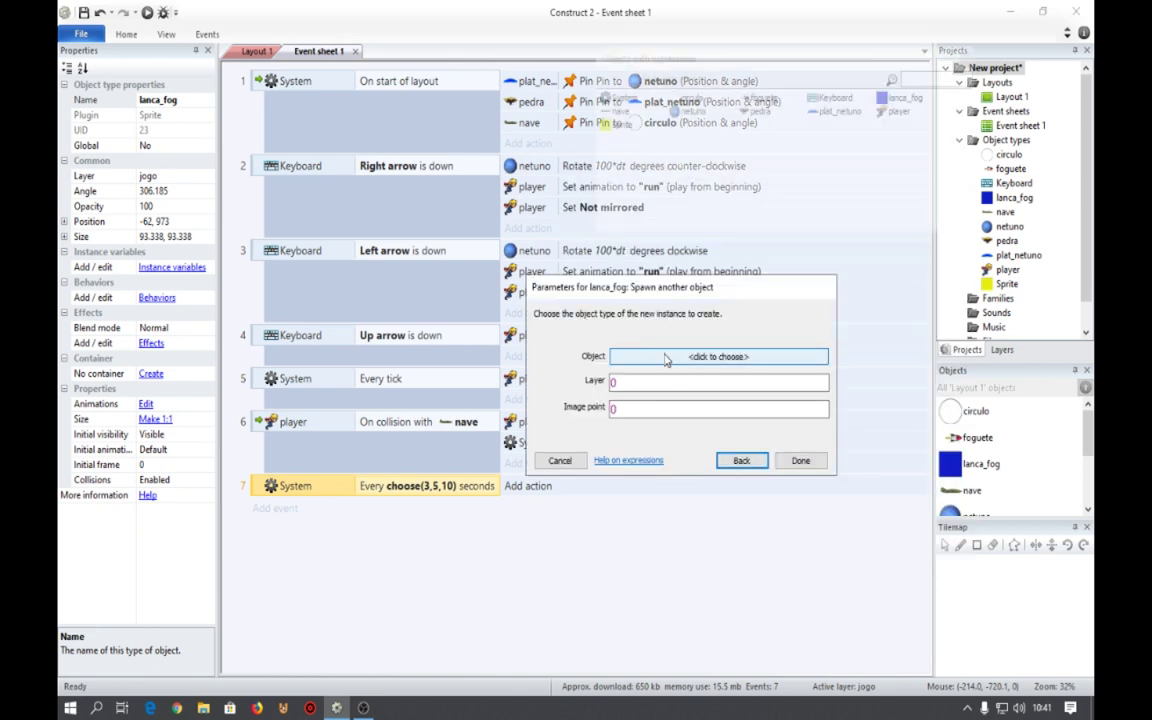
{"action": "left_click", "coordinate": [669, 355]}
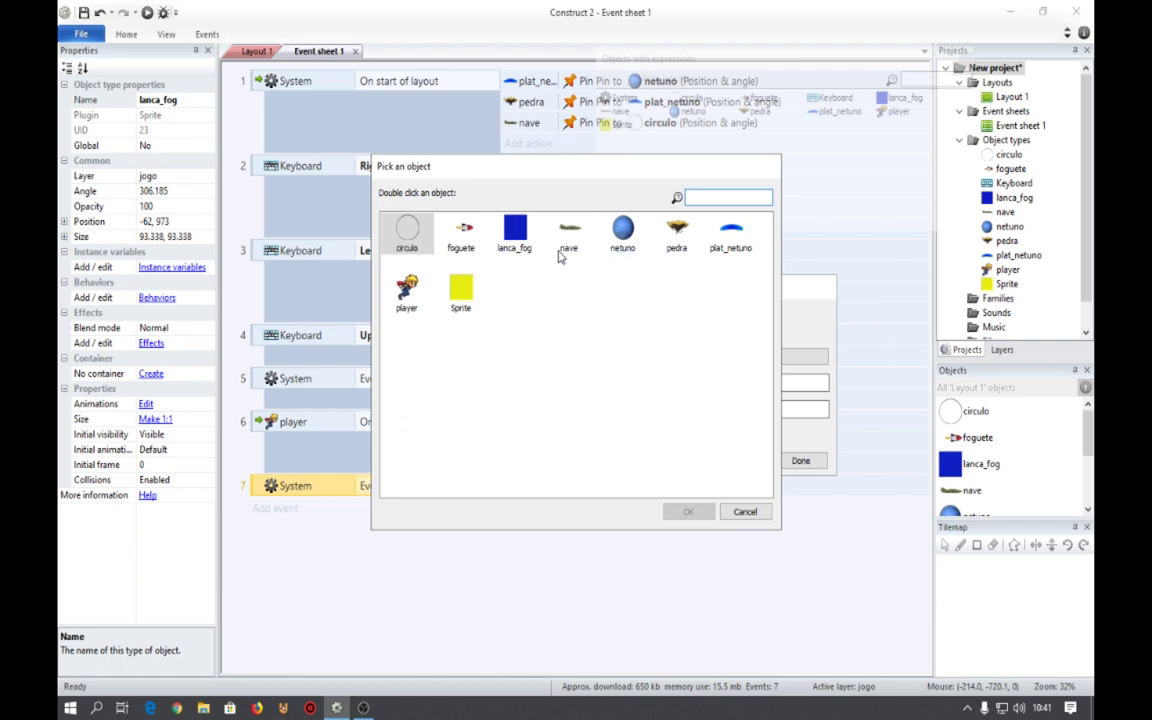
{"action": "double_click", "coordinate": [461, 232]}
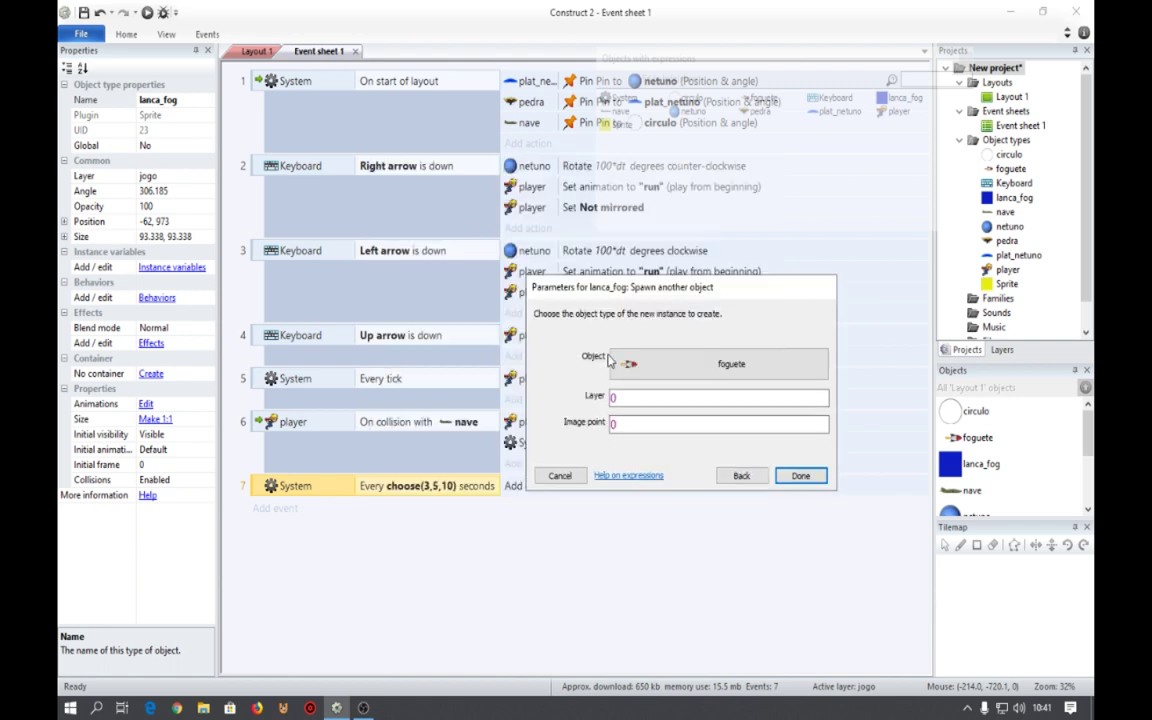
{"action": "left_click", "coordinate": [800, 476]}
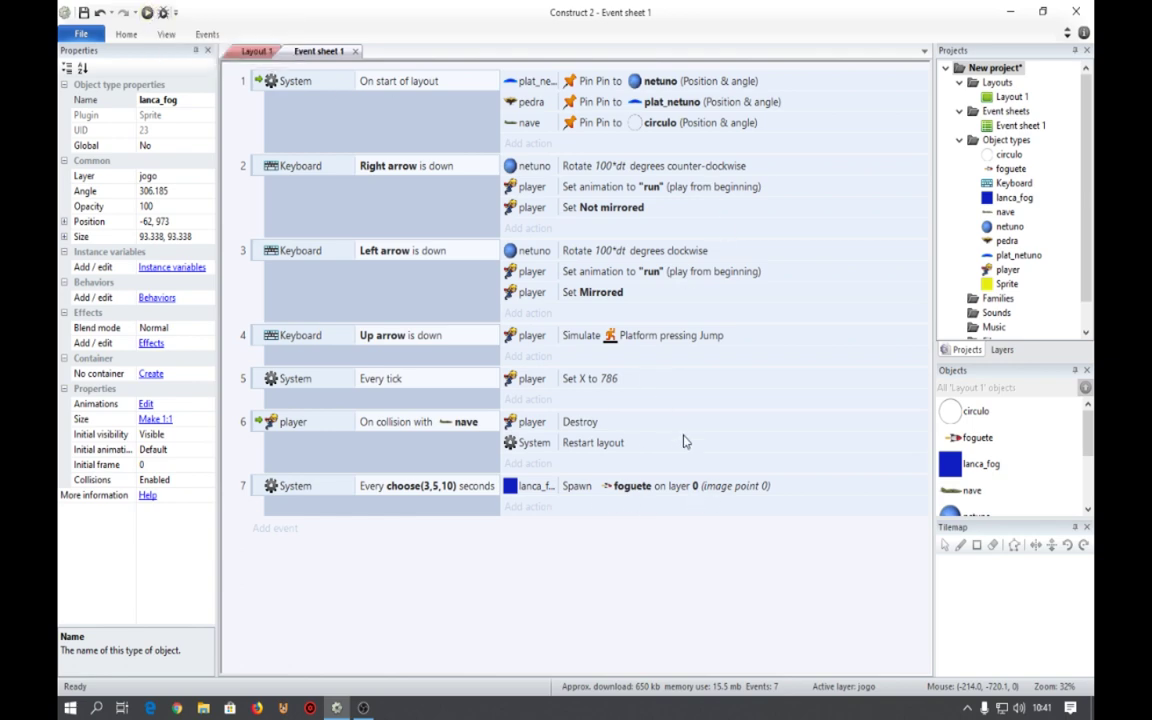
Preview the game to check the rocket launches while the player jumps, and close the preview.
{"action": "left_click", "coordinate": [148, 12]}
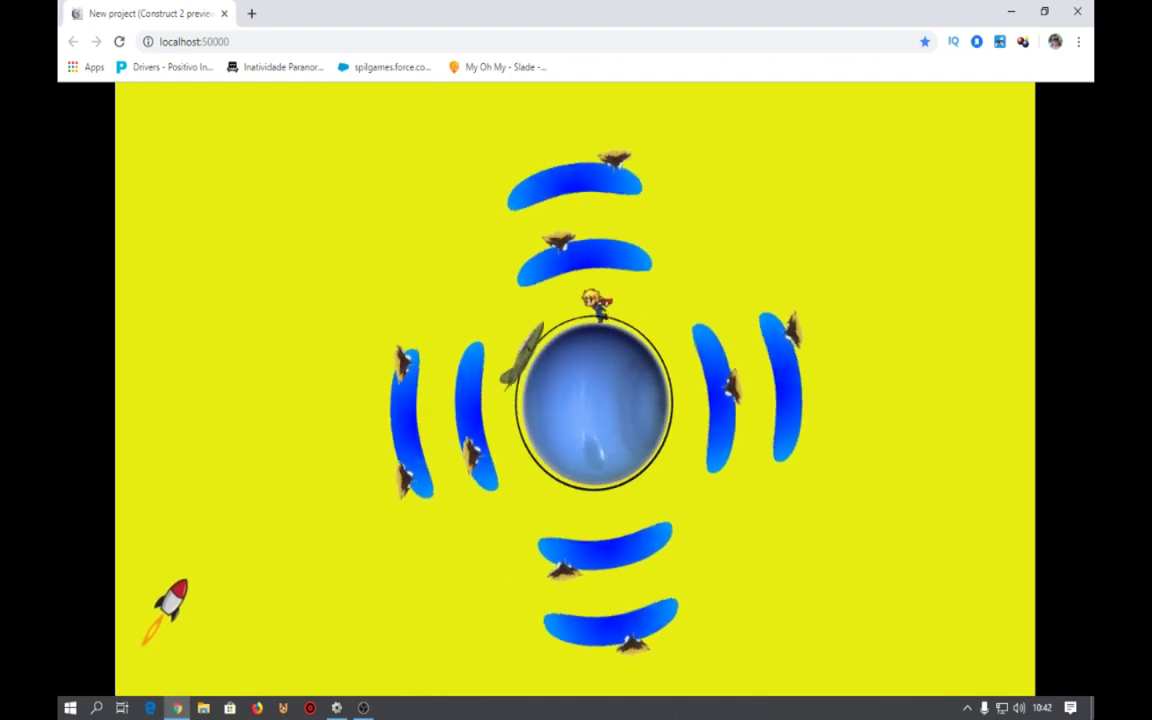
{"action": "key", "text": "Up"}
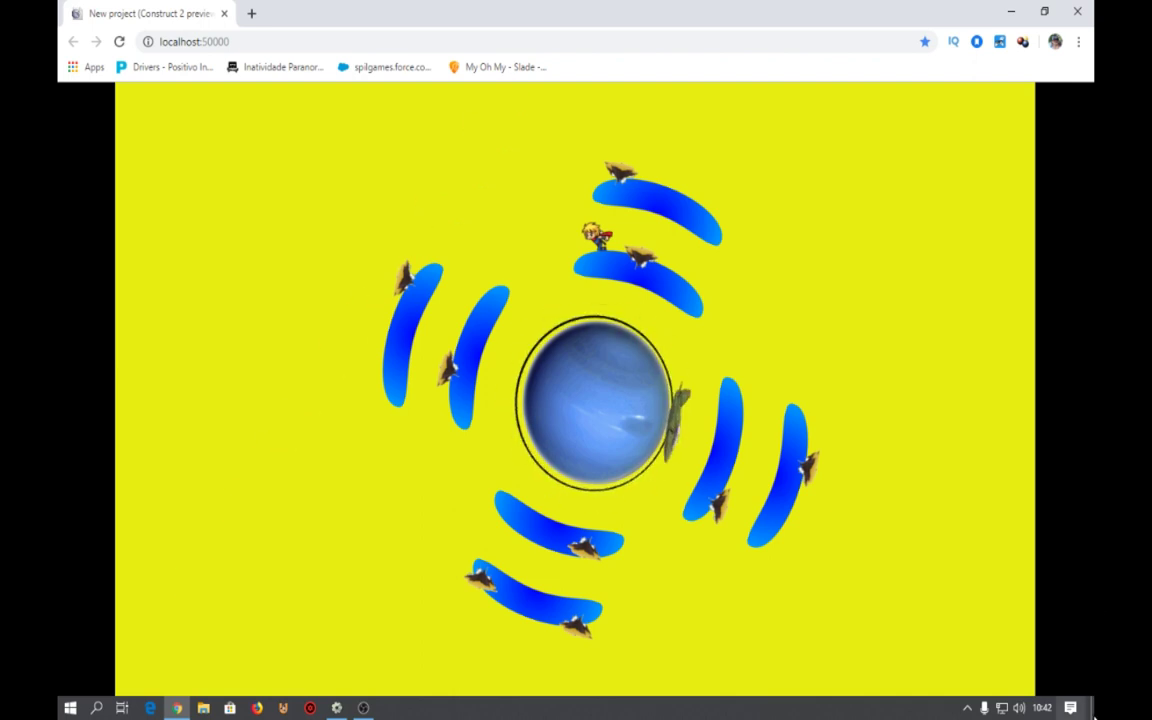
{"action": "left_click", "coordinate": [1077, 11]}
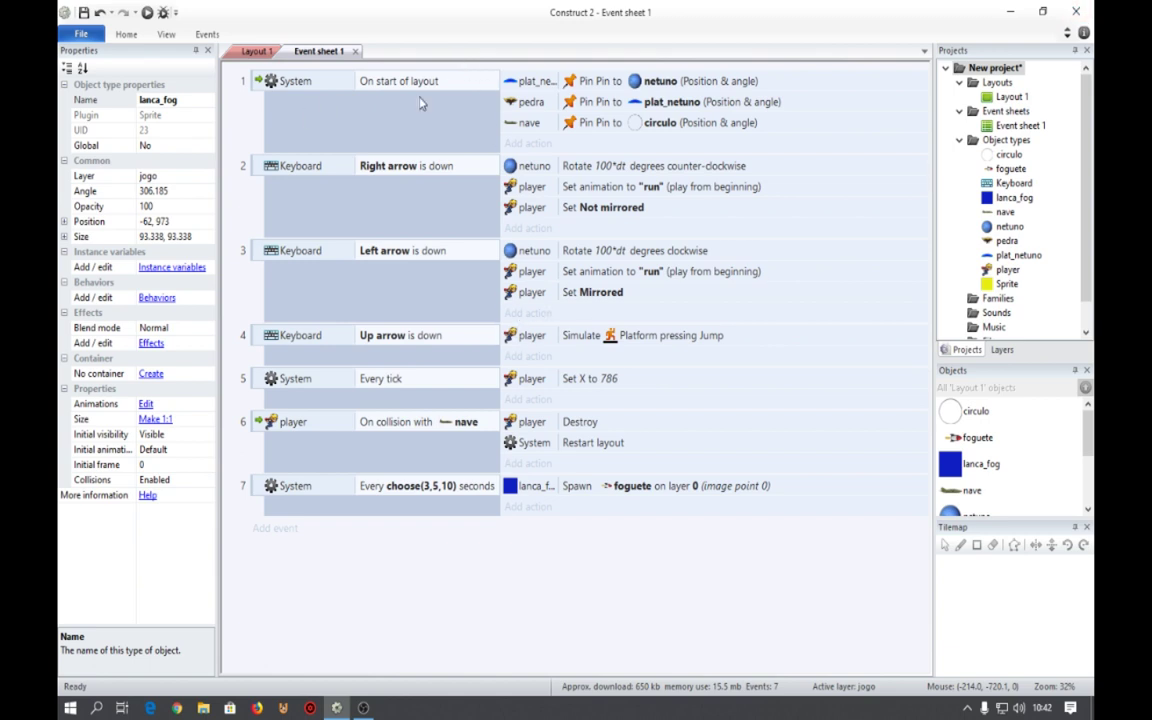
Add a foguete action to the On start of layout event that sets player as a Turret target.
{"action": "left_click", "coordinate": [528, 144]}
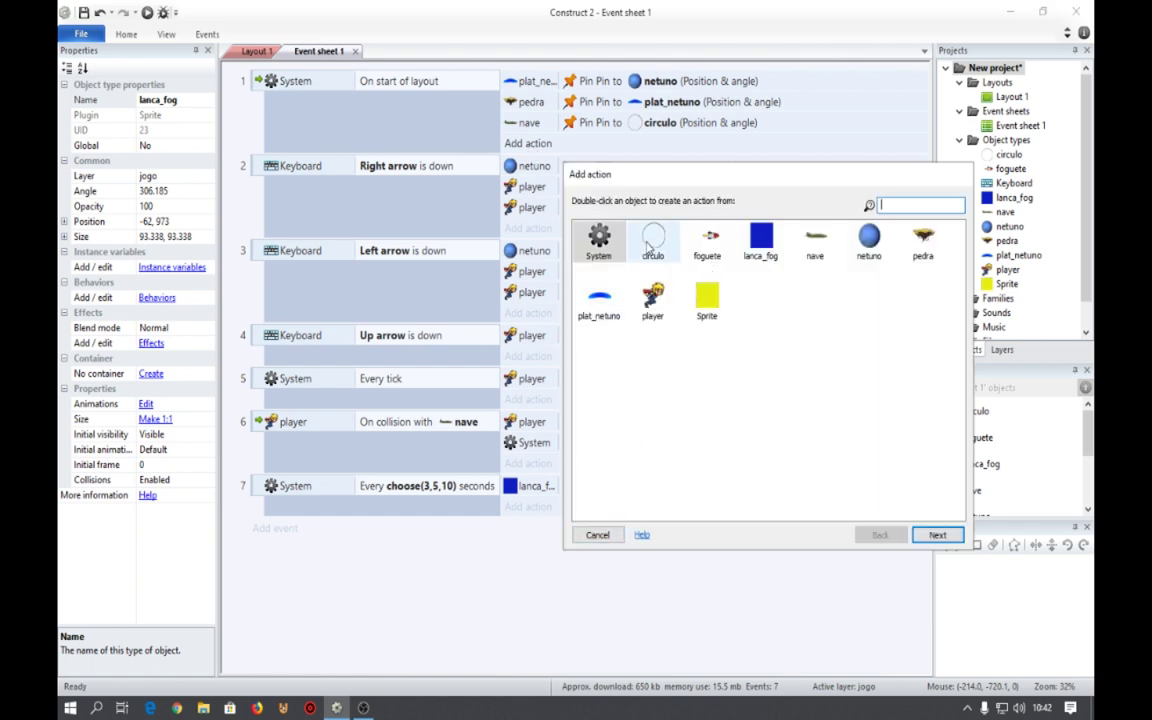
{"action": "double_click", "coordinate": [705, 245]}
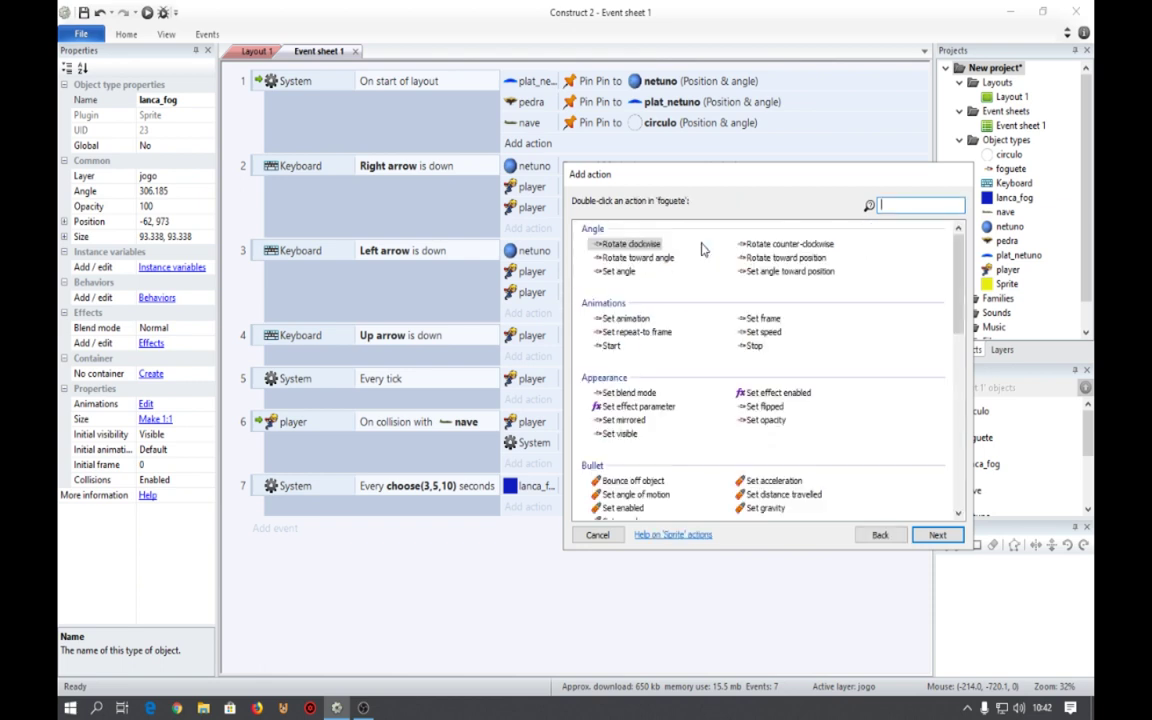
{"action": "scroll", "coordinate": [700, 283], "scroll_direction": "down", "scroll_amount": 10}
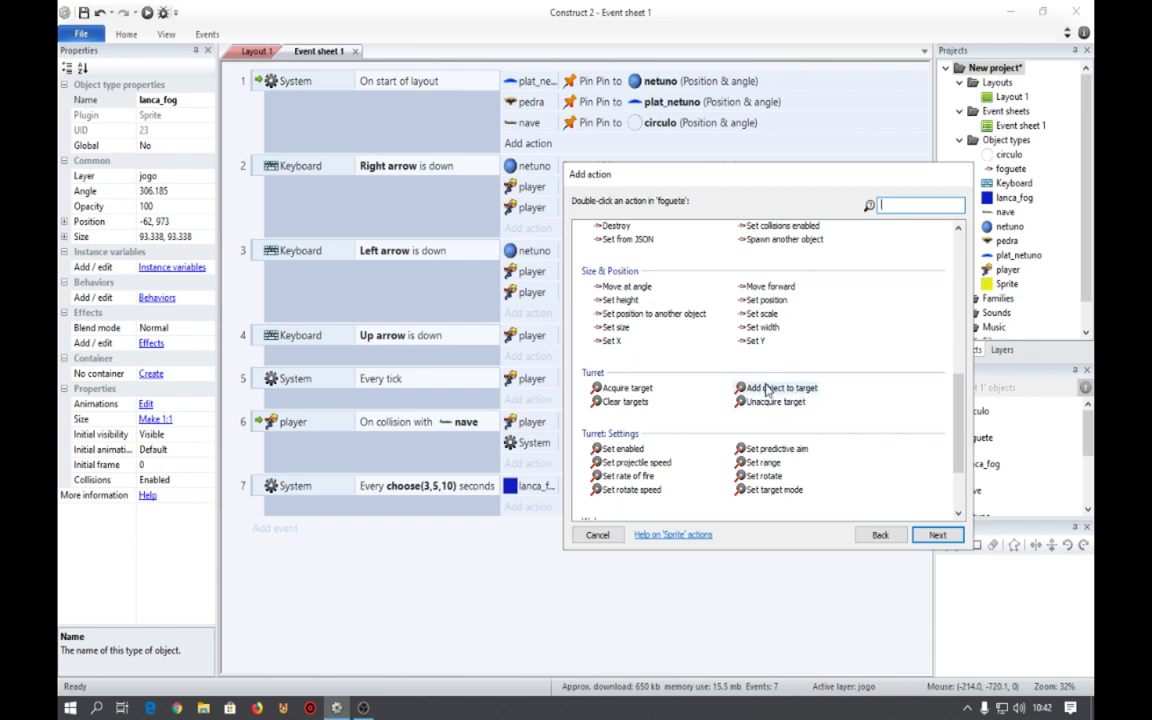
{"action": "double_click", "coordinate": [784, 389]}
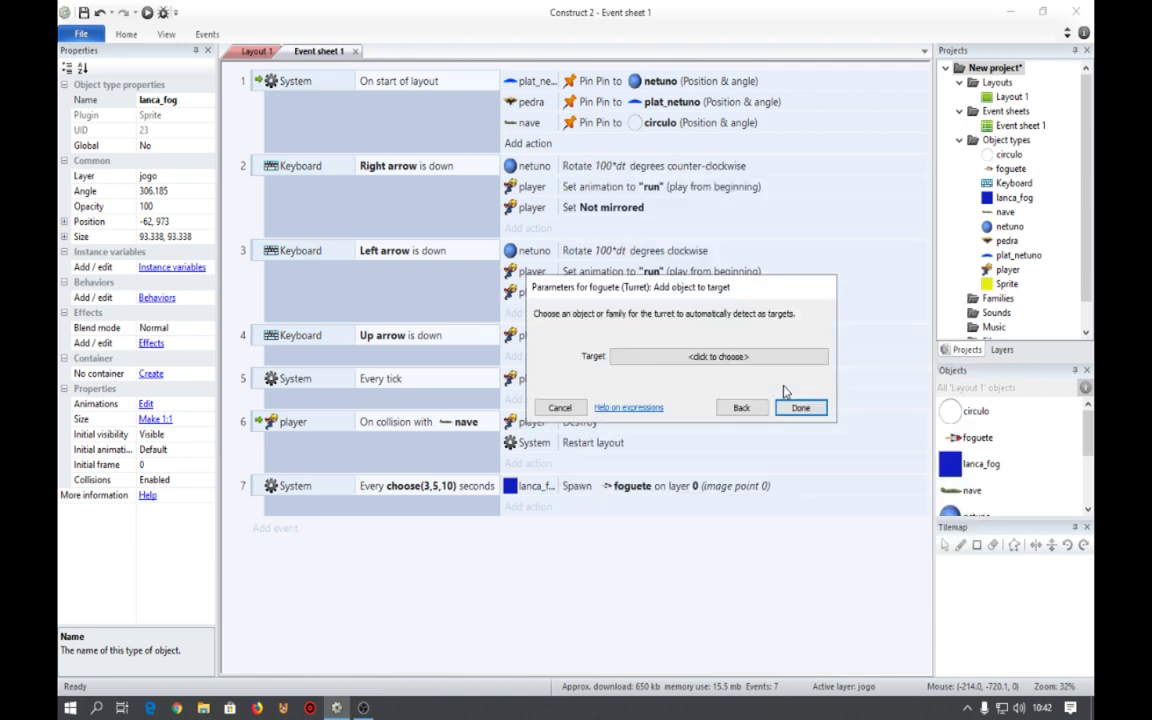
{"action": "left_click", "coordinate": [703, 352]}
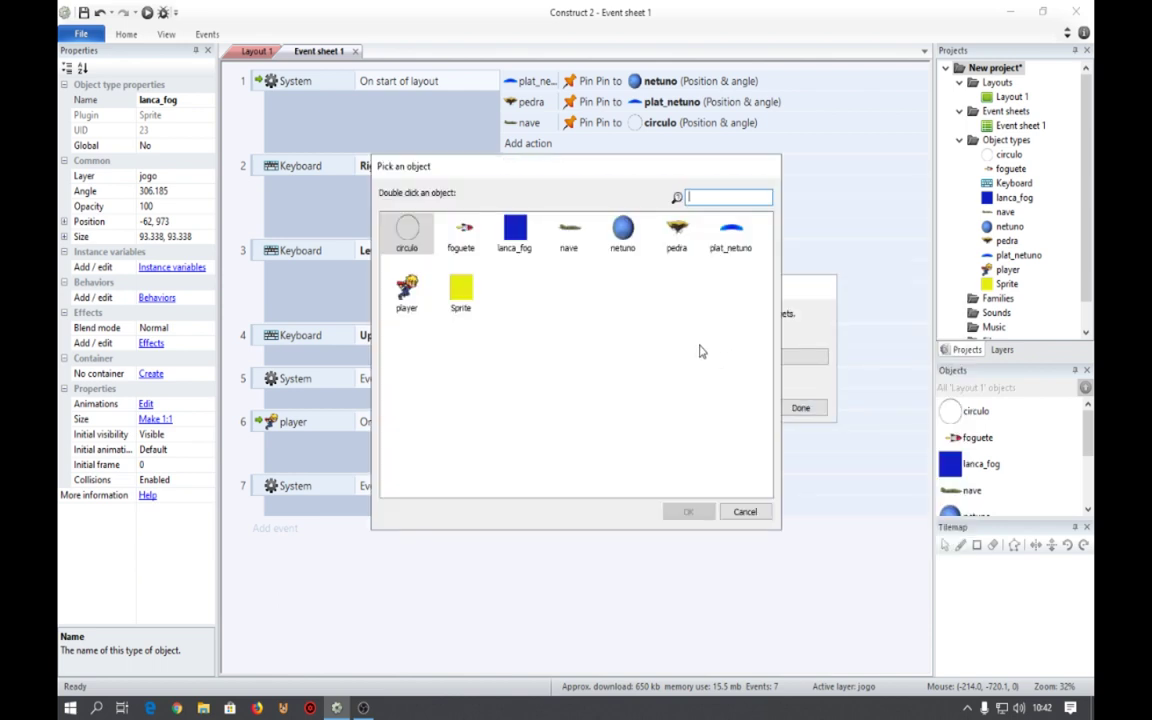
{"action": "double_click", "coordinate": [405, 290]}
{"action": "left_click", "coordinate": [792, 426]}
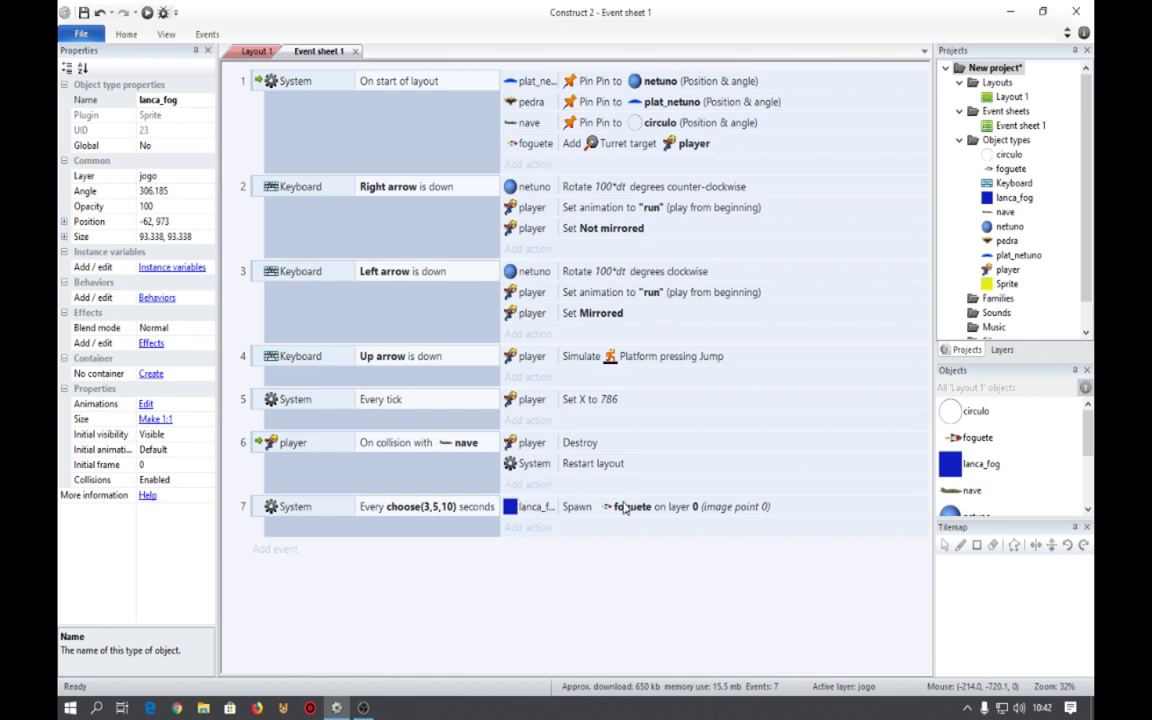
Preview the game to test how the rockets target the jumping player, and close the preview.
{"action": "left_click", "coordinate": [147, 12]}
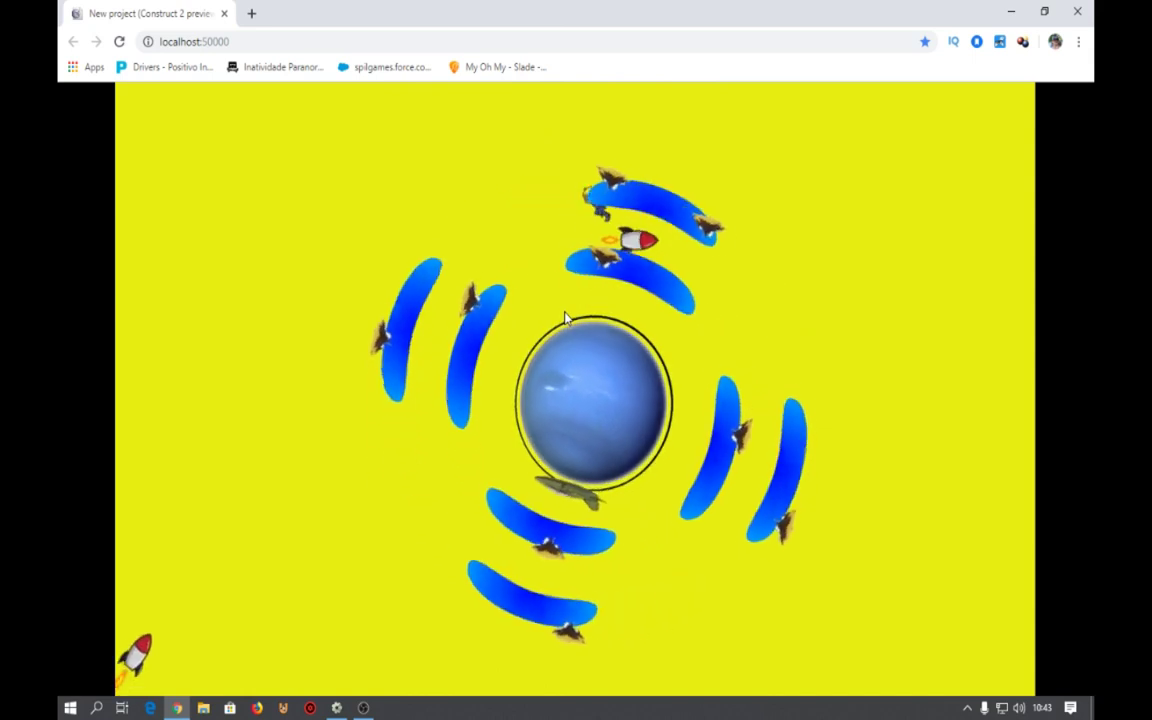
{"action": "key", "text": "Up"}
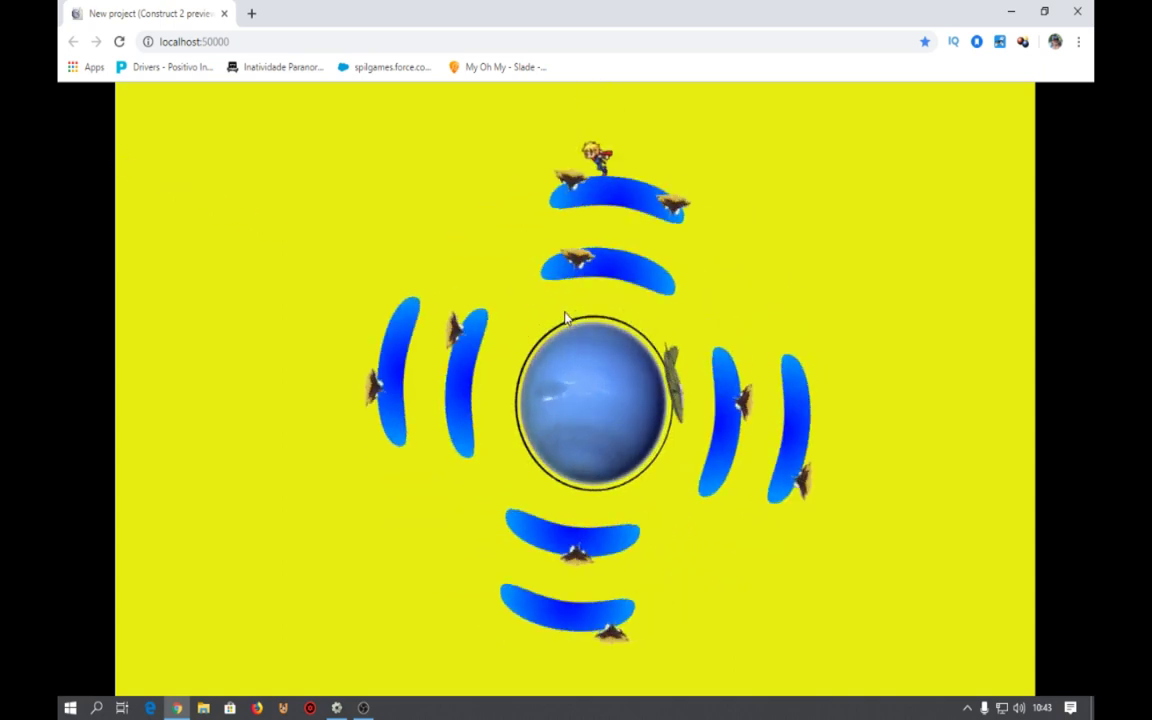
{"action": "left_click", "coordinate": [1077, 11]}
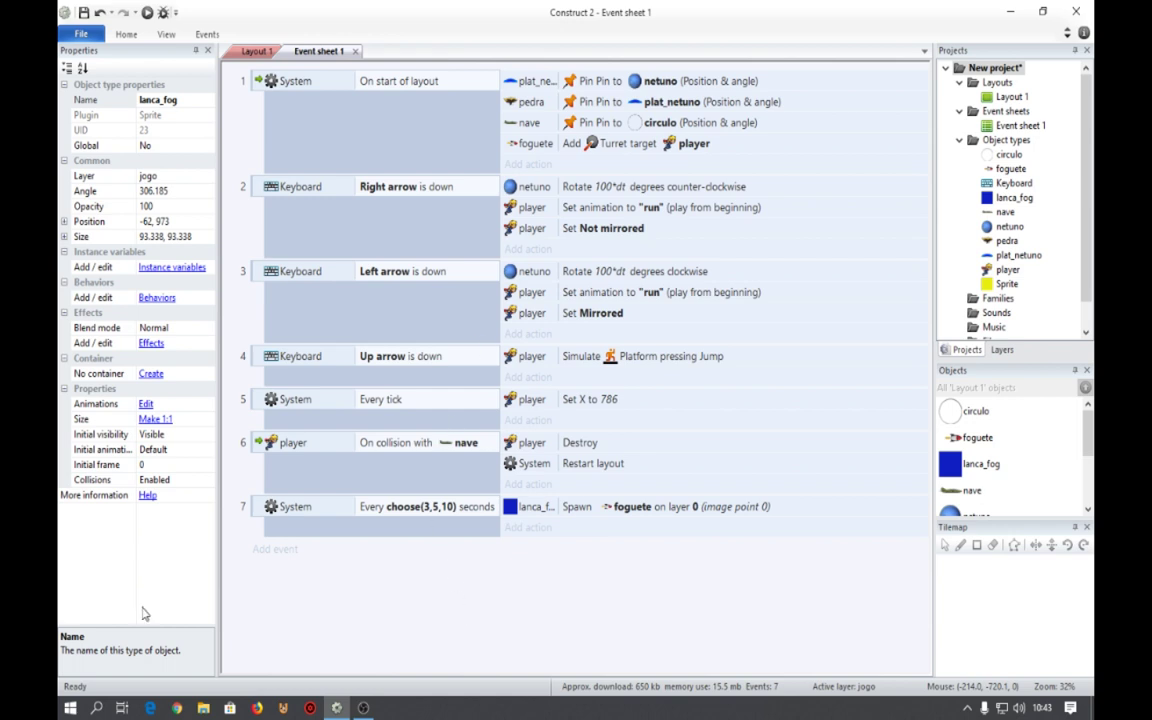
Add a foguete event for On collision with another object, using plat_netuno as the object.
{"action": "left_click", "coordinate": [285, 549]}
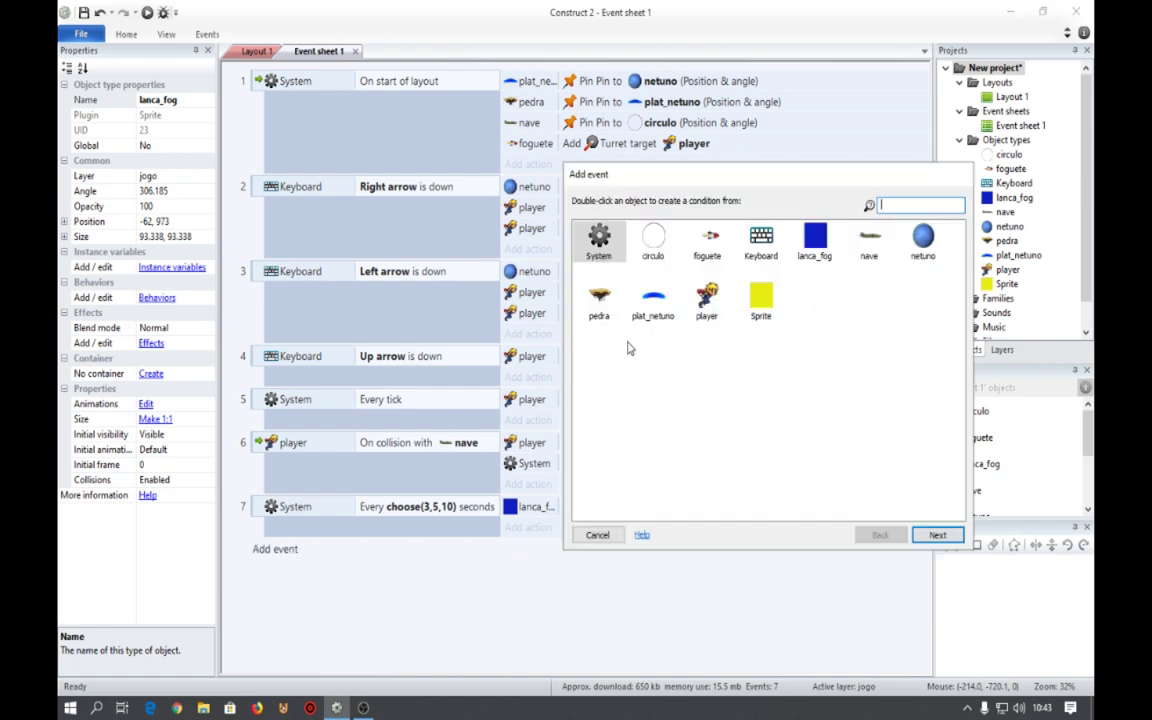
{"action": "double_click", "coordinate": [707, 243]}
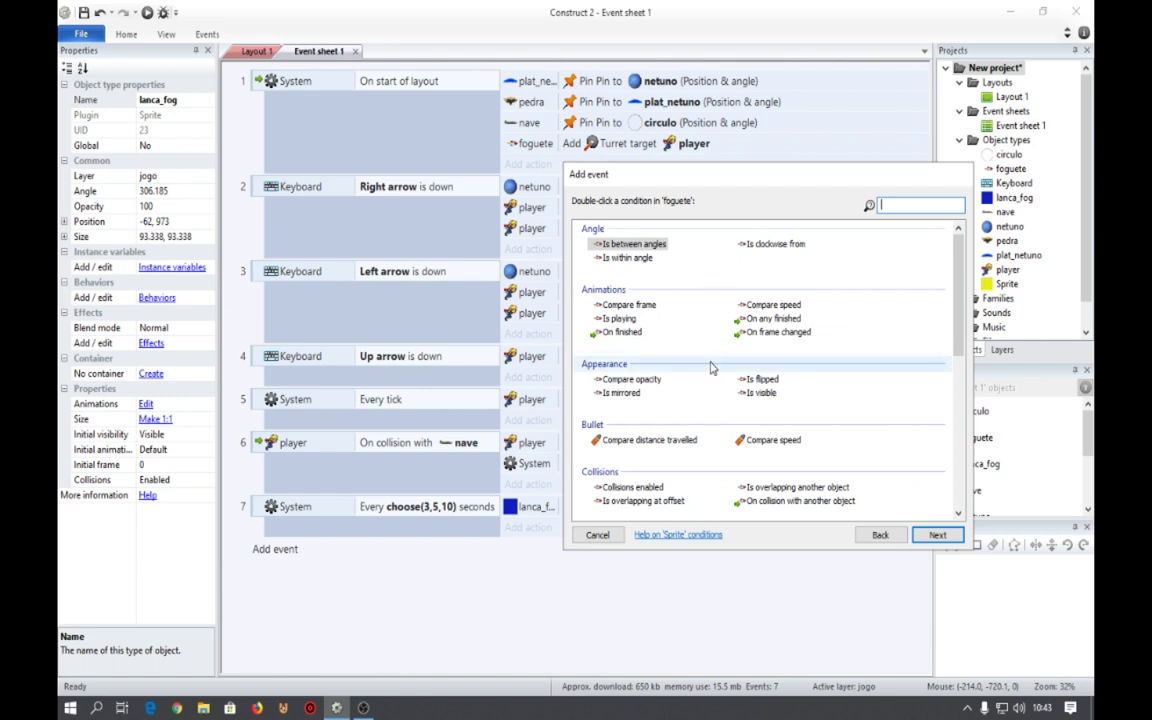
{"action": "scroll", "coordinate": [853, 378], "scroll_direction": "down", "scroll_amount": 3}
{"action": "double_click", "coordinate": [826, 364]}
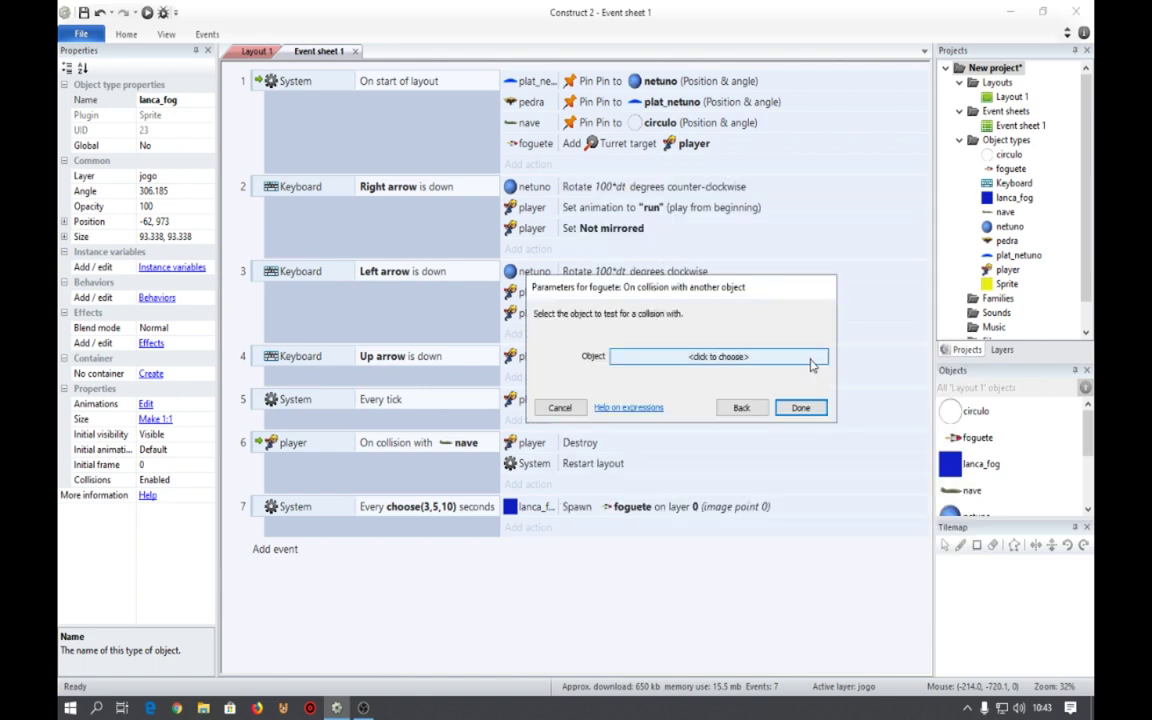
{"action": "left_click", "coordinate": [742, 358]}
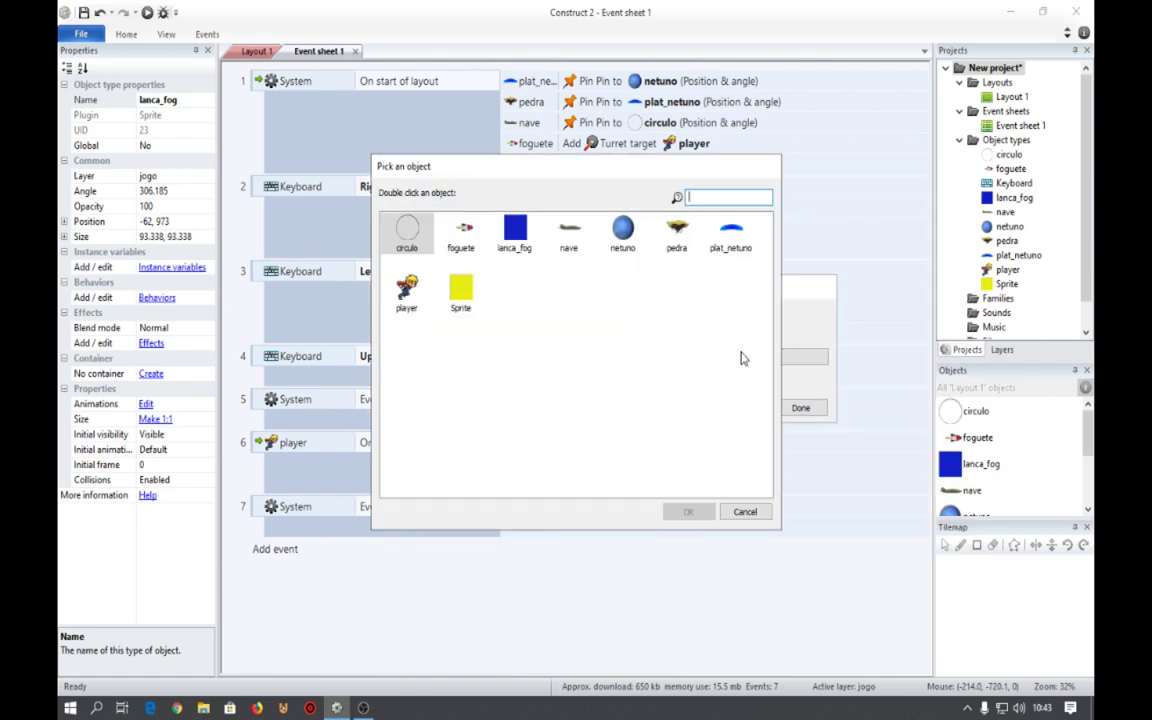
{"action": "left_click", "coordinate": [742, 246]}
{"action": "double_click", "coordinate": [735, 243]}
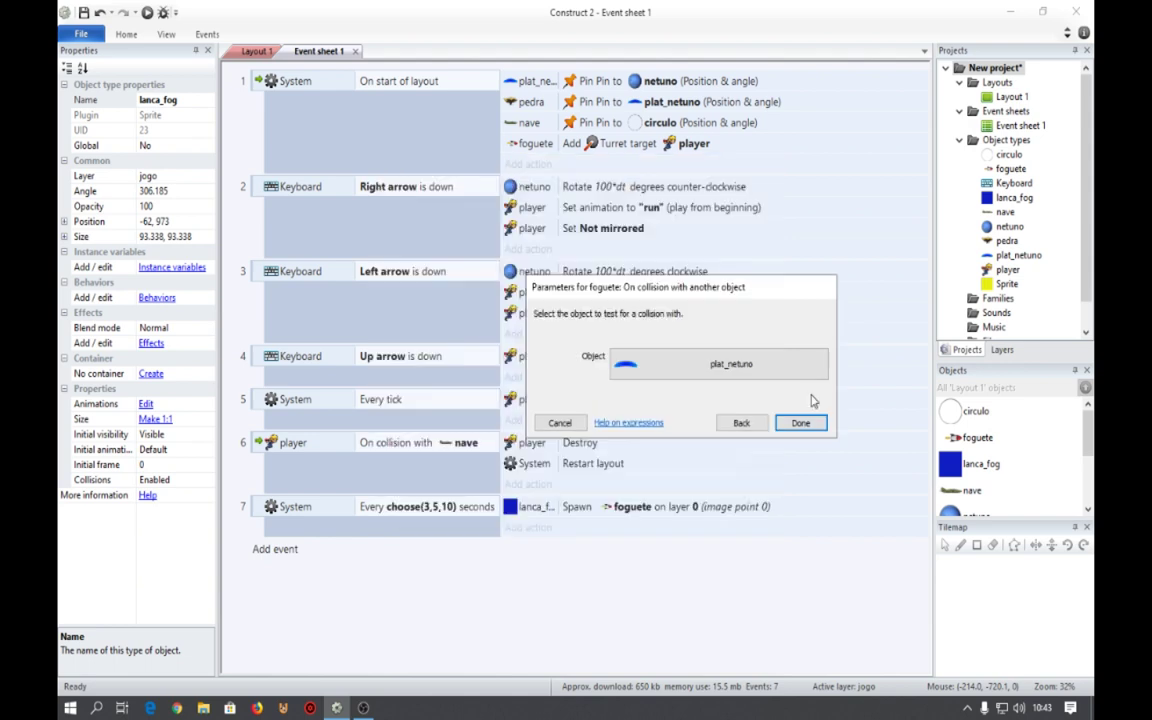
{"action": "left_click", "coordinate": [801, 407]}
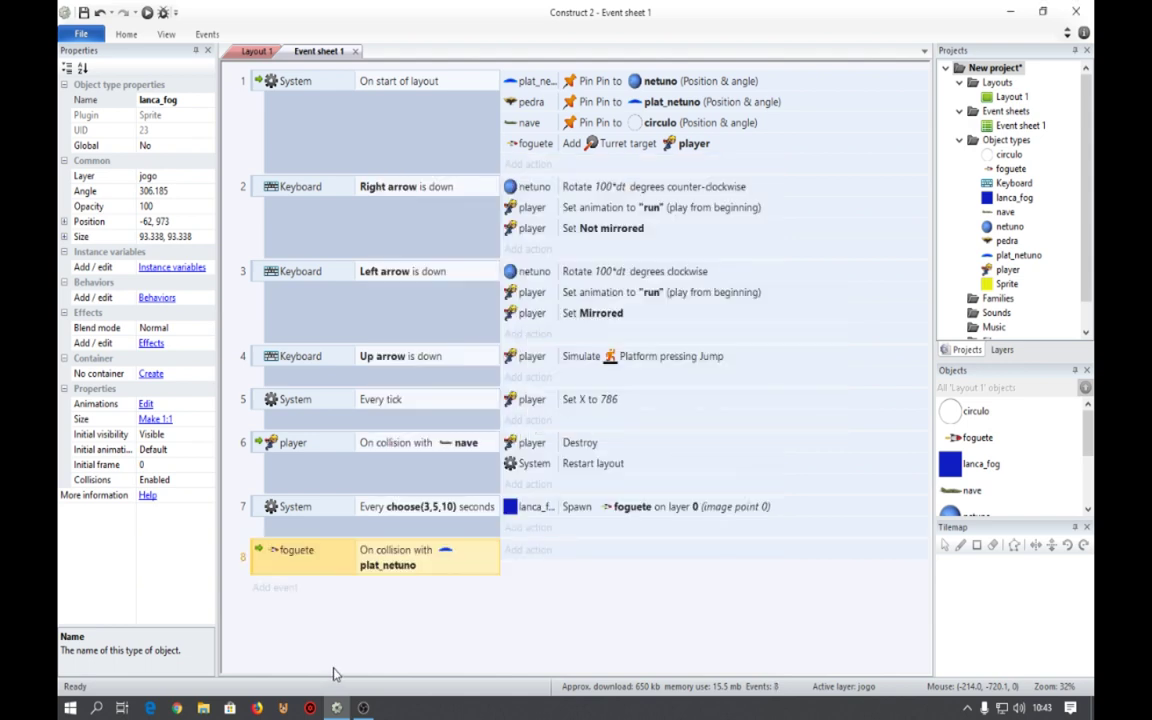
Add an action to the plat_netuno collision event that sets foguete's Bullet speed to 100.
{"action": "left_click", "coordinate": [520, 553]}
{"action": "double_click", "coordinate": [707, 242]}
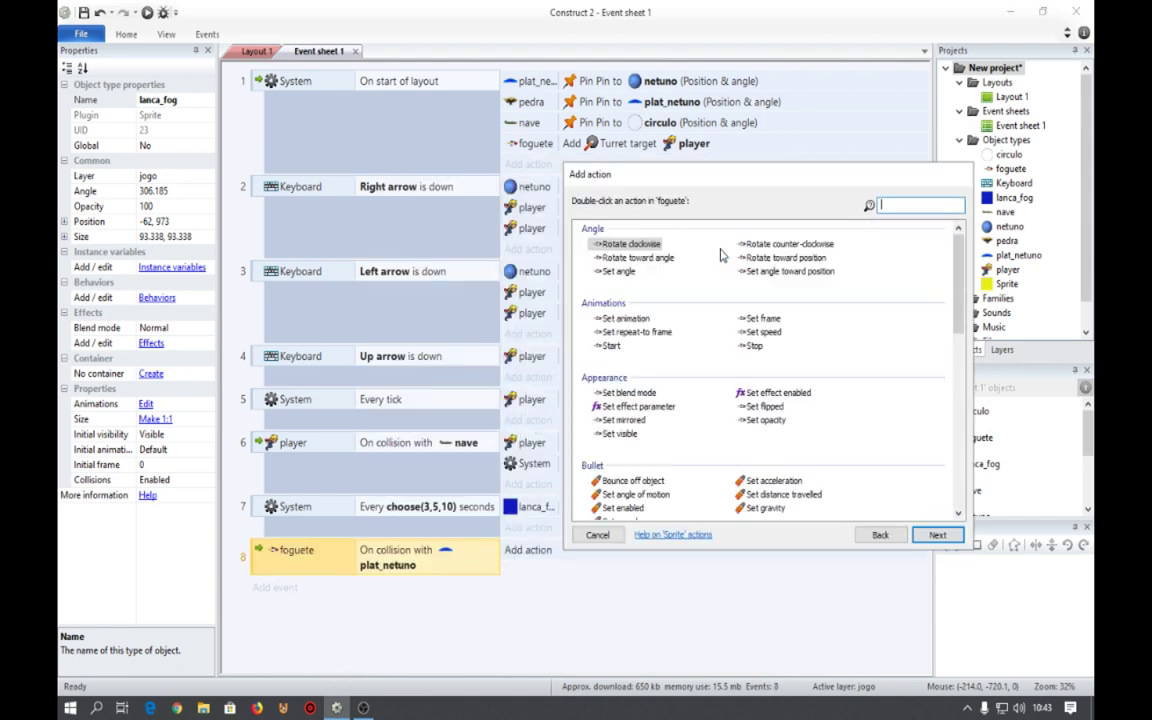
{"action": "scroll", "coordinate": [669, 427], "scroll_direction": "down", "scroll_amount": 2}
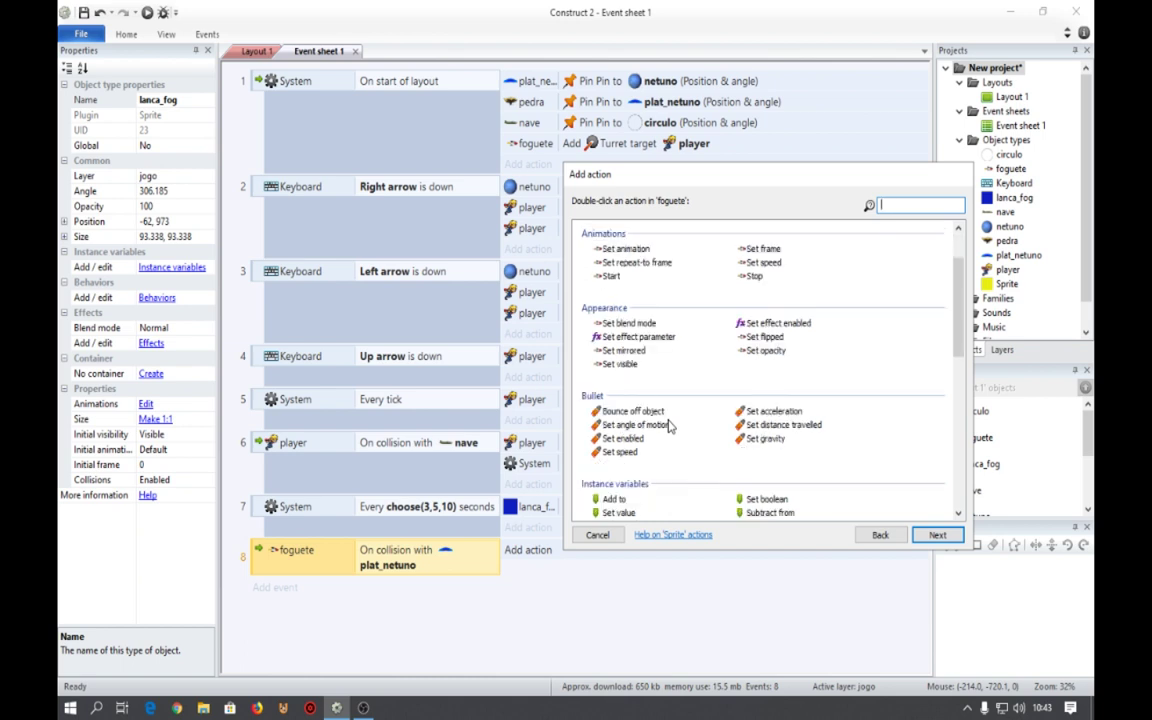
{"action": "double_click", "coordinate": [624, 455]}
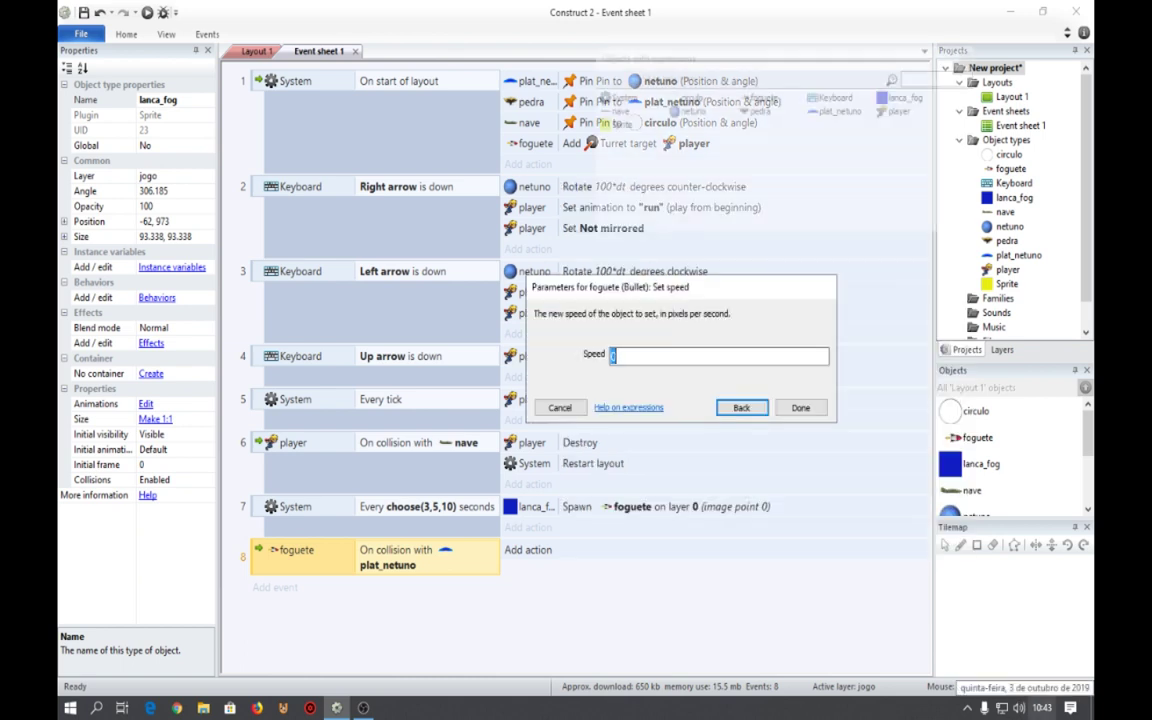
{"action": "key", "text": "Return"}
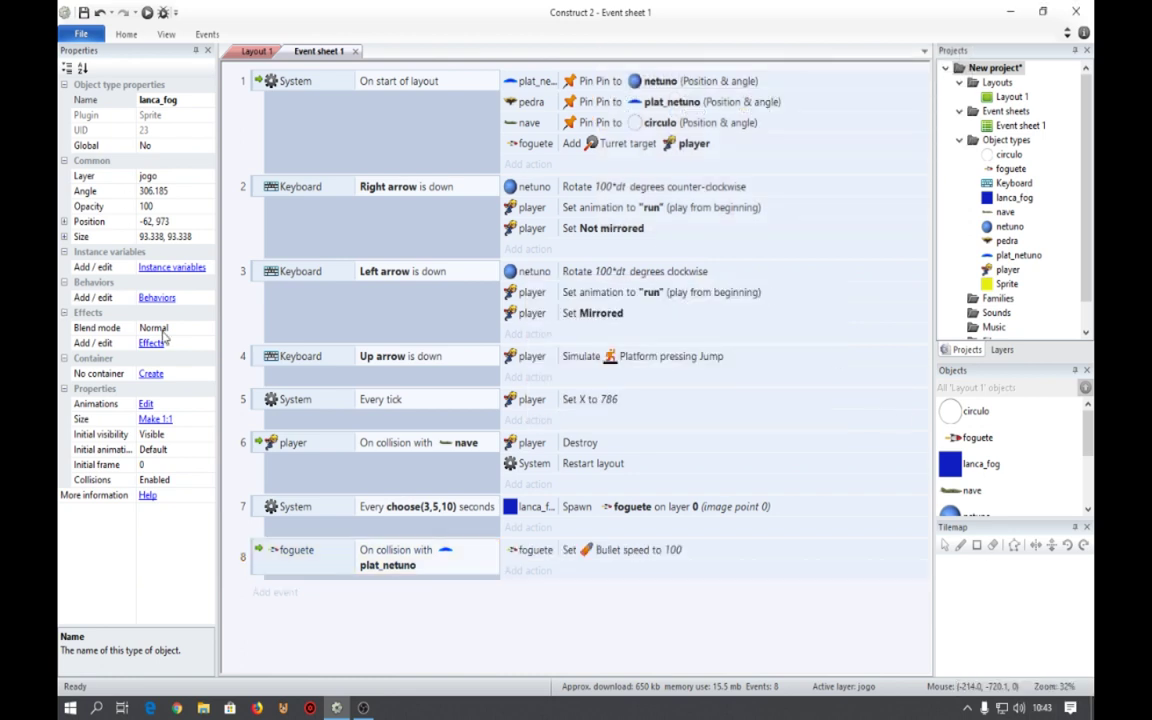
Preview the game to test the rockets' speed when they collide with the platforms.
{"action": "left_click", "coordinate": [147, 12]}
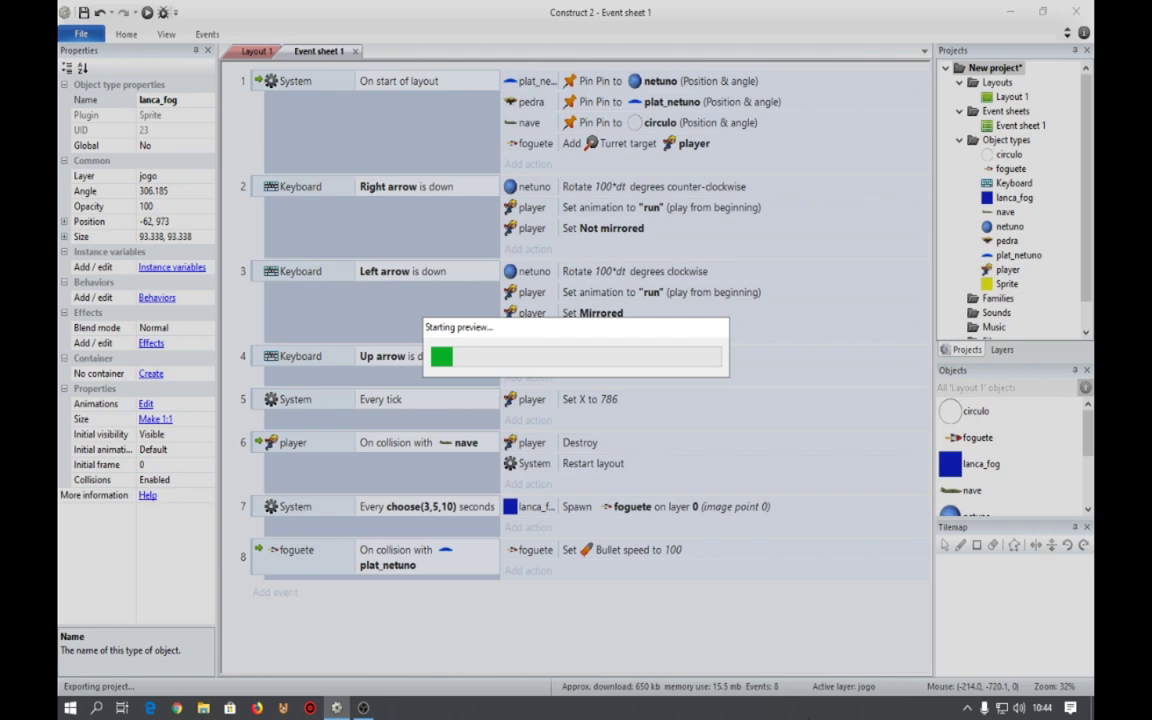
{"action": "key", "text": "Up"}
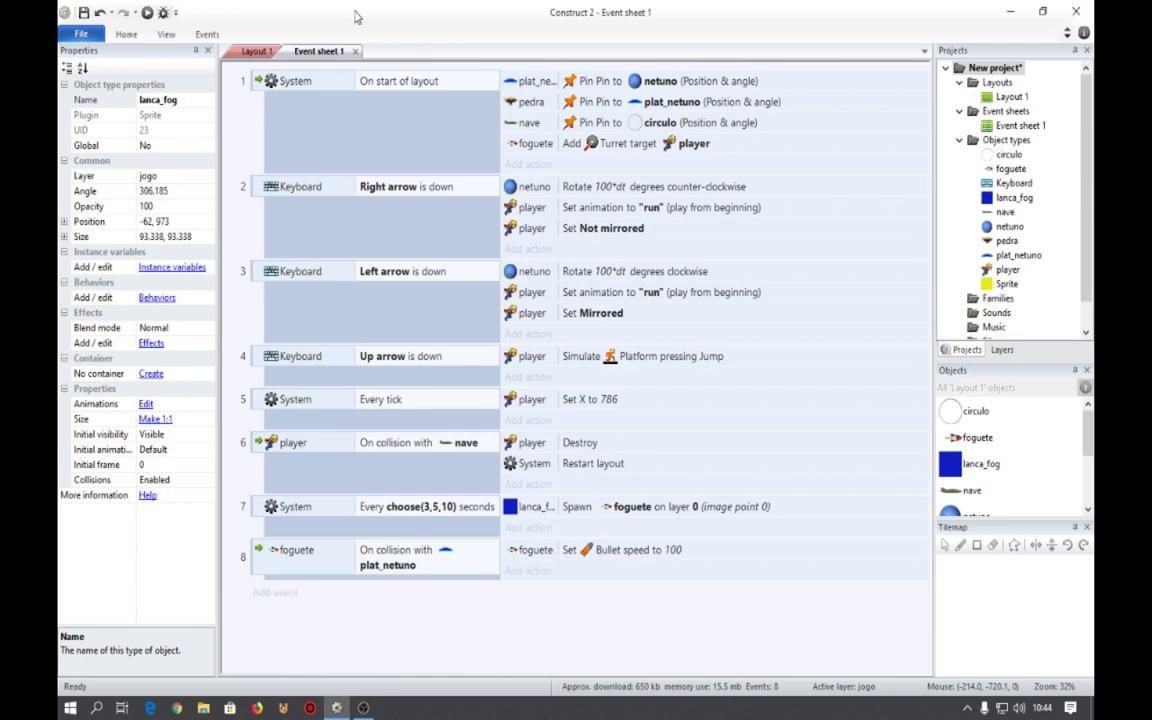
Set the Turret range of the foguete sprite in Layout 1 to 1200 and return to Event sheet 1.
{"action": "left_click", "coordinate": [250, 54]}
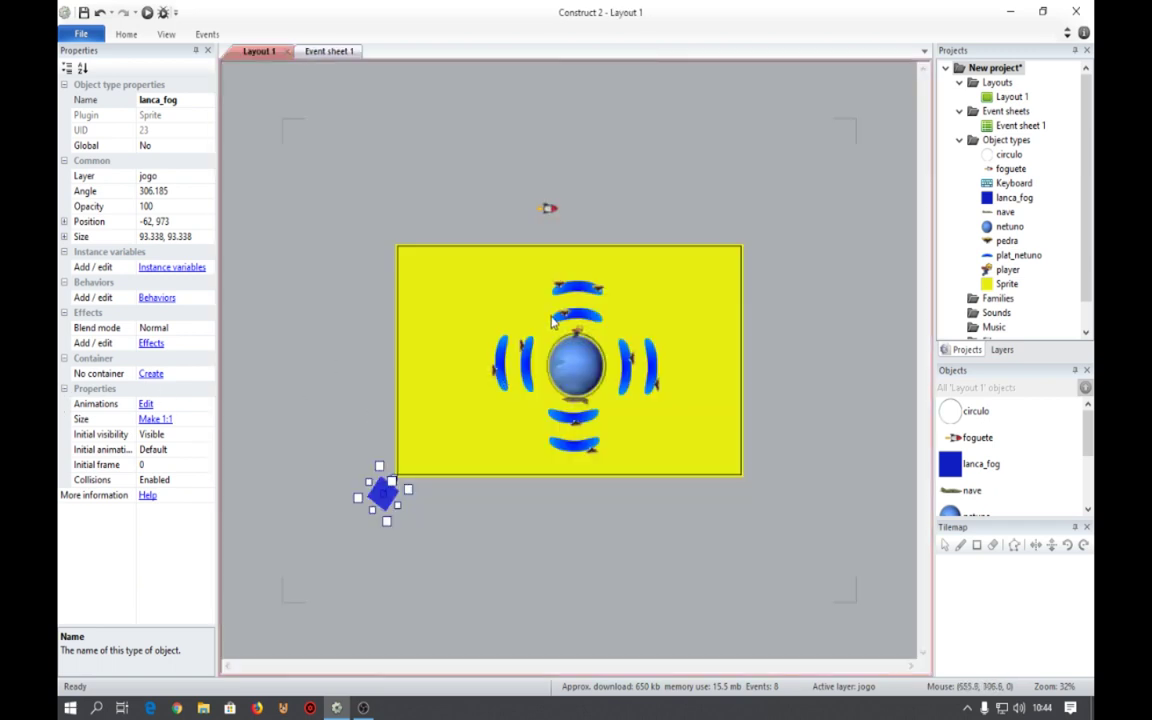
{"action": "left_click", "coordinate": [548, 208]}
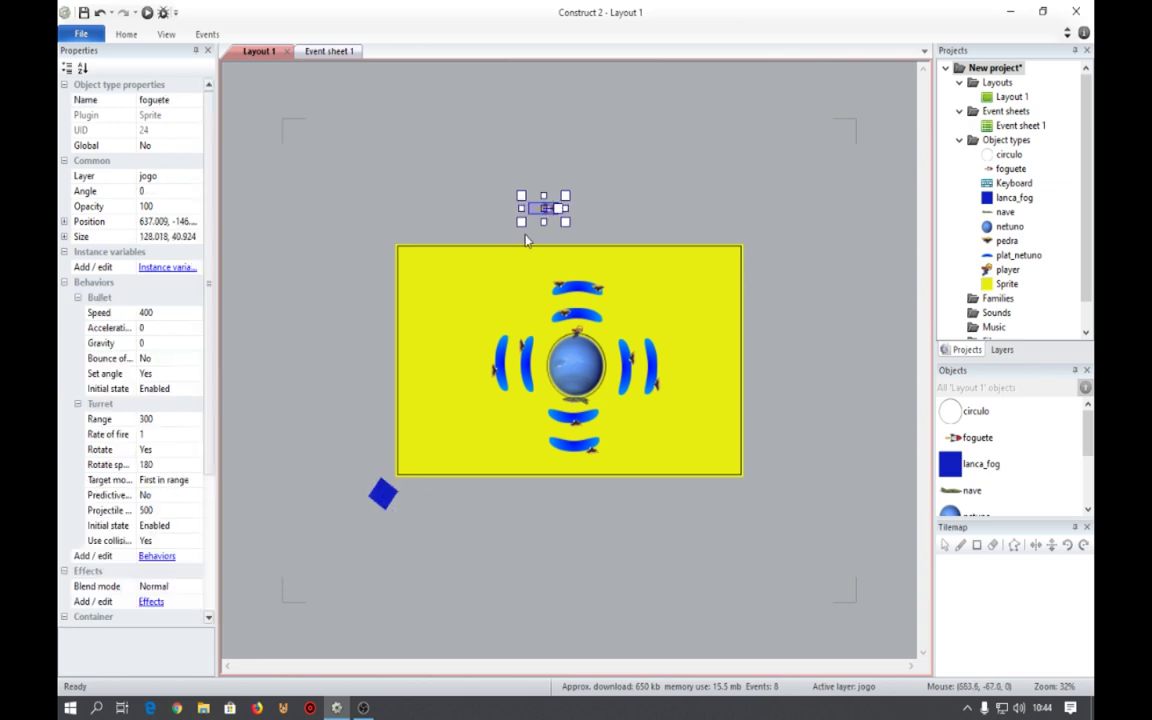
{"action": "left_click", "coordinate": [175, 421]}
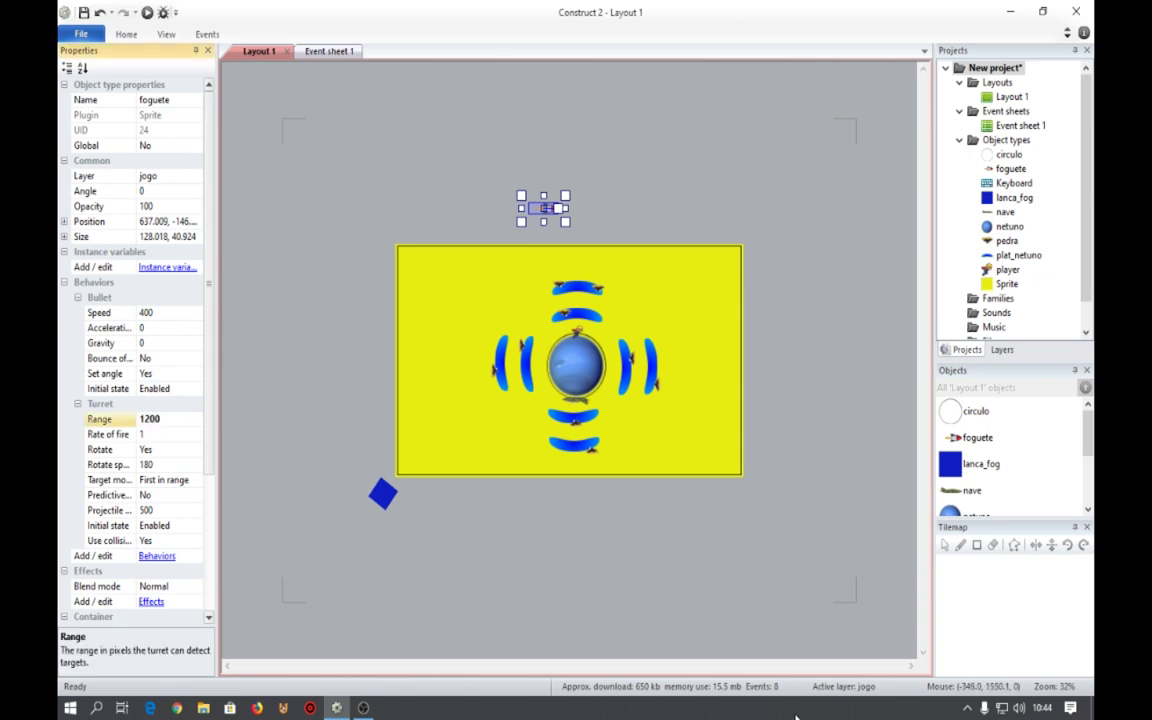
{"action": "left_click", "coordinate": [330, 51]}
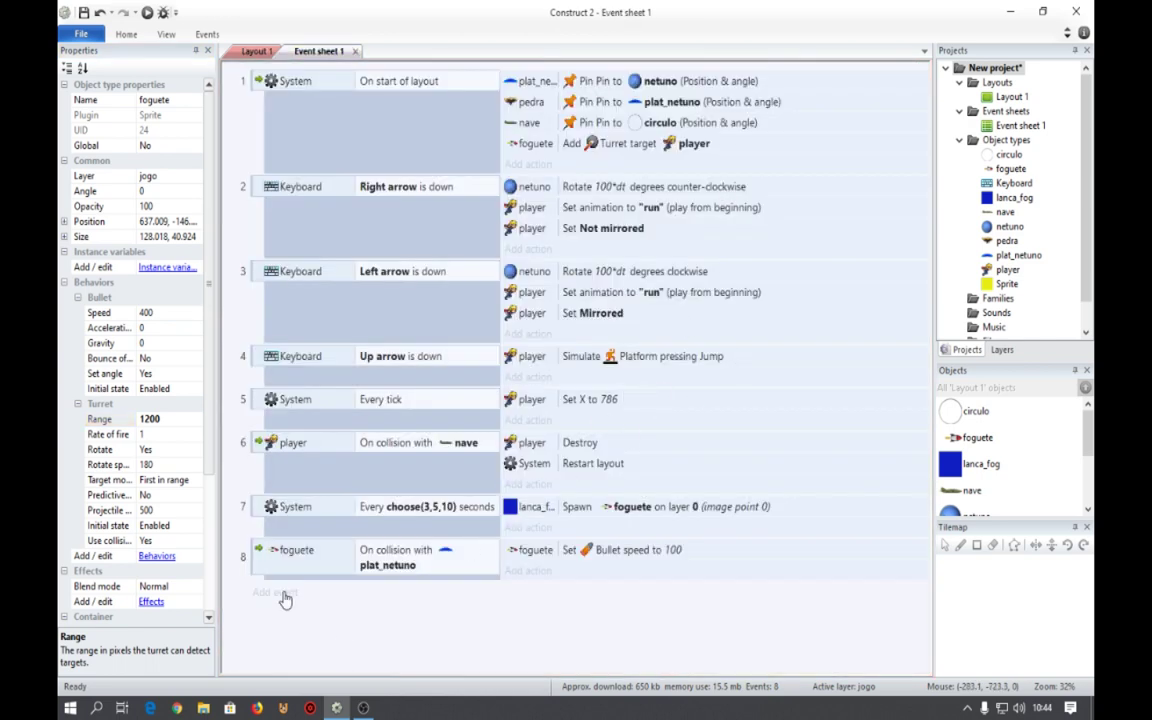
Delete the foguete collision event with plat_netuno and preview the game to test the rockets without it.
{"action": "left_click", "coordinate": [255, 577]}
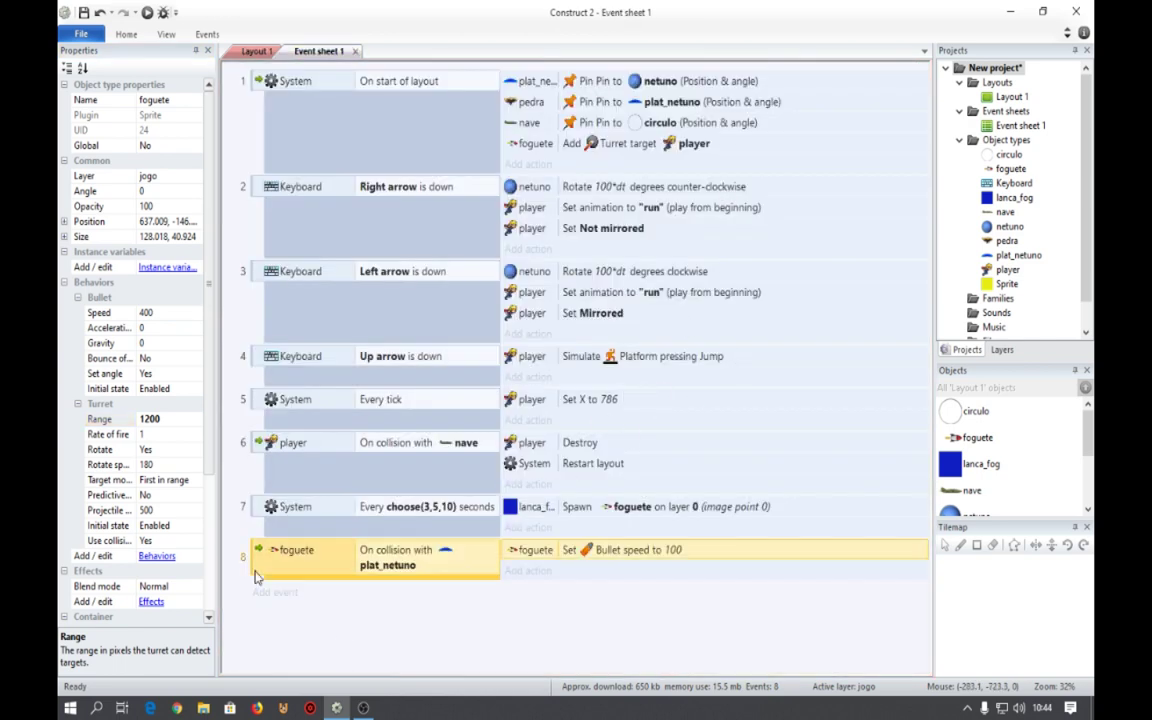
{"action": "key", "text": "Delete"}
{"action": "left_click", "coordinate": [147, 12]}
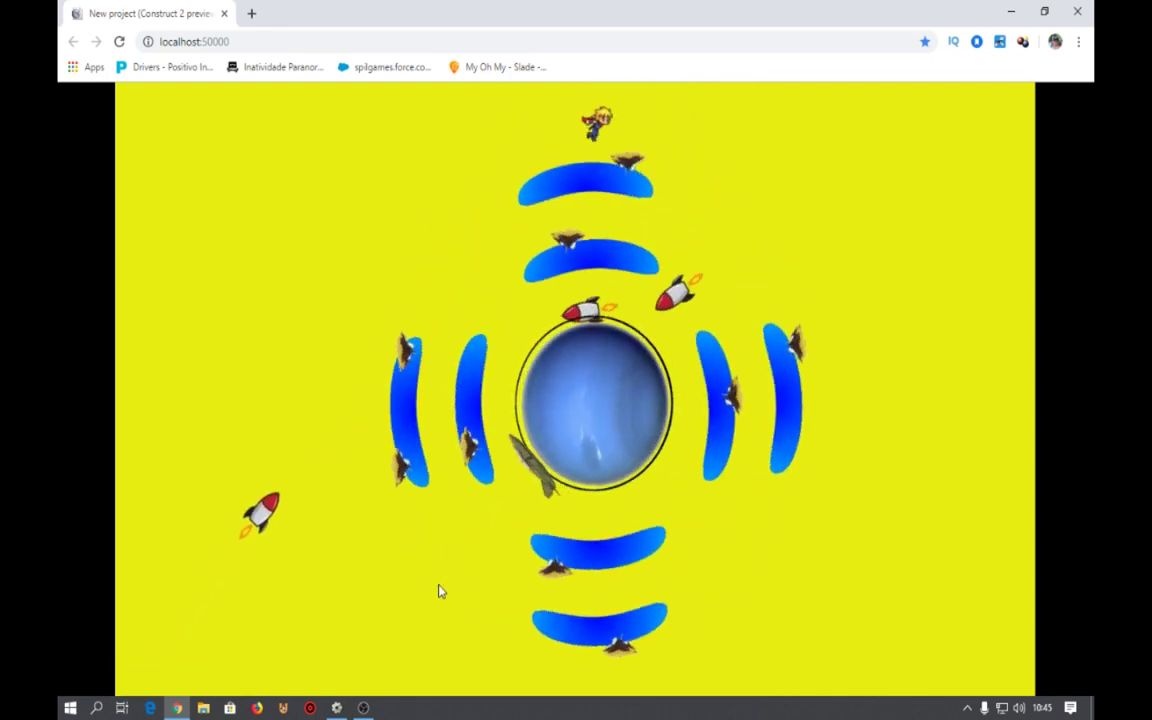
{"action": "key", "text": "alt+Tab"}
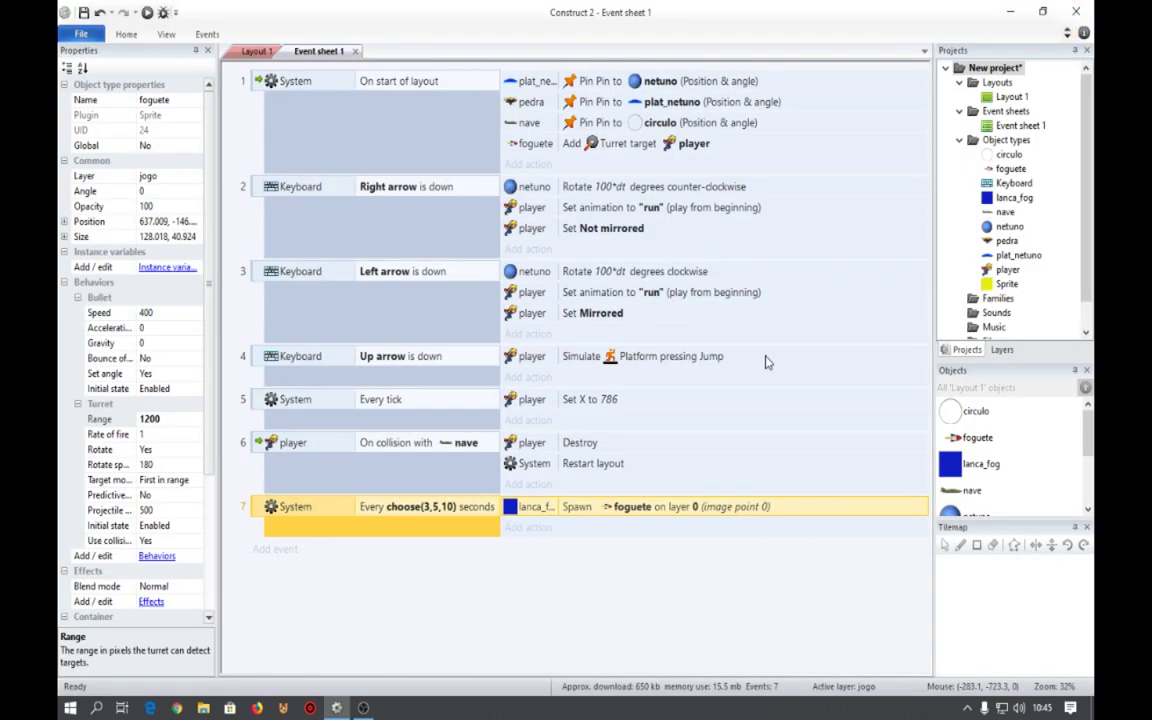
{"action": "left_click", "coordinate": [256, 51]}
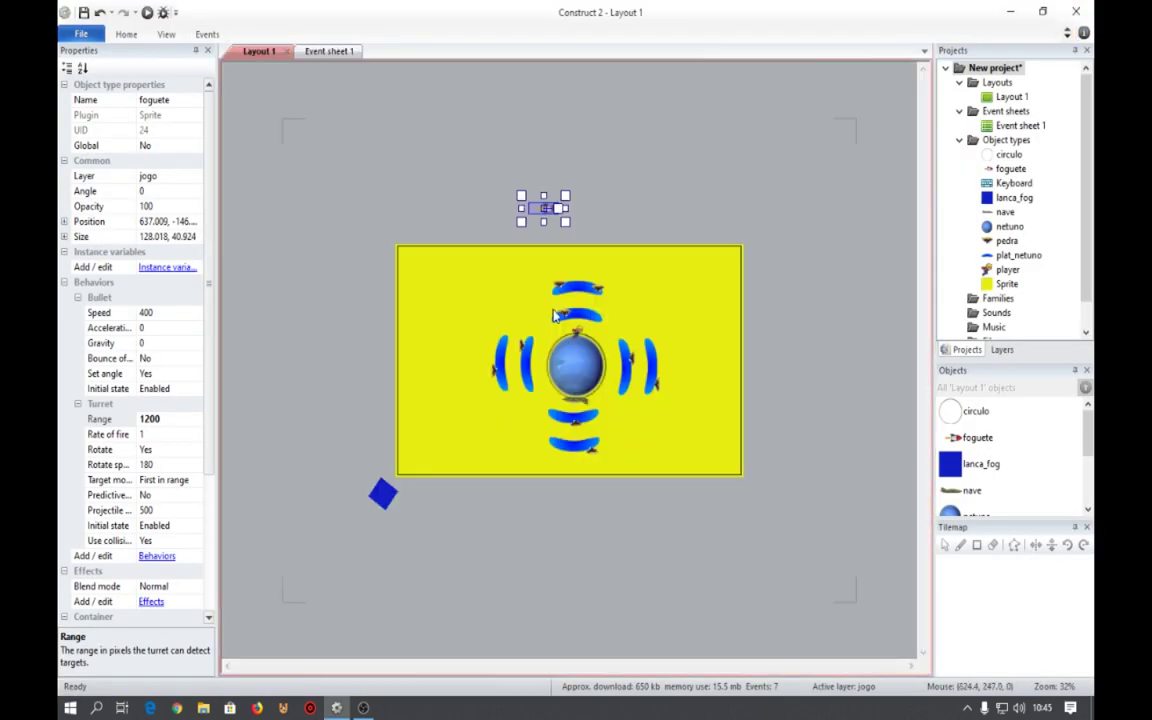
{"action": "scroll", "coordinate": [594, 380], "scroll_direction": "up", "scroll_amount": 5, "text": "ctrl"}
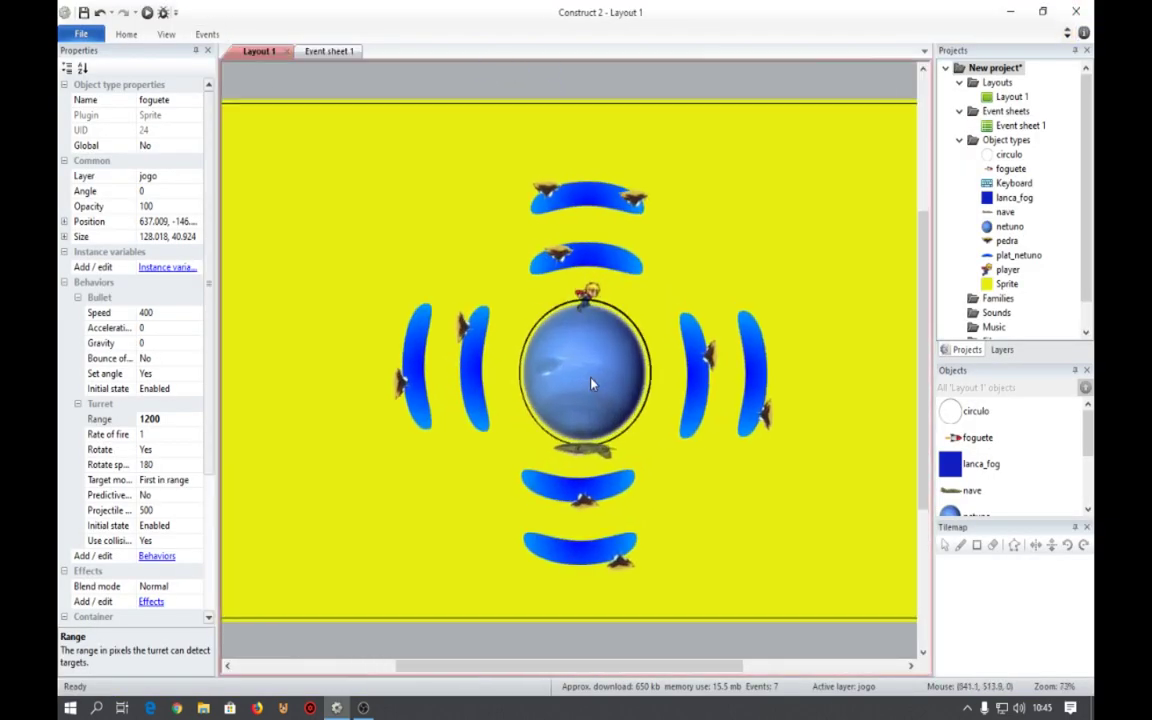
{"action": "scroll", "coordinate": [592, 384], "scroll_direction": "down", "scroll_amount": 2, "text": "ctrl"}
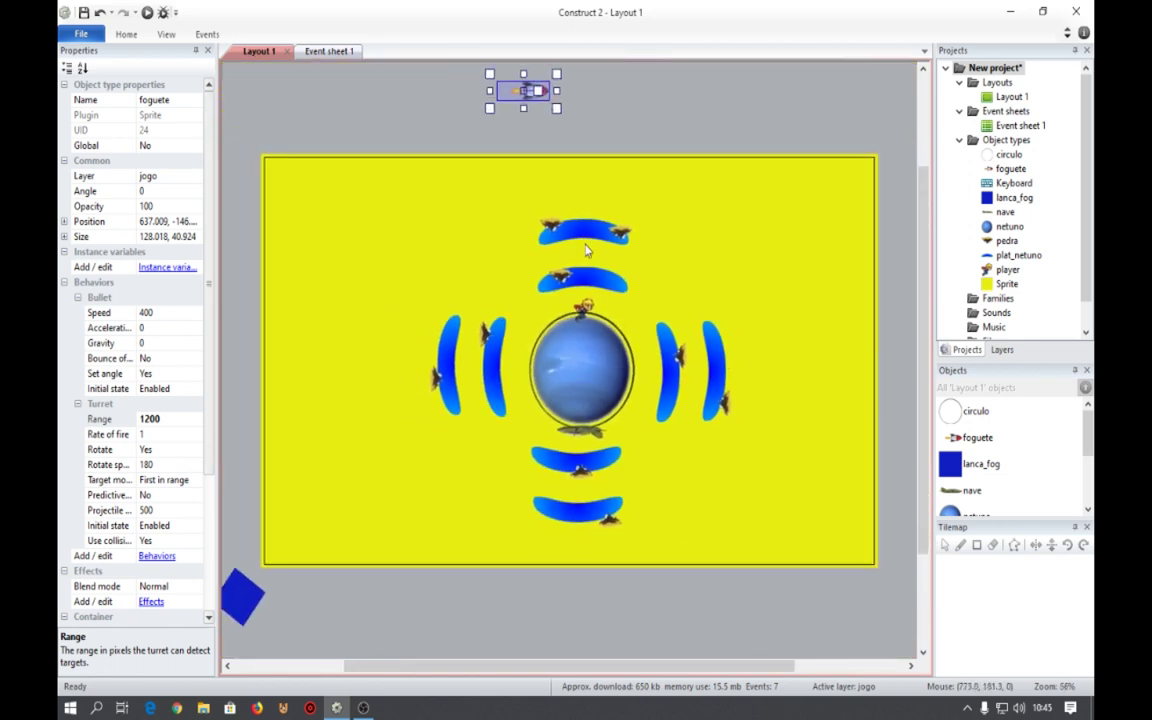
{"action": "scroll", "coordinate": [560, 310], "scroll_direction": "up", "scroll_amount": 2}
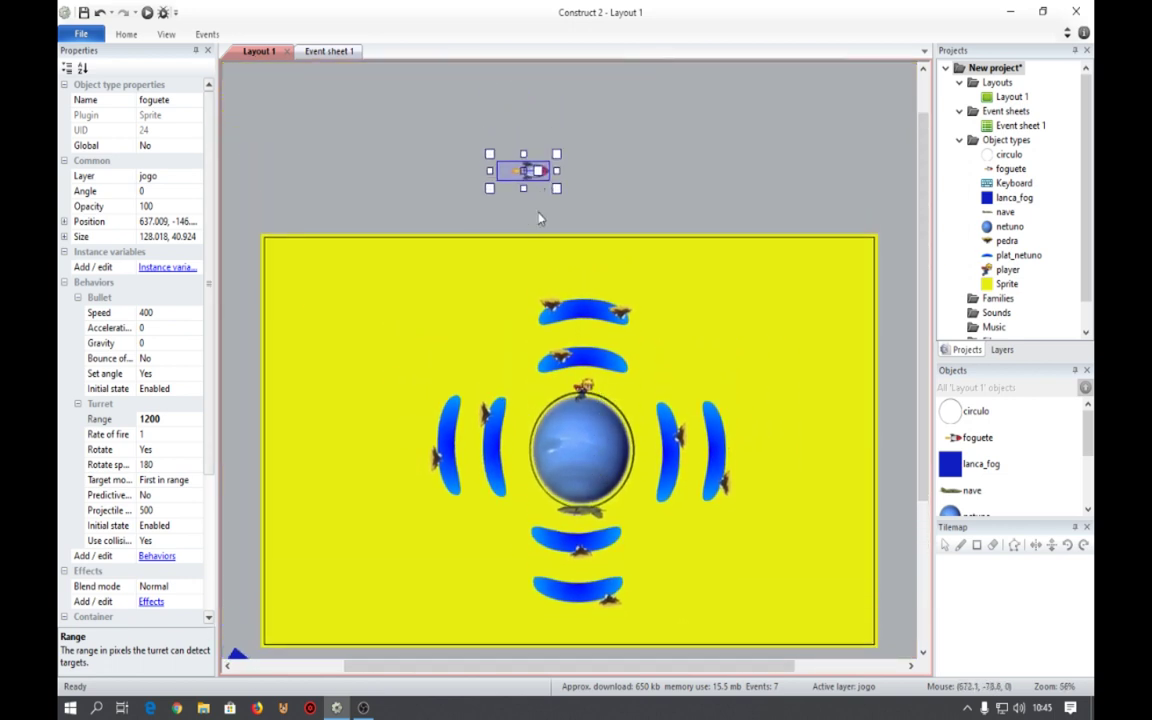
{"action": "scroll", "coordinate": [539, 240], "scroll_direction": "down", "scroll_amount": 3}
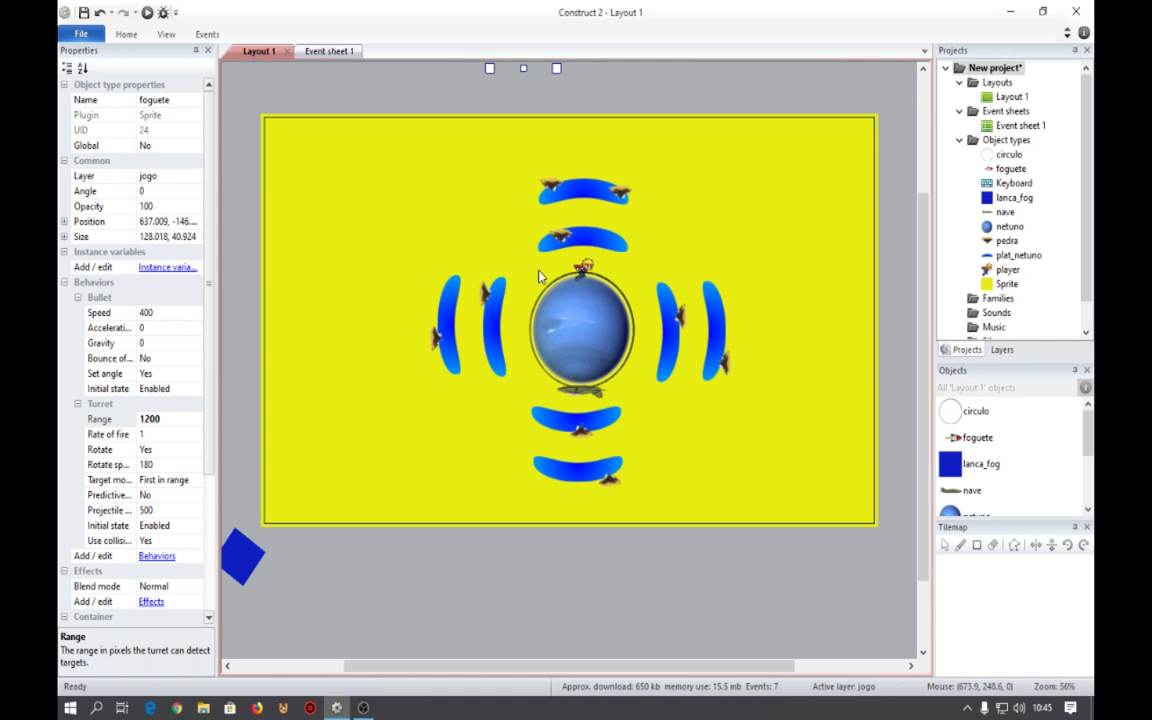
{"action": "scroll", "coordinate": [539, 276], "scroll_direction": "down", "scroll_amount": 2, "text": "ctrl"}
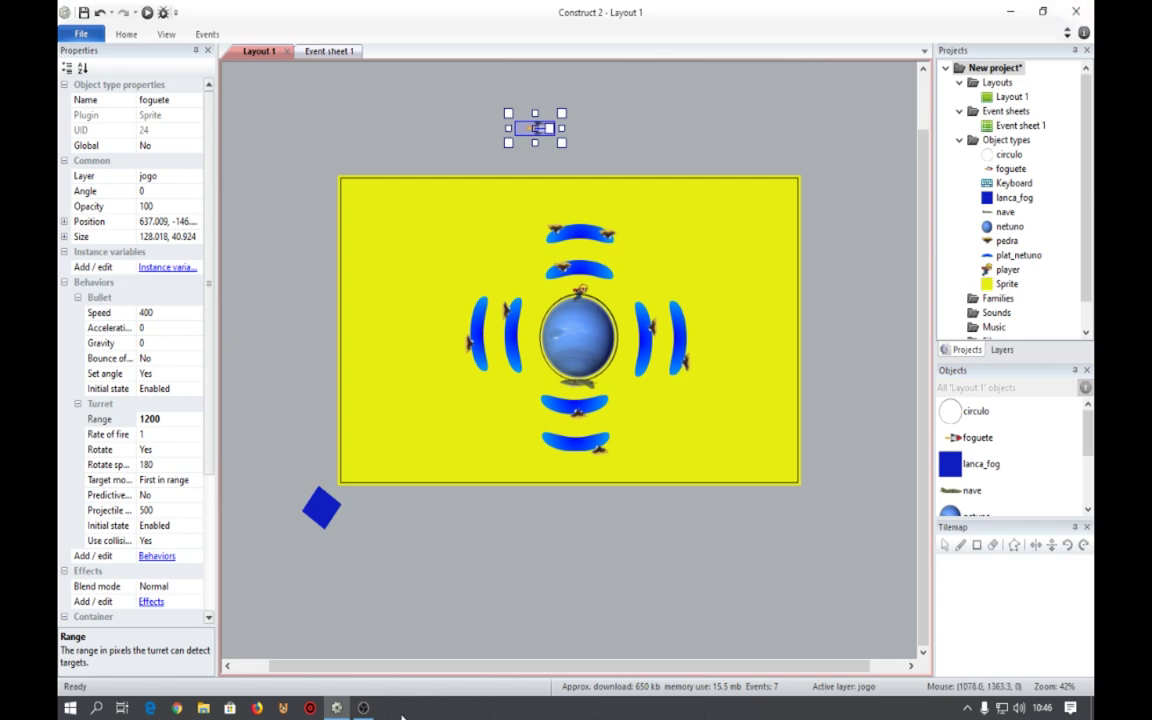
{"action": "left_click", "coordinate": [363, 707]}
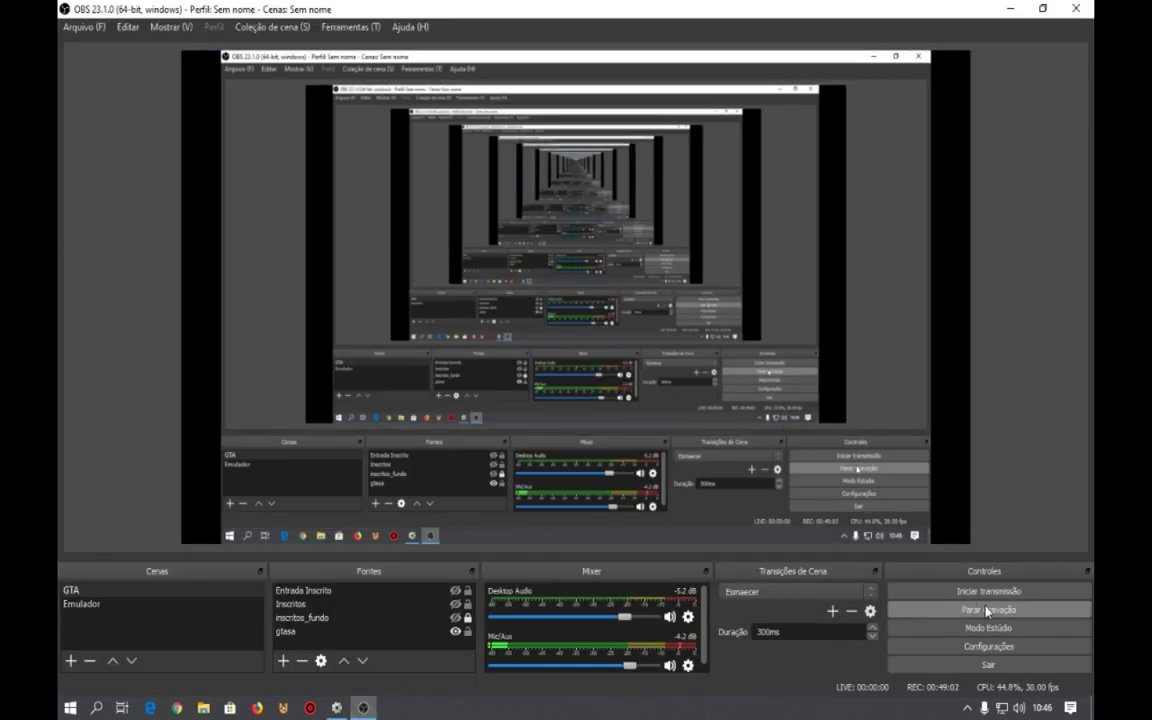